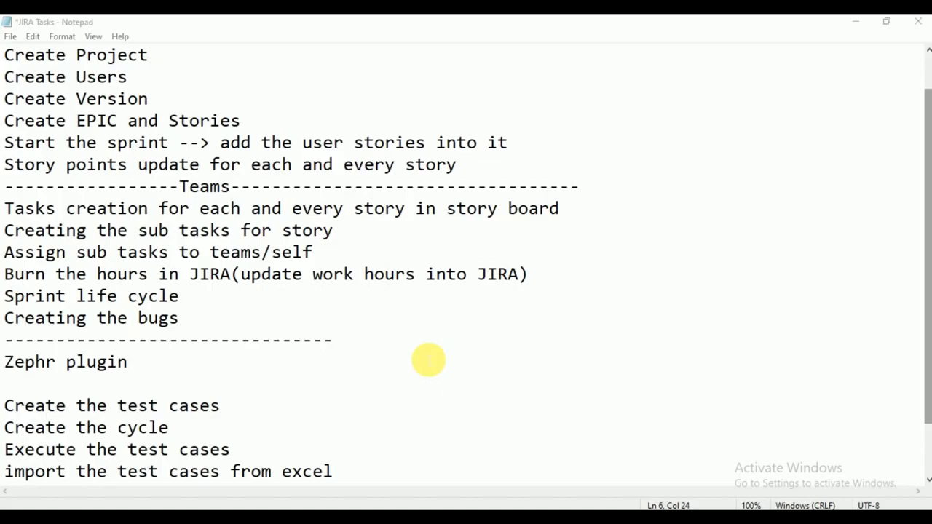
- Review the JIRA task list, covering the Scrum Master or administrator tasks, the team tasks and the Zephr plugin items
scroll(428, 359, "up", 1)
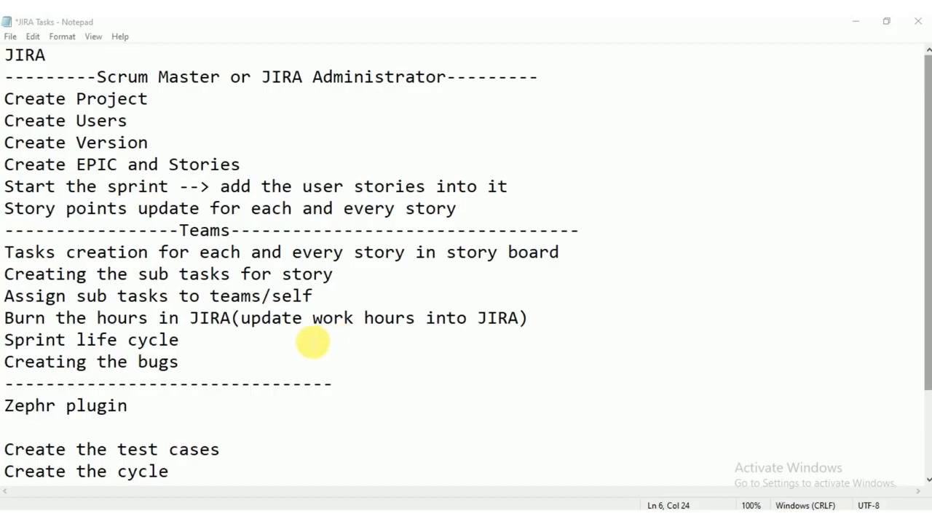
scroll(296, 368, "down", 2)
scroll(295, 366, "up", 2)
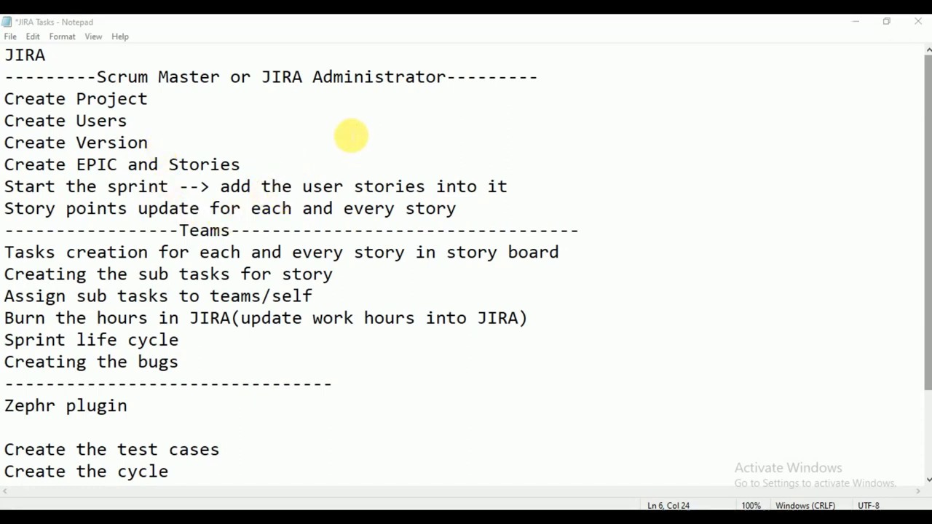
left_click_drag(476, 213, 7, 98)
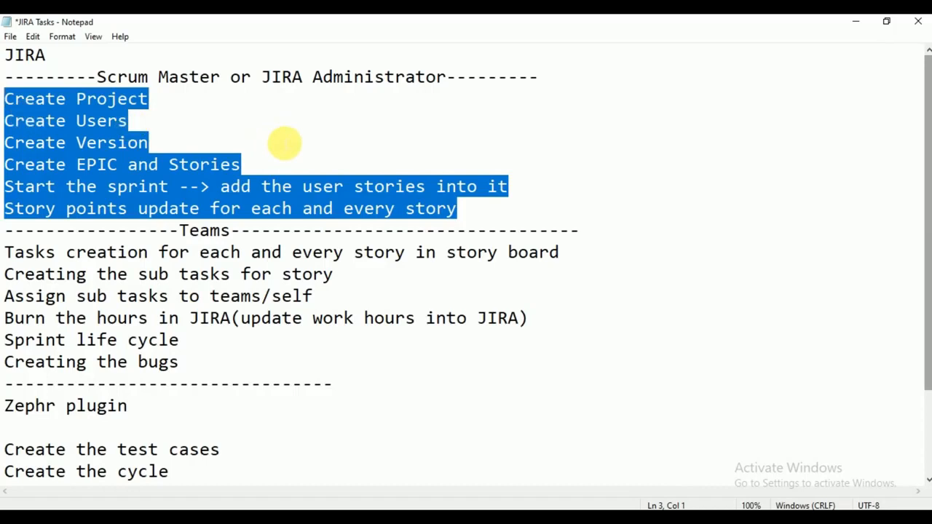
left_click(195, 364)
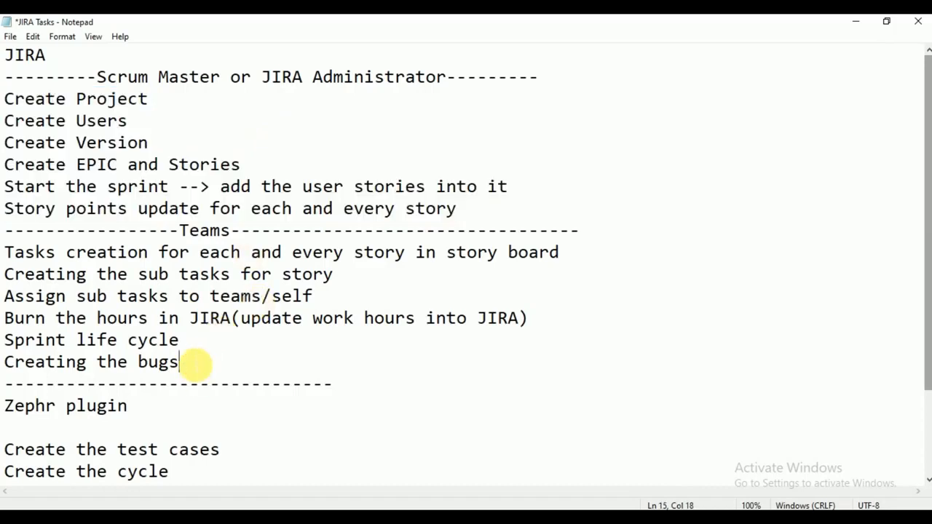
left_click_drag(195, 364, 6, 252)
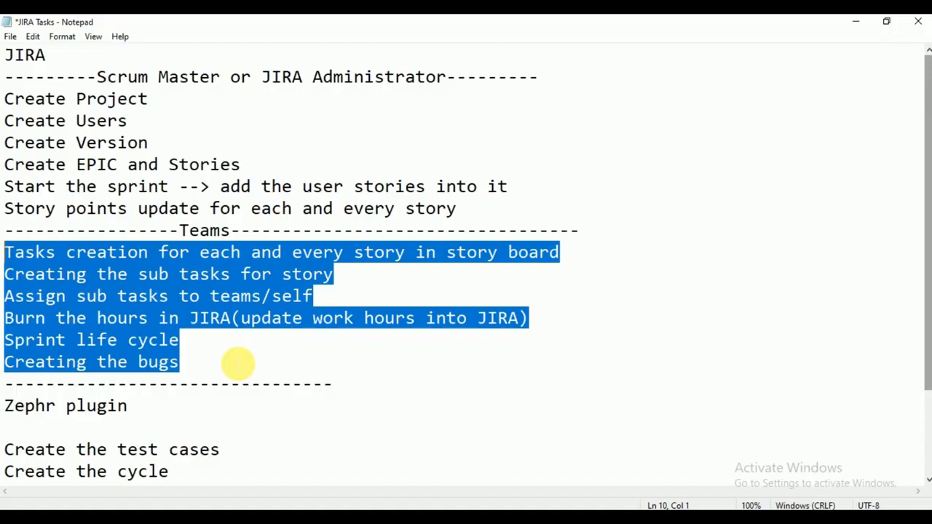
scroll(239, 362, "down", 2)
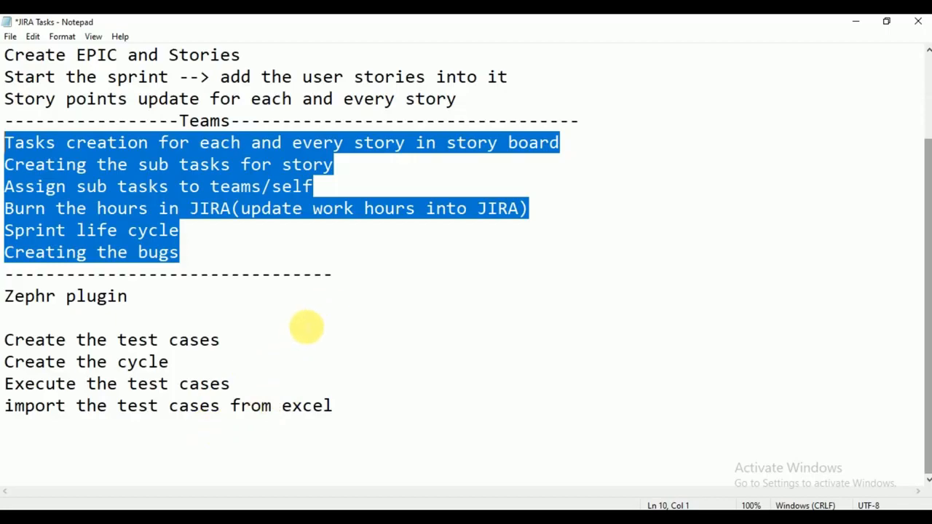
scroll(280, 331, "up", 2)
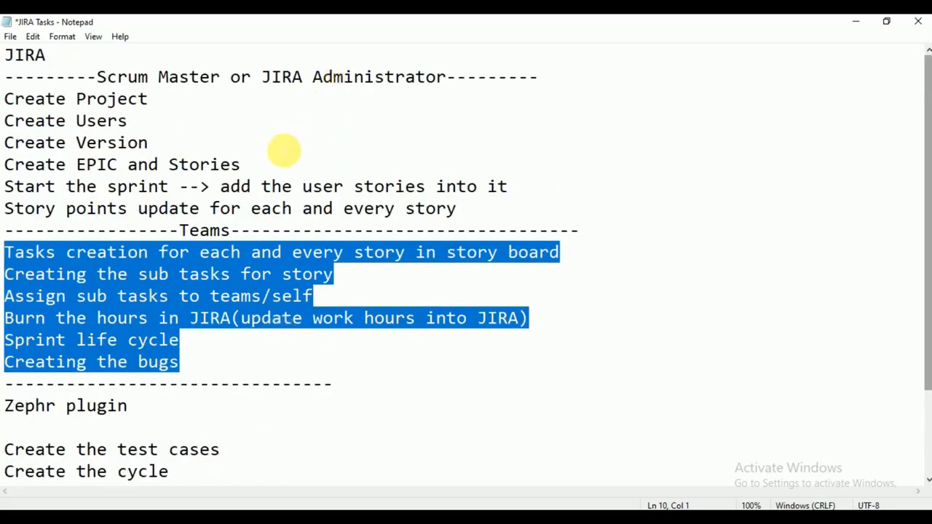
left_click(283, 150)
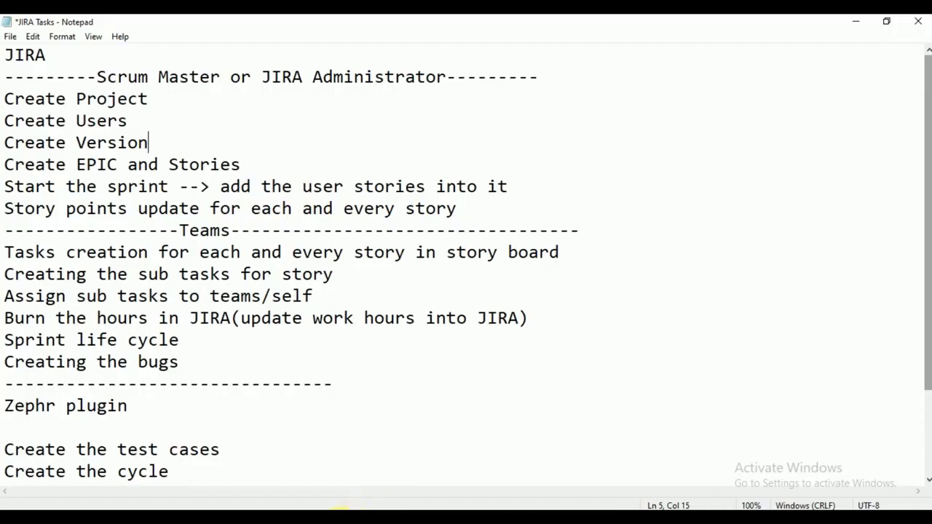
left_click(341, 515)
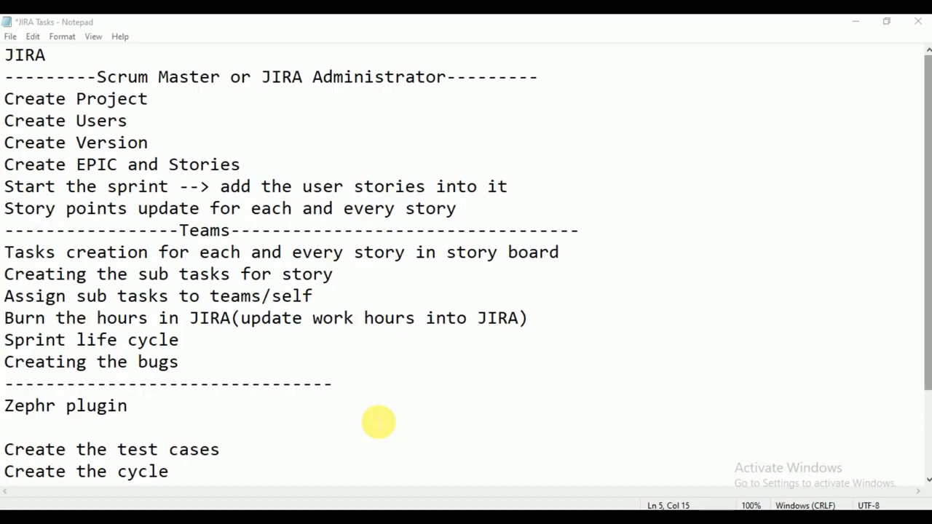
scroll(378, 422, "down", 2)
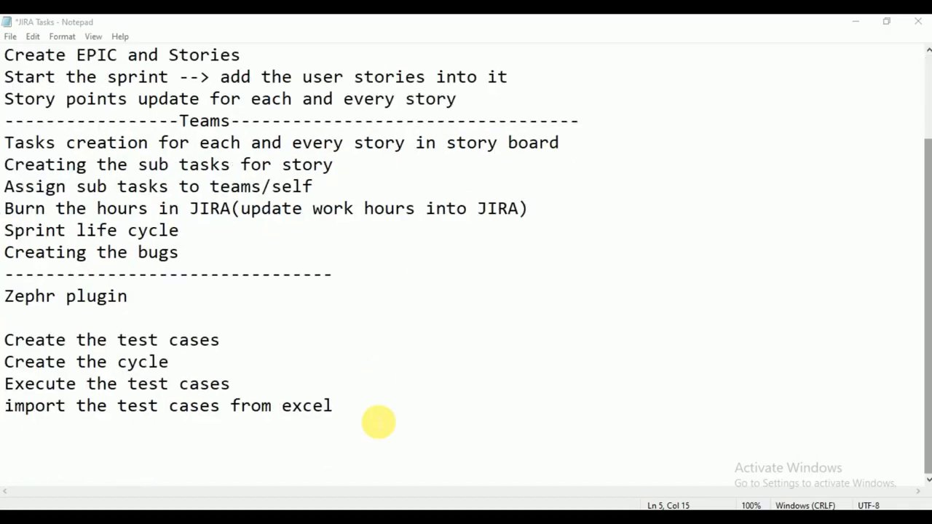
scroll(378, 422, "up", 1)
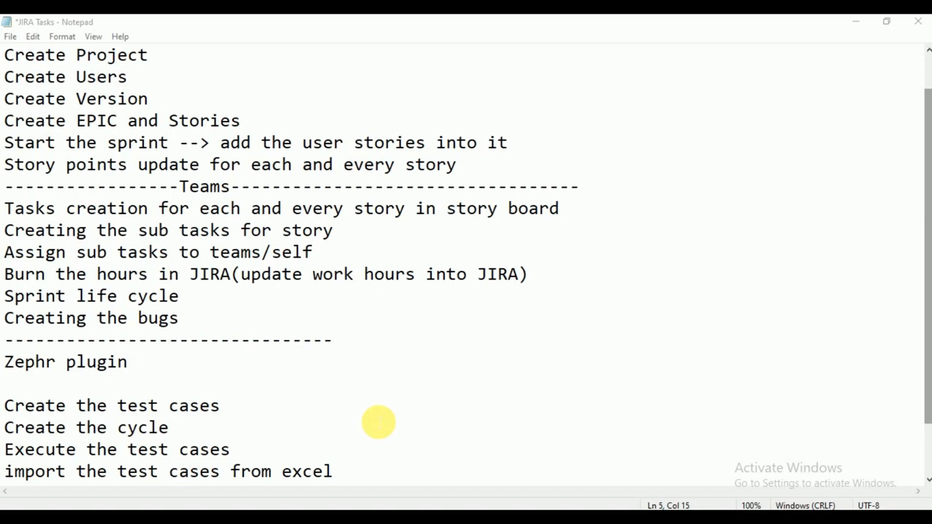
key("ctrl+z")
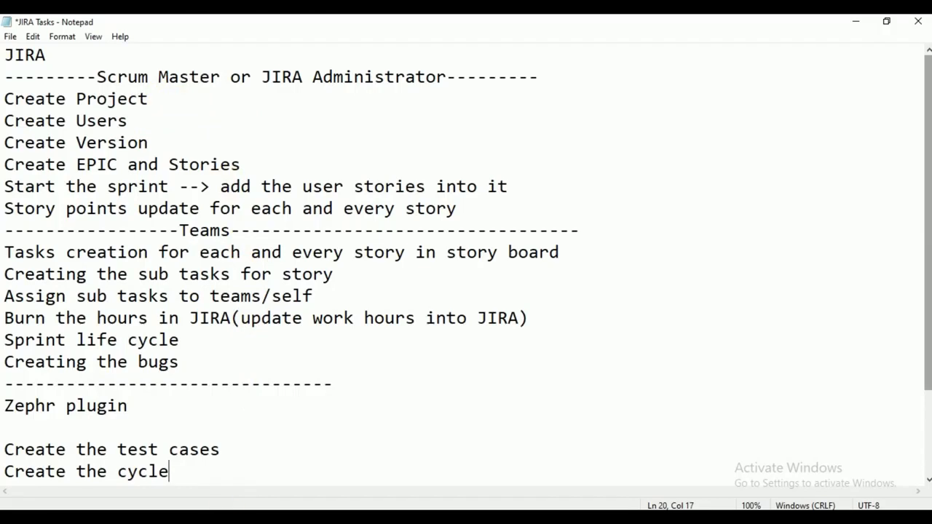
- Switch to Chrome, search Google for "jira account creation" and open the Free - Jira Software page on Atlassian
left_click(229, 517)
left_click(503, 458)
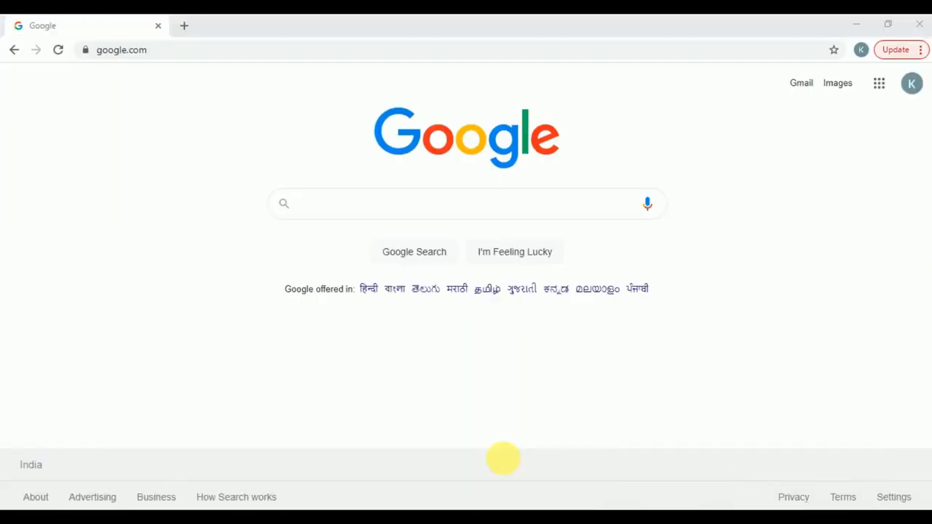
left_click(453, 208)
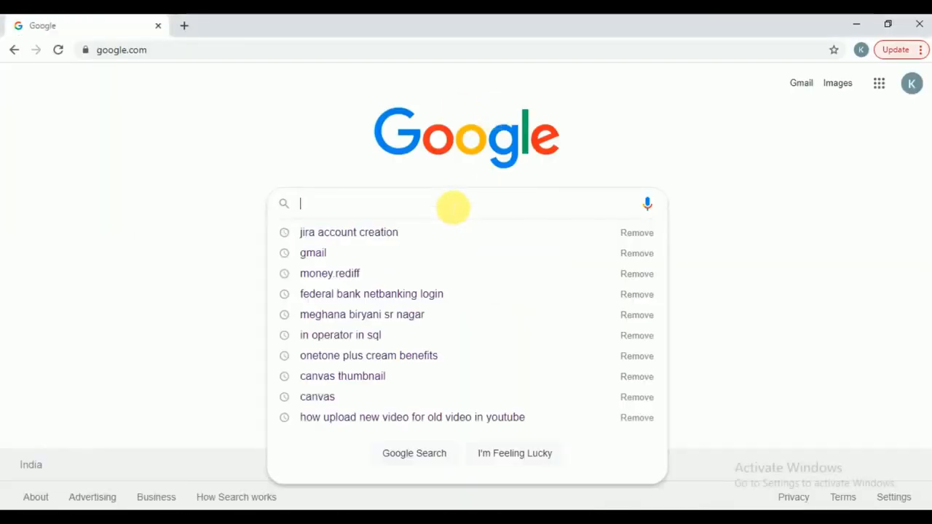
left_click(378, 239)
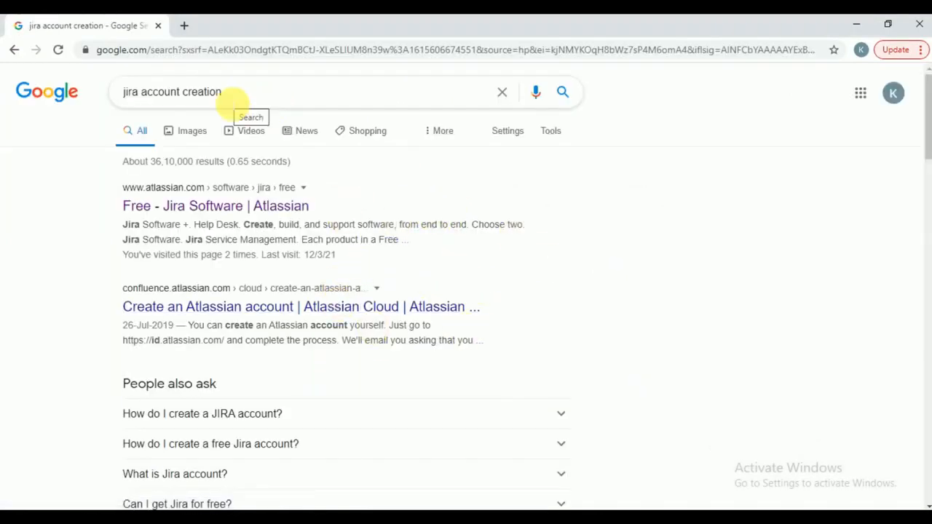
left_click(234, 211)
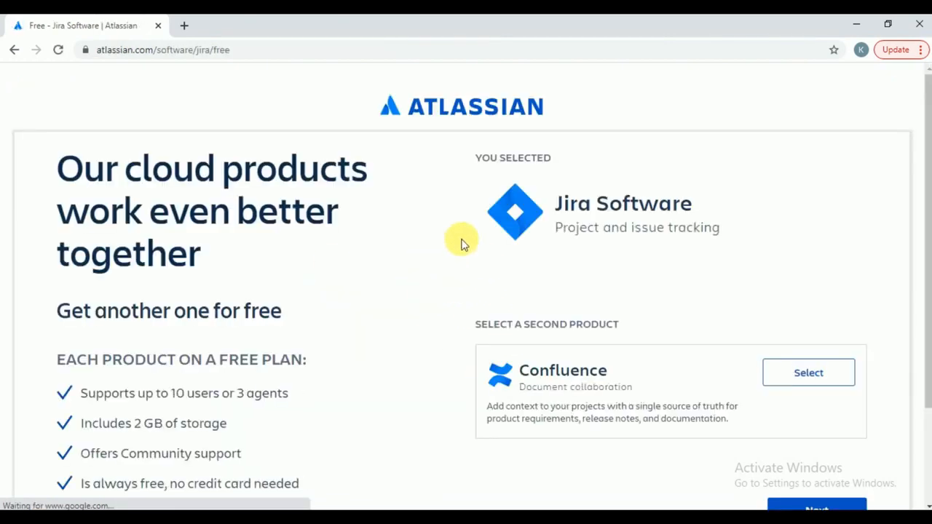
- Examine the free plan's features and the selected and optional second products on the Atlassian page
scroll(397, 308, "down", 2)
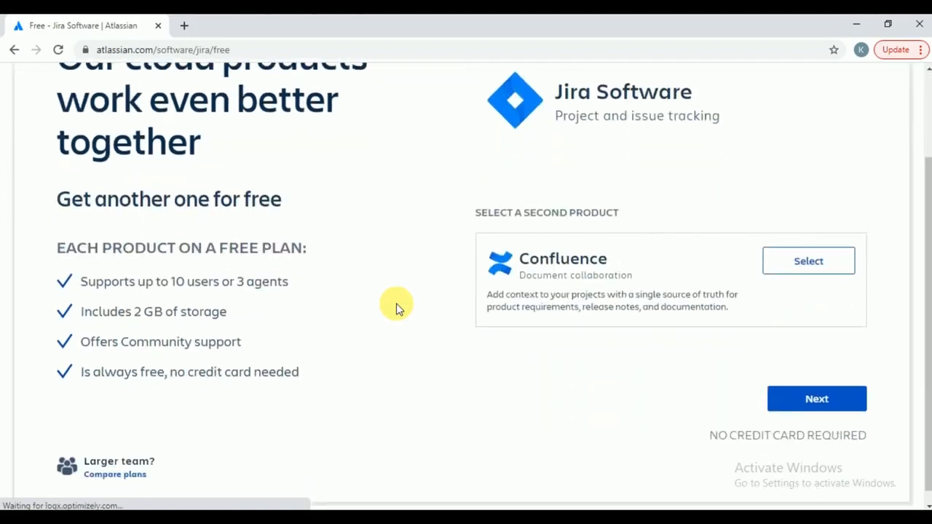
scroll(396, 308, "up", 2)
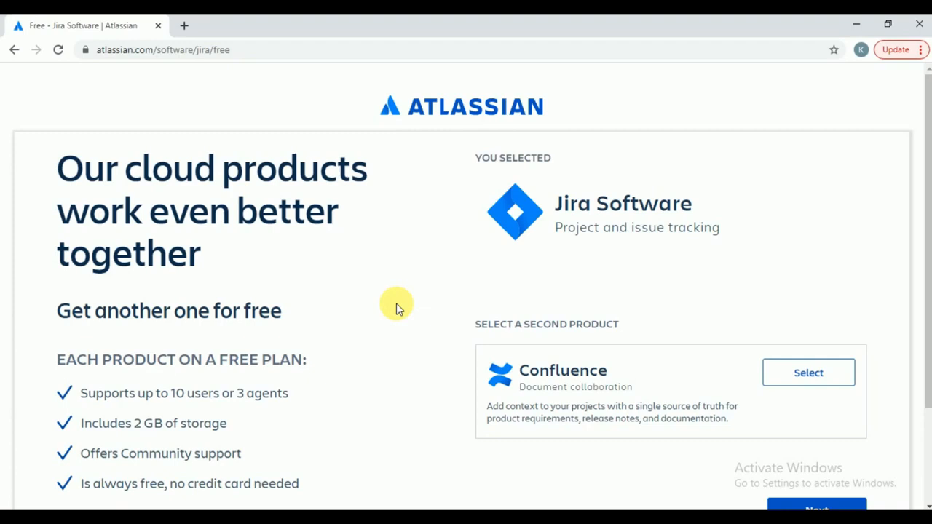
scroll(397, 309, "down", 3)
scroll(397, 309, "up", 3)
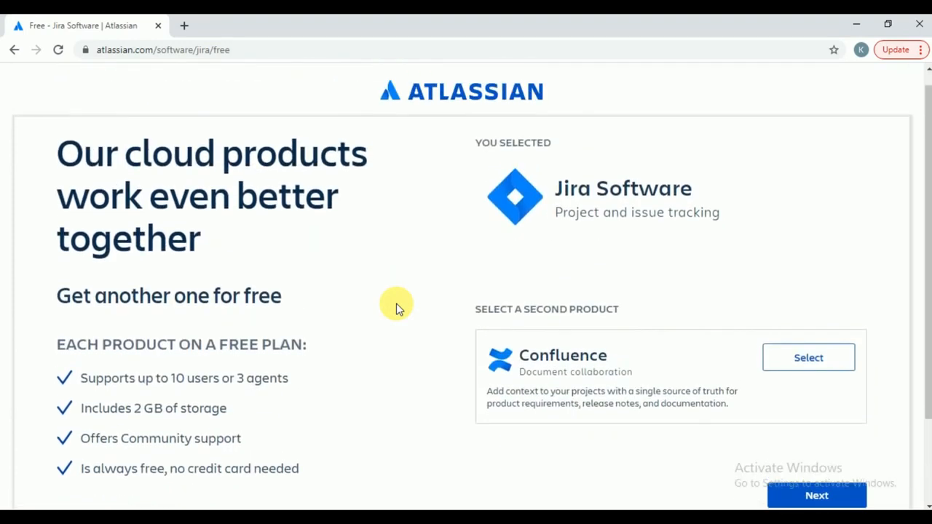
scroll(397, 309, "down", 1)
scroll(397, 309, "down", 1)
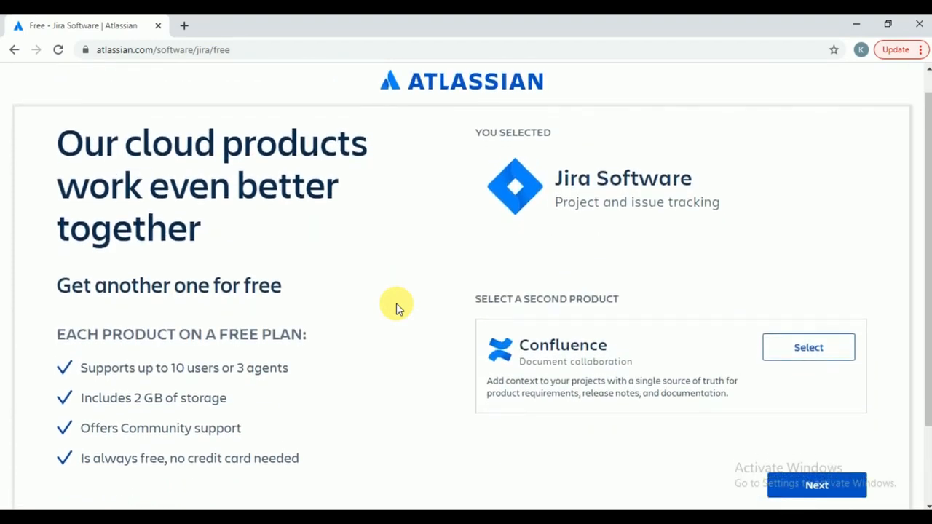
scroll(397, 308, "up", 1)
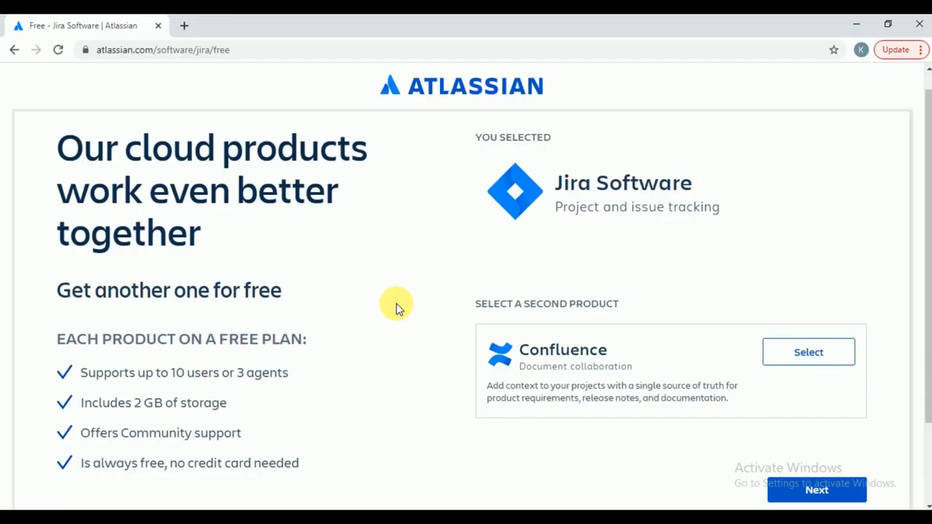
scroll(399, 310, "down", 1)
scroll(399, 310, "up", 1)
scroll(399, 309, "down", 1)
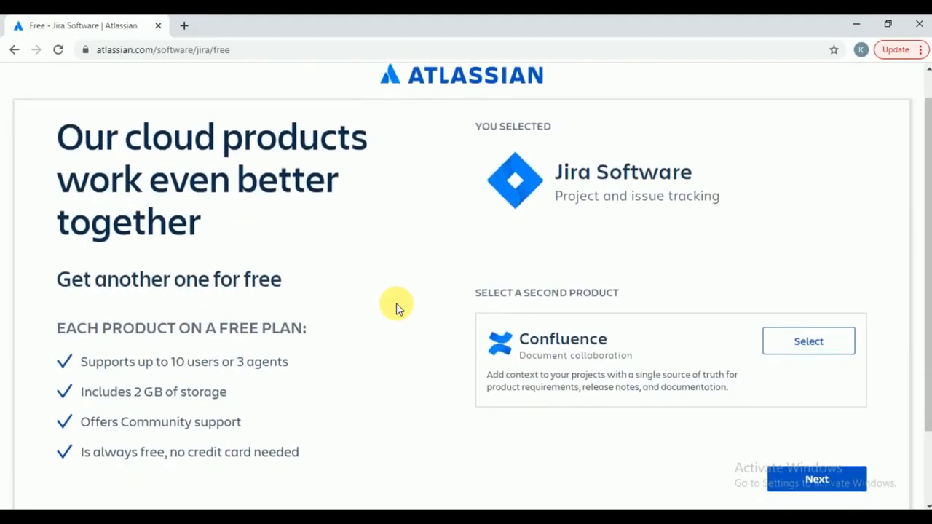
- Sign up for Jira Software Cloud Free without a second product, using a Google account, and create the Atlassian account
left_click(828, 482)
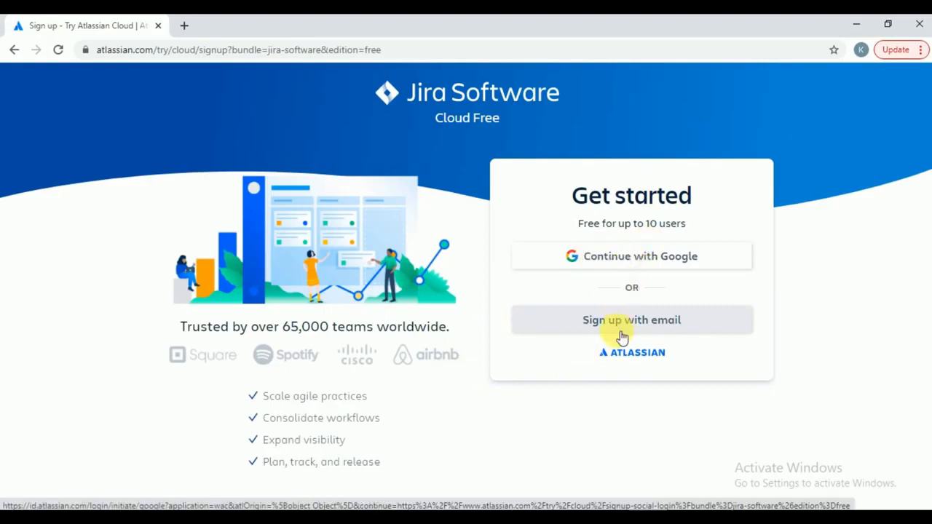
left_click(631, 261)
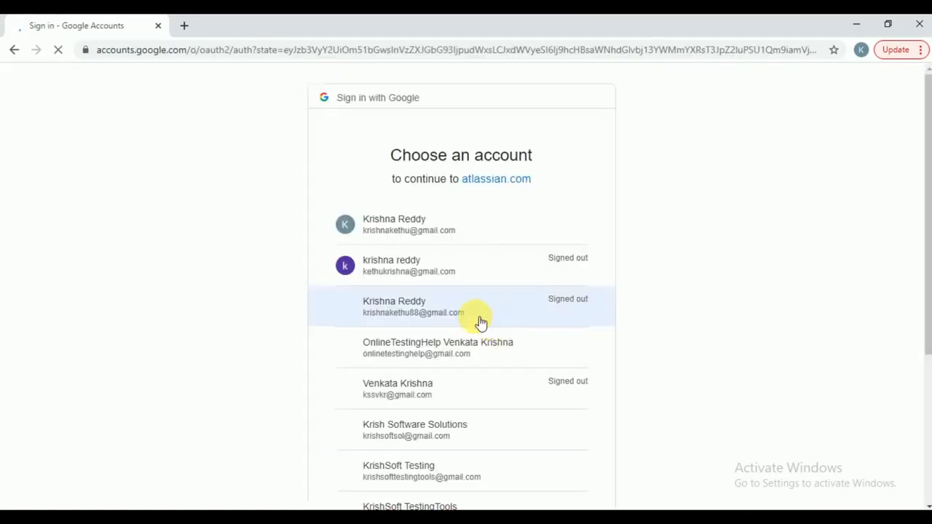
scroll(493, 347, "down", 3)
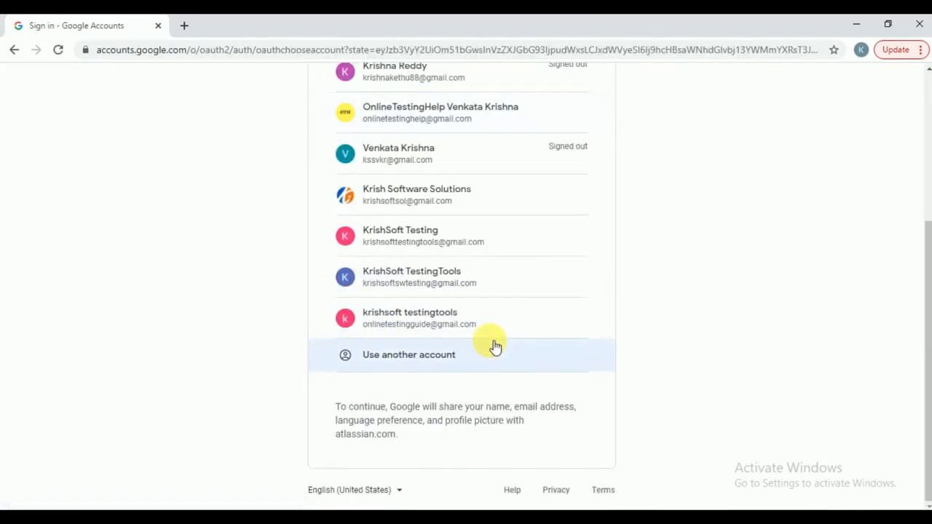
scroll(428, 328, "up", 1)
left_click(423, 322)
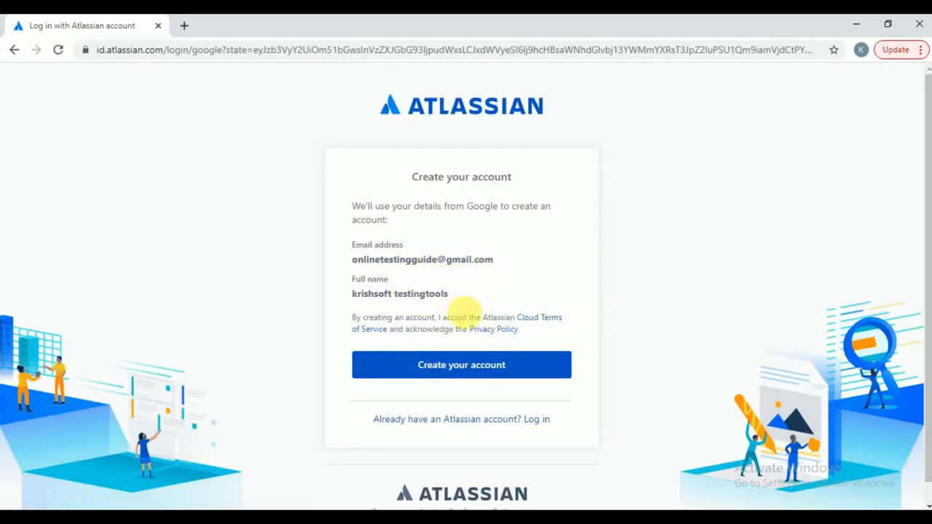
left_click(463, 372)
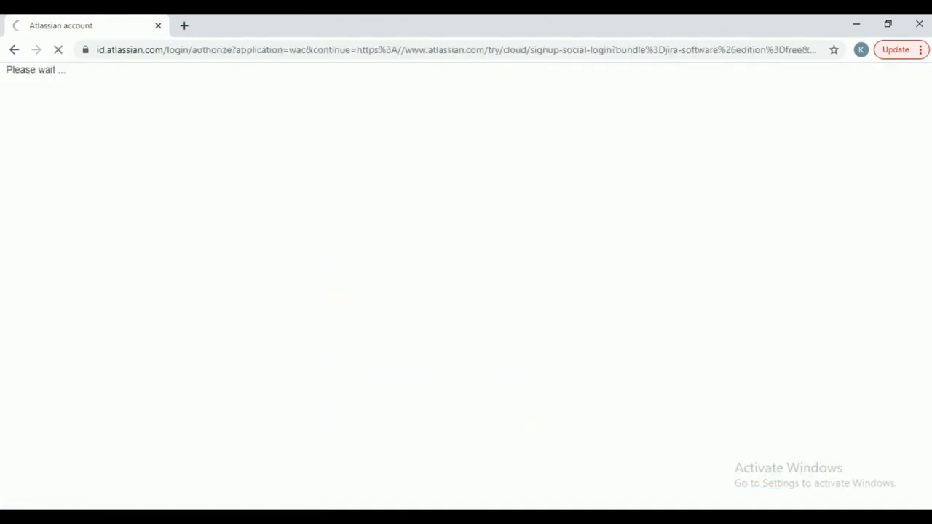
- Switch to the JIRA Tasks notes in Notepad and go through the full list of topics again
mouse_move(295, 493)
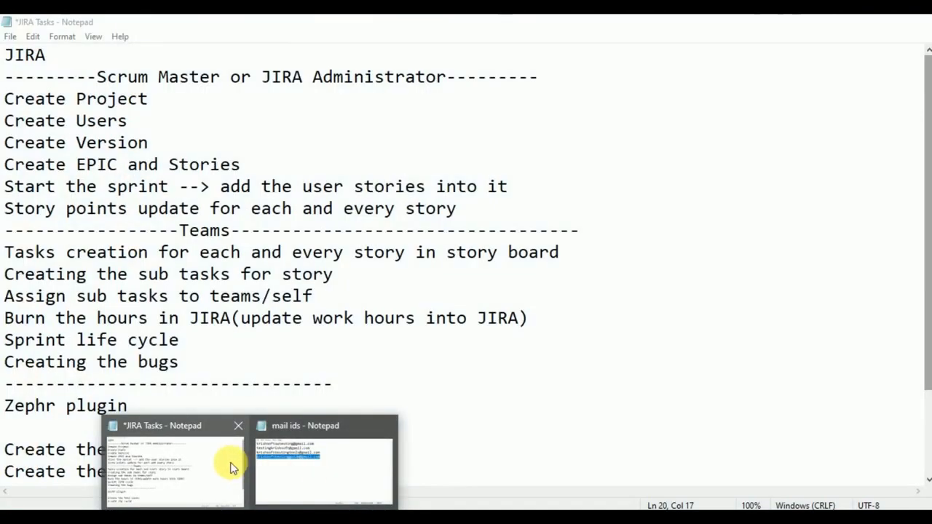
left_click(190, 469)
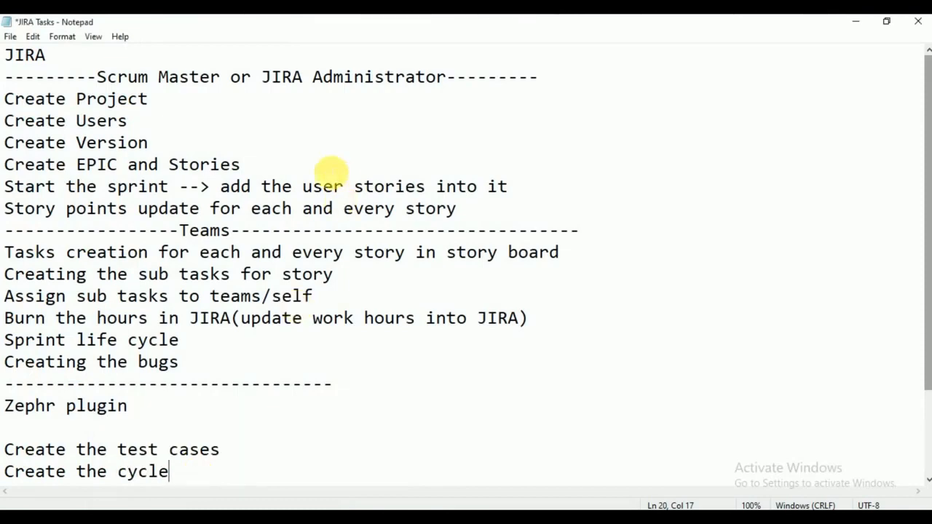
scroll(331, 173, "down", 2)
scroll(331, 172, "up", 2)
scroll(331, 173, "down", 2)
scroll(331, 173, "up", 2)
- Switch back to the Atlassian sign-up in Chrome and try the site name krishsofttestingtools
key("alt+Tab")
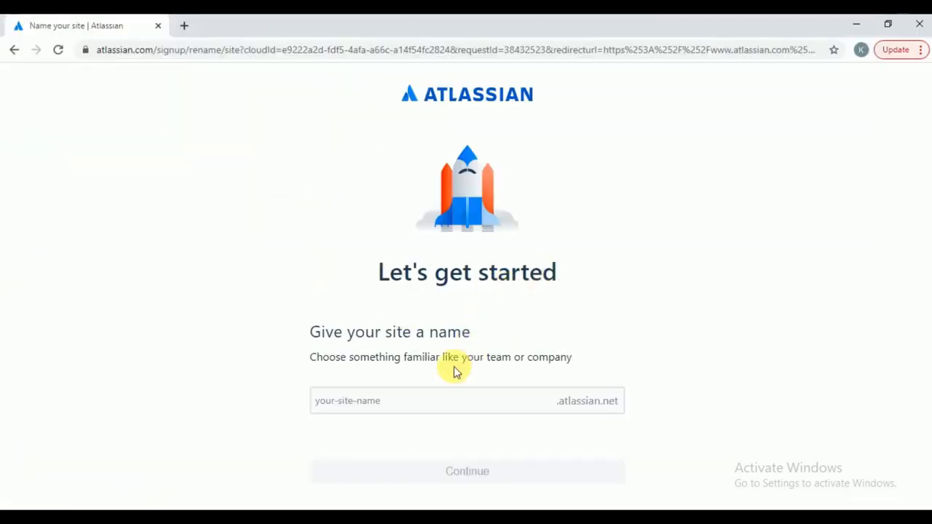
left_click(409, 404)
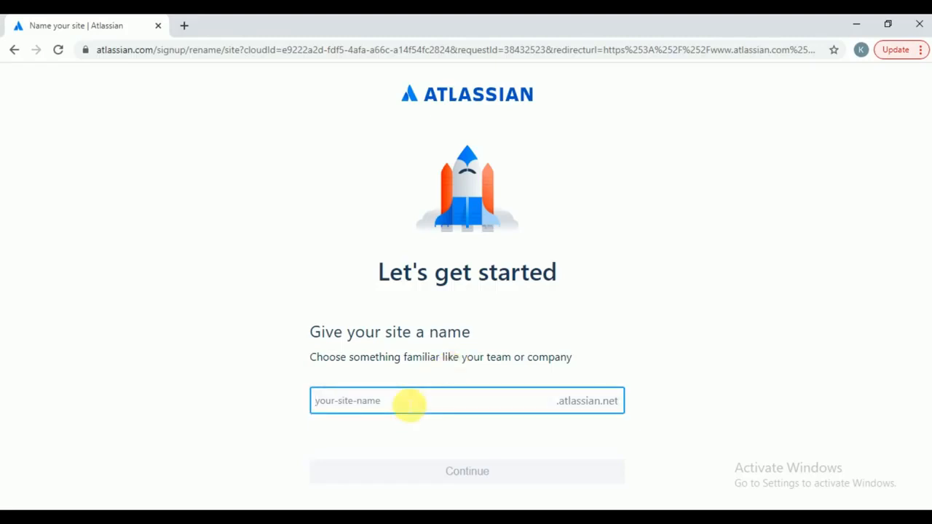
type("krishsoftt")
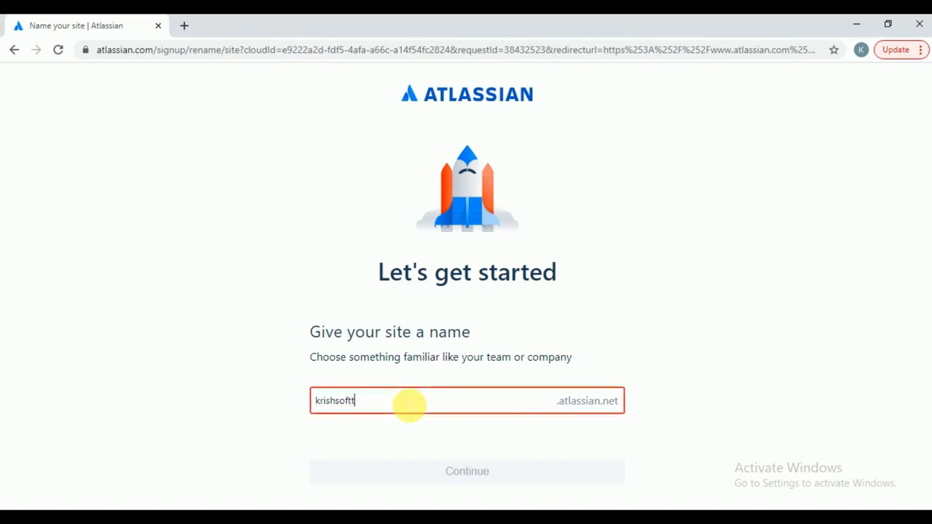
type("esting")
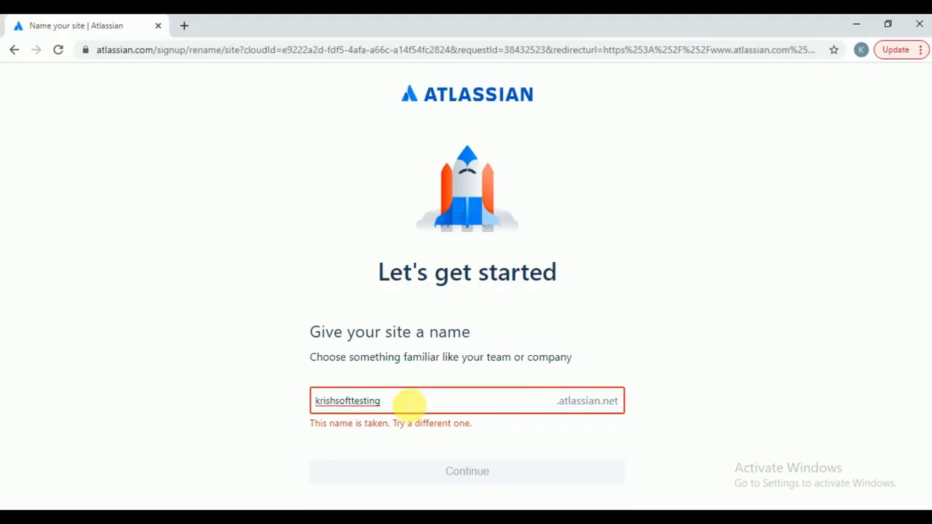
type("tools")
- Change the Atlassian site name to krishsoftguide
key("BackSpace")
key("BackSpace")
key("BackSpace")
key("BackSpace")
key("BackSpace")
key("BackSpace")
key("BackSpace")
key("BackSpace")
key("BackSpace")
key("BackSpace")
key("BackSpace")
key("BackSpace")
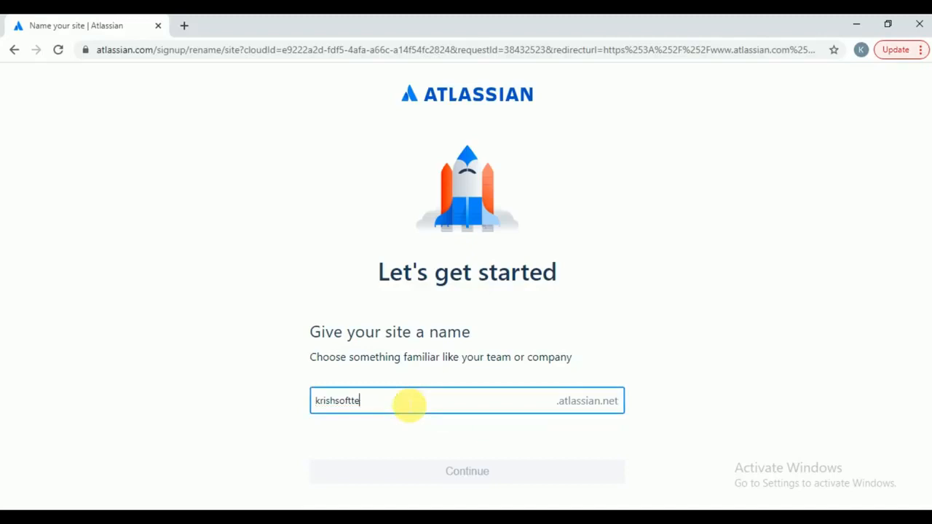
type("guide")
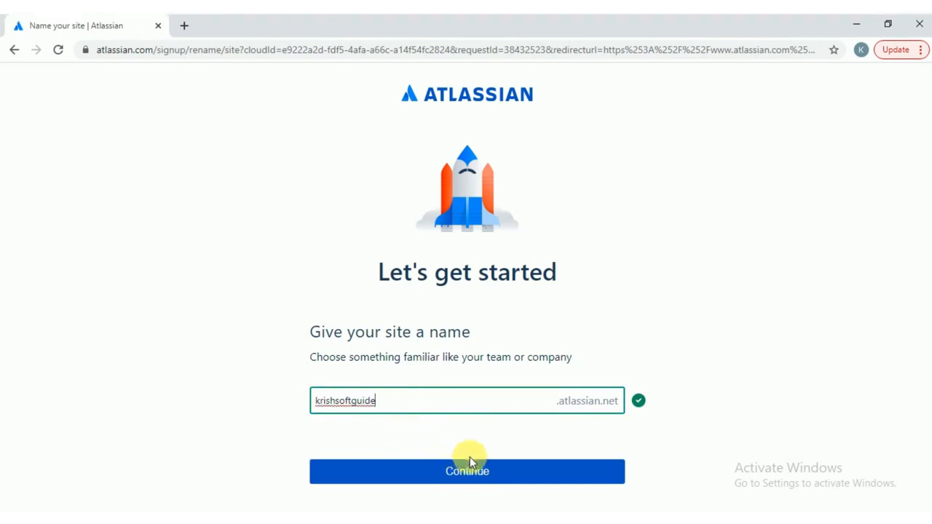
- Confirm the site name and answer the personalization questions with Software Development as team type and QA Engineer as role
left_click(474, 475)
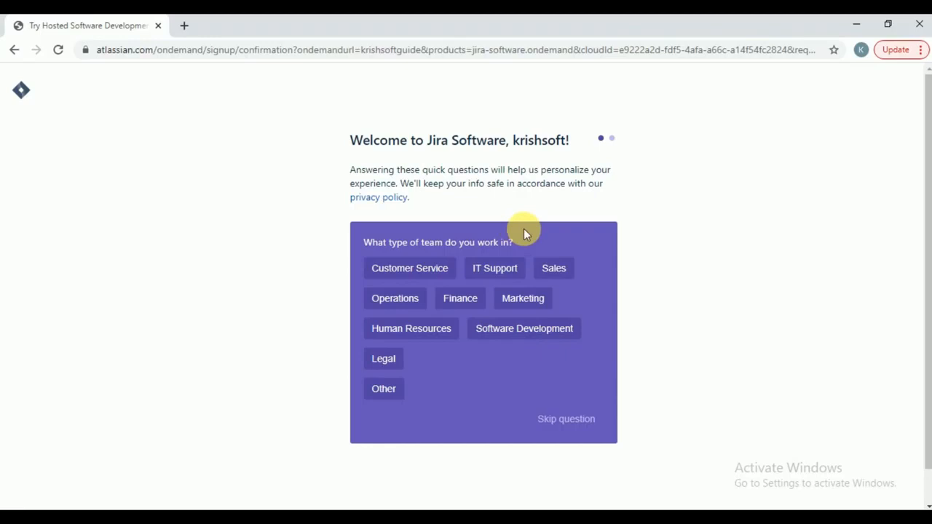
left_click(530, 329)
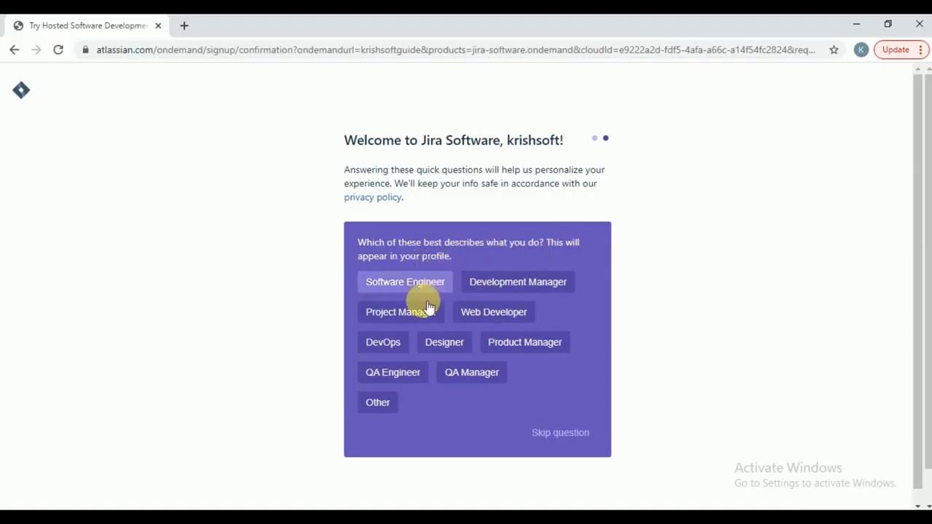
left_click(402, 373)
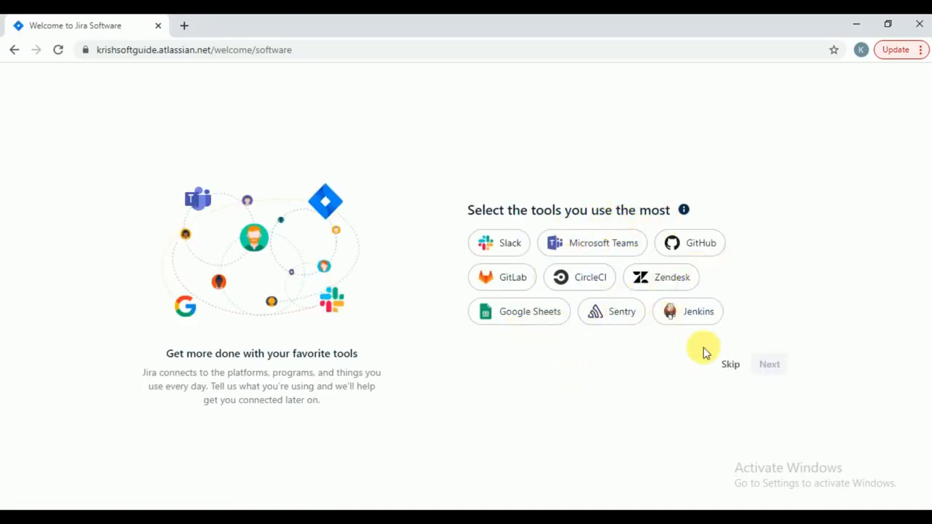
- Skip the tool selection, stop teammates from inviting other people to the site, and continue without adding any teammates
left_click(730, 368)
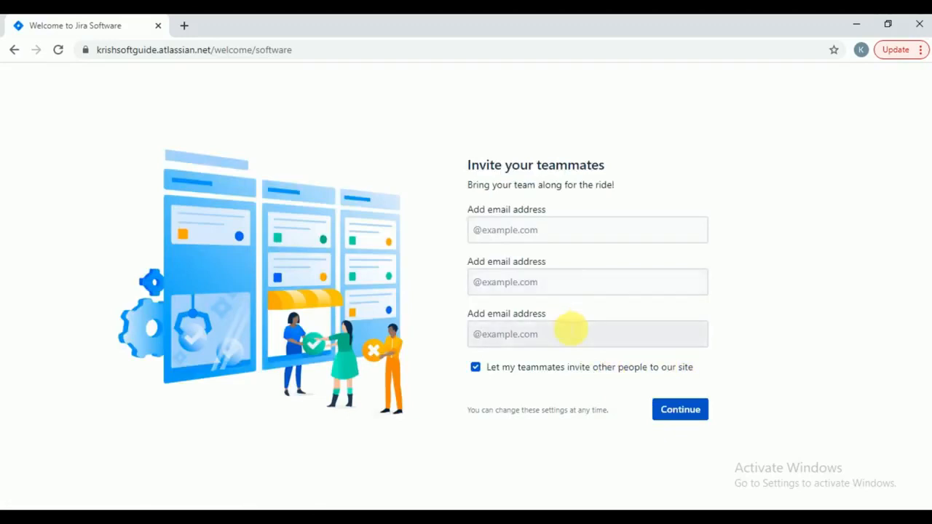
left_click(475, 368)
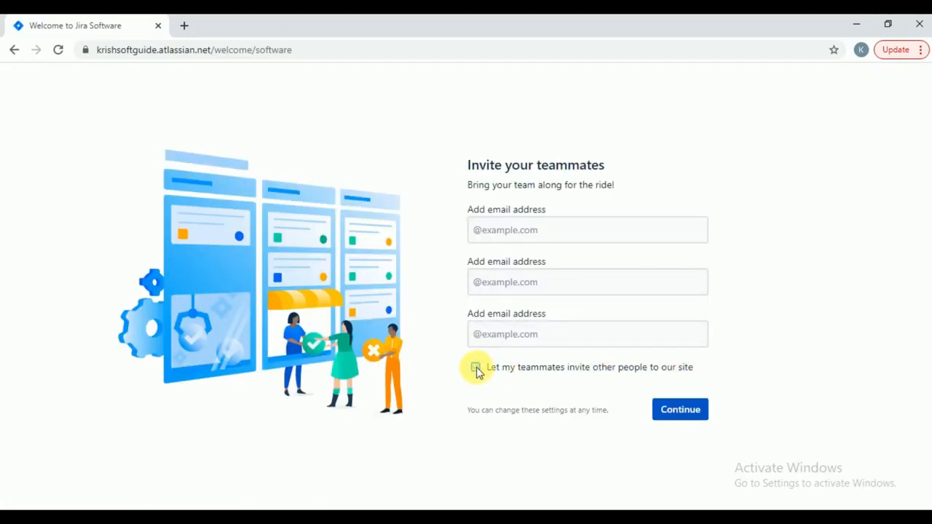
left_click(681, 409)
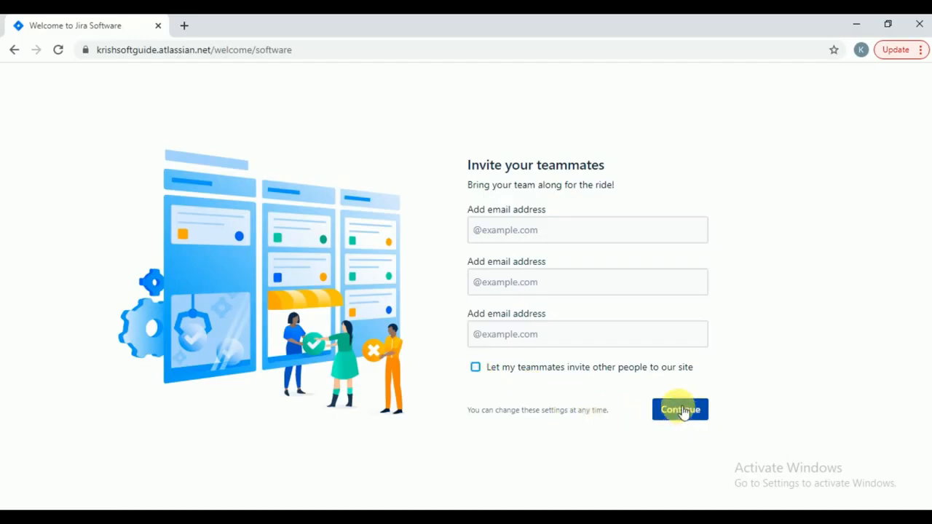
- Complete the Jira setup answers with new to agile methodologies, working on features and a tight schedule, and submit them
left_click(530, 293)
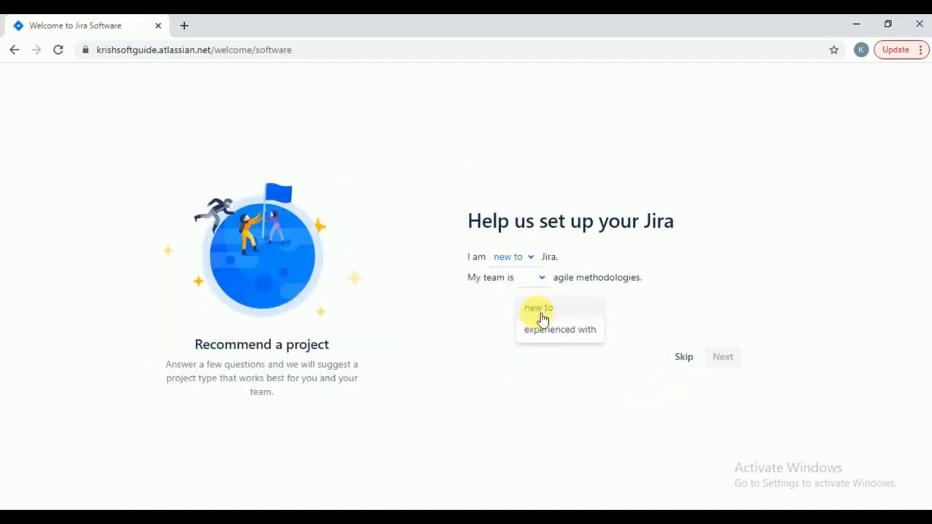
left_click(542, 319)
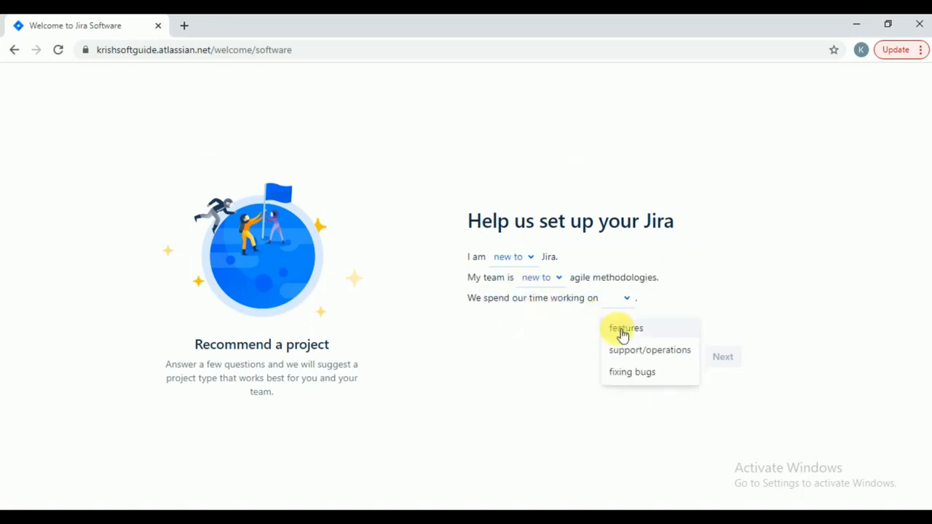
left_click(626, 332)
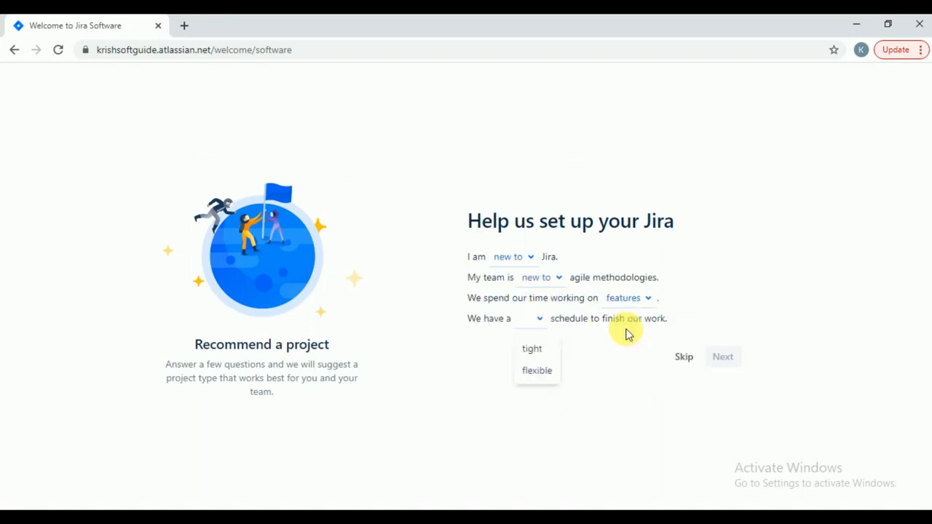
left_click(532, 351)
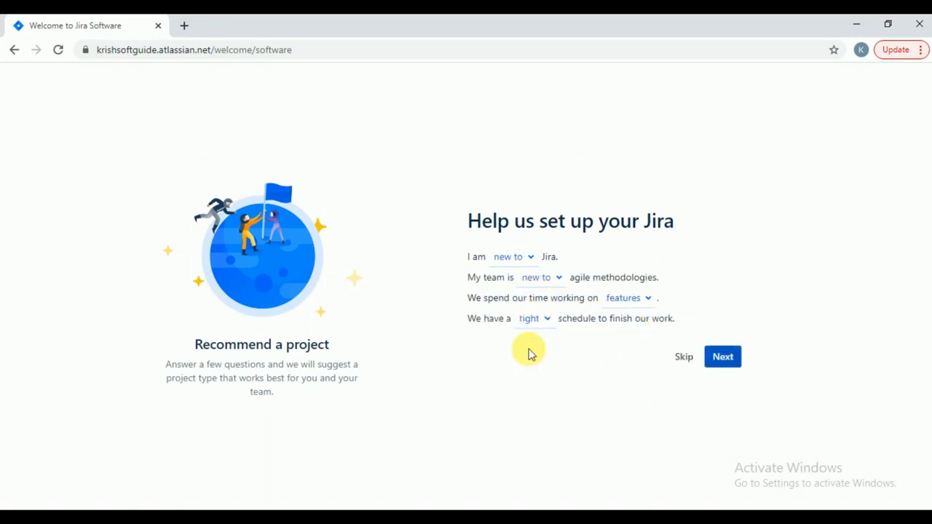
left_click(723, 362)
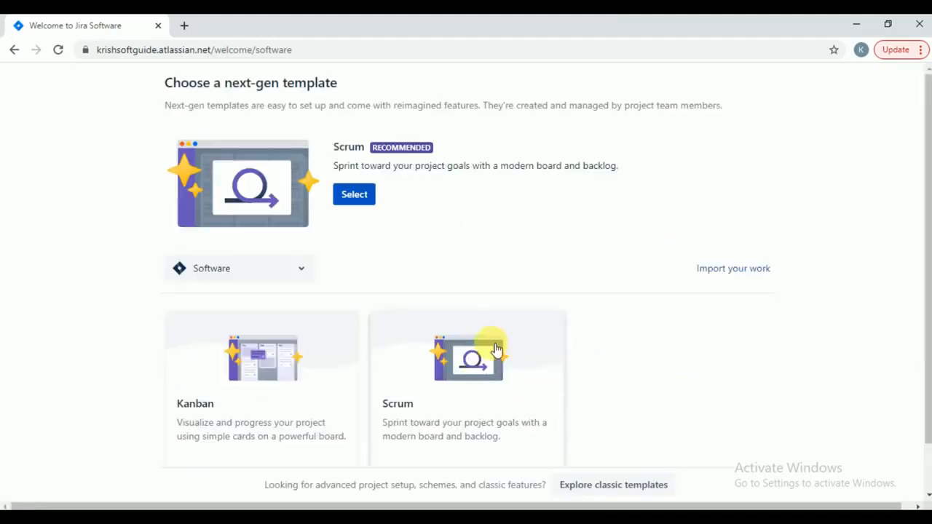
- Switch from the next-gen to the classic project templates and choose the Scrum template
scroll(514, 277, "down", 1)
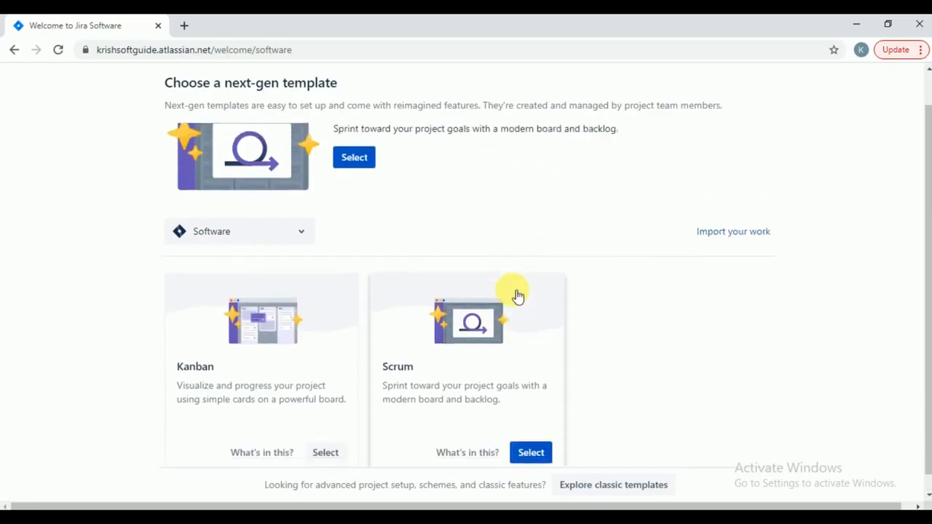
left_click(610, 488)
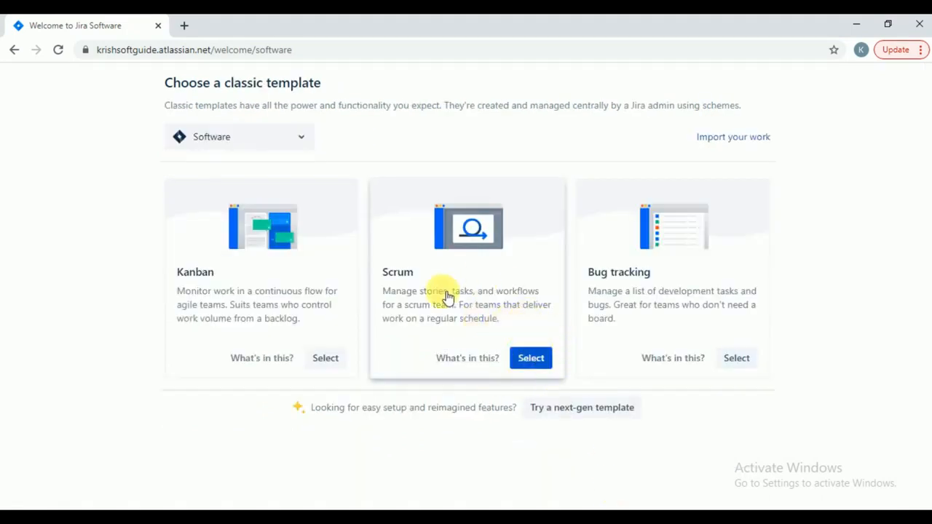
left_click(325, 357)
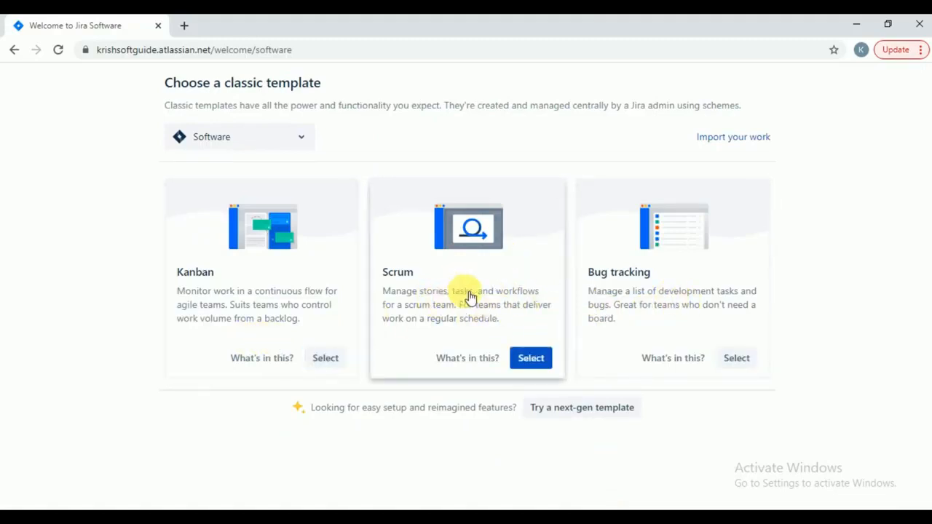
left_click(532, 358)
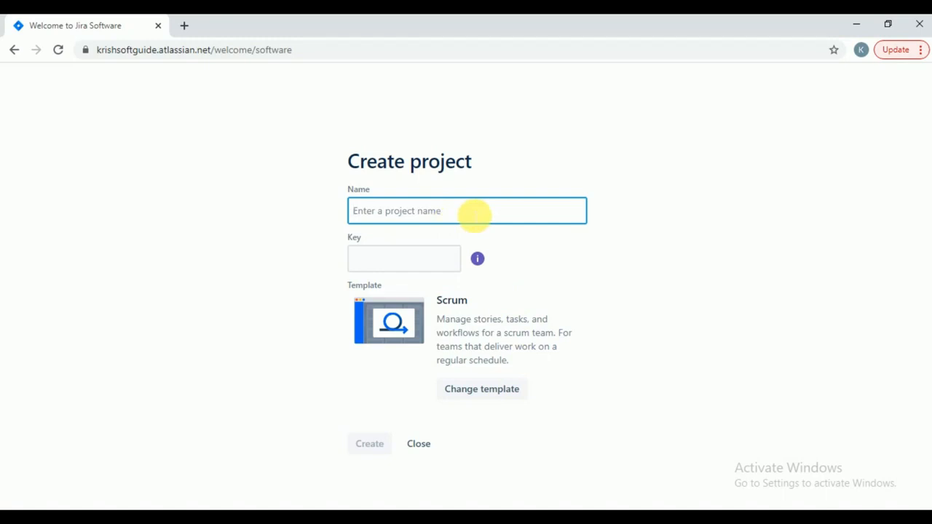
- Create the Scrum project with the name GMAIL and check for it among the recent projects
type("GMAIL")
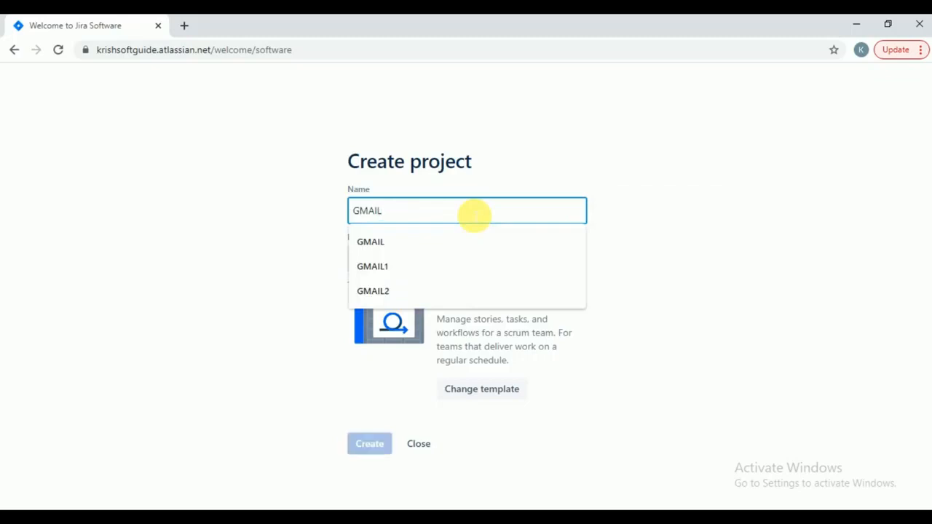
left_click(268, 238)
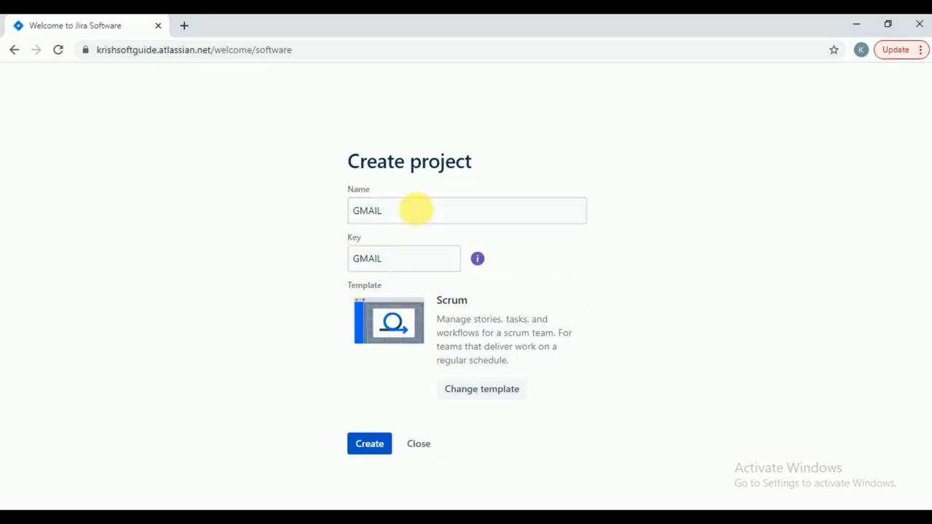
left_click(373, 445)
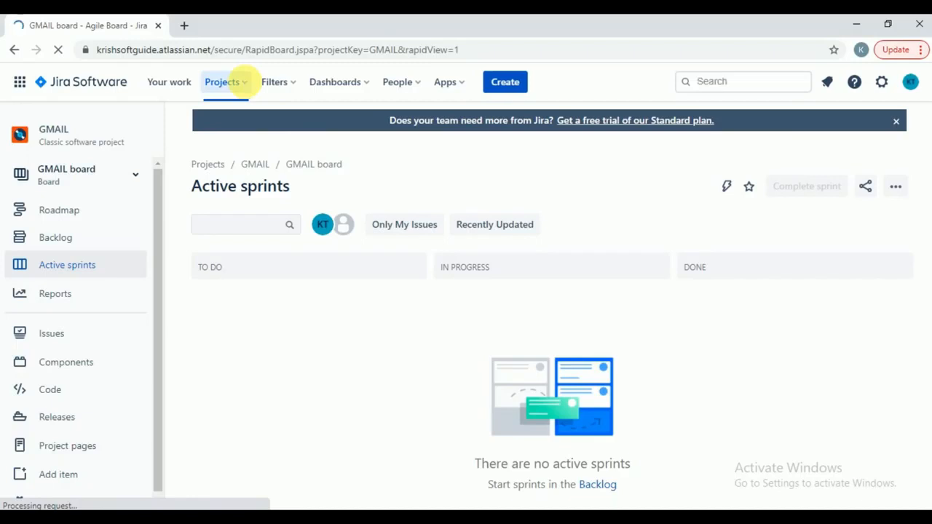
left_click(247, 84)
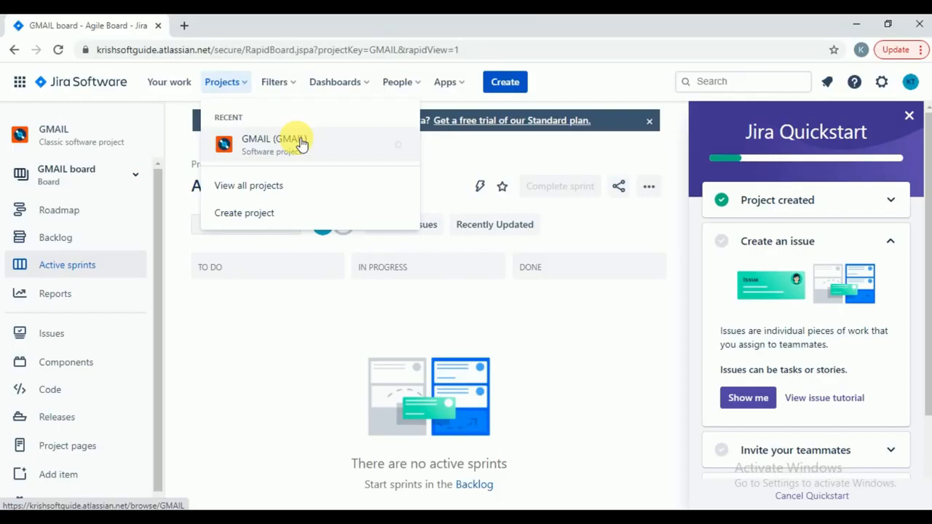
left_click(260, 347)
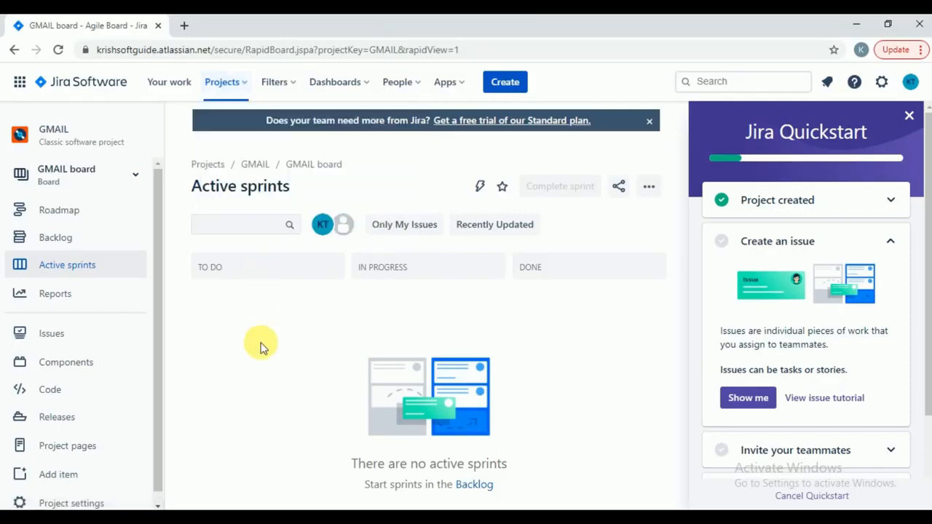
- Switch to the JIRA Tasks notes in Notepad, highlight Create Project and JIRA Administrator, and review the remaining tasks
key("alt+Tab")
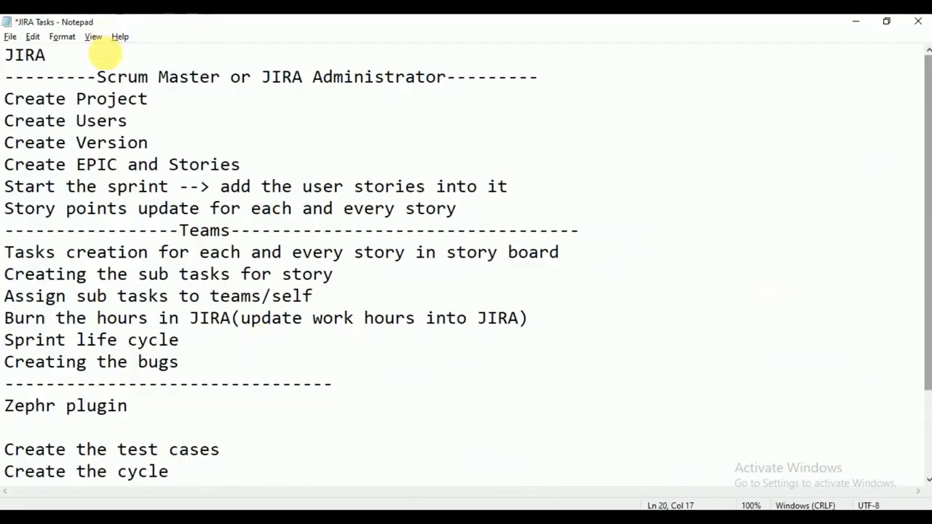
left_click_drag(162, 103, 10, 105)
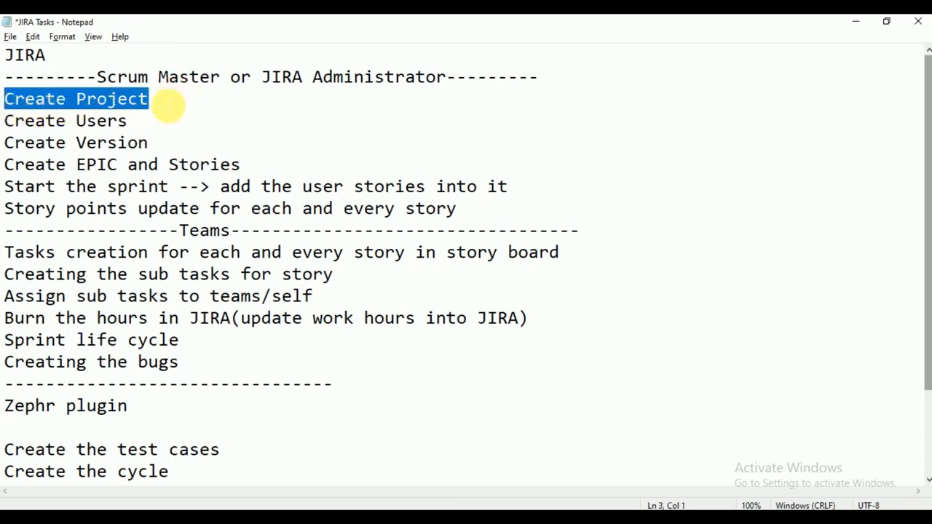
left_click_drag(263, 80, 452, 77)
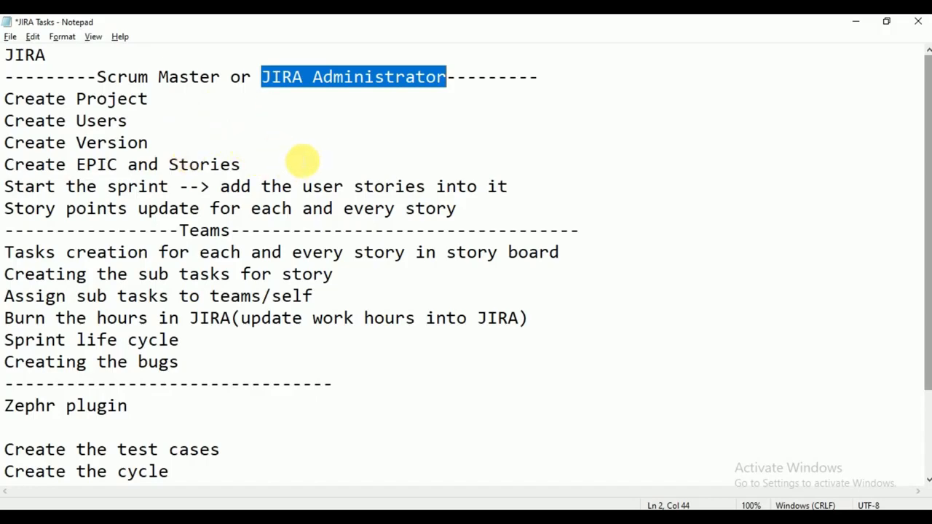
scroll(303, 160, "down", 2)
scroll(302, 160, "up", 2)
scroll(302, 160, "down", 2)
scroll(302, 160, "up", 2)
- Switch back to Jira in Chrome, check the GMAIL project among the recent projects, and close the Jira Quickstart guide
key("alt+Tab")
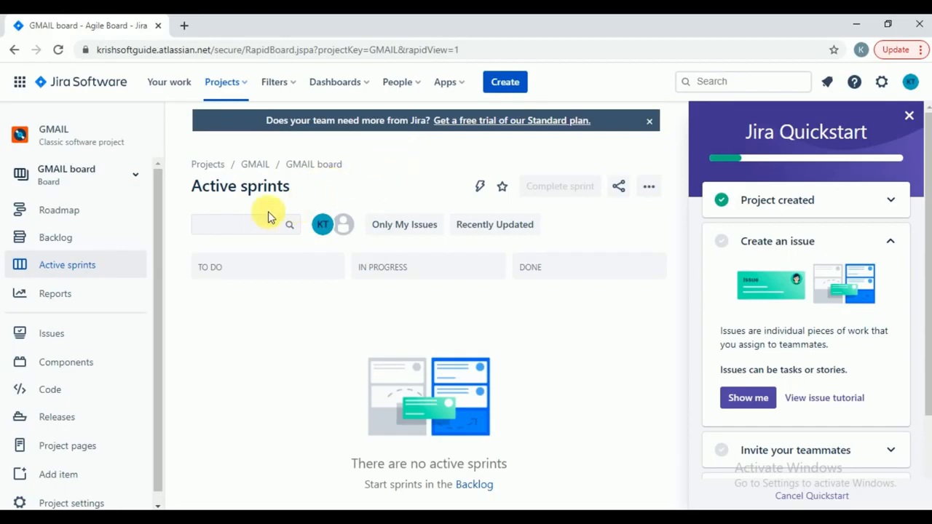
left_click(249, 86)
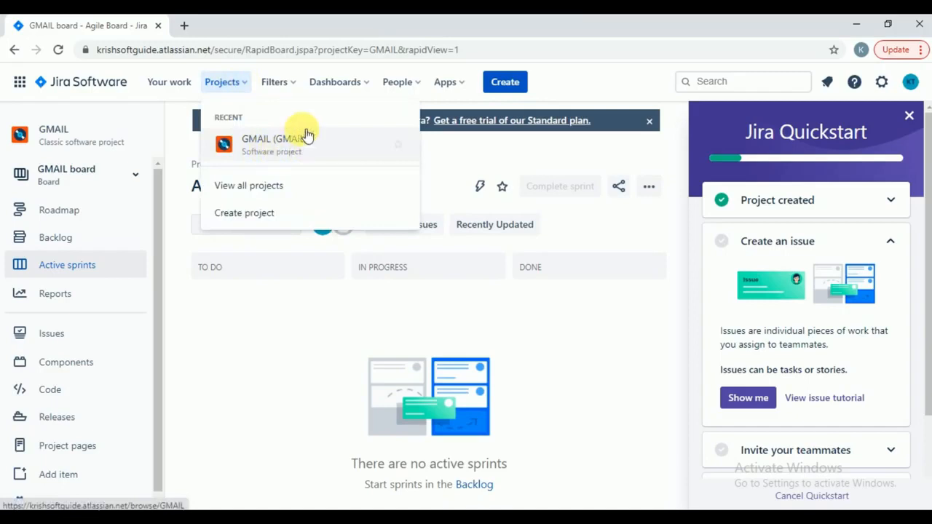
left_click(246, 313)
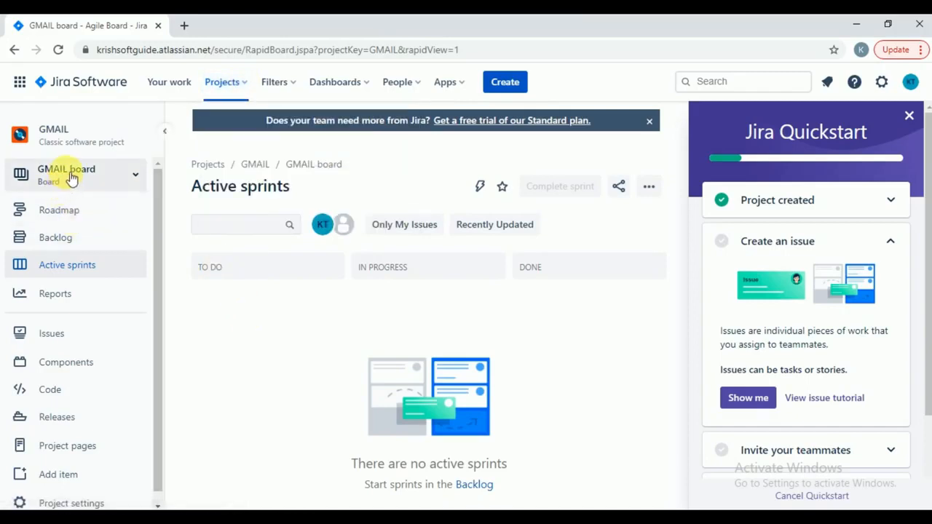
left_click(910, 118)
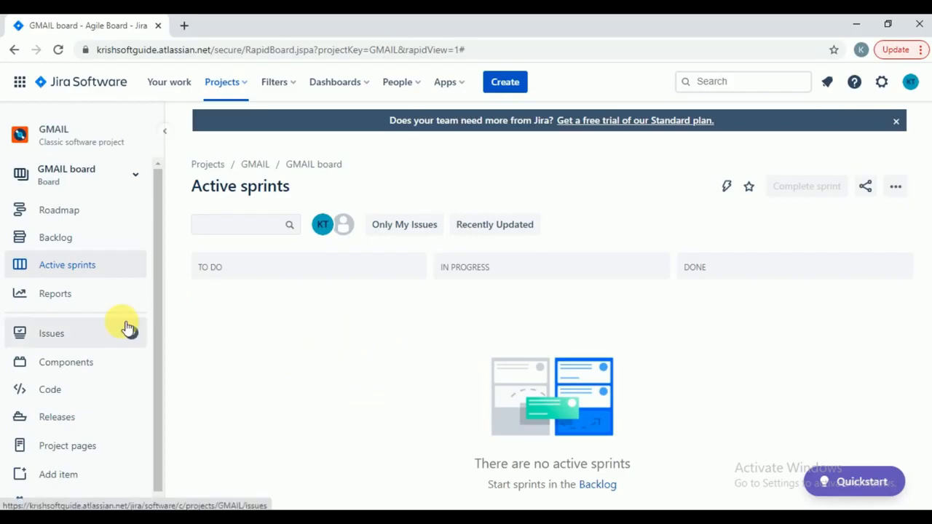
- Check the next task in the Notepad notes and return to Jira in Chrome to open the invitation for adding people
key("alt+Tab")
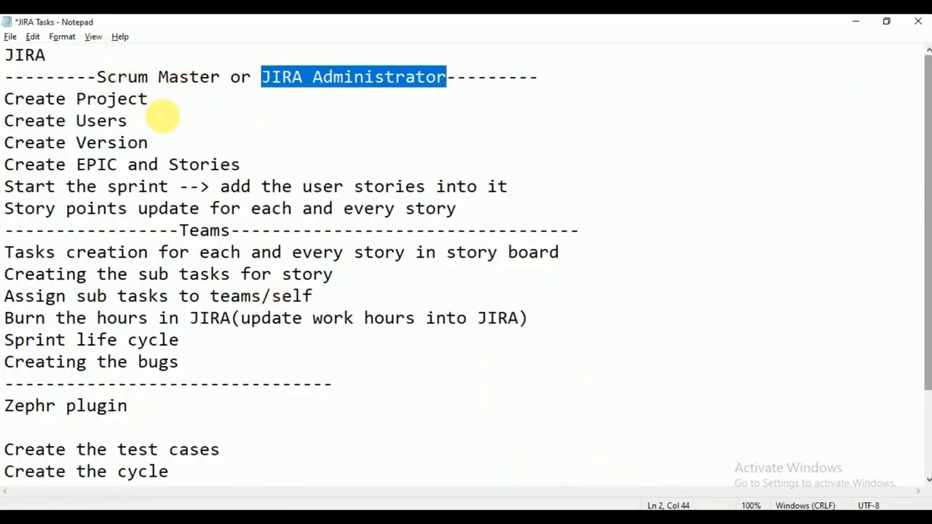
key("alt+Tab")
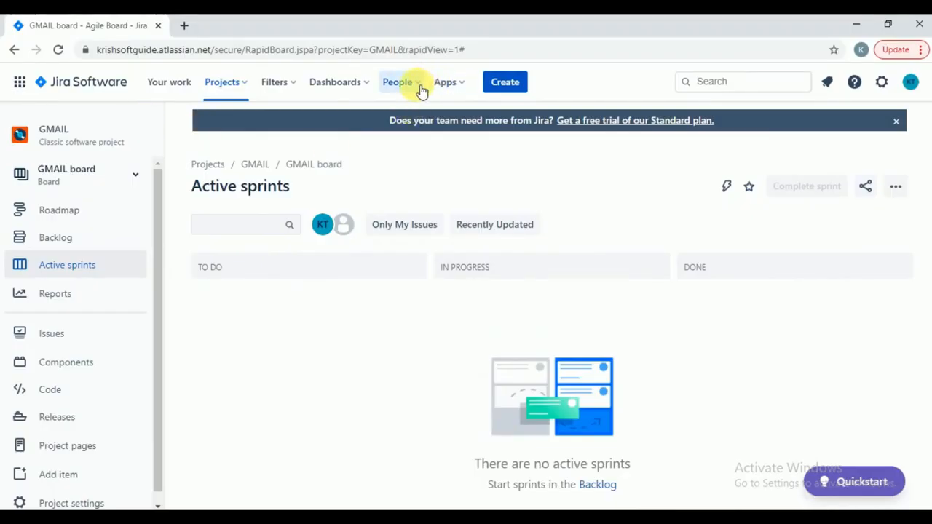
left_click(421, 86)
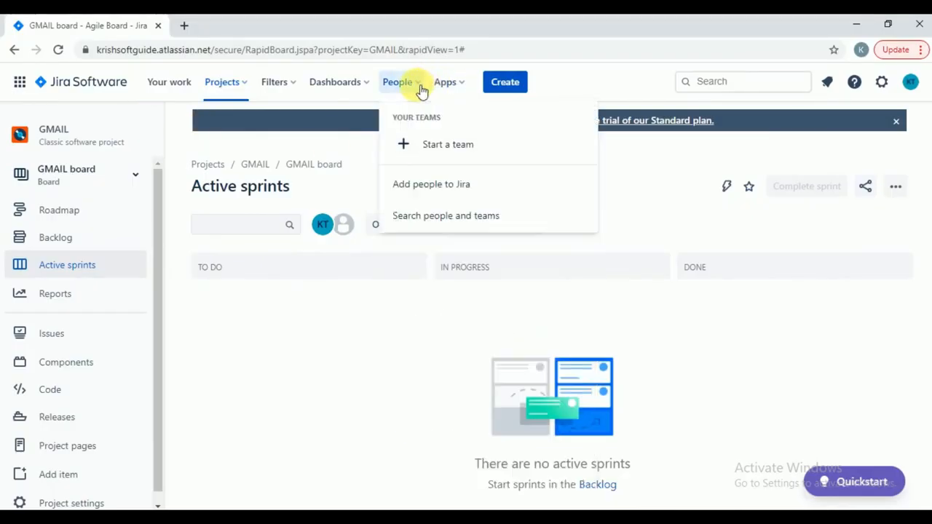
left_click(435, 187)
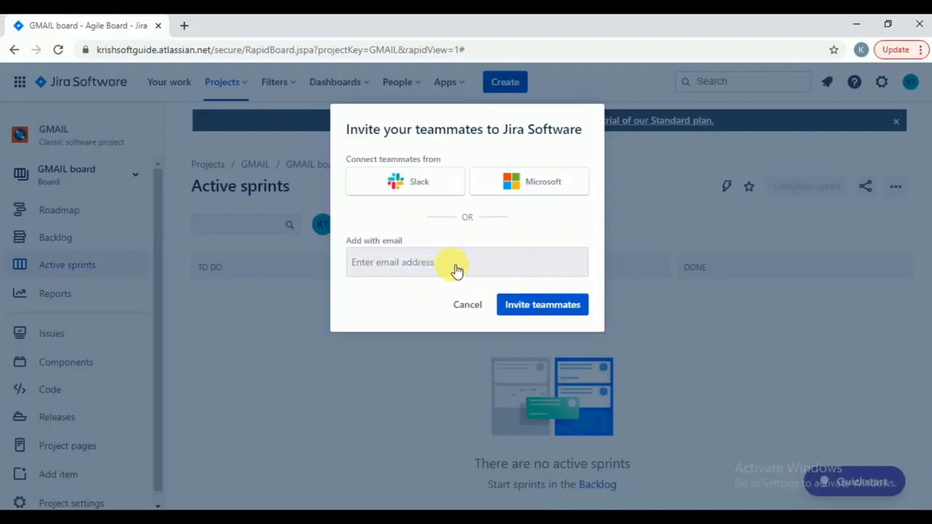
- Add the two teammates' e-mail addresses to the Jira Software invitation and send it
left_click(455, 269)
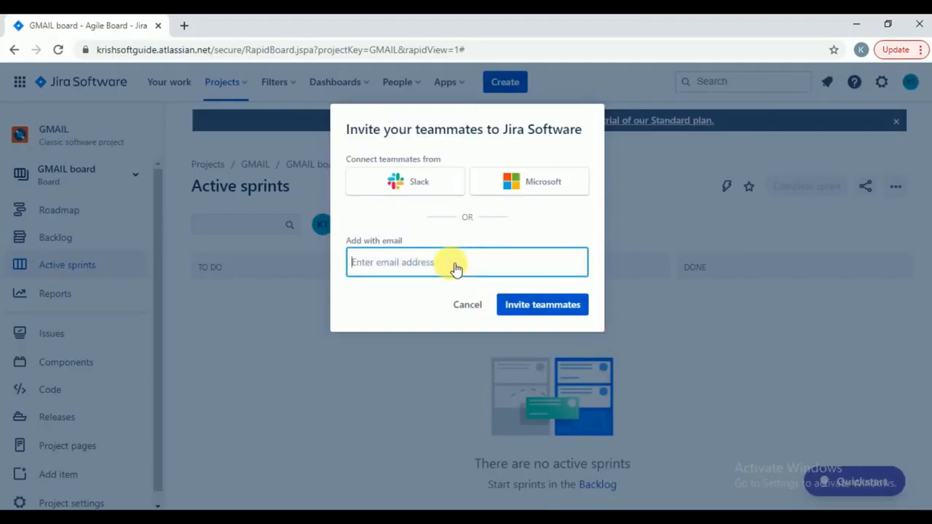
type("abcd")
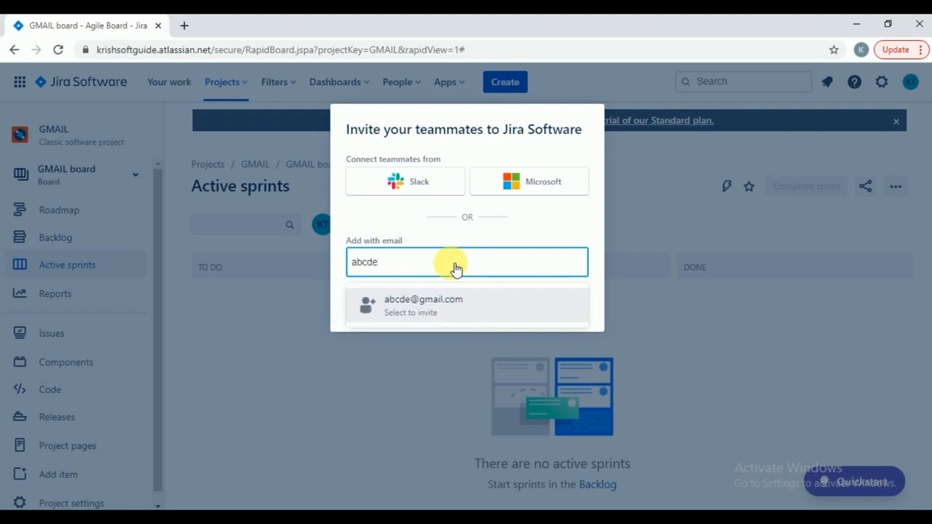
type("e")
left_click(418, 309)
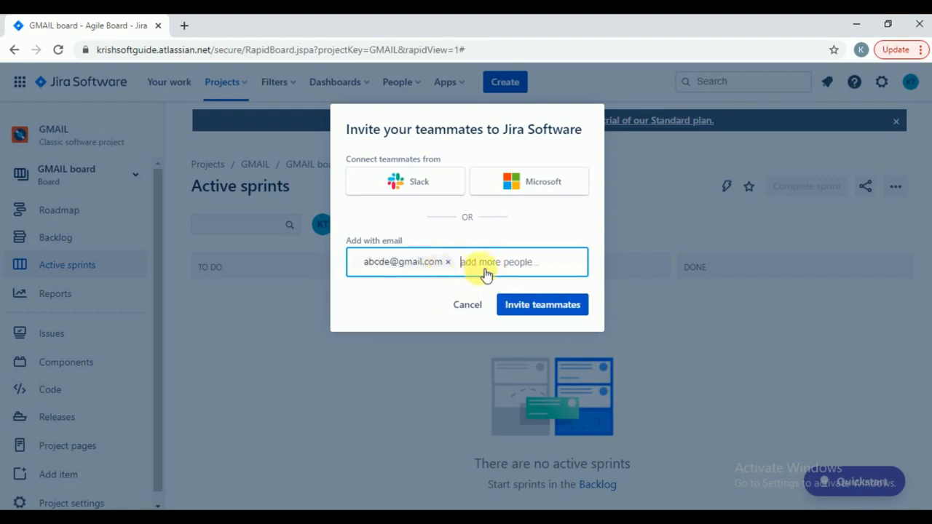
type("xyz")
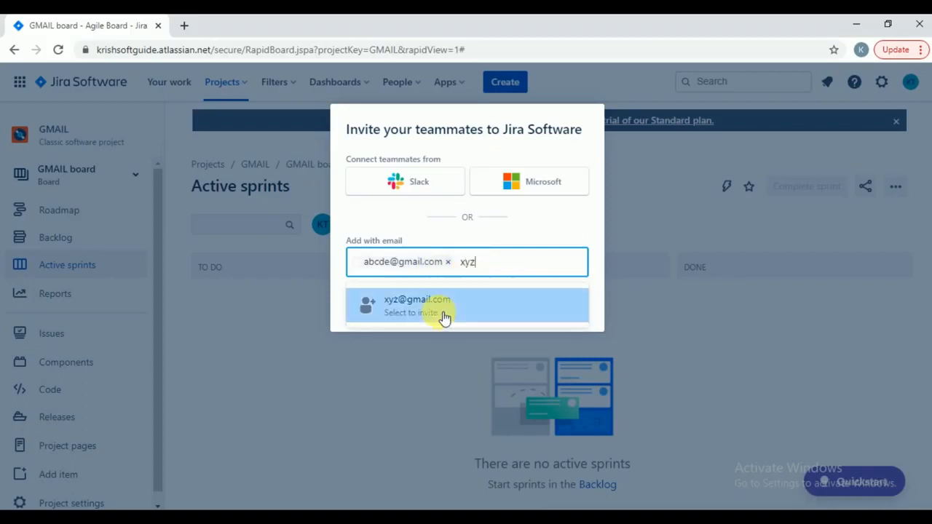
left_click(444, 318)
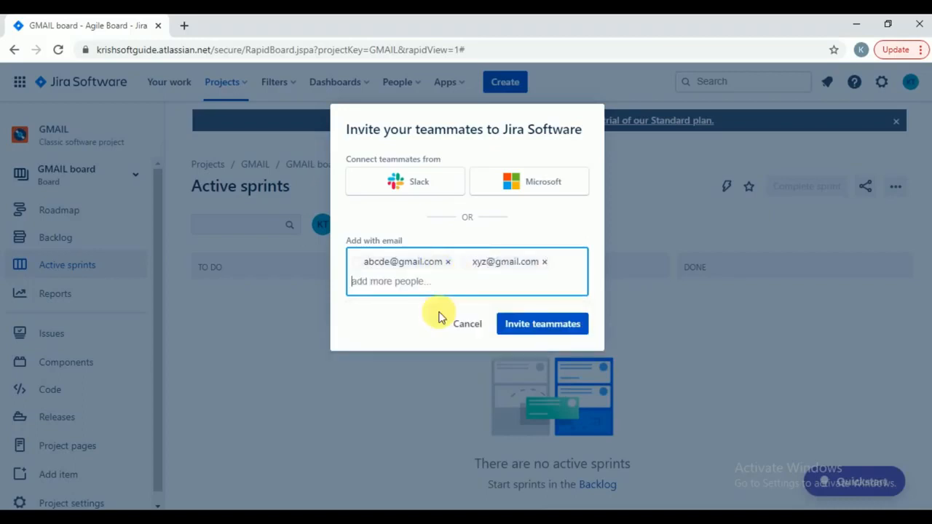
left_click(548, 325)
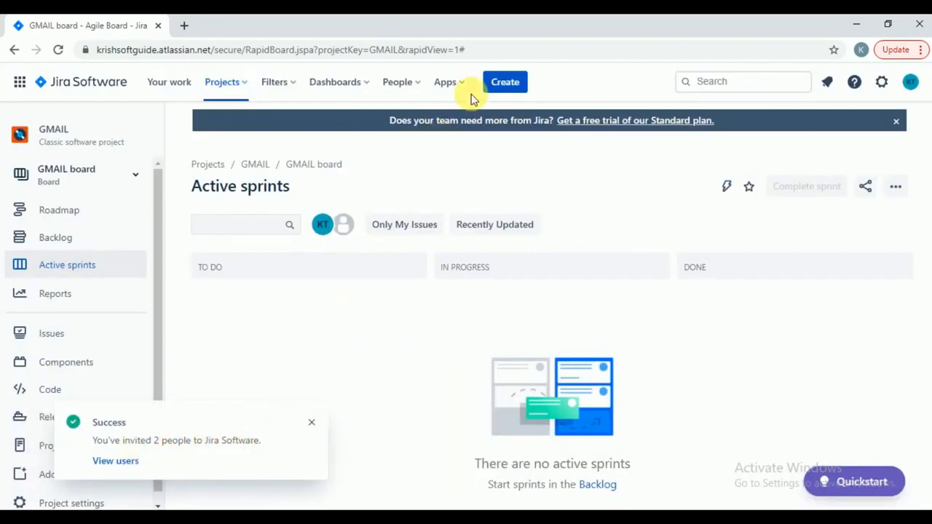
- Open the people and teams search, dismiss the invitation notice, and search for abcd while reviewing the listed people
left_click(412, 84)
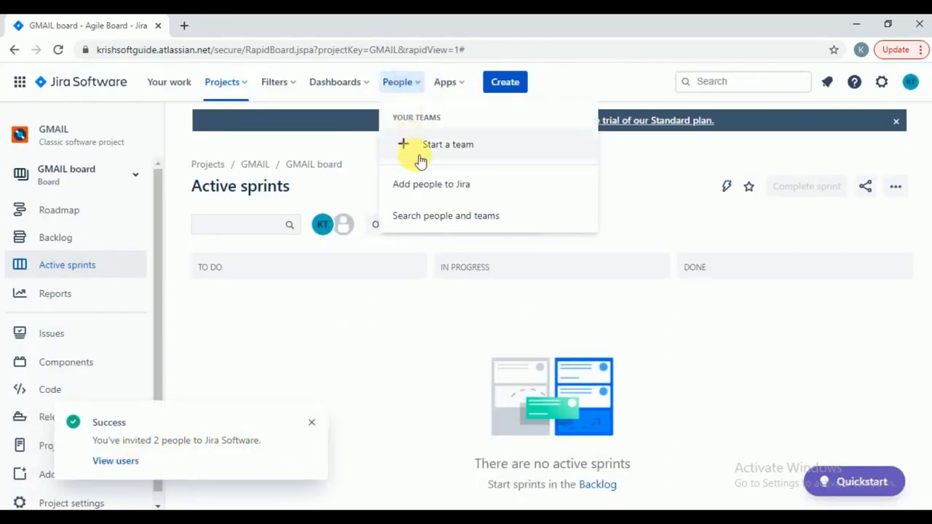
left_click(439, 215)
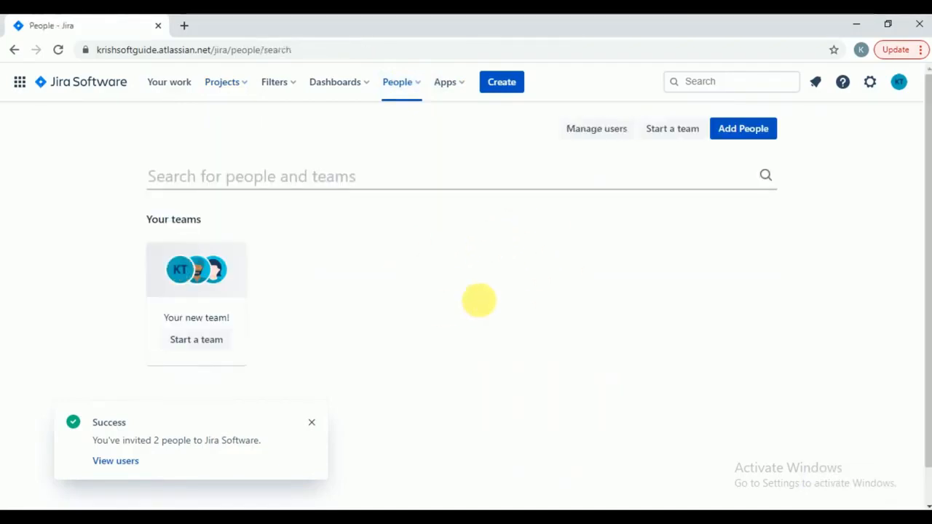
scroll(428, 408, "down", 1)
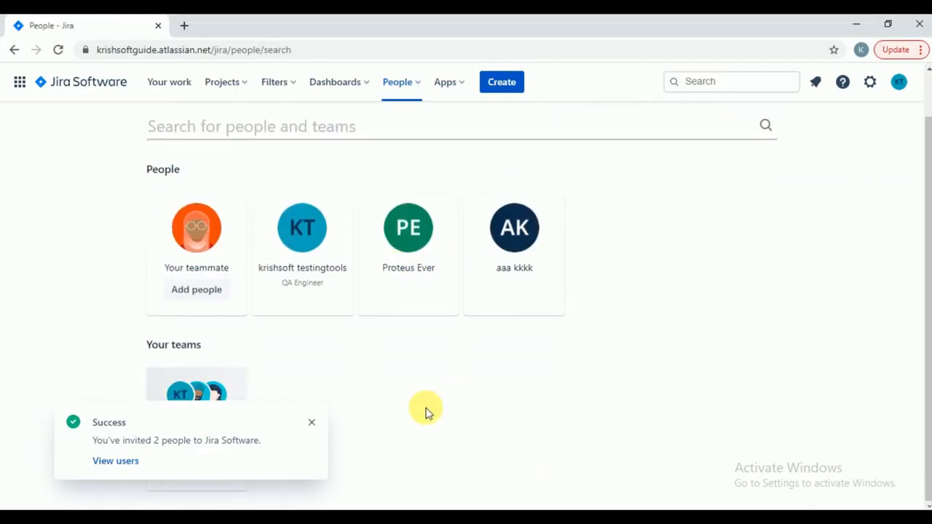
left_click(312, 426)
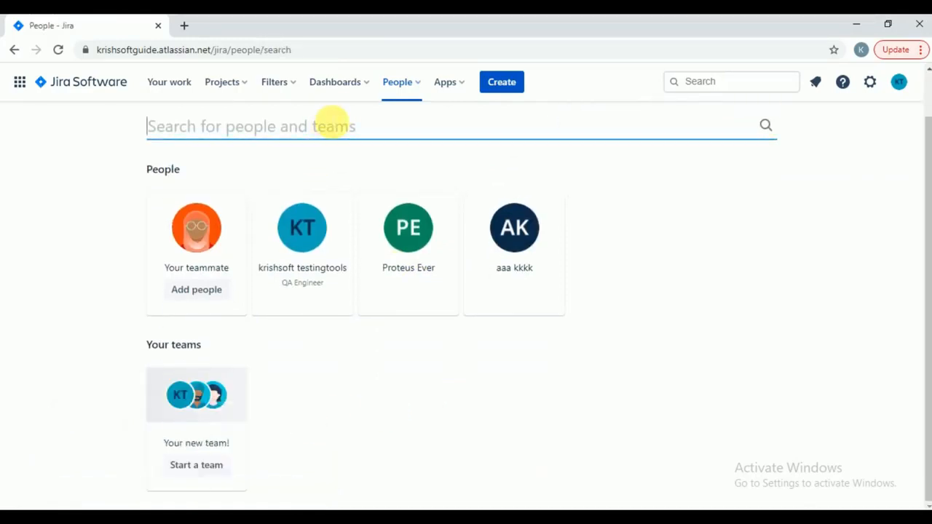
type("abcd")
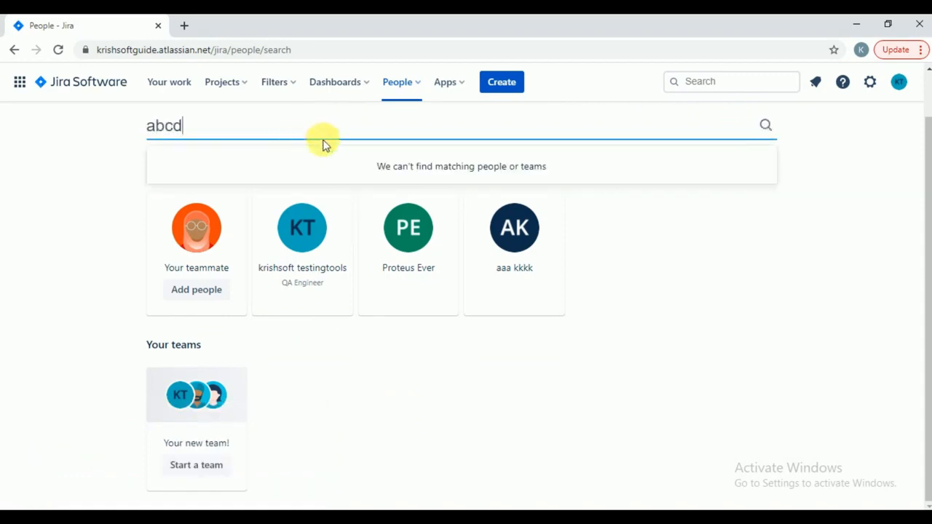
left_click(628, 249)
scroll(629, 248, "up", 1)
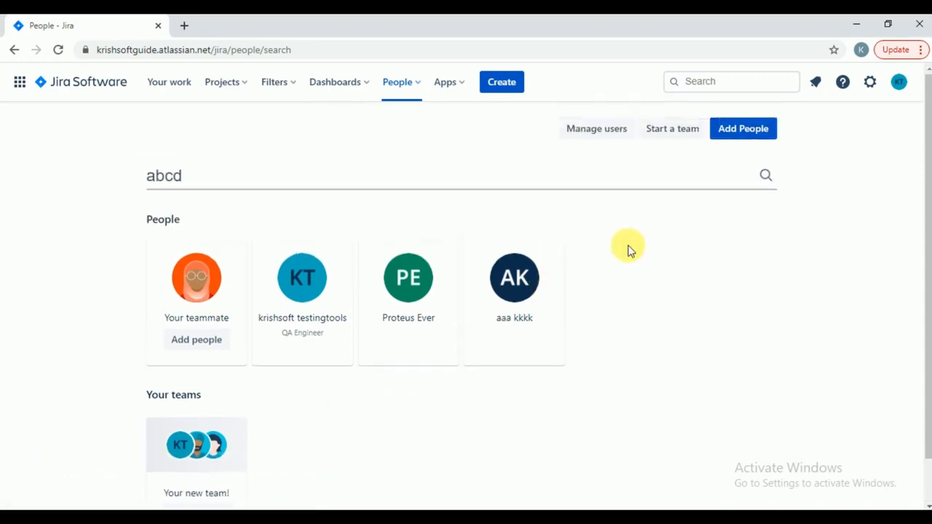
scroll(628, 249, "down", 1)
scroll(628, 249, "up", 1)
- Open user management for the site and review the users listed below the invitation form
left_click(597, 131)
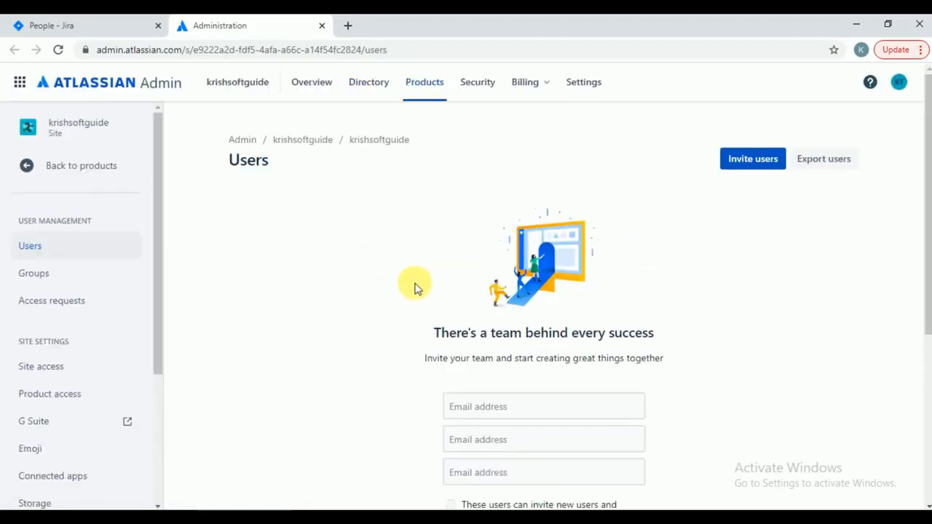
scroll(407, 289, "down", 4)
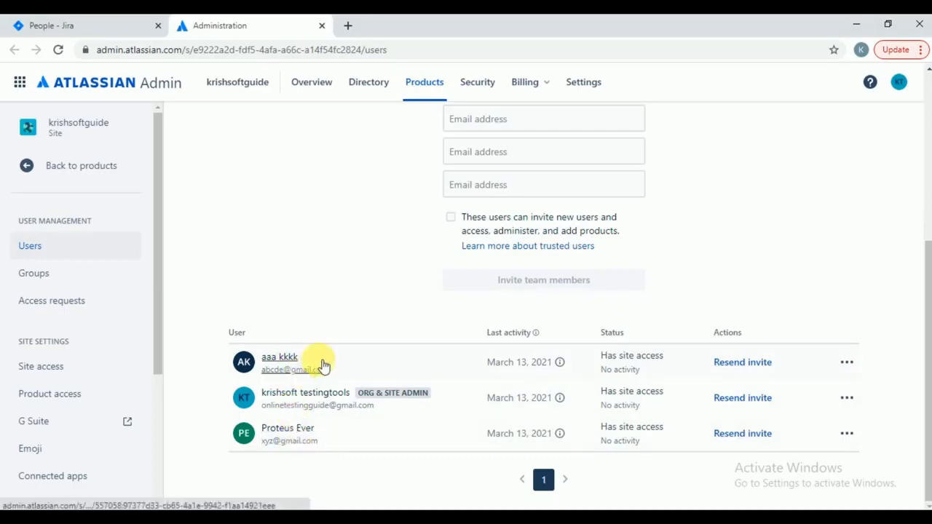
scroll(392, 253, "up", 3)
scroll(392, 254, "up", 2)
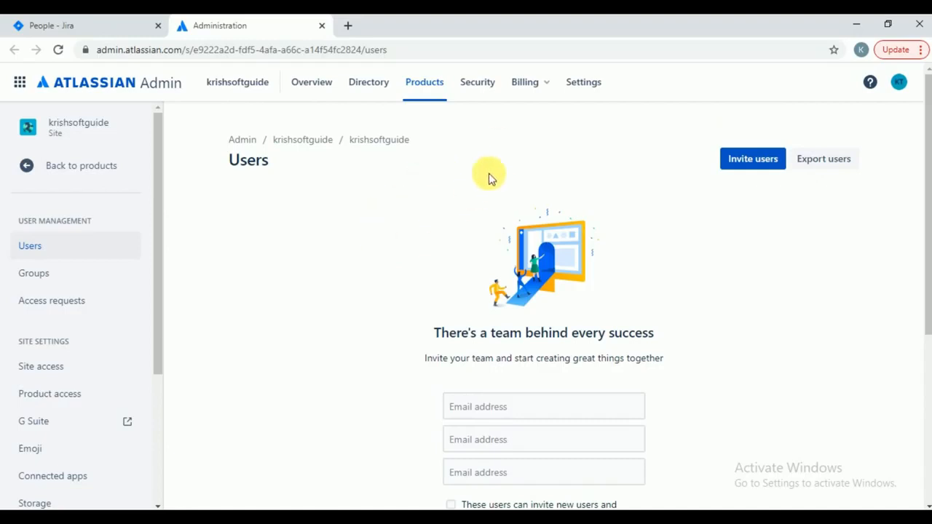
- Return to the Jira people page, switch to the JIRA Tasks notes in Notepad, and highlight the administrator tasks from Create Project to the story points update
left_click(64, 25)
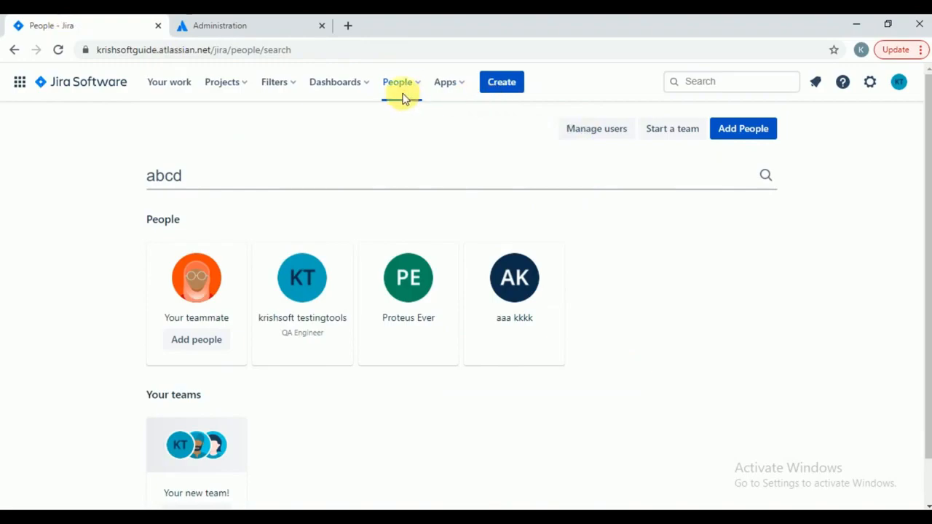
key("alt+Tab")
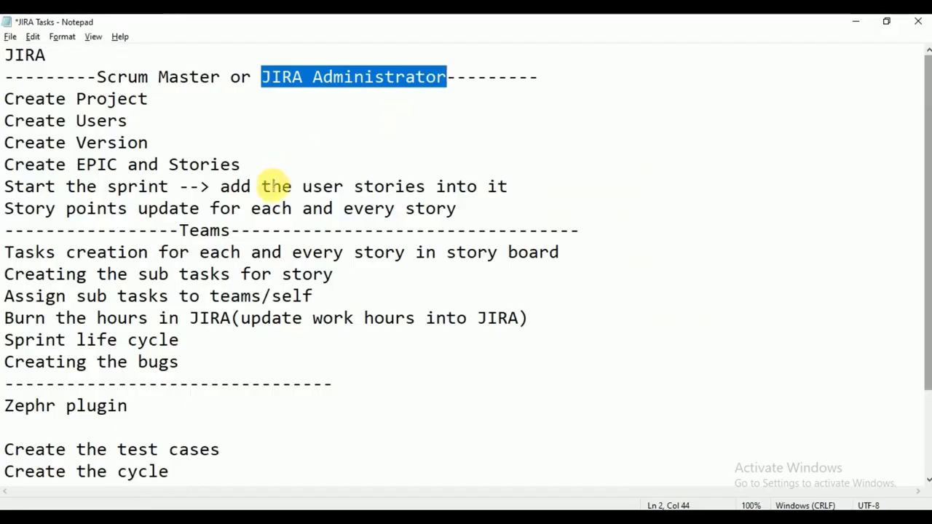
left_click_drag(130, 121, 6, 99)
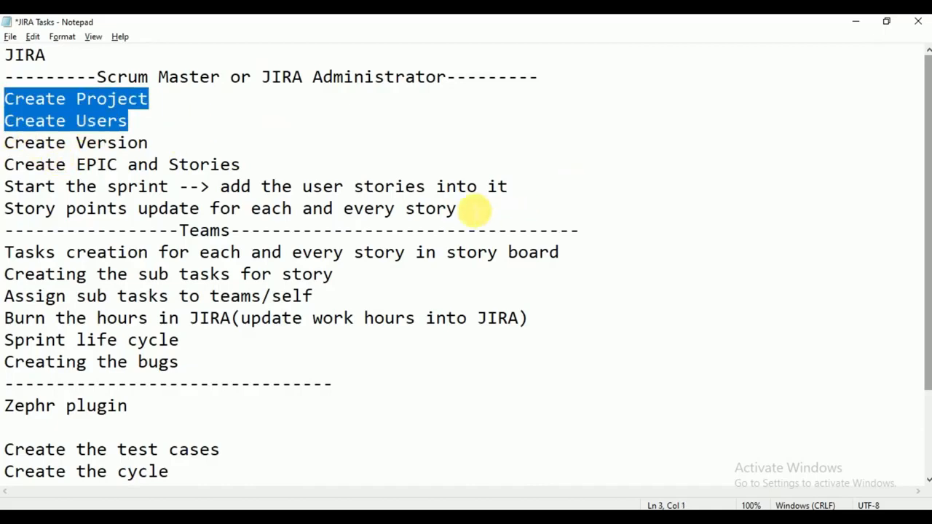
left_click_drag(466, 209, 7, 97)
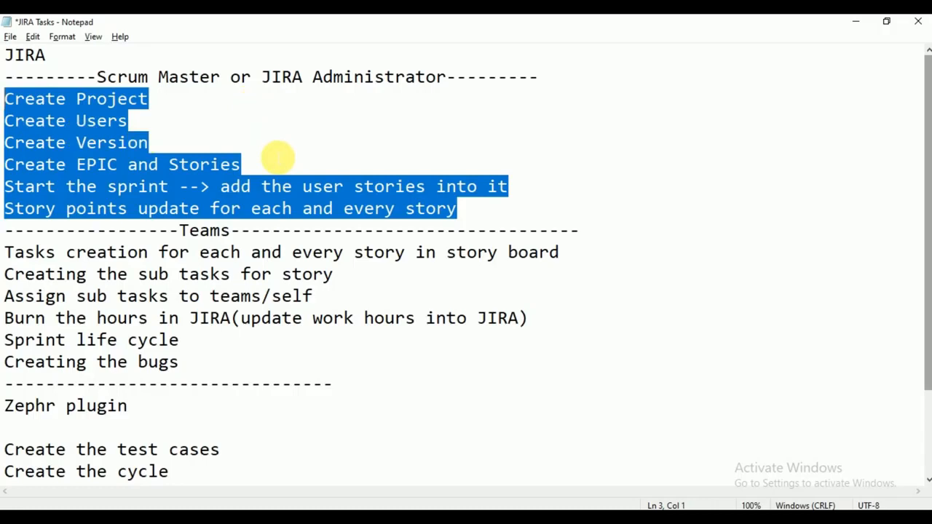
- Switch back to Jira in Chrome and open the GMAIL project from the projects list
key("alt+Tab")
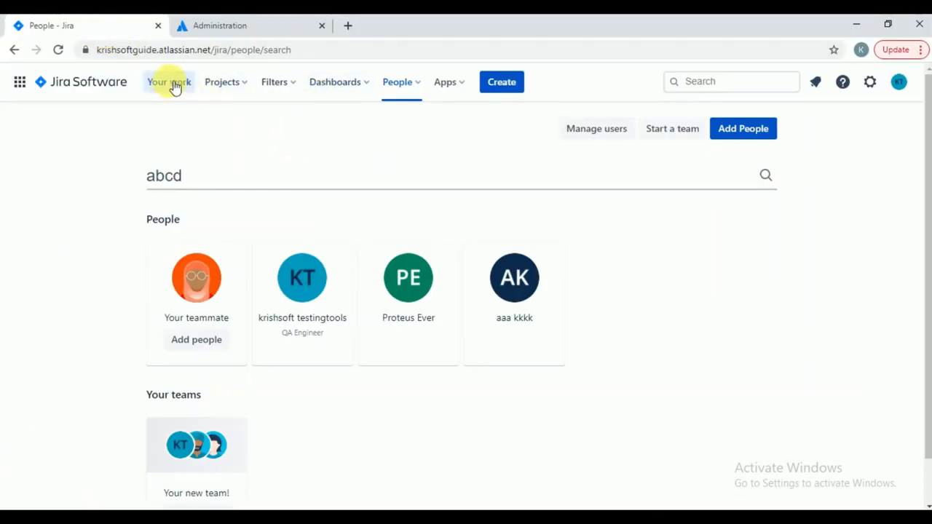
left_click(95, 89)
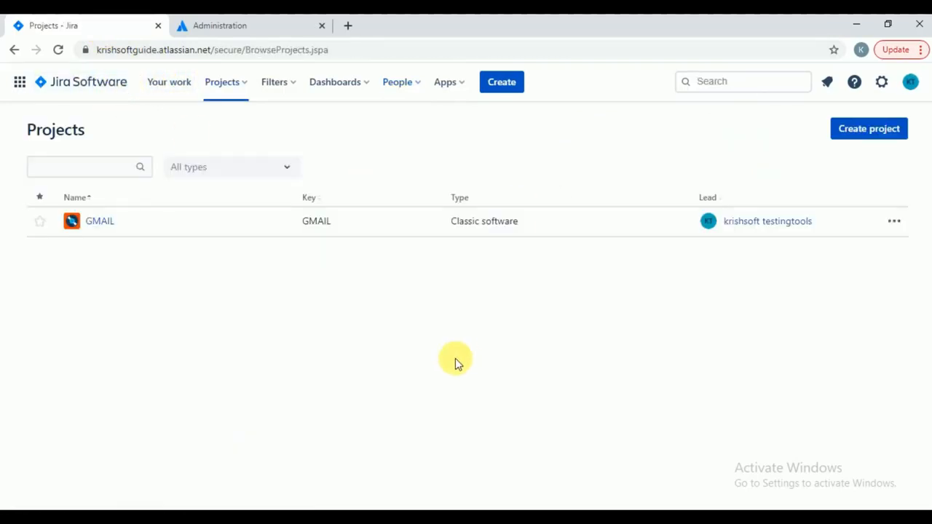
left_click(103, 224)
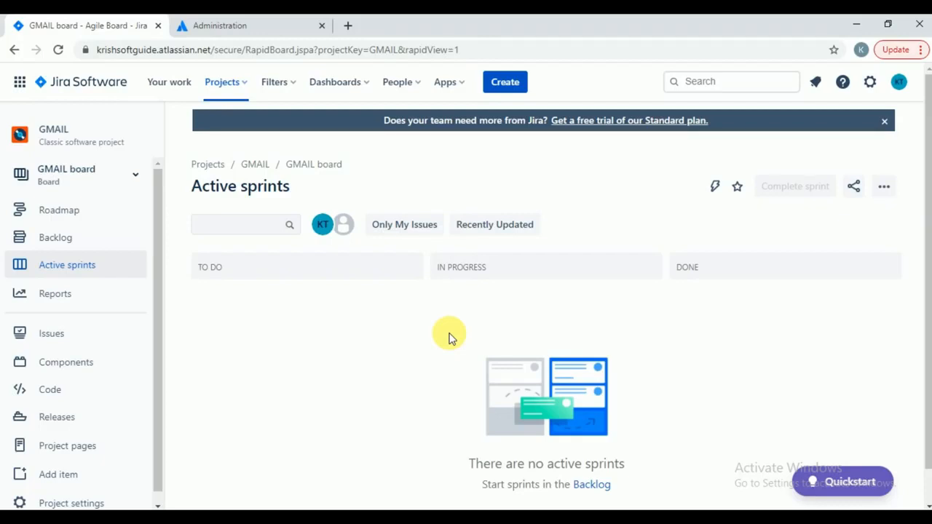
- Open a new Notepad document and enter the heading 1.0 with a dashed line below it
mouse_move(249, 518)
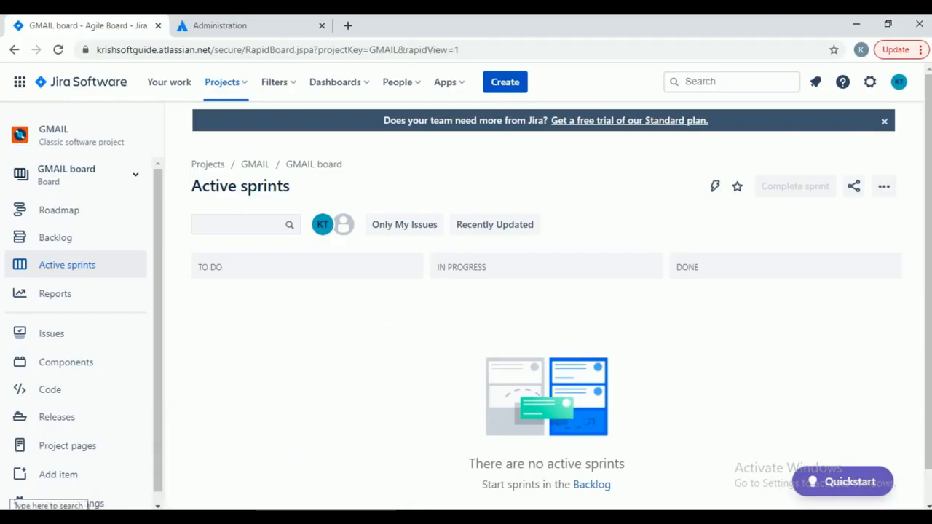
left_click(49, 518)
type("notepad")
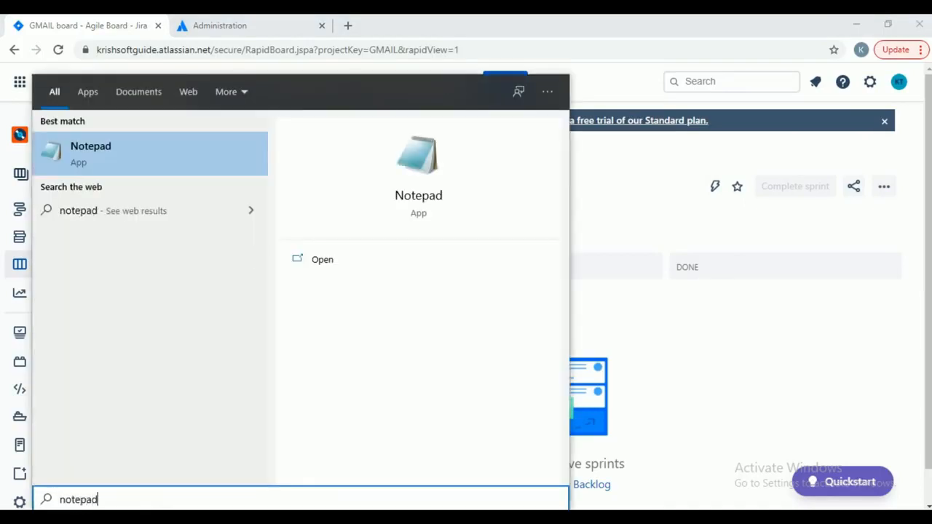
key("Return")
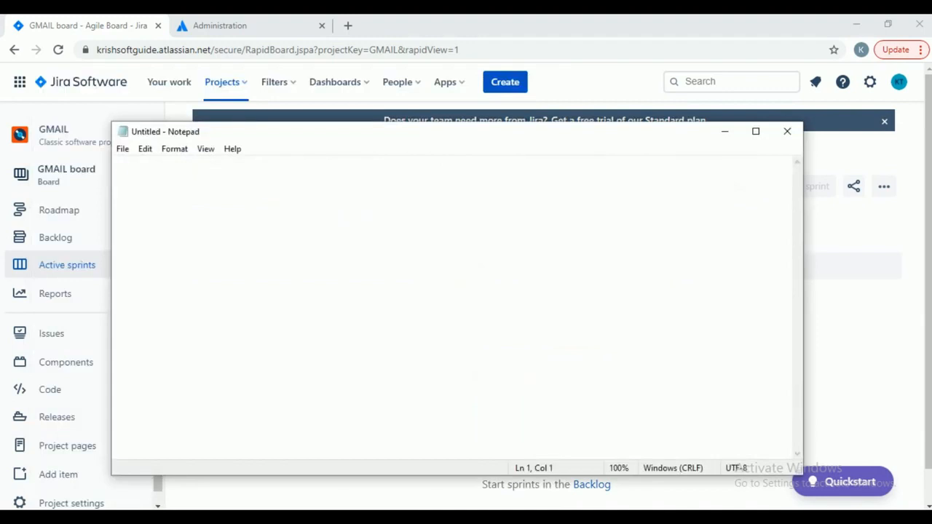
type("1.0")
key("Return")
type("-")
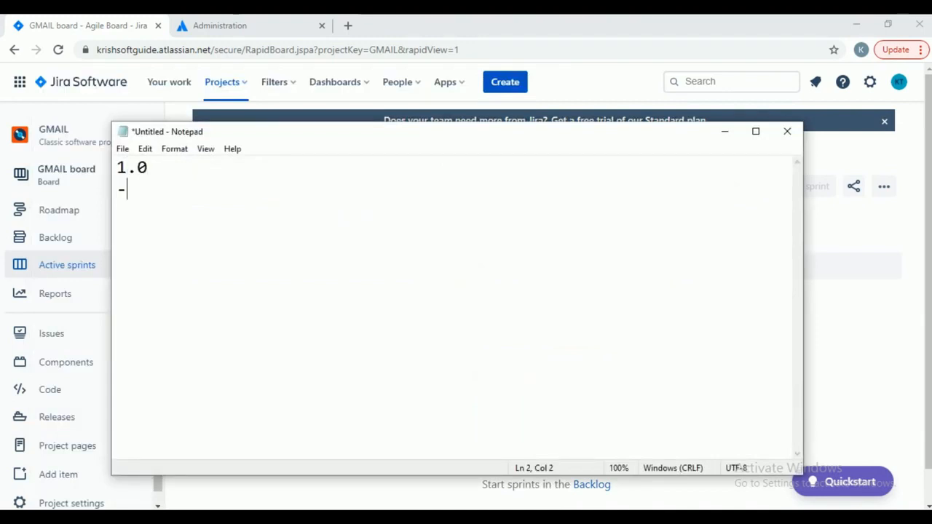
type("-------------")
key("Return")
- Write "Functionalities in multiple sprints go as production release" under the dashed line of the 1.0 note
type("F")
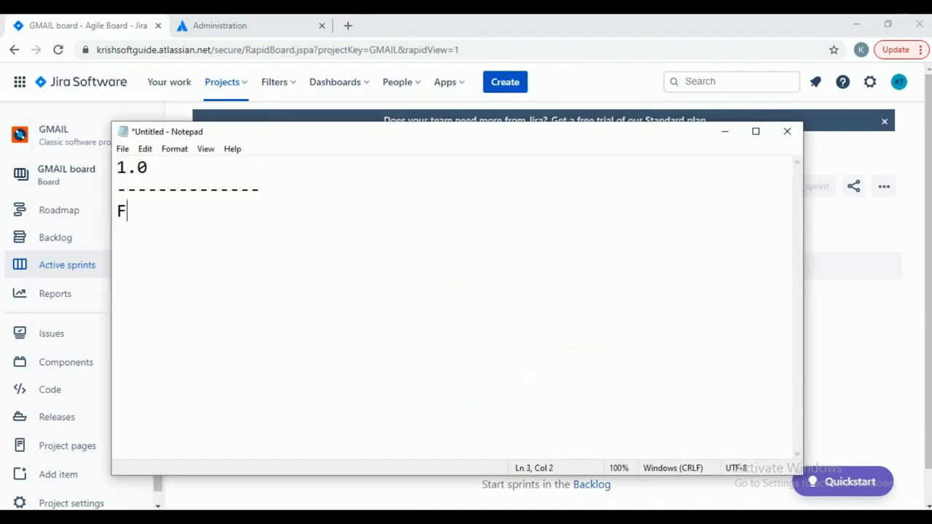
type("unctionaliti")
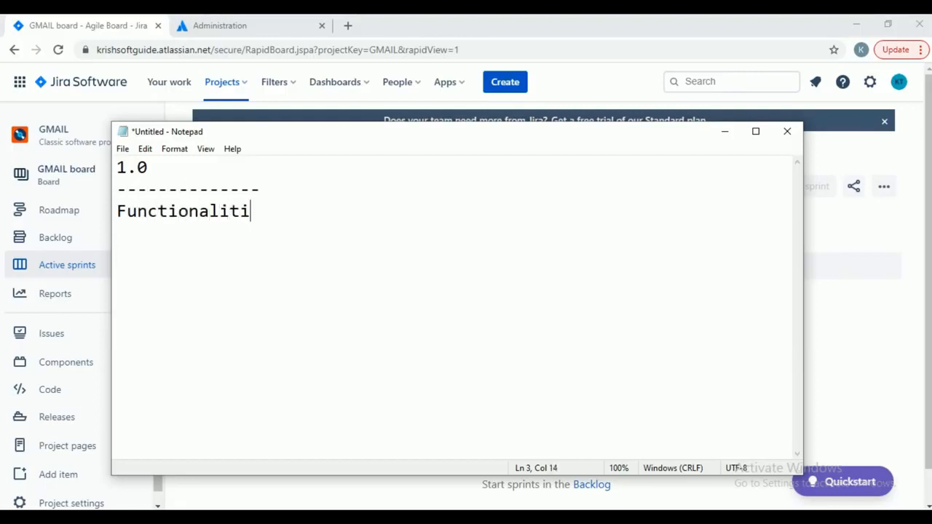
type("es in mul")
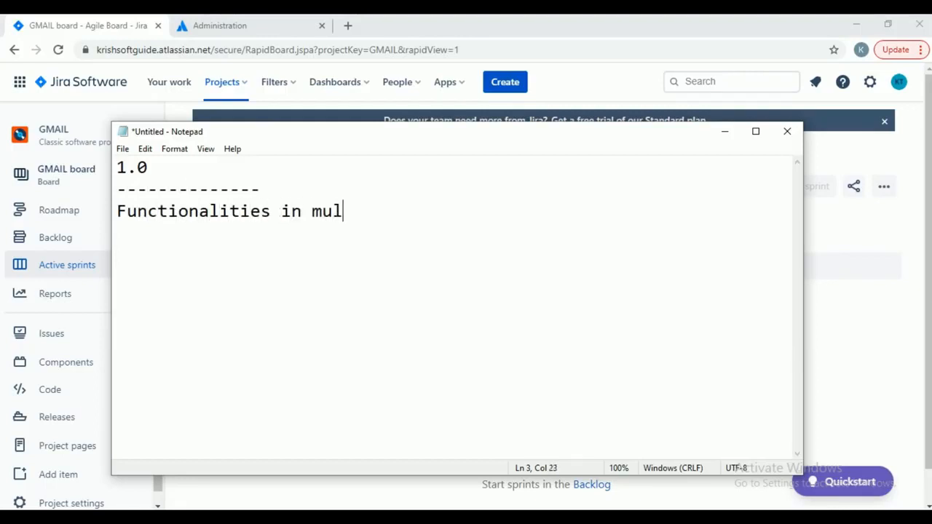
type("tiple spr")
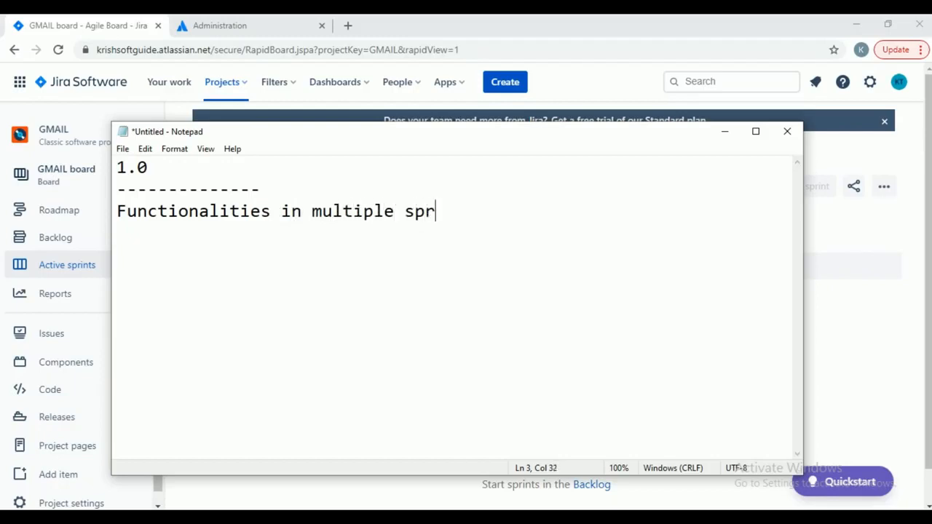
type("ints")
type("go as produc")
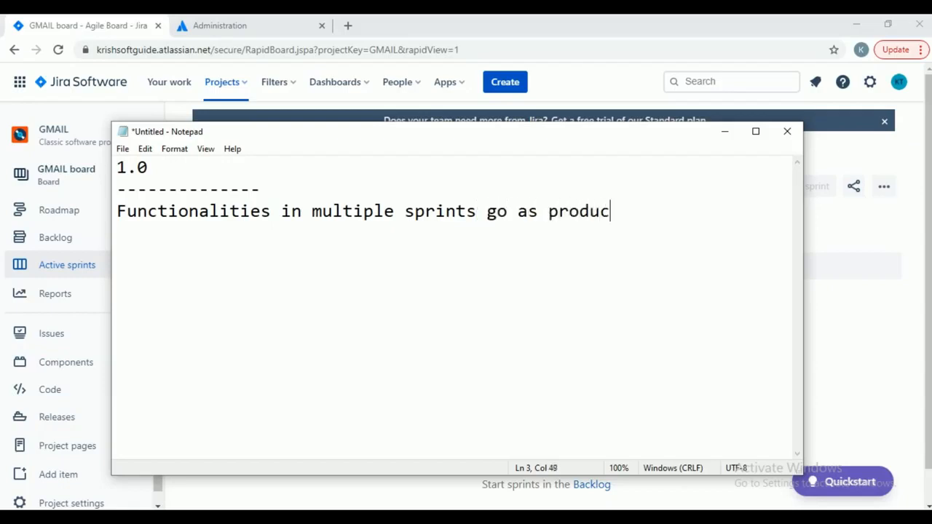
type("tion release")
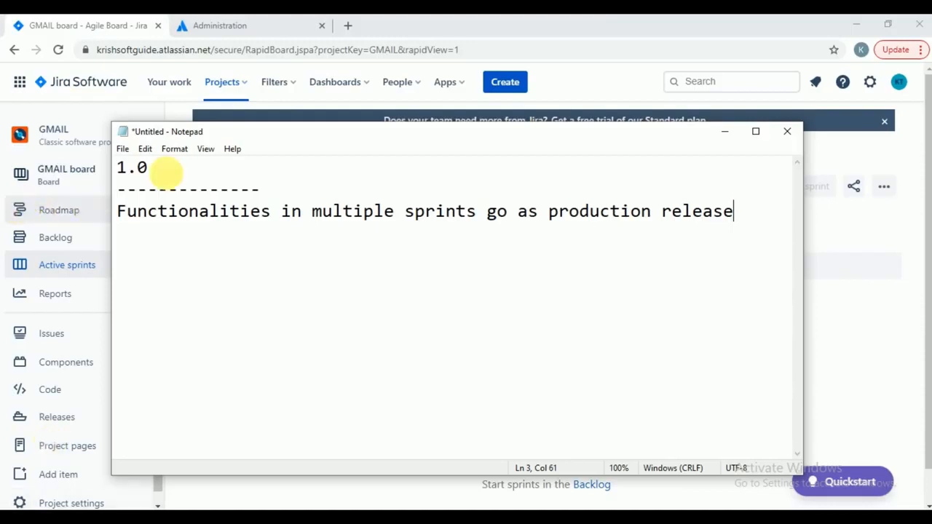
- Open YouTube in a new browser tab and search for krish software solutions
left_click(348, 28)
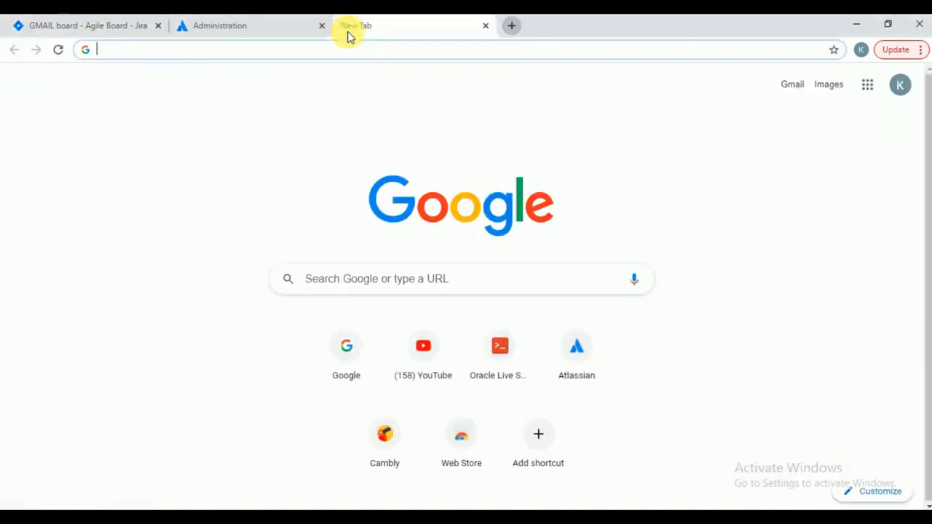
type("you")
key("Return")
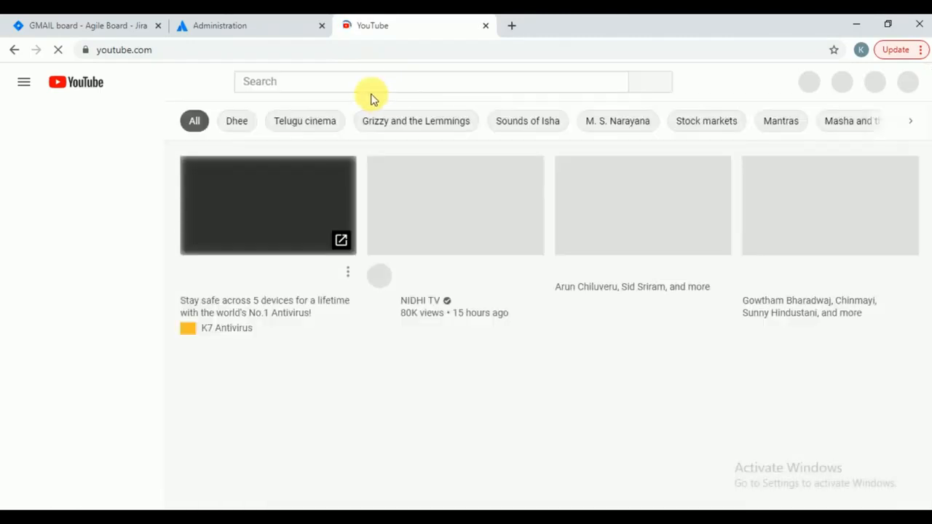
left_click(374, 83)
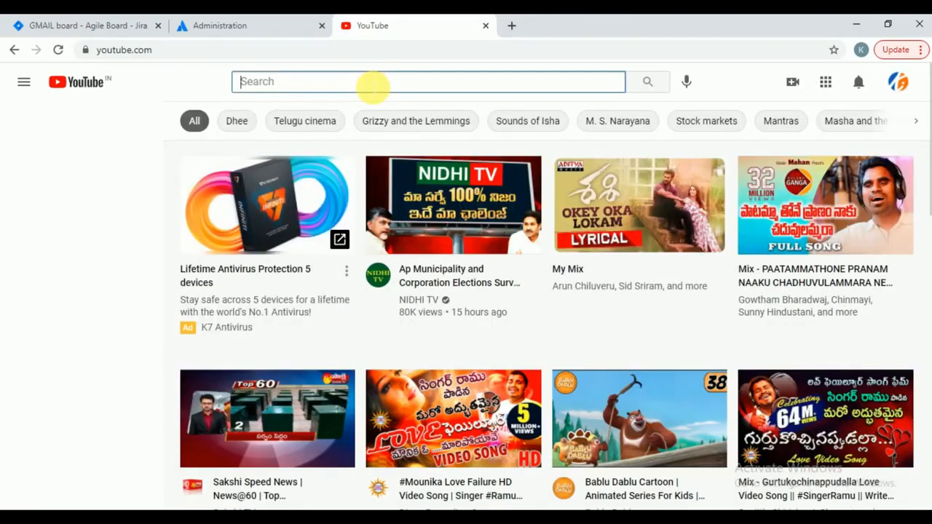
type("krish ")
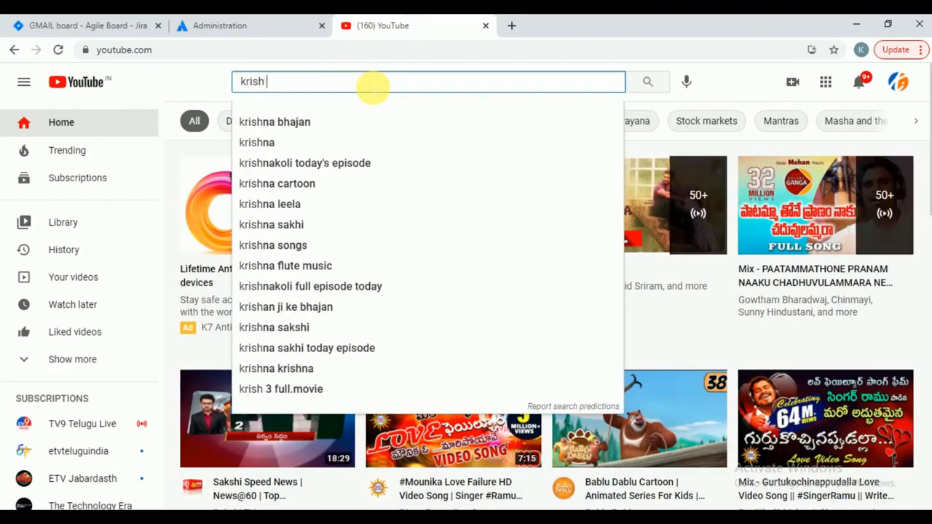
type("softwa")
key("Down")
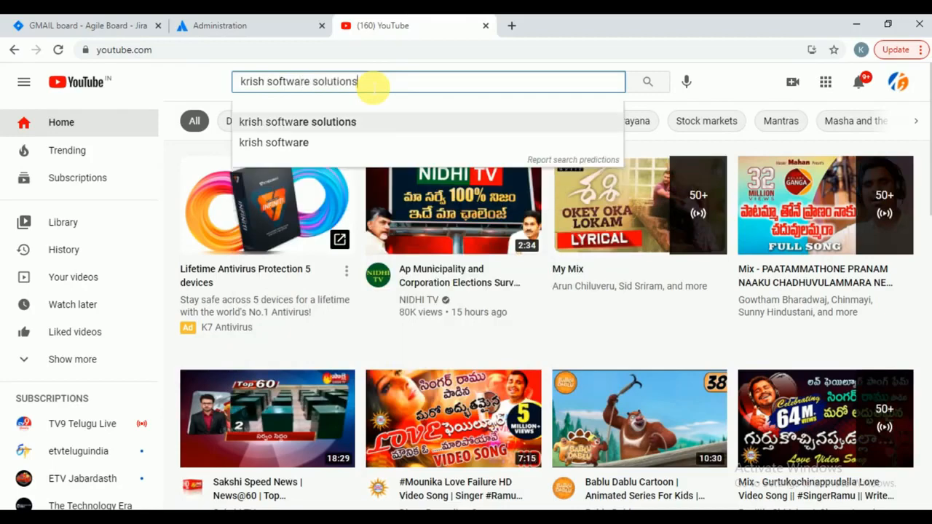
key("Return")
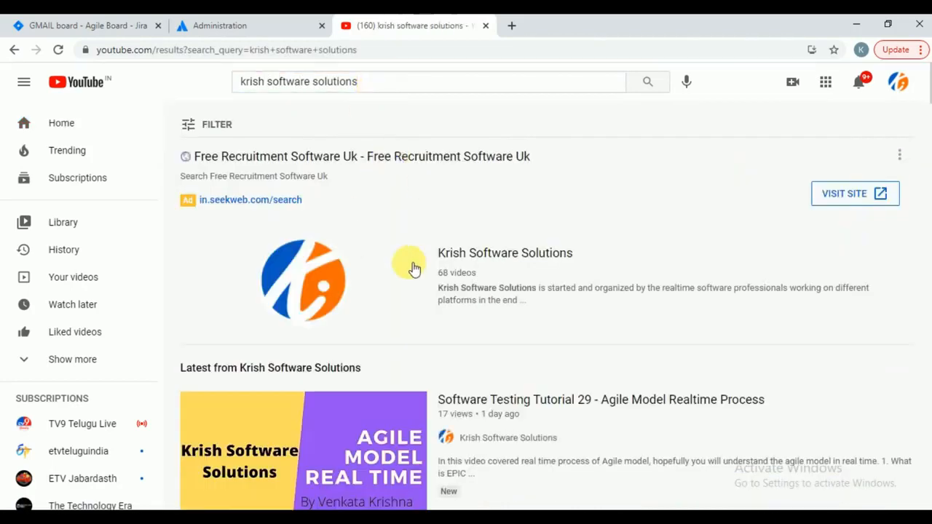
- Open the Krish Software Solutions channel and browse its uploaded videos
left_click(512, 256)
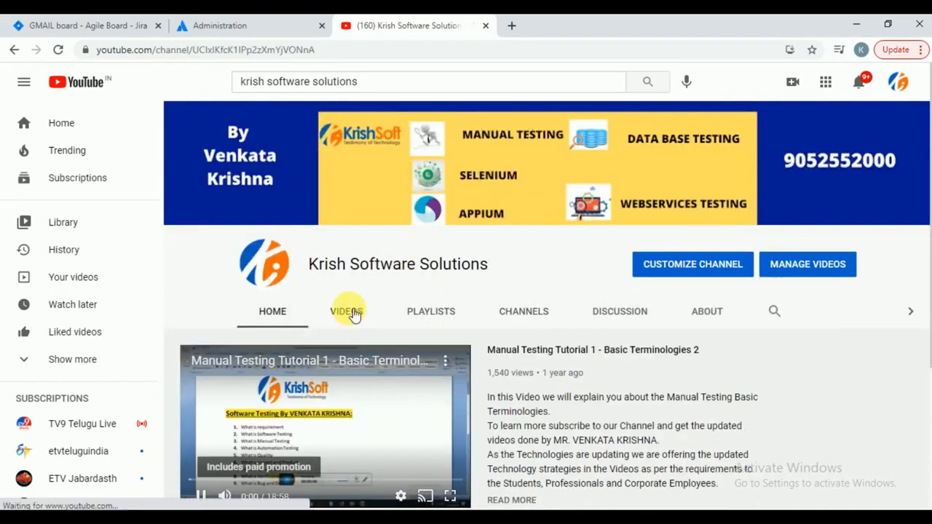
left_click(349, 313)
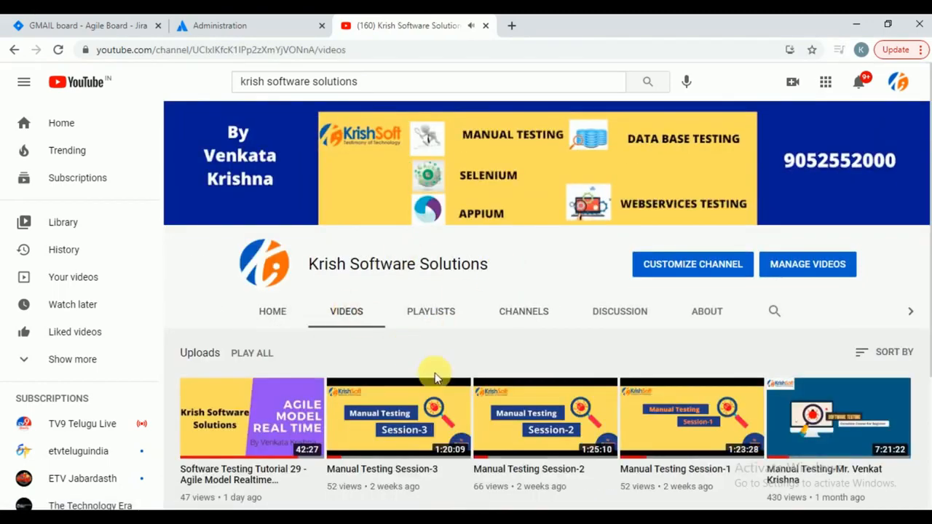
scroll(434, 373, "down", 1)
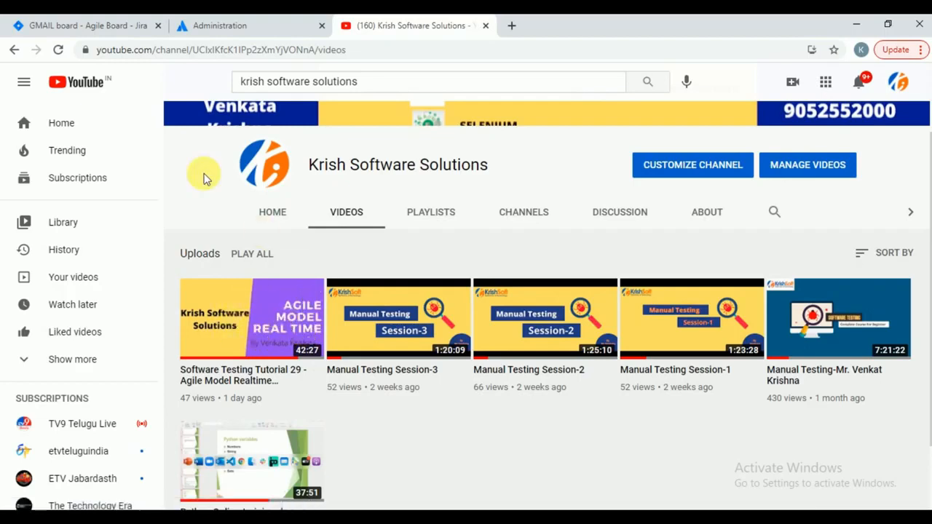
- Return to the GMAIL board in Jira, then switch to the JIRA Tasks notes and place the cursor after Create Version
mouse_move(241, 32)
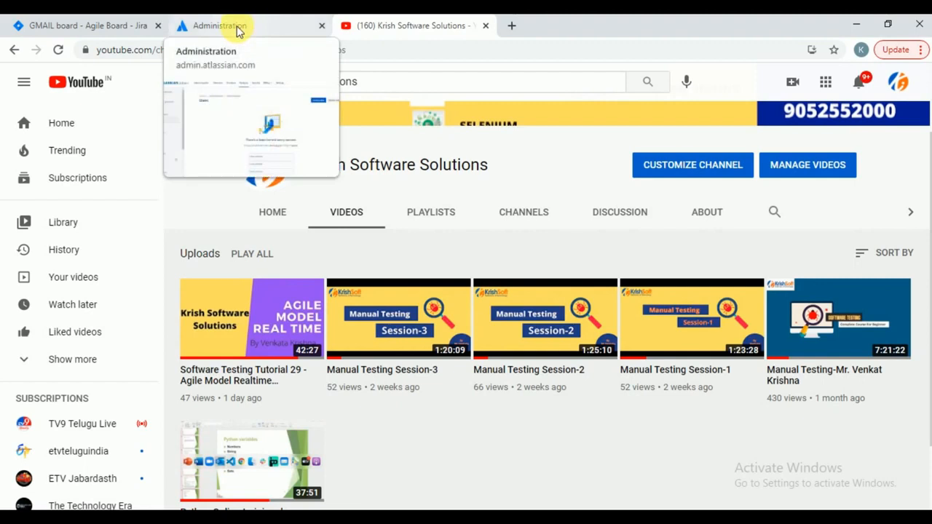
mouse_move(82, 29)
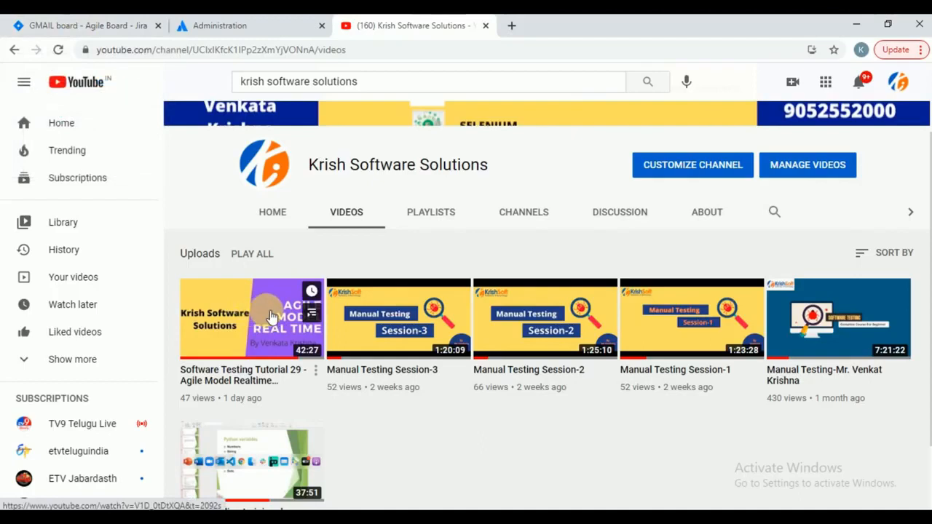
left_click(90, 22)
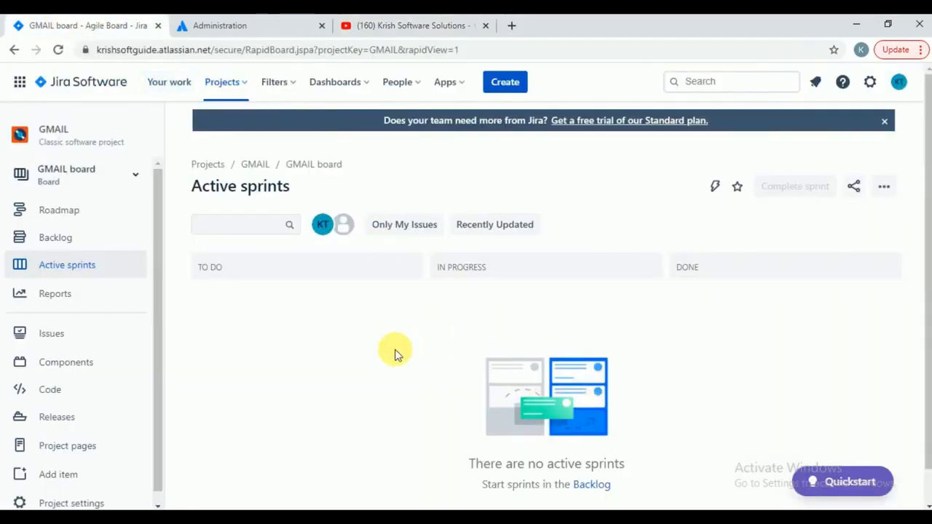
key("alt+Tab")
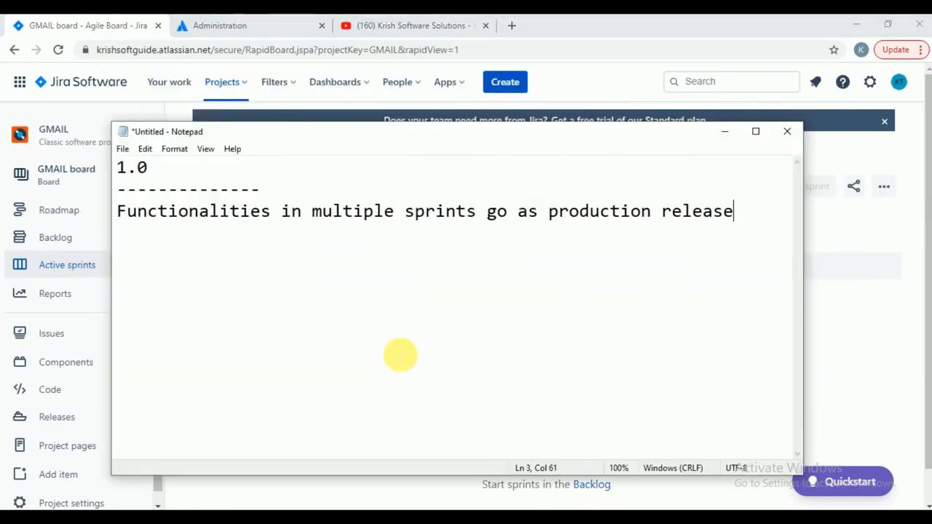
key("alt+Tab")
key("alt+Tab")
key("alt+Tab")
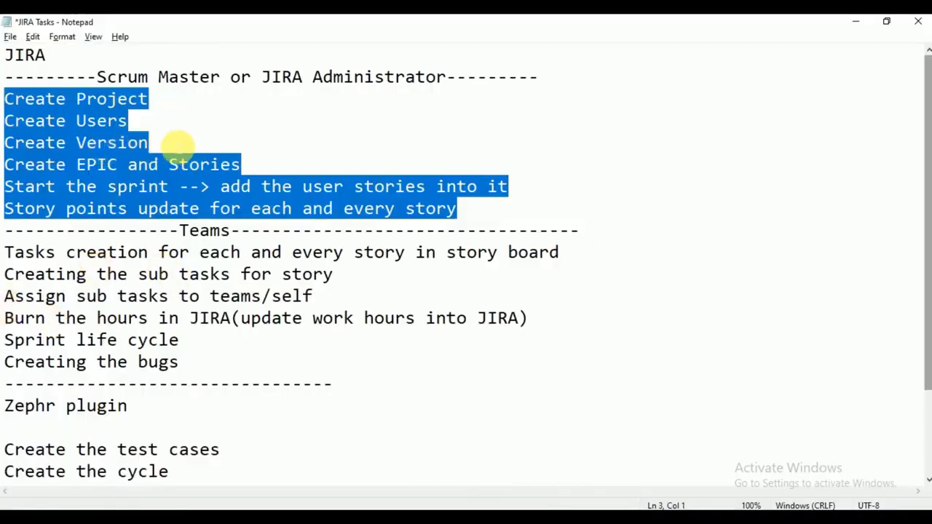
left_click(175, 146)
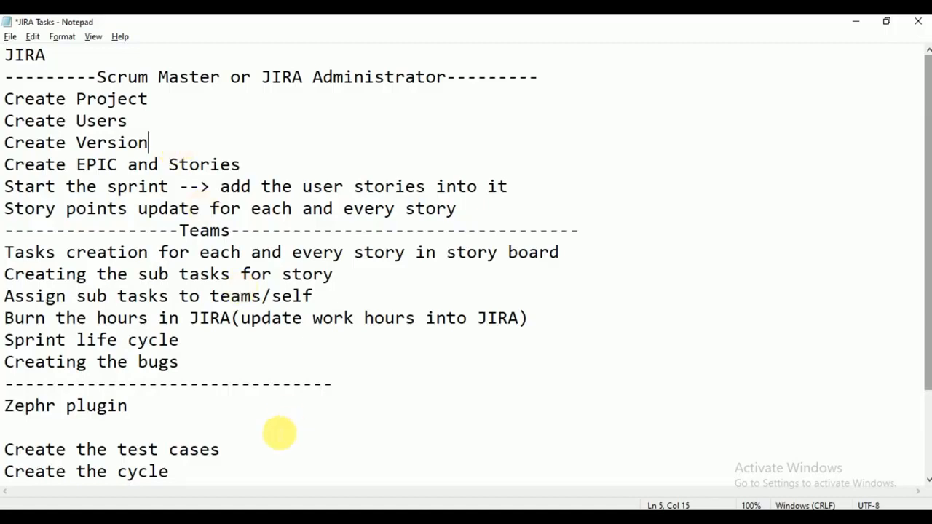
- Switch back to Jira in Chrome and open the Releases page of the GMAIL project
mouse_move(298, 500)
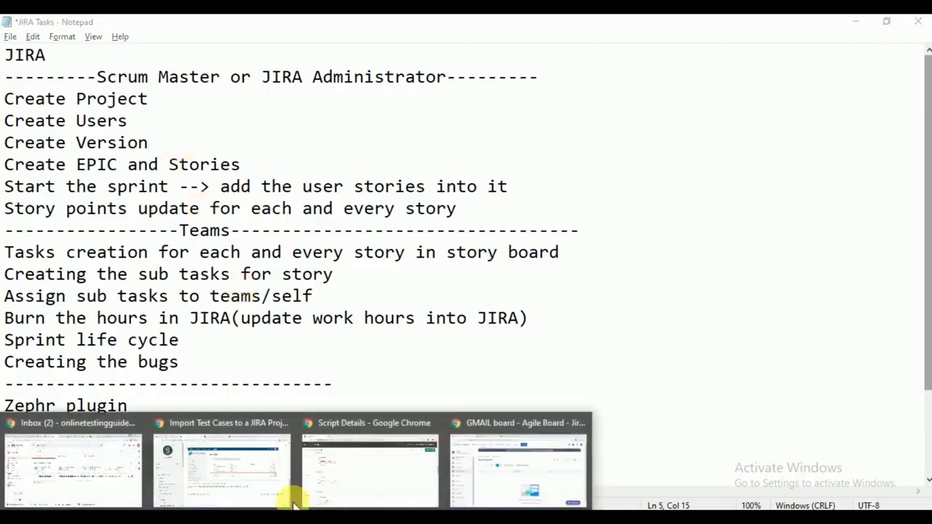
left_click(522, 436)
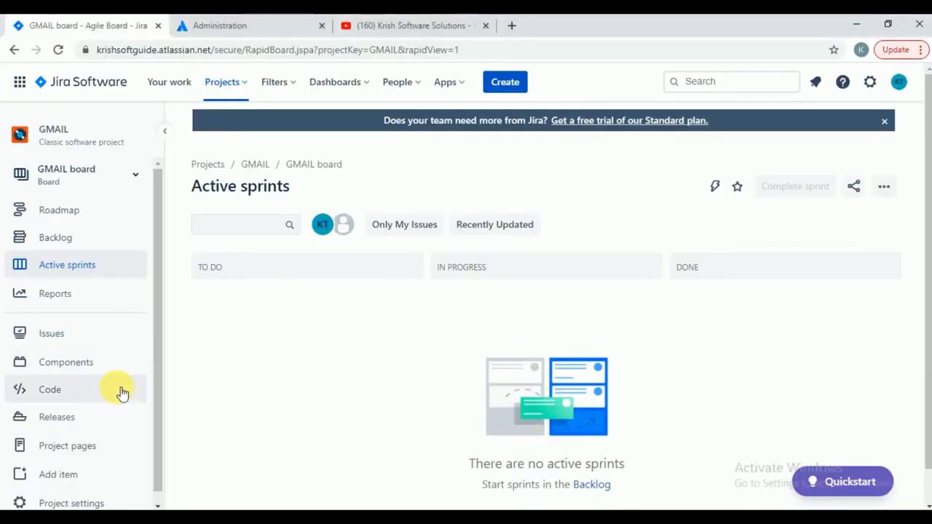
scroll(92, 329, "down", 1)
scroll(93, 331, "up", 1)
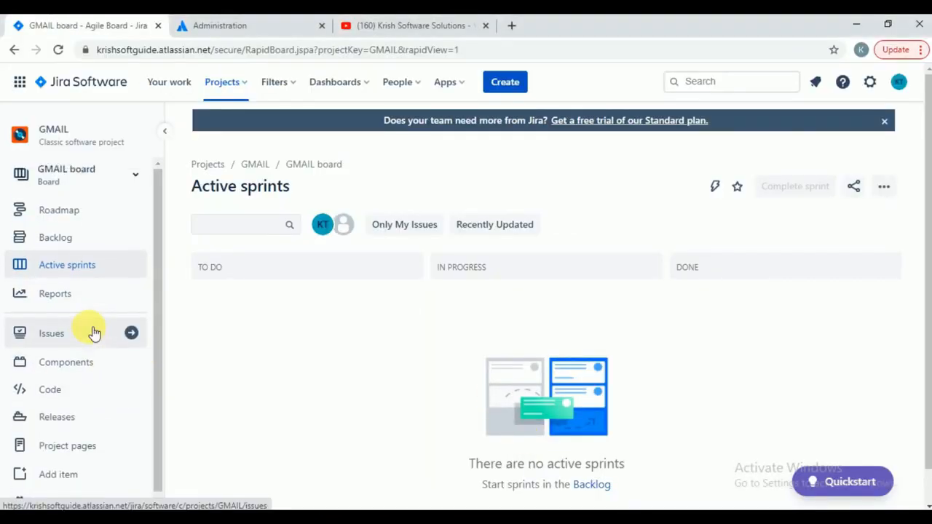
left_click(64, 423)
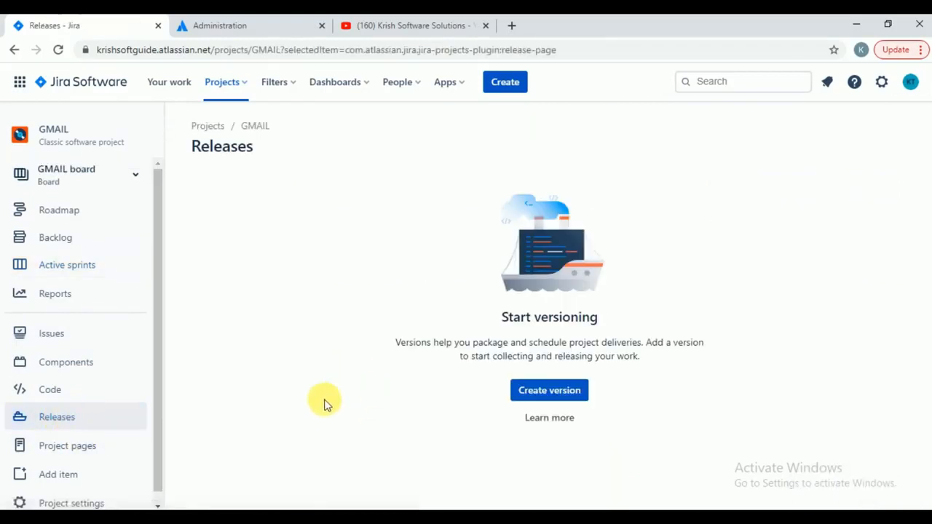
- Create a version named 1.0 with the description "GMAIL functionalities" and save it
left_click(552, 391)
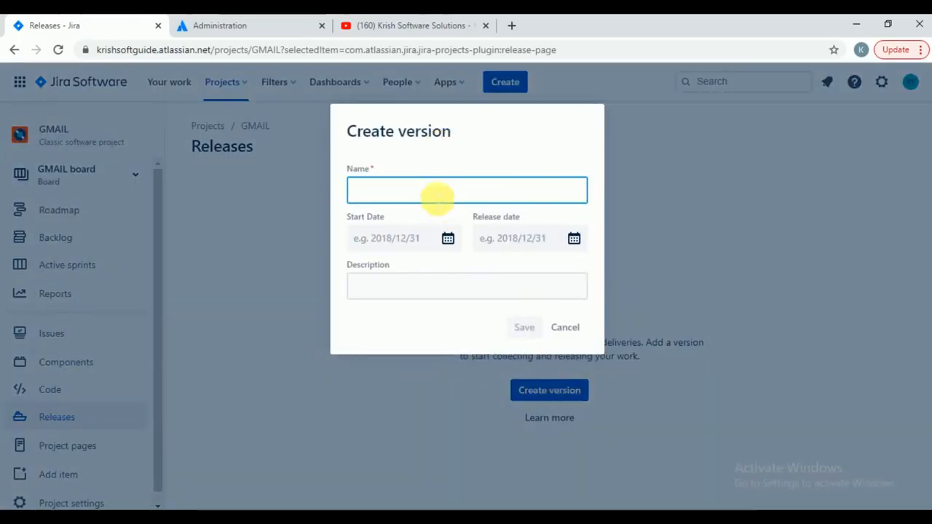
type("1.")
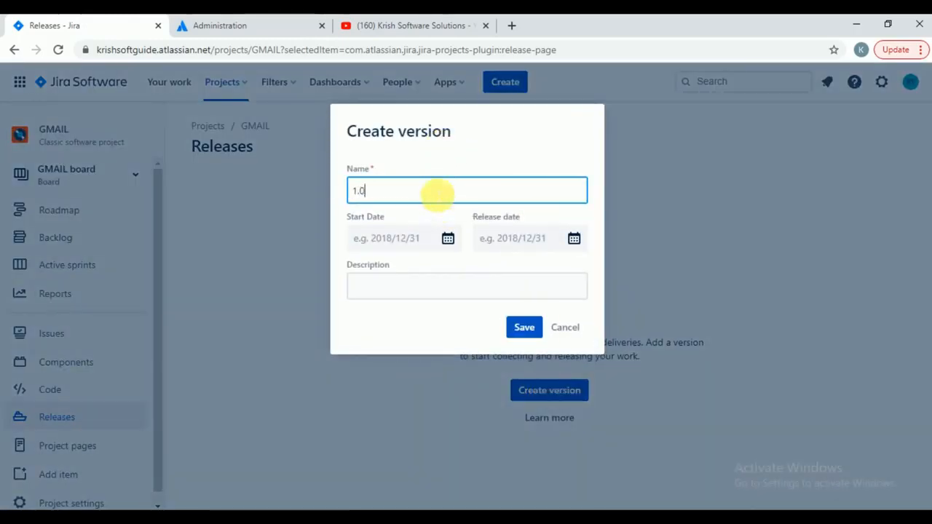
left_click(410, 291)
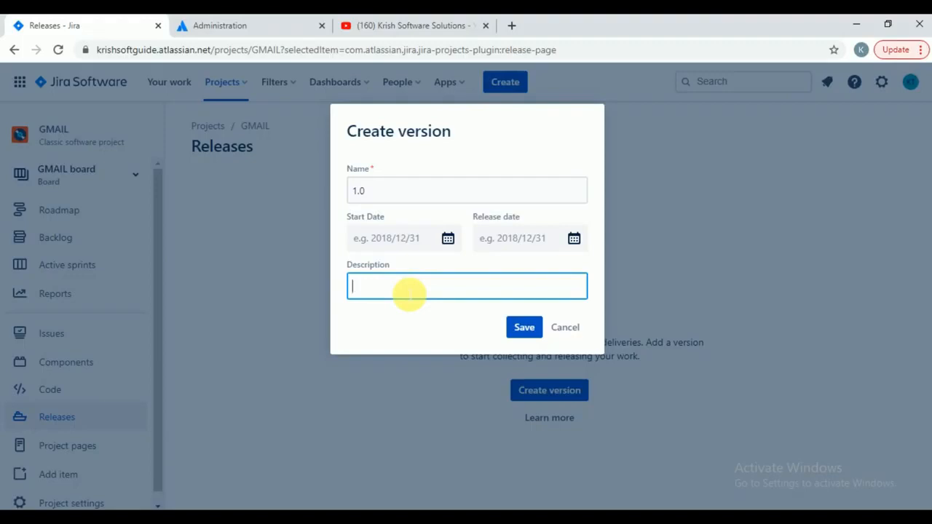
type("GMAIL functionalities")
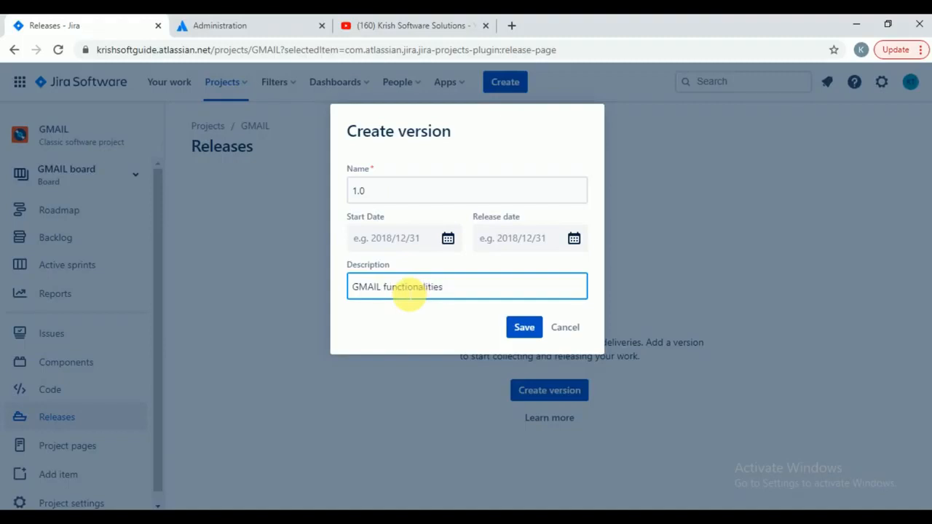
left_click(521, 327)
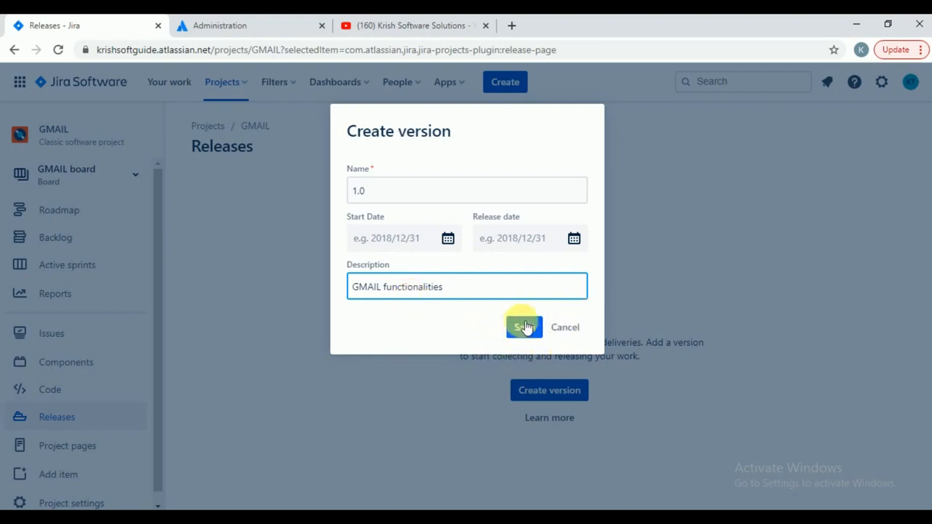
left_click(525, 328)
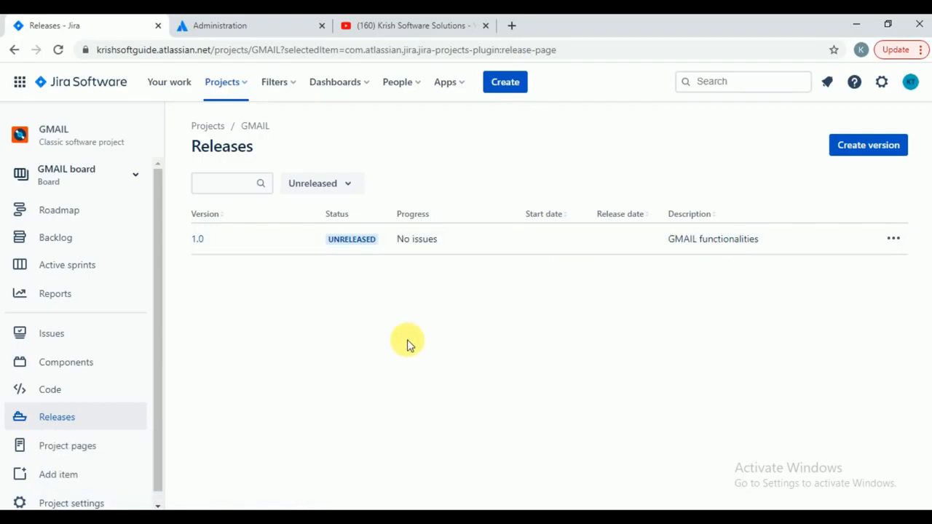
- Switch to the JIRA Tasks notes and point out the Create Project, Create Users and Create Version tasks by highlighting their words
key("alt+Tab")
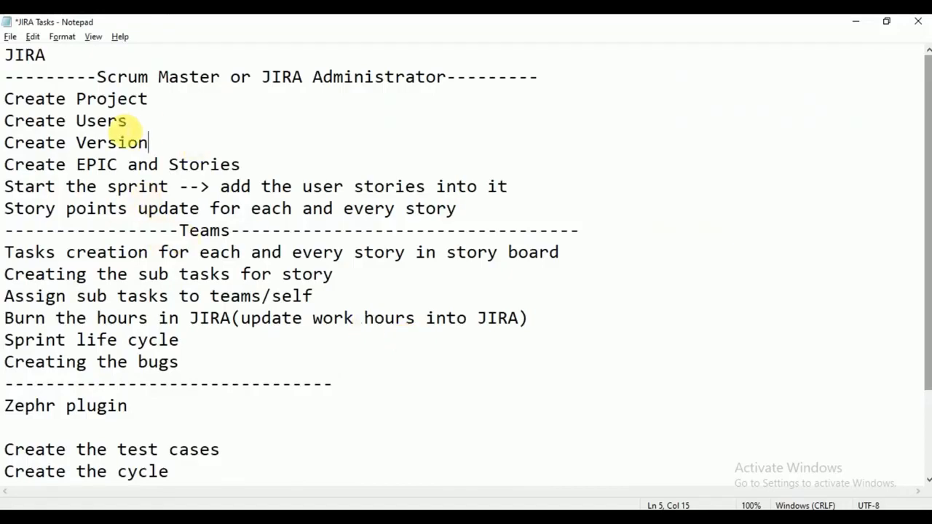
double_click(117, 99)
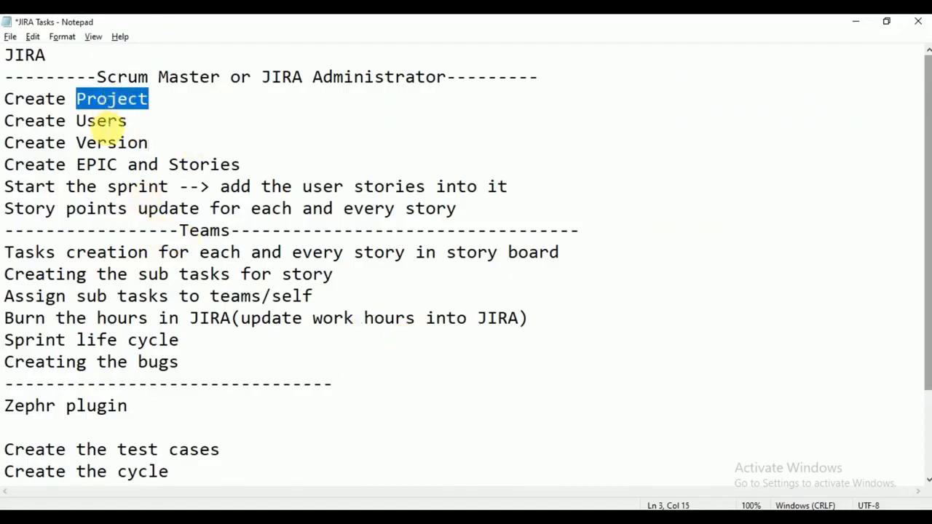
double_click(106, 125)
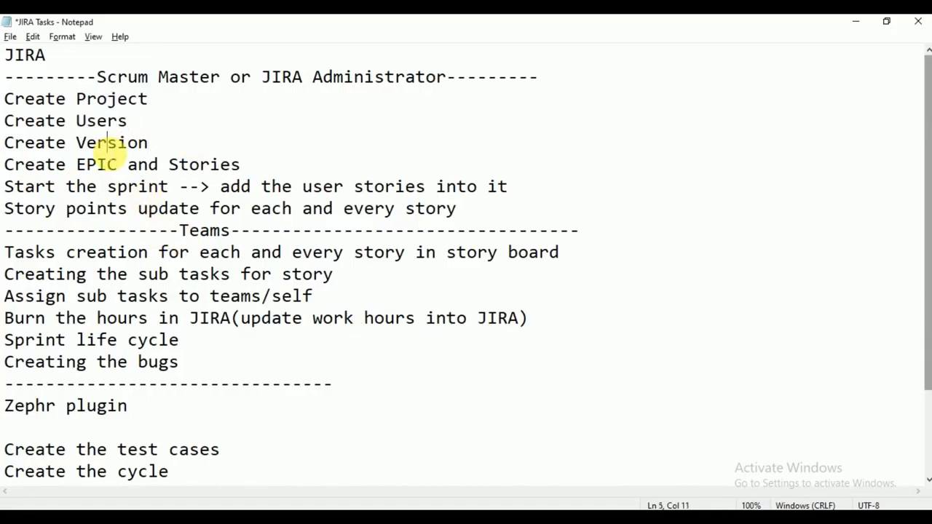
double_click(110, 145)
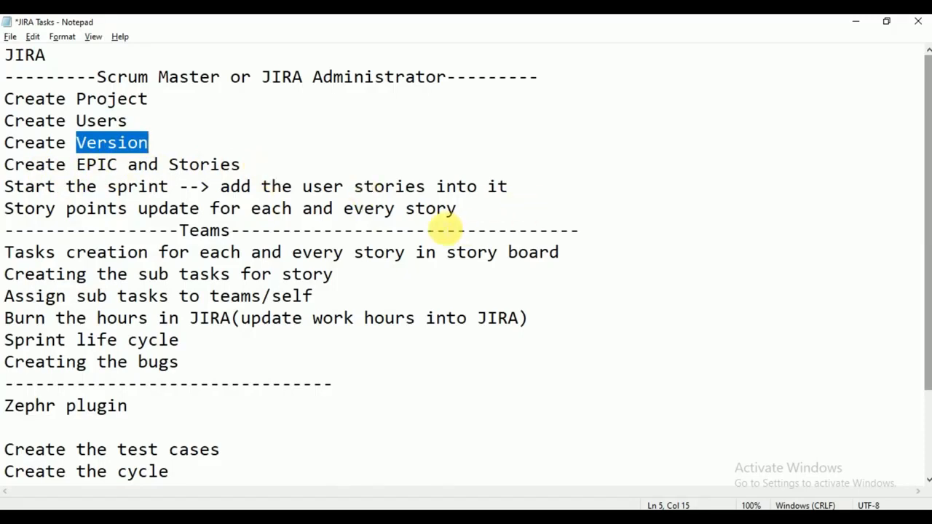
- Highlight the administrator tasks from Create Project to the story points update, then the Teams tasks from tasks creation to creating the bugs
left_click_drag(466, 210, 4, 98)
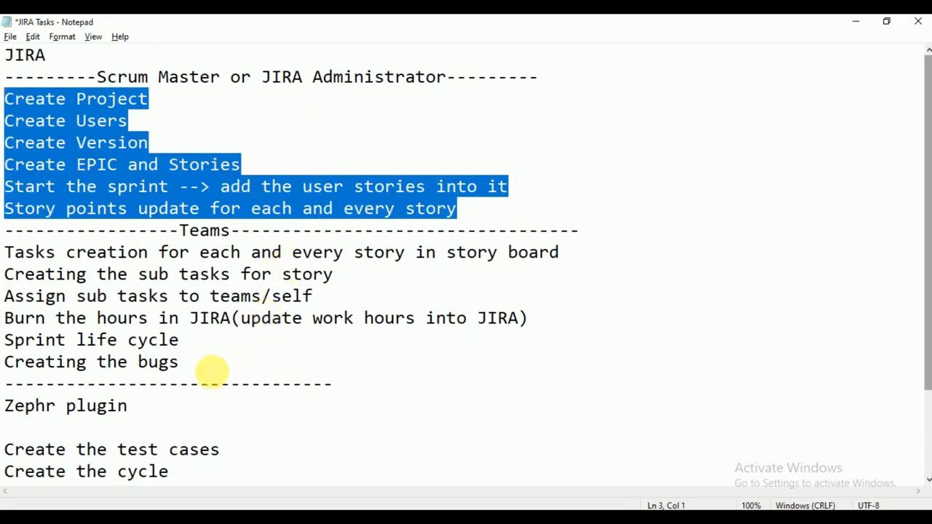
left_click_drag(184, 363, 4, 252)
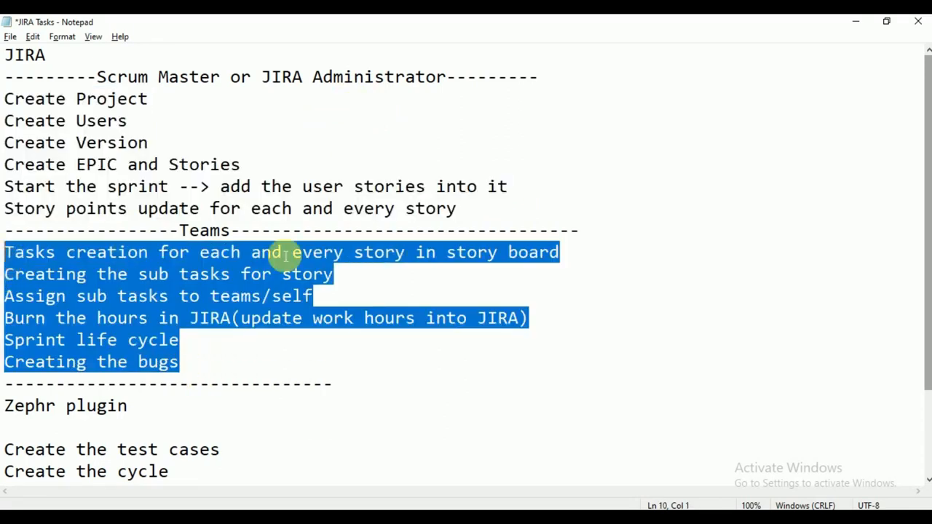
left_click(457, 209)
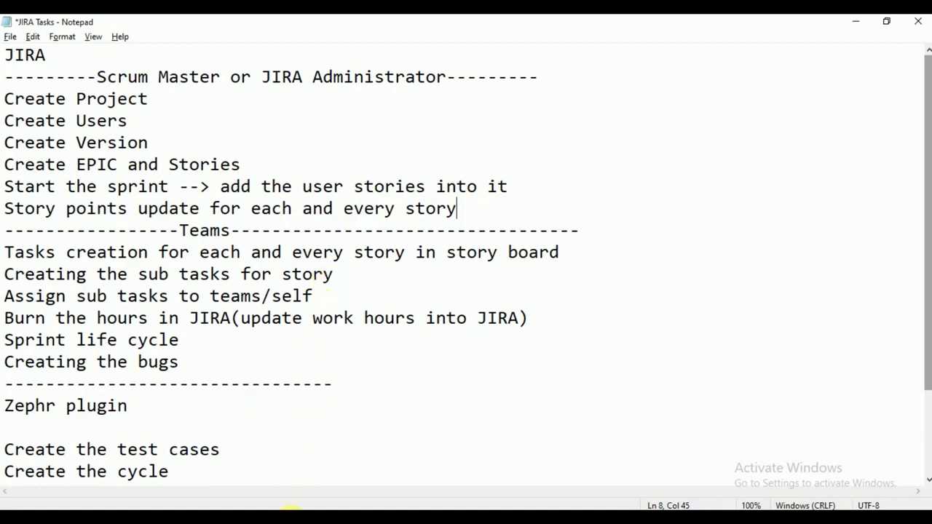
- Switch to the Agile workbook in Excel and select the Created By value and the epic cell on the EPIC & Stories sheet
mouse_move(283, 518)
left_click(283, 465)
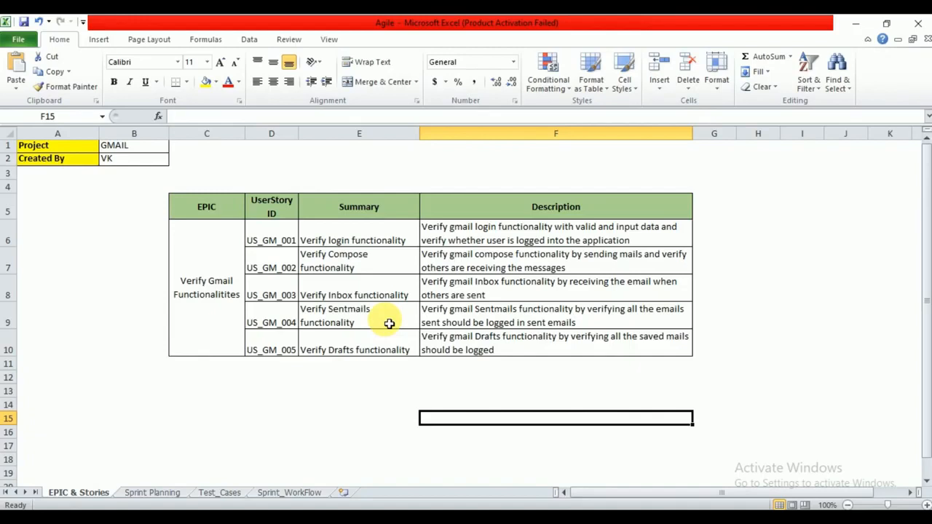
left_click(150, 159)
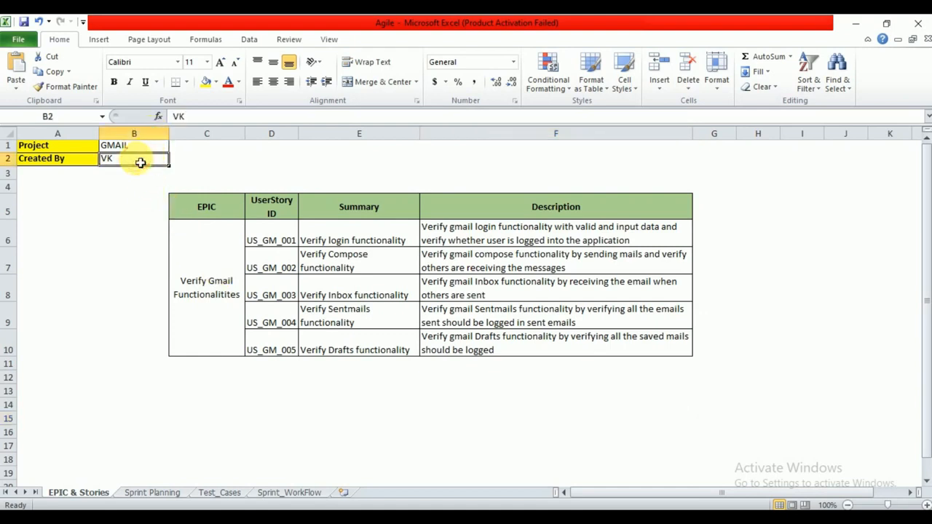
left_click(210, 267)
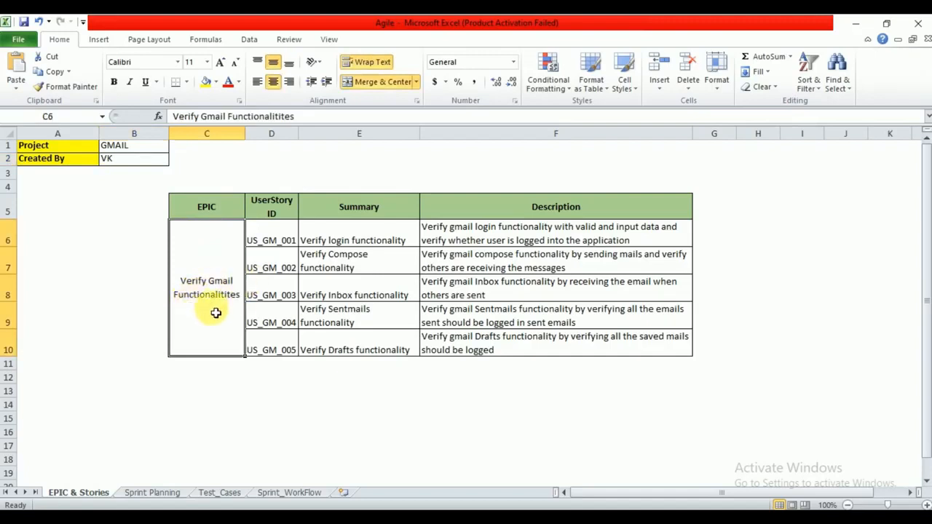
- Go through the user story IDs, each story summary from login to drafts, and the descriptions on the EPIC & Stories sheet
left_click_drag(290, 234, 284, 351)
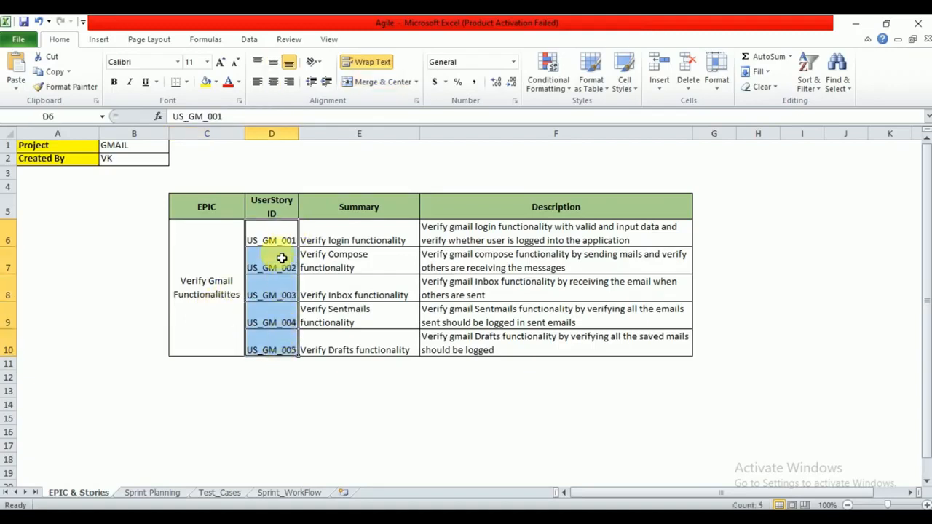
left_click(356, 238)
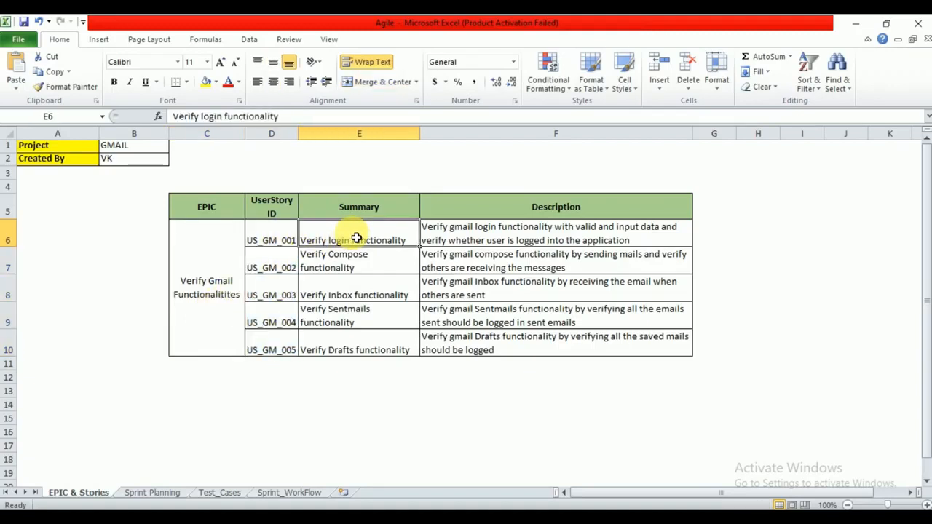
left_click(353, 266)
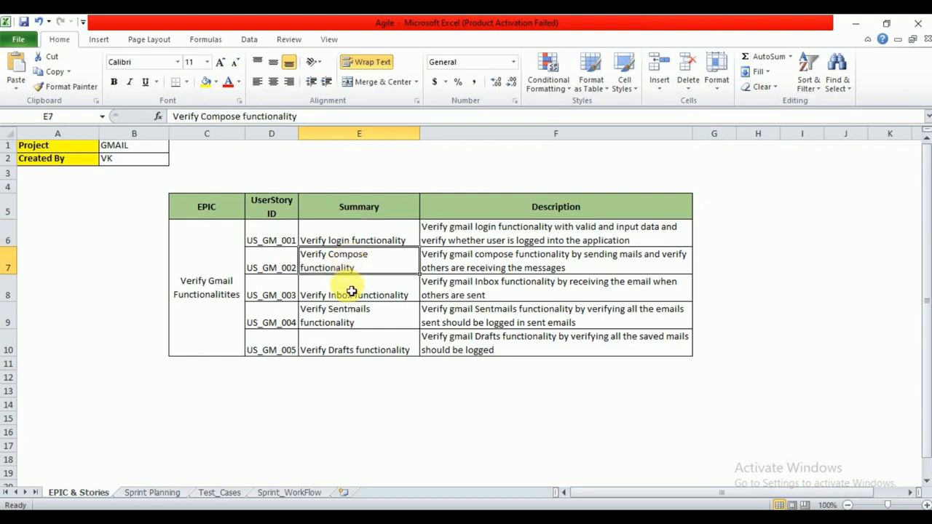
left_click(349, 295)
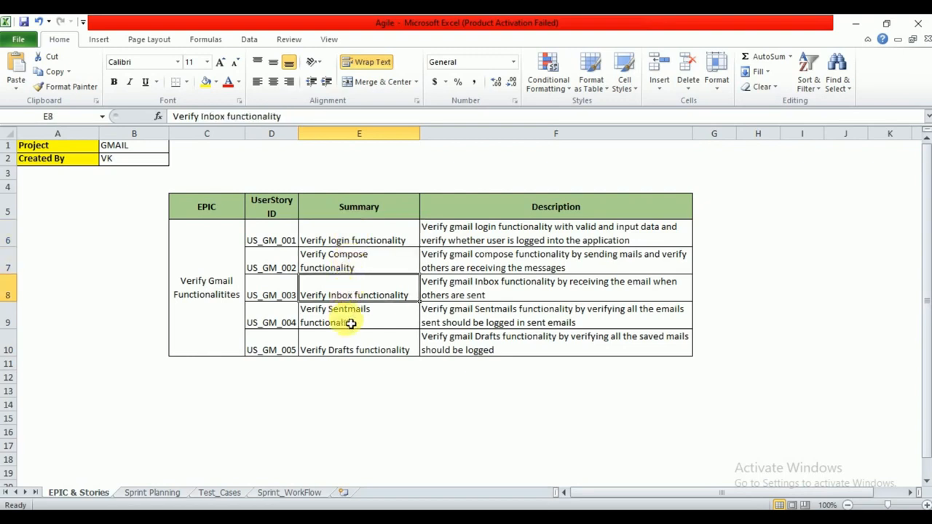
left_click(351, 323)
left_click(352, 348)
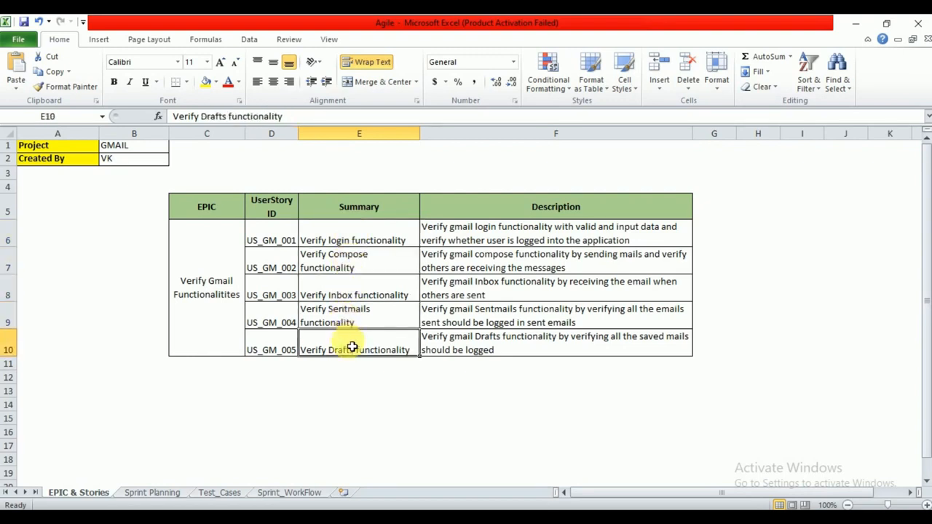
left_click(502, 244)
left_click_drag(502, 244, 490, 354)
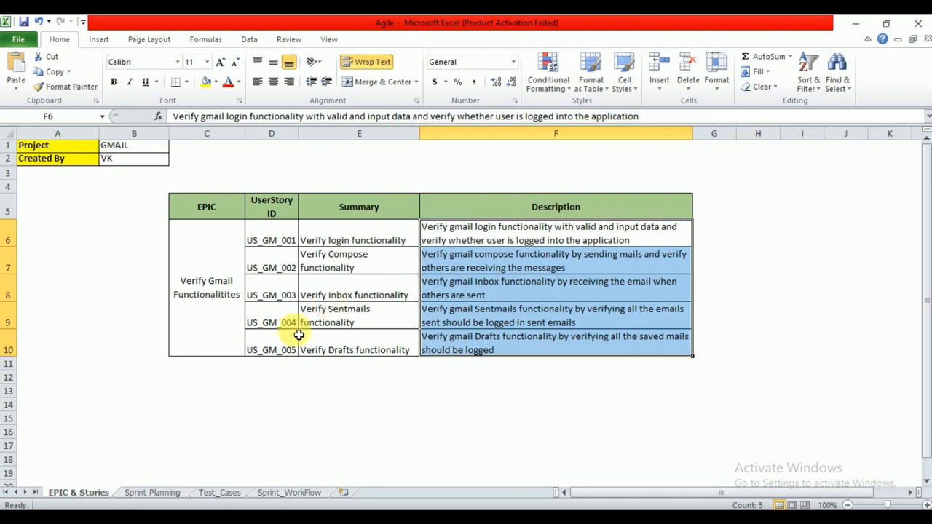
- Review the Story Points and Sprint columns on the Sprint Planning sheet, checking how the user stories are divided between the sprints
left_click(167, 491)
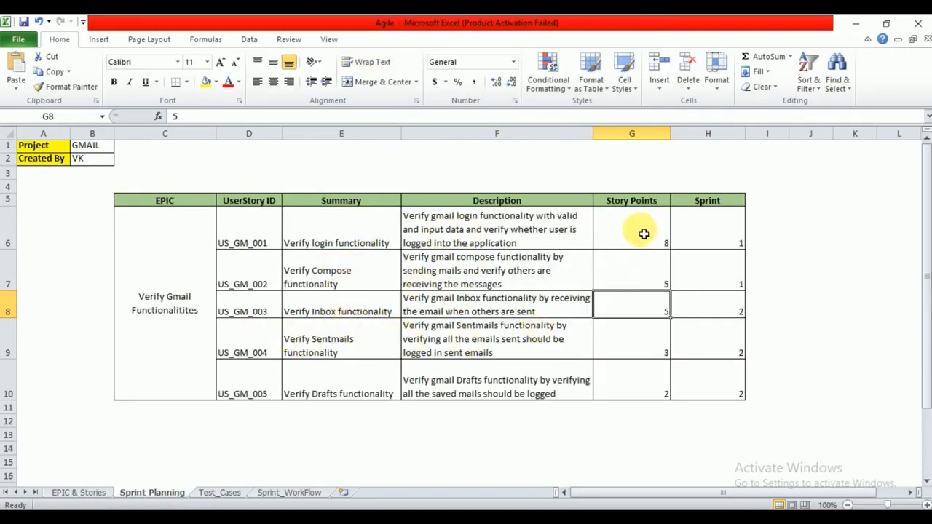
left_click_drag(645, 233, 636, 385)
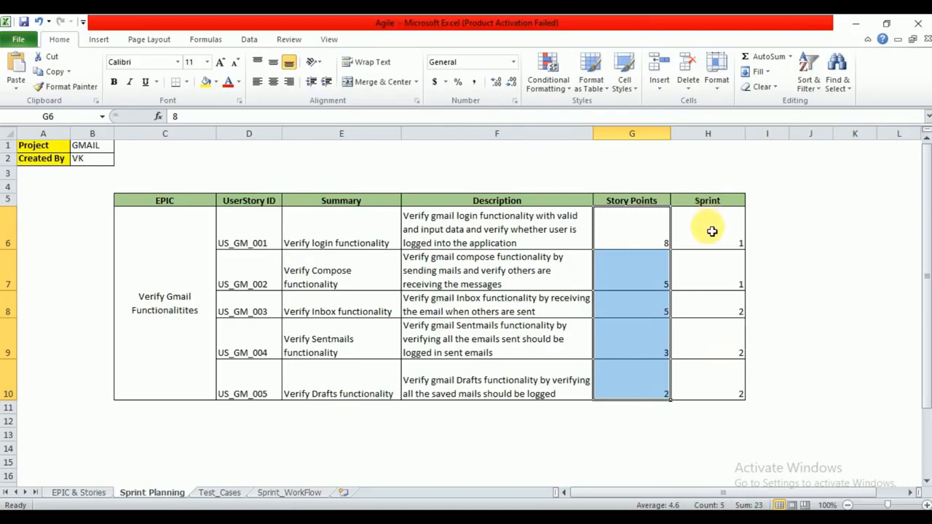
left_click_drag(712, 232, 716, 371)
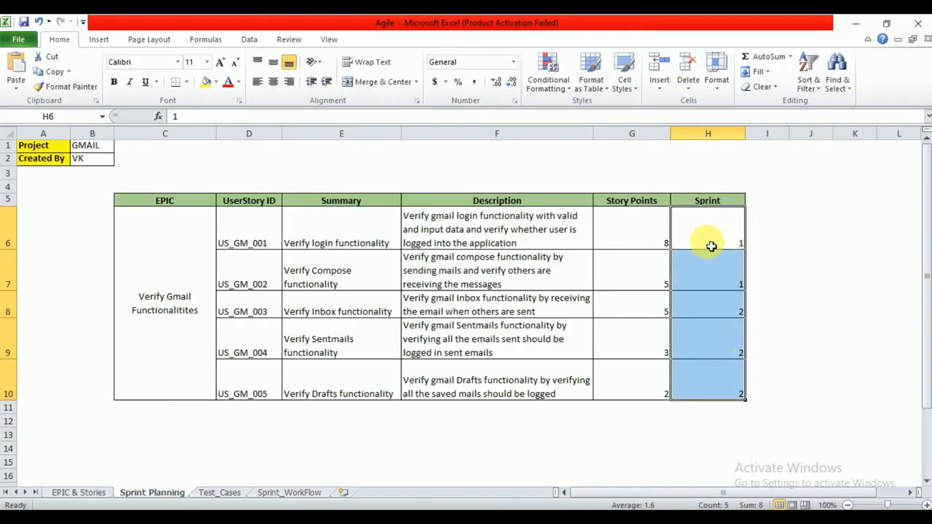
left_click(629, 229)
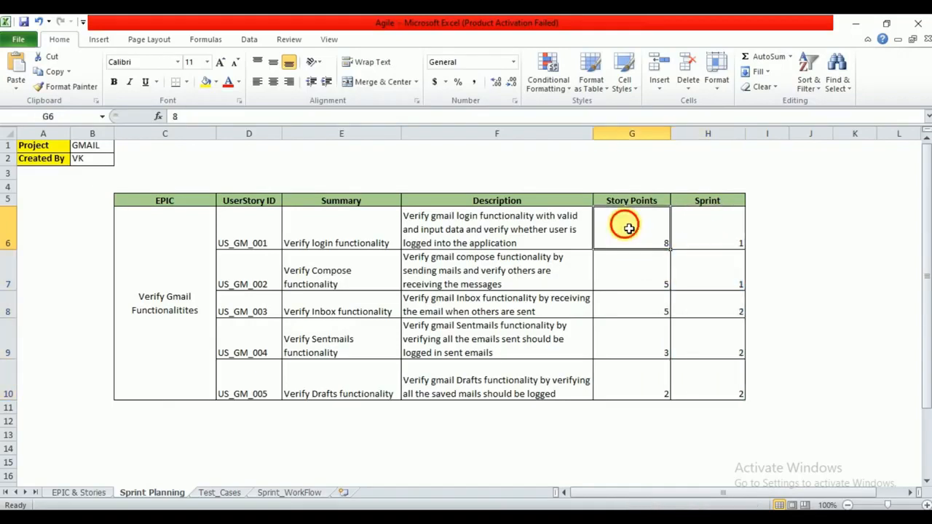
left_click_drag(629, 229, 249, 288)
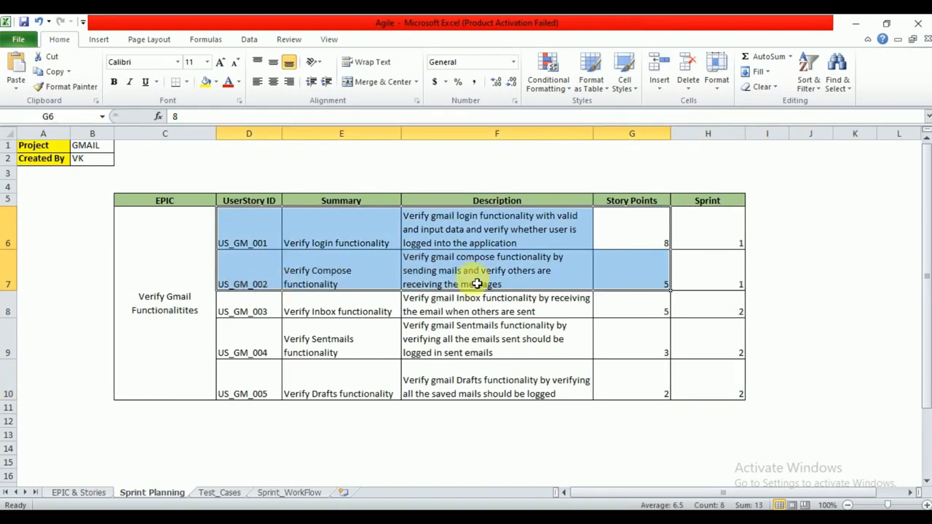
right_click(693, 387)
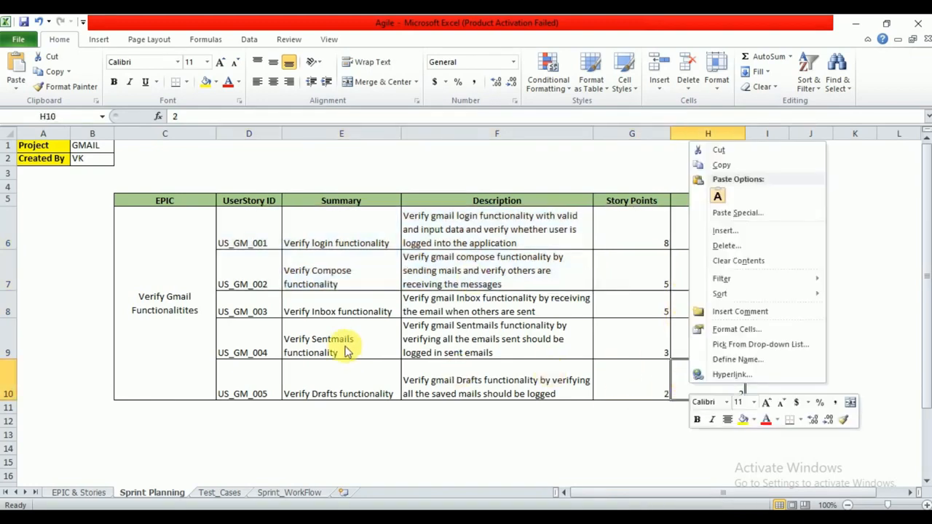
key("Escape")
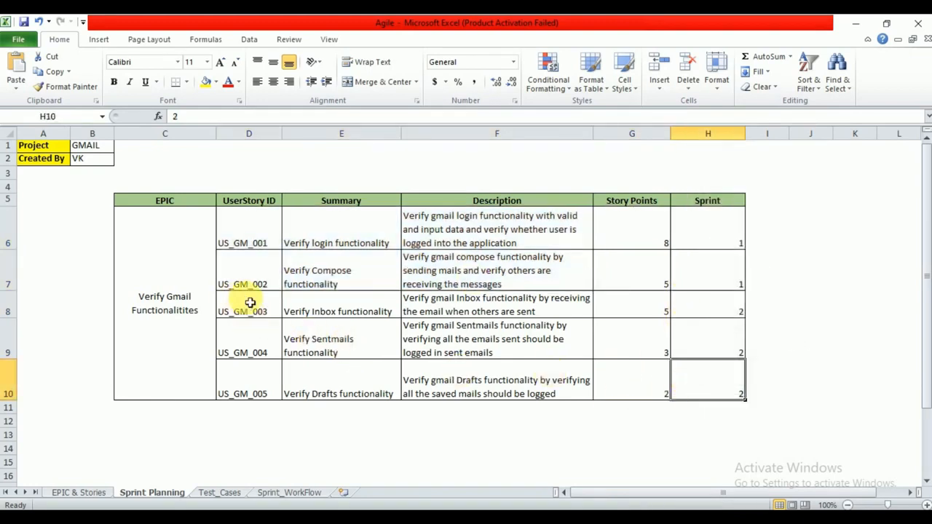
left_click(254, 312)
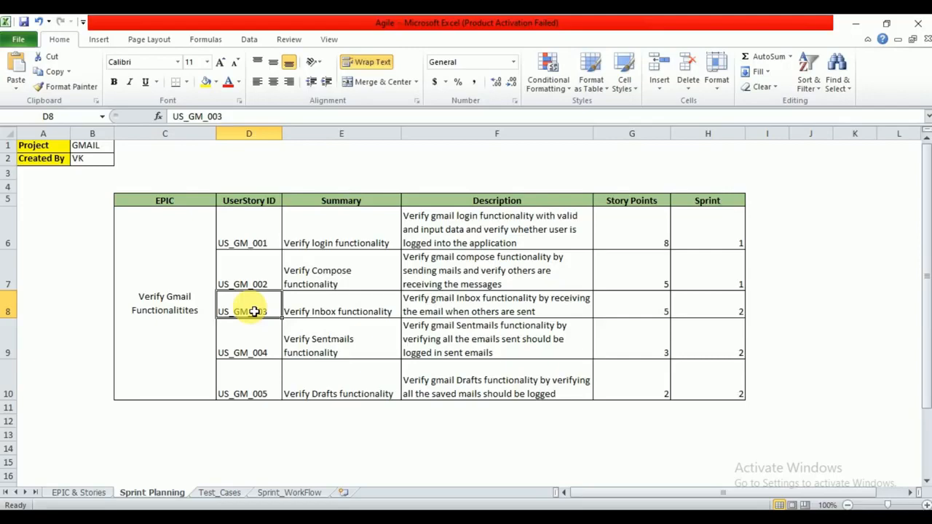
- Look through the Test_Cases sheet and return to the EPIC & Stories sheet
left_click(221, 493)
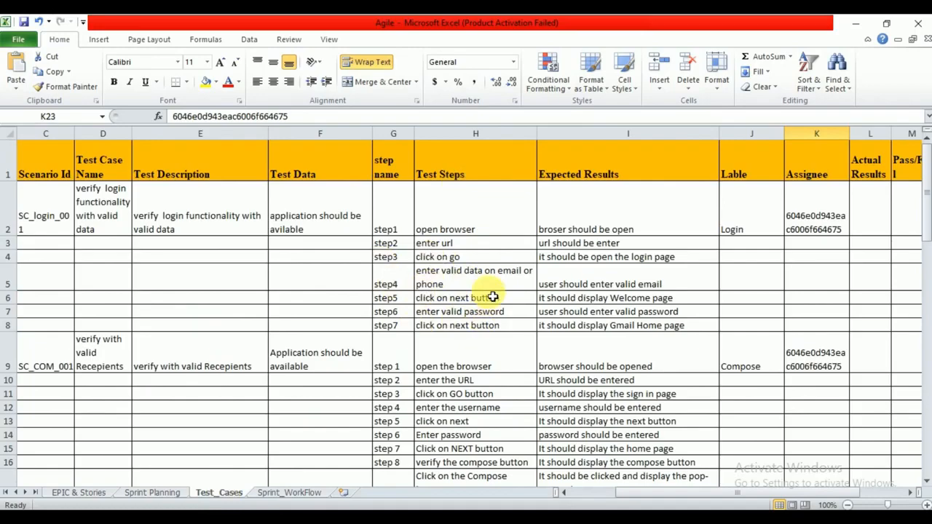
scroll(493, 297, "down", 9)
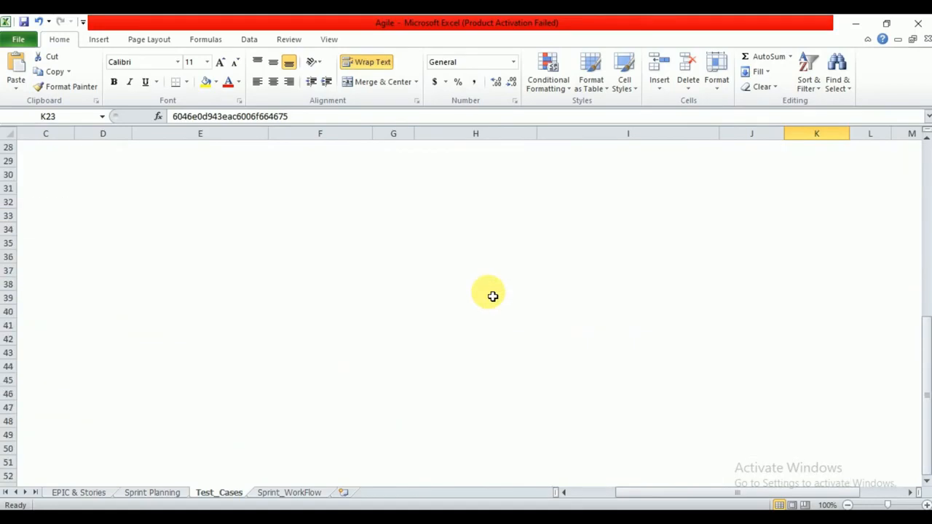
scroll(492, 296, "up", 9)
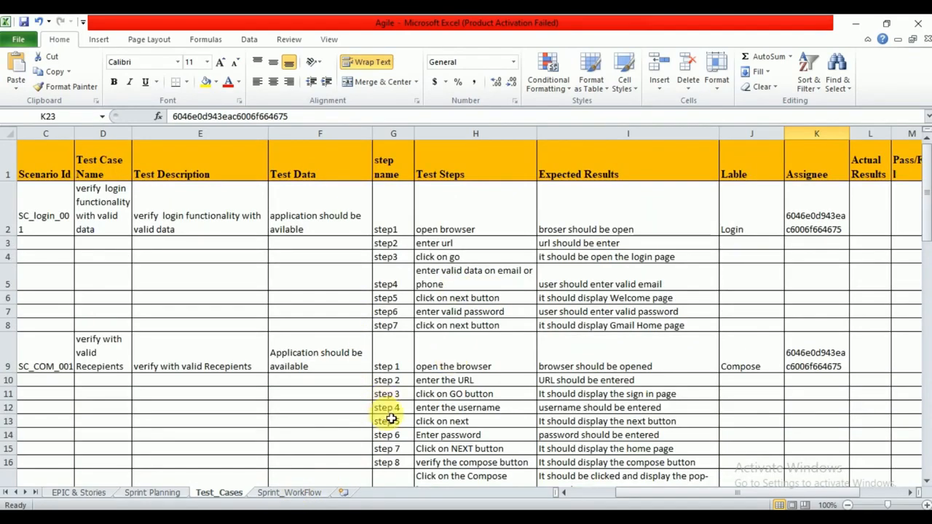
left_click(89, 495)
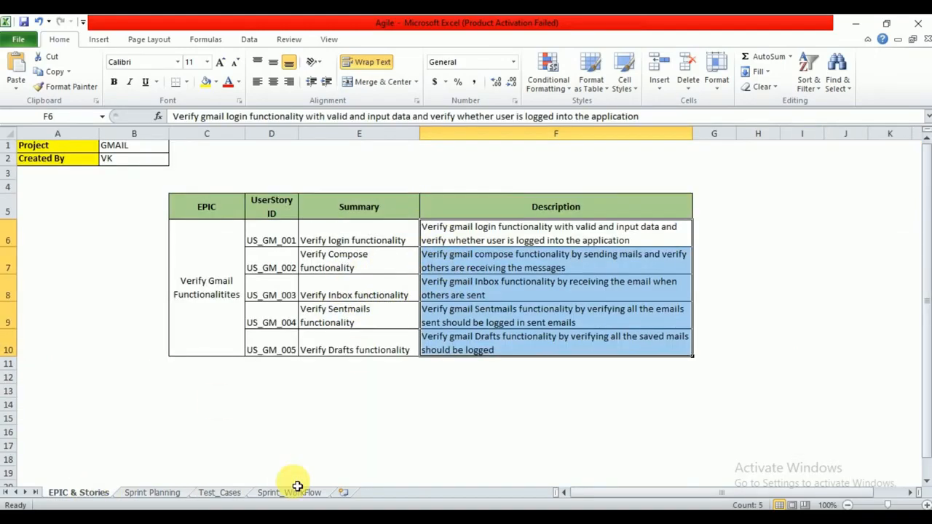
- Switch to Jira, open the GMAIL project's backlog and show its Epics panel
key("alt+Tab")
key("alt+Tab")
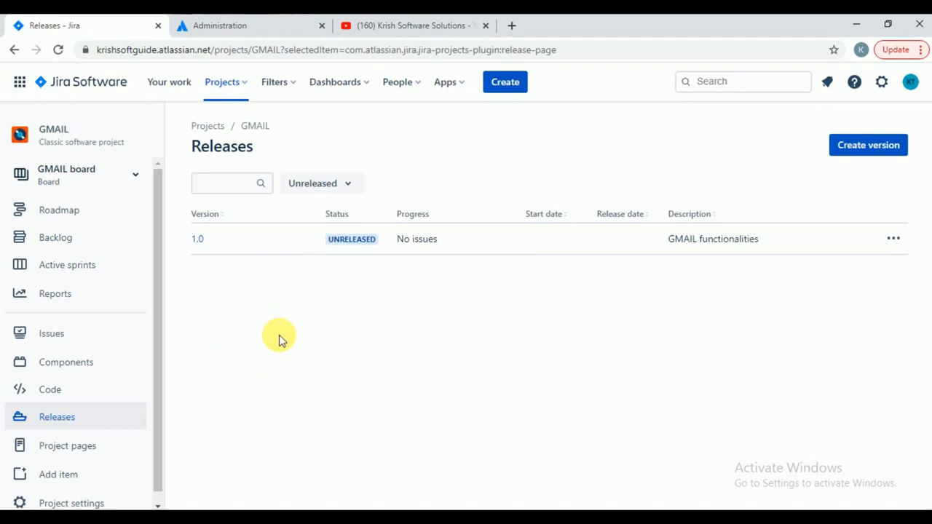
left_click(63, 241)
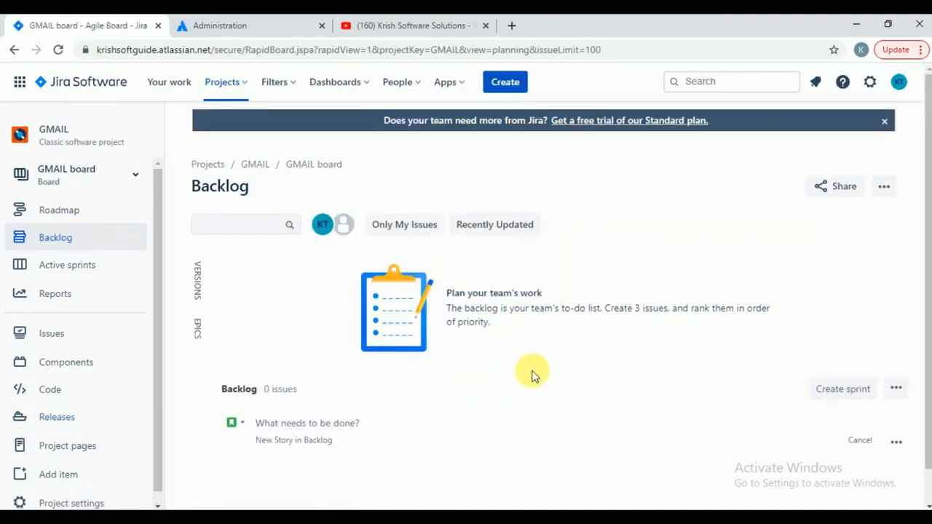
scroll(531, 371, "down", 1)
left_click(202, 334)
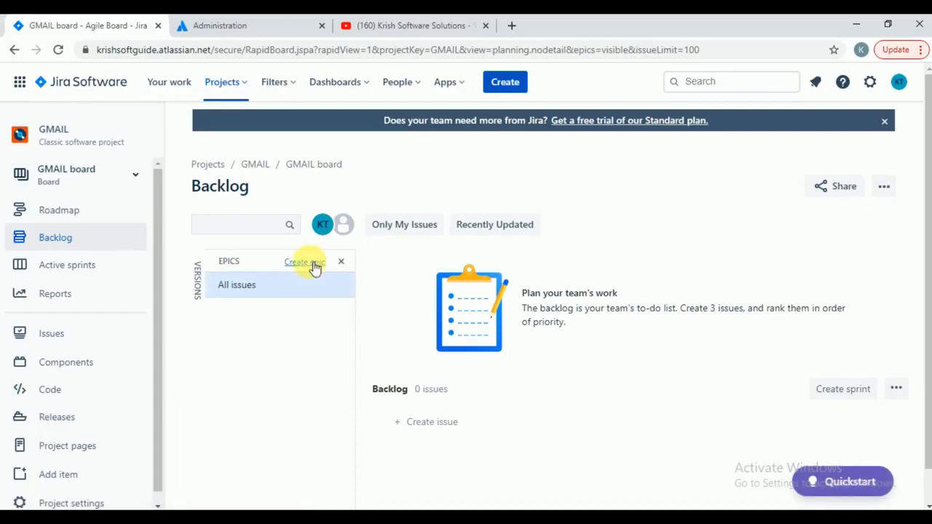
- Switch to the Agile workbook in Excel and try to copy the text "Verify Gmail Functionalitites" from the EPIC cell
key("alt+Tab")
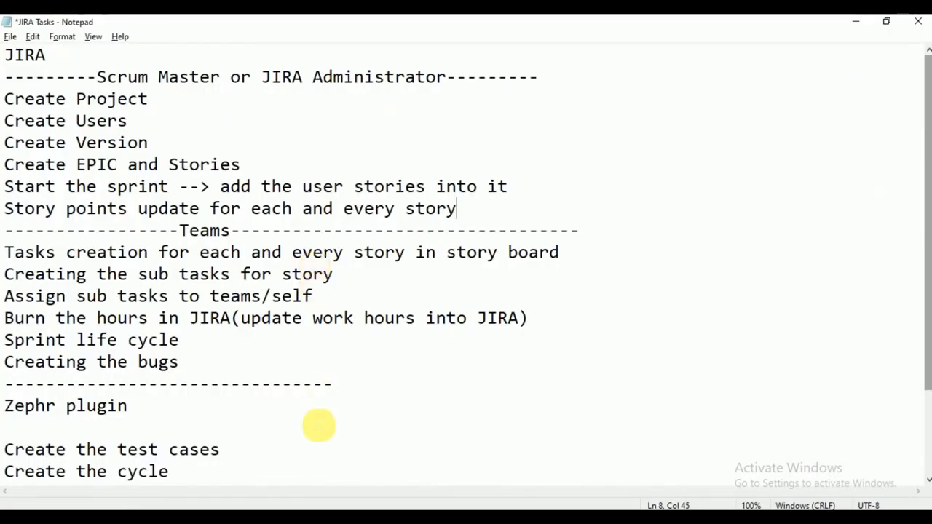
left_click(282, 460)
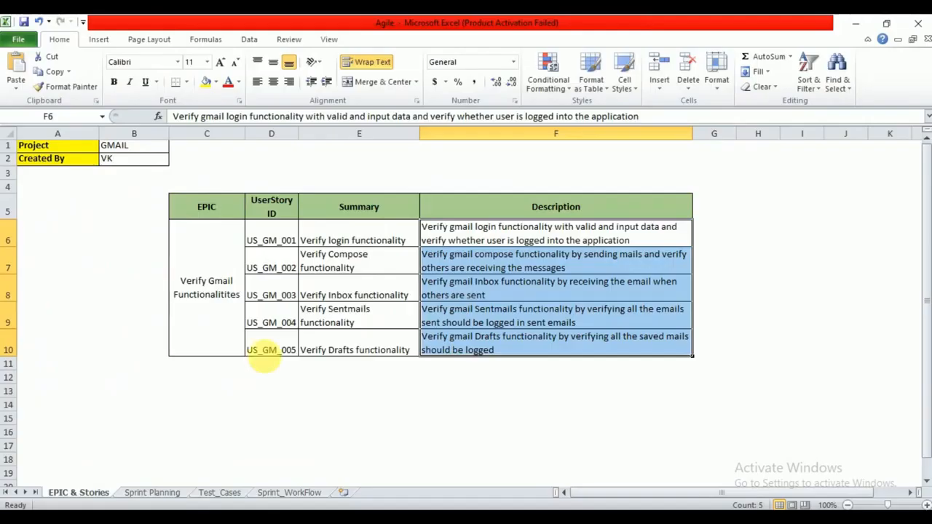
left_click(214, 304)
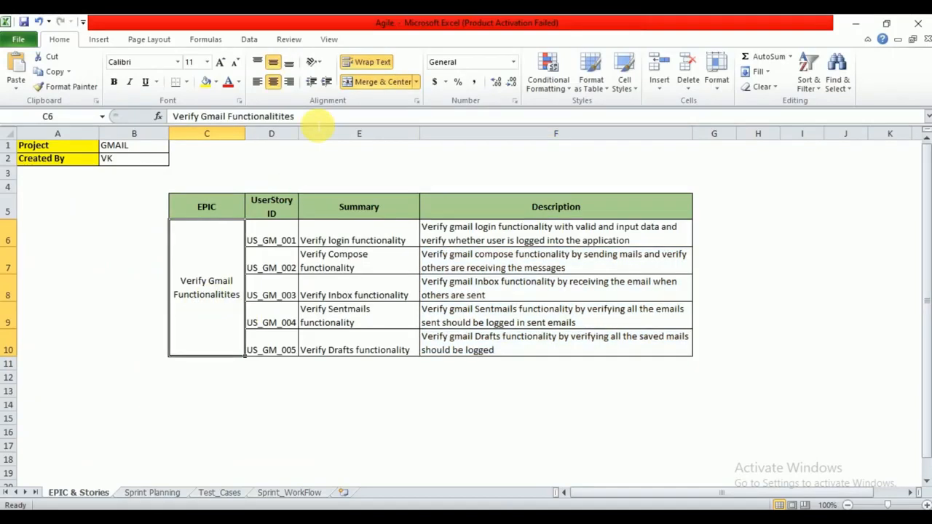
left_click(305, 117)
key("ctrl+a")
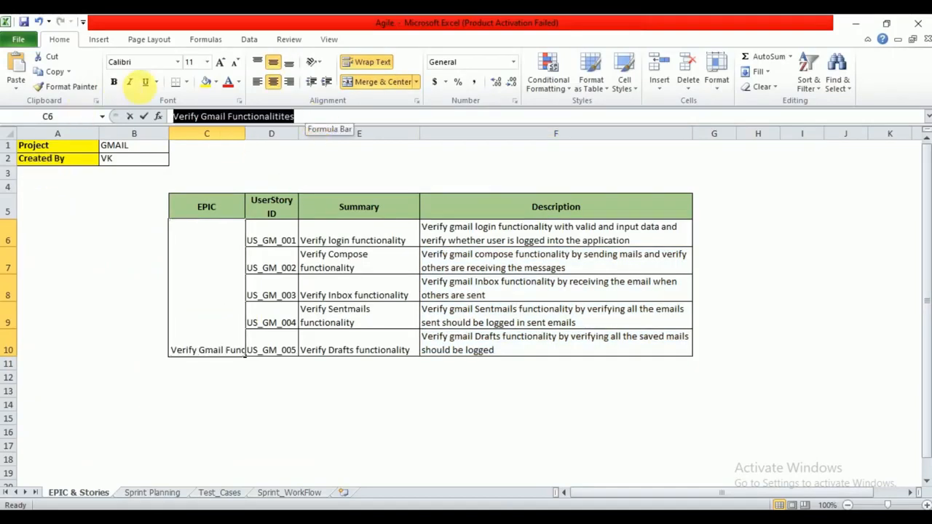
type("c")
key("Return")
key("alt+Tab")
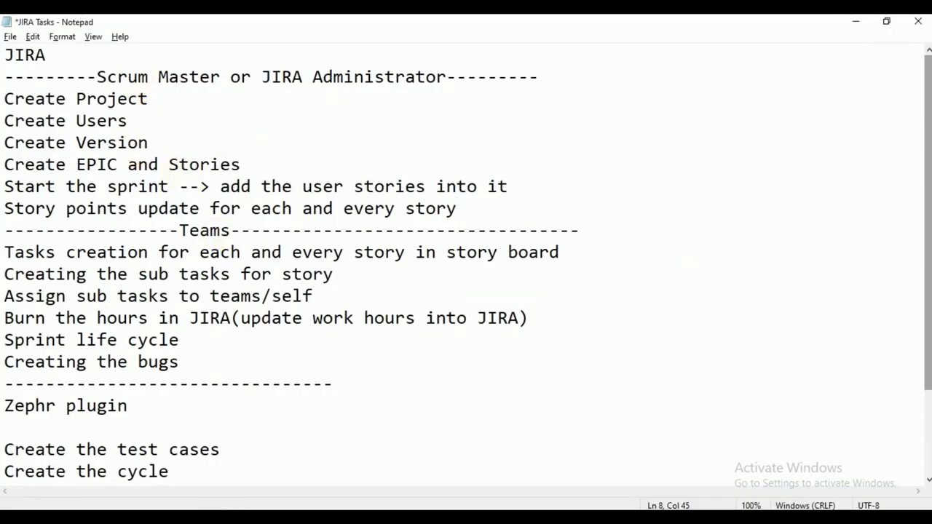
- Switch back to Jira and start creating a new epic in the GMAIL backlog
left_click(277, 519)
left_click(507, 488)
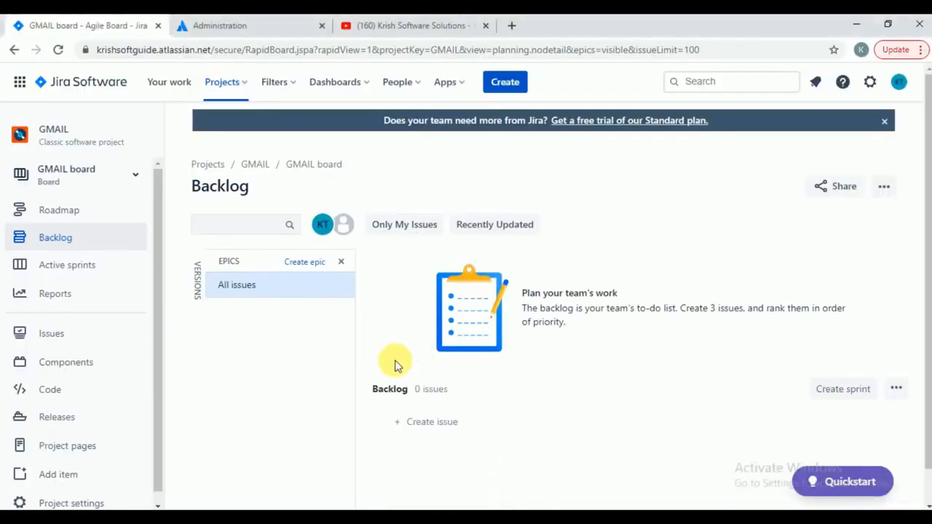
left_click(302, 263)
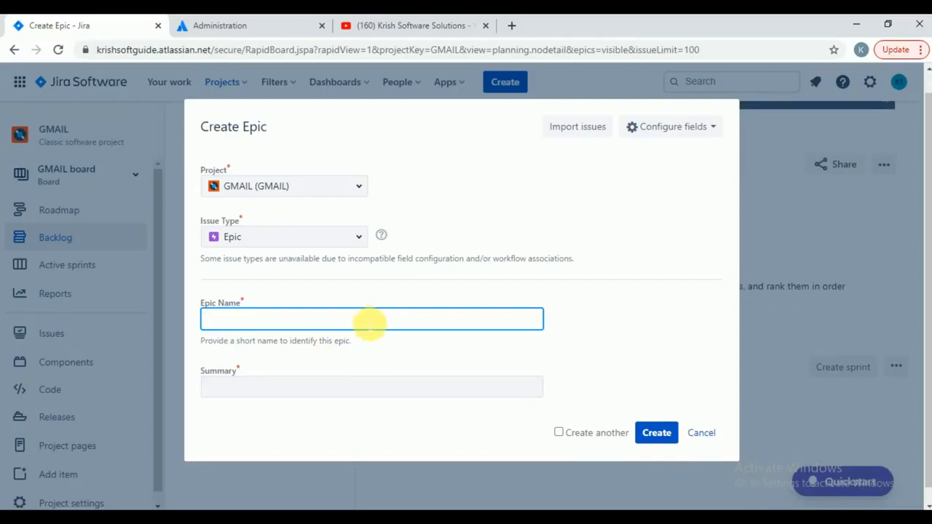
- Try to paste the epic name from the workbook into the new epic's Epic Name field
left_click(366, 320)
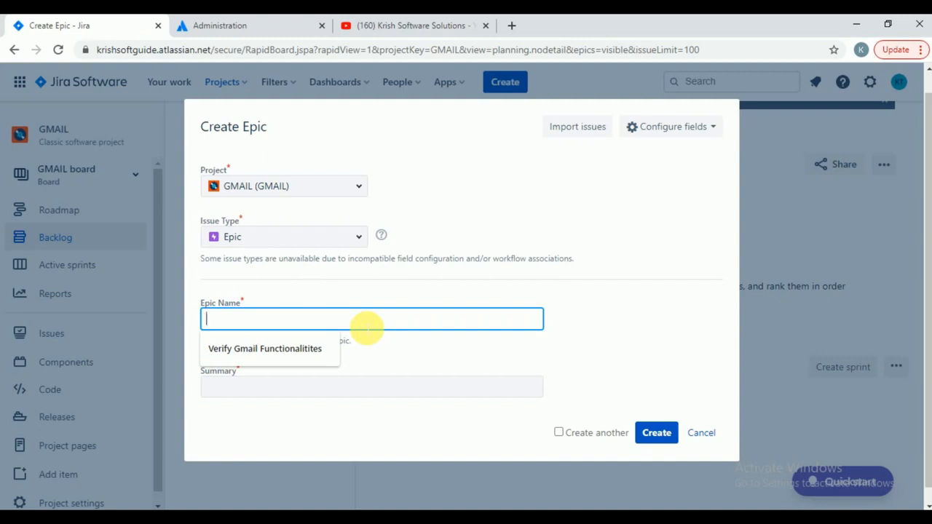
key("ctrl+v")
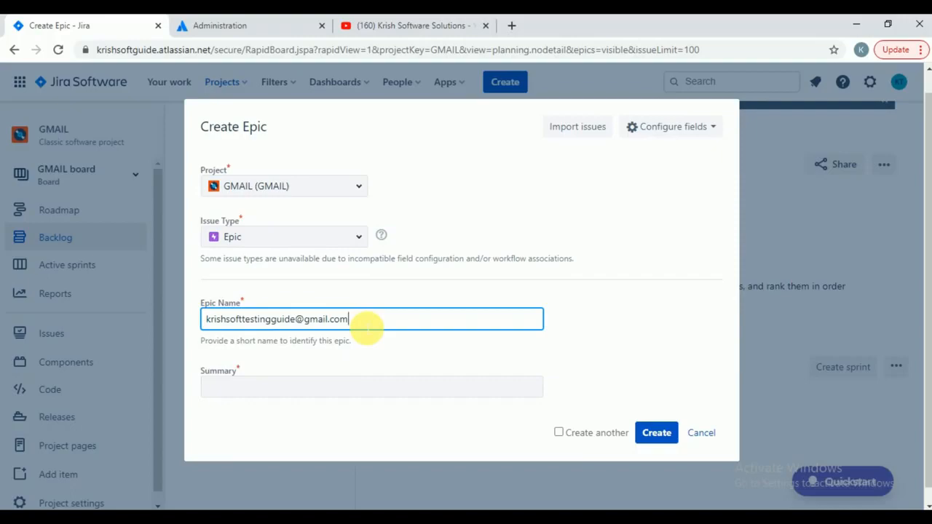
key("alt+Tab")
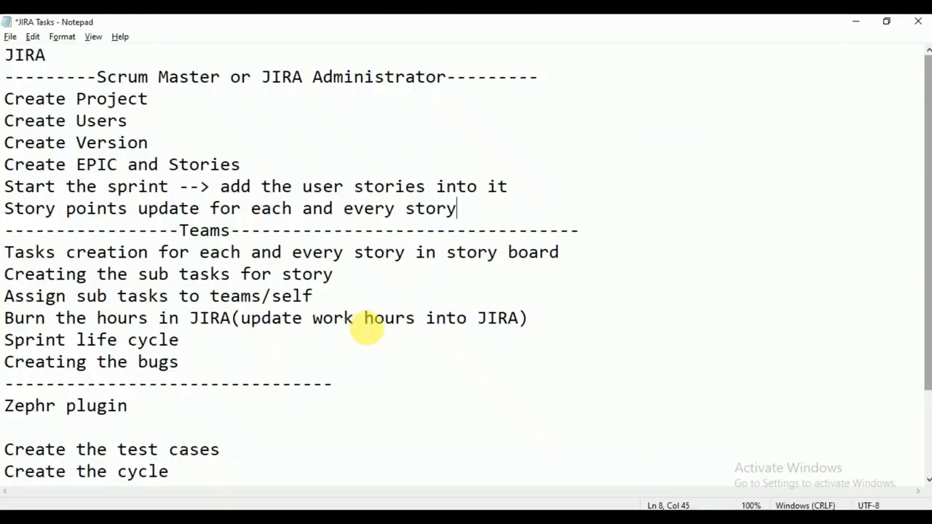
key("alt+Tab")
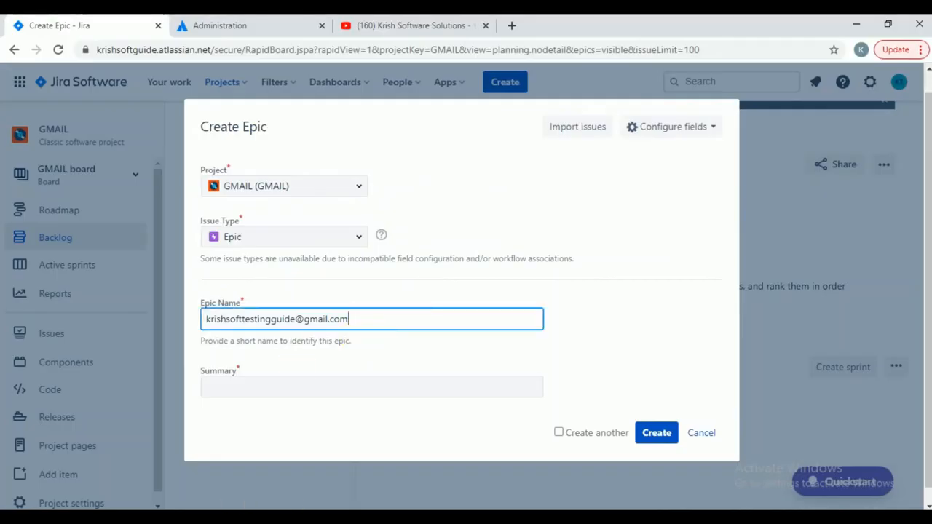
- Switch to the Agile workbook in Excel and restore the EPIC cell's text to "Verify Gmail Functionalitites"
key("alt+Tab")
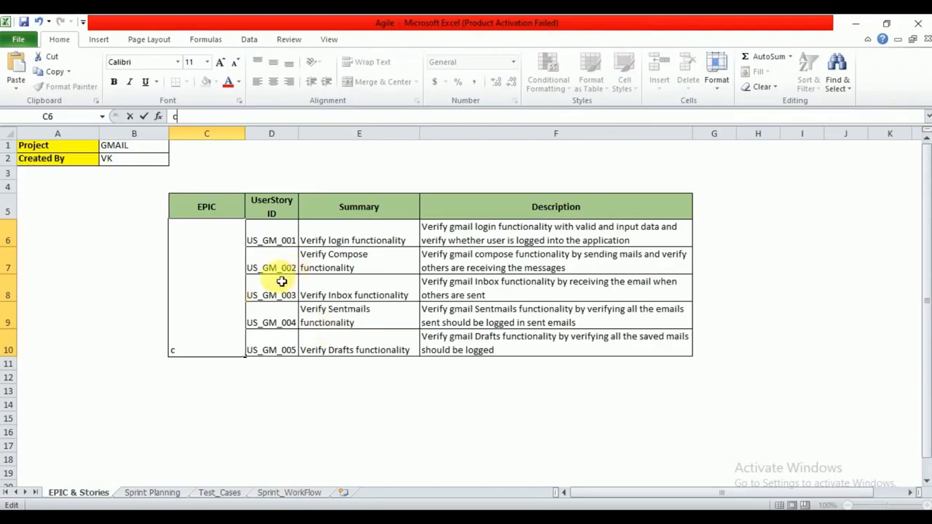
key("BackSpace")
type("Verify Gmail Functionalitites")
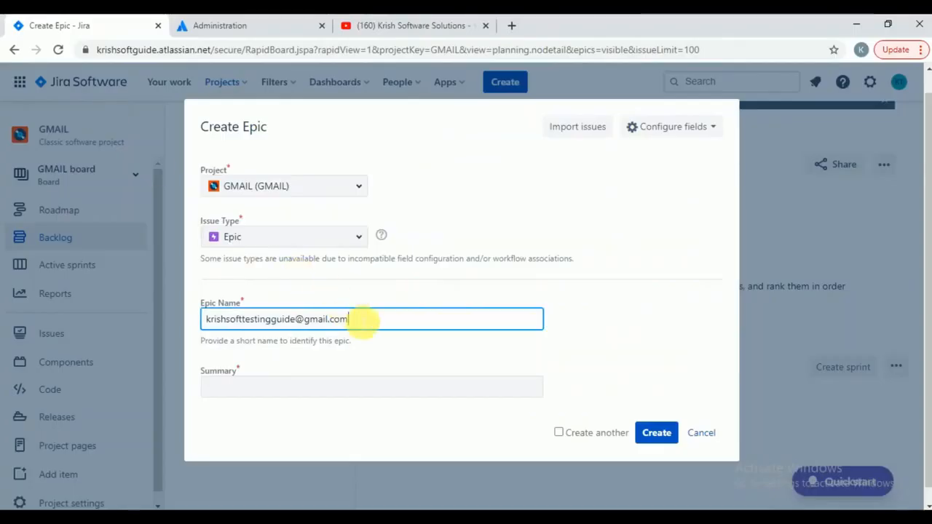
- Create the epic with the name "Verify Gmail Functionalitites" and the summary "Verifying all the gmail functionalitites"
left_click_drag(361, 323, 99, 302)
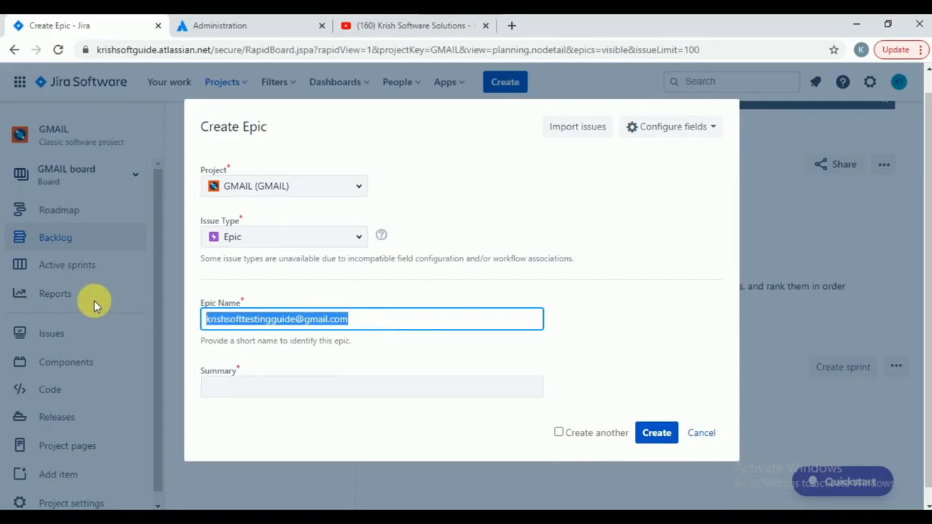
type("Verify Gmail Functionalitites")
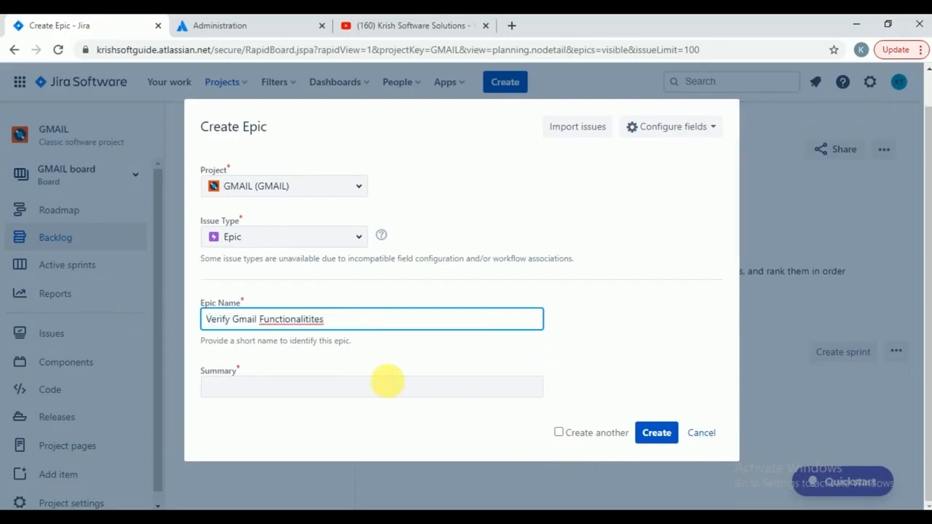
left_click(344, 393)
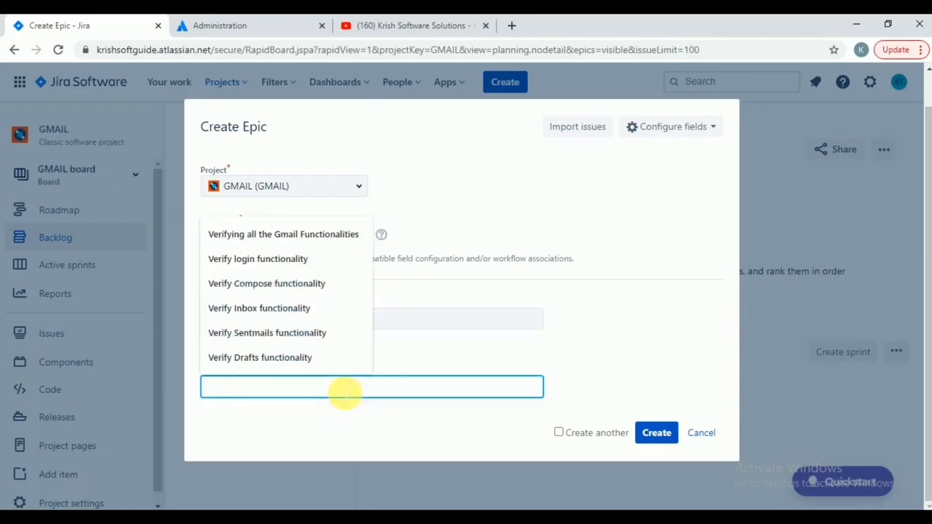
type("Very")
key("BackSpace")
key("BackSpace")
key("BackSpace")
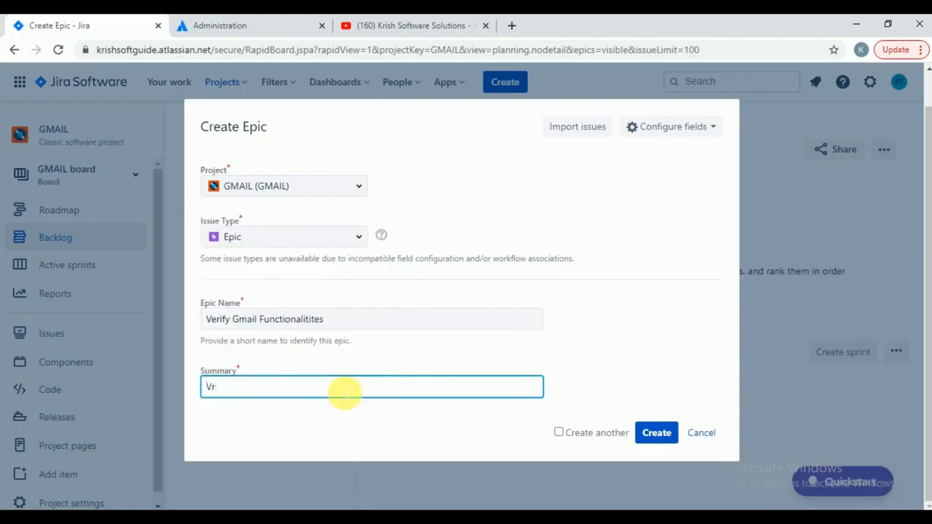
type("erifying ")
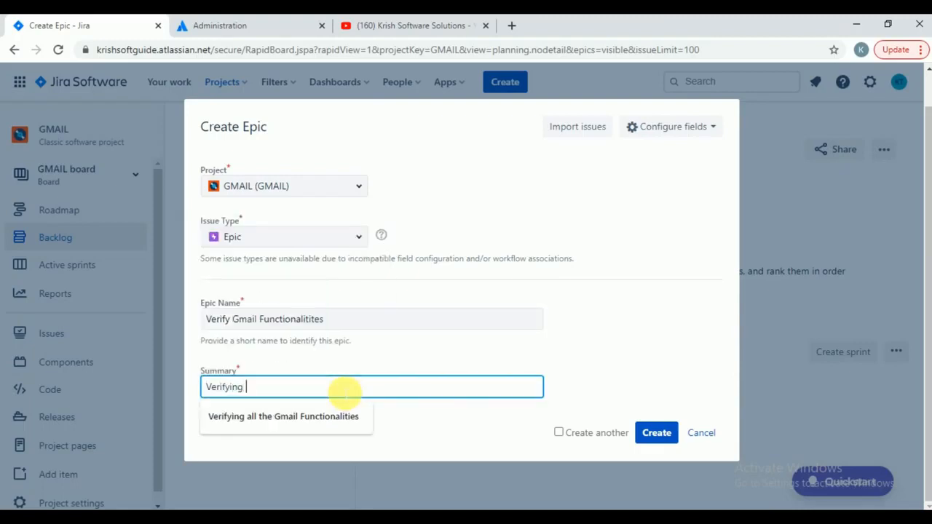
type("all the gam")
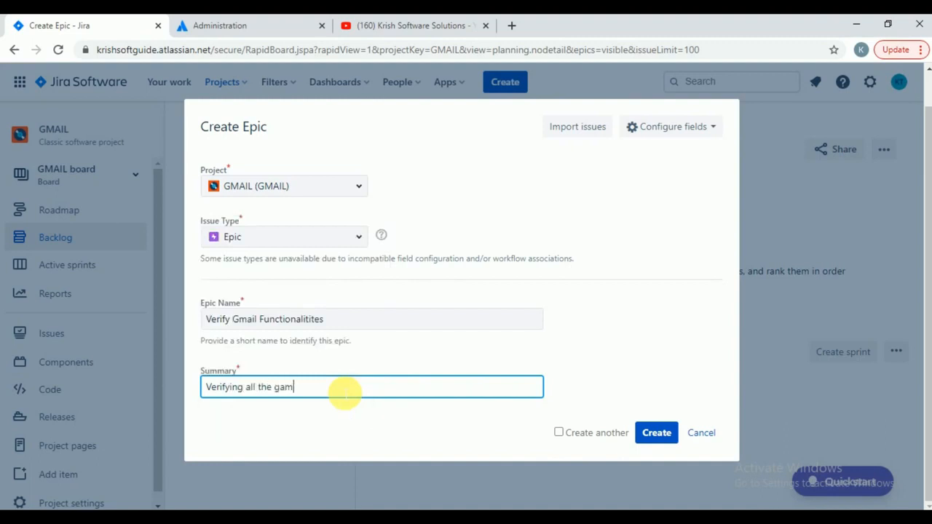
key("BackSpace")
key("BackSpace")
type("mail f")
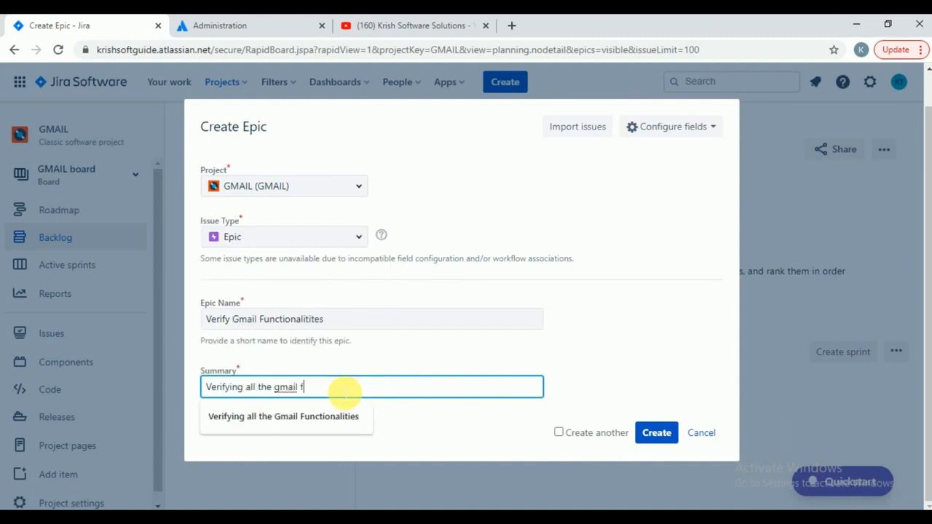
type("unctionalitites")
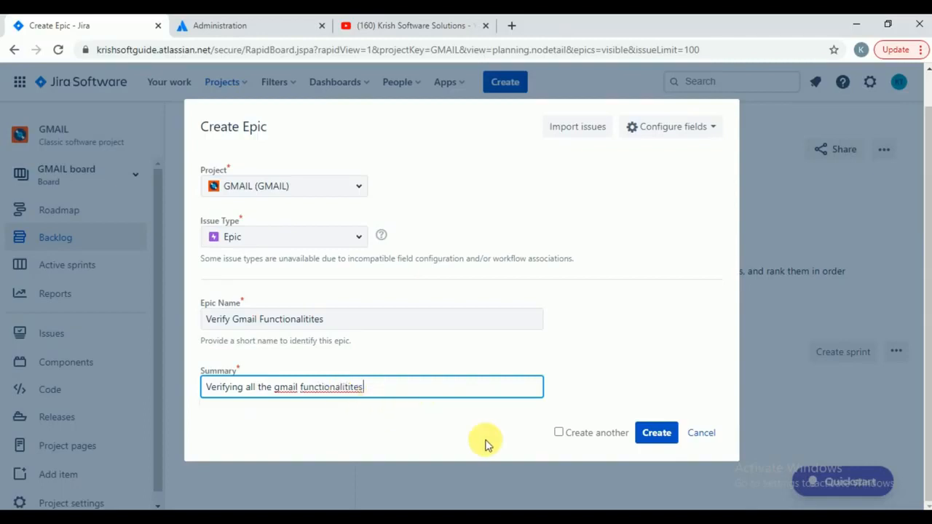
left_click(654, 439)
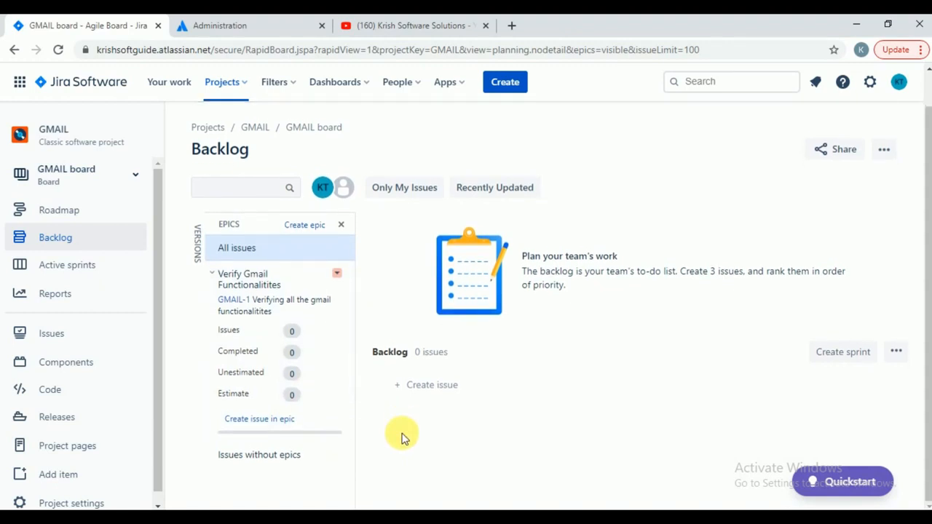
- Hide the epics list and start a new issue of type Story inside the GMAIL backlog
left_click(341, 225)
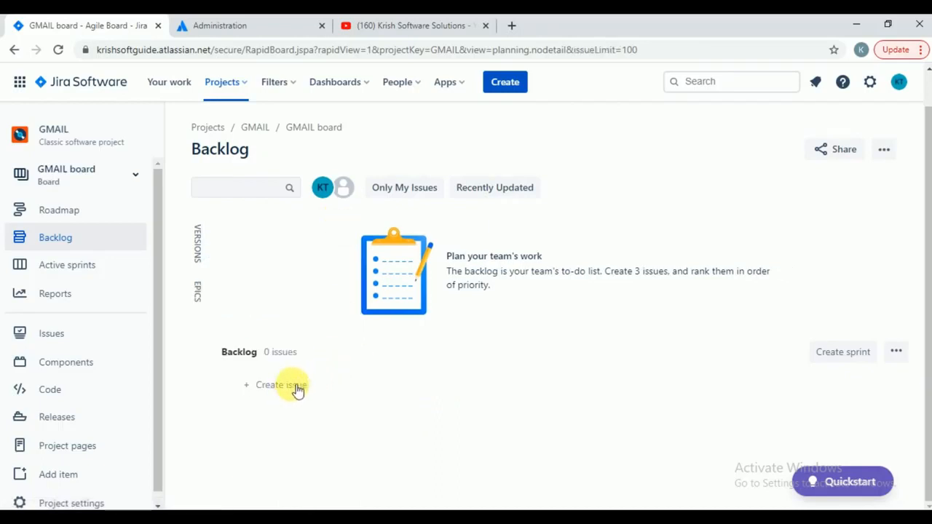
left_click(291, 386)
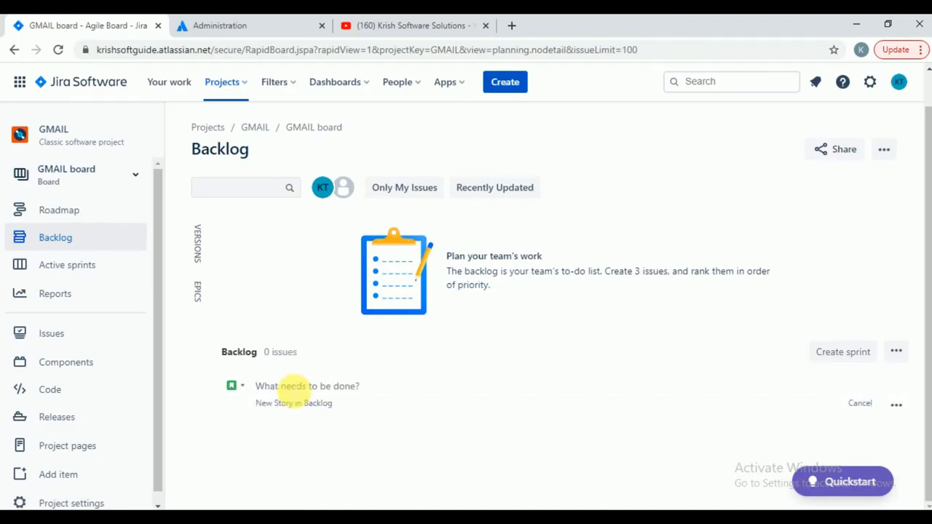
left_click(243, 389)
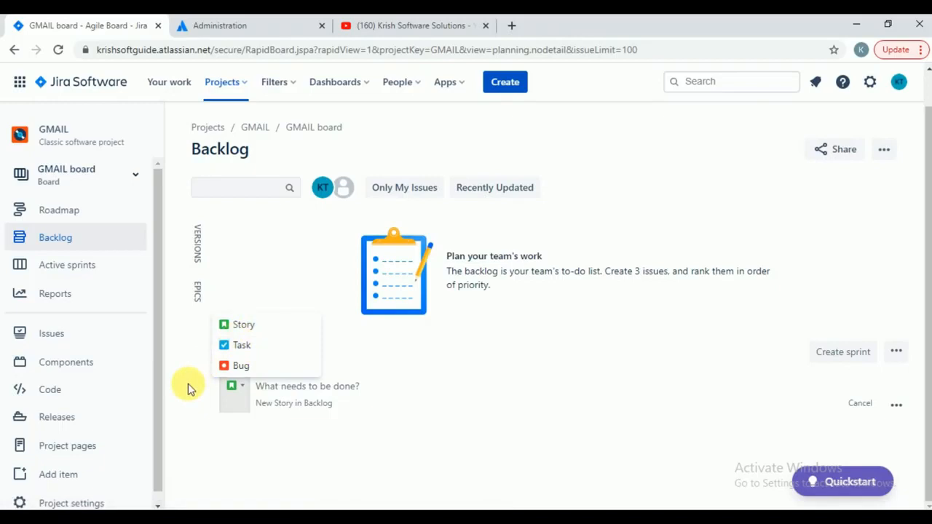
left_click(267, 326)
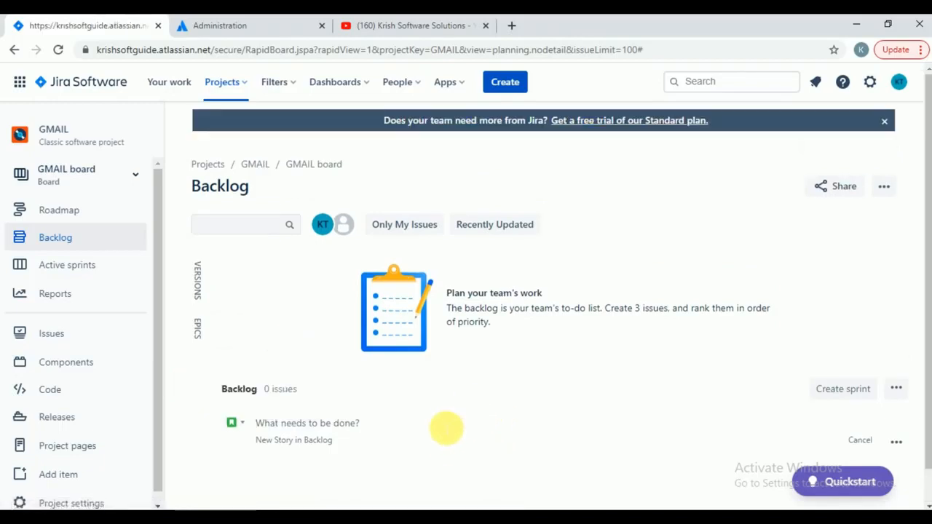
- Switch to the Agile workbook in Excel, copy the summary text "Verify login functionality" of US_GM_001, and return to Jira
key("alt+Tab")
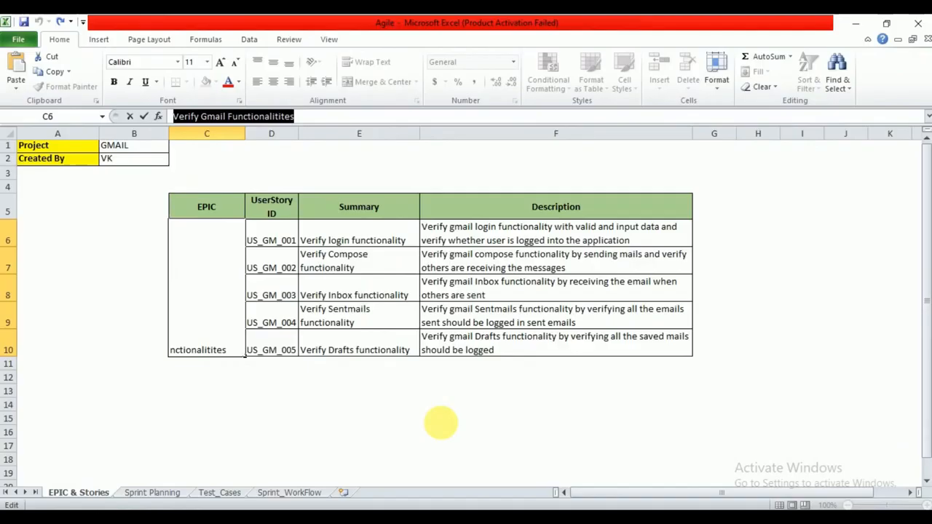
left_click(340, 242)
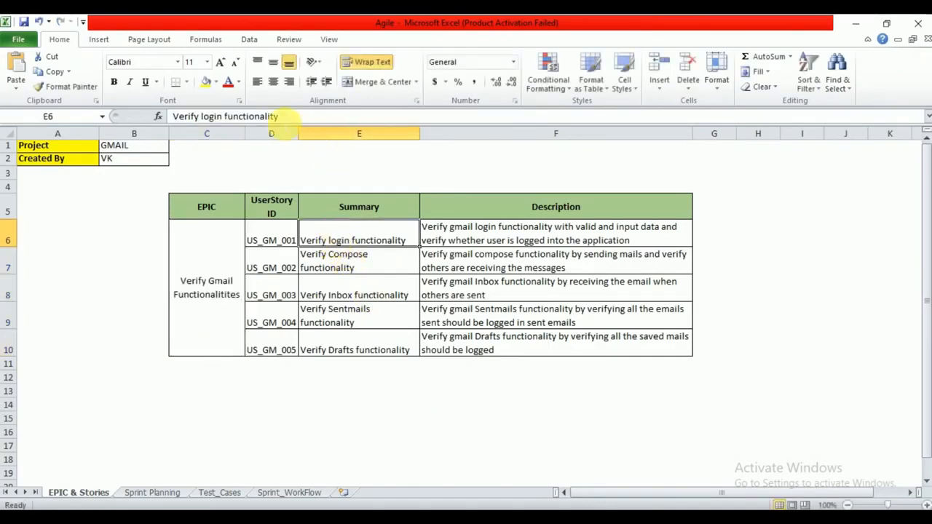
left_click_drag(280, 117, 124, 121)
key("ctrl+c")
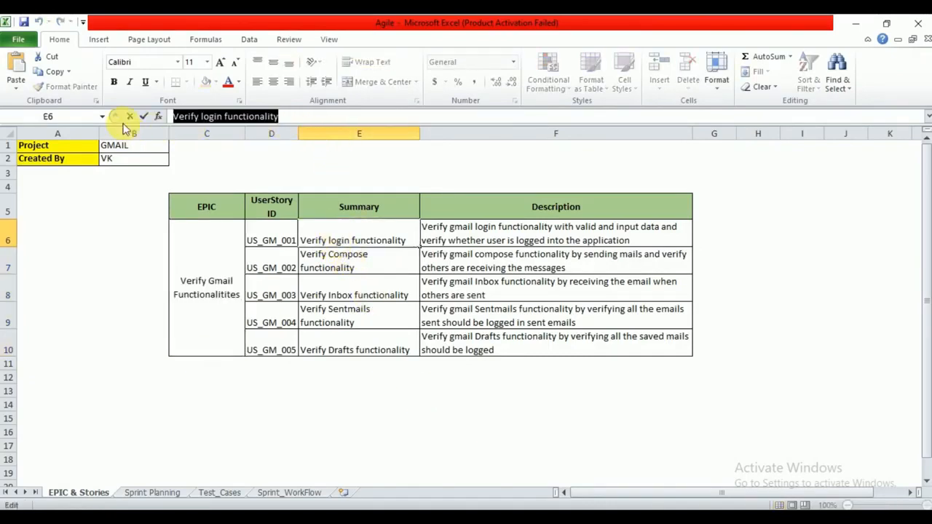
key("Escape")
key("alt+Tab")
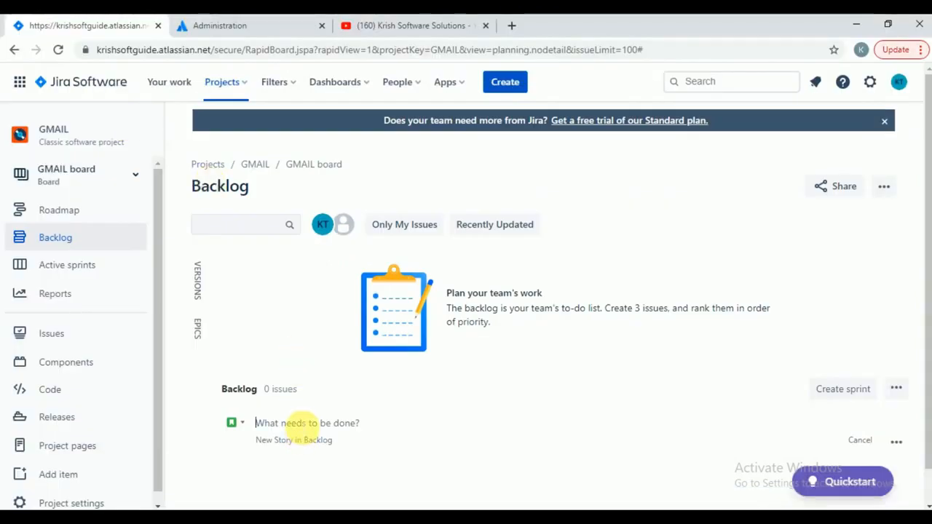
- Start a full-form new issue in the GMAIL project and set its issue type to Story
left_click(503, 89)
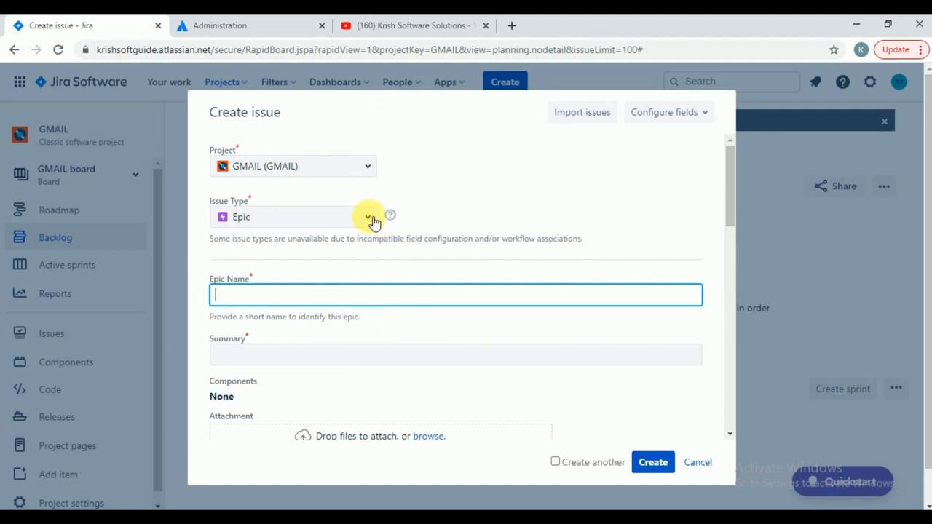
left_click(370, 219)
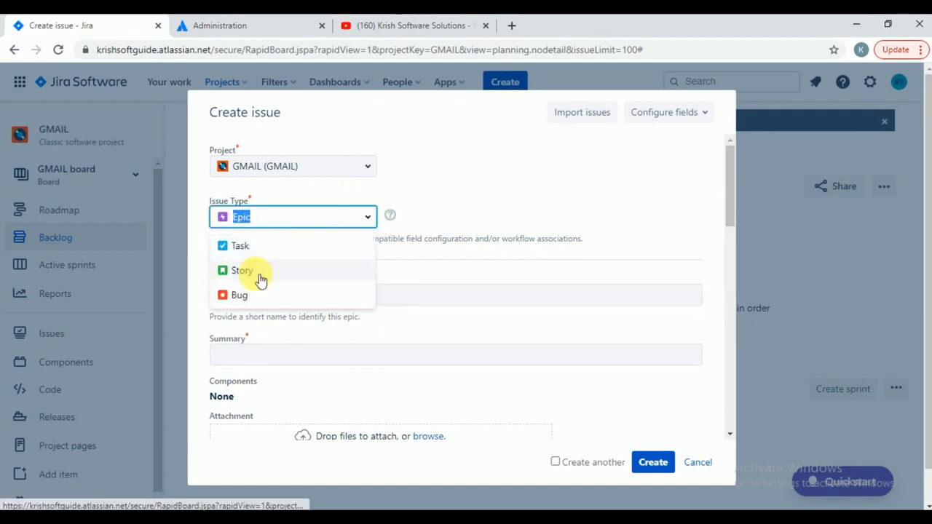
left_click(258, 278)
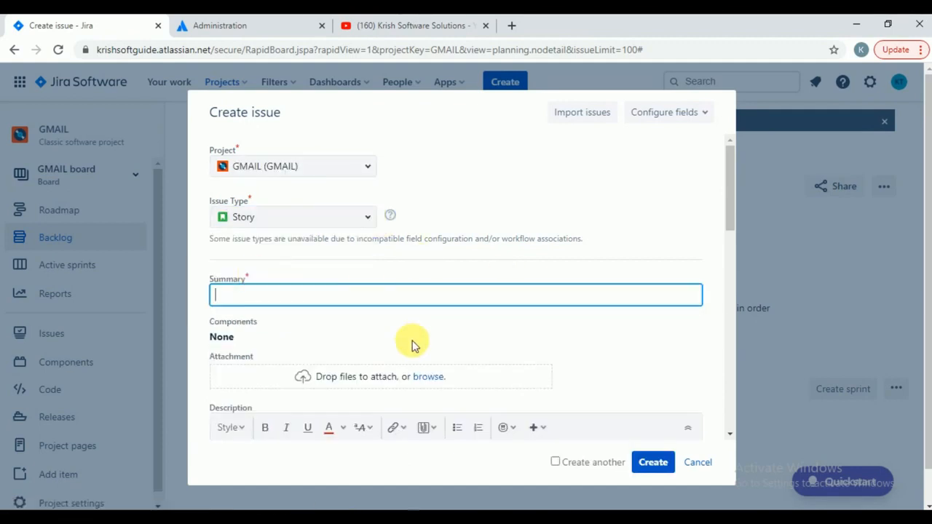
scroll(411, 342, "down", 10)
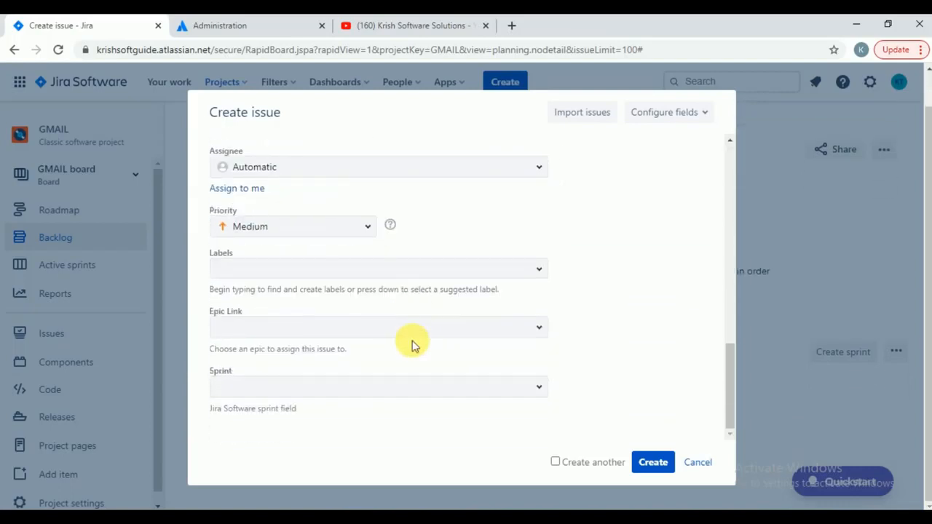
scroll(412, 346, "up", 10)
scroll(416, 350, "up", 3)
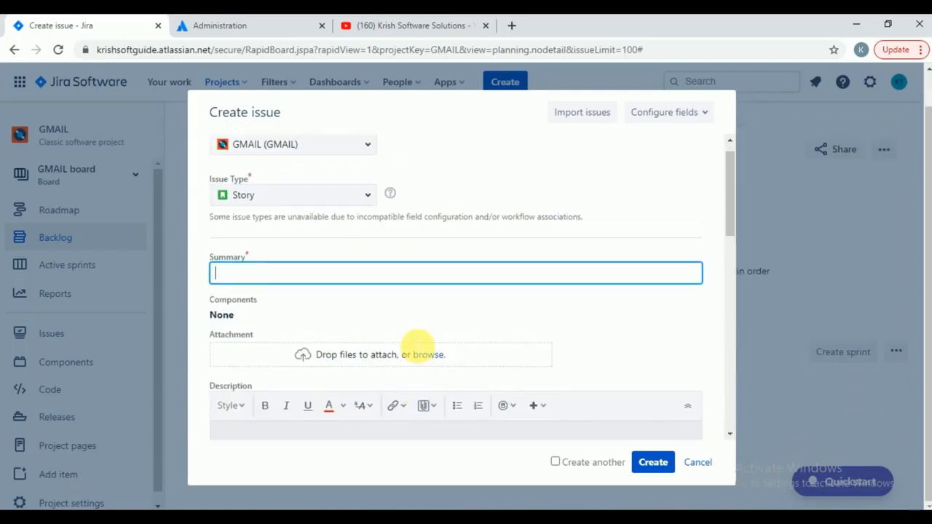
- Set the story's summary to "Verify login functionality" and paste the text copied from the workbook into its description
left_click(304, 295)
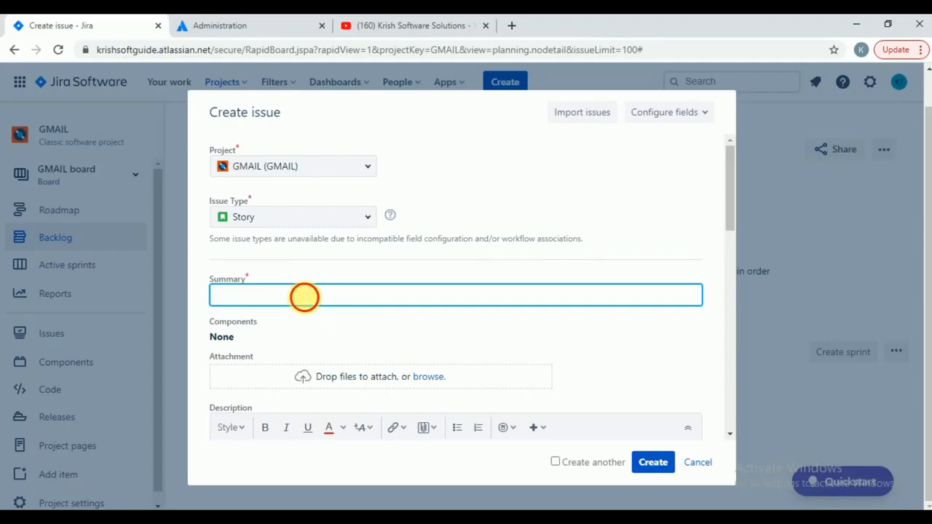
key("Down")
key("Down")
key("Return")
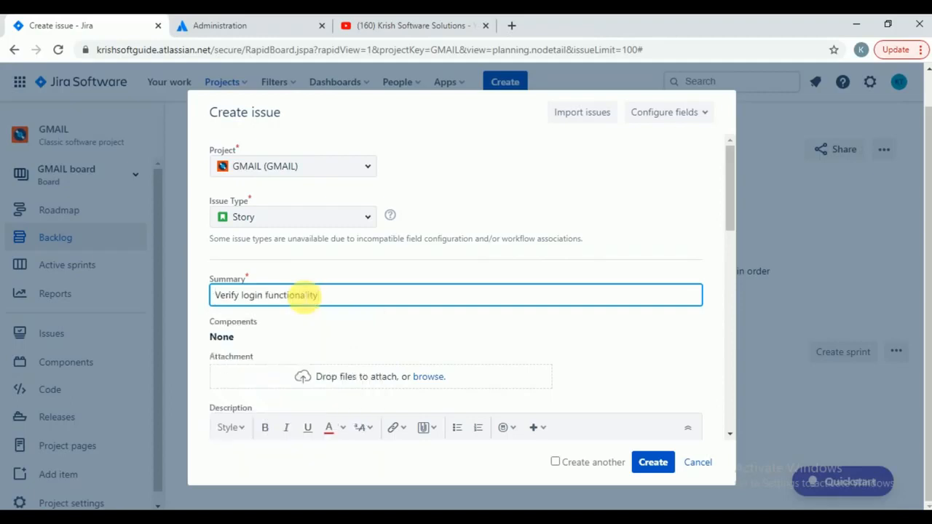
scroll(354, 353, "down", 2)
left_click(361, 354)
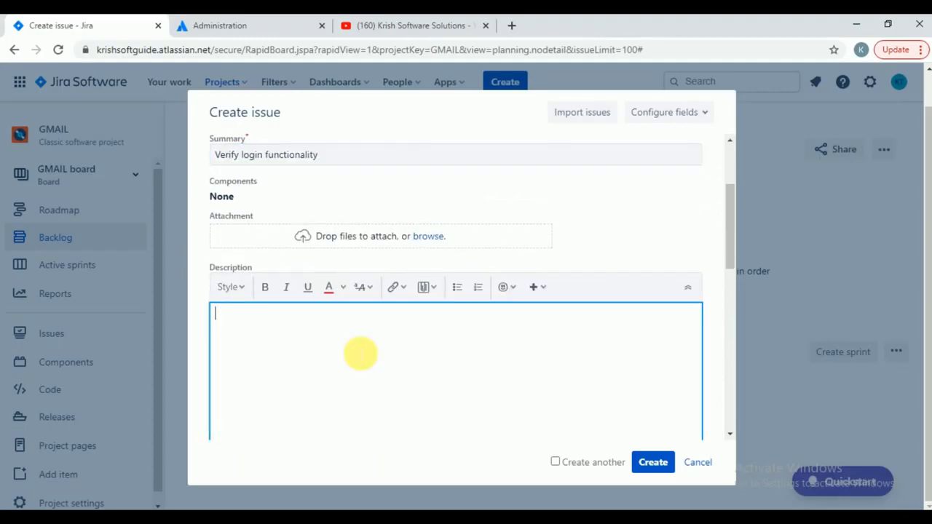
key("ctrl+v")
- Set the story's fix version to 1.0 and link it to the epic "Verify Gmail Functionalitites"
scroll(360, 354, "down", 5)
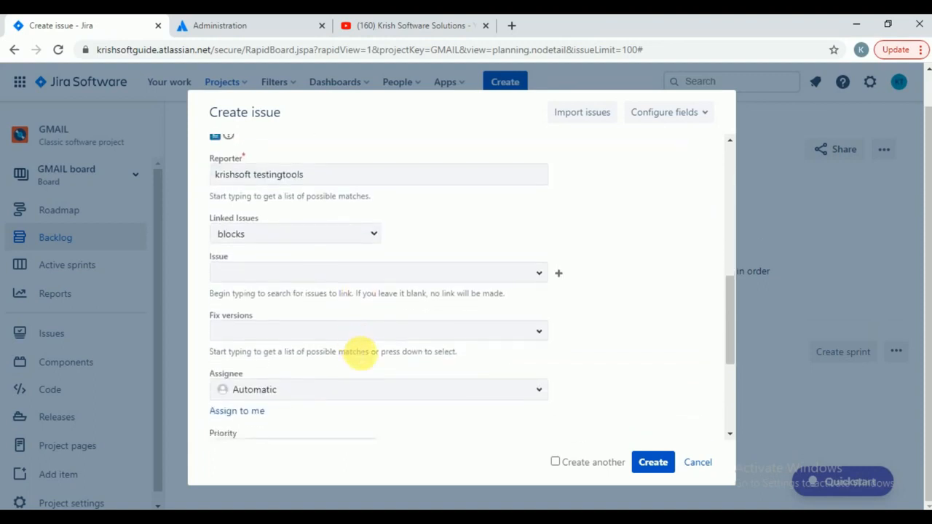
scroll(360, 352, "down", 2)
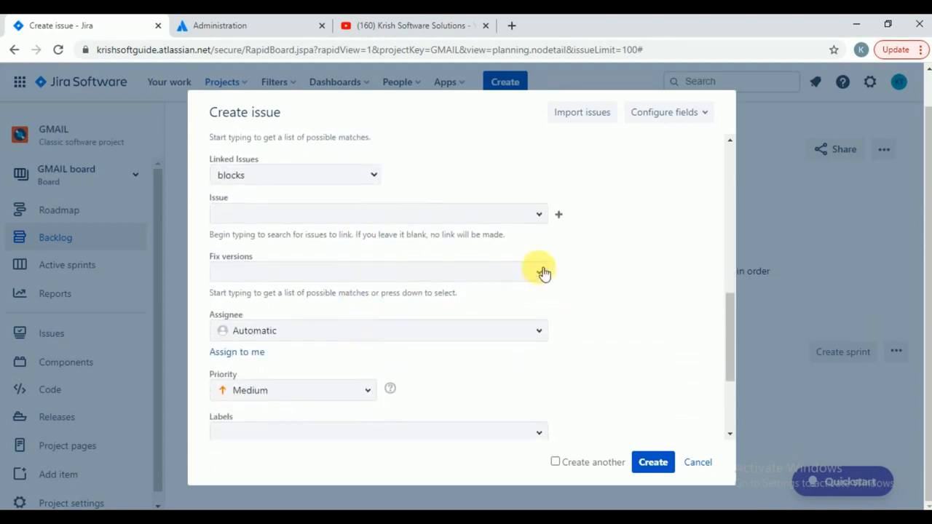
left_click(542, 273)
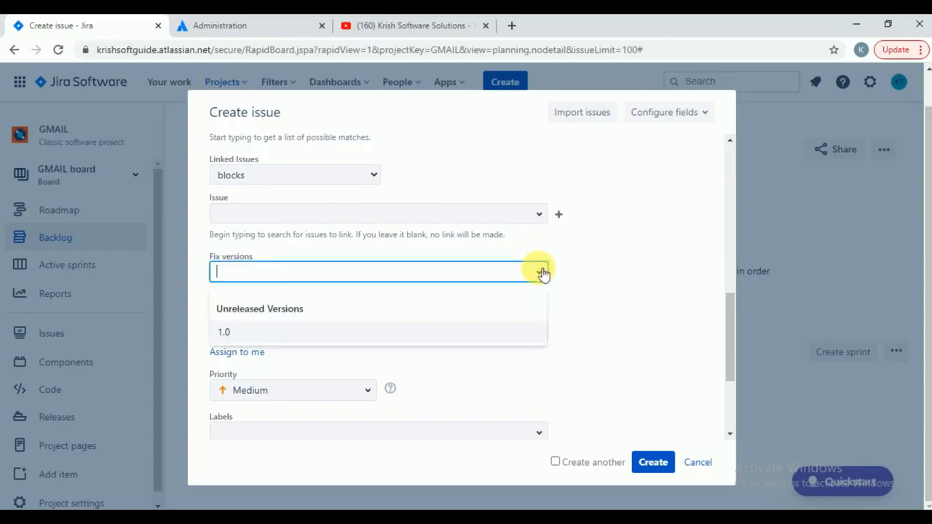
left_click(254, 333)
scroll(416, 345, "down", 3)
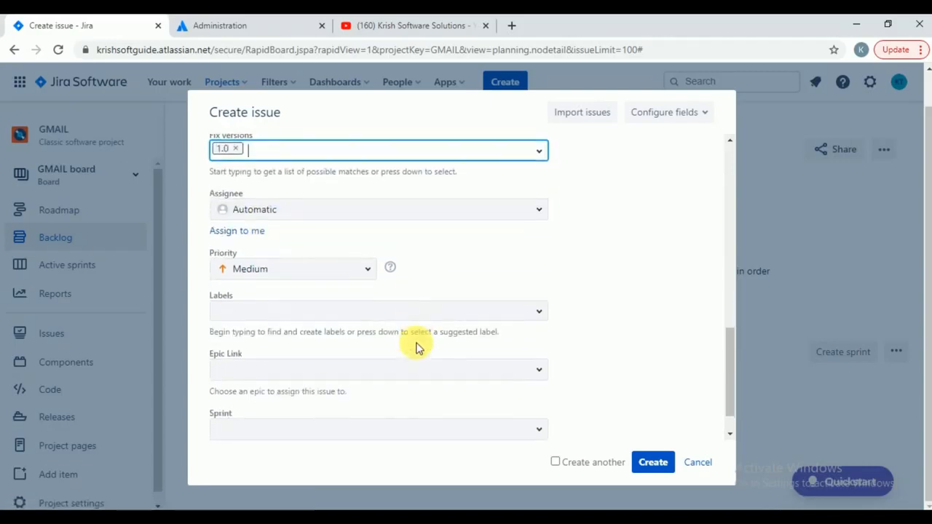
scroll(419, 348, "down", 1)
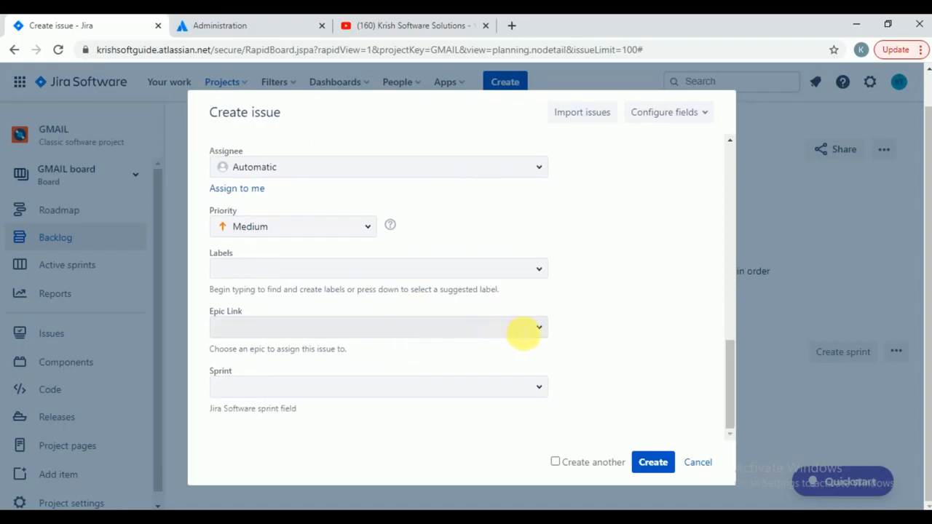
left_click(543, 332)
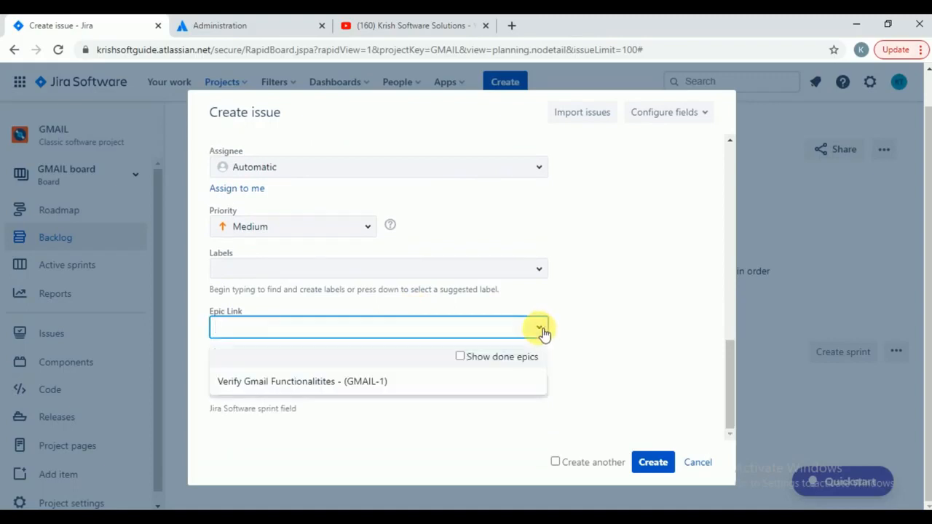
left_click(366, 387)
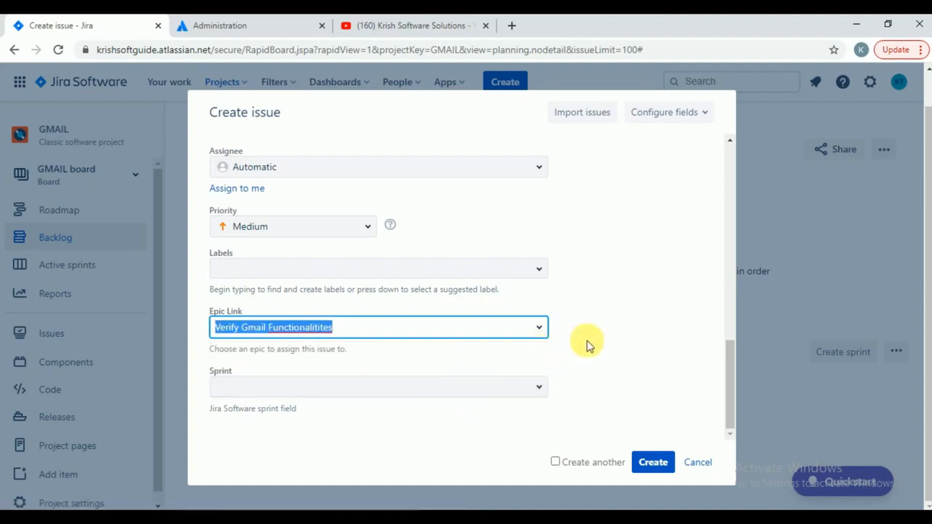
- Check the story's completed fields and enable the option to create another issue
scroll(588, 345, "up", 15)
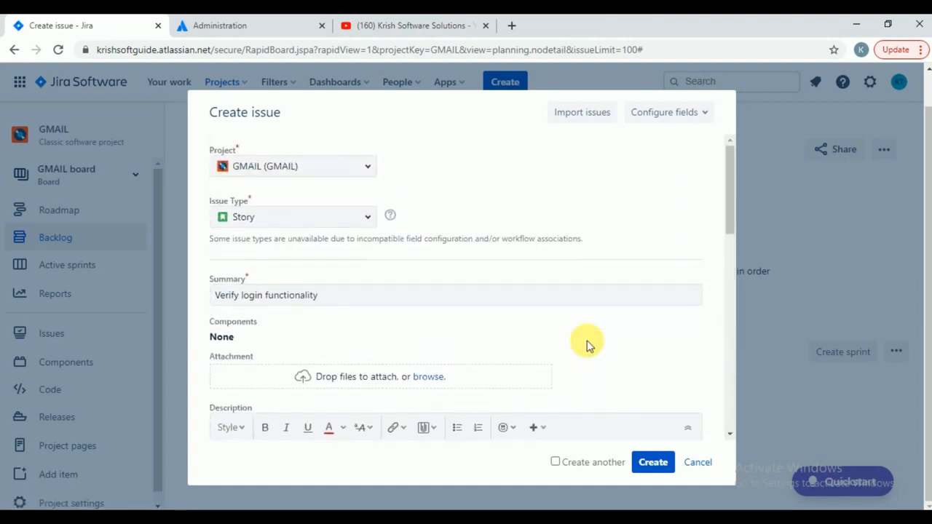
scroll(589, 345, "down", 15)
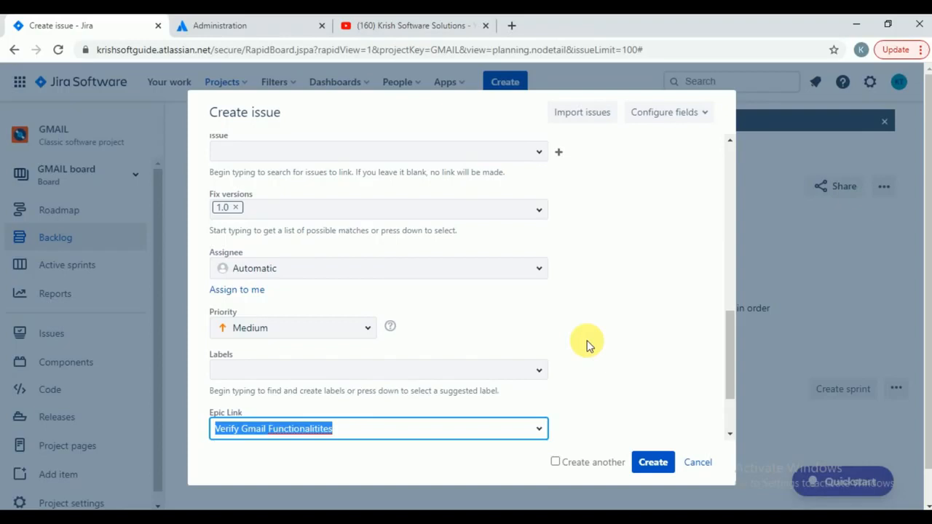
left_click(555, 463)
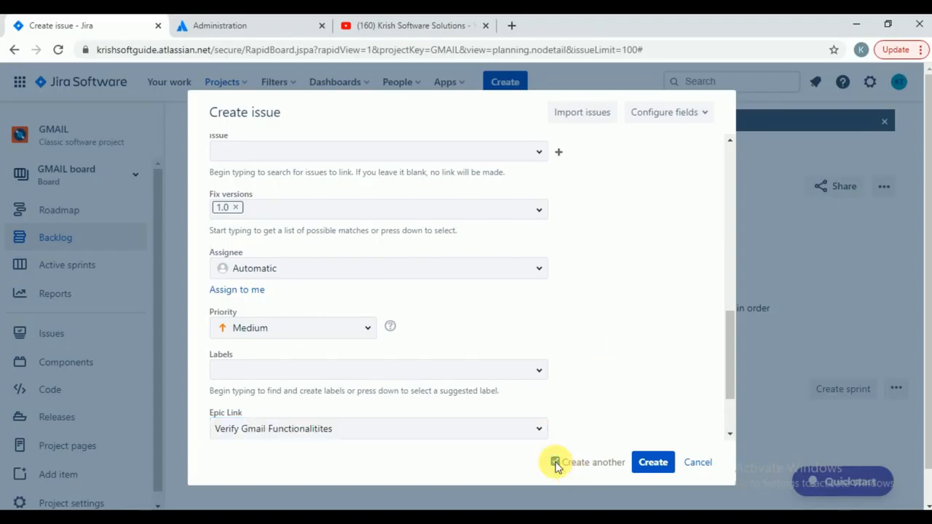
- Create the login story and copy the summary "Verify Compose functionality" from the Agile workbook in Excel
left_click(653, 463)
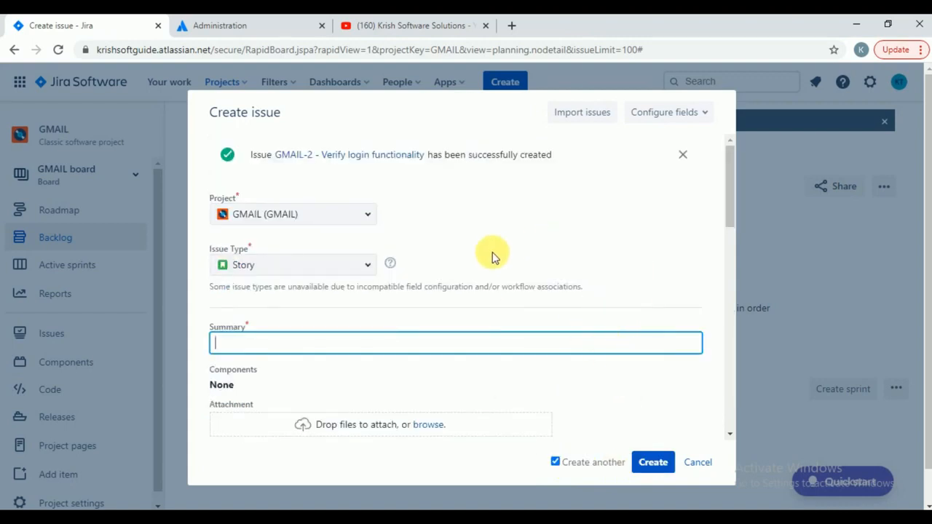
key("alt+Tab")
left_click(357, 269)
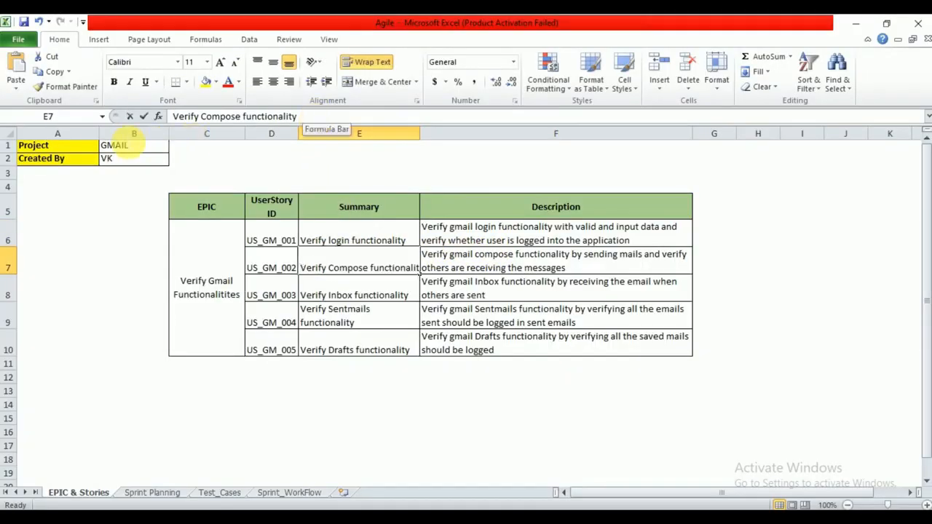
left_click_drag(299, 117, 94, 118)
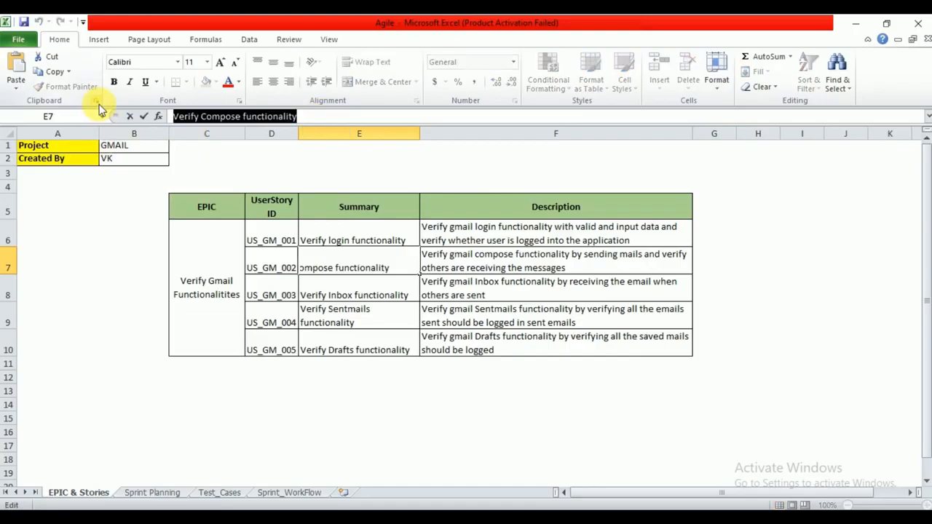
key("ctrl+c")
key("alt+Tab")
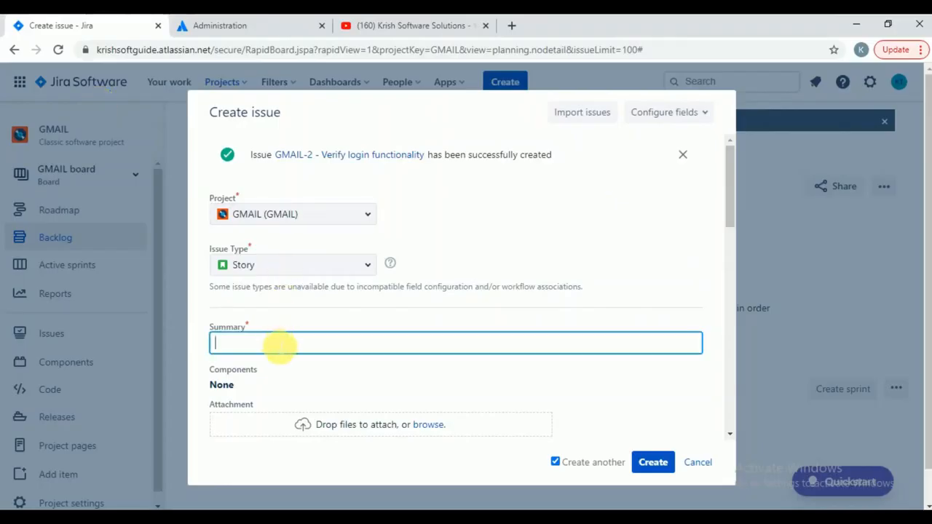
- Paste "Verify Compose functionality" as the new story's summary and description, and create the story in Jira
key("ctrl+v")
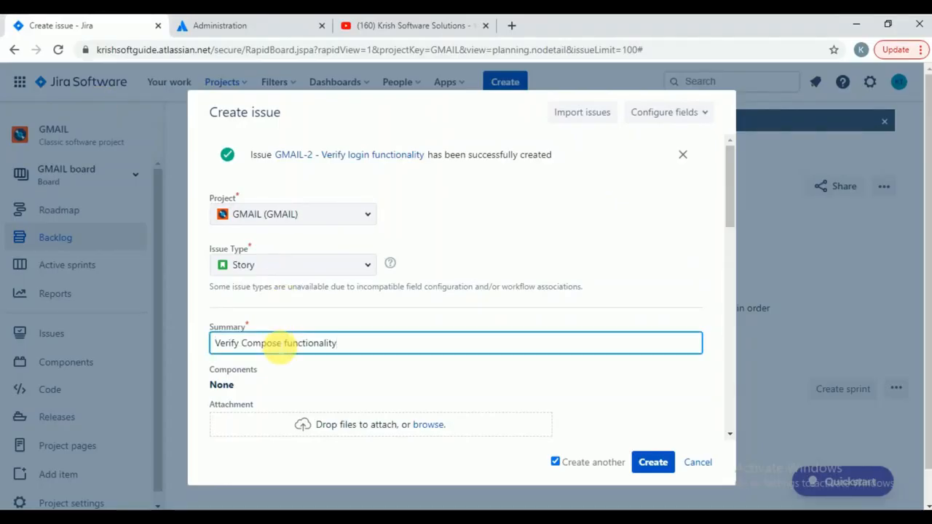
scroll(279, 348, "down", 3)
left_click(280, 348)
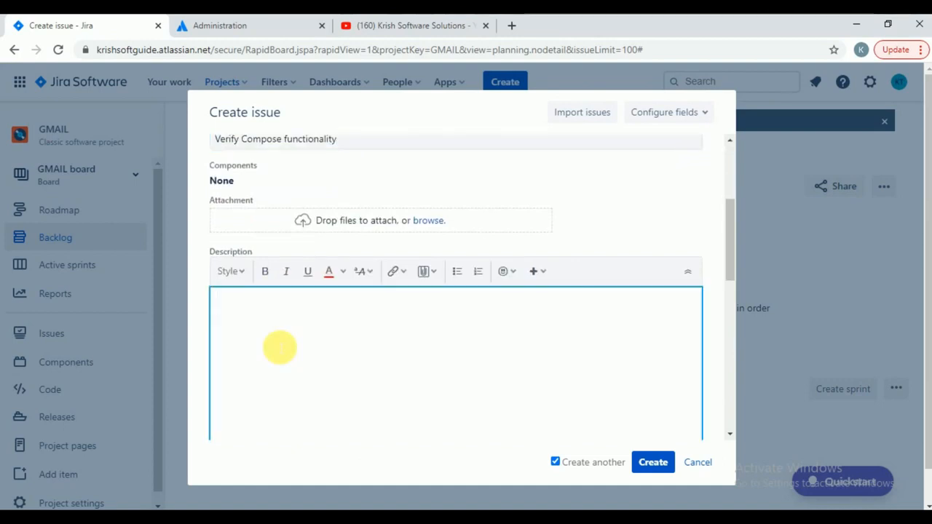
key("ctrl+v")
scroll(279, 347, "down", 10)
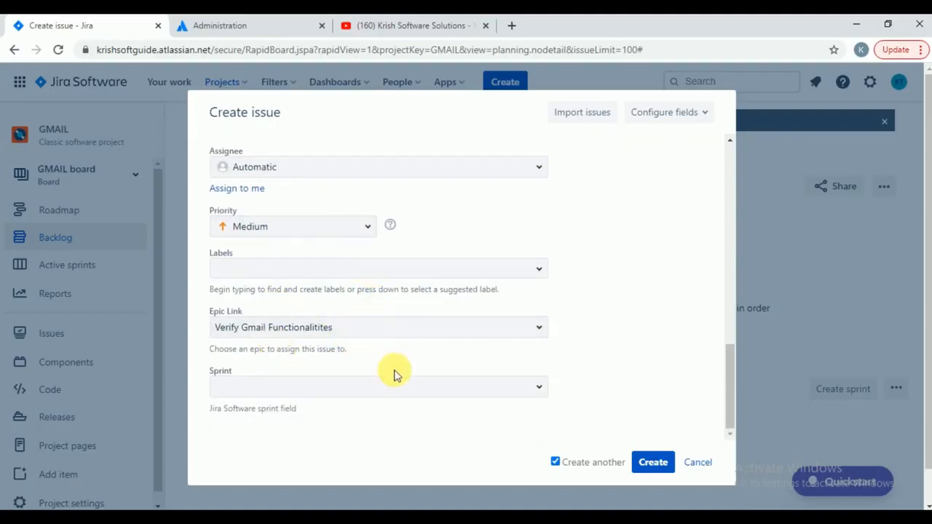
left_click(653, 466)
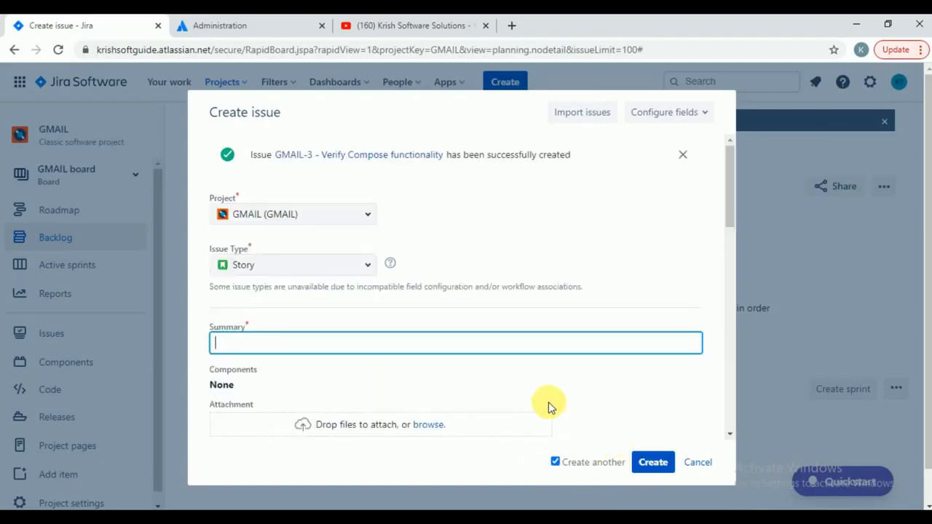
- Switch to the Agile workbook in Excel and copy the US_GM_003 summary "Verify Inbox functionality" for the next Jira story
key("alt+Tab")
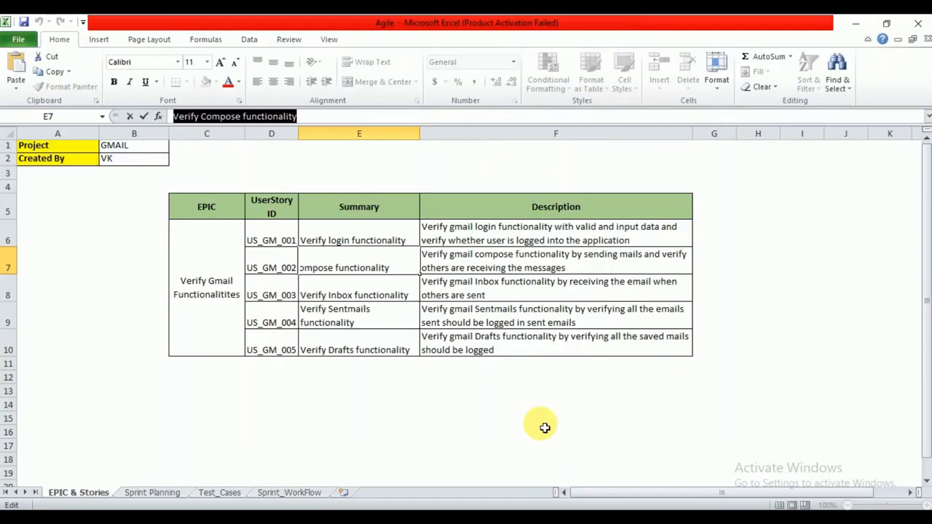
left_click(330, 290)
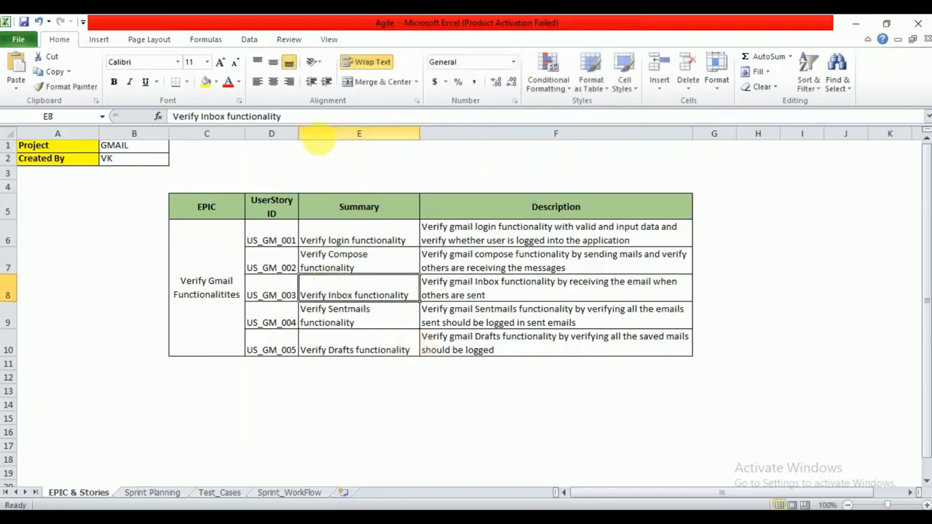
left_click_drag(295, 118, 129, 117)
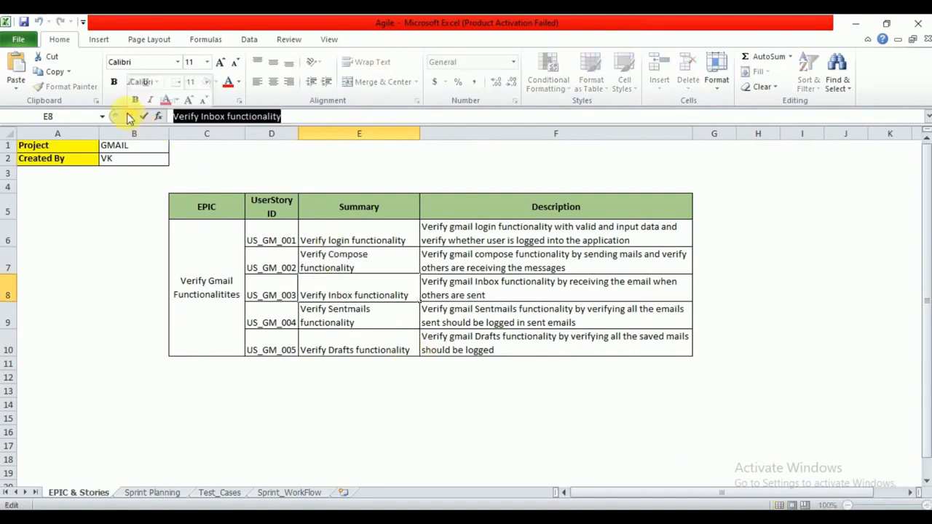
key("alt+Tab")
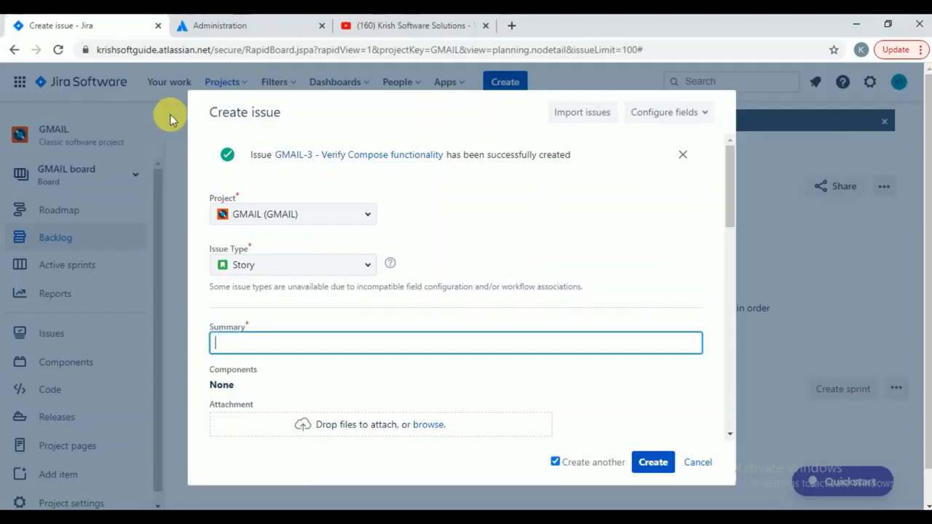
- Create the next story with "Verify Inbox functionality" pasted as both its summary and description
key("ctrl+v")
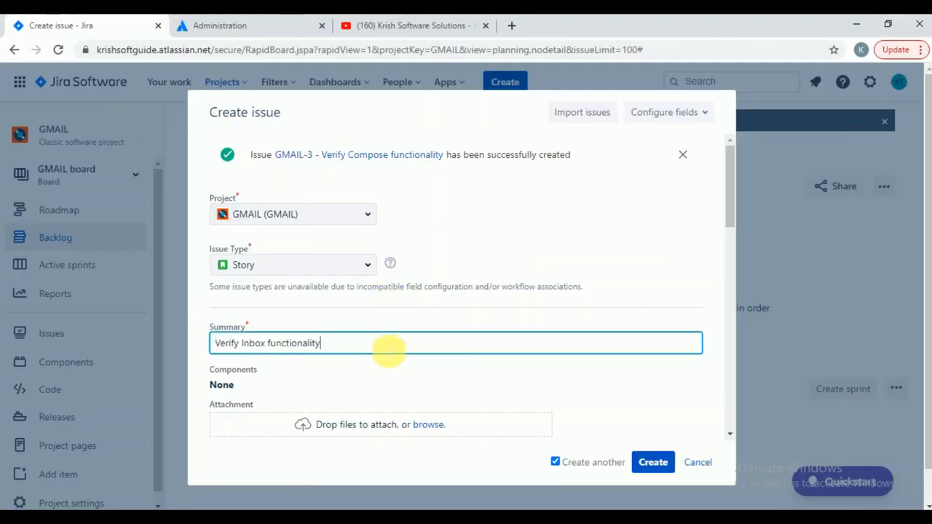
scroll(389, 351, "down", 3)
left_click(388, 351)
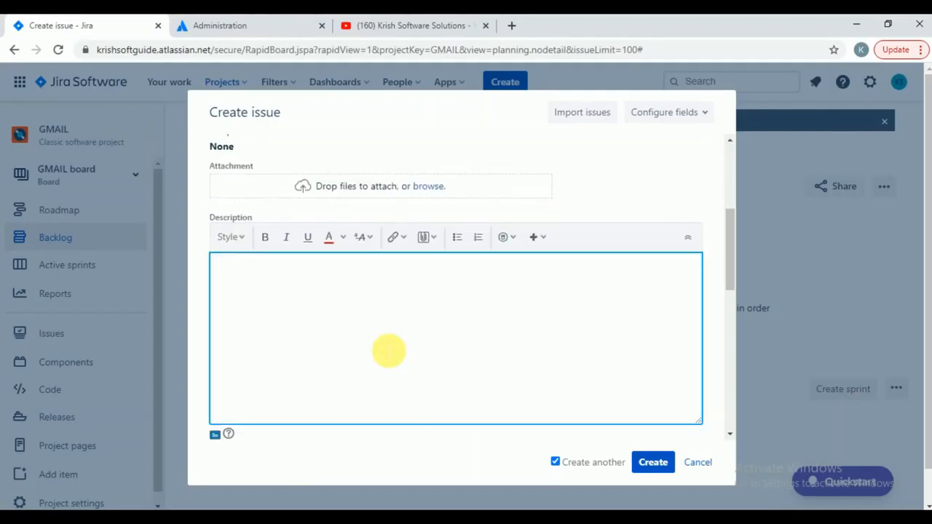
key("ctrl+v")
scroll(388, 351, "down", 10)
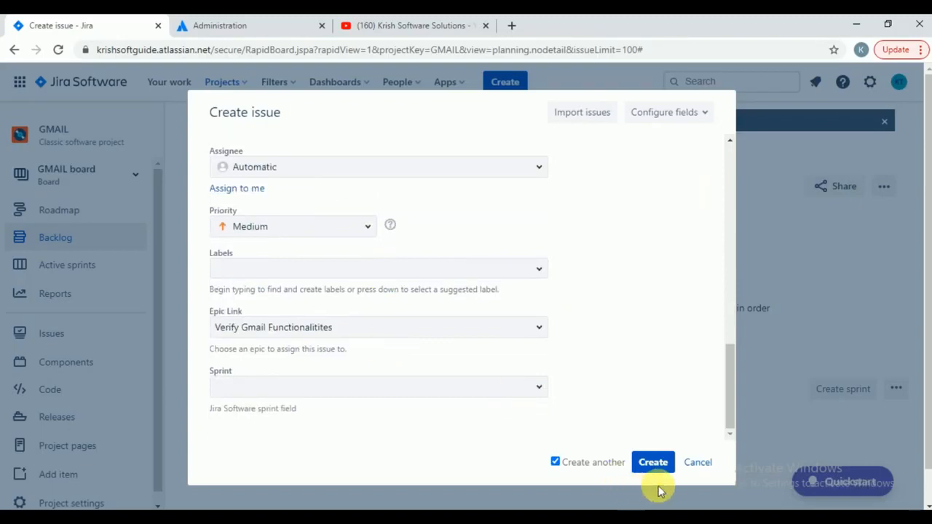
left_click(653, 463)
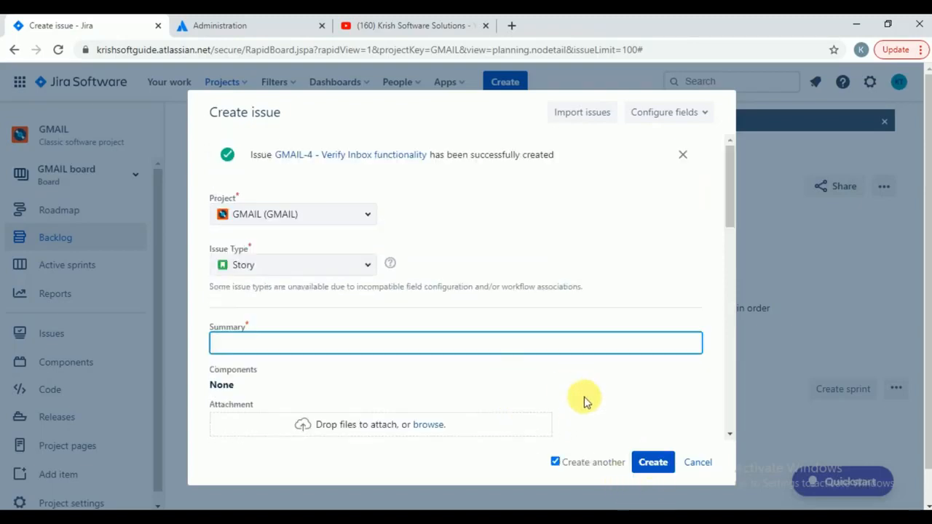
- Switch to the Agile workbook in Excel and copy the US_GM_004 summary "Verify Sentmails functionality" for the next Jira story
key("alt+Tab")
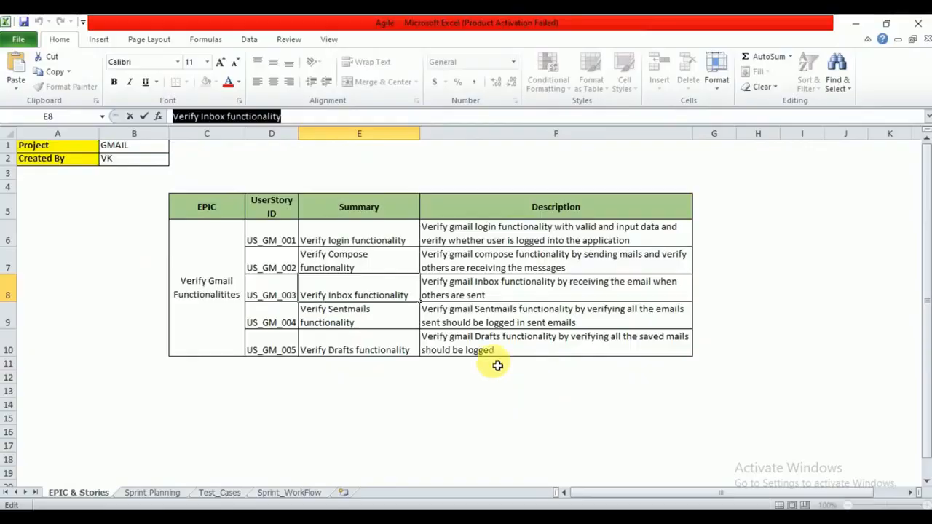
left_click(354, 316)
left_click_drag(313, 118, 125, 107)
key("ctrl+c")
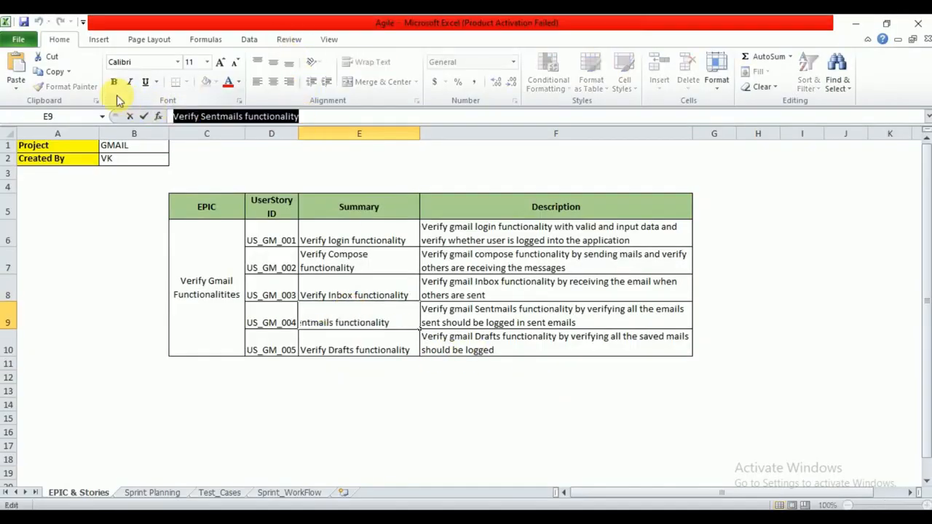
key("alt+Tab")
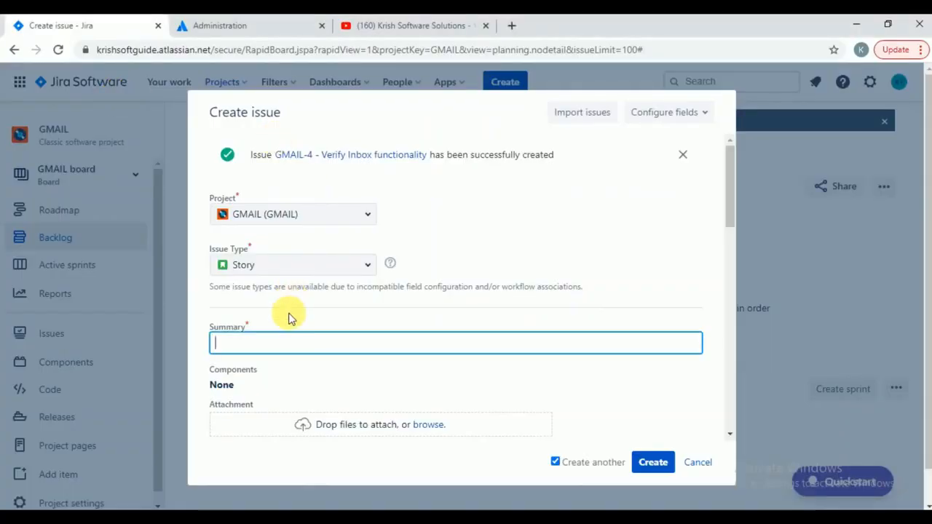
- Create the next story with "Verify Sentmails functionality" pasted as both its summary and description
key("ctrl+v")
scroll(289, 316, "down", 3)
left_click(294, 319)
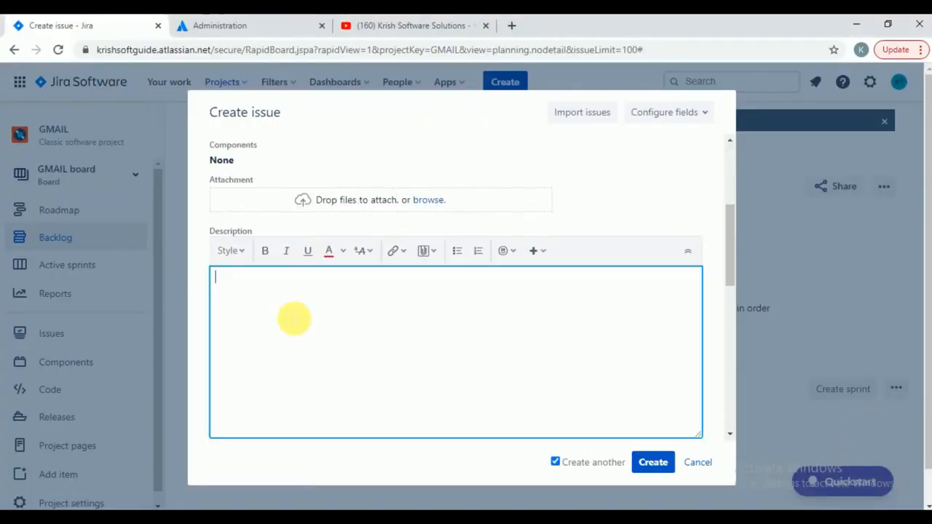
key("ctrl+v")
scroll(294, 318, "down", 6)
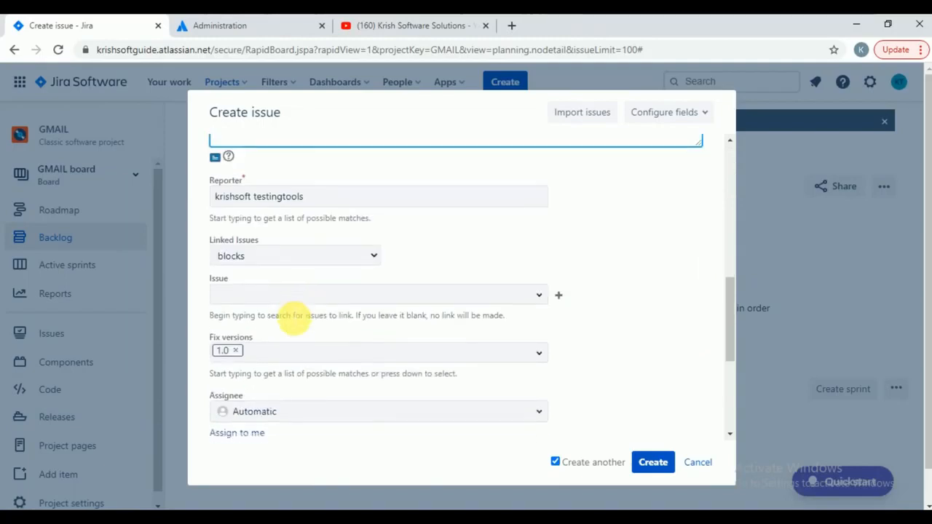
scroll(294, 318, "down", 2)
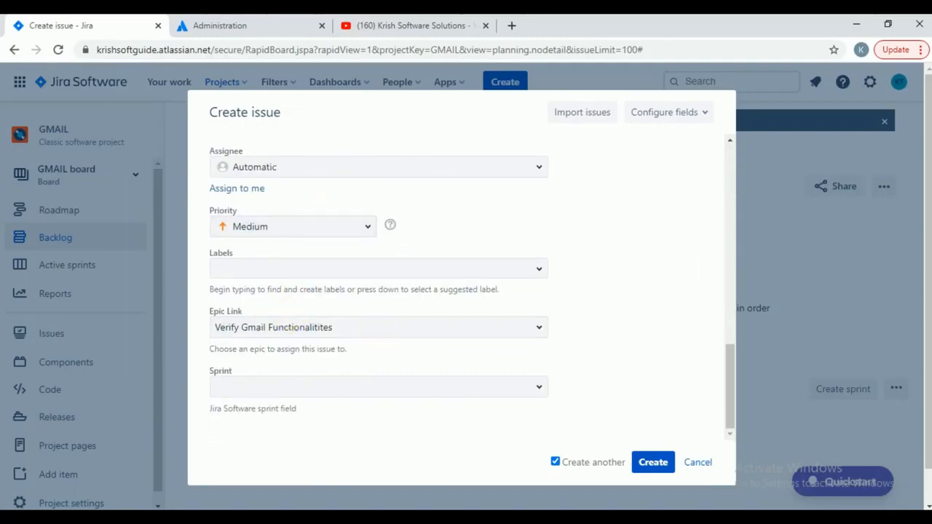
left_click(652, 466)
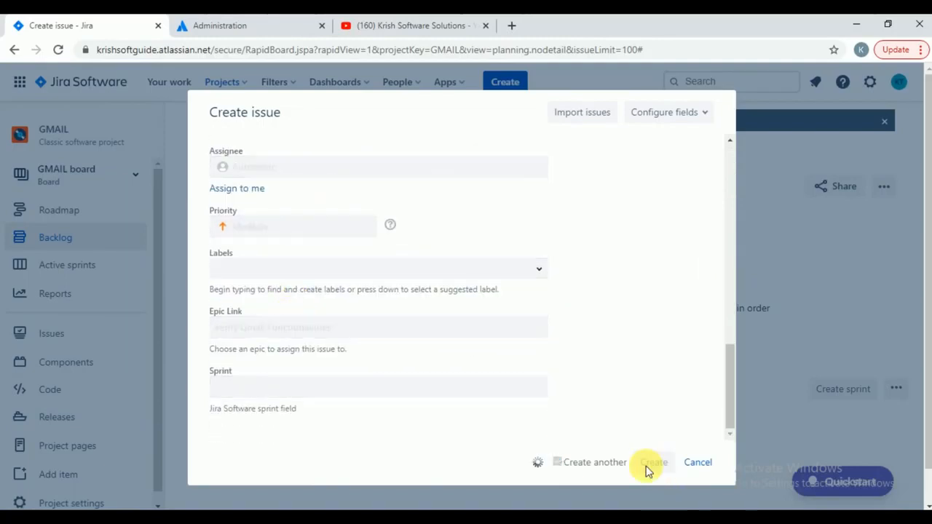
- Switch to the Agile workbook in Excel and copy the US_GM_005 summary "Verify Drafts functionality" for the last Jira story
key("alt+Tab")
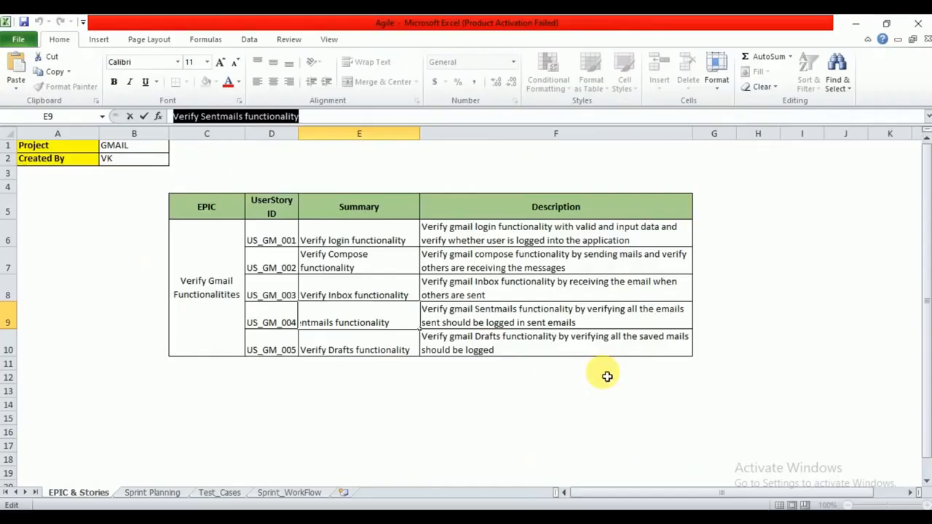
left_click(346, 354)
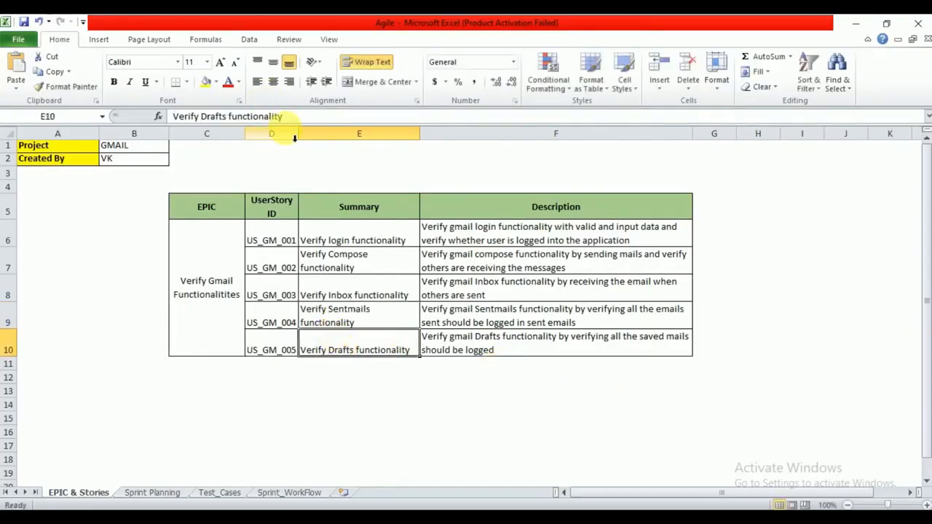
left_click_drag(285, 116, 172, 117)
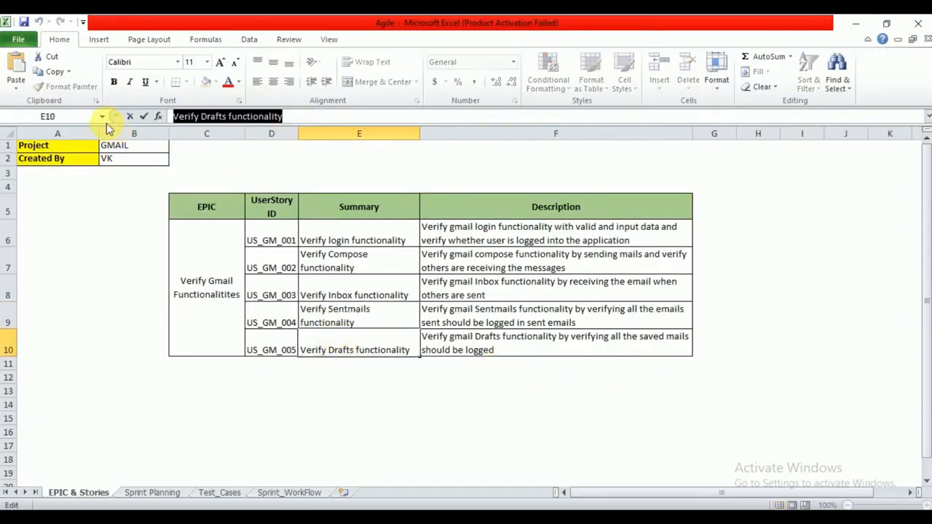
key("alt+Tab")
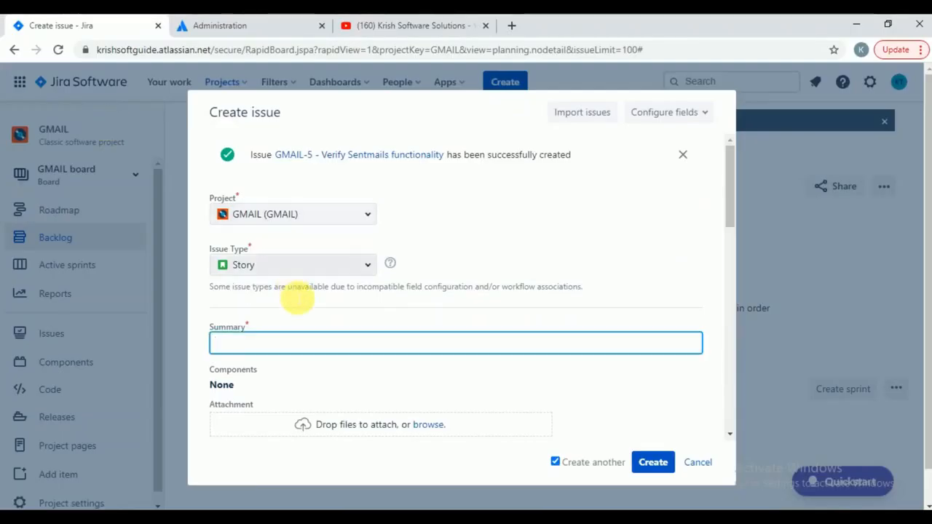
- Paste "Verify Drafts functionality" as summary and description, turn off creating another issue, and create the story
key("ctrl+v")
key("Tab")
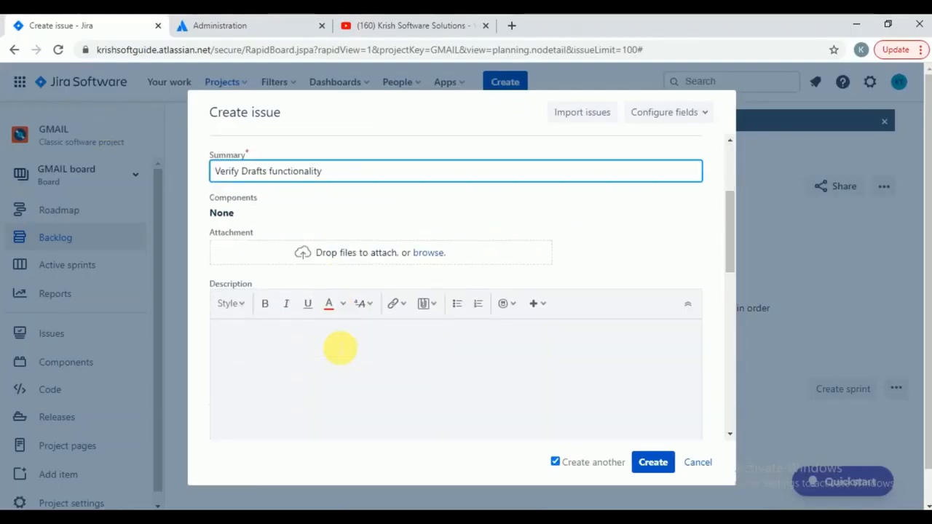
key("ctrl+v")
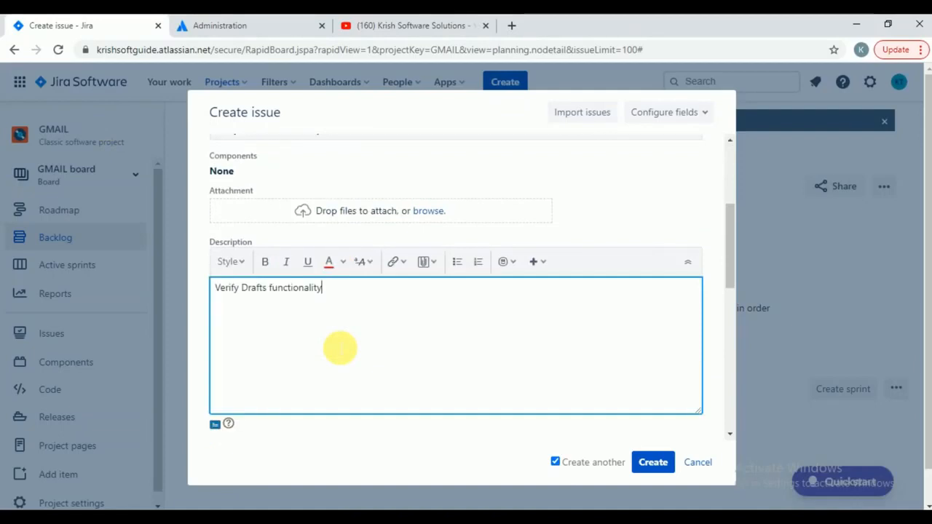
scroll(338, 348, "down", 10)
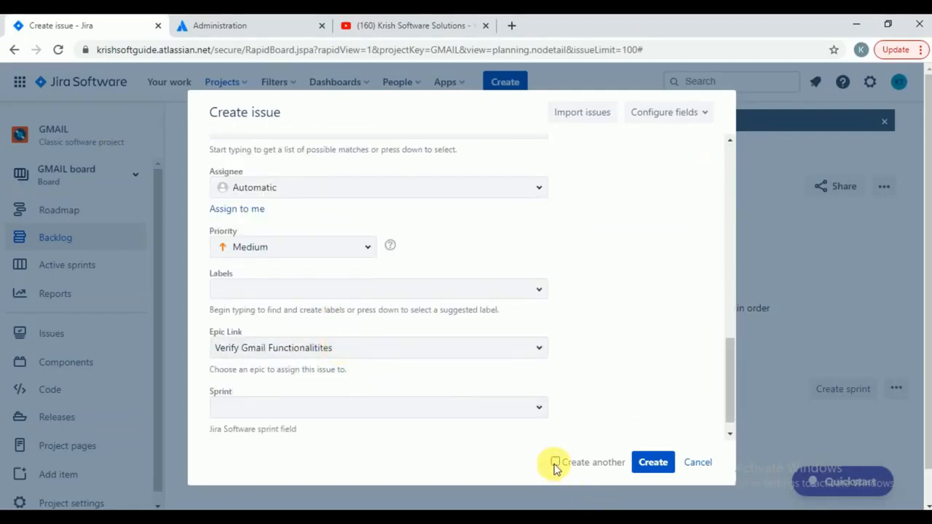
left_click(654, 463)
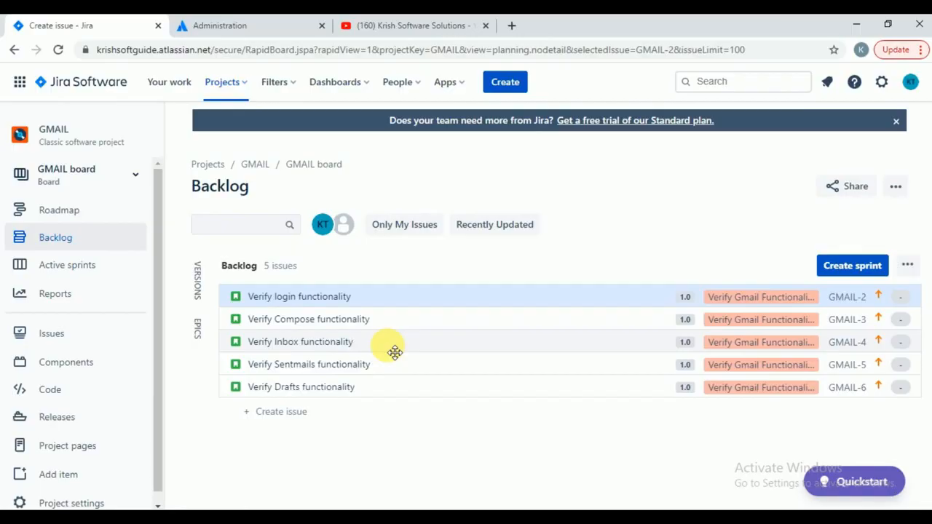
- Review the JIRA Tasks notes in Notepad, highlighting Create Project through Create EPIC and Stories, and return to the Agile workbook
key("alt+Tab")
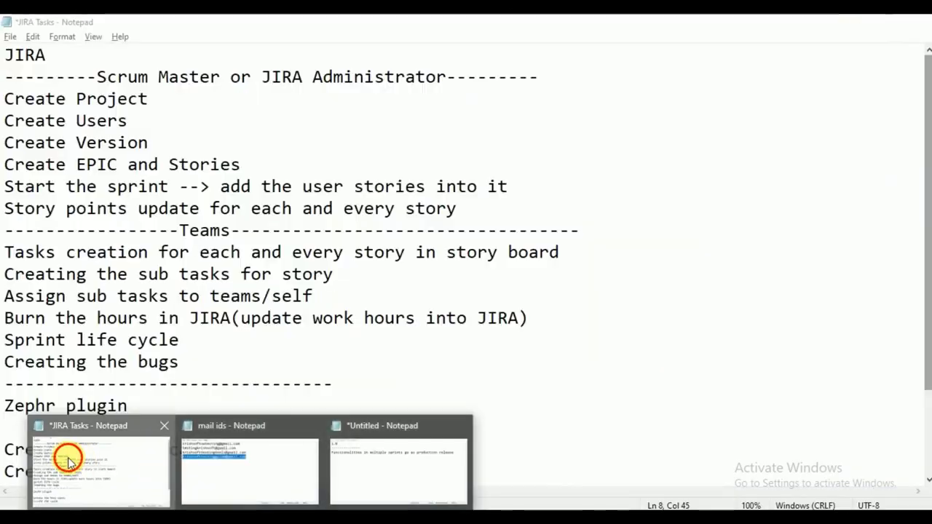
left_click(67, 455)
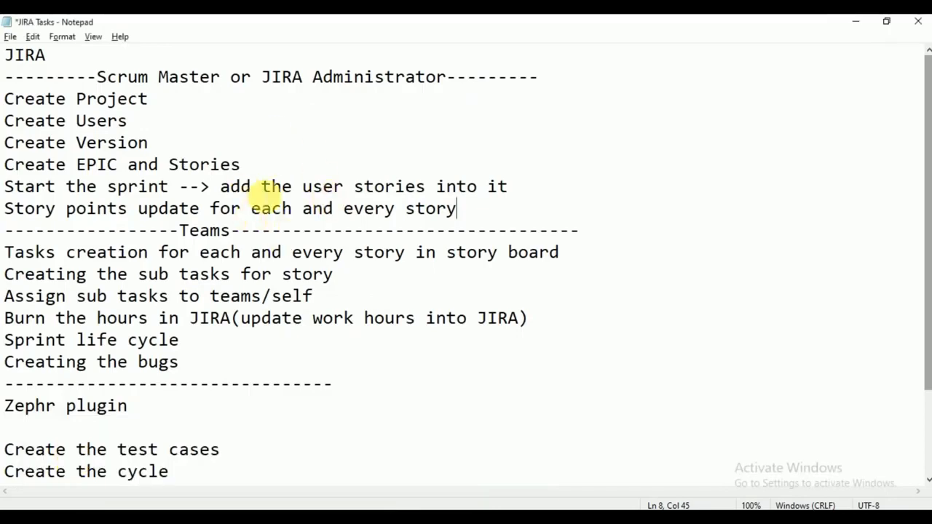
left_click_drag(240, 164, 5, 109)
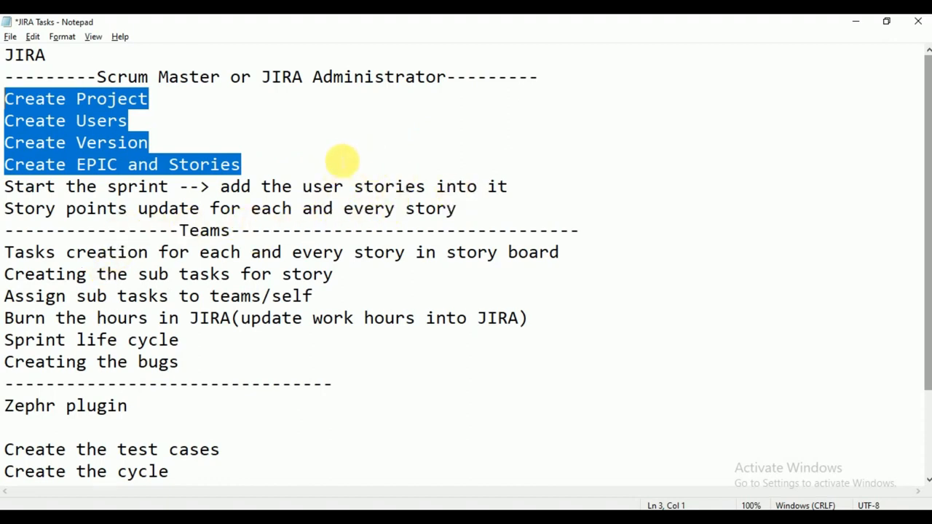
key("alt+Tab")
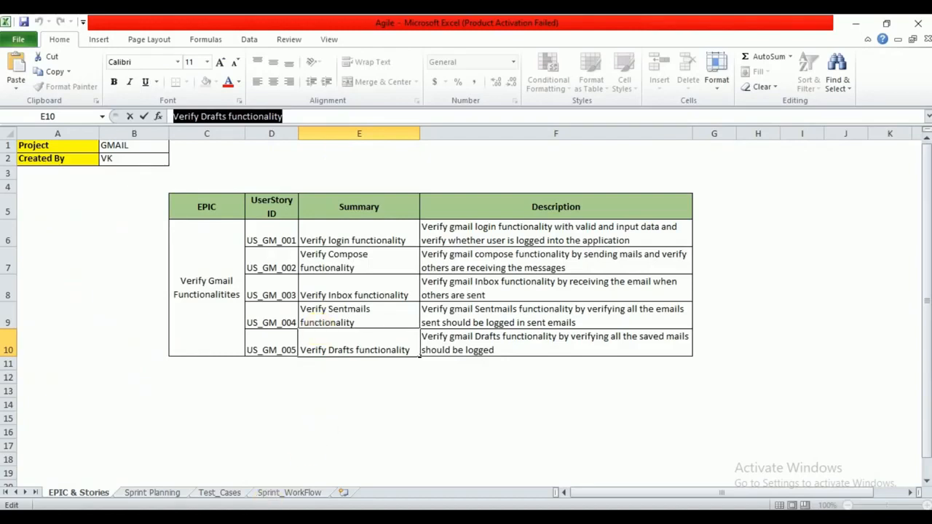
- Switch to the Jira window in Chrome and review the user stories in the GMAIL backlog
left_click(332, 516)
mouse_move(590, 452)
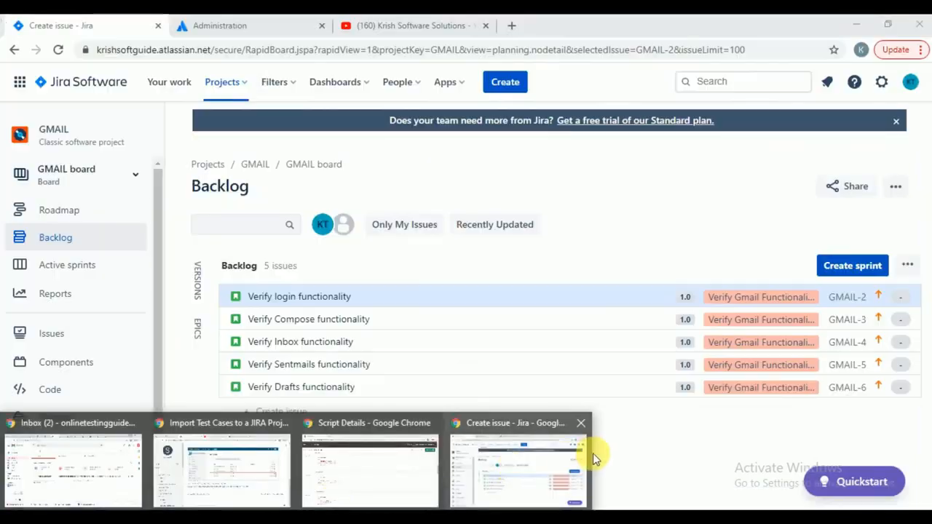
left_click(516, 460)
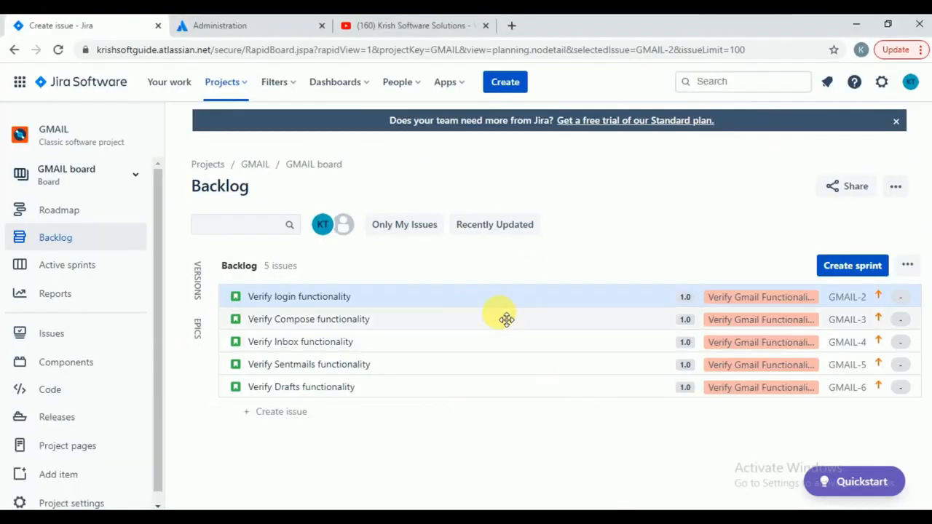
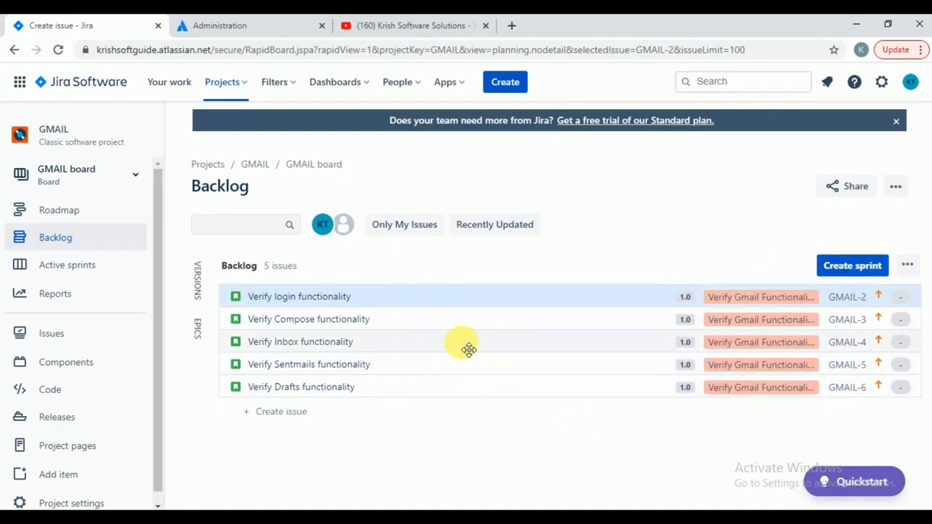
- Switch to the Agile workbook in Excel and review the story points and sprint assignments on the Sprint Planning sheet
key("alt+Tab")
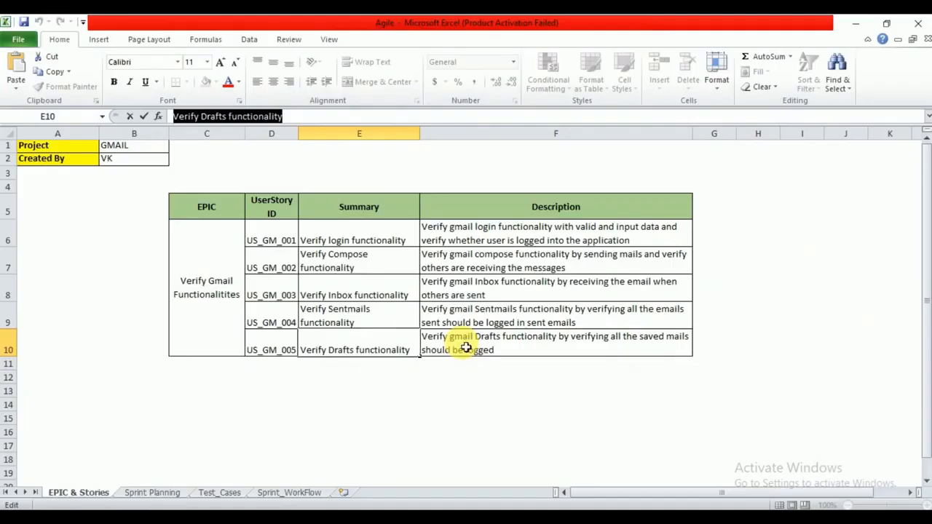
left_click(151, 494)
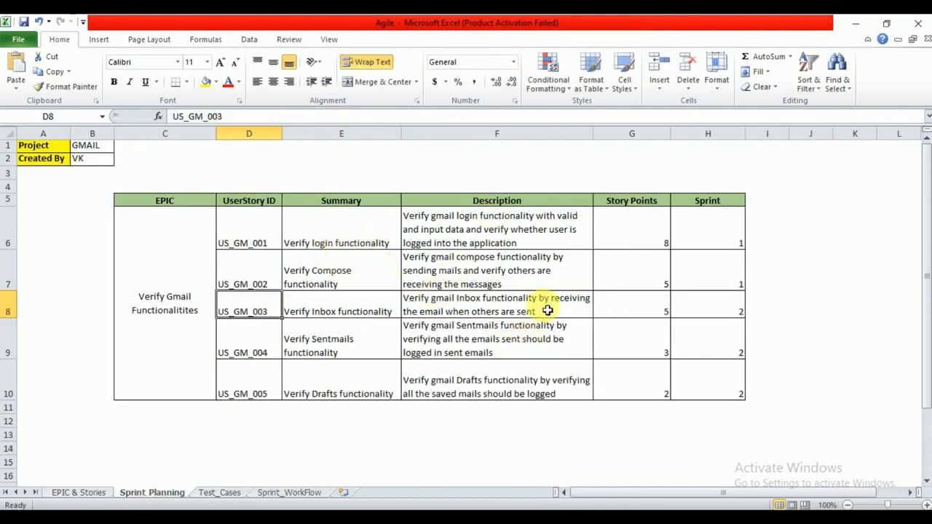
left_click(629, 239)
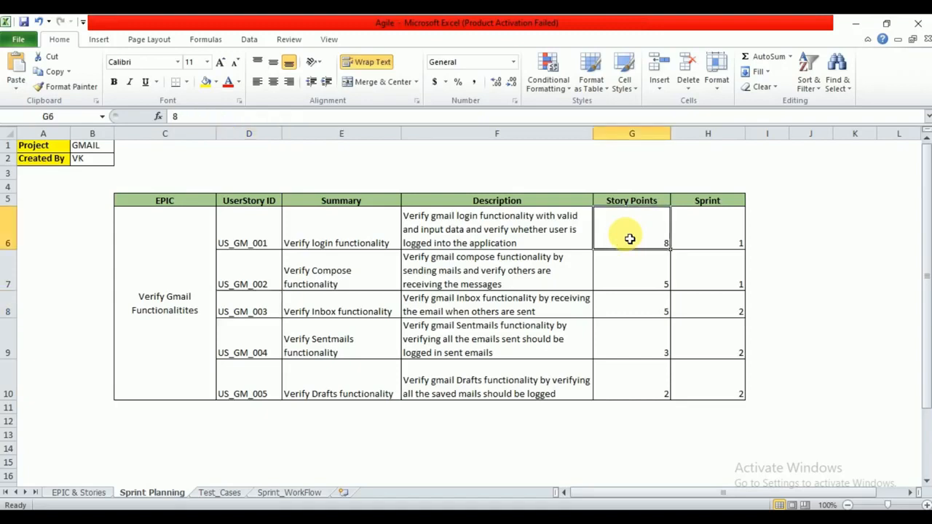
left_click(637, 277)
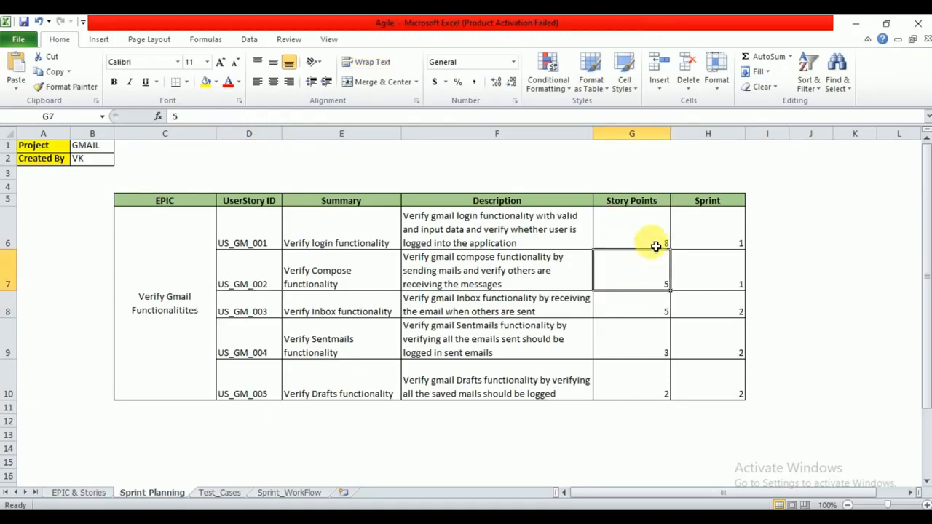
right_click(653, 243)
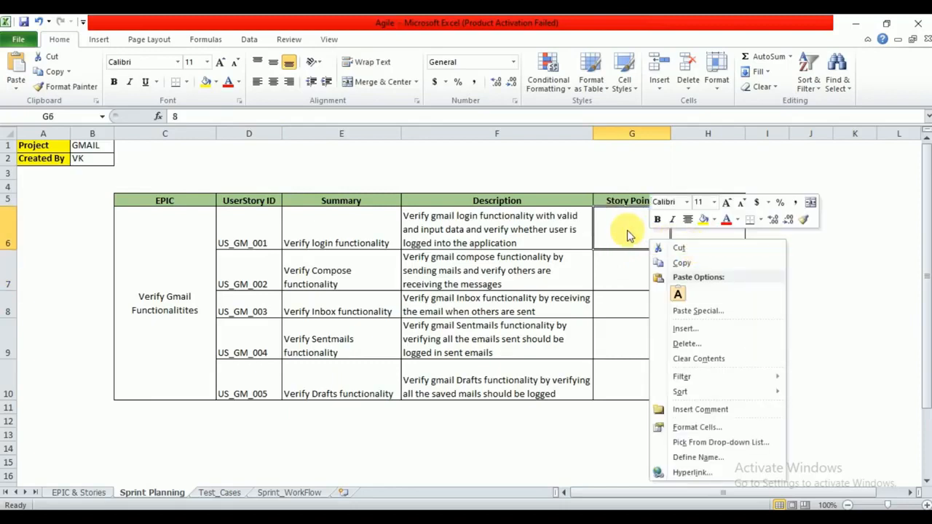
left_click(631, 234)
left_click(699, 290)
right_click(702, 284)
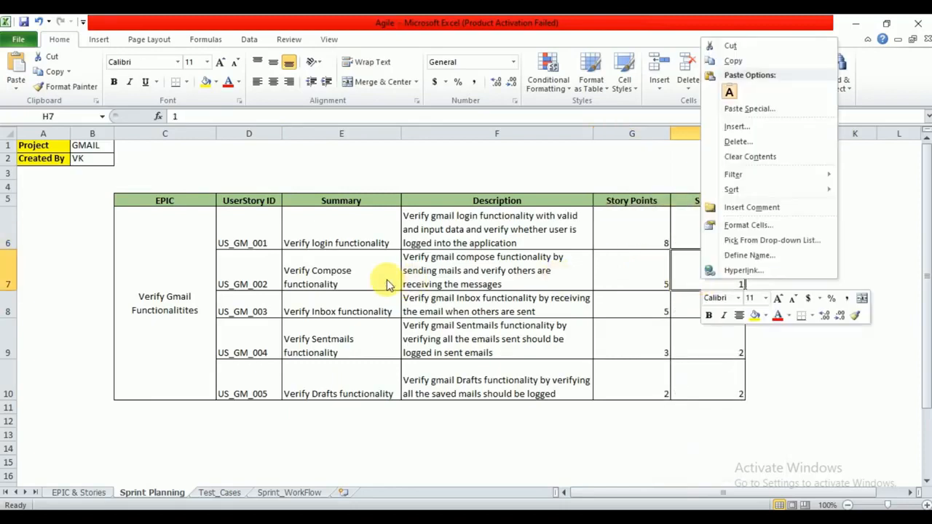
left_click(597, 250)
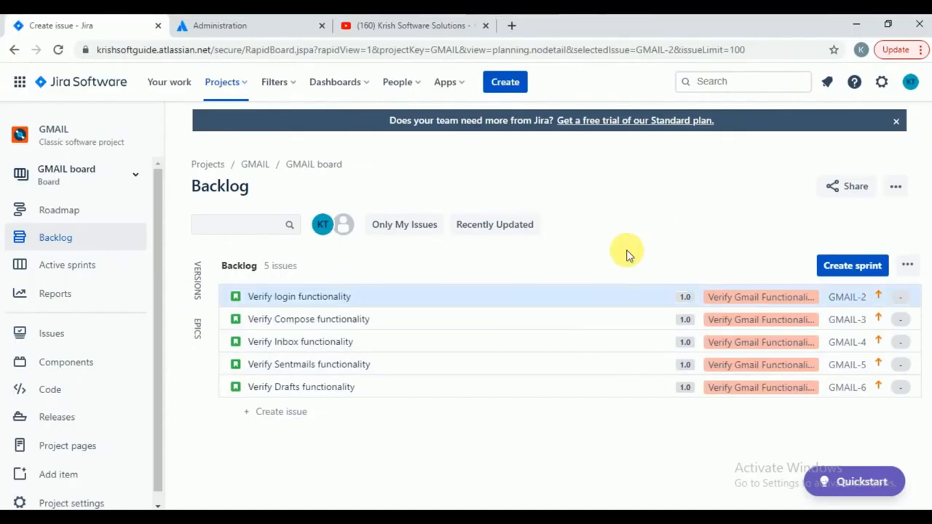
- Switch back to the Jira backlog and create a new sprint for the GMAIL project
left_click(853, 266)
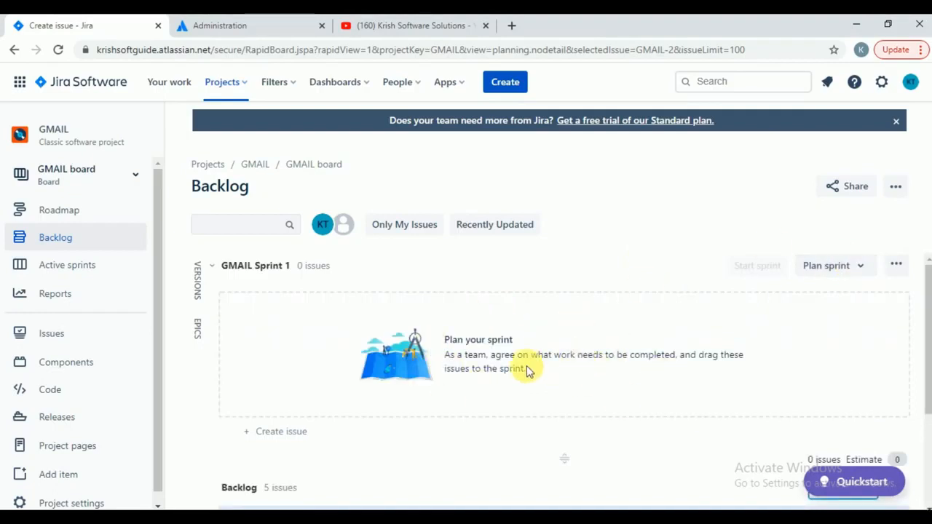
scroll(487, 368, "down", 2)
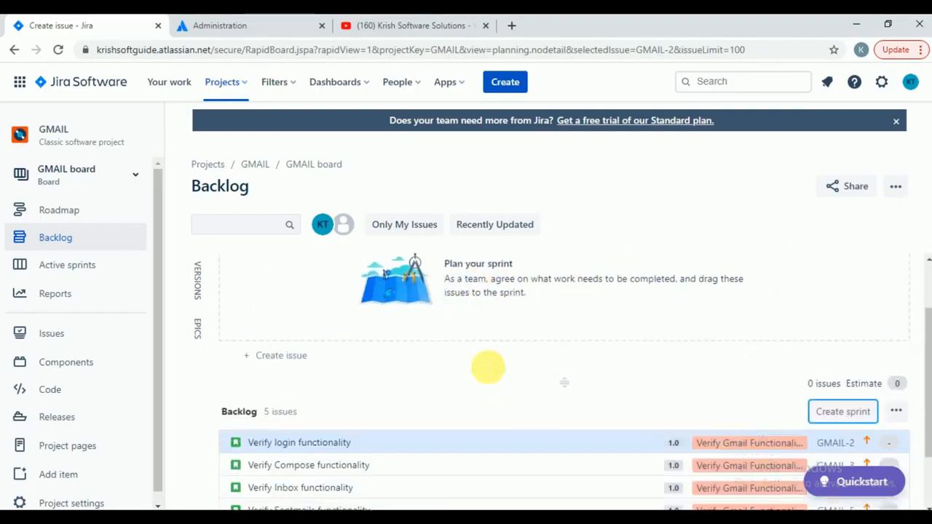
scroll(487, 368, "up", 2)
scroll(480, 374, "down", 2)
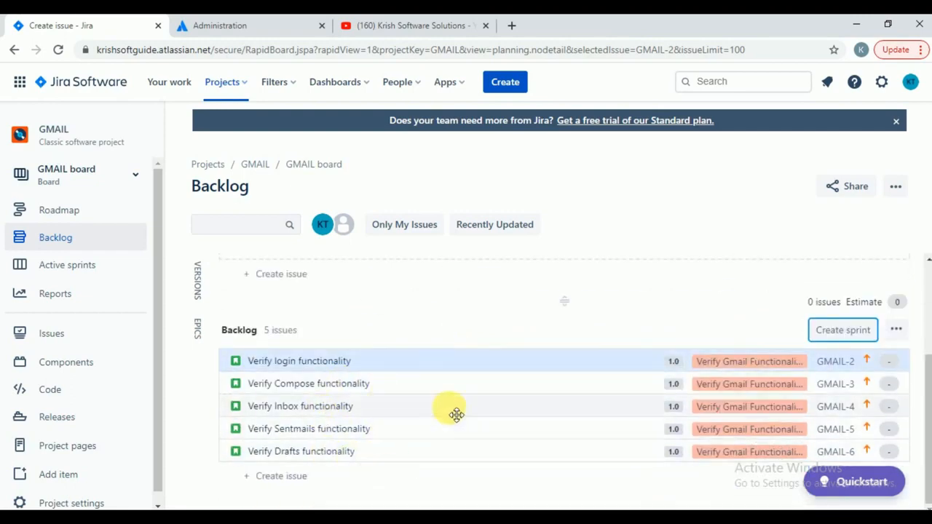
- Consult the Sprint Planning sheet in Excel and move the Verify login and Verify Compose functionality stories into GMAIL Sprint 1 in Jira
key("alt+Tab")
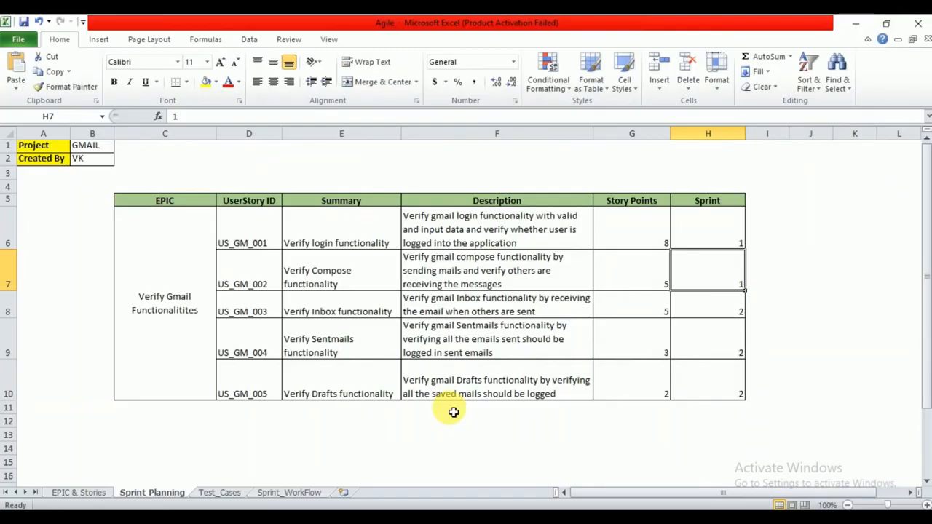
left_click(488, 232)
left_click(342, 240)
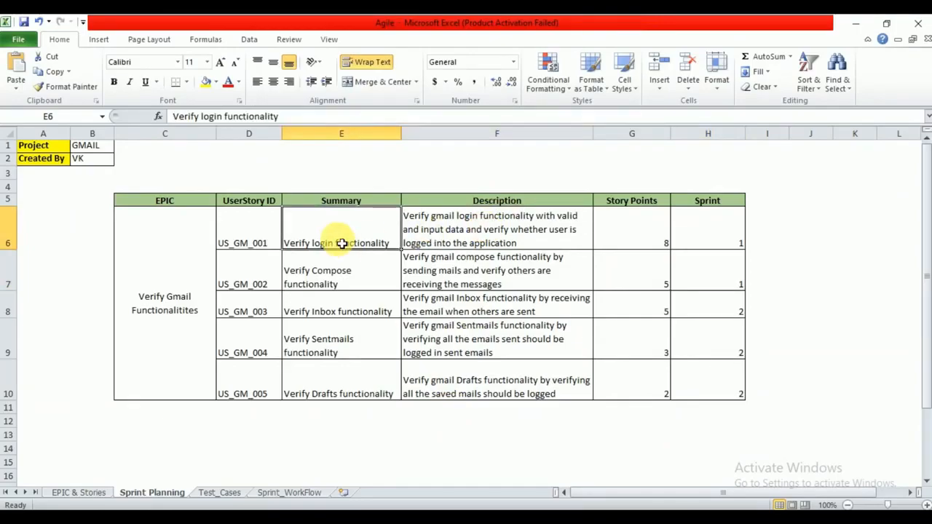
key("alt+Tab")
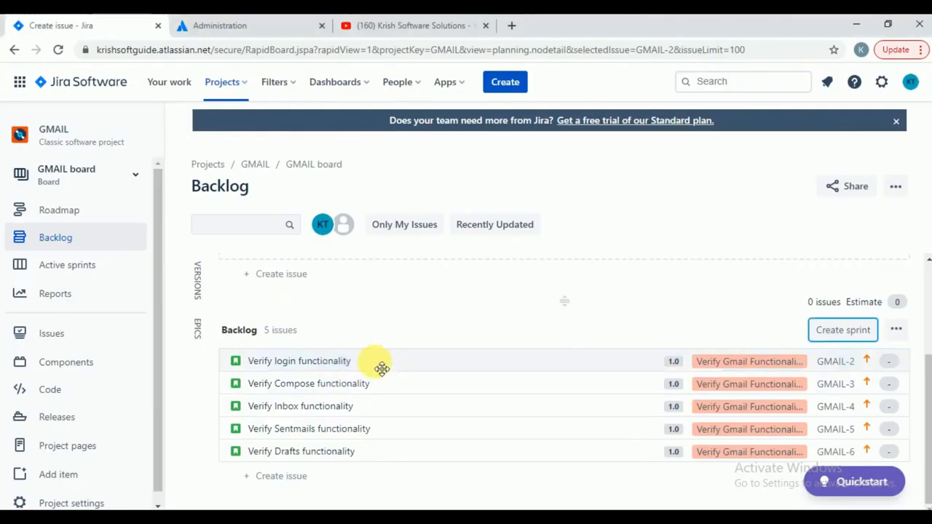
left_click_drag(383, 368, 374, 318)
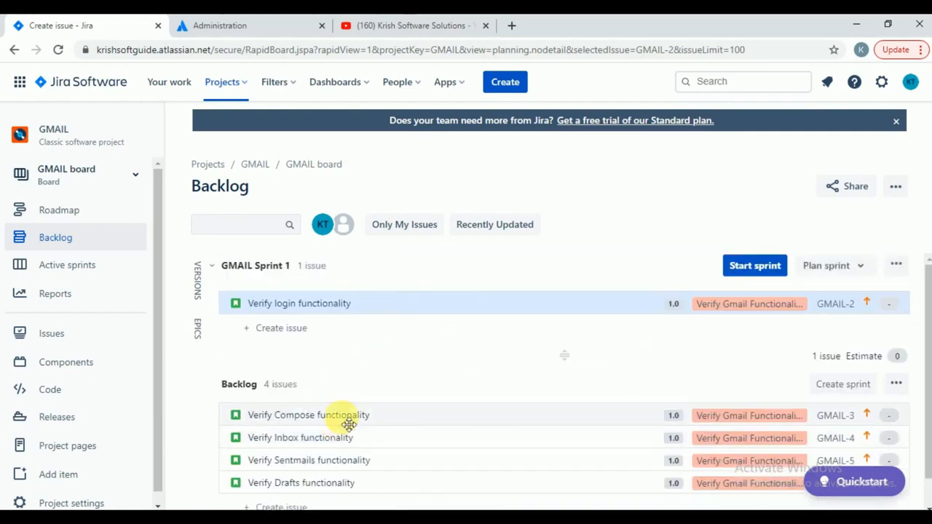
left_click_drag(348, 420, 341, 328)
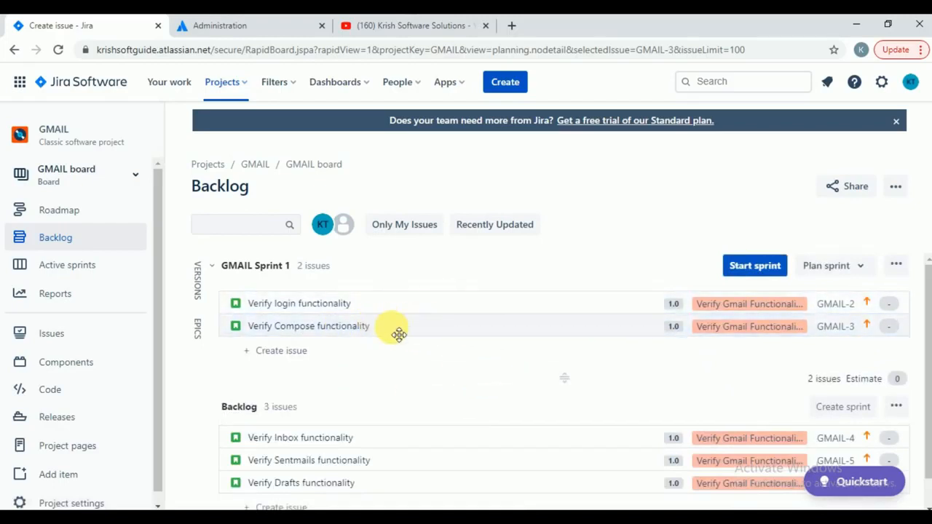
left_click(422, 320)
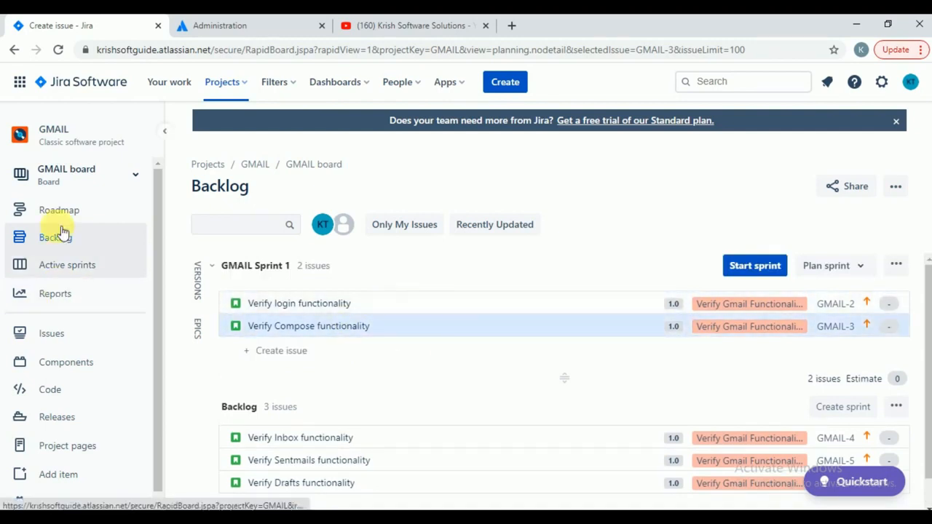
- Open the GMAIL board to check its active sprints and return to the backlog
left_click(64, 178)
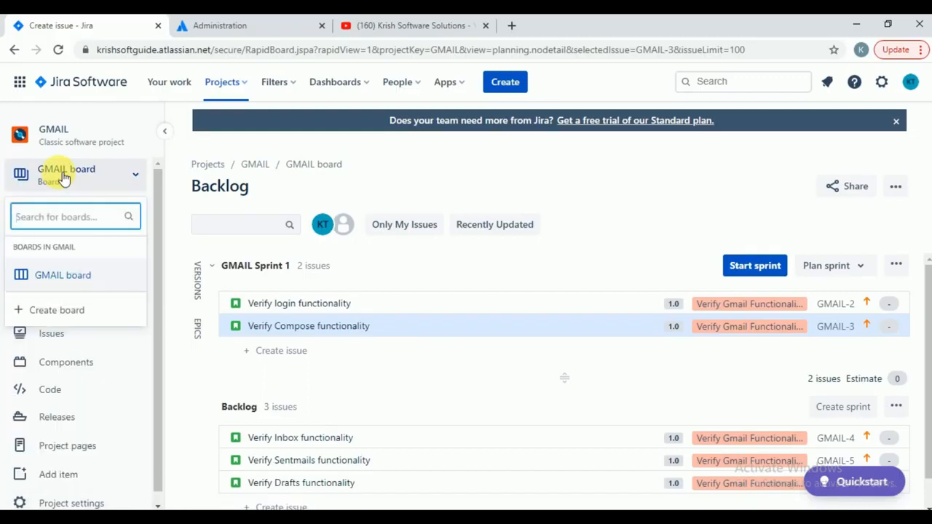
left_click(65, 288)
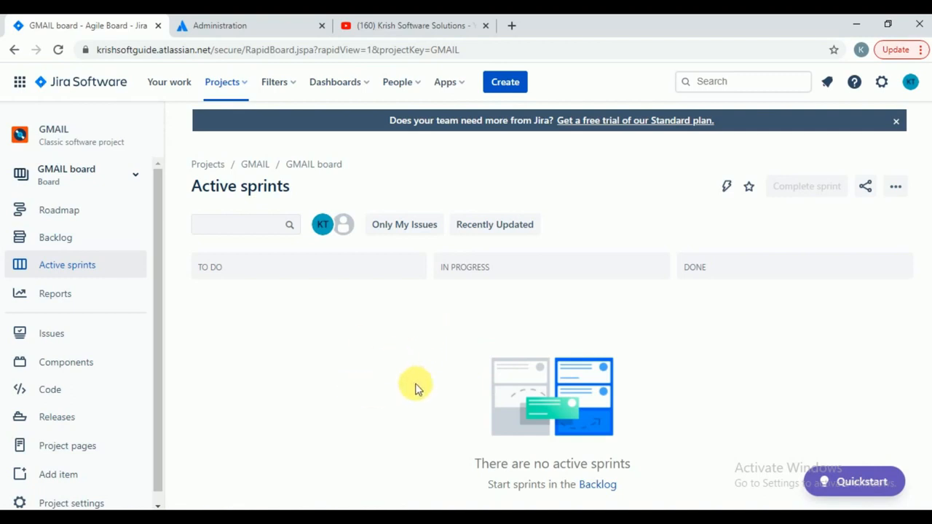
left_click(14, 51)
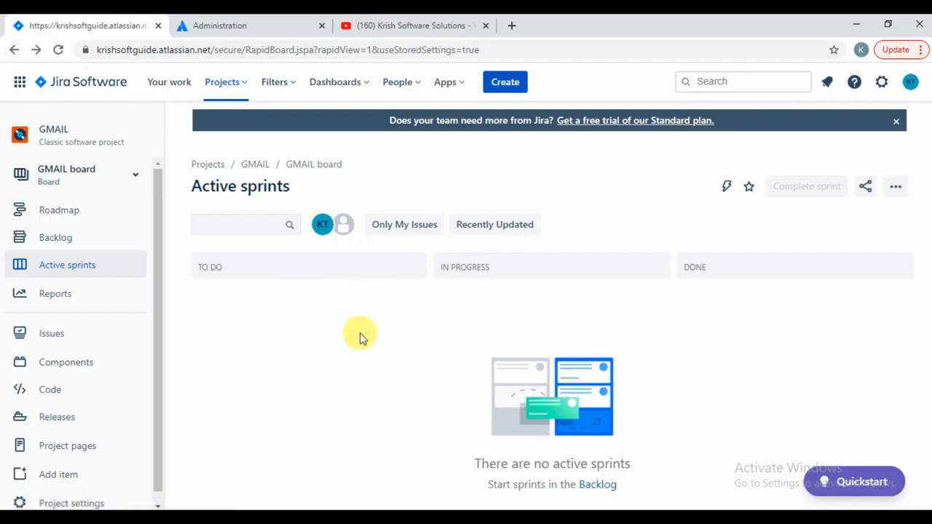
left_click(56, 239)
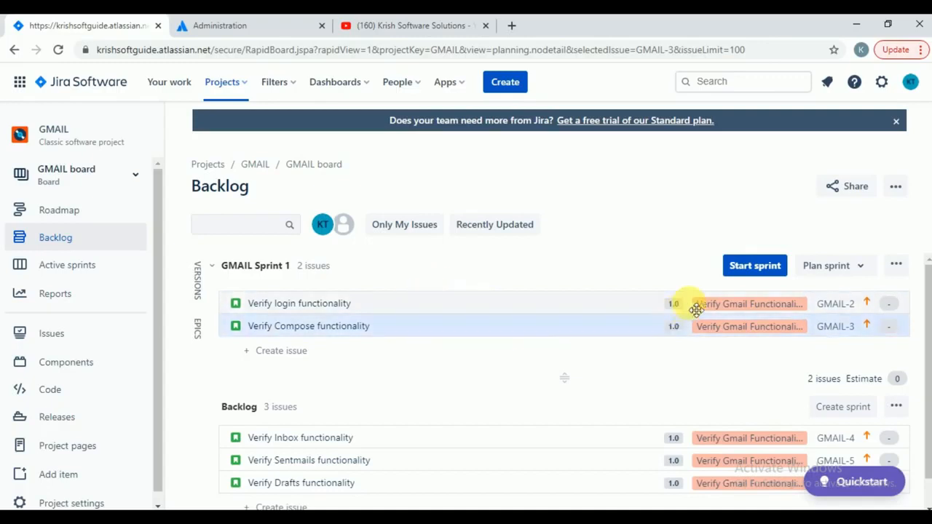
- Start GMAIL Sprint 1 with a duration of 2 weeks, leaving the sprint goal empty
left_click(754, 267)
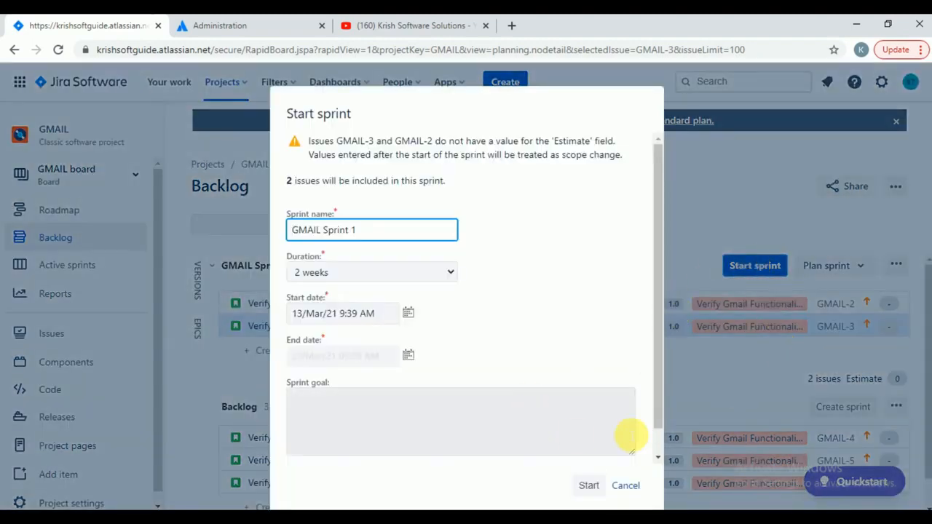
left_click(376, 274)
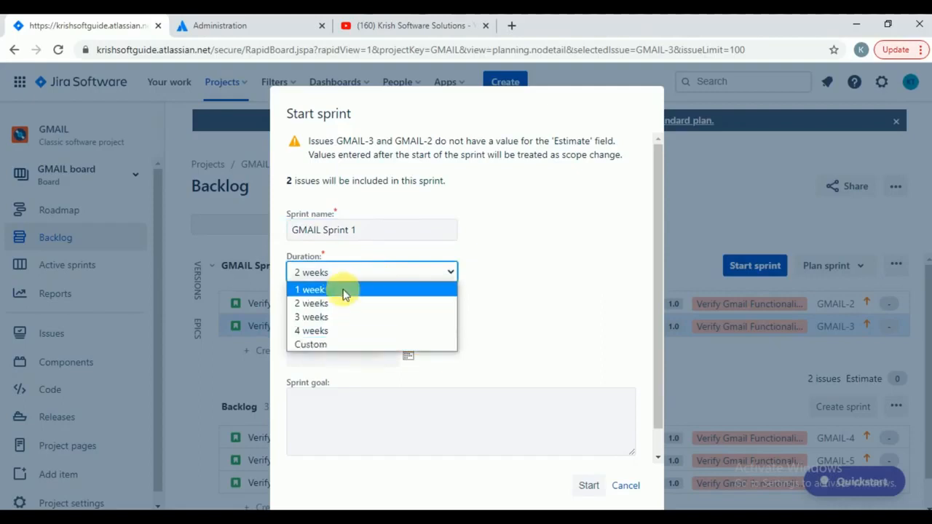
left_click(369, 303)
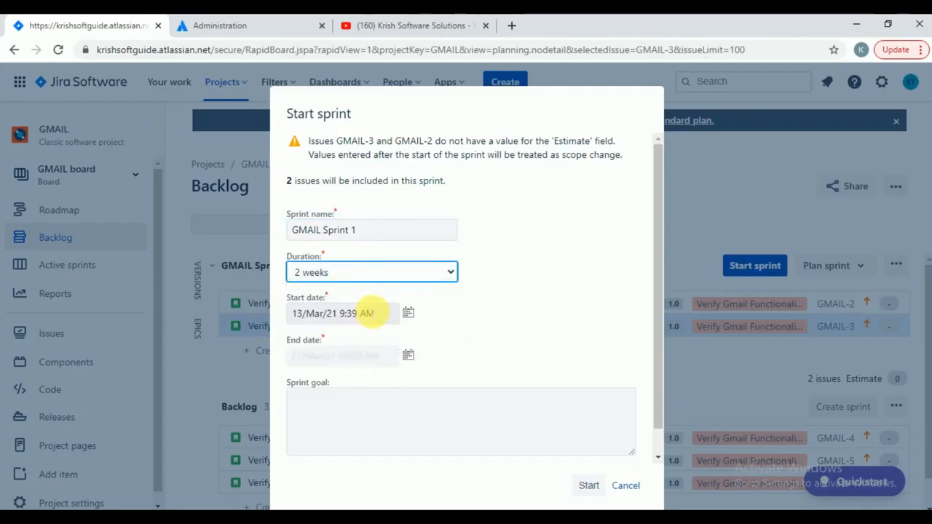
scroll(476, 319, "down", 1)
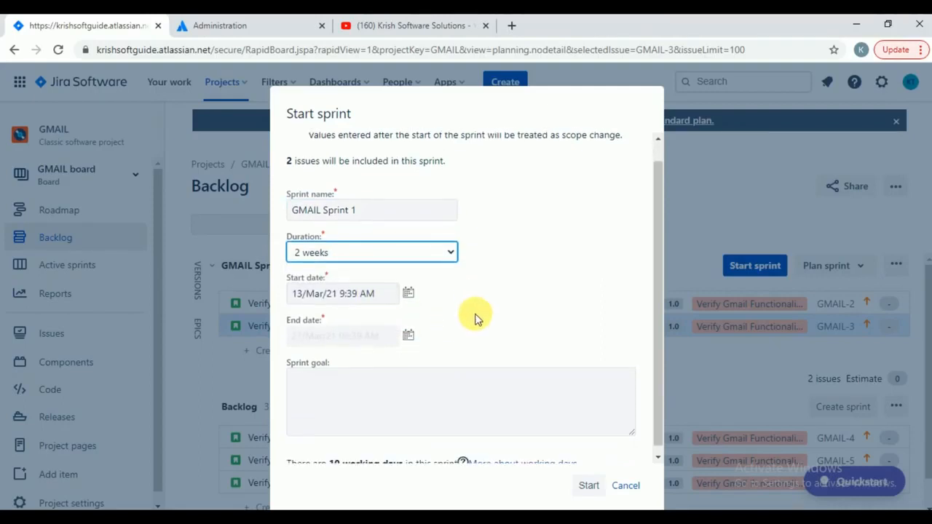
scroll(475, 319, "up", 1)
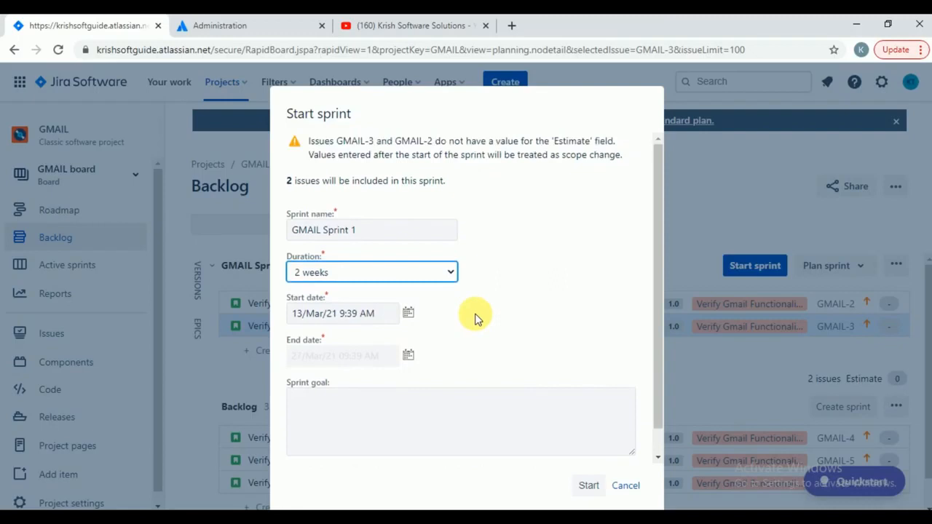
scroll(476, 318, "down", 1)
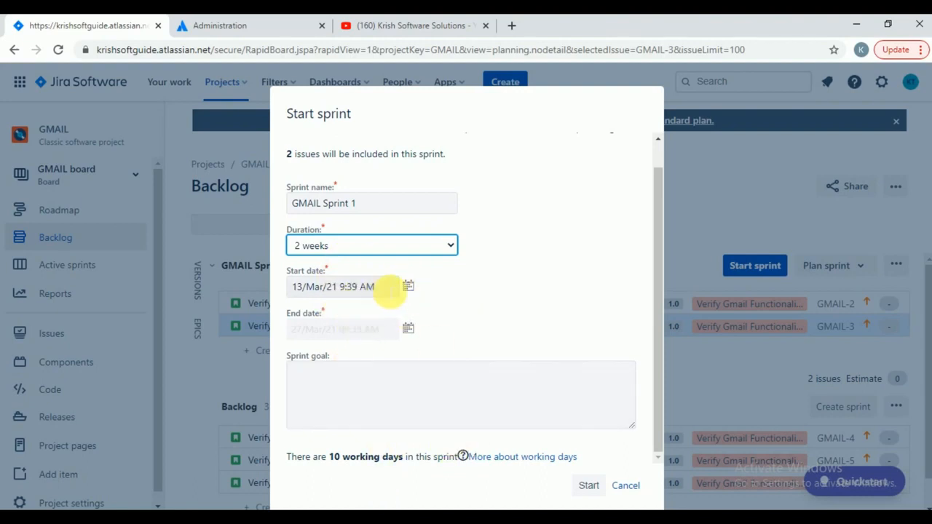
left_click(393, 401)
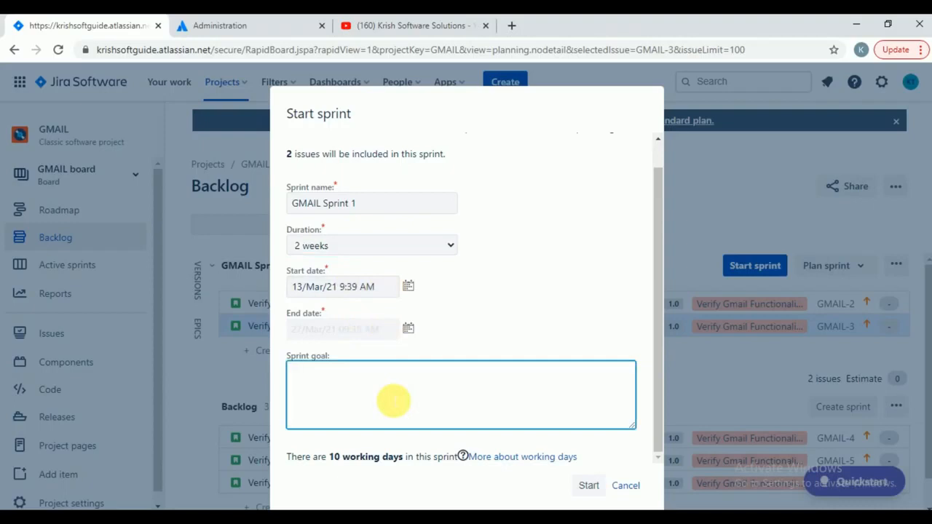
left_click(591, 487)
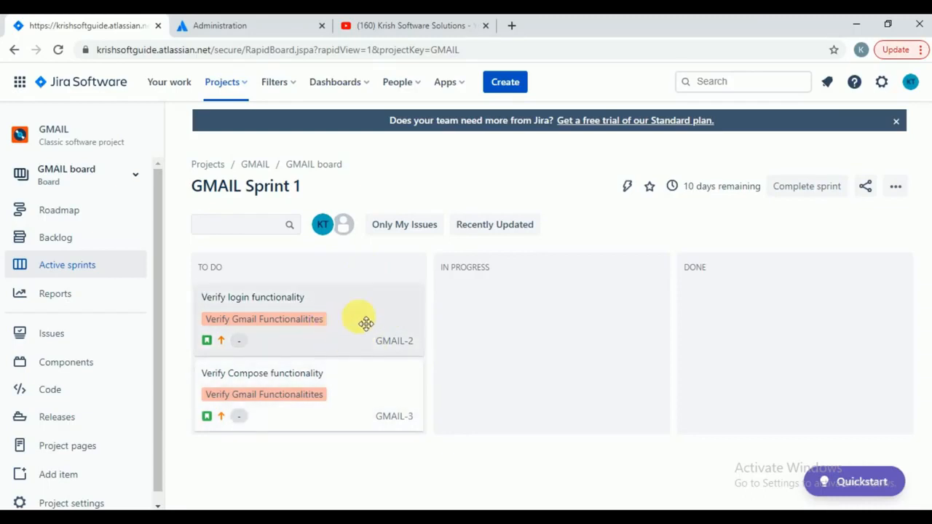
- View the active sprint, highlight "add the user stories into it" in the JIRA Tasks notes in Notepad, and return to the Agile workbook
left_click(82, 268)
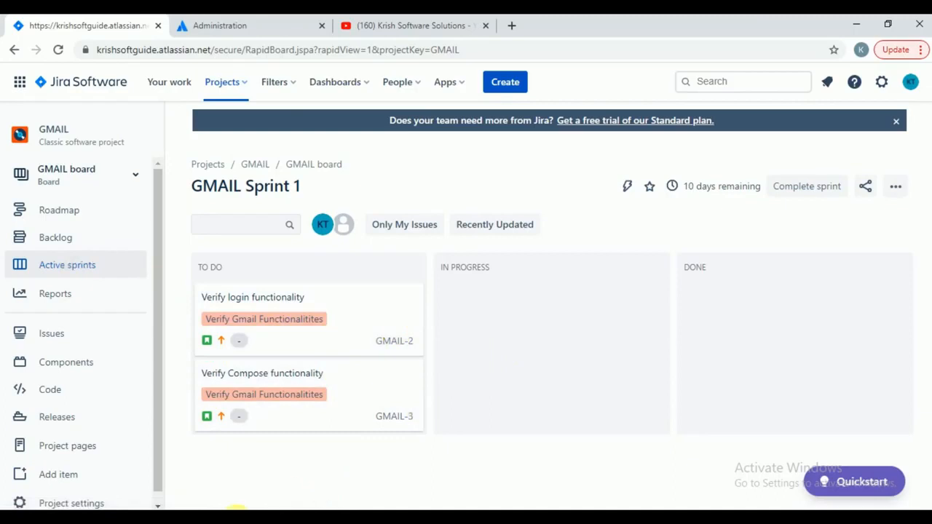
mouse_move(249, 509)
left_click(117, 469)
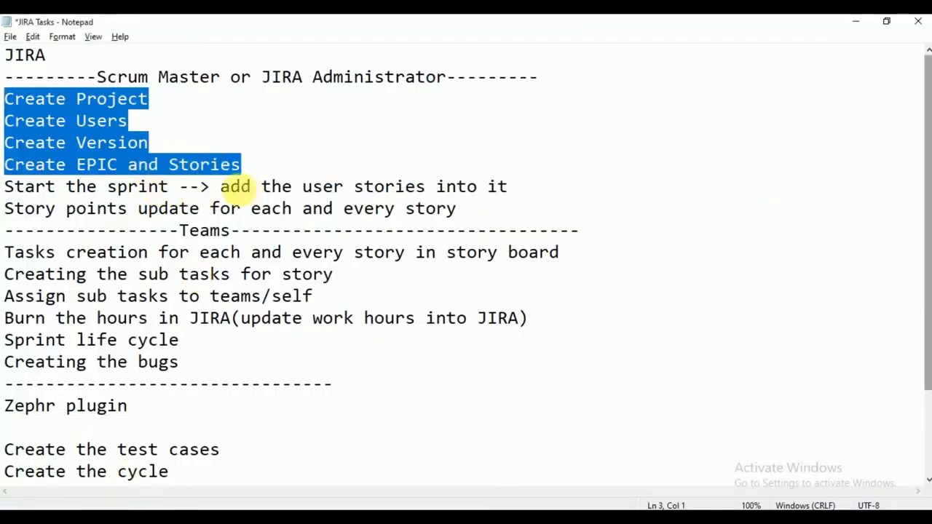
left_click_drag(222, 186, 501, 186)
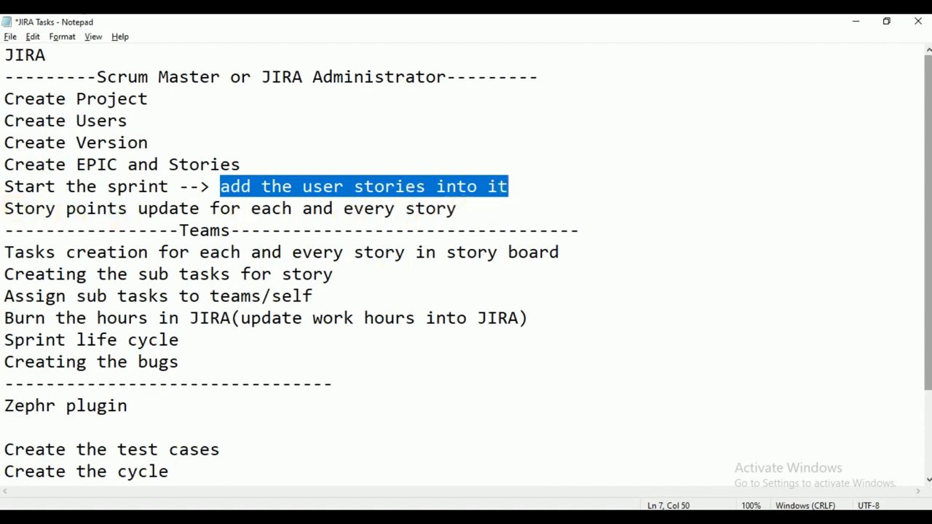
key("alt+Tab")
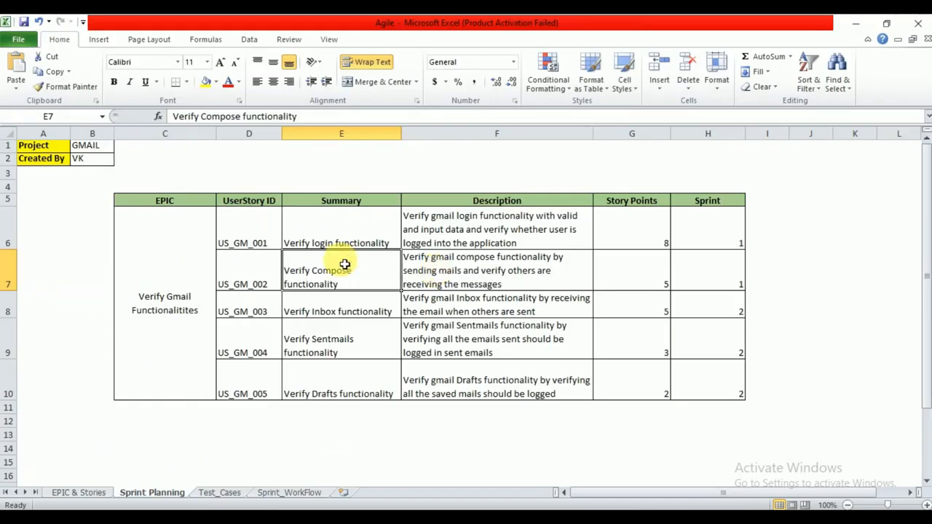
- Check the Verify login functionality estimate in the Sprint Planning sheet and set that story's story points to 8 in Jira
left_click(331, 244)
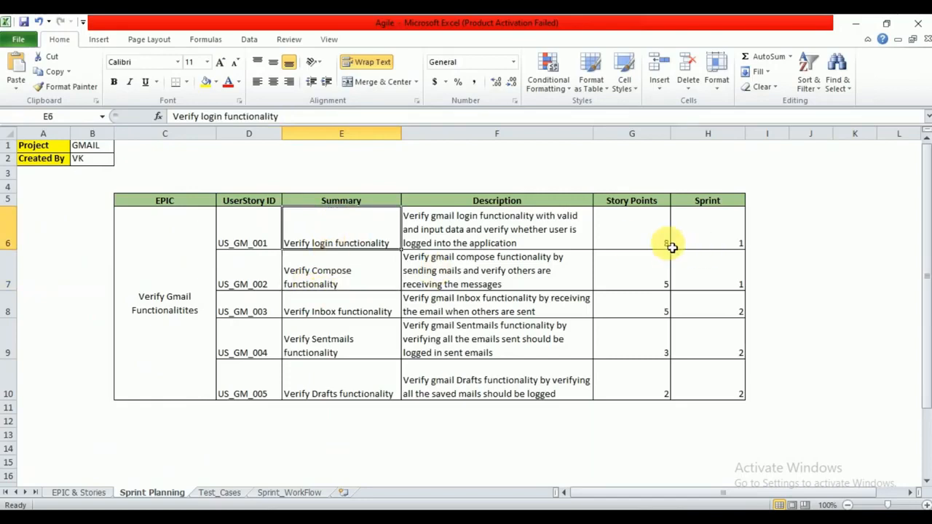
left_click(650, 238)
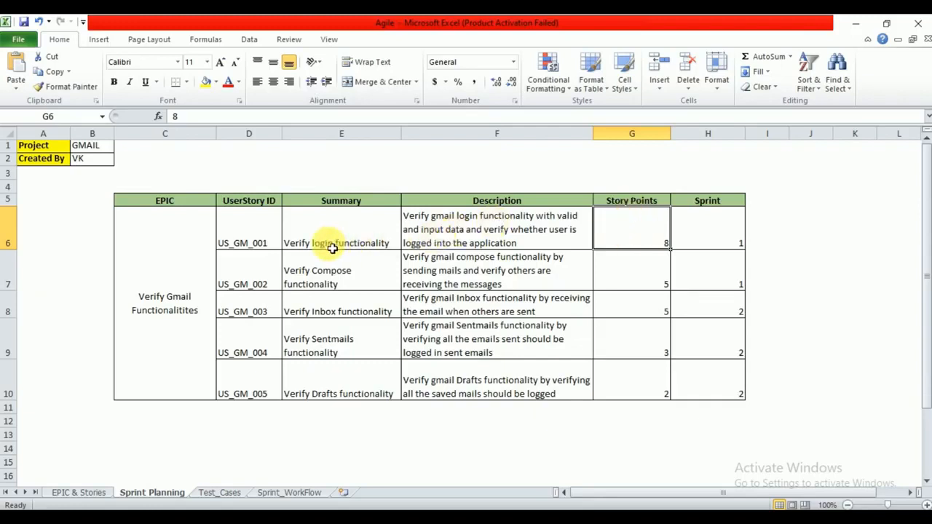
left_click(652, 238)
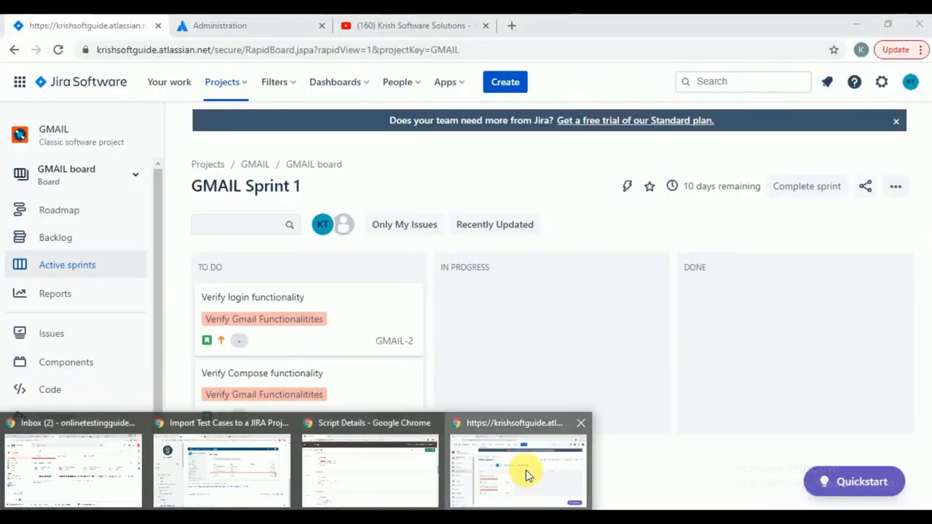
left_click(526, 473)
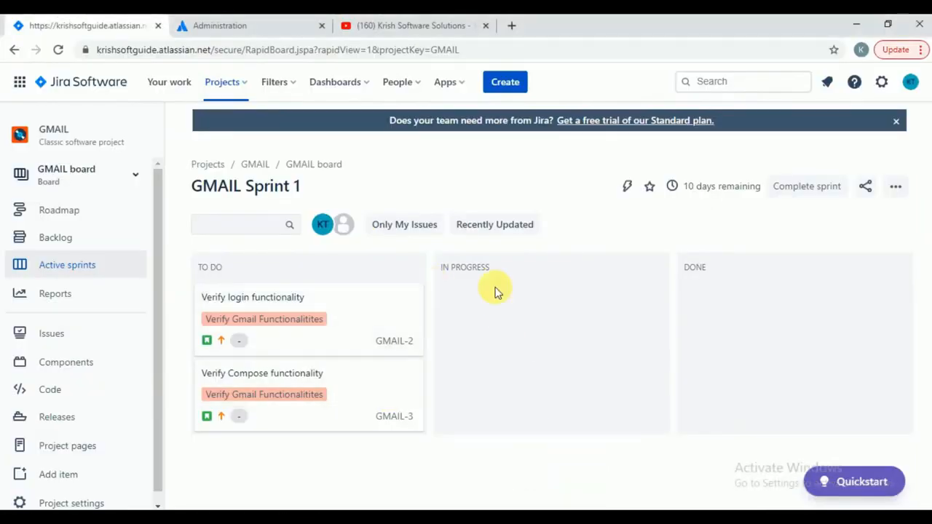
left_click(364, 325)
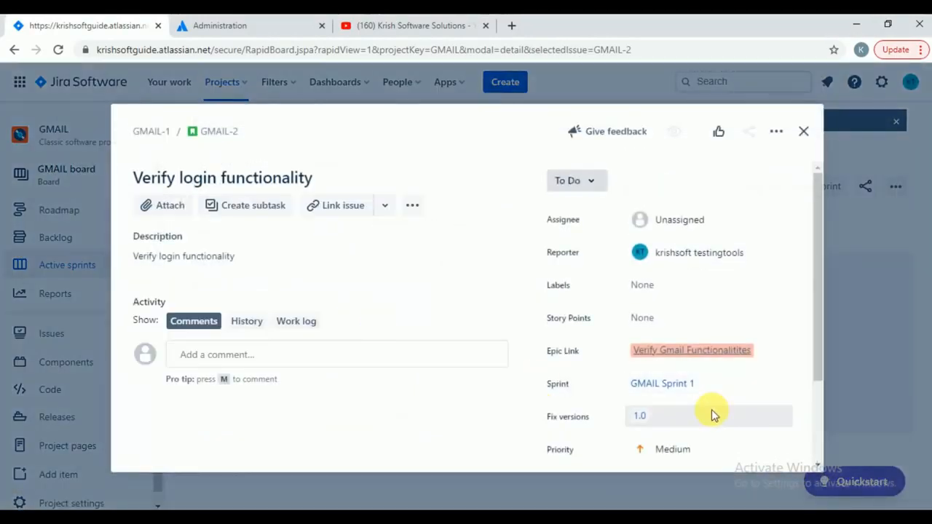
left_click(803, 132)
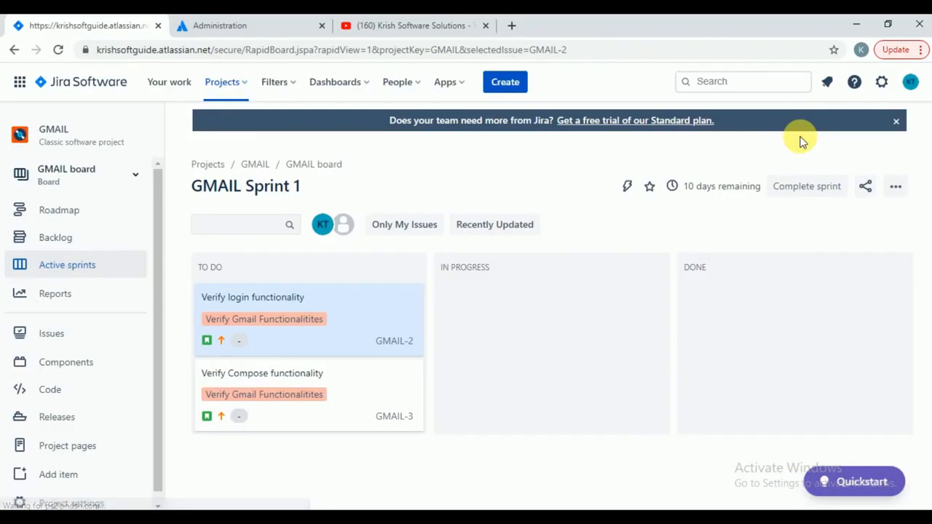
left_click(369, 326)
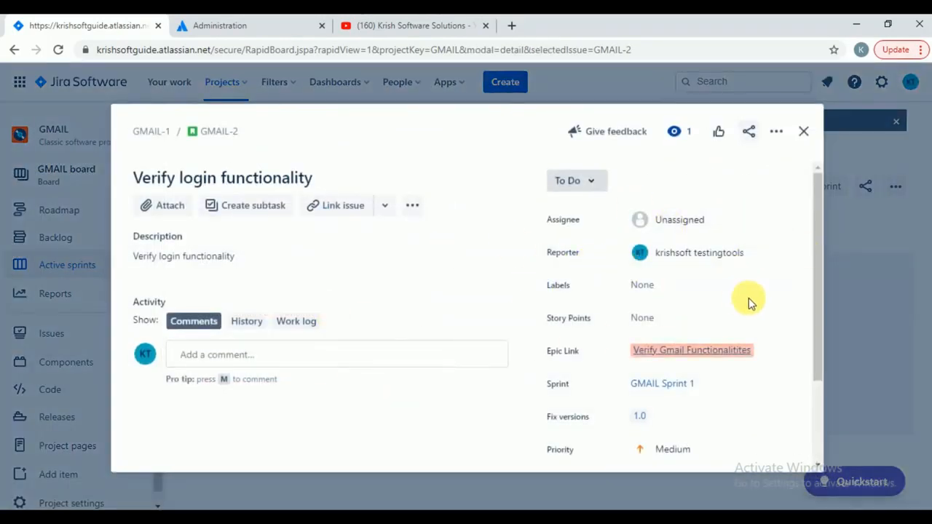
left_click(666, 319)
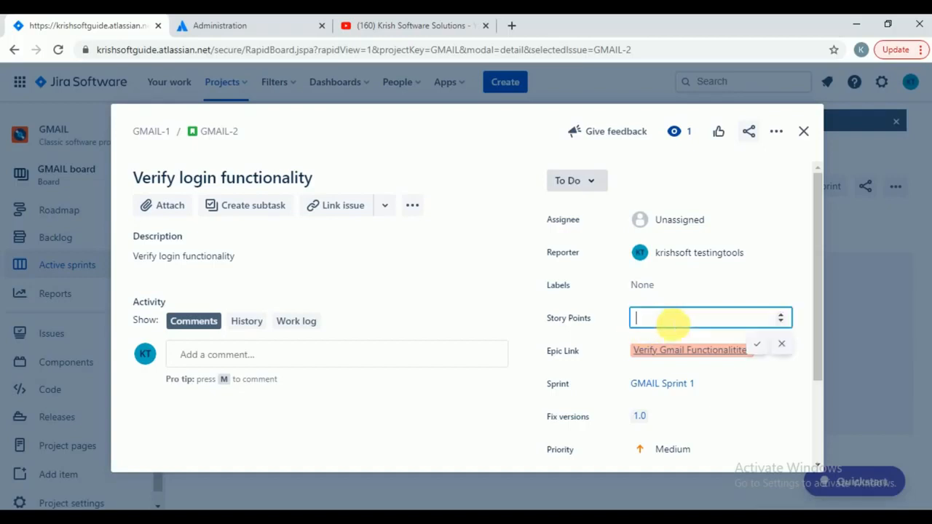
left_click(758, 345)
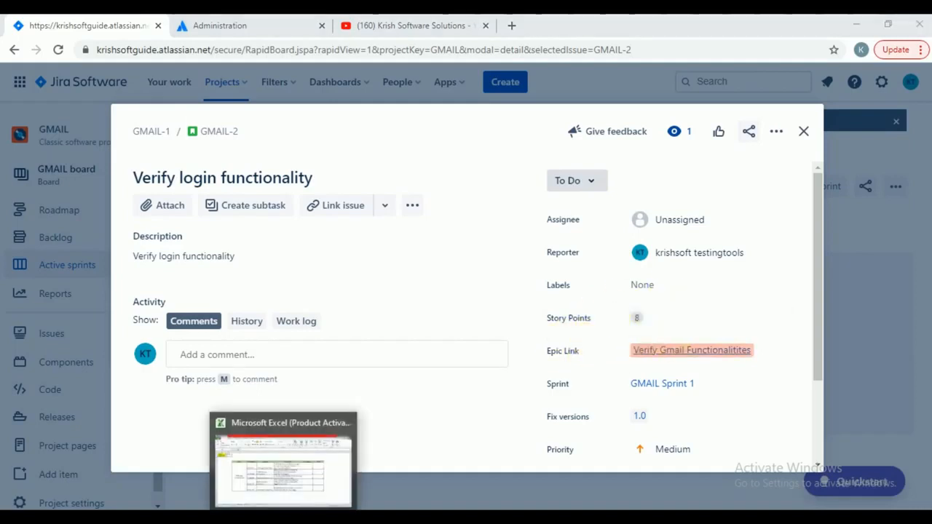
- Check the Verify Compose functionality estimate in the Excel sheet, set that story's story points to 5 in Jira, and close it
left_click(283, 518)
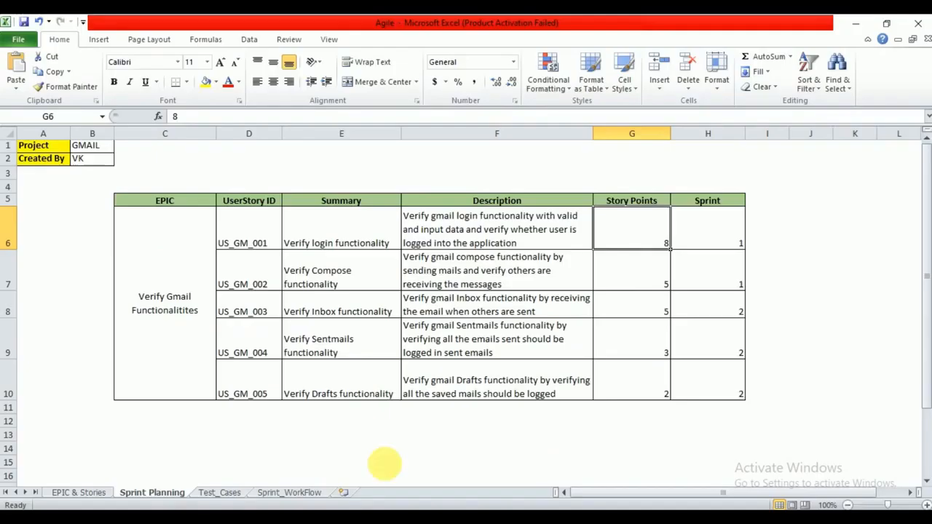
left_click(649, 287)
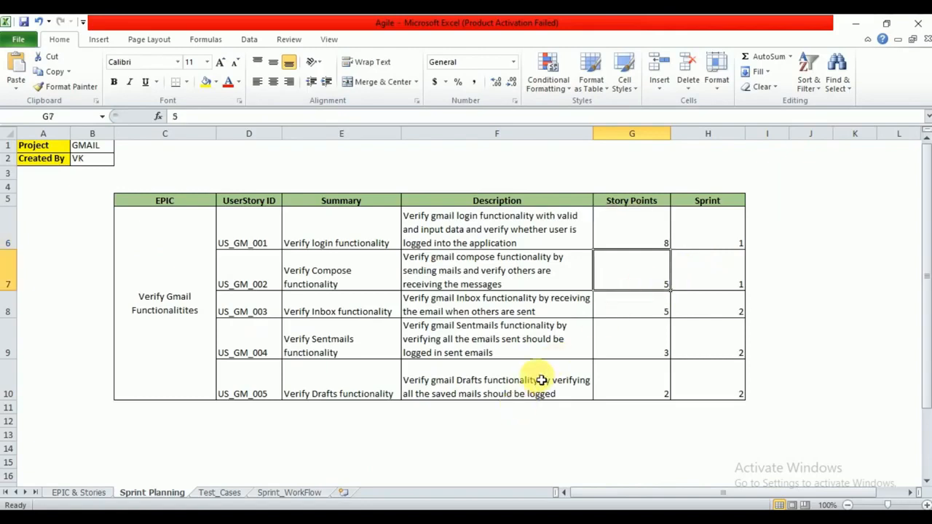
mouse_move(299, 518)
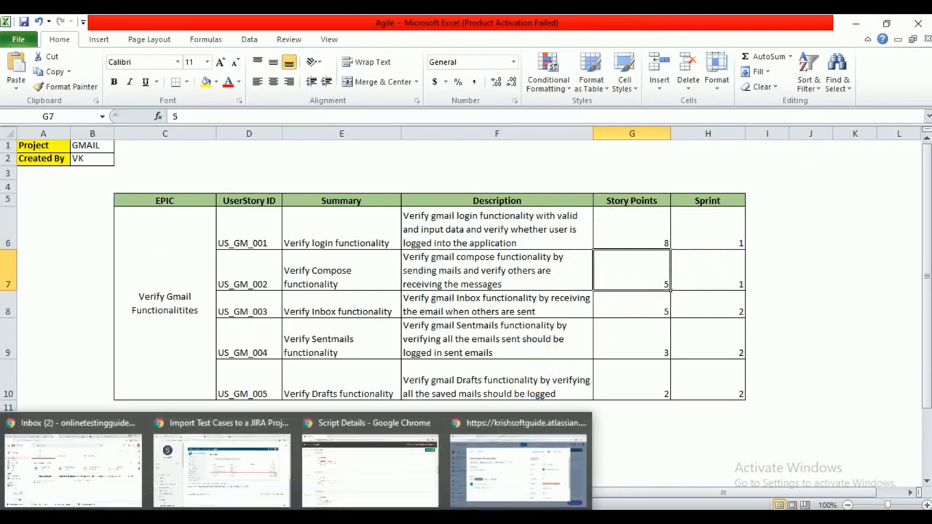
left_click(513, 469)
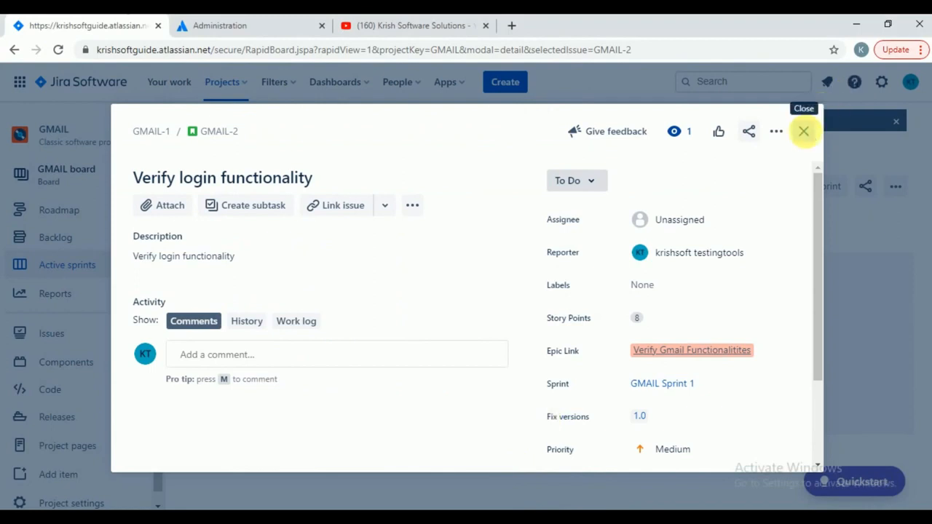
left_click(804, 132)
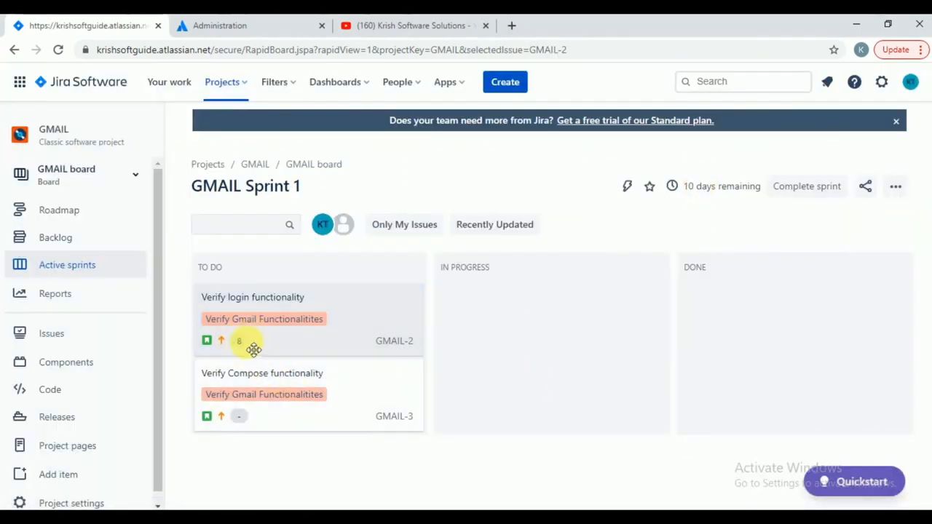
left_click(367, 401)
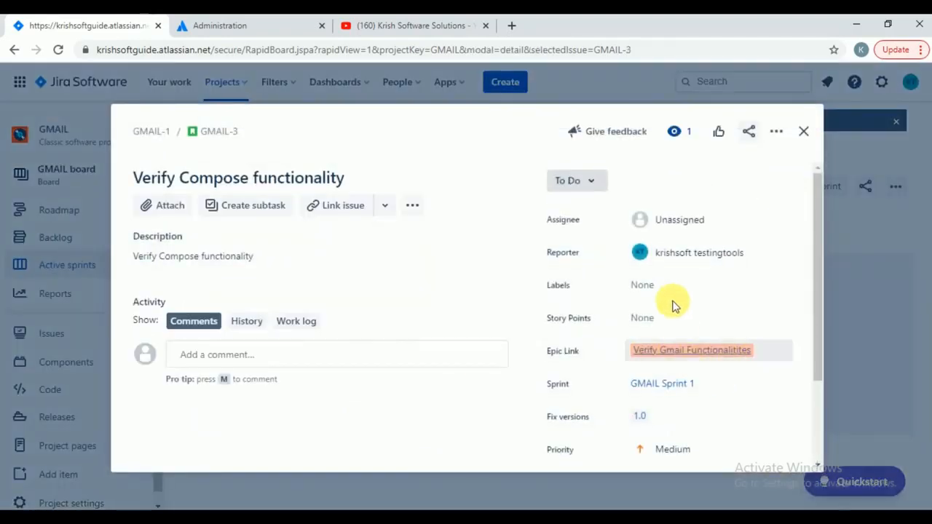
left_click(662, 322)
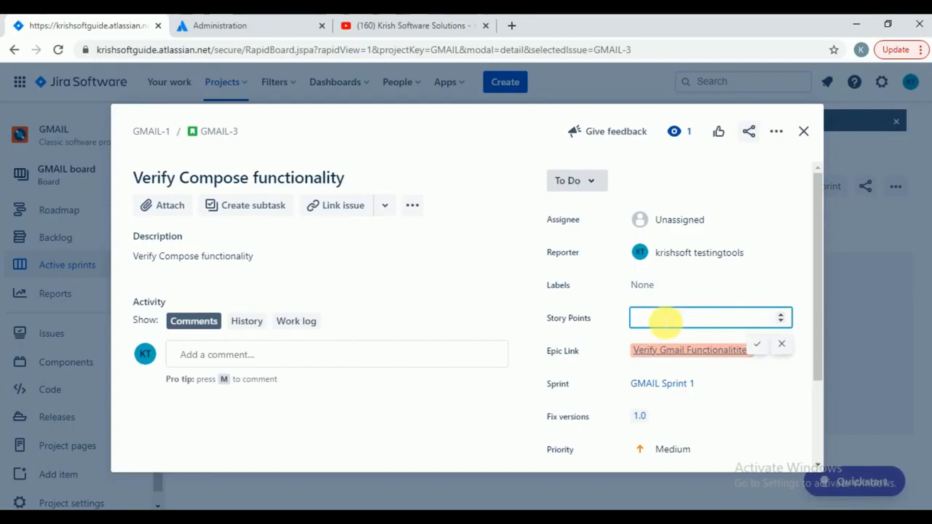
left_click(761, 346)
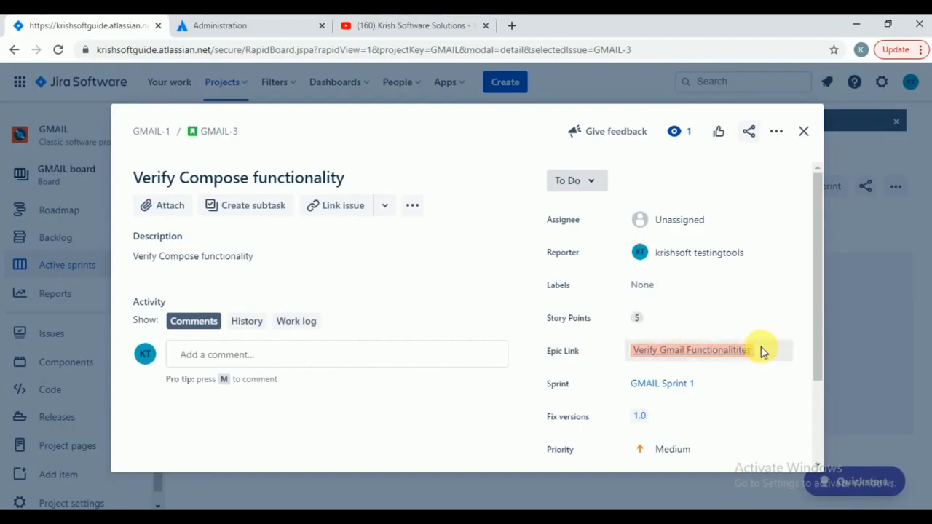
left_click(804, 134)
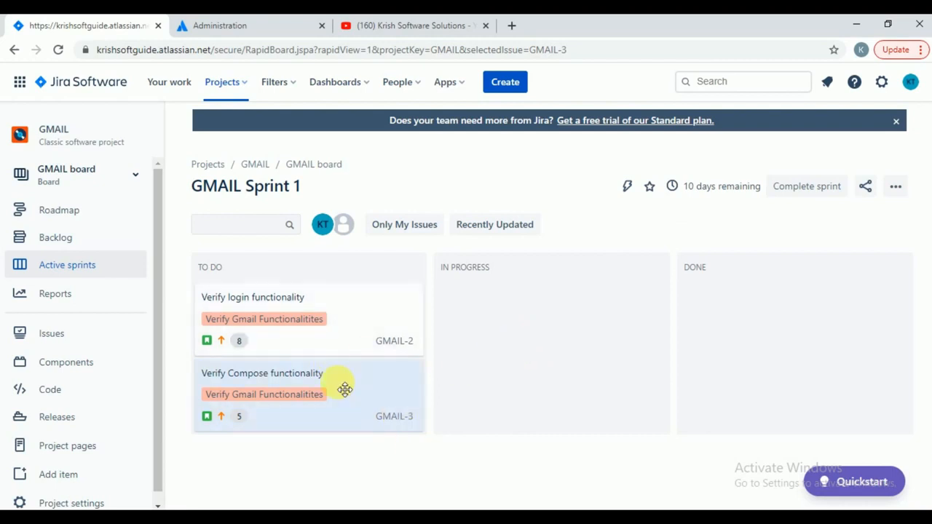
- Review the JIRA Tasks notes in Notepad, highlighting the Scrum Master tasks from Create Project to the story points update, and compare with the Jira sprint board
mouse_move(252, 517)
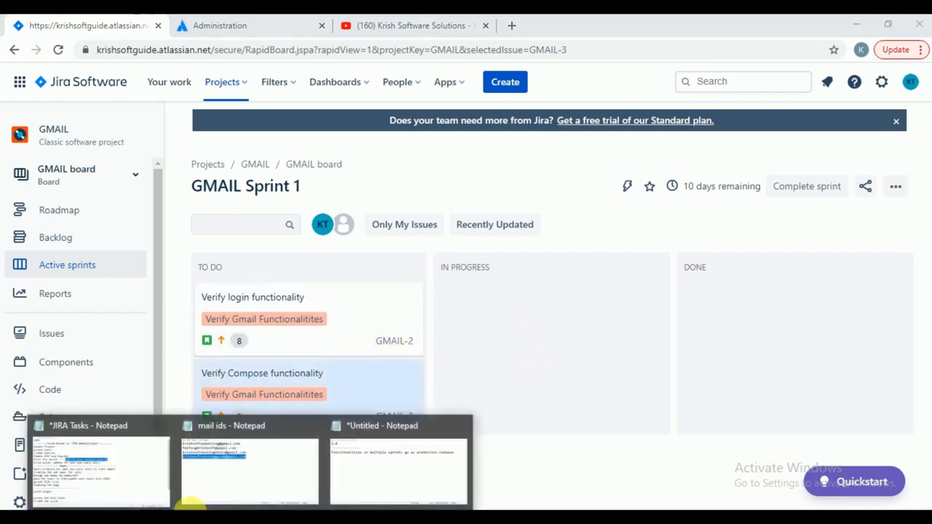
left_click(102, 481)
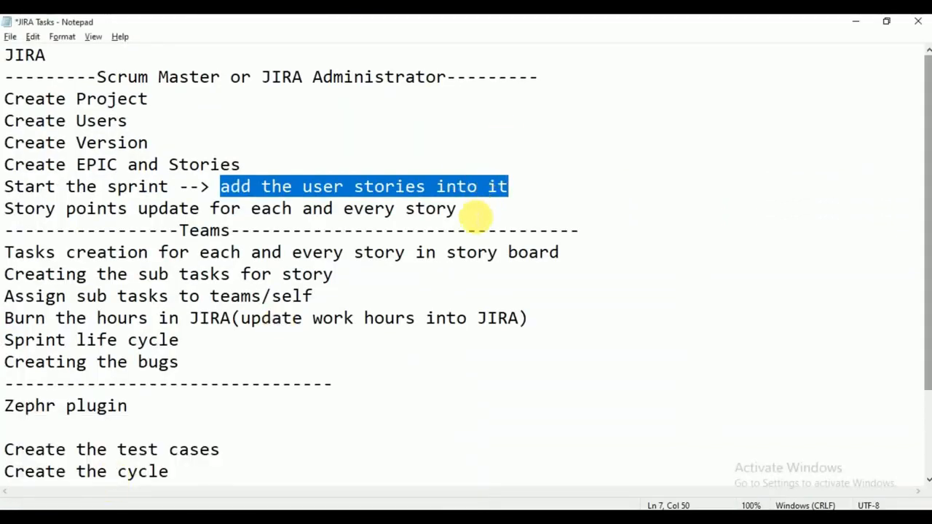
left_click_drag(475, 215, 7, 98)
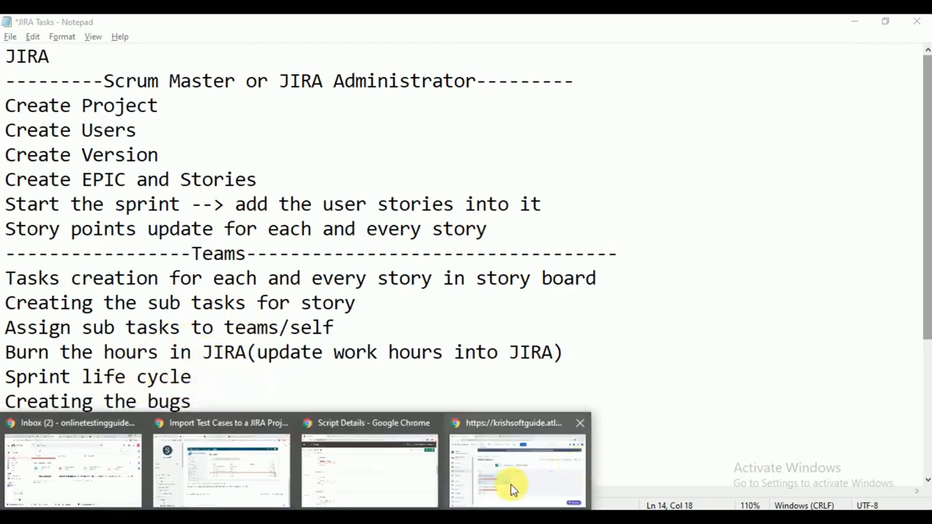
left_click(510, 487)
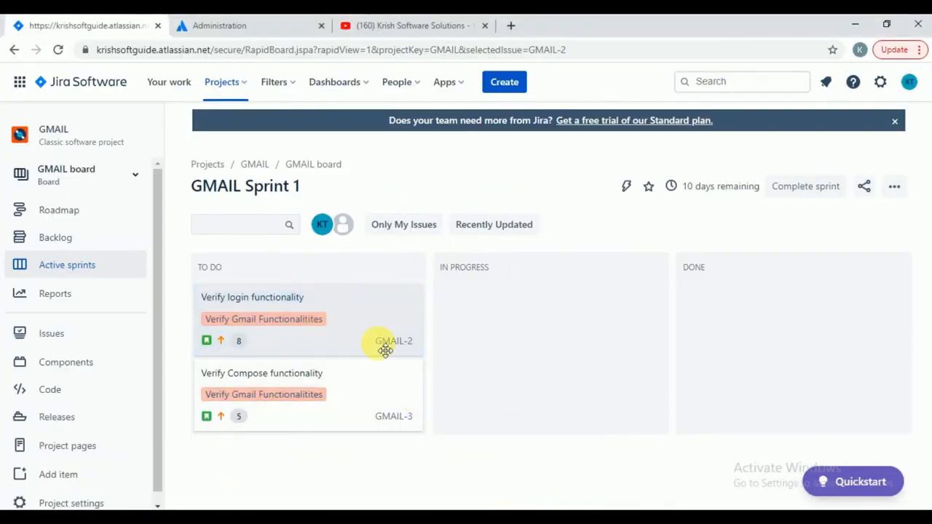
key("alt+Tab")
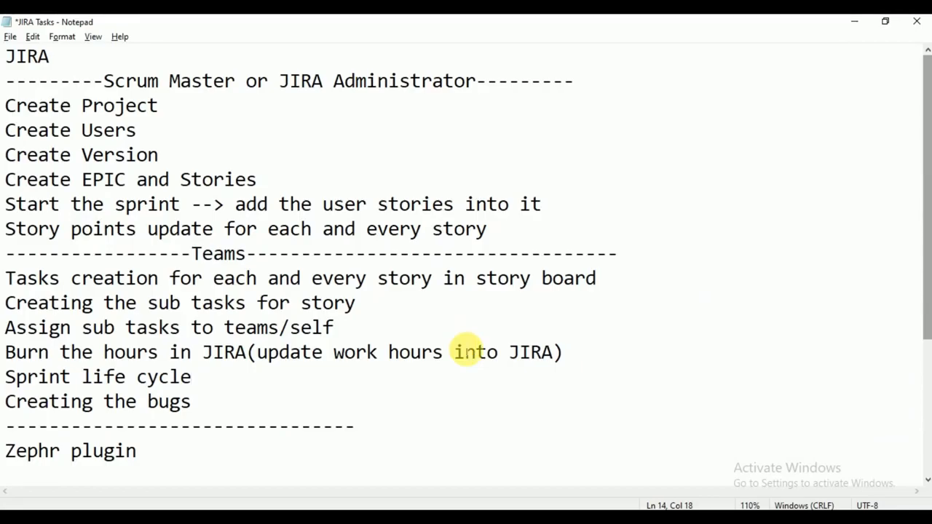
key("alt+Tab")
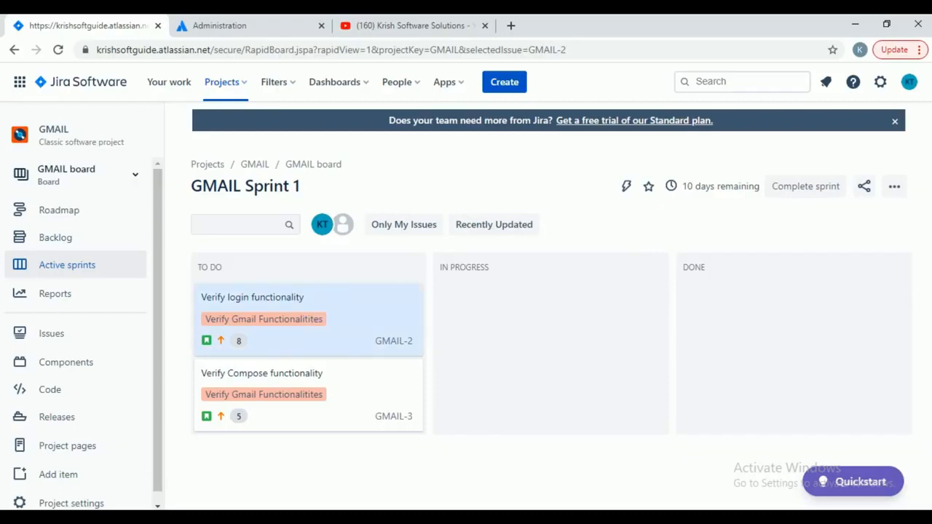
- Switch to the untitled Notepad note and add a "Tasks" heading underlined with dashes, a few blank lines below the production release line
mouse_move(308, 493)
left_click(311, 474)
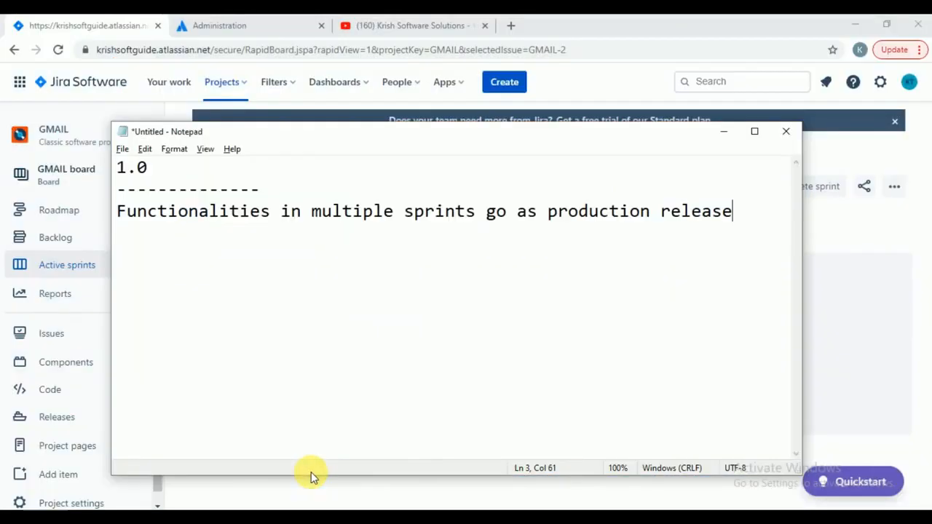
key("Return")
key("Return")
key("Return")
key("Return")
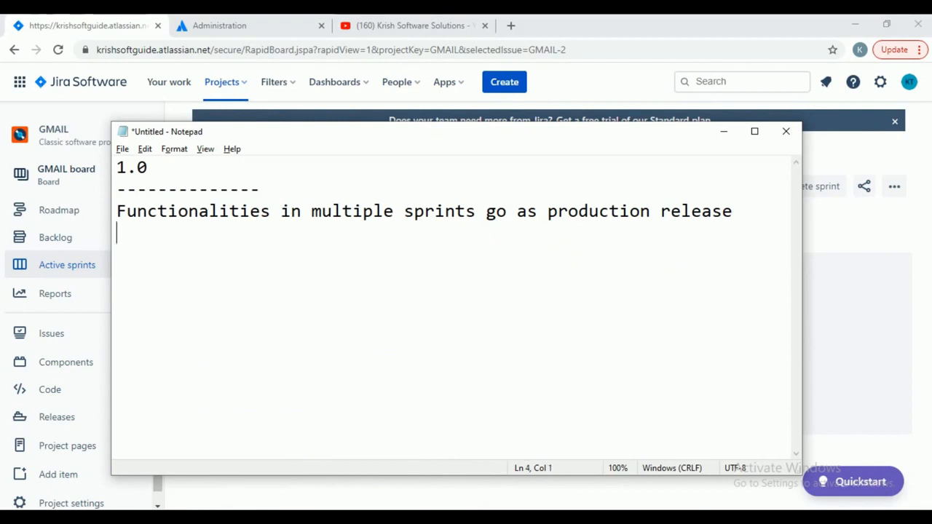
type("Tasks")
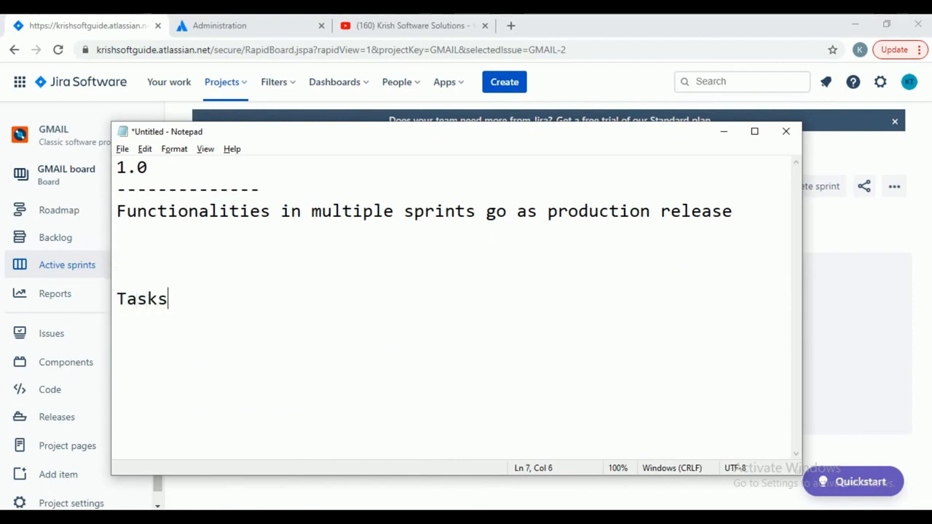
key("Return")
type("------------")
key("Return")
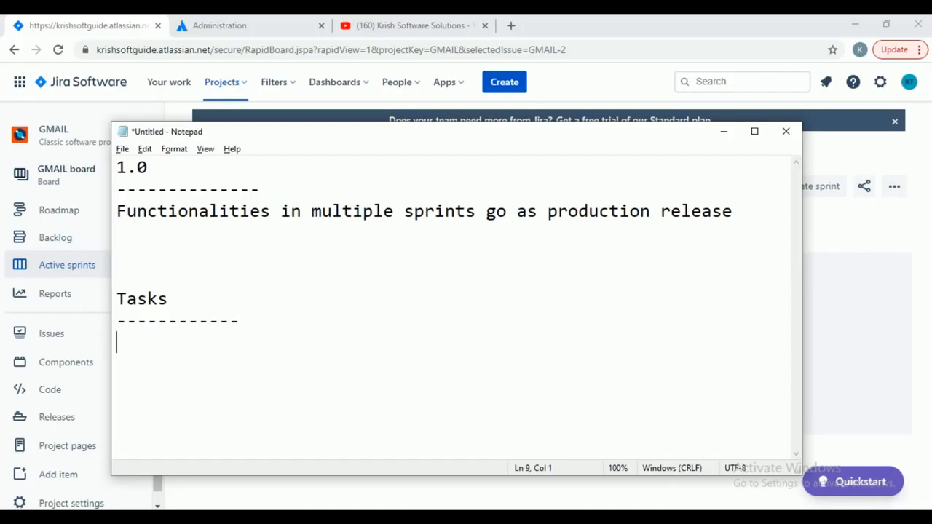
- List "Analyse story", "prepare test cases", "review test cases" and "execute test cases" on separate lines under the Tasks heading
type("Analys")
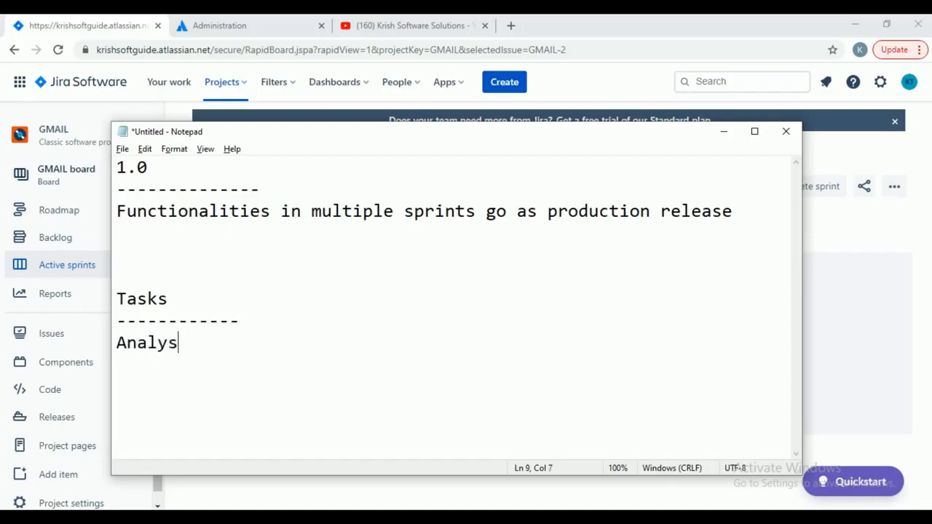
type("e story")
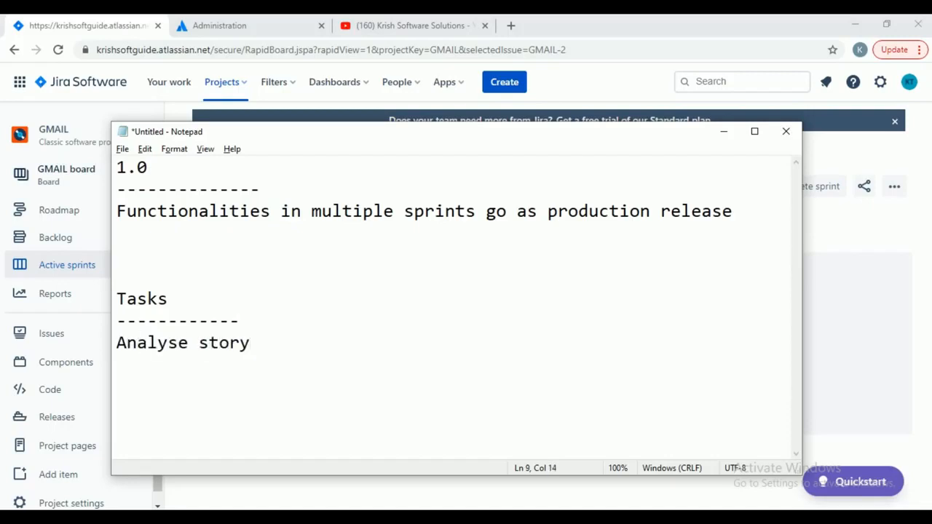
key("Return")
type("prepare")
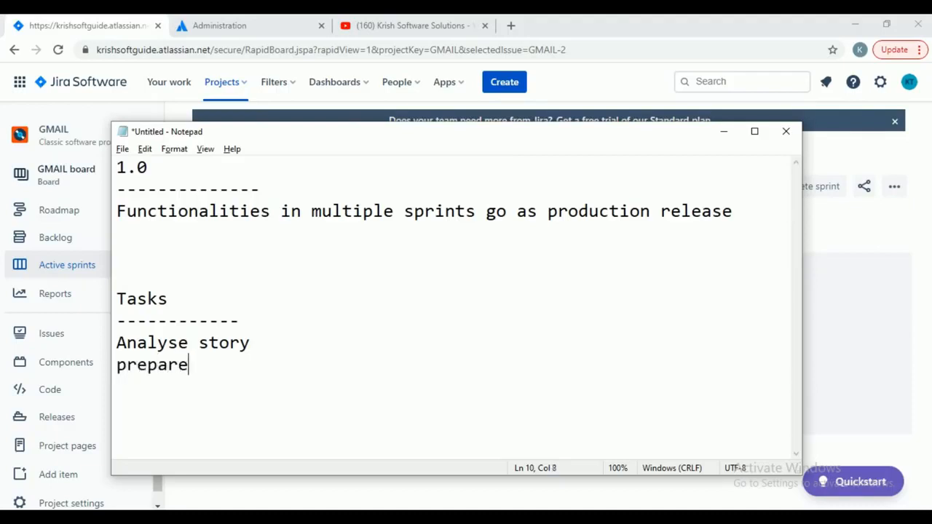
type(" test c")
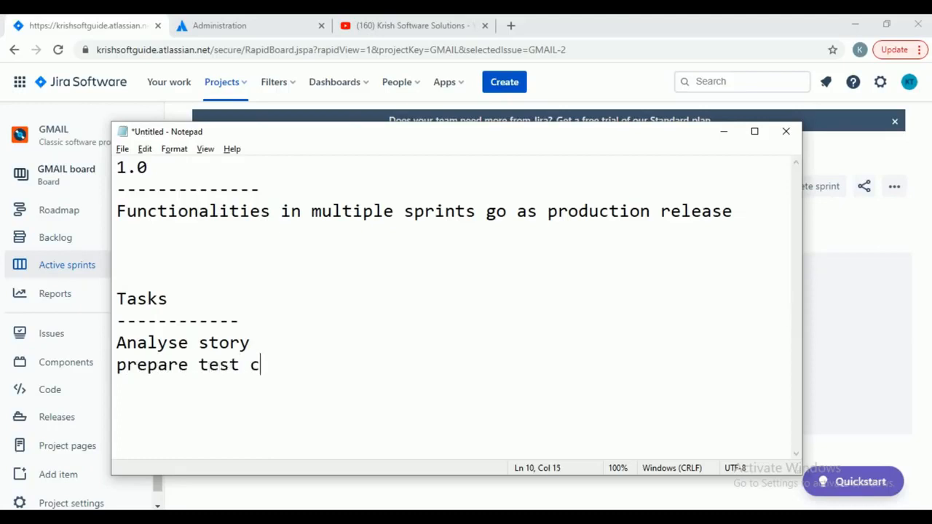
type("ases")
key("Return")
type("review tes")
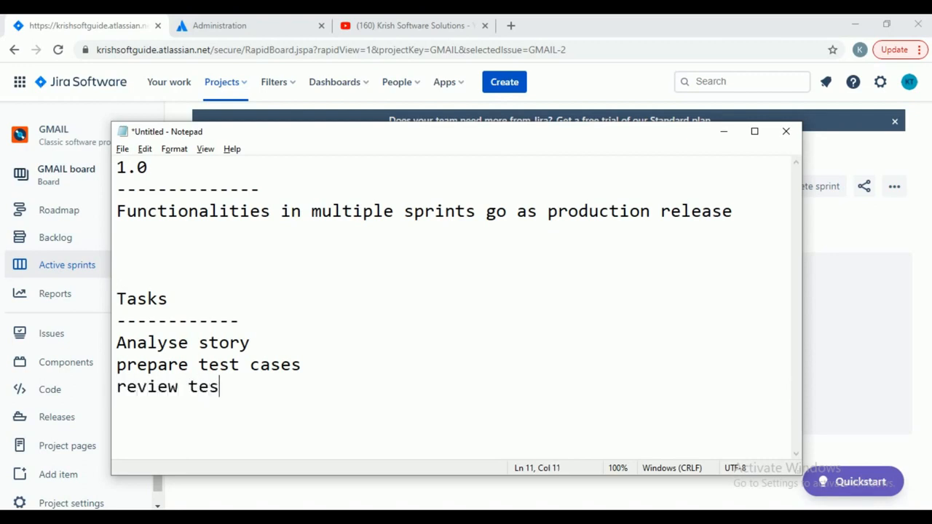
type("t cases")
key("Return")
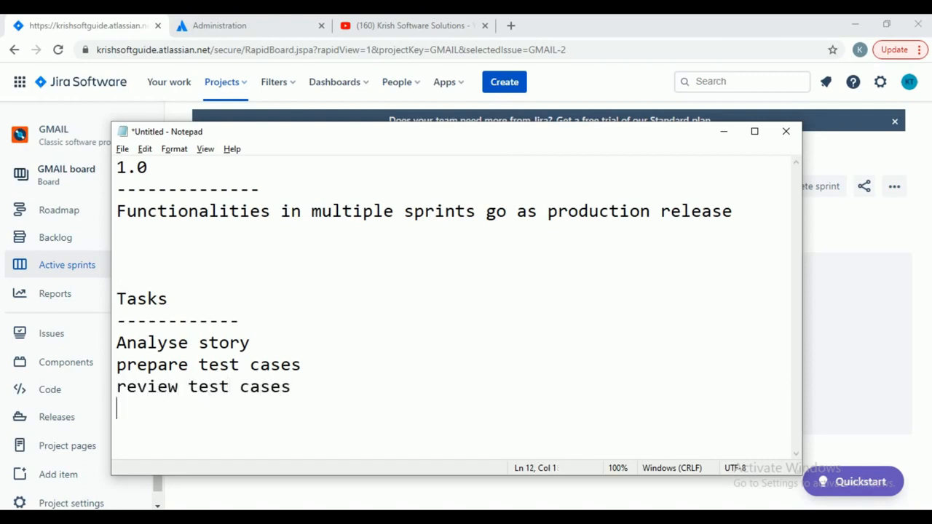
type("execute test cases")
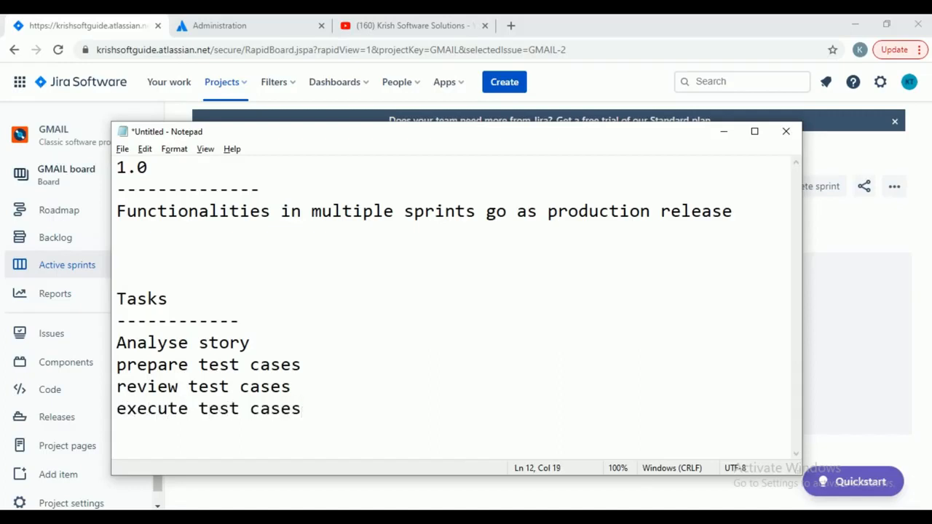
- Add "analyze results" and "bug tracking" on separate lines at the end of the Tasks list
key("Return")
type("analyze ")
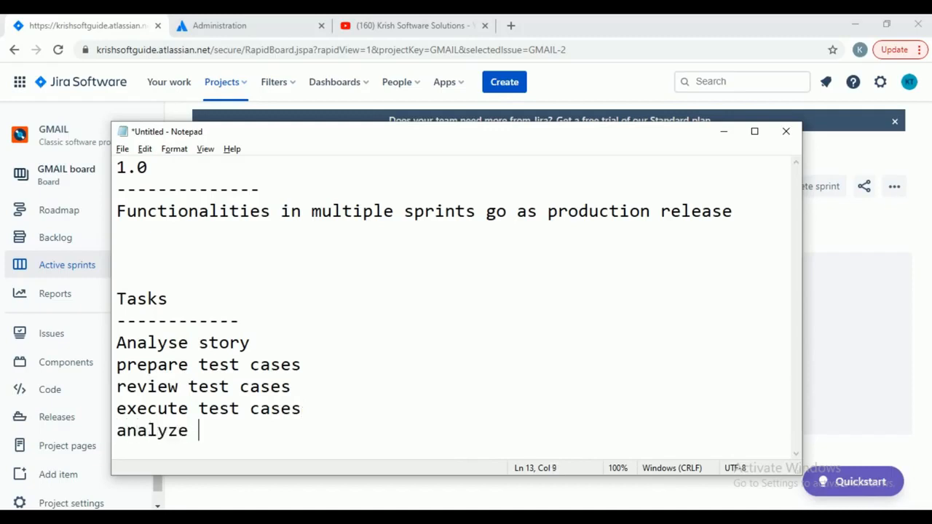
type("results")
key("Return")
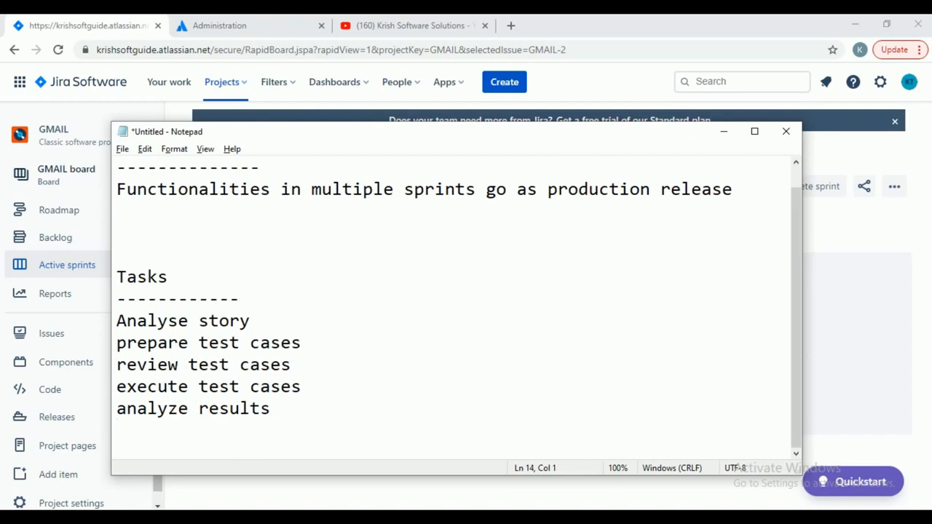
type("bug tracking")
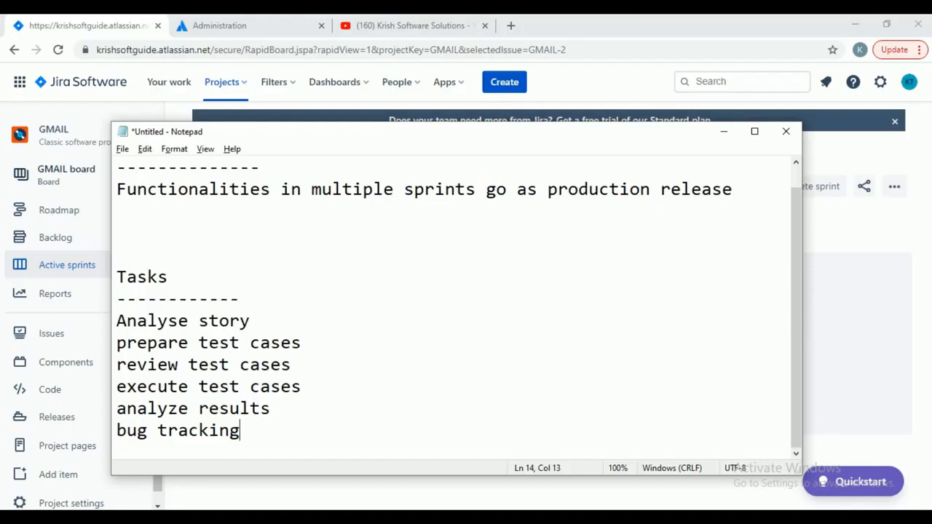
- Start a developer list a few blank lines below "bug tracking", with the heading "-Dev------" and "design" as its first entry
key("Return")
key("Return")
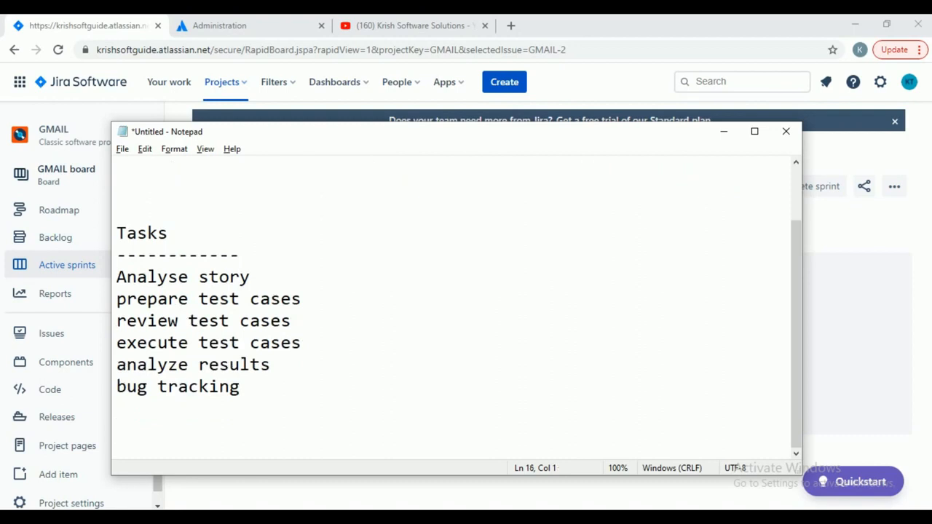
type("design")
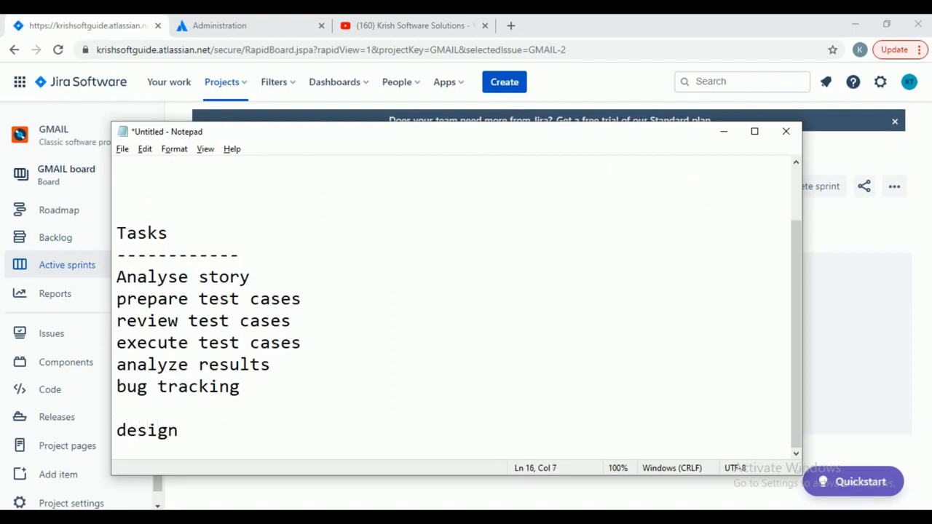
key("Up")
key("Return")
key("Return")
key("Return")
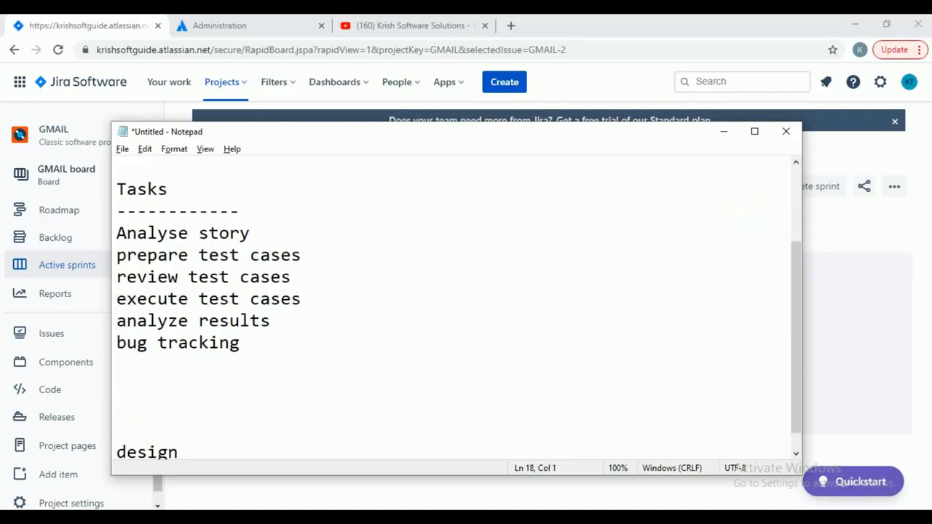
type("-Dev------")
key("Down")
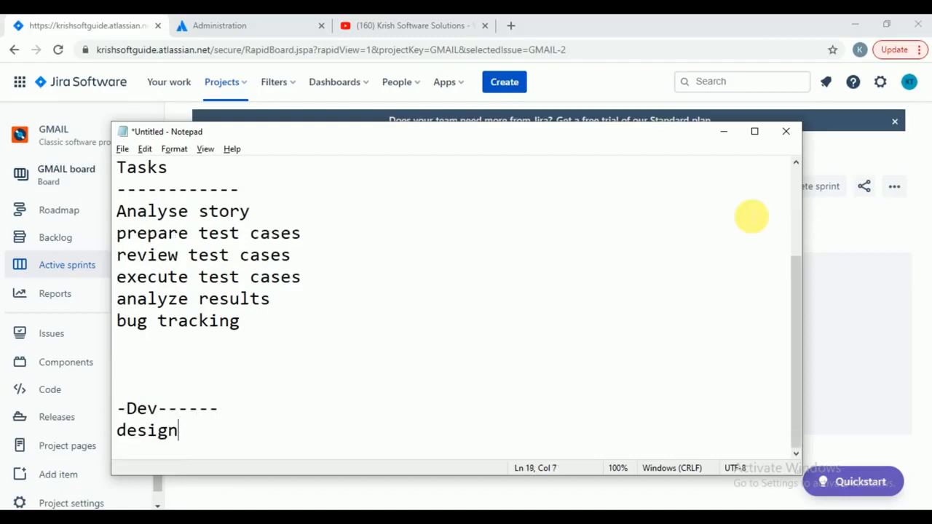
- Add "develope code" and "perform unit testing" on separate lines below "design" in the Dev list
key("Return")
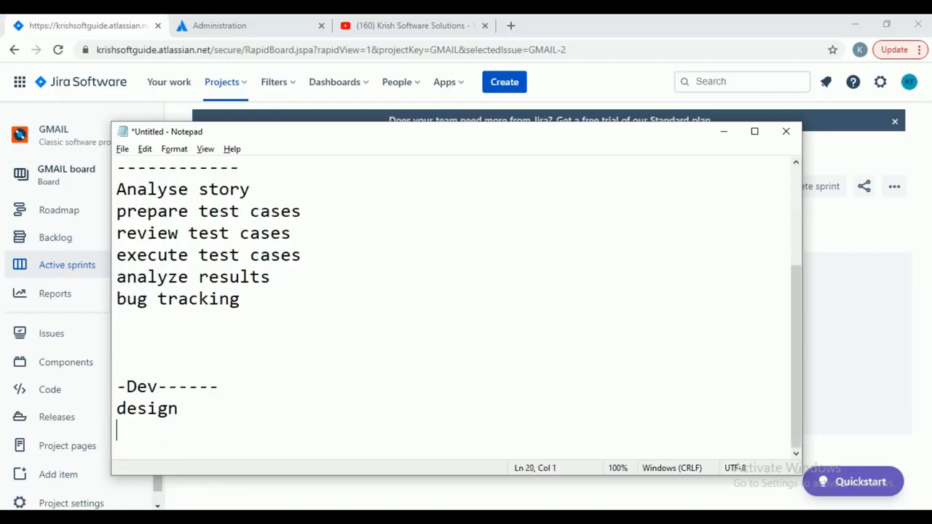
type("develope code")
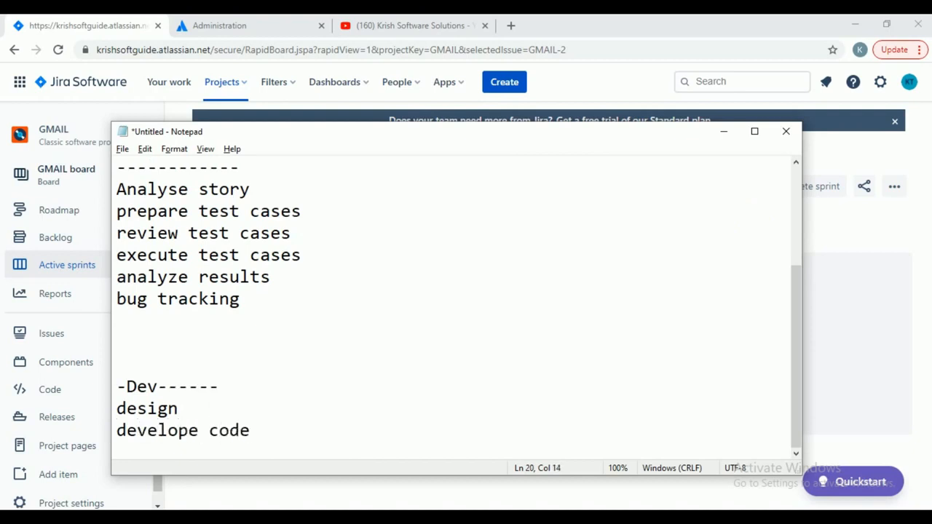
key("Return")
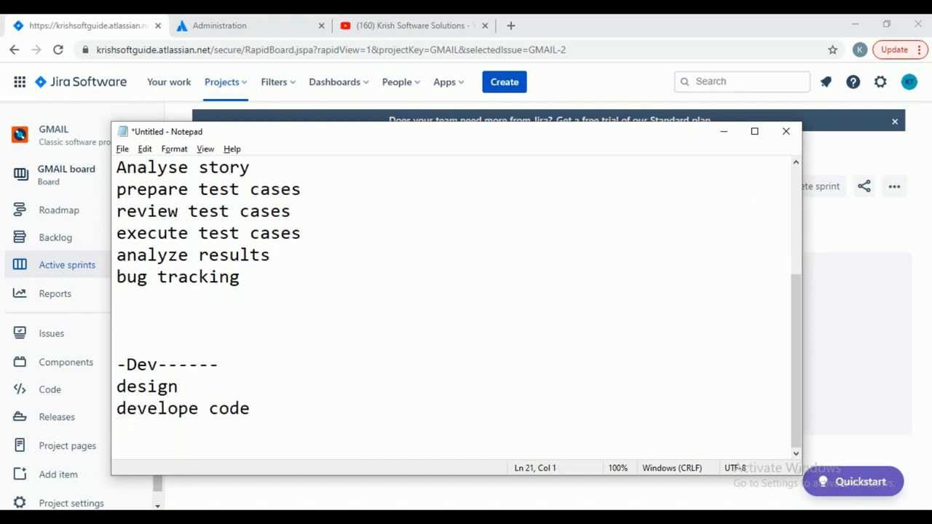
type("perform un")
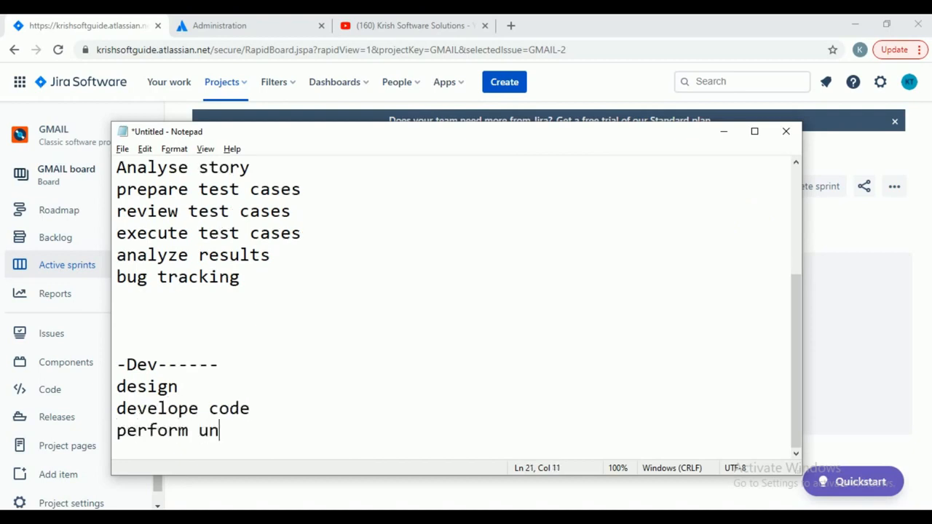
type("it testing")
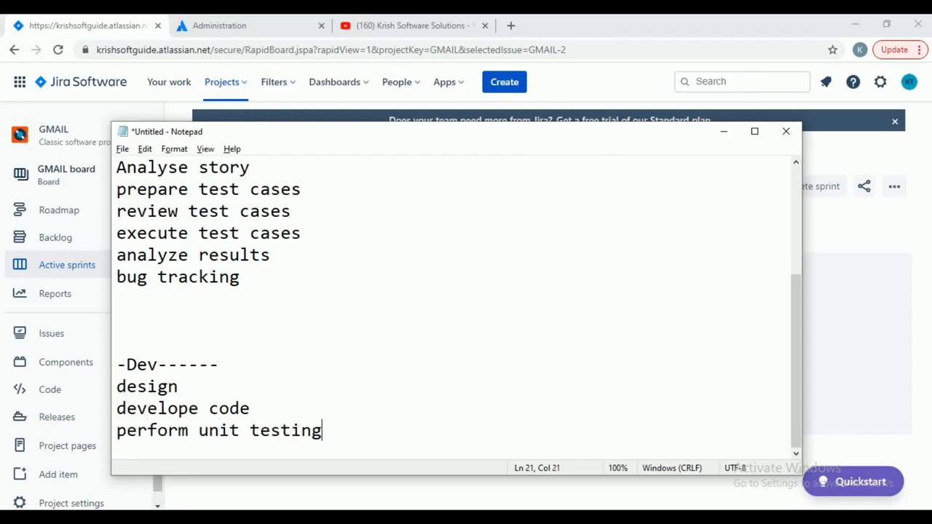
key("Return")
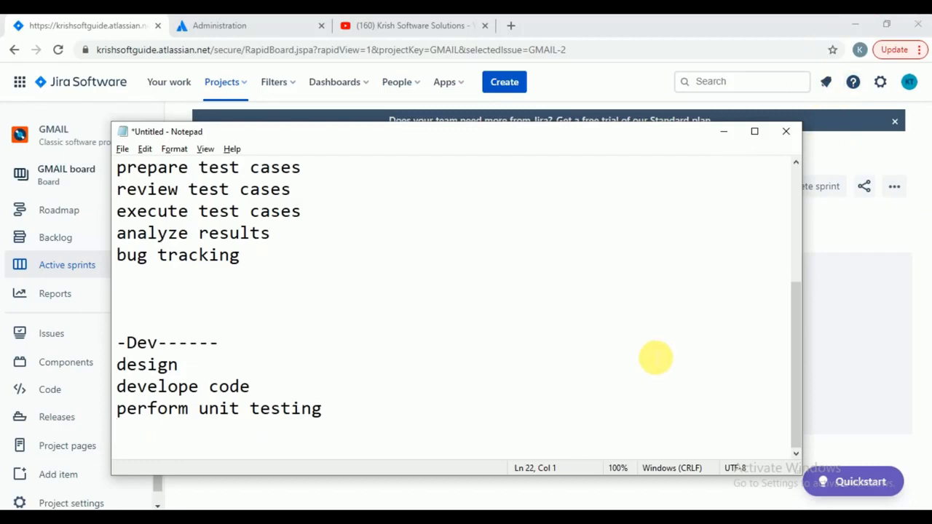
- Insert the line "perform retesting and regression testing" between "analyze results" and "bug tracking", and review both task lists
scroll(396, 324, "up", 3)
scroll(396, 322, "down", 2)
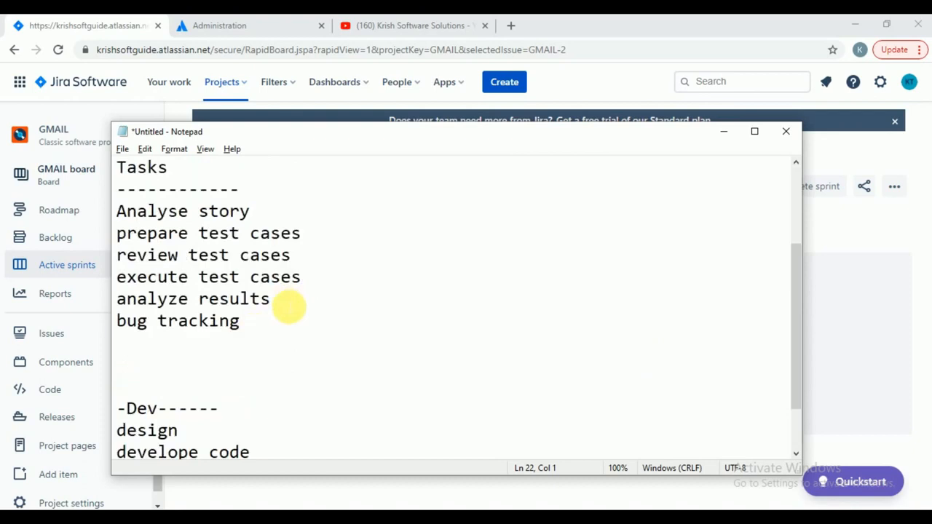
left_click(287, 306)
key("Return")
type("per")
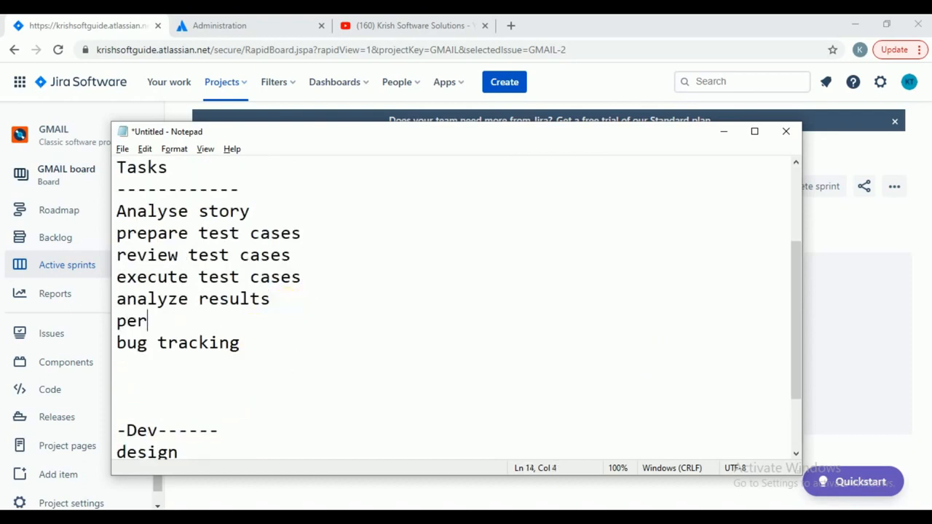
type("form retesti")
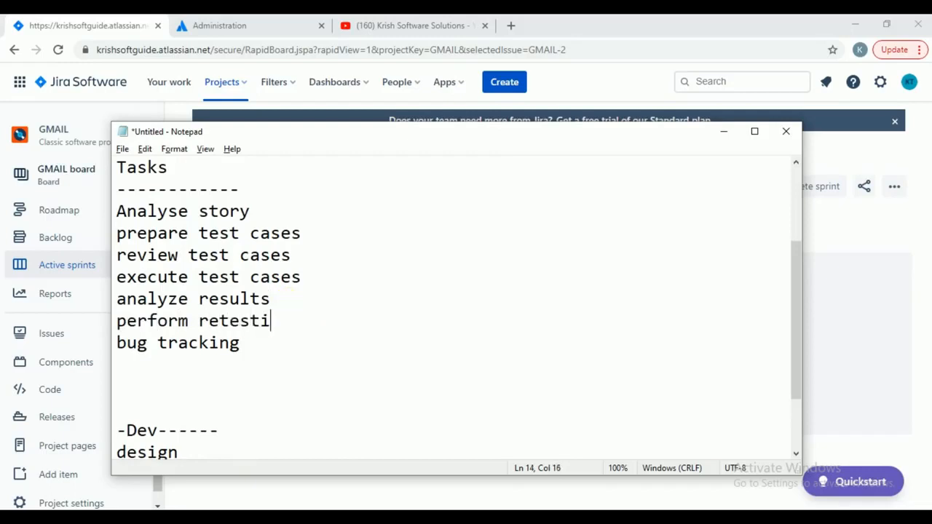
type("ng and regre")
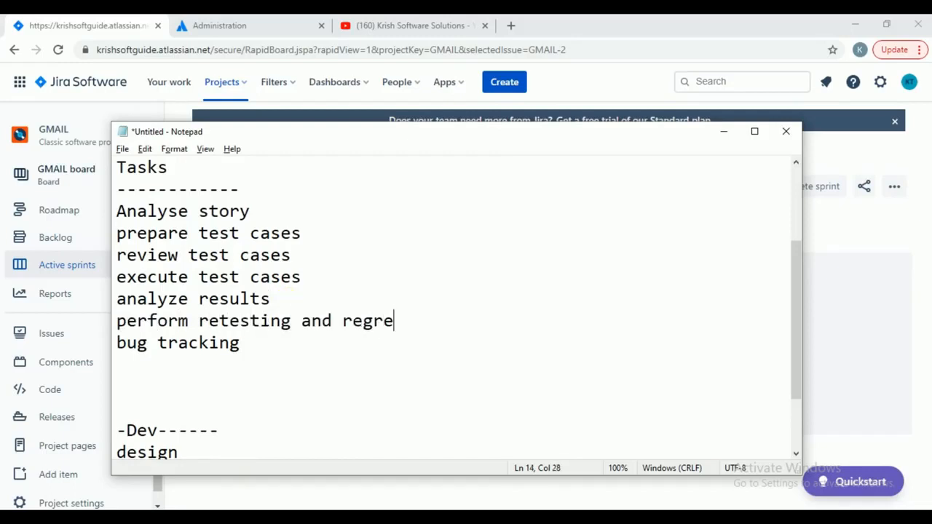
type("ssion testing")
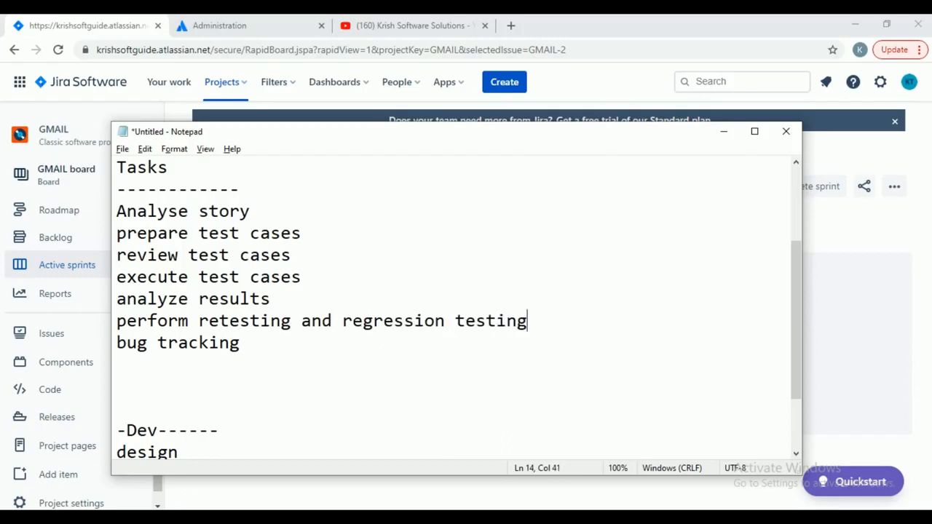
scroll(451, 305, "down", 1)
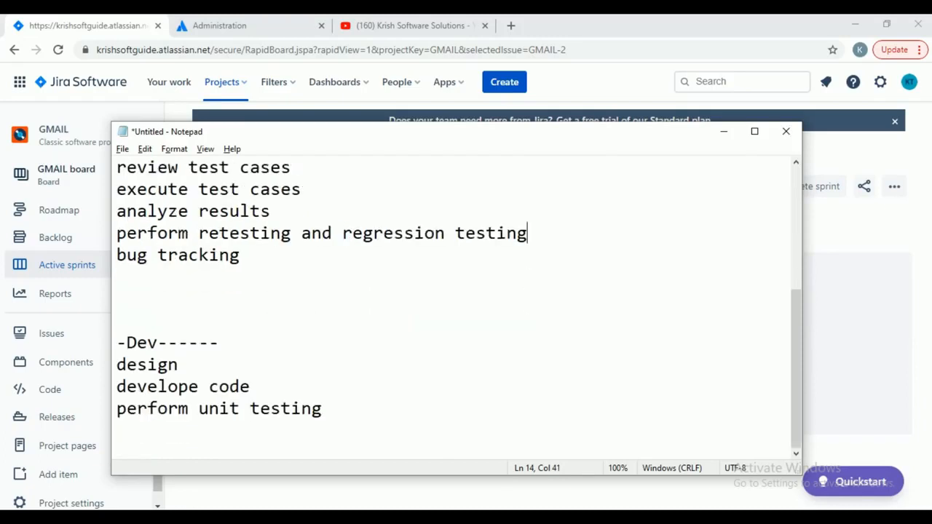
scroll(452, 305, "up", 3)
scroll(451, 306, "down", 1)
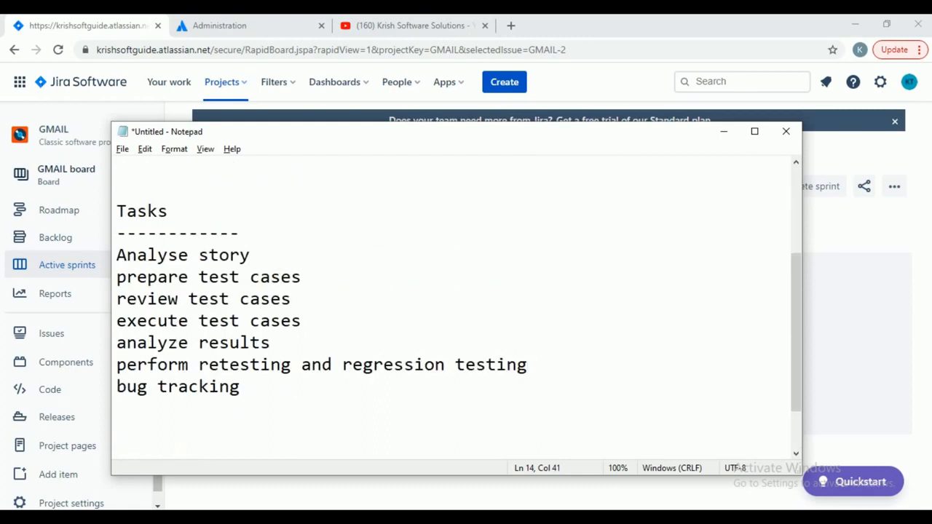
scroll(451, 306, "down", 1)
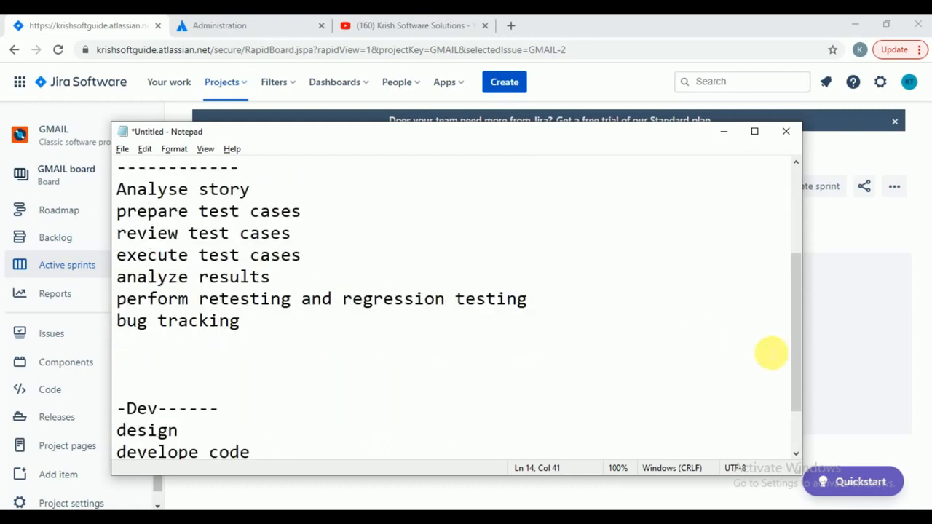
- Switch to the Jira sprint board, open the Verify login functionality story and start a new subtask
left_click(844, 323)
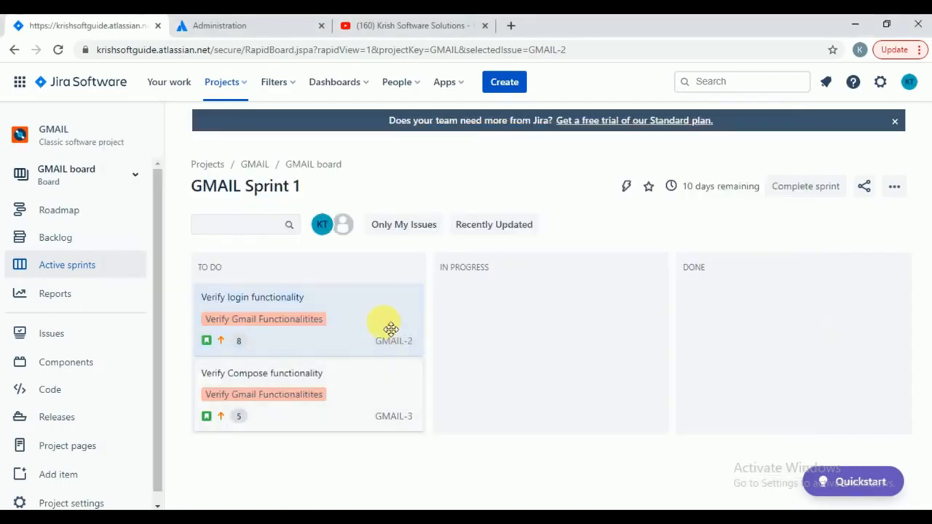
left_click(352, 318)
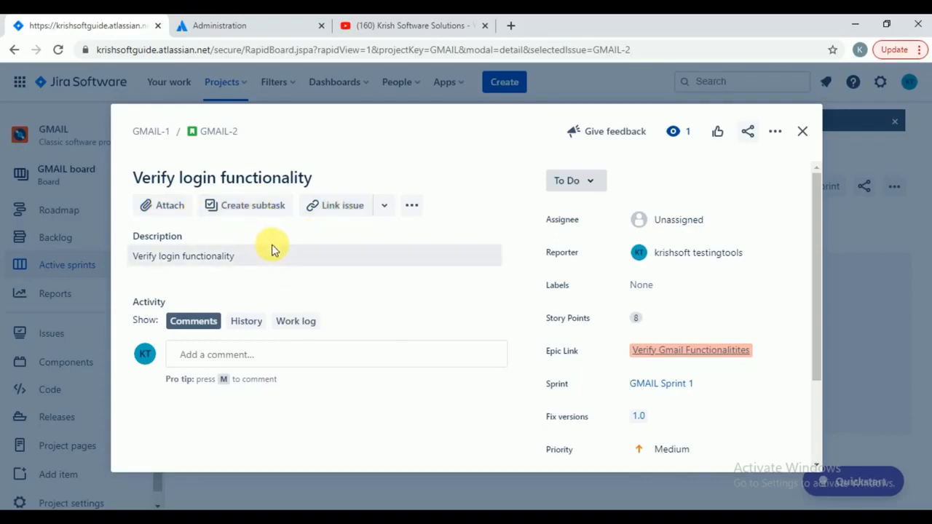
left_click(259, 206)
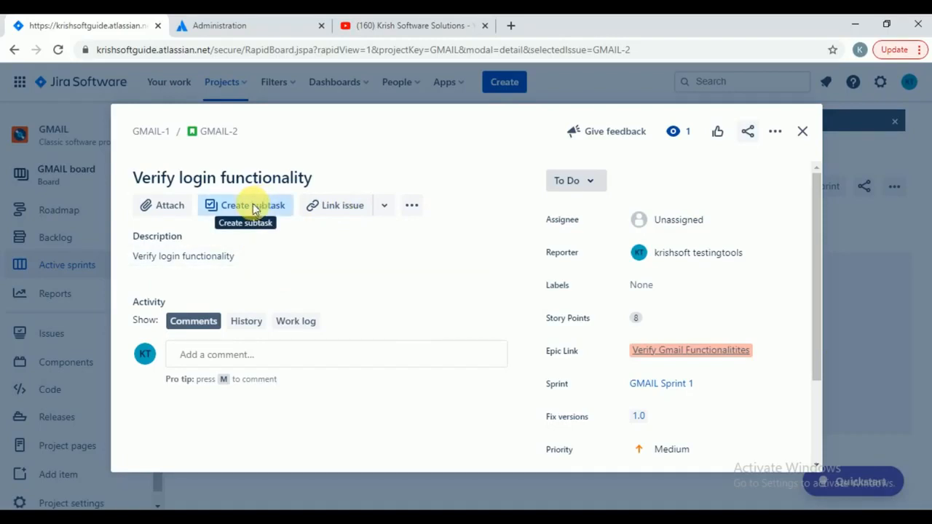
scroll(324, 244, "up", 1)
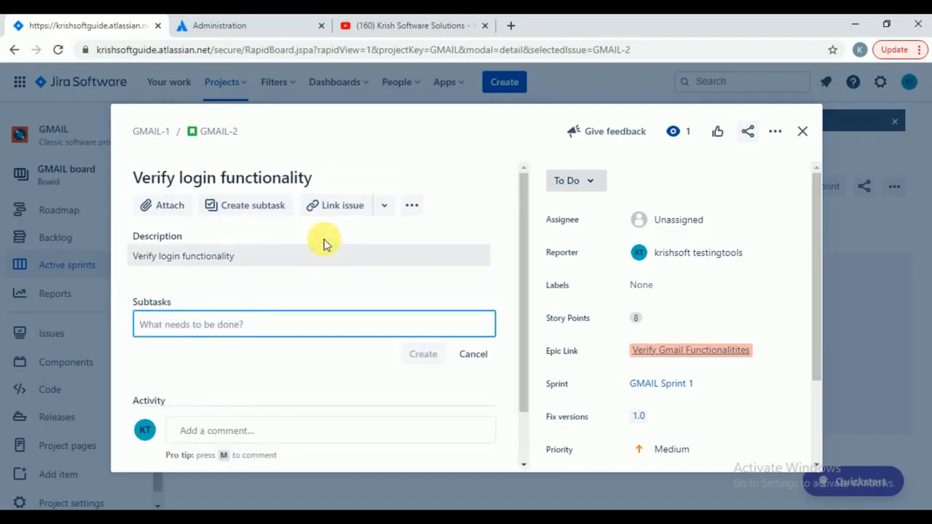
scroll(323, 245, "down", 1)
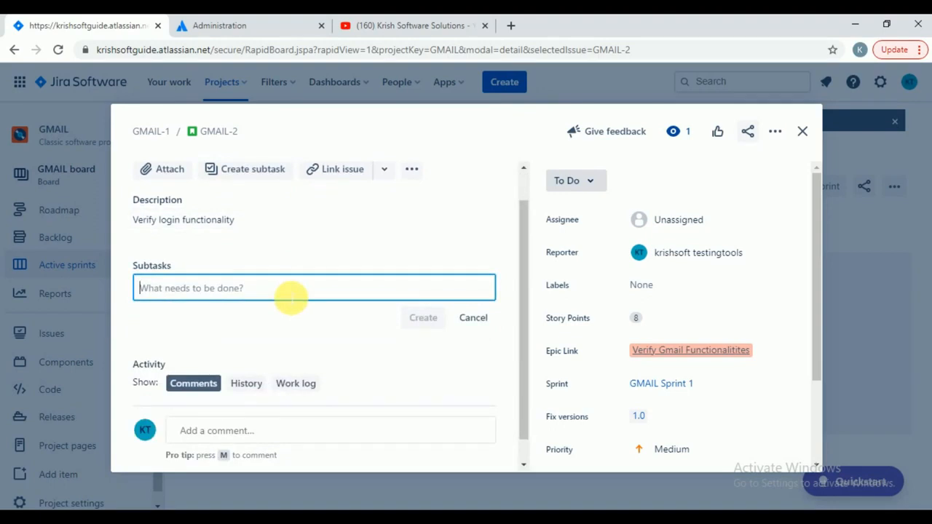
- Copy "Analyse story" from the Notepad task list and create it as a subtask of the Verify login functionality story in Jira
key("alt+Tab")
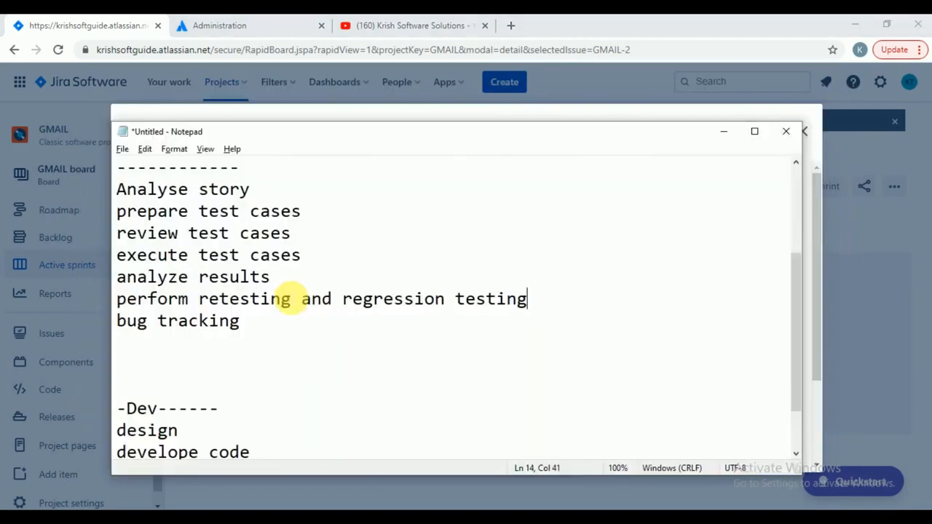
left_click_drag(250, 189, 121, 191)
key("ctrl+c")
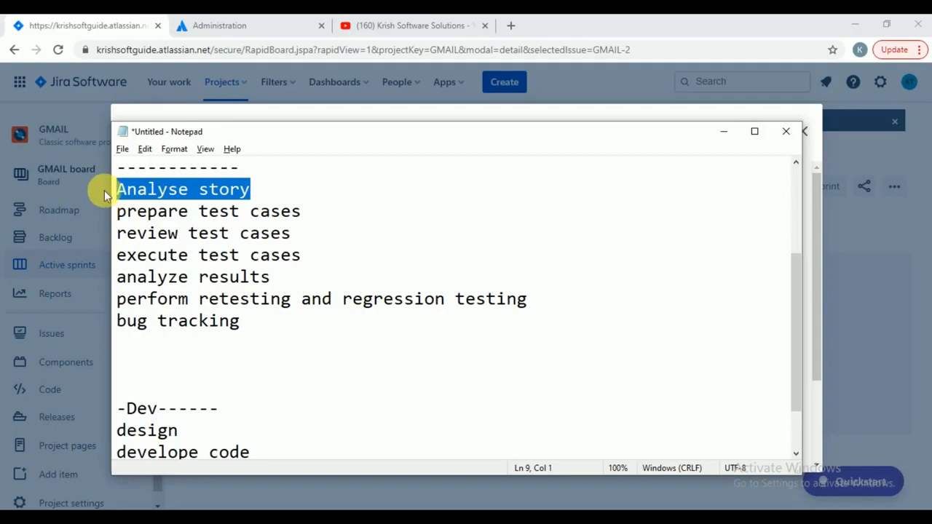
key("alt+Tab")
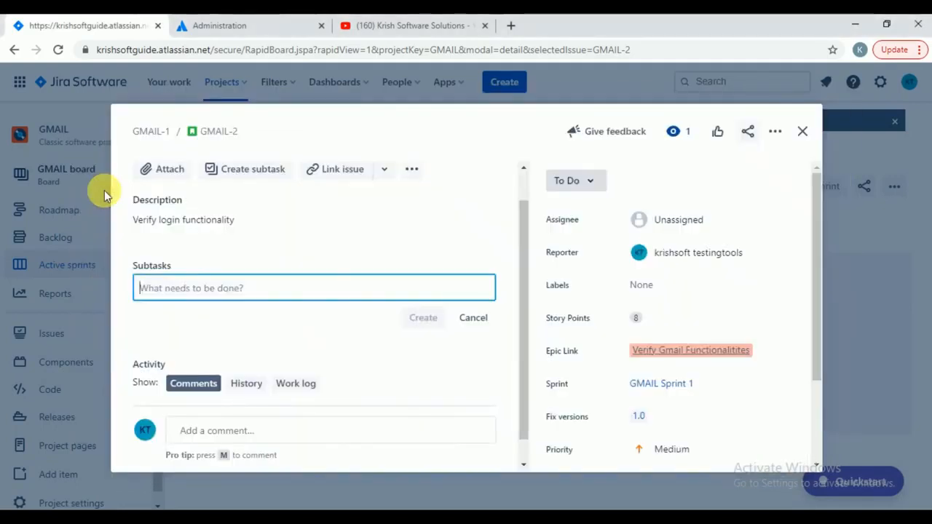
key("ctrl+v")
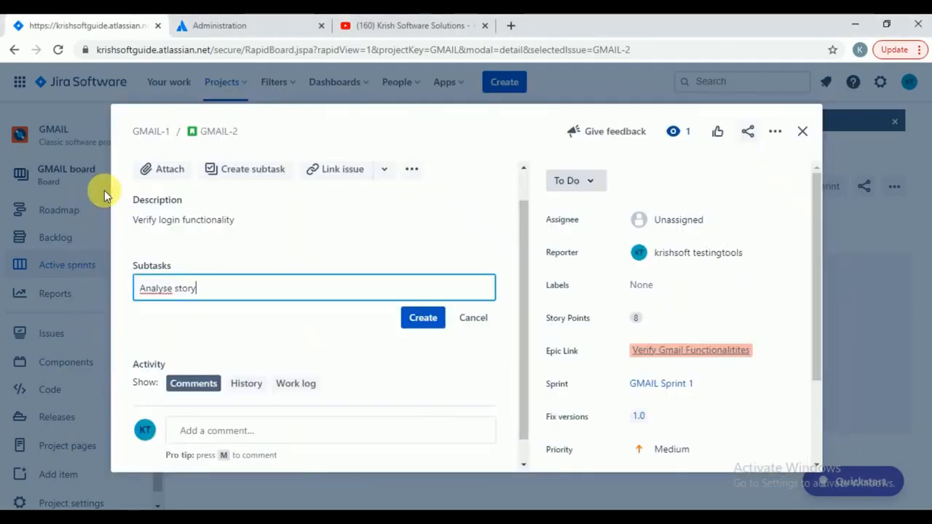
key("Return")
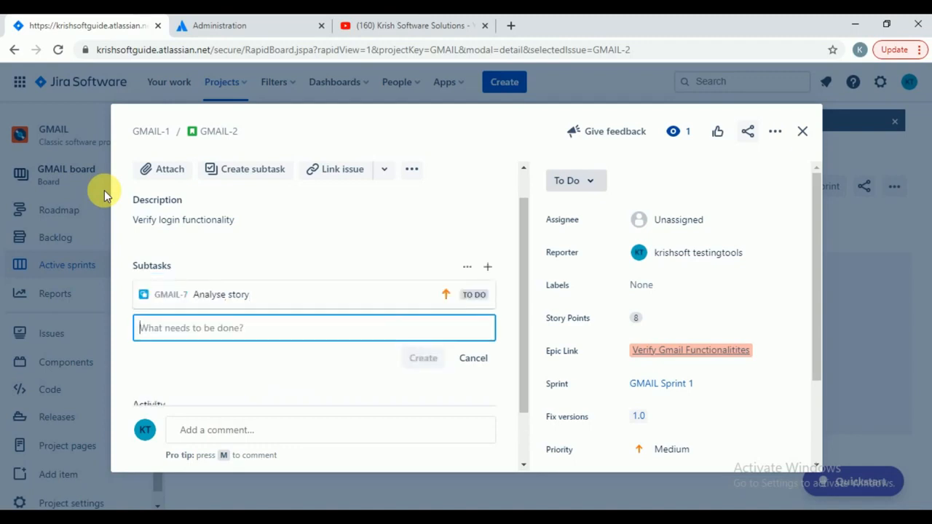
- Copy "prepare test cases" from the Notepad task list and create it as a subtask of the Verify login functionality story in Jira
key("alt+Tab")
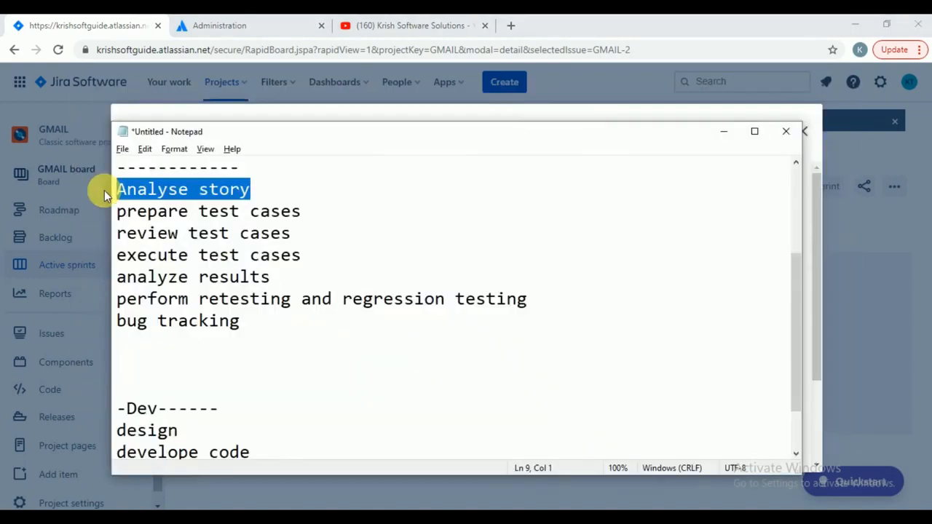
double_click(182, 231)
left_click_drag(301, 211, 115, 213)
key("ctrl+c")
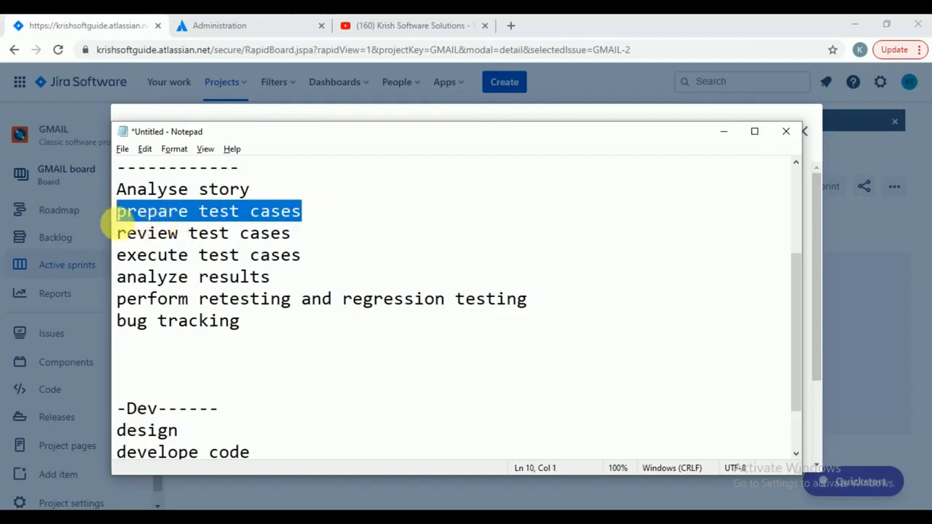
key("alt+Tab")
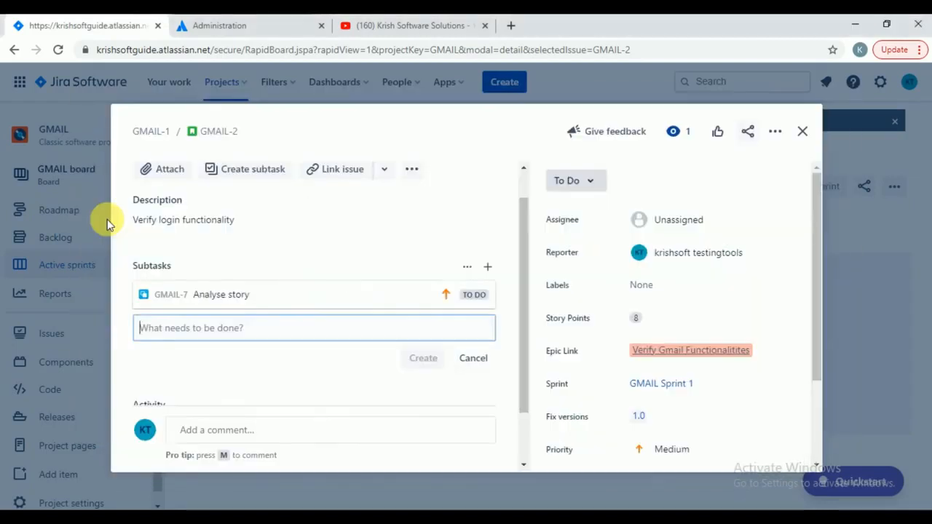
key("ctrl+v")
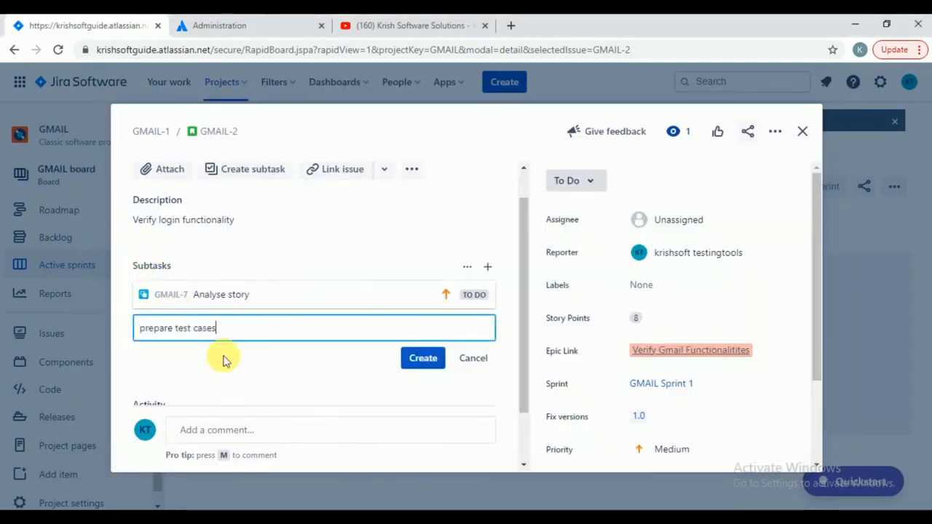
key("Return")
- Copy "review test cases" from the Notepad list and add it as the story's next subtask in Jira
key("alt+Tab")
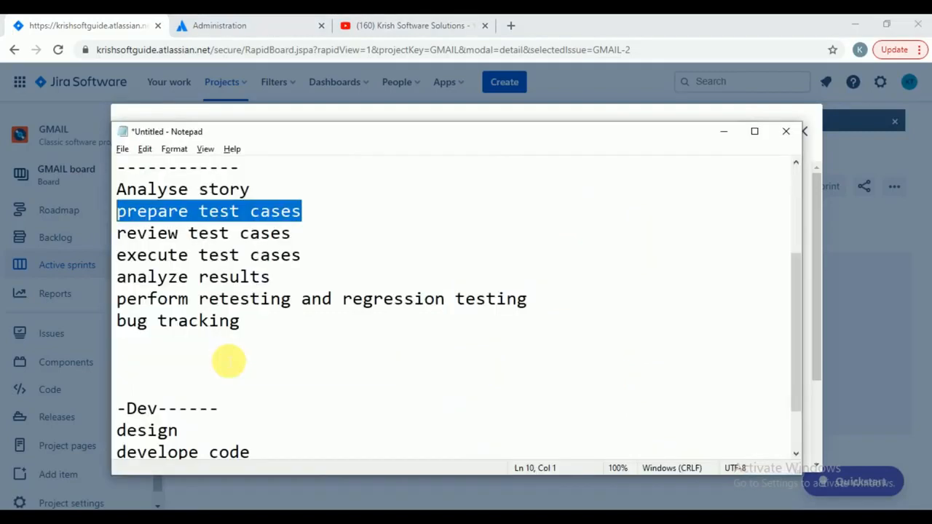
left_click_drag(295, 234, 115, 234)
key("ctrl+c")
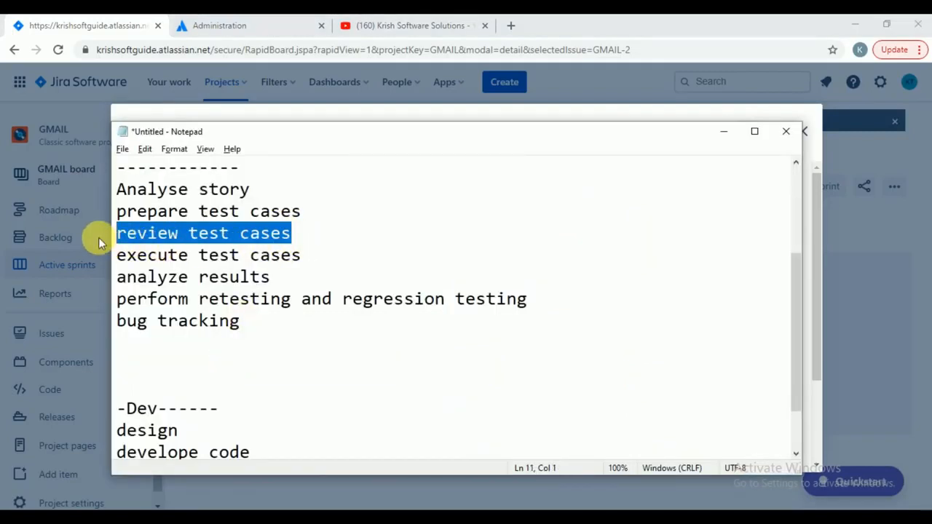
key("alt+Tab")
key("ctrl+v")
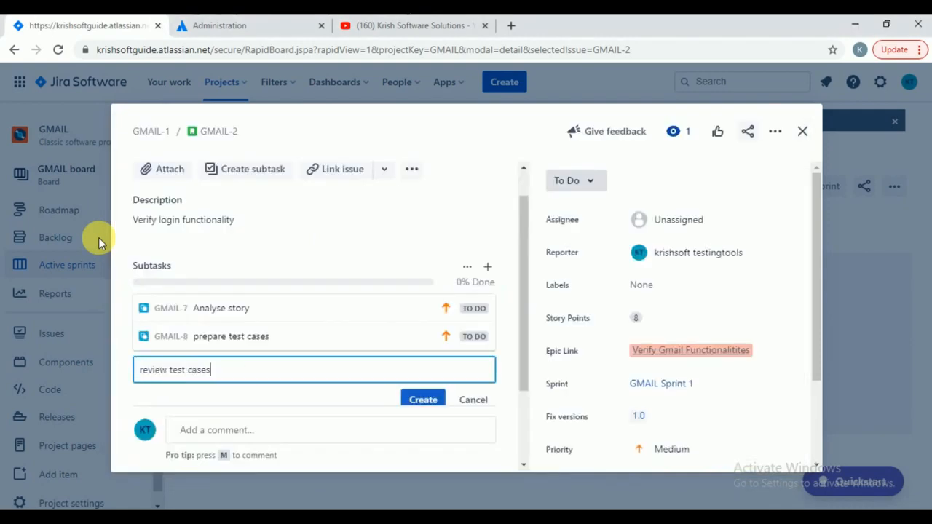
key("Return")
- Copy "execute test cases" from the Notepad list and create it as another subtask of the login story in Jira
key("alt+Tab")
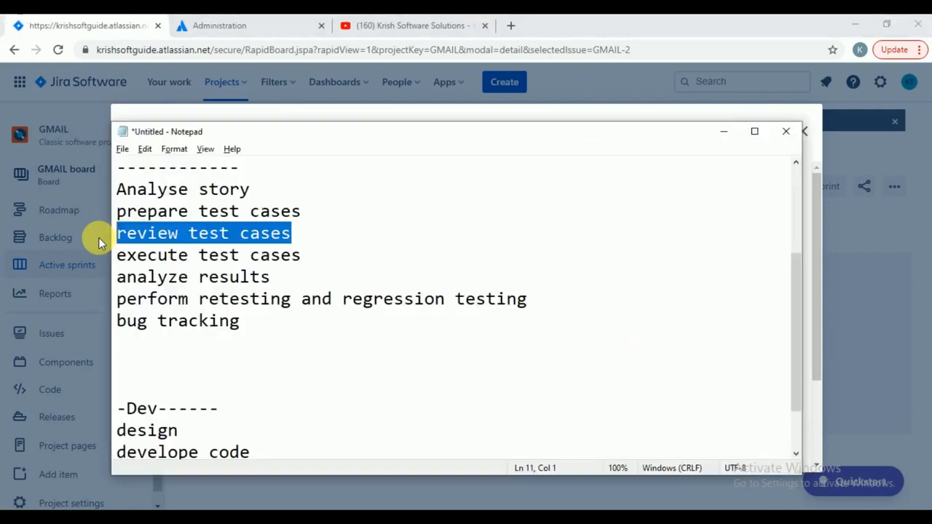
left_click_drag(321, 258, 94, 249)
key("ctrl+c")
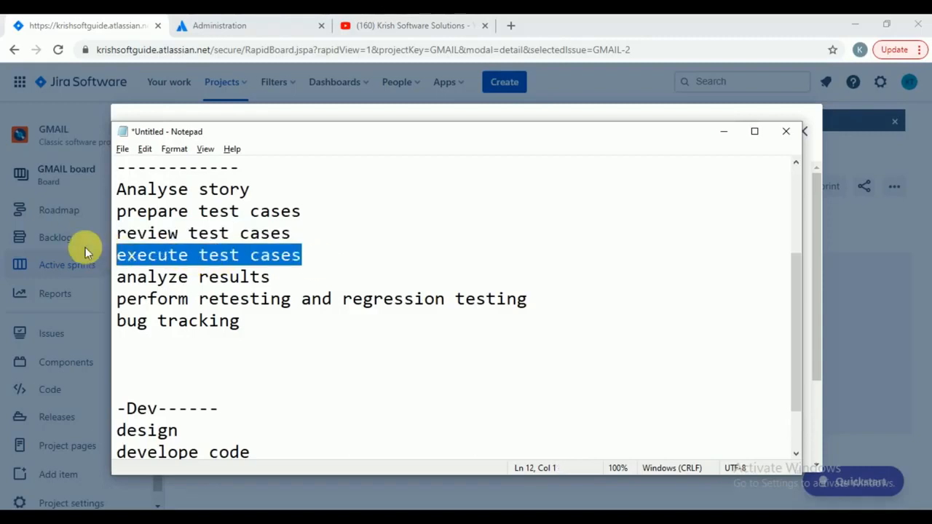
key("alt+Tab")
key("ctrl+v")
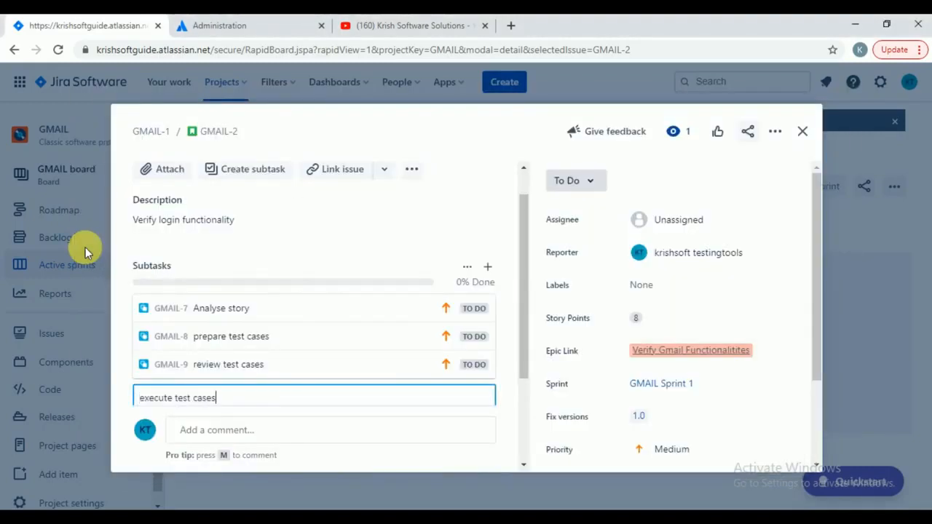
key("Return")
- Copy "analyze results" from the Notepad list and create it as a subtask below "execute test cases" in Jira
key("alt+Tab")
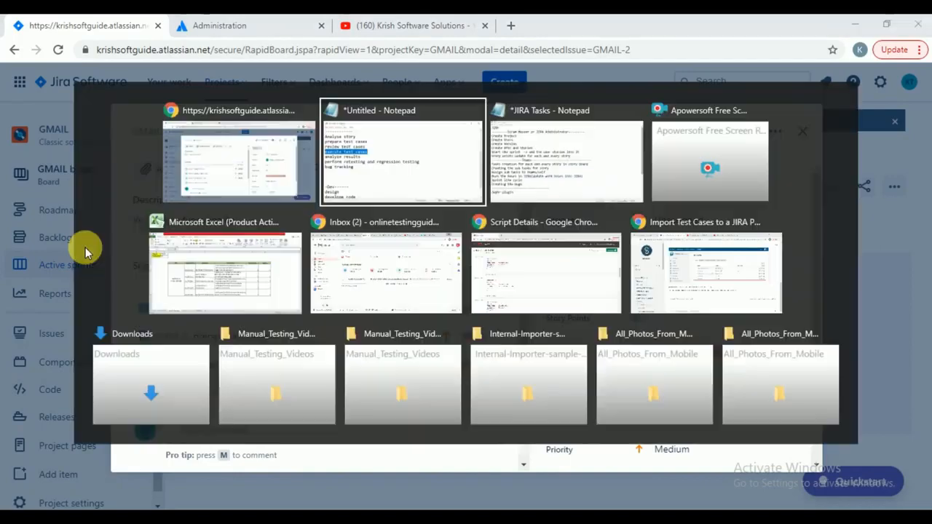
left_click_drag(283, 278, 105, 291)
key("ctrl+c")
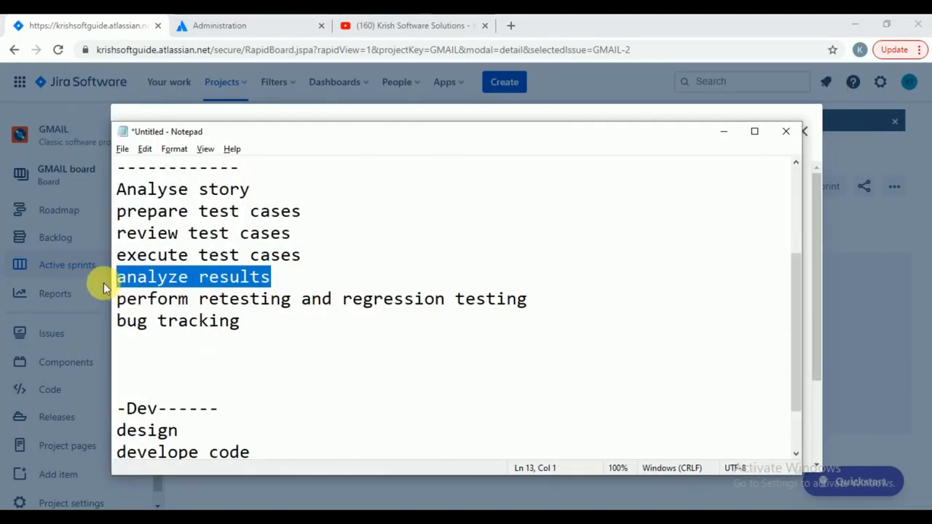
key("alt+Tab")
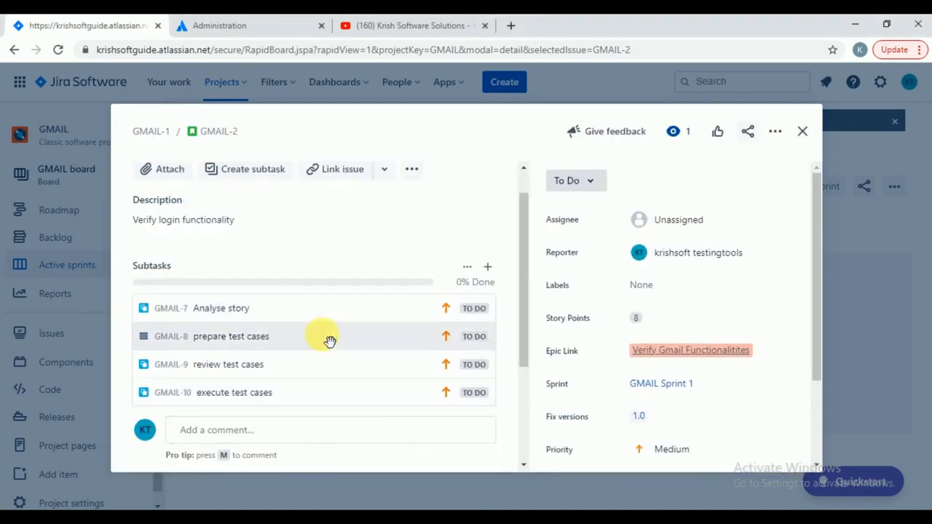
scroll(325, 338, "down", 2)
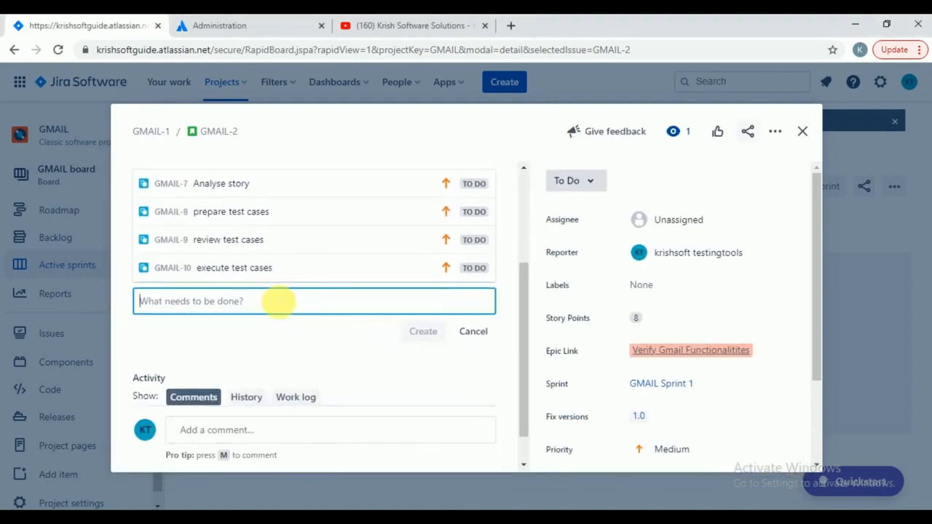
key("ctrl+v")
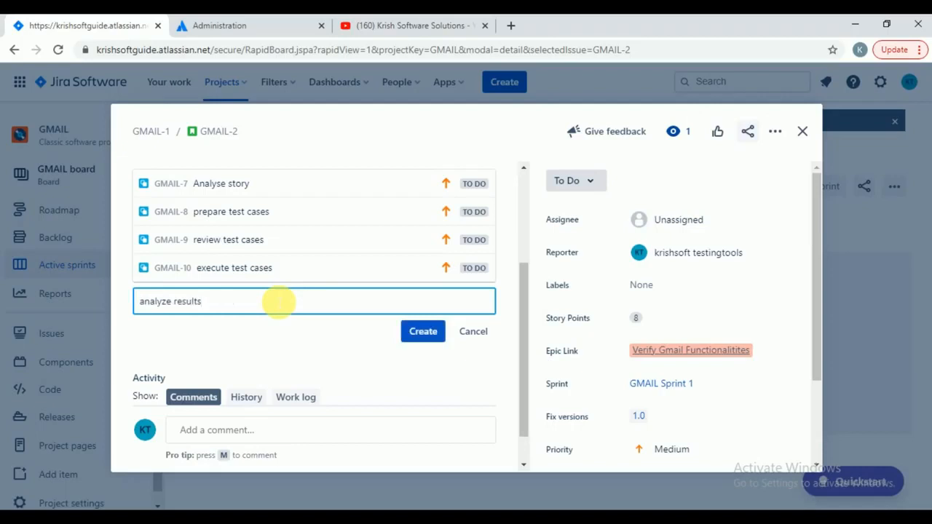
key("Return")
- Copy "perform retesting and regression testing" from the Notepad list and create it as a subtask of the login story in Jira
key("alt+Tab")
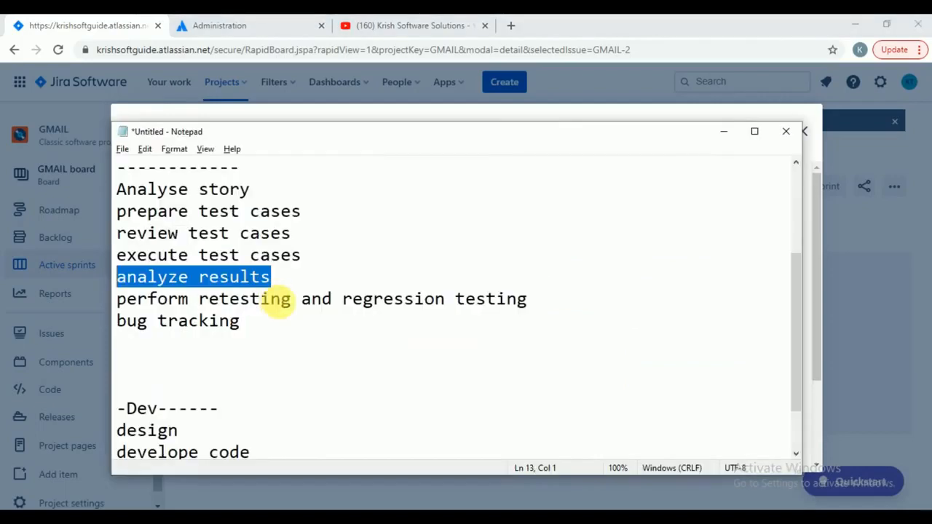
left_click_drag(541, 301, 116, 300)
key("ctrl+c")
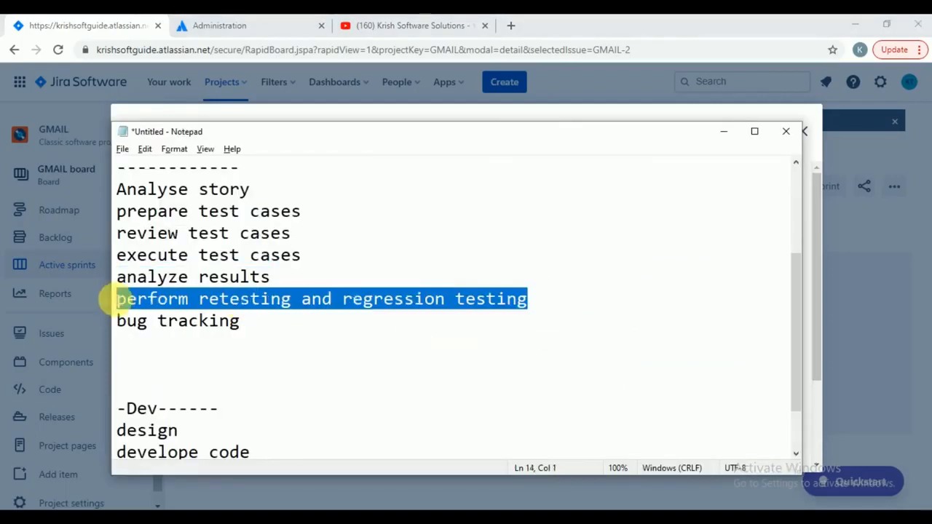
key("alt+Tab")
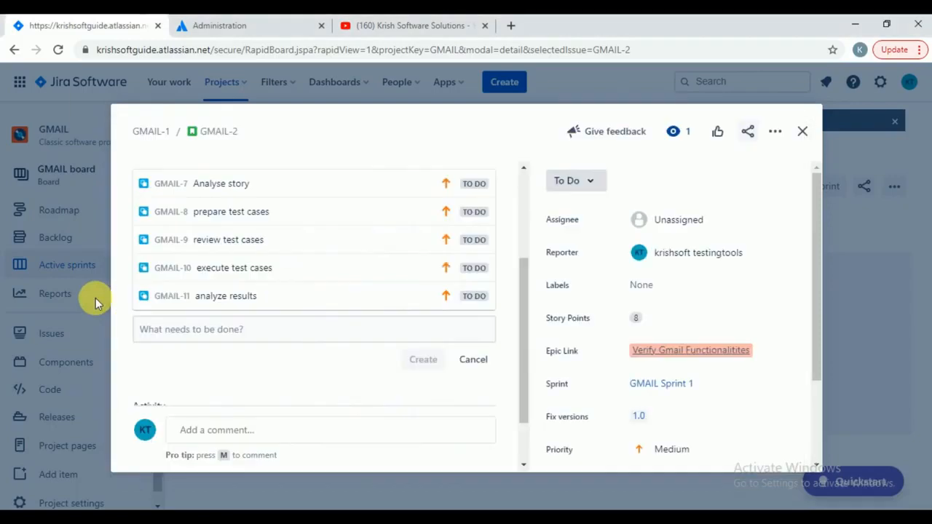
key("ctrl+v")
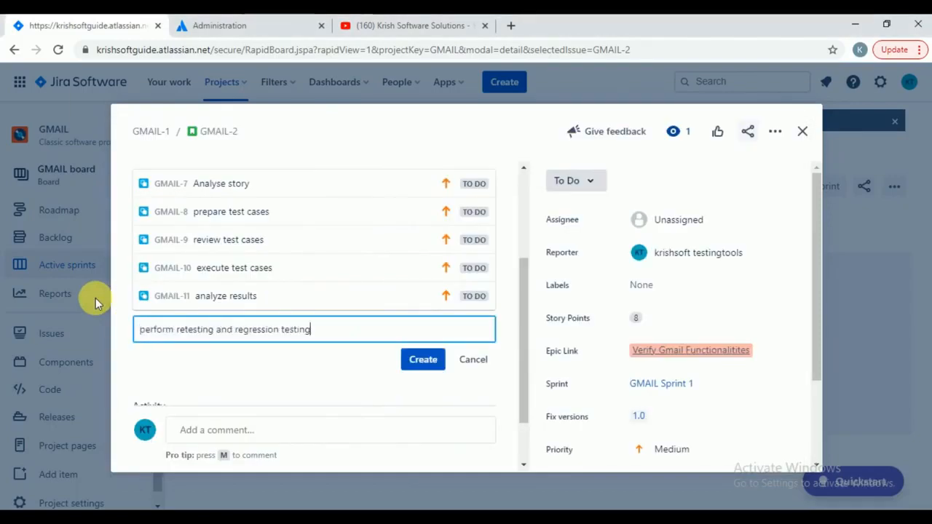
key("Return")
- Copy "bug tracking" from the Notepad list and return to the empty subtask entry of the login story in Jira
key("alt+Tab")
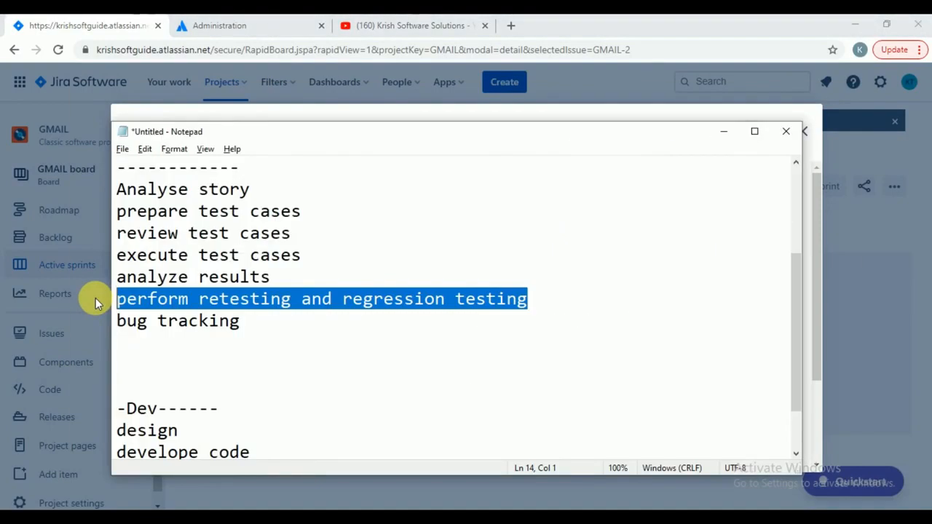
left_click(264, 332)
left_click_drag(264, 331, 88, 333)
key("ctrl+c")
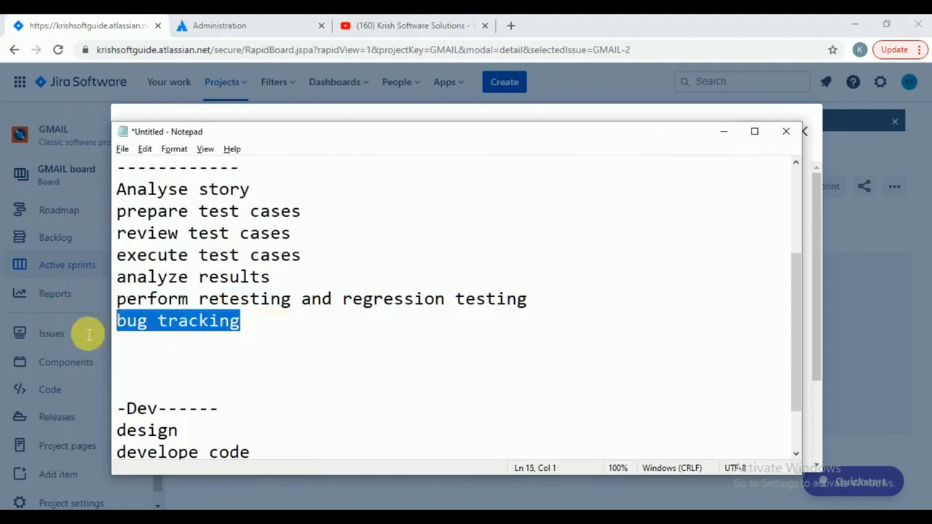
key("alt+Tab")
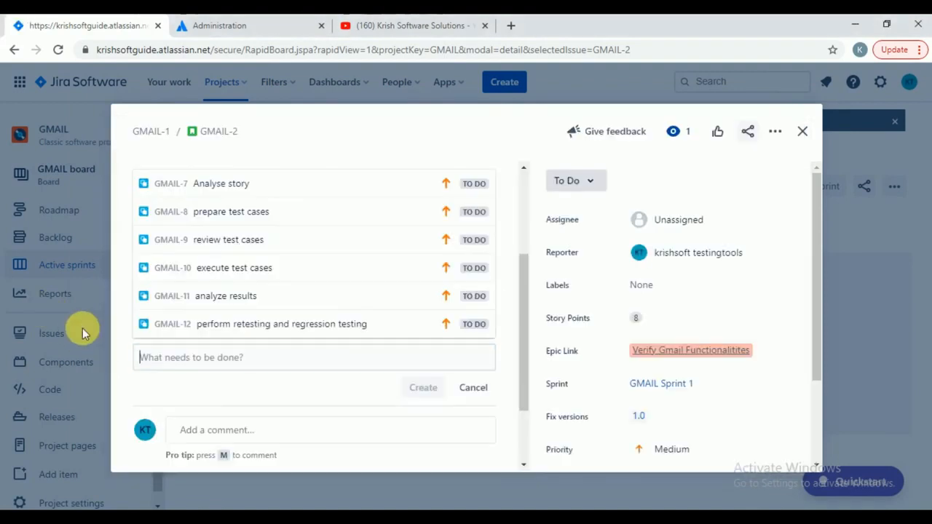
- Add the subtasks "bug tracking" and "design" to the Verify login functionality story
key("ctrl+v")
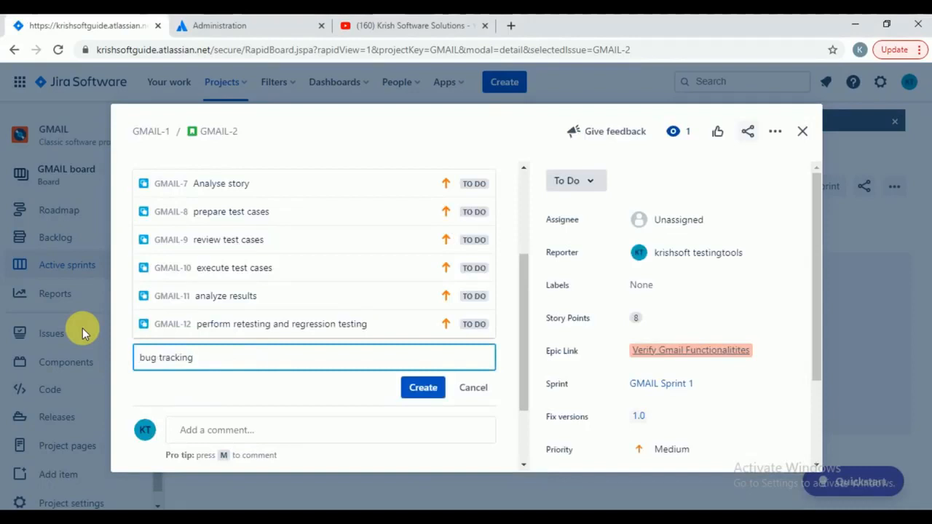
key("Return")
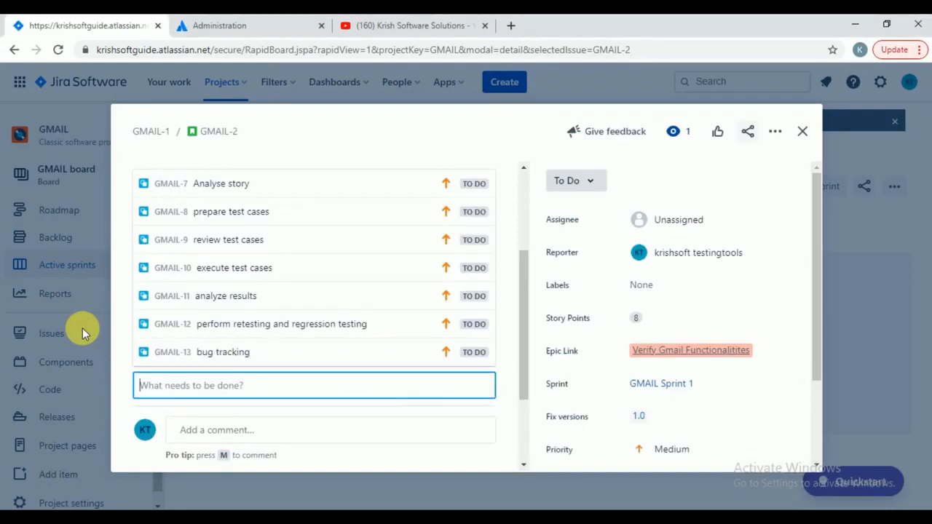
key("alt+Tab")
key("alt+Tab")
type("design")
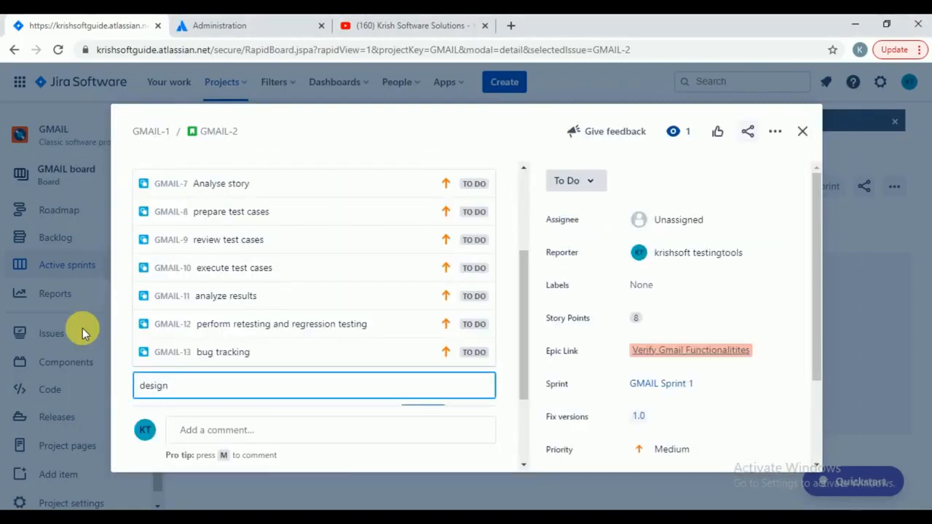
key("Return")
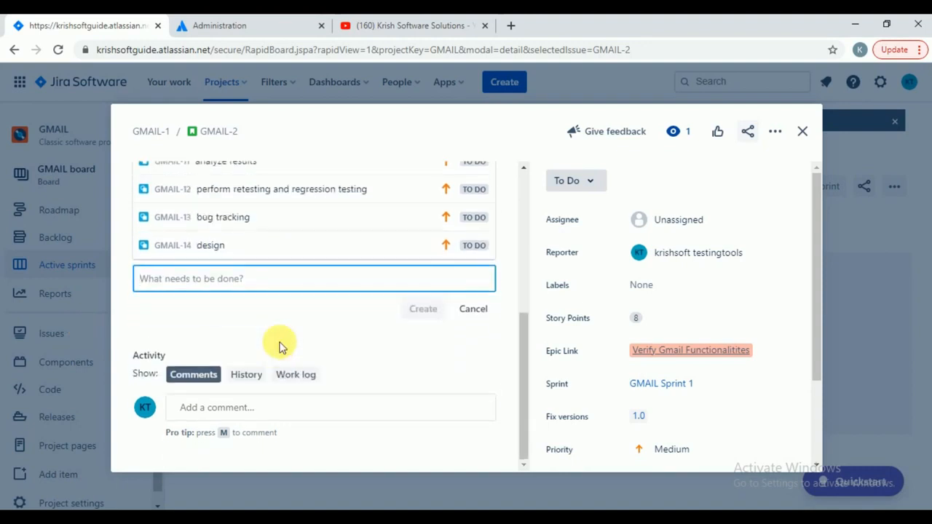
- Add the subtasks "Develope code" and "perform unit testing" to the story, and close its details
type("Deve")
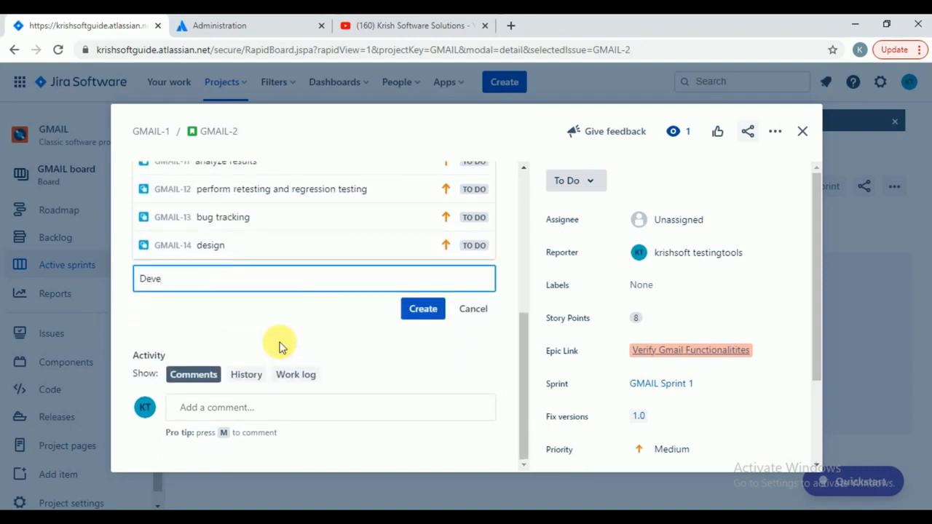
type("lope code")
key("Return")
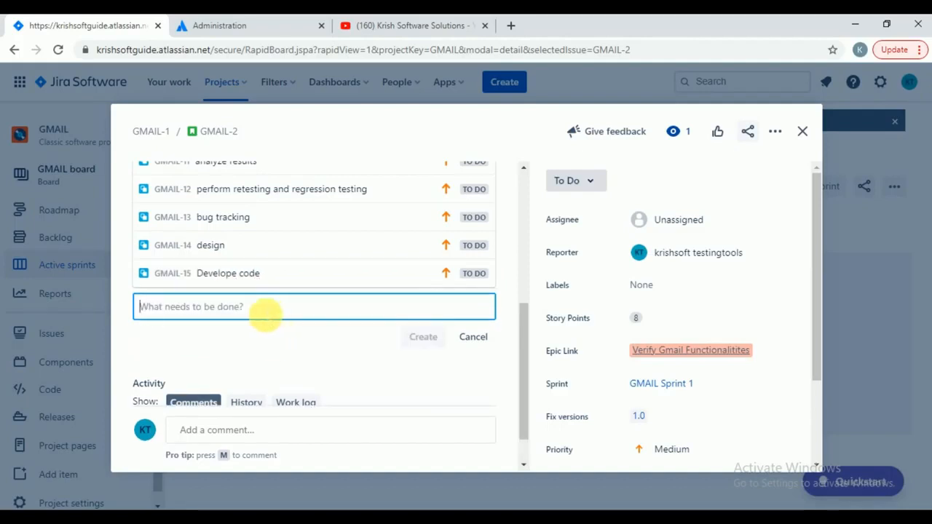
type("perform unit testing")
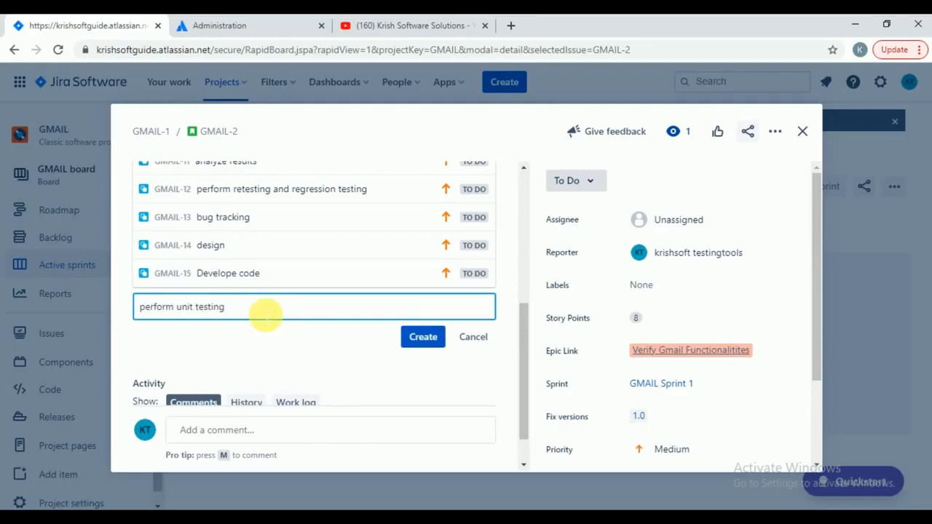
key("Return")
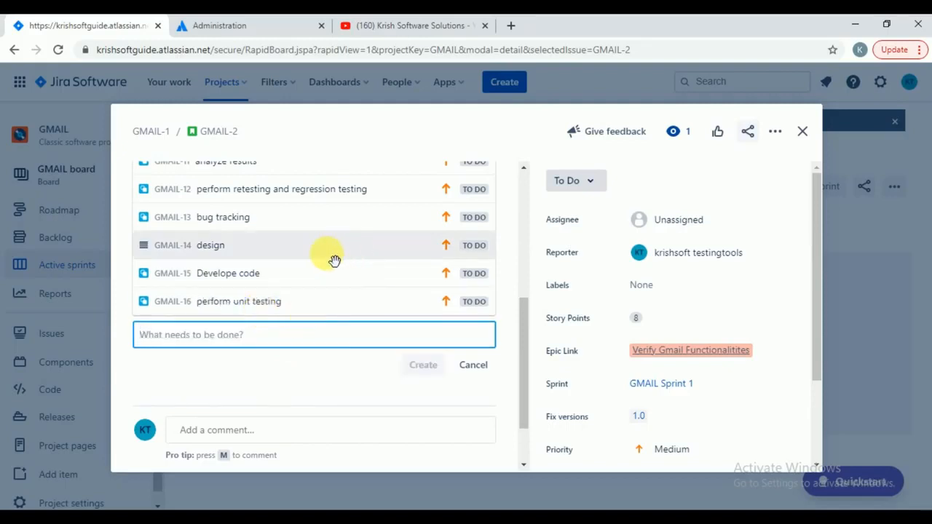
scroll(333, 260, "up", 5)
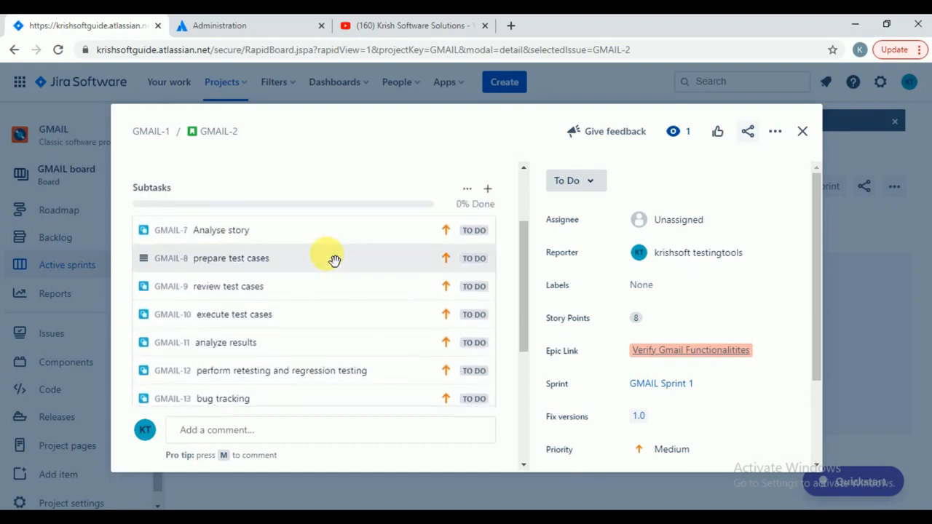
scroll(333, 260, "up", 3)
scroll(327, 255, "down", 2)
scroll(326, 255, "up", 2)
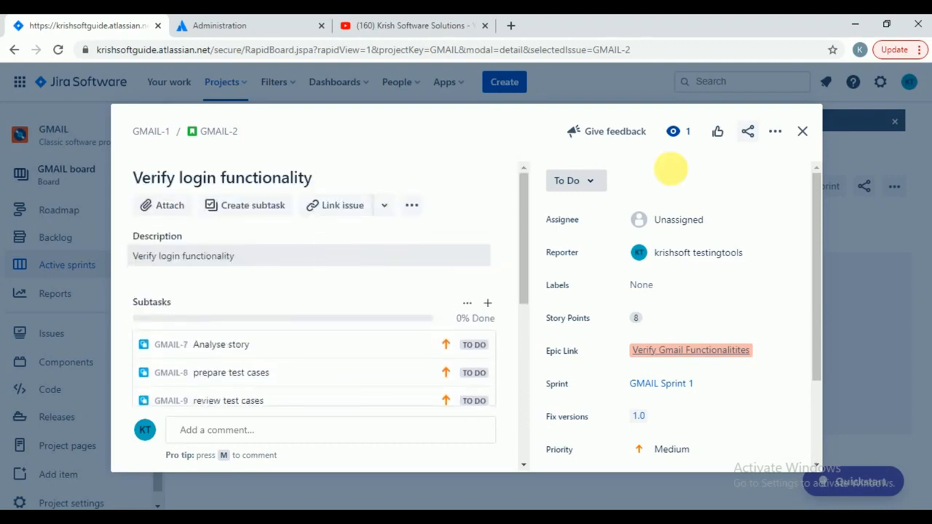
left_click(802, 131)
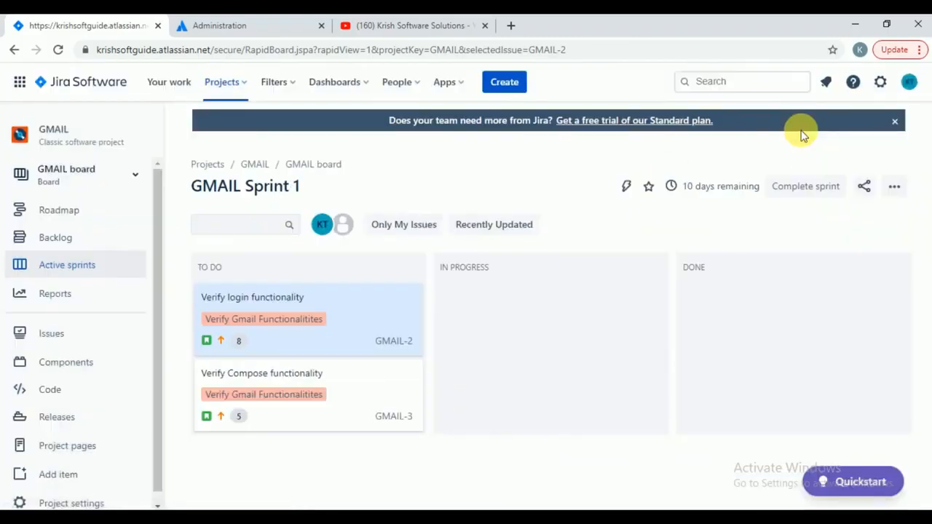
- Reopen the Verify login functionality story from the sprint board, review its full subtask list, and close it
left_click(346, 322)
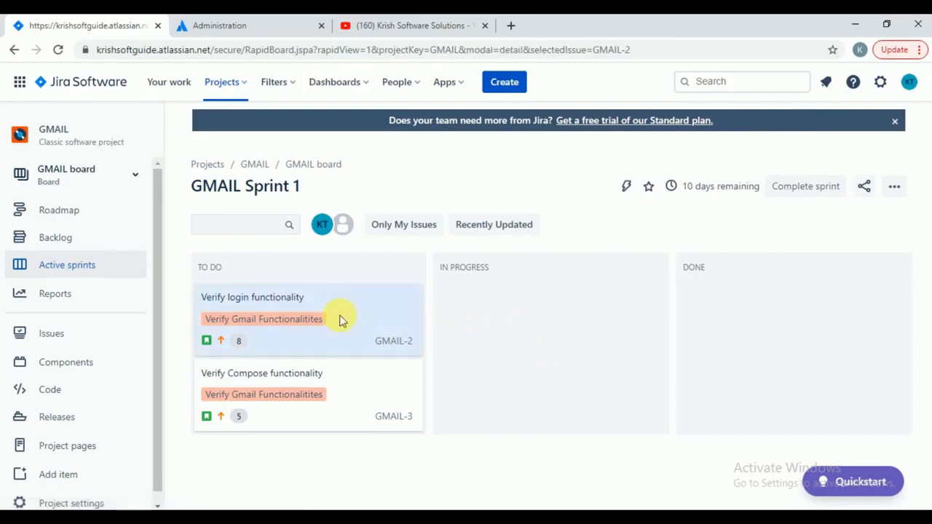
scroll(374, 393, "down", 3)
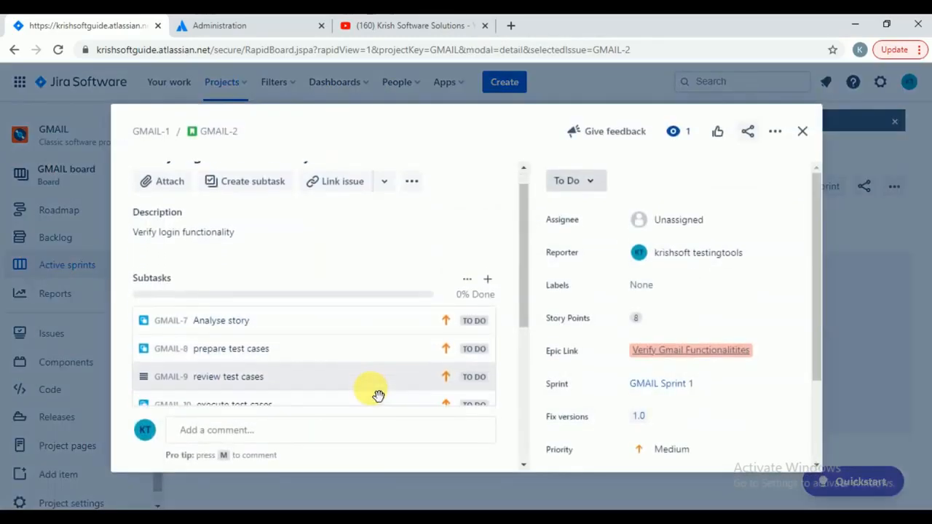
scroll(378, 395, "up", 3)
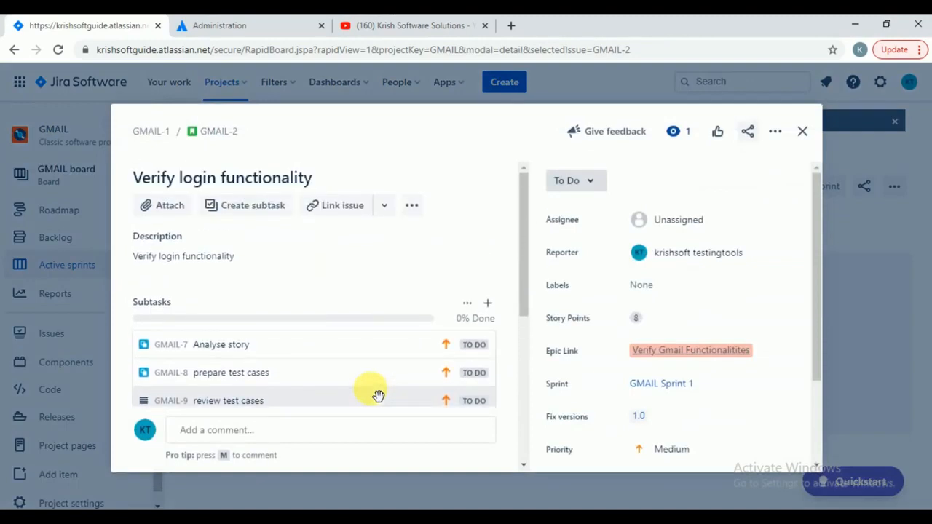
scroll(375, 394, "down", 5)
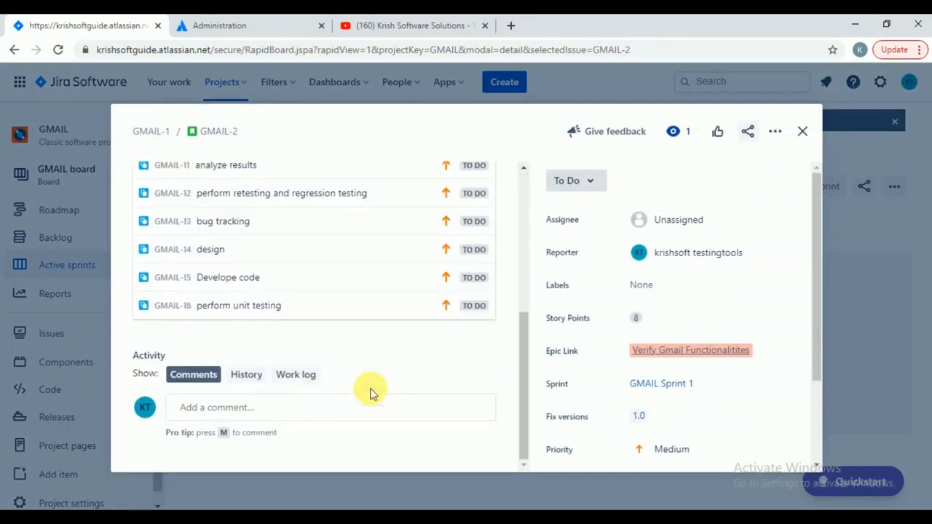
scroll(370, 393, "up", 3)
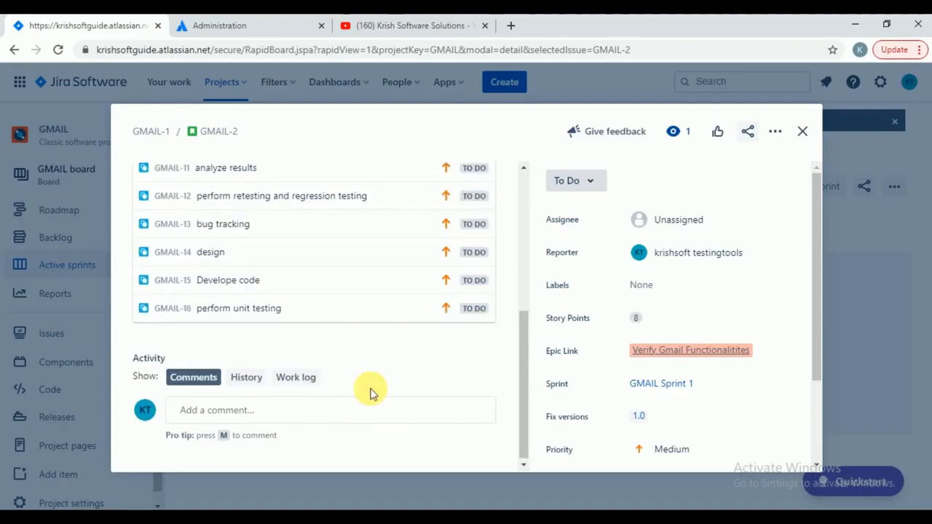
scroll(370, 393, "up", 4)
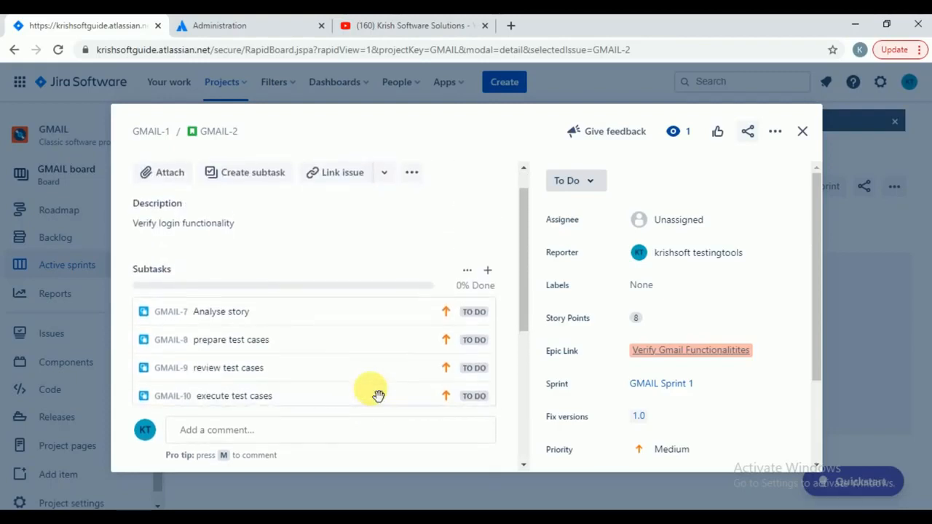
scroll(378, 396, "up", 1)
scroll(379, 396, "down", 2)
scroll(379, 396, "down", 6)
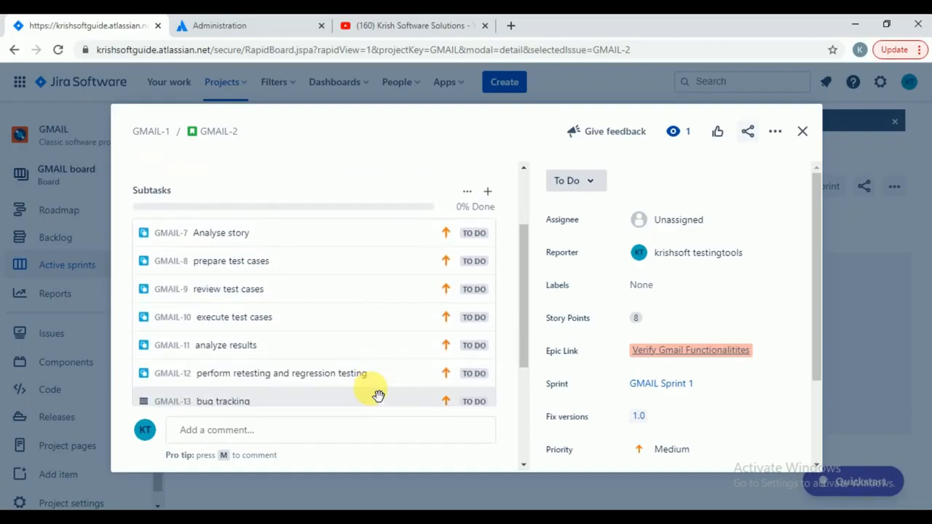
scroll(370, 393, "up", 6)
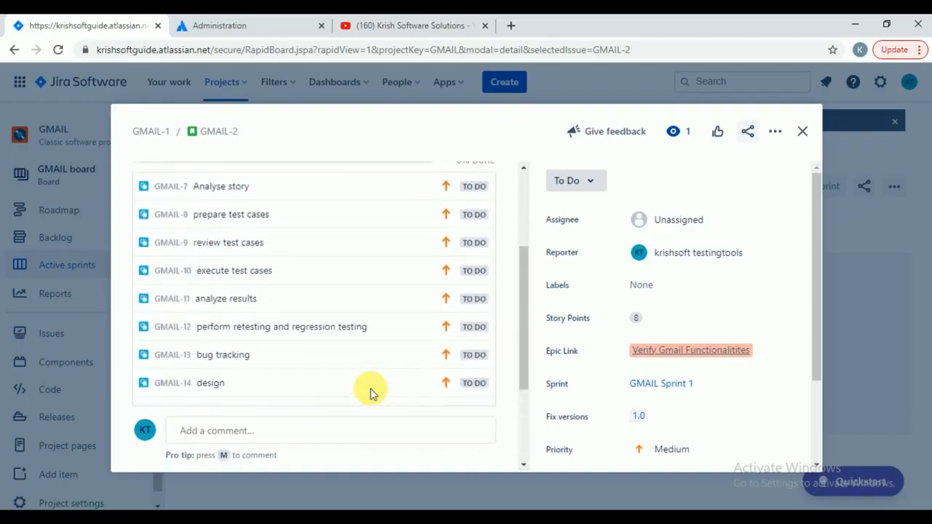
left_click(803, 131)
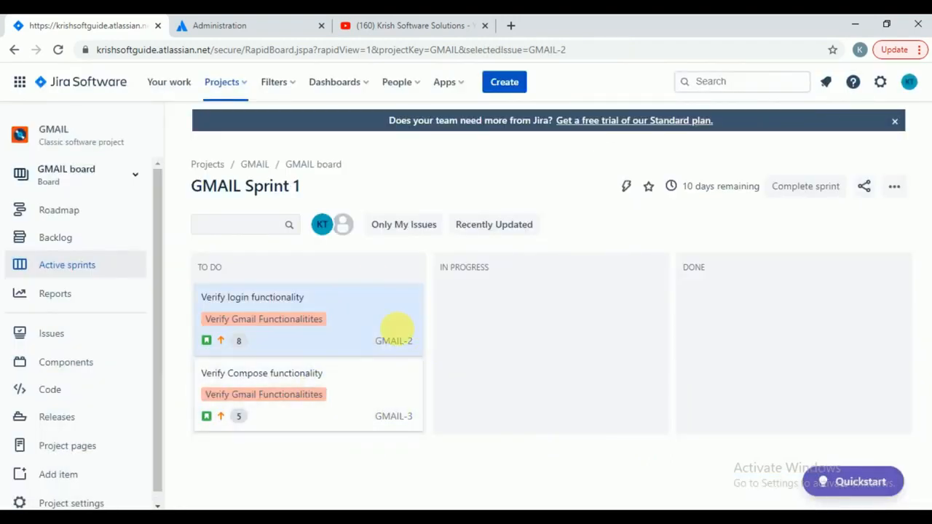
- Reload the GMAIL Sprint 1 board and dismiss the Atlassian Community notice
left_click(58, 49)
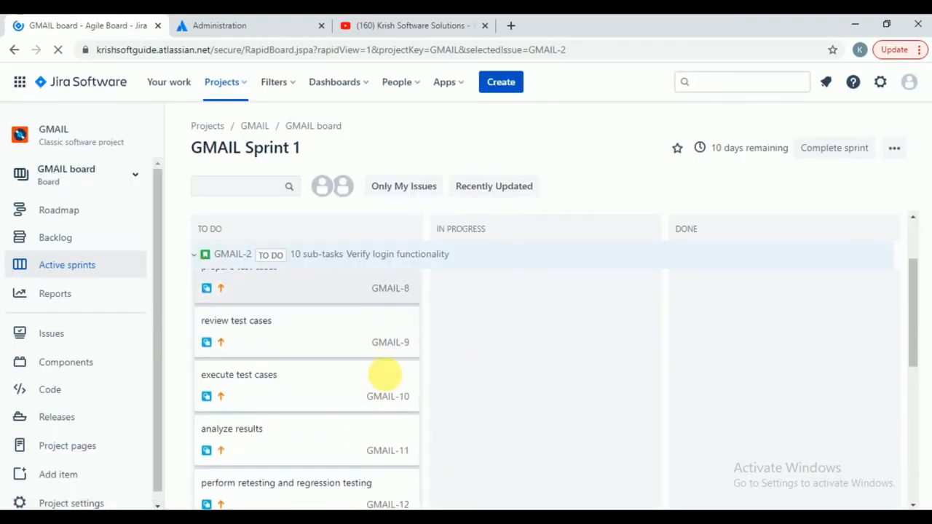
scroll(392, 380, "down", 6)
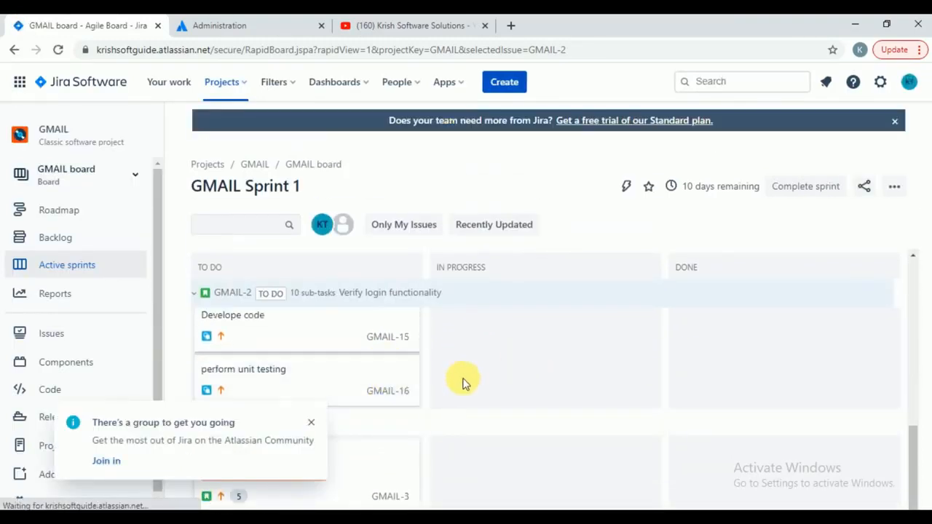
left_click(311, 422)
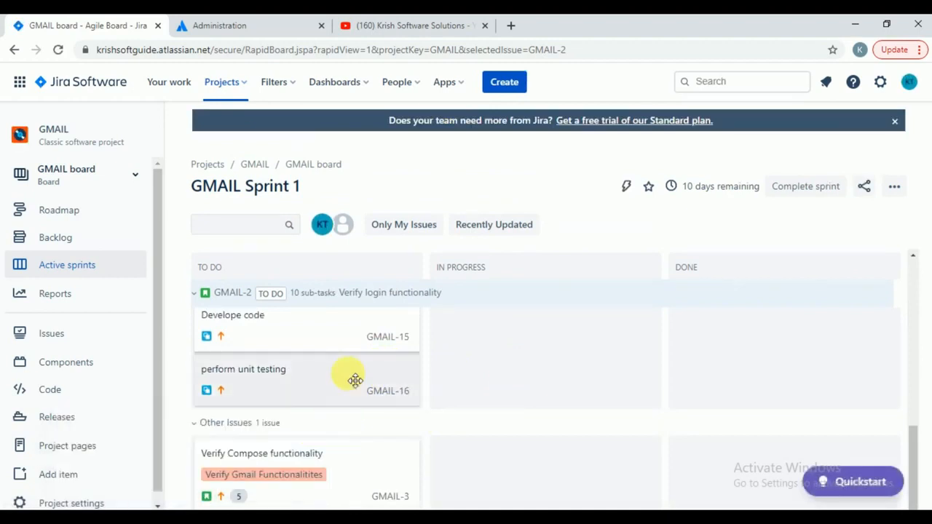
- Examine the subtask cards grouped under Verify login functionality in the board's To Do column
scroll(352, 379, "up", 4)
scroll(352, 379, "up", 4)
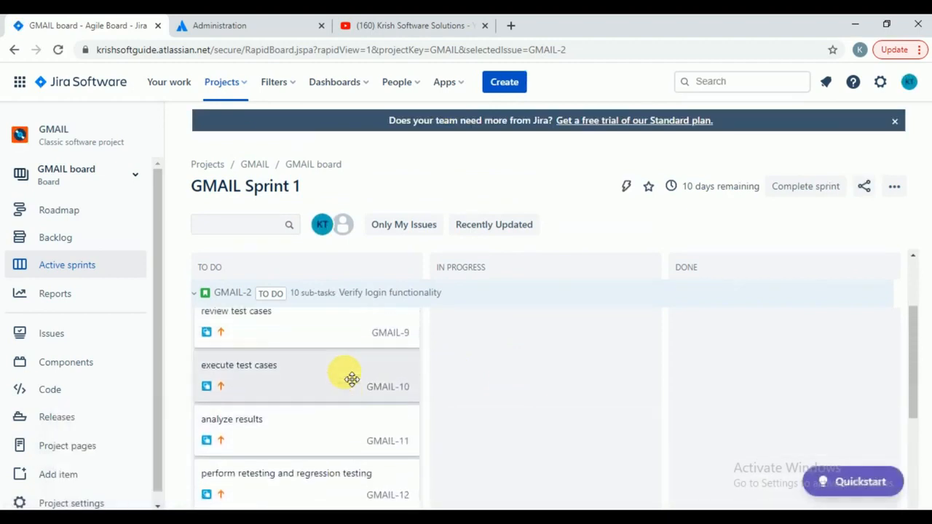
scroll(352, 380, "up", 1)
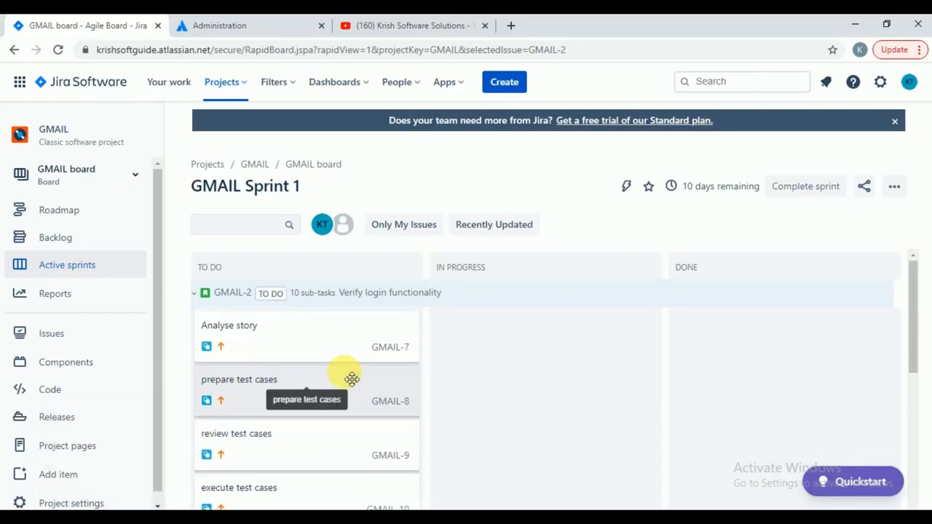
scroll(298, 397, "down", 2)
scroll(298, 397, "down", 3)
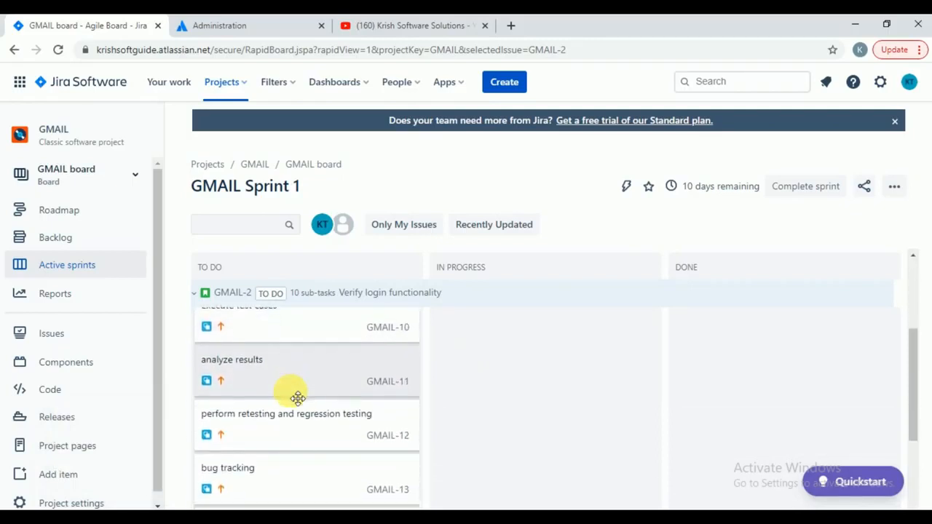
scroll(298, 397, "down", 2)
scroll(298, 397, "down", 1)
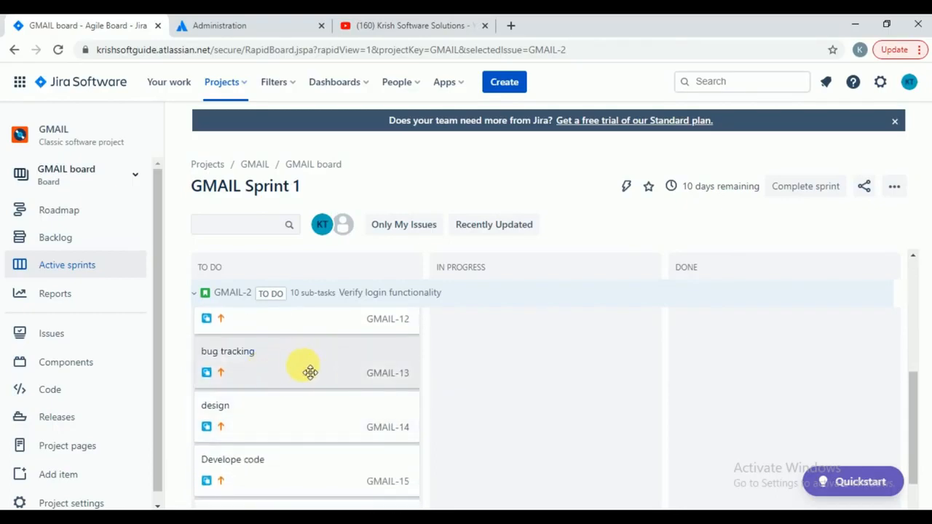
scroll(276, 418, "down", 1)
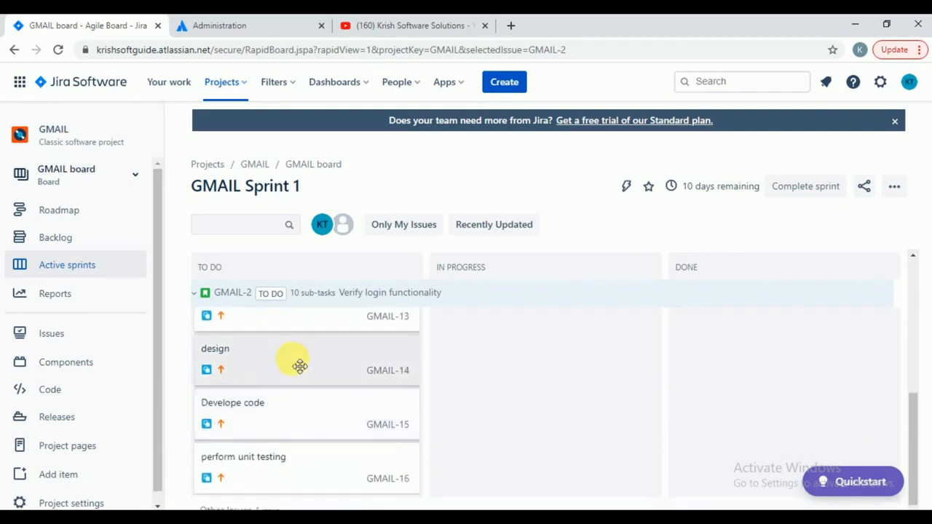
scroll(297, 425, "down", 1)
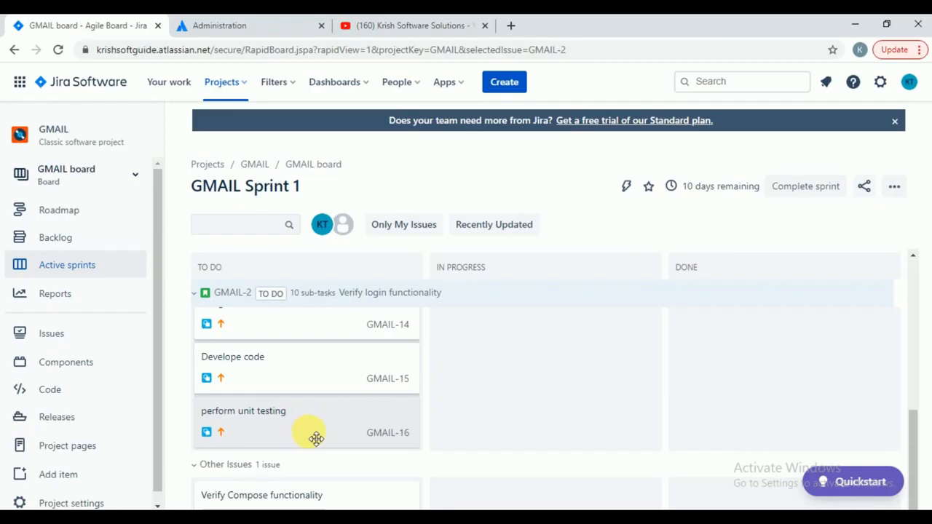
scroll(316, 437, "up", 7)
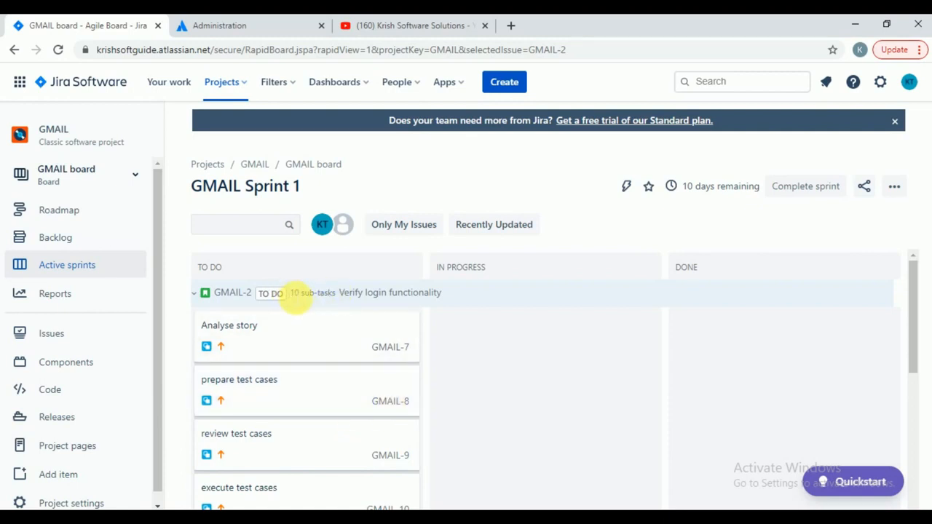
- Open the Verify login functionality story from its board heading, dismiss the field-pinning introduction, and close the story details
left_click_drag(291, 294, 337, 293)
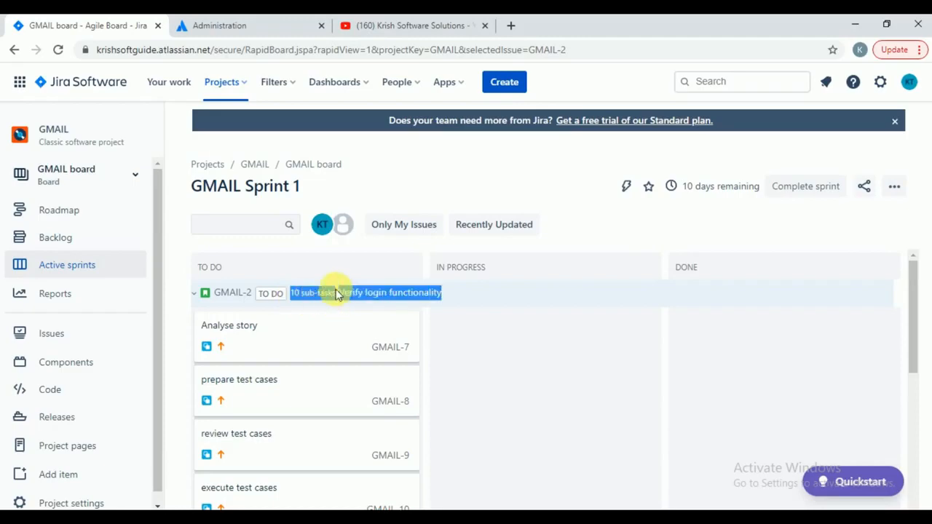
left_click(499, 380)
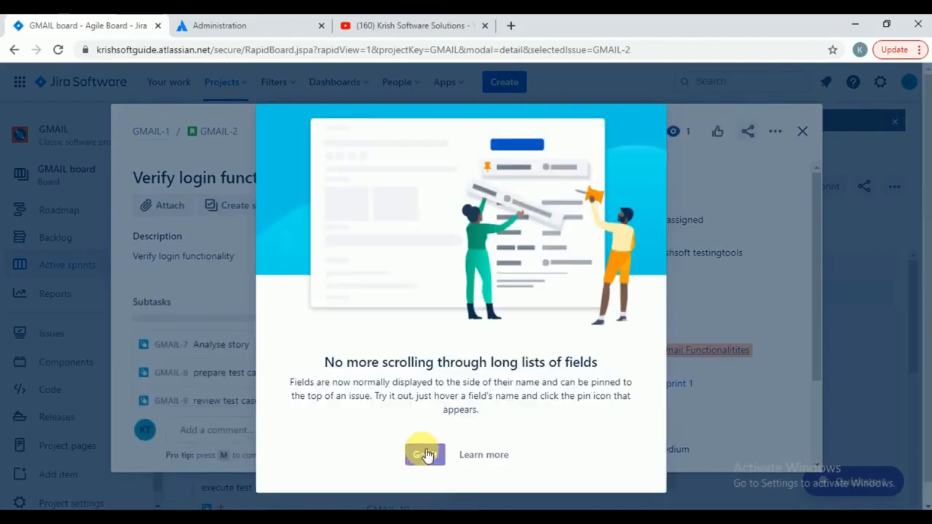
left_click(426, 454)
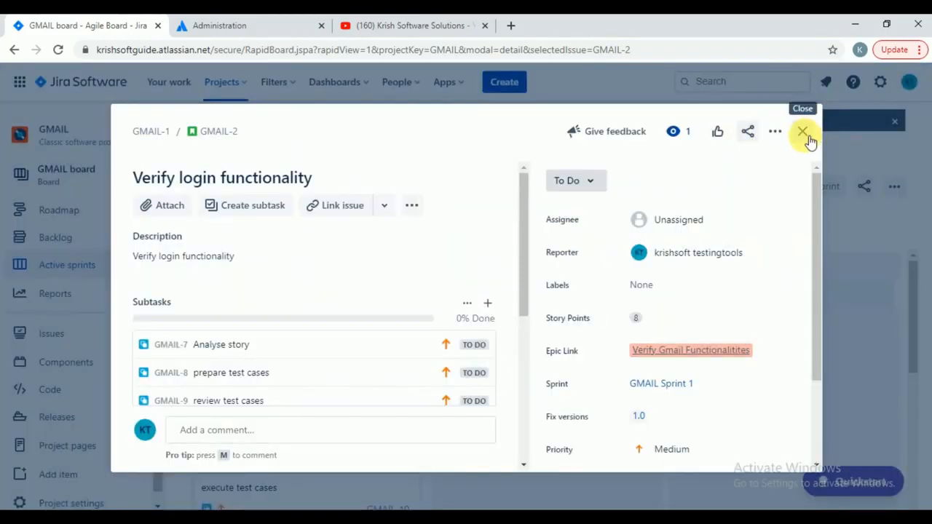
left_click(805, 135)
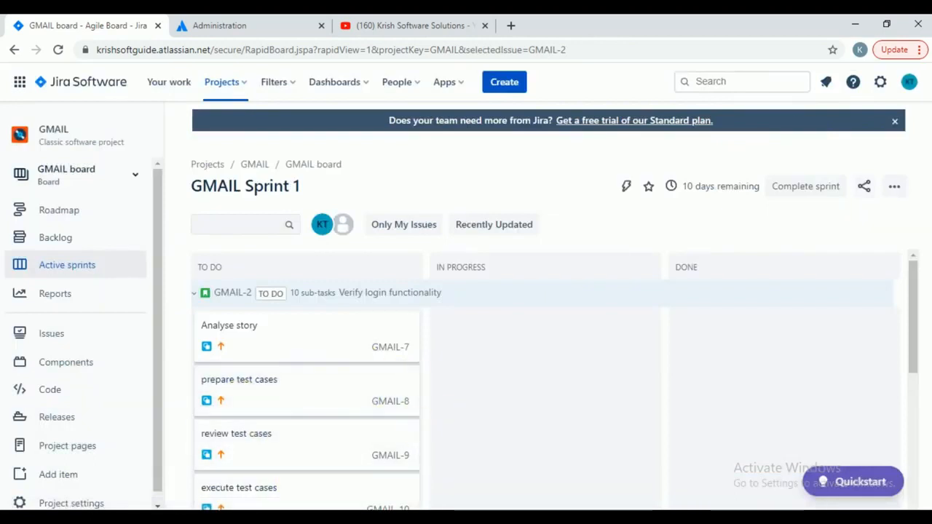
- Switch to the JIRA Tasks notes in Notepad to check the list of team tasks
mouse_move(247, 516)
left_click(193, 485)
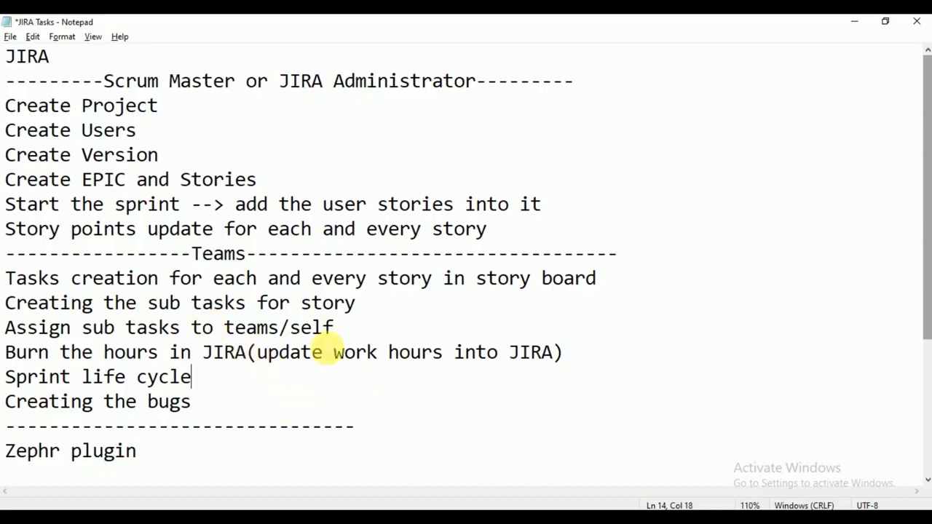
- Highlight the note on assigning subtasks to teams or self, switch back to Jira, and look over the Verify login functionality subtasks
left_click_drag(335, 328, 7, 332)
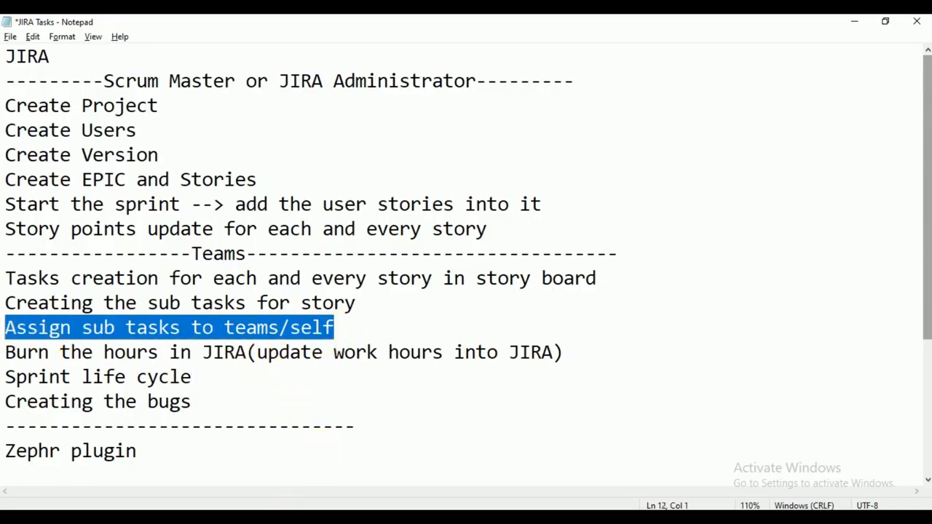
mouse_move(251, 508)
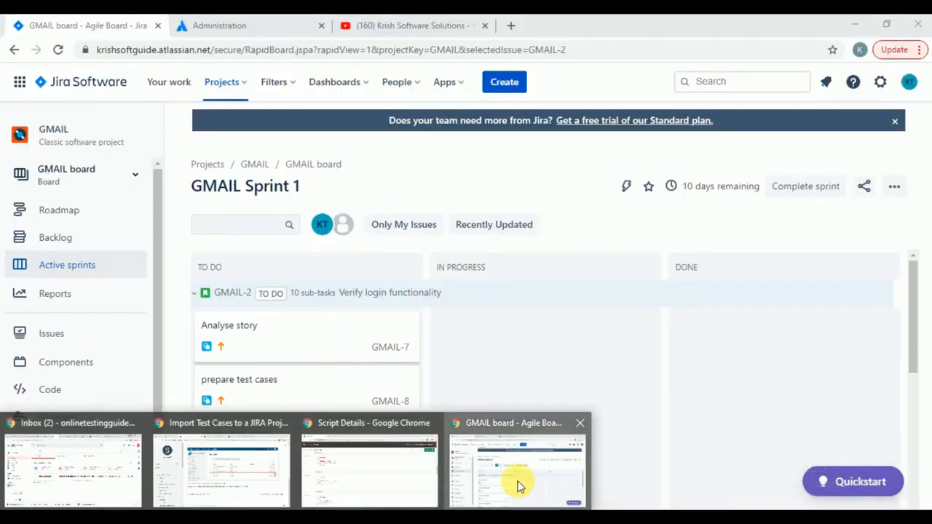
left_click(520, 486)
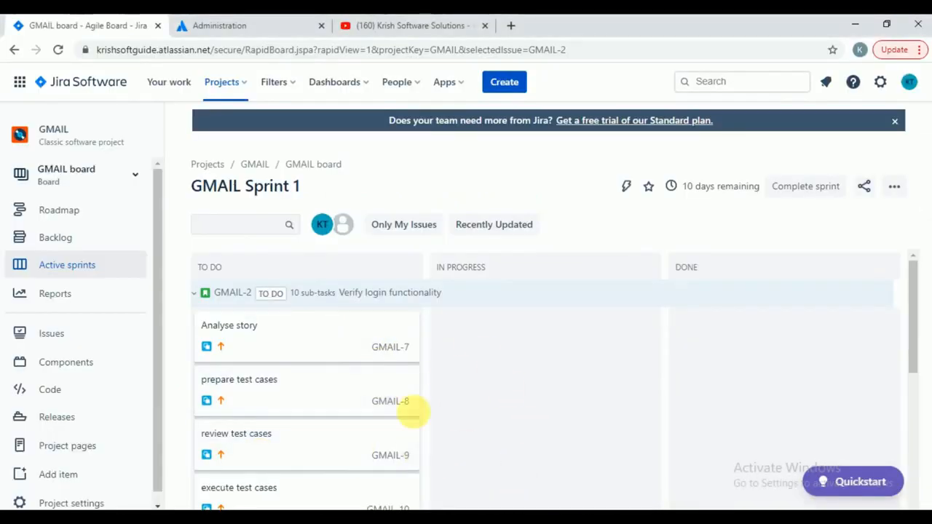
scroll(499, 378, "down", 3)
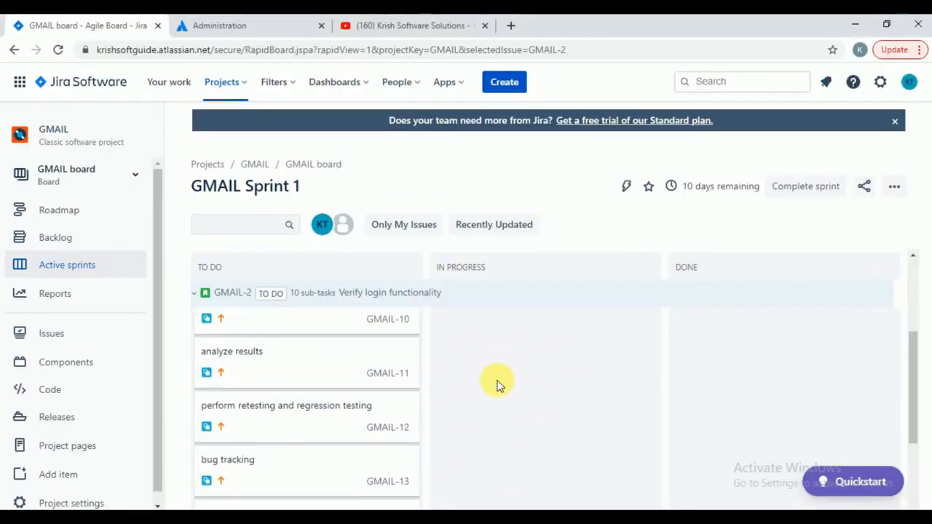
scroll(499, 384, "down", 3)
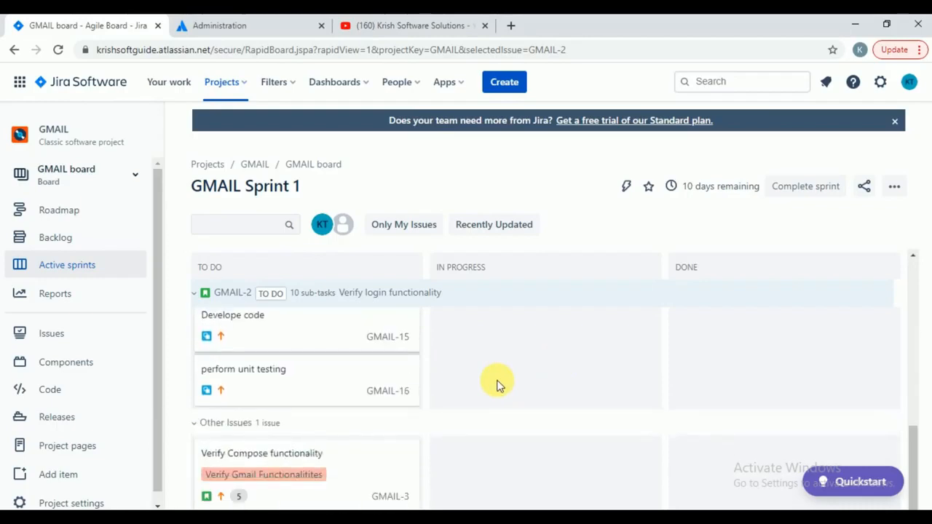
scroll(499, 385, "up", 6)
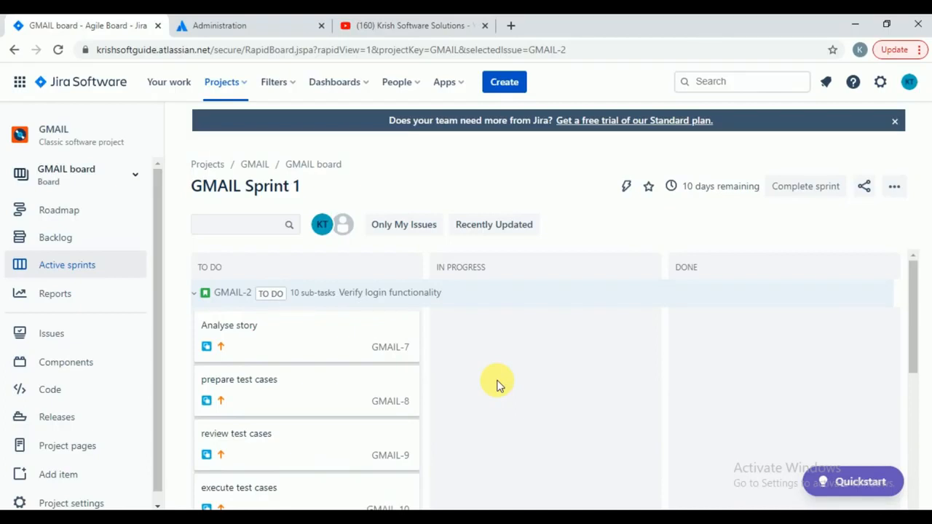
- Open the Analyse story subtask from the board and assign it to yourself
left_click(345, 340)
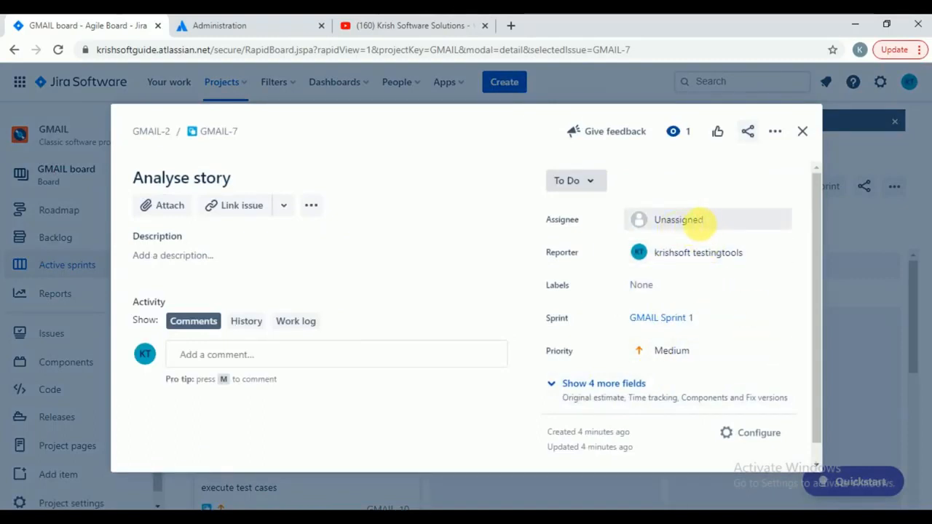
left_click(708, 220)
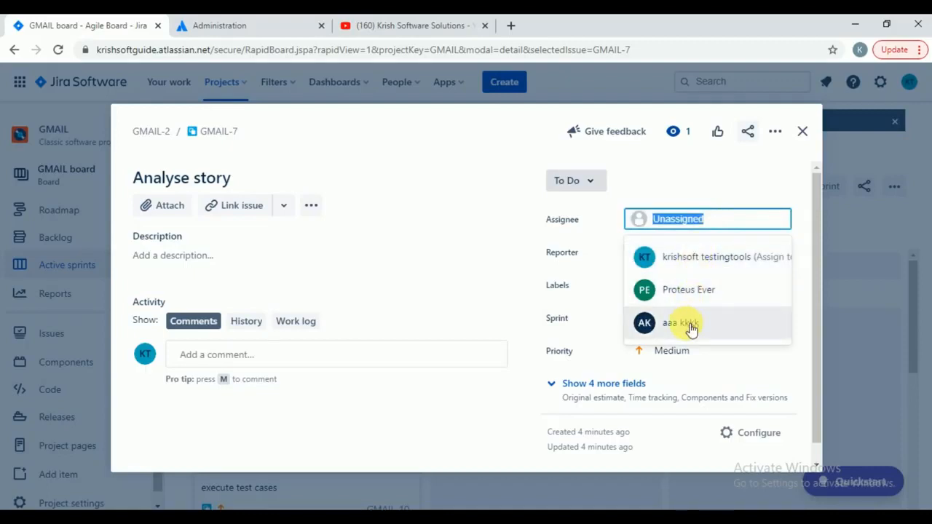
left_click(697, 258)
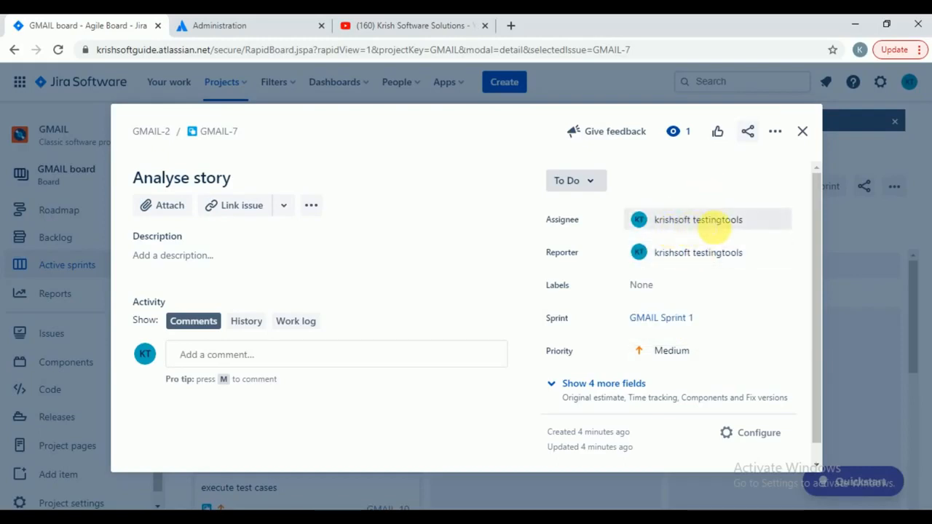
- Reassign the Analyse story subtask to the team member with initials AK
left_click(709, 222)
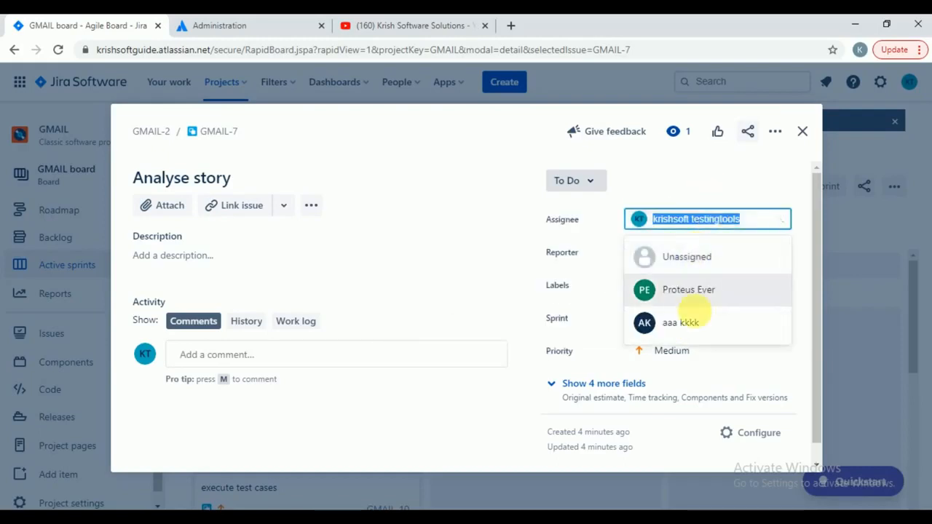
left_click(688, 326)
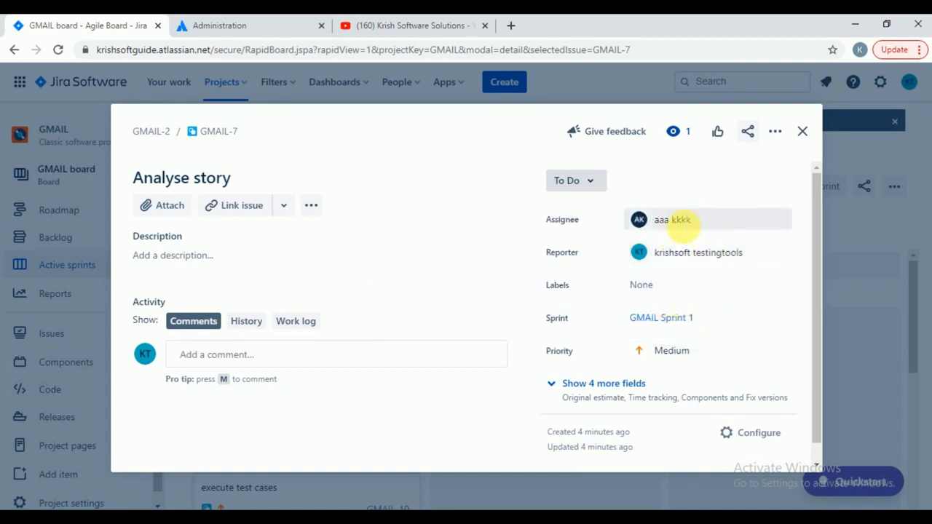
mouse_move(680, 226)
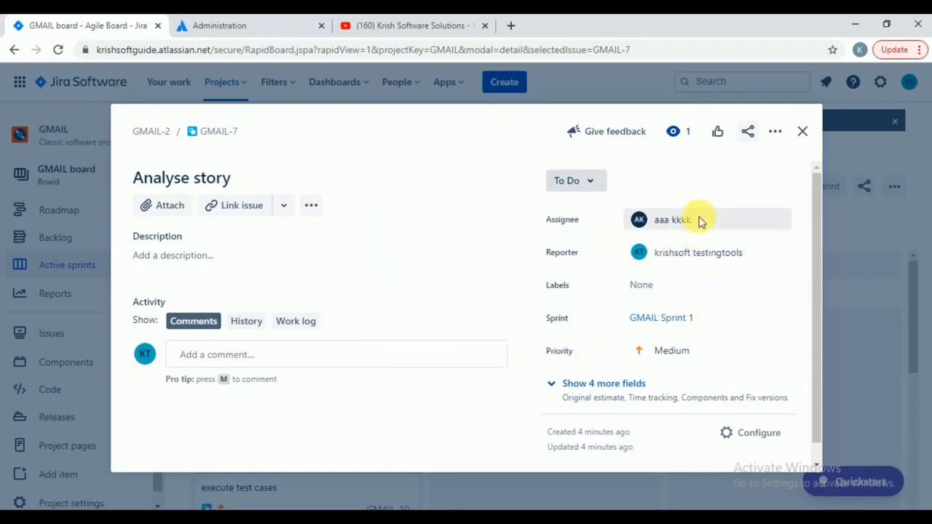
- Change the Analyse story subtask's assignee to the team member with initials PE and close its details
left_click(695, 221)
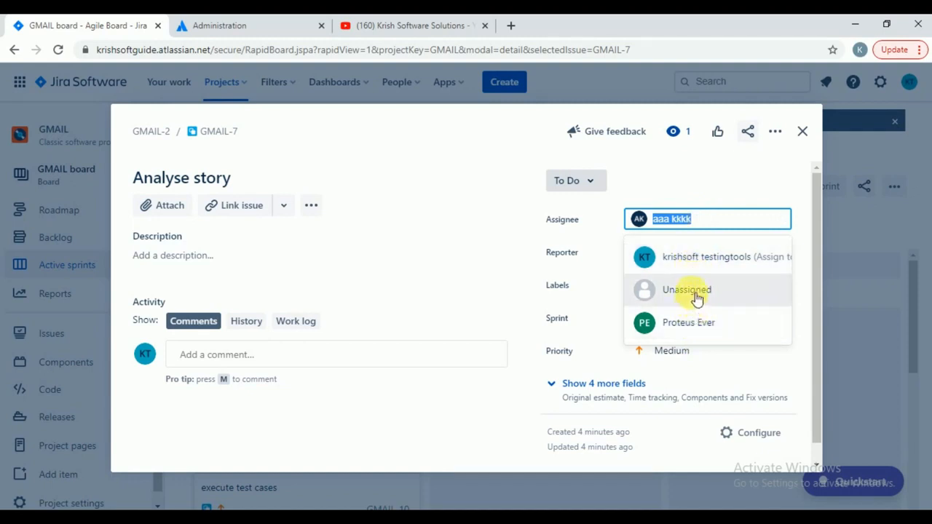
left_click(697, 330)
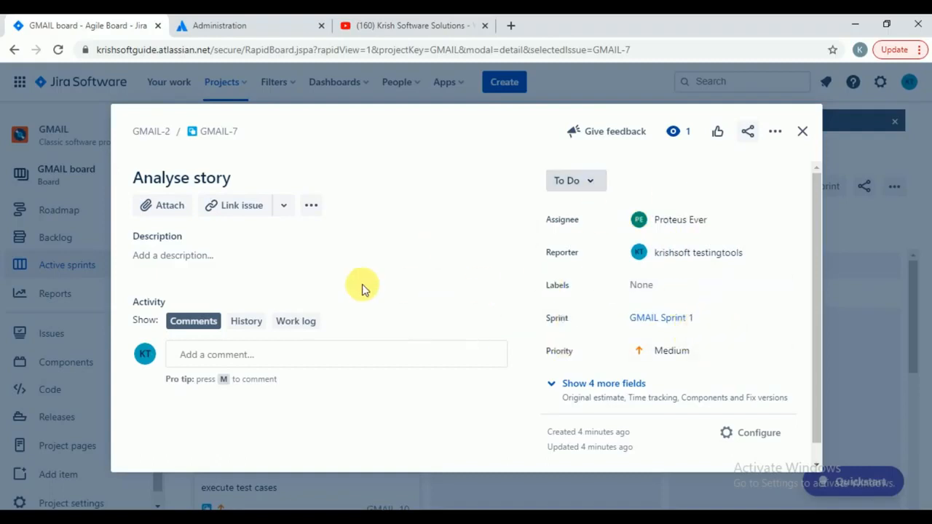
left_click(802, 131)
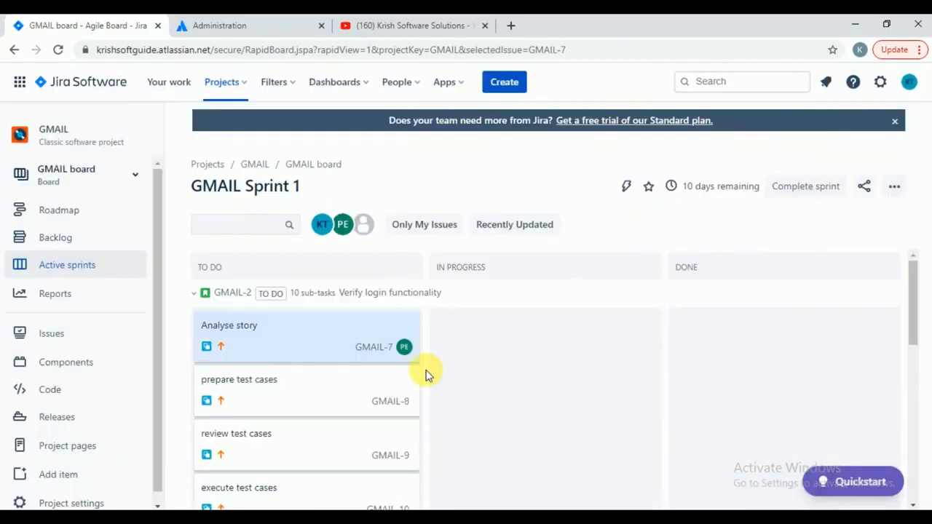
- Assign the prepare test cases subtask to yourself and return to the sprint board
left_click(332, 391)
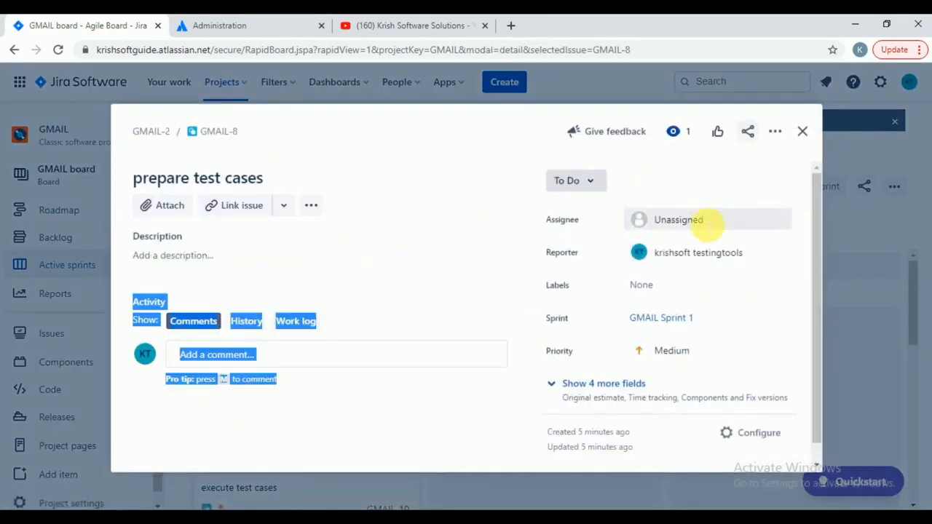
left_click(708, 222)
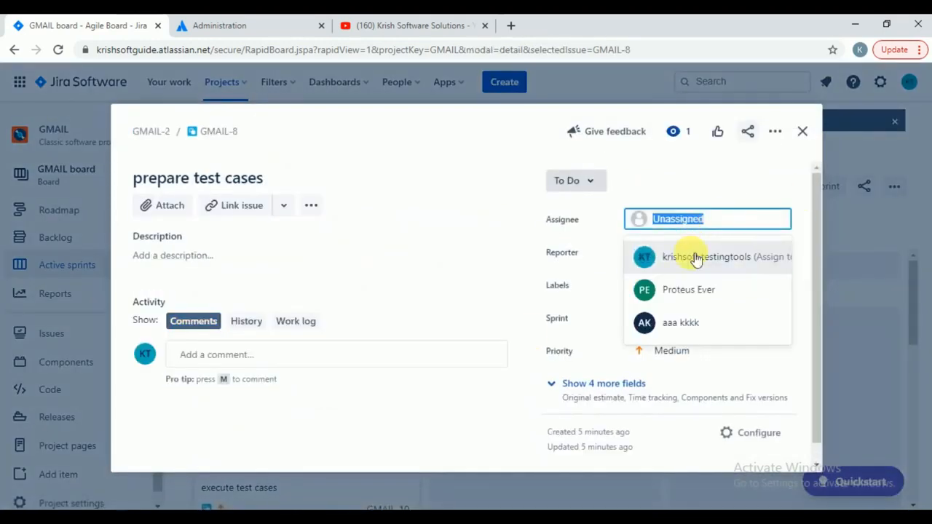
left_click(695, 257)
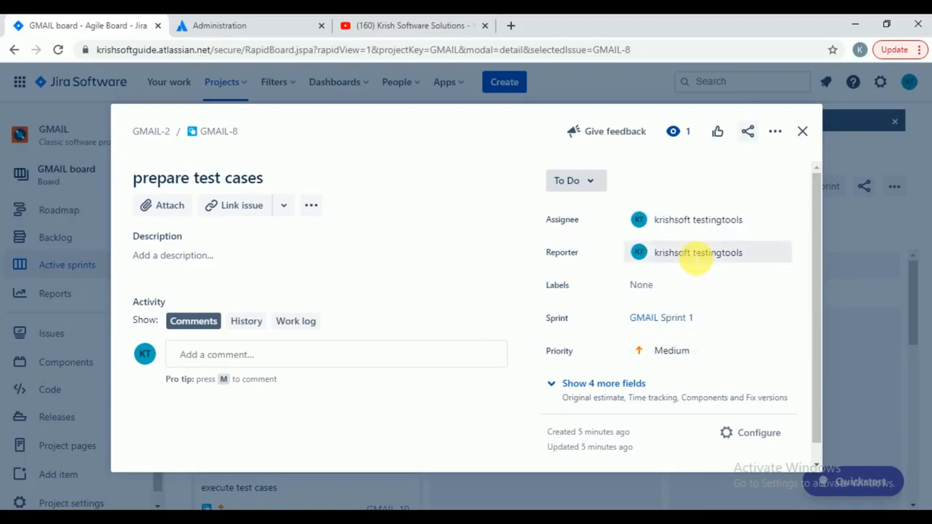
left_click(803, 133)
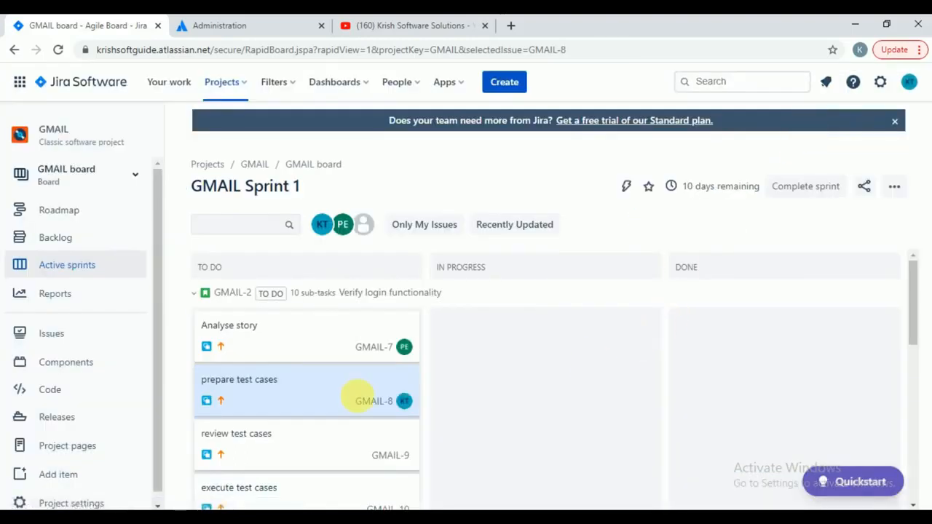
- Assign the review test cases subtask to yourself and close its details
left_click(312, 445)
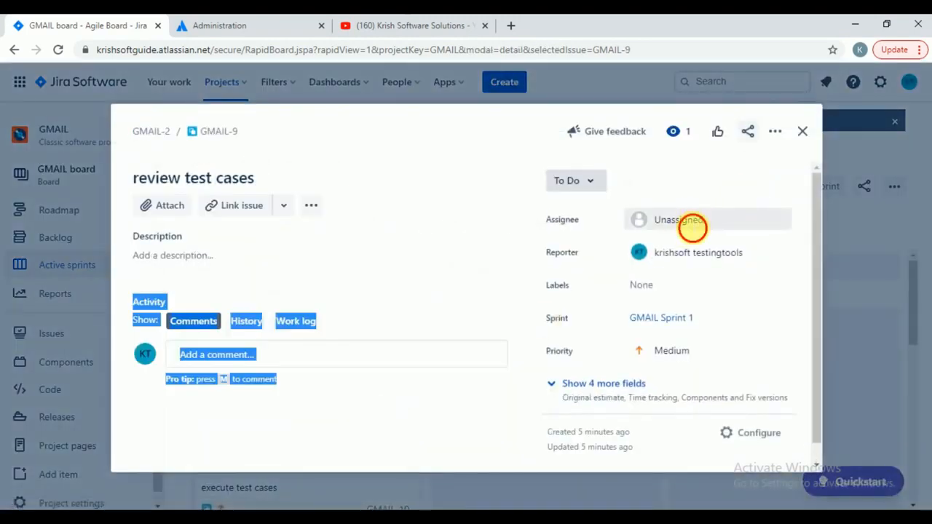
left_click(693, 226)
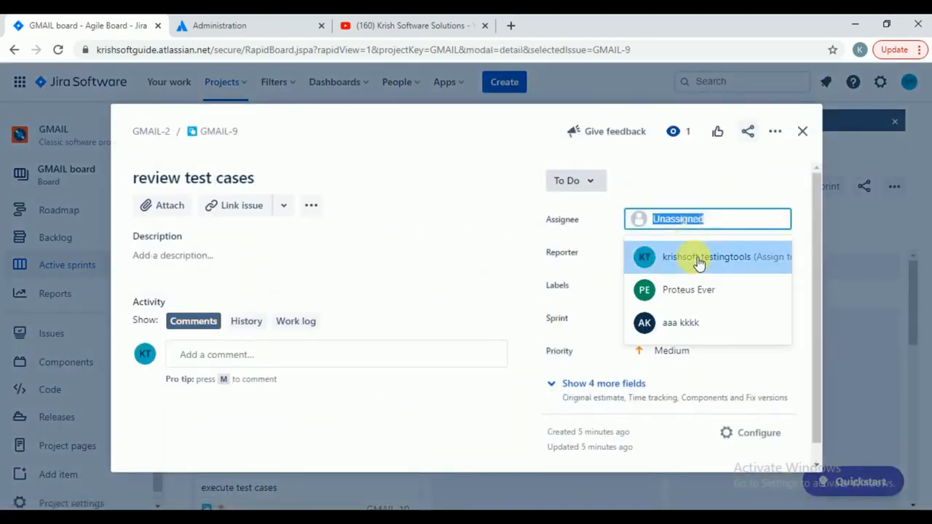
left_click(699, 259)
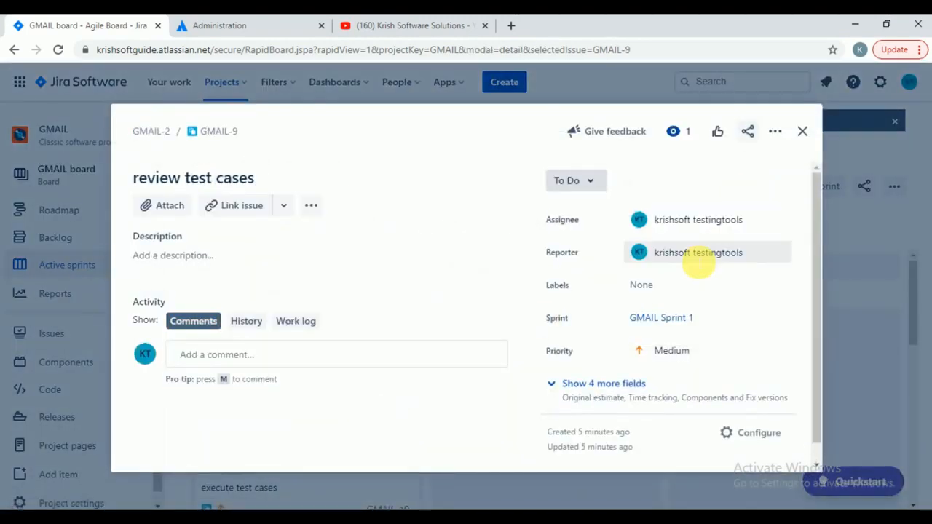
left_click(803, 132)
scroll(640, 332, "down", 2)
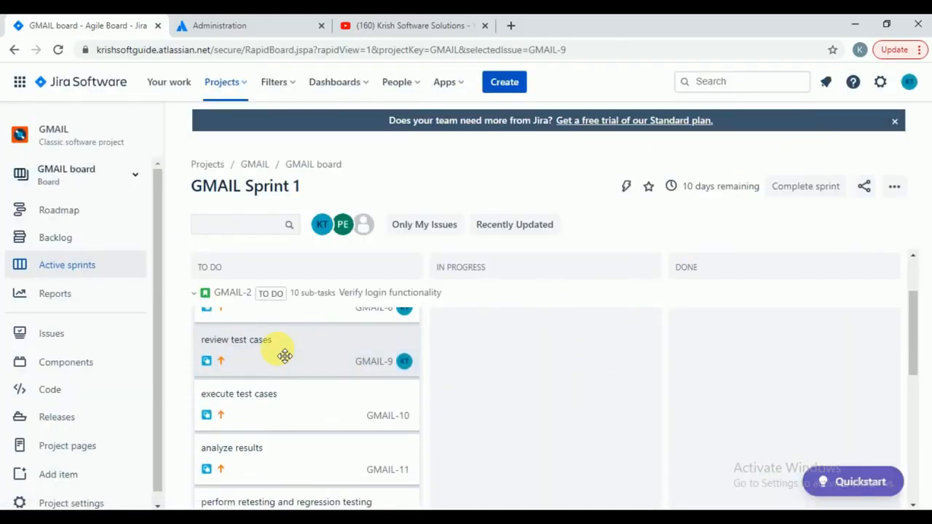
left_click(284, 356)
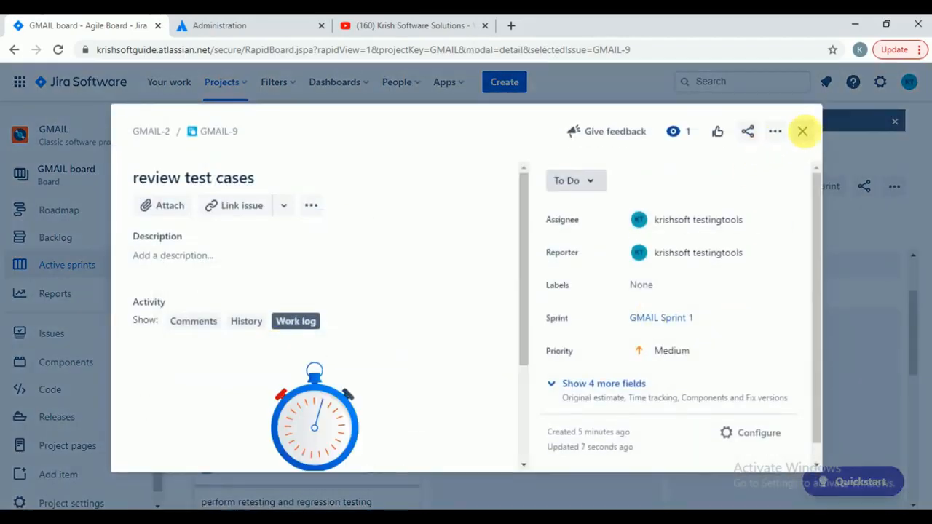
left_click(802, 131)
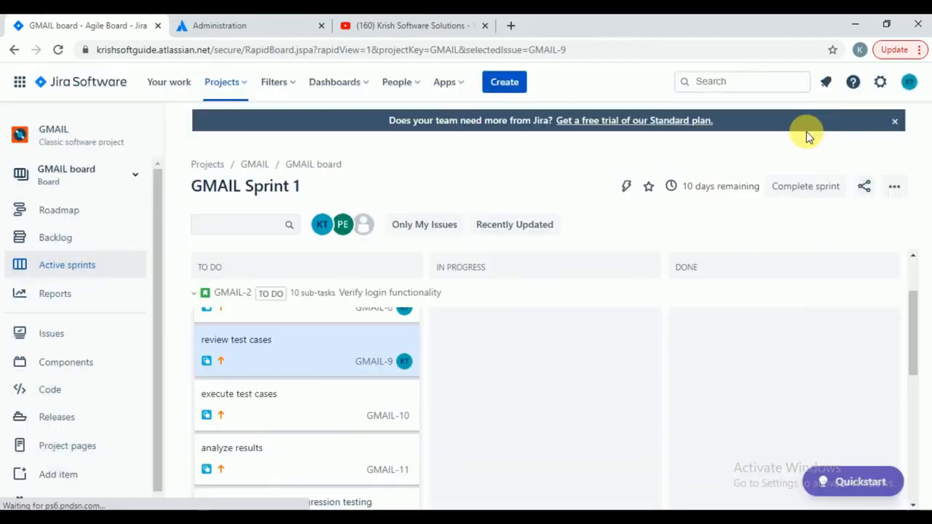
- Assign the execute test cases subtask to the team member with initials AK and close its details
left_click(315, 422)
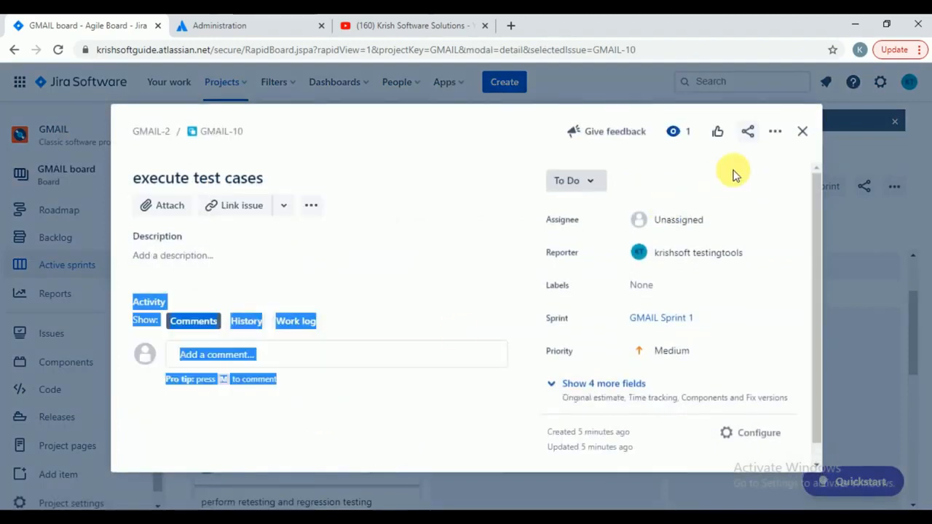
left_click(691, 221)
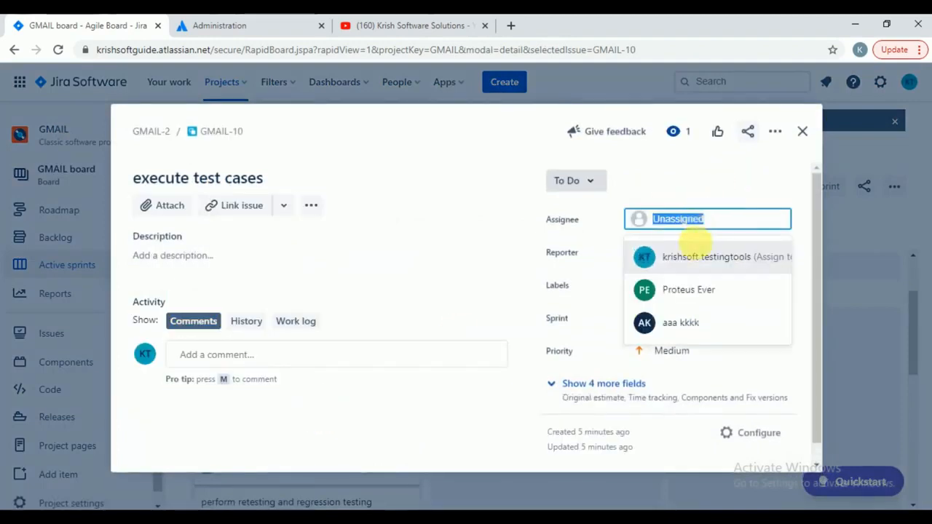
left_click(690, 330)
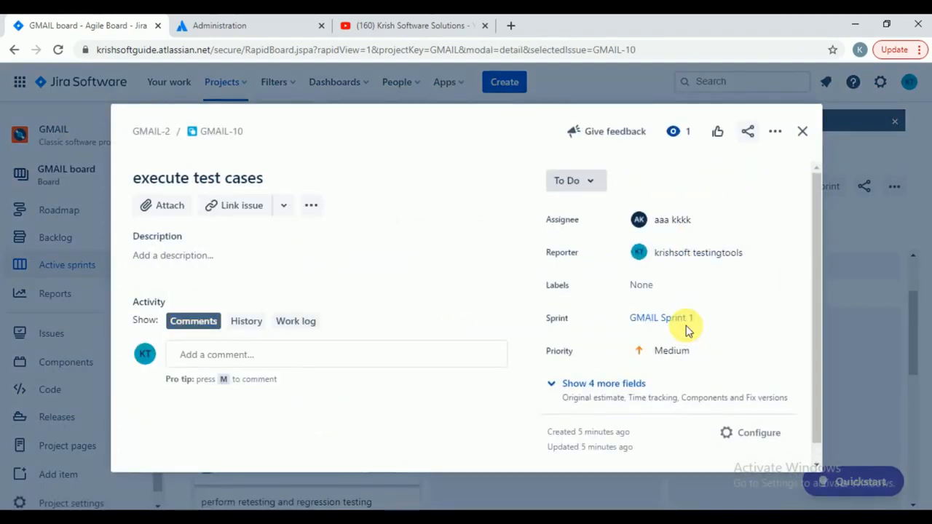
left_click(802, 132)
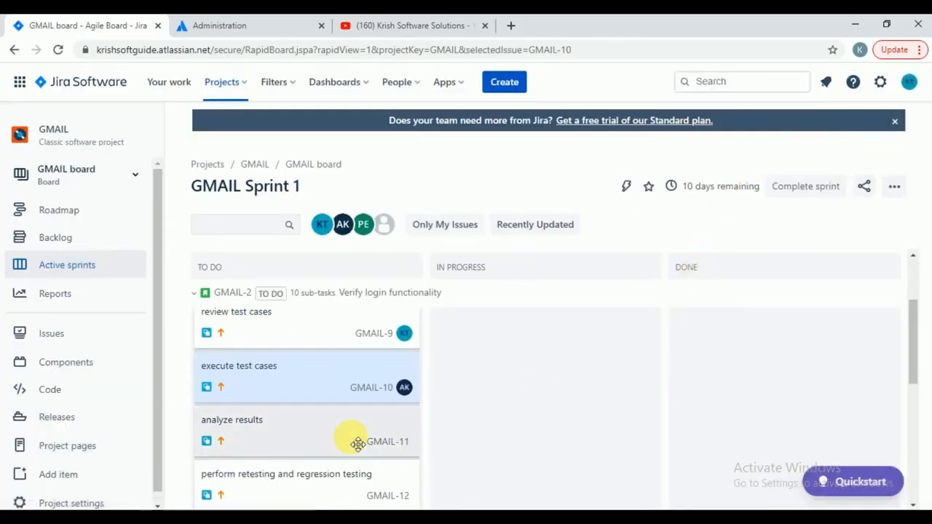
- Assign the analyze results subtask to the team member with initials PE, close its details, and look over the remaining unassigned subtasks
left_click(358, 444)
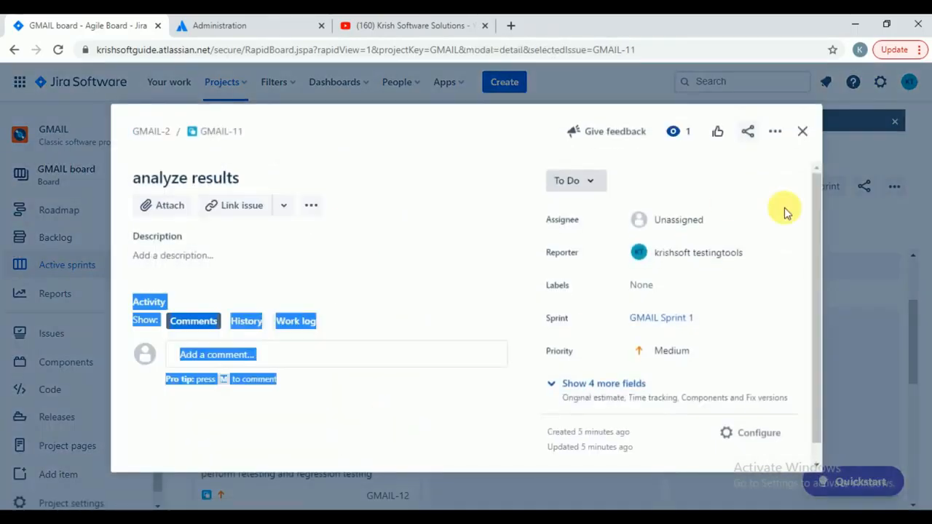
left_click(685, 222)
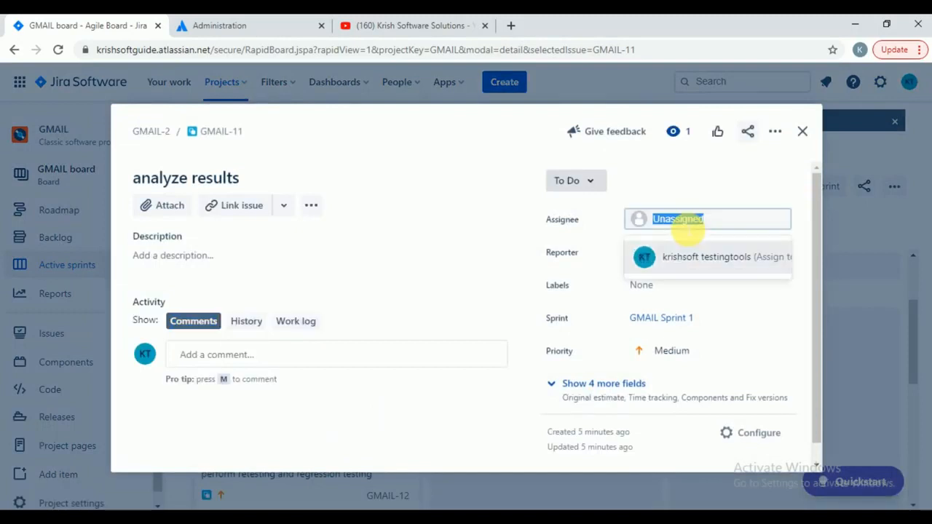
left_click(690, 293)
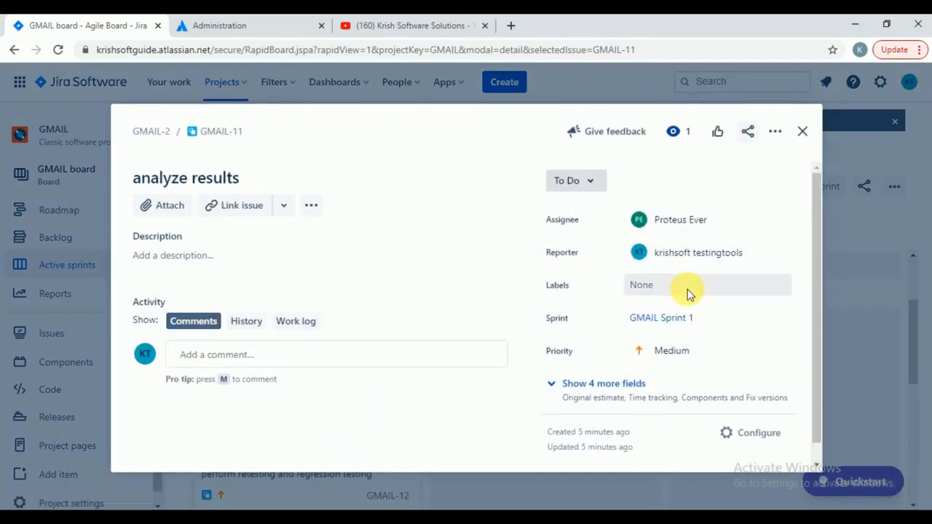
left_click(804, 134)
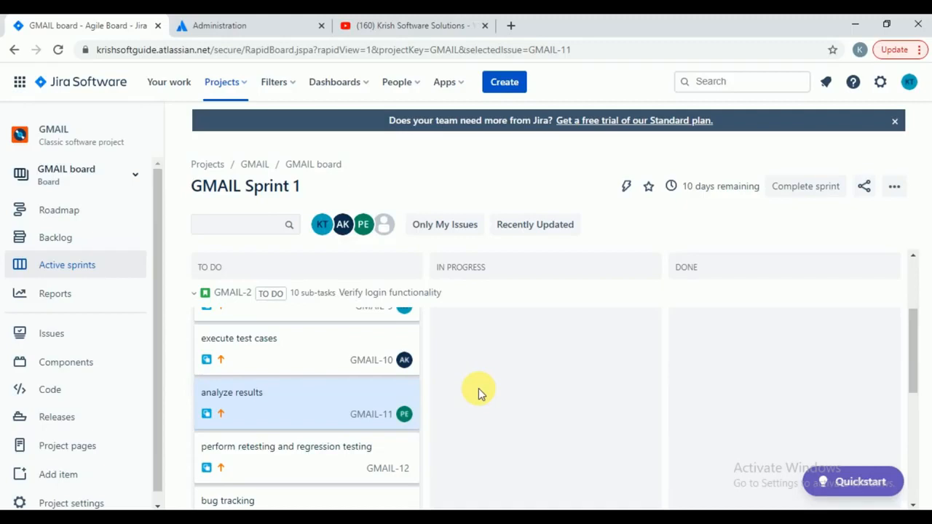
scroll(334, 417, "down", 2)
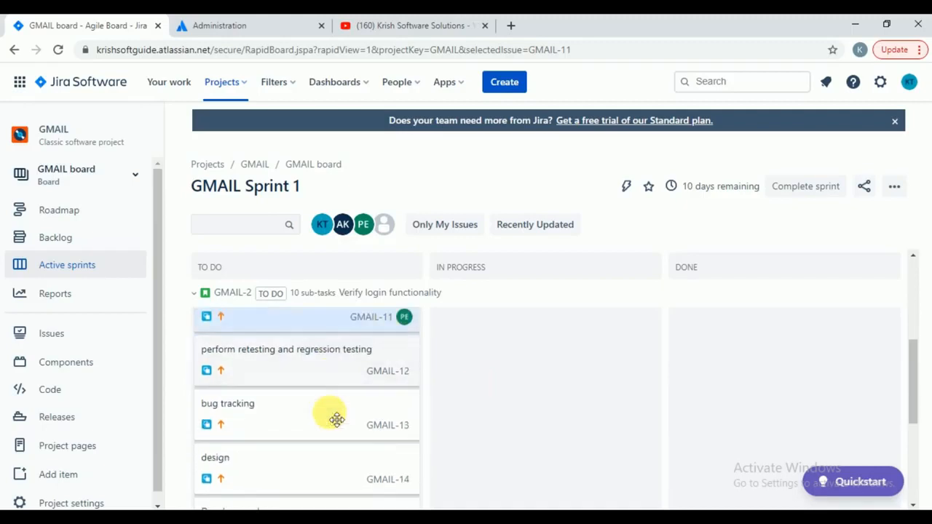
scroll(336, 419, "down", 4)
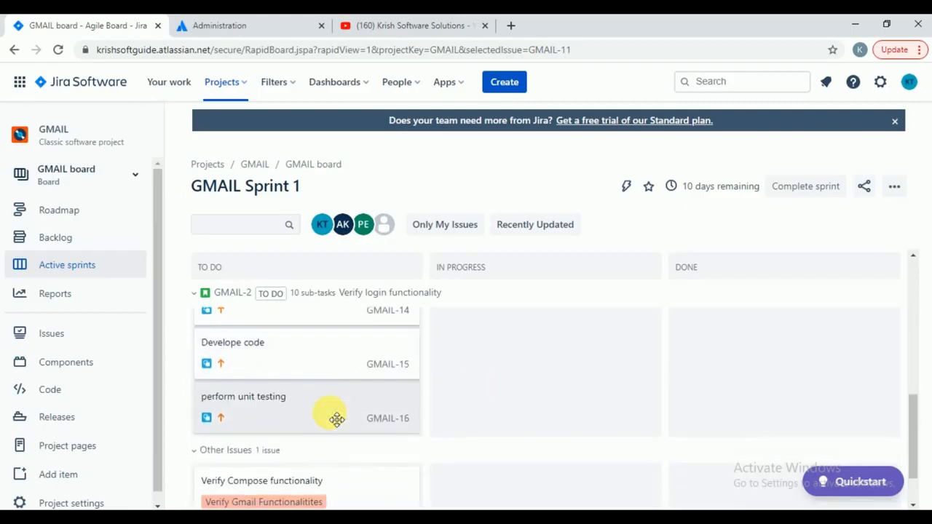
- Assign the design subtask to the team member with initials PE and close its details
scroll(336, 418, "up", 1)
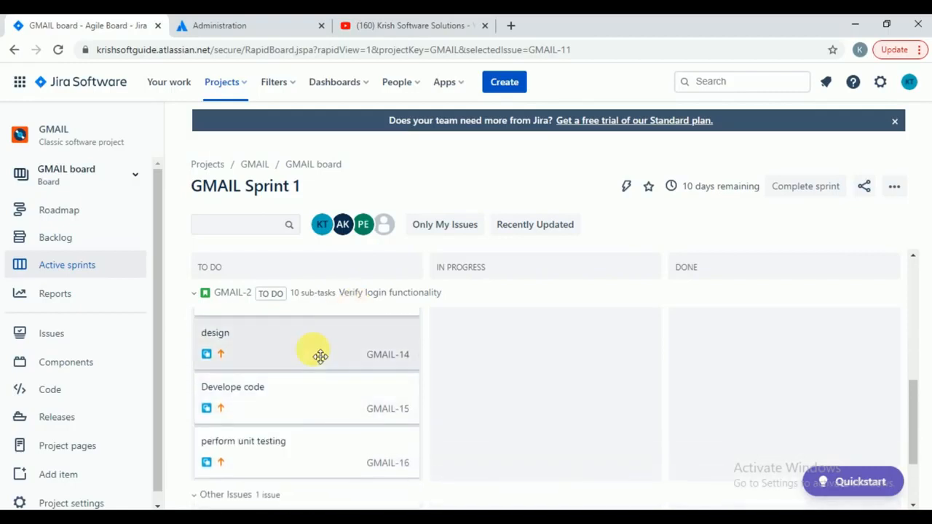
left_click(321, 356)
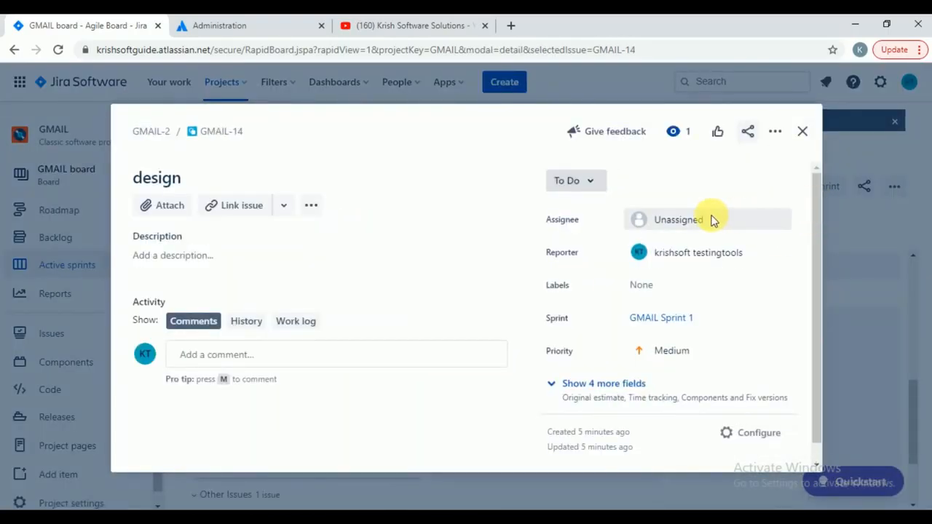
left_click(705, 222)
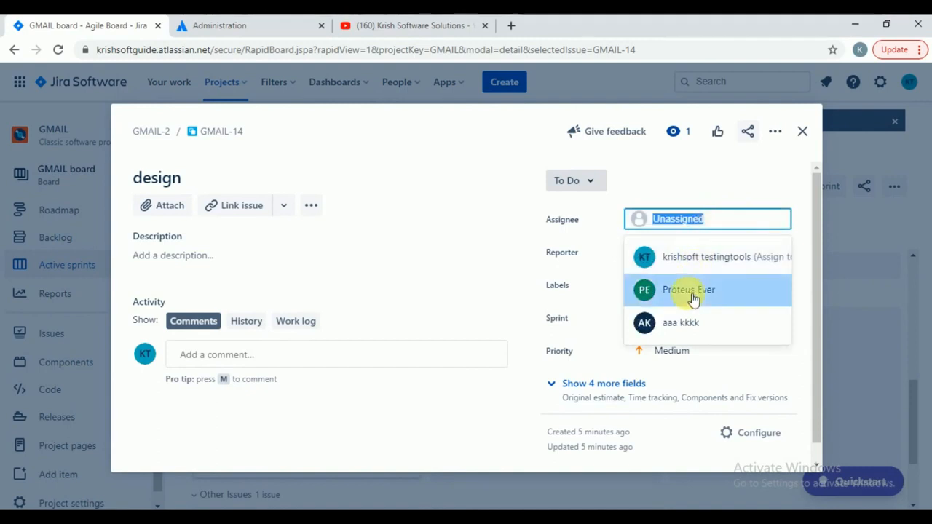
left_click(692, 294)
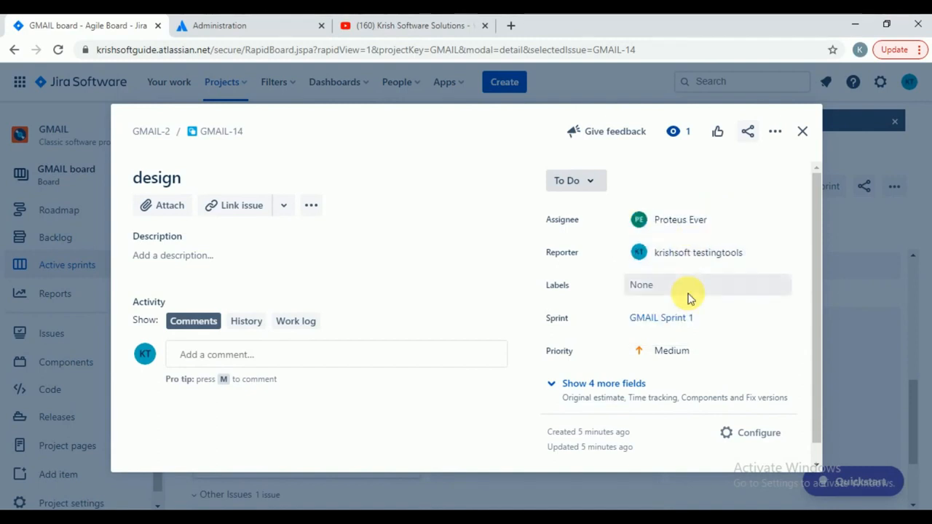
left_click(803, 134)
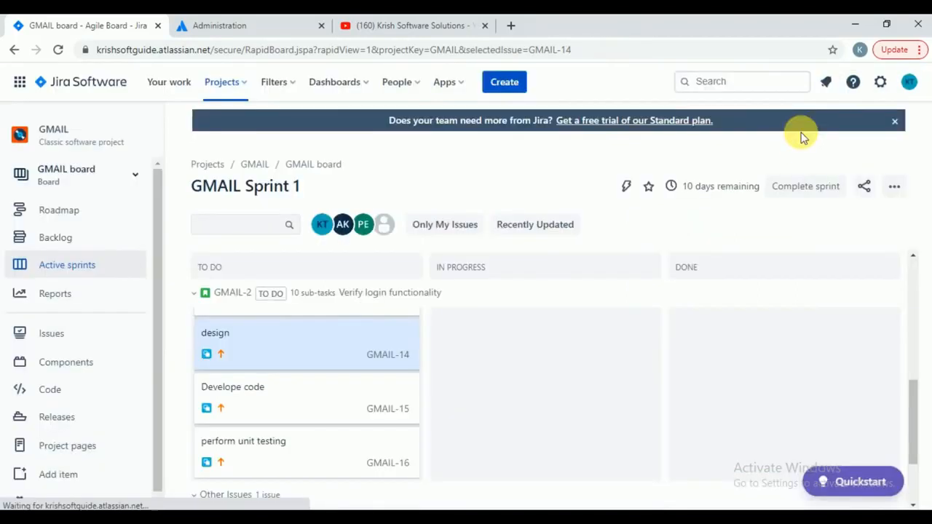
- Look over the subtask assignments on the sprint board and check the JIRA task list in Notepad
scroll(339, 404, "down", 2)
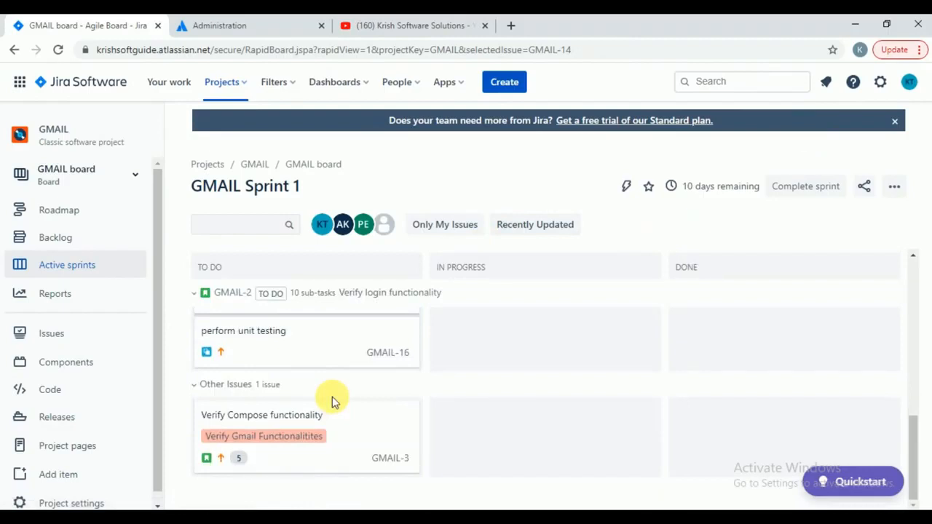
scroll(334, 401, "up", 5)
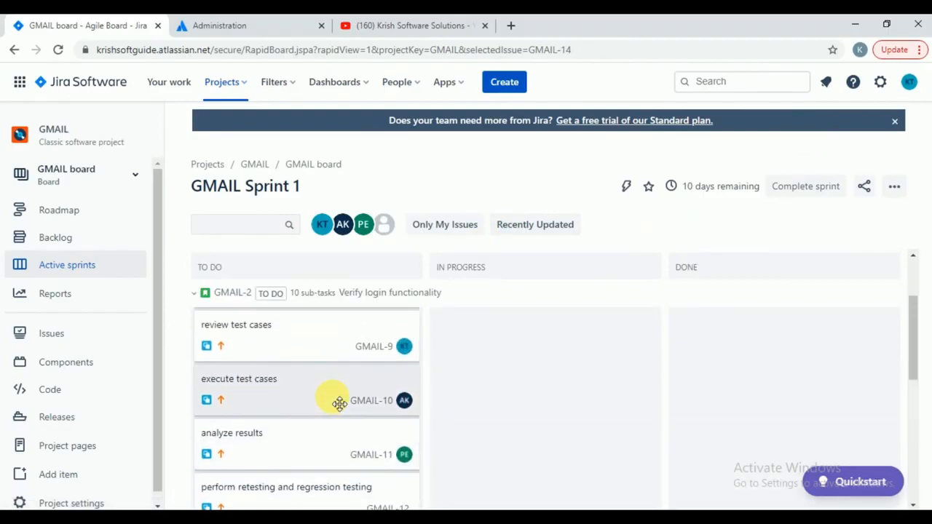
scroll(339, 404, "up", 2)
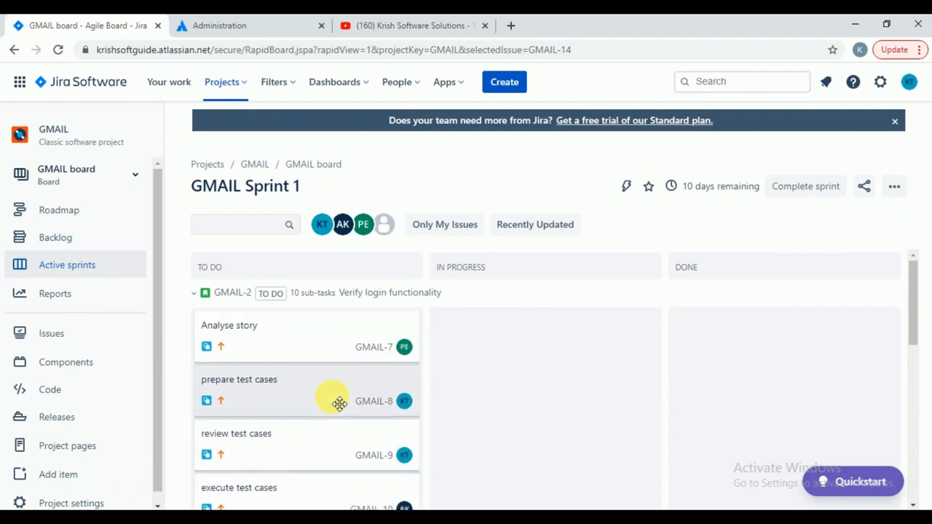
scroll(339, 404, "down", 2)
scroll(340, 404, "up", 2)
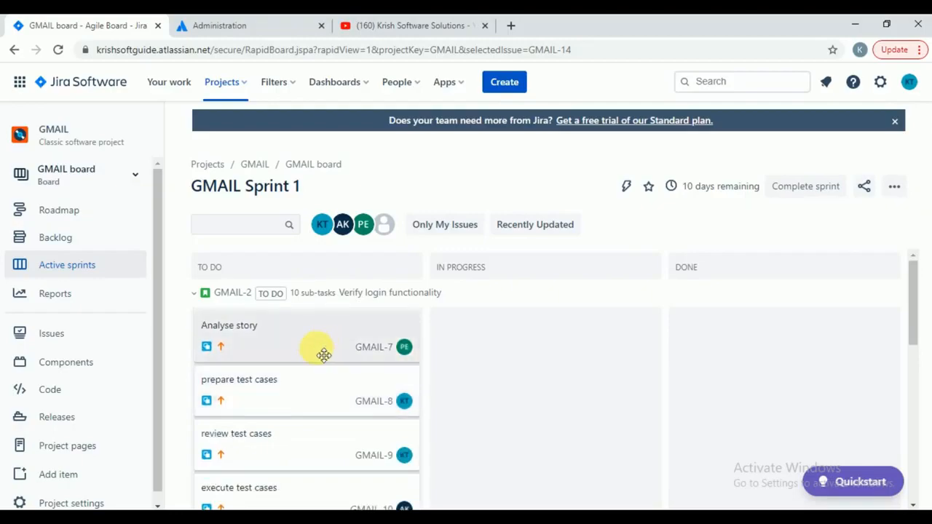
key("alt+Tab")
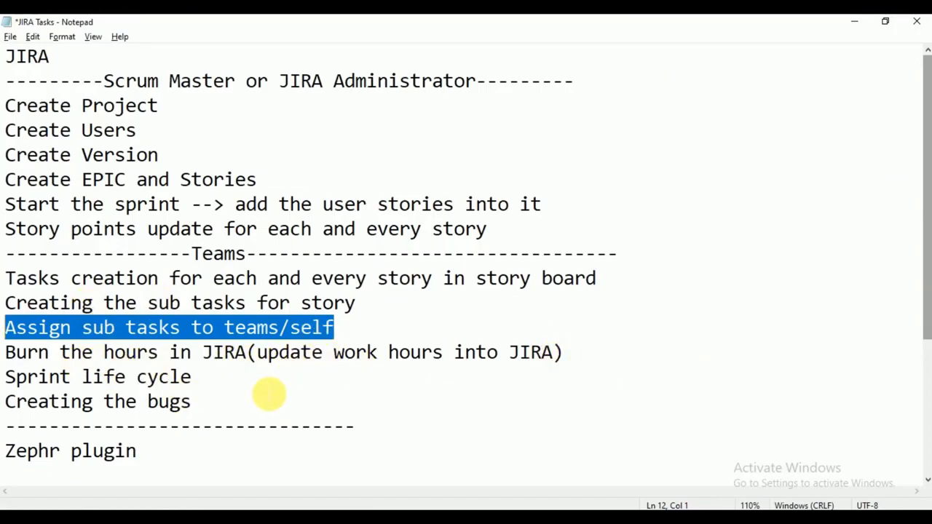
- Return to the Jira sprint board, move the Analyse story subtask from To Do to In Progress, and check its details
key("alt+Tab")
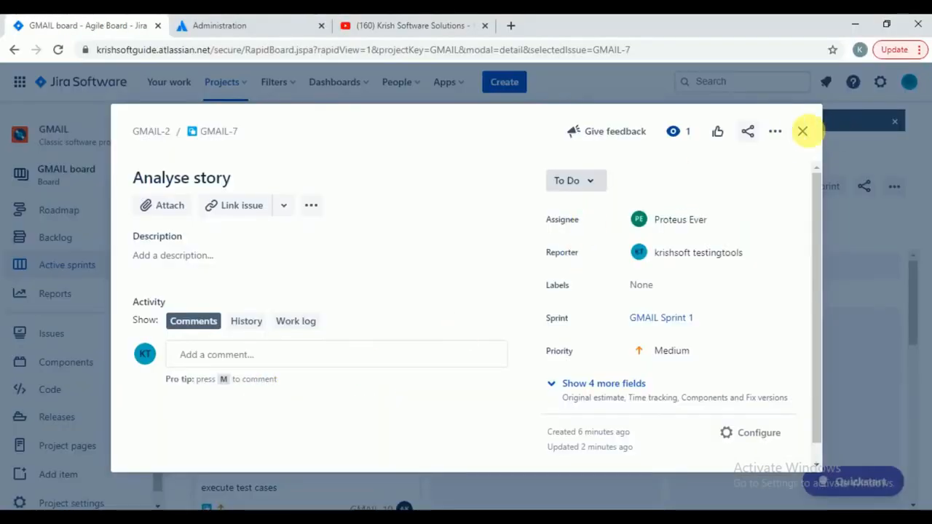
left_click(803, 131)
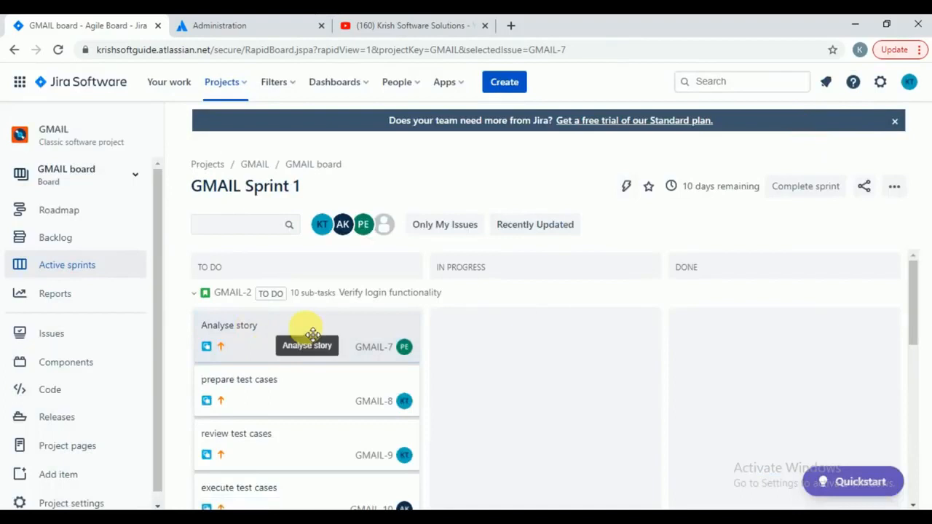
left_click_drag(313, 333, 553, 341)
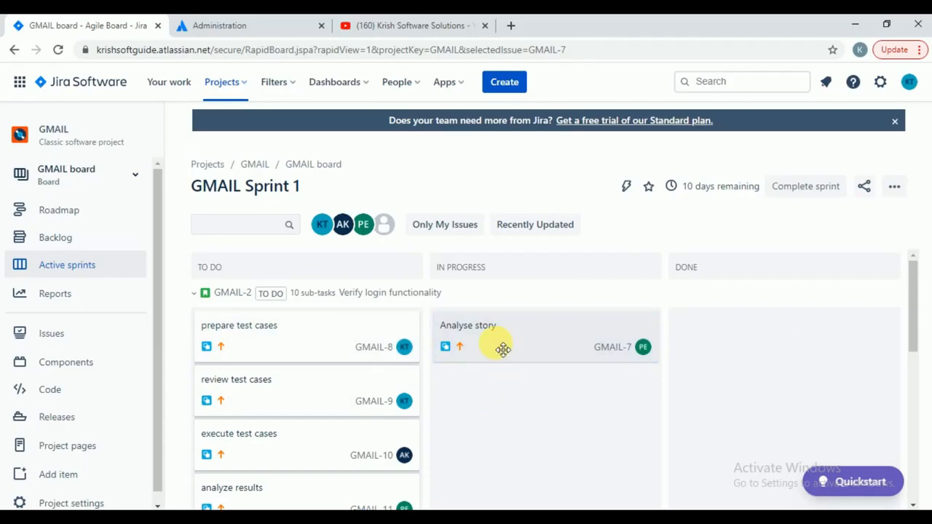
left_click(503, 349)
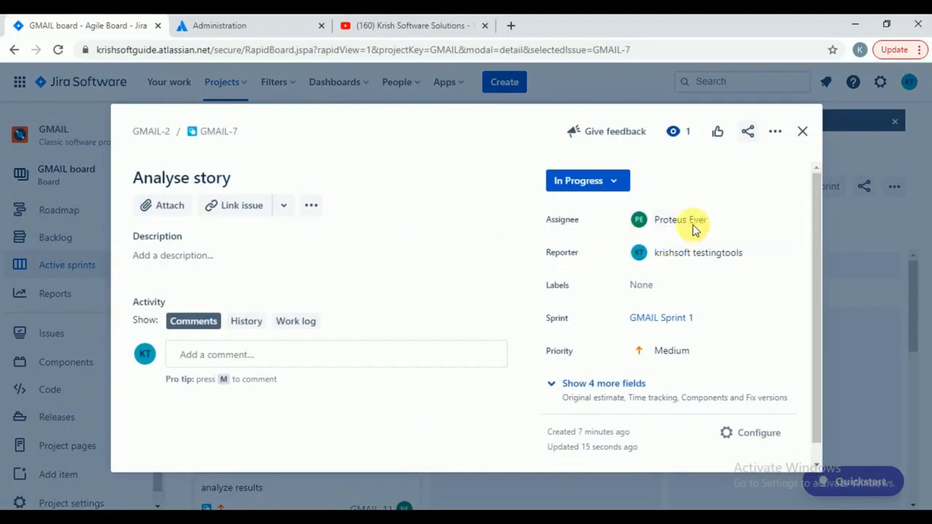
left_click(802, 134)
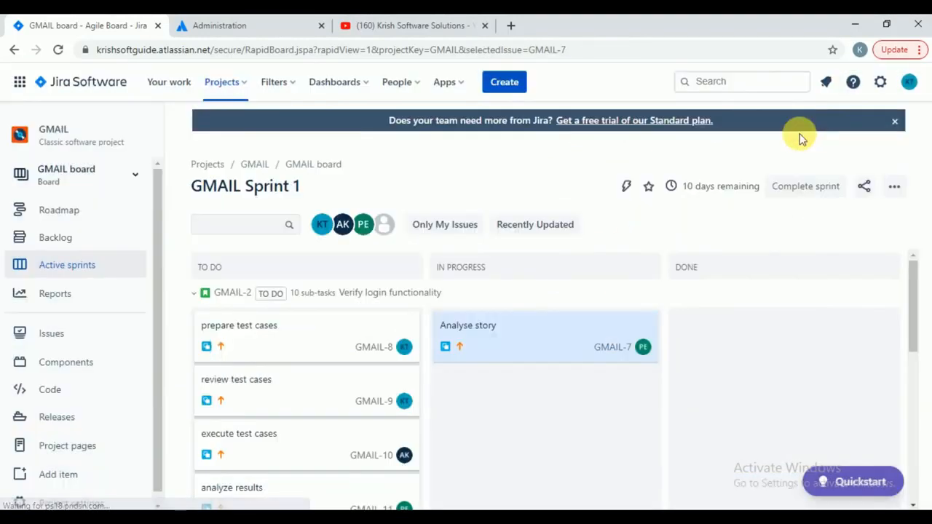
- Examine the Analyse story subtask's details and the sprint board for a way to log work hours
left_click(576, 334)
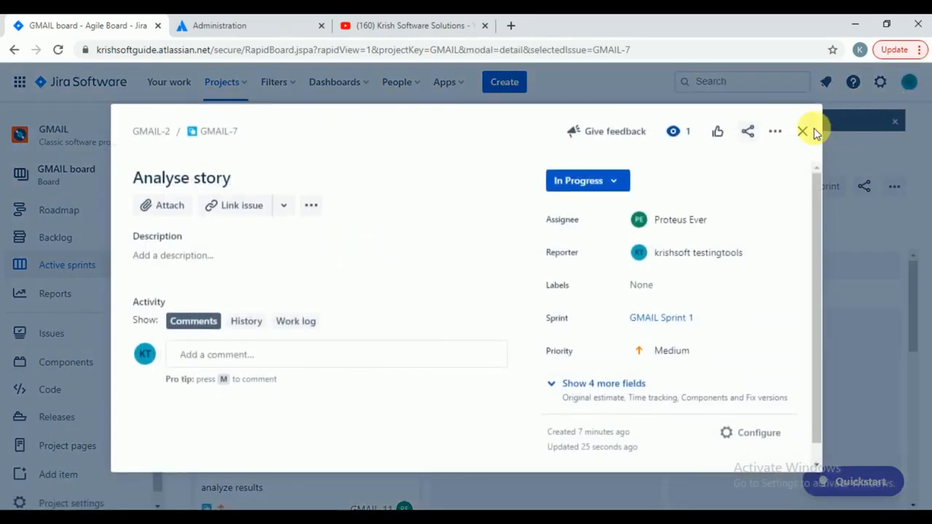
left_click(804, 134)
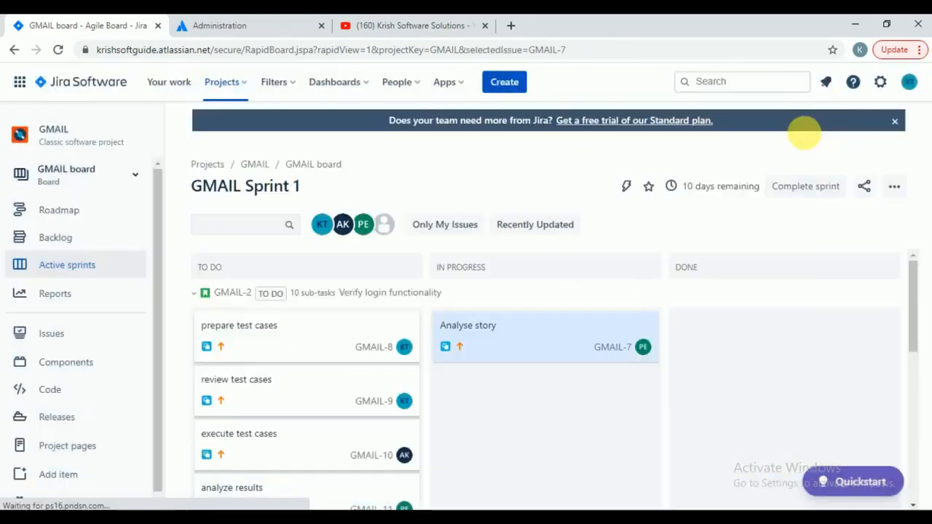
left_click(894, 187)
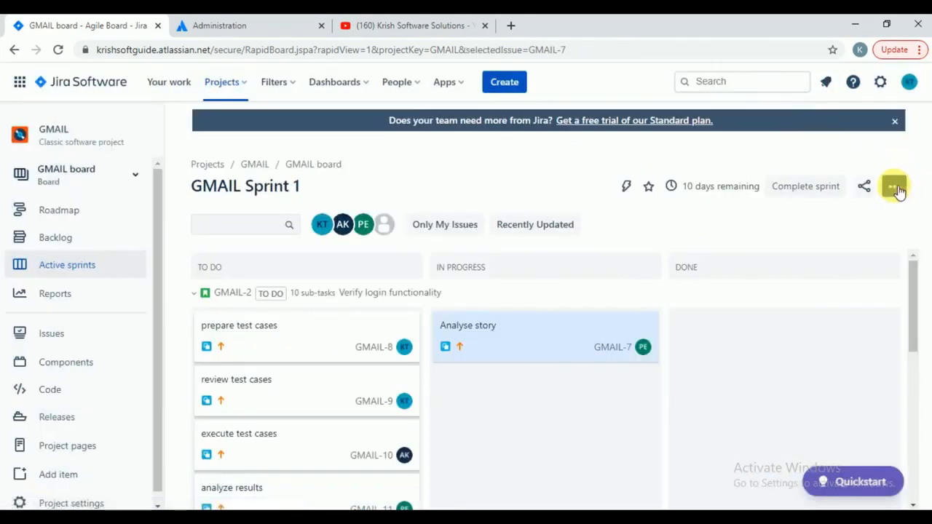
left_click(678, 222)
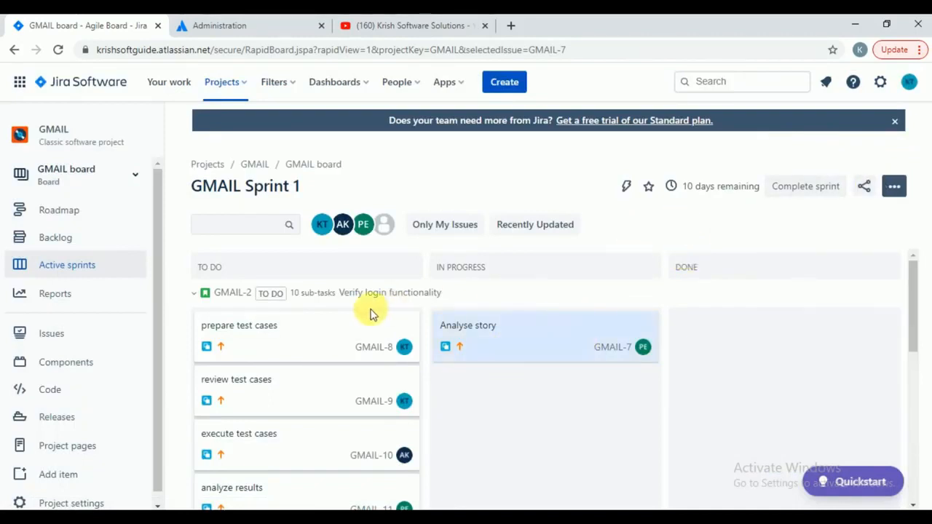
left_click(542, 339)
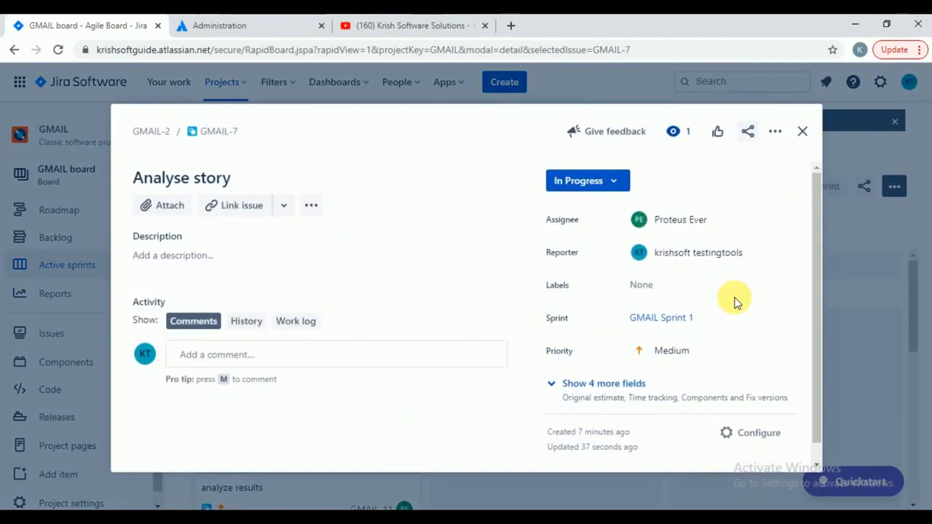
left_click(803, 135)
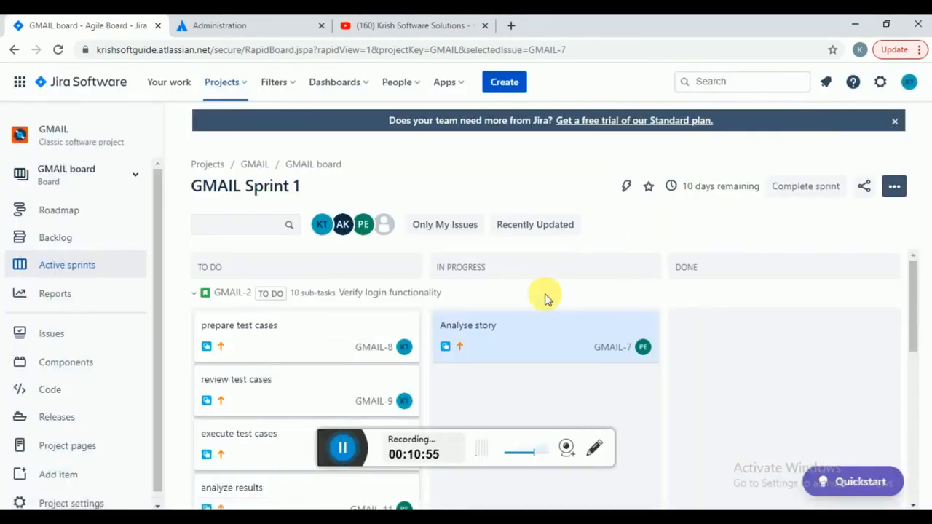
left_click(336, 447)
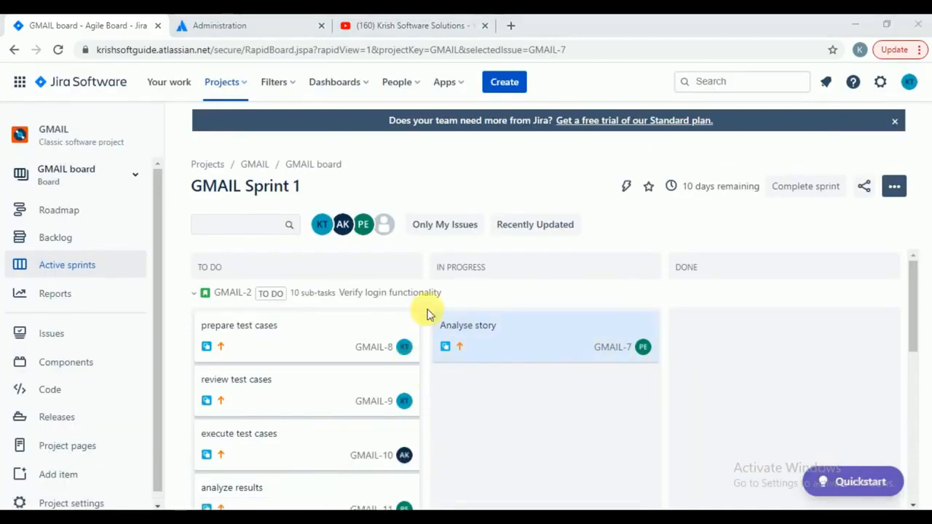
- Open work logging for the Analyse story subtask and set the time spent to 2h
left_click(523, 348)
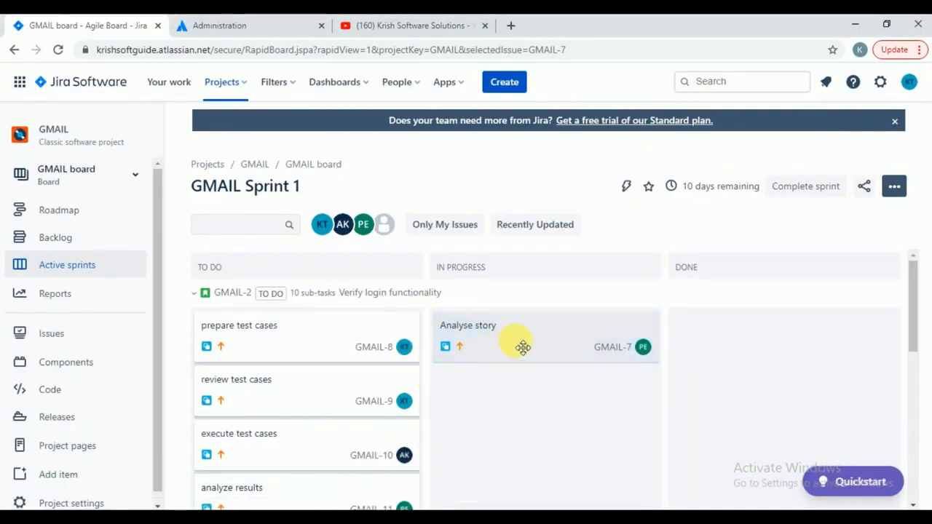
left_click(521, 347)
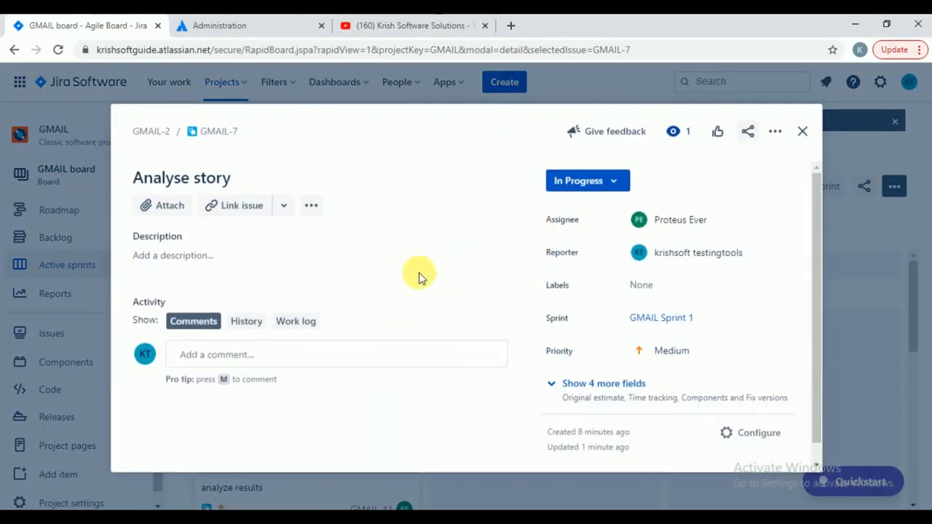
left_click(775, 132)
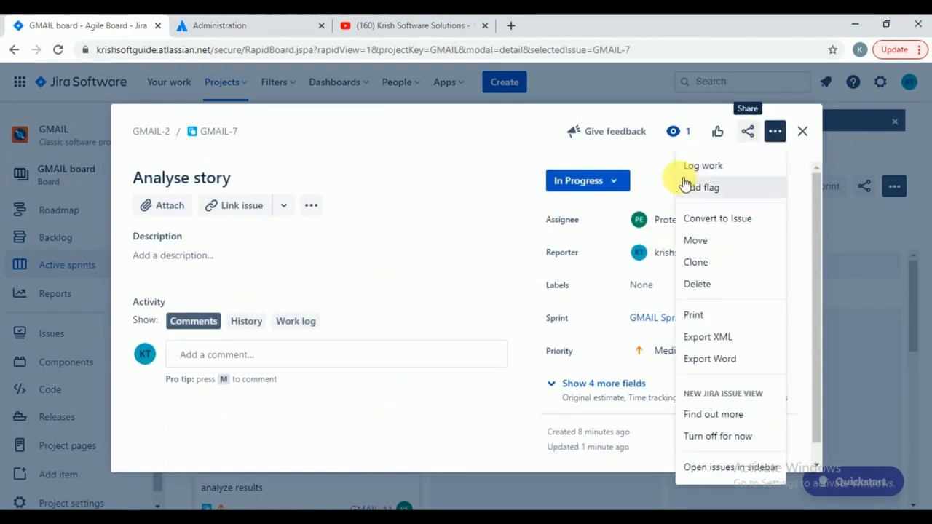
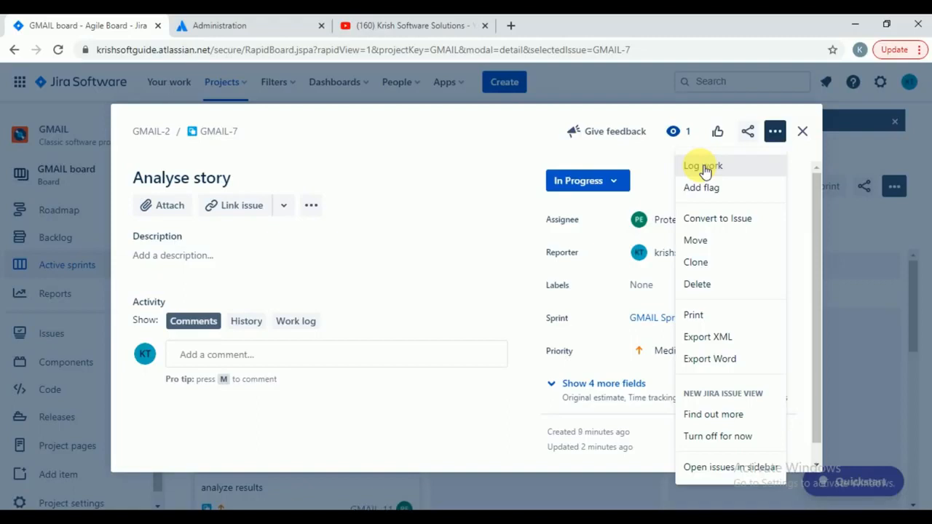
left_click(703, 167)
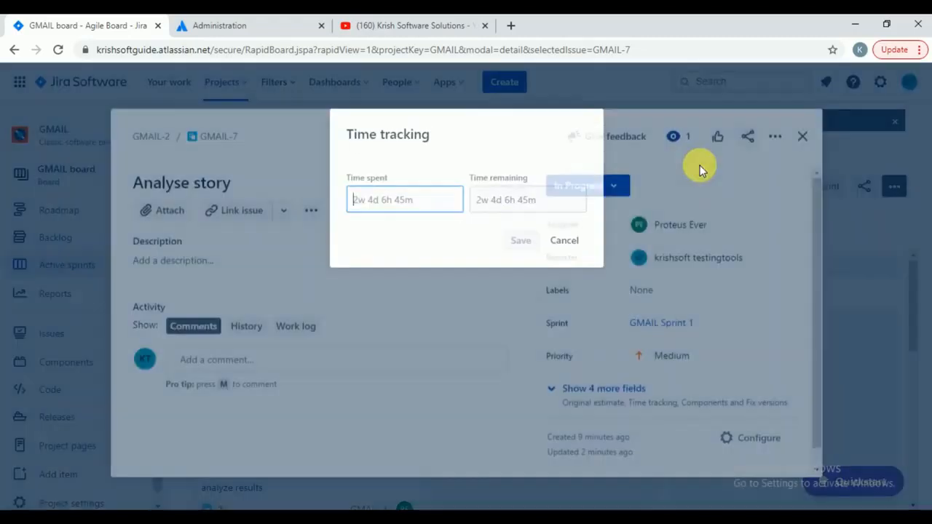
left_click(410, 203)
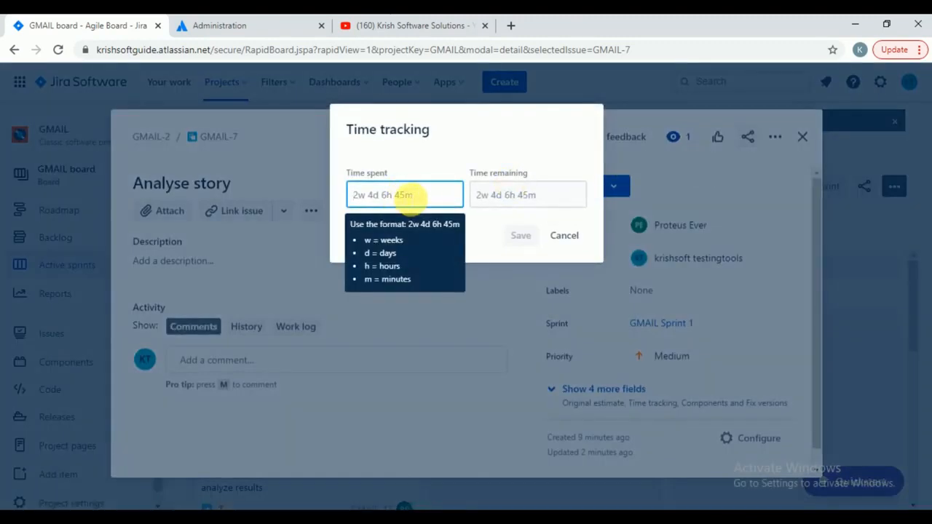
type("2h")
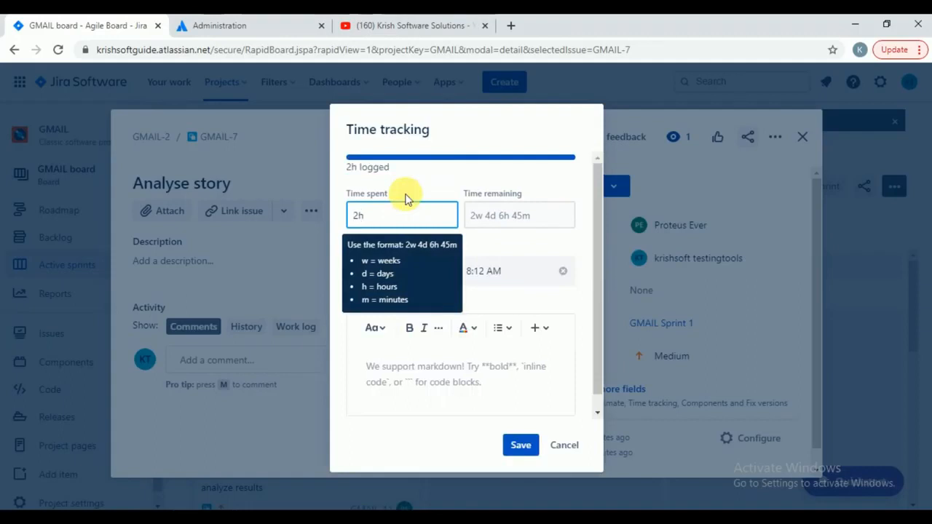
- Add the work description "Worked on analyzing the user story", save the work log, and close the subtask's details
left_click(426, 433)
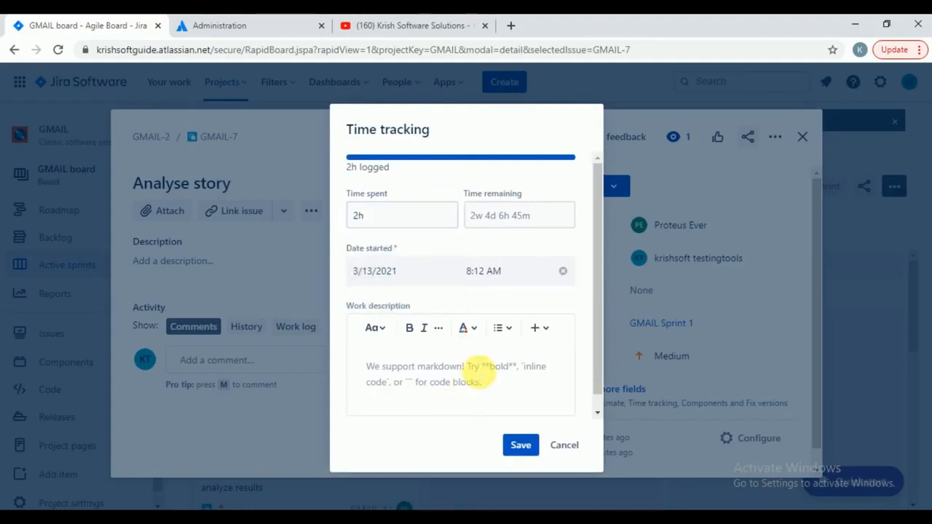
type("Worked on ")
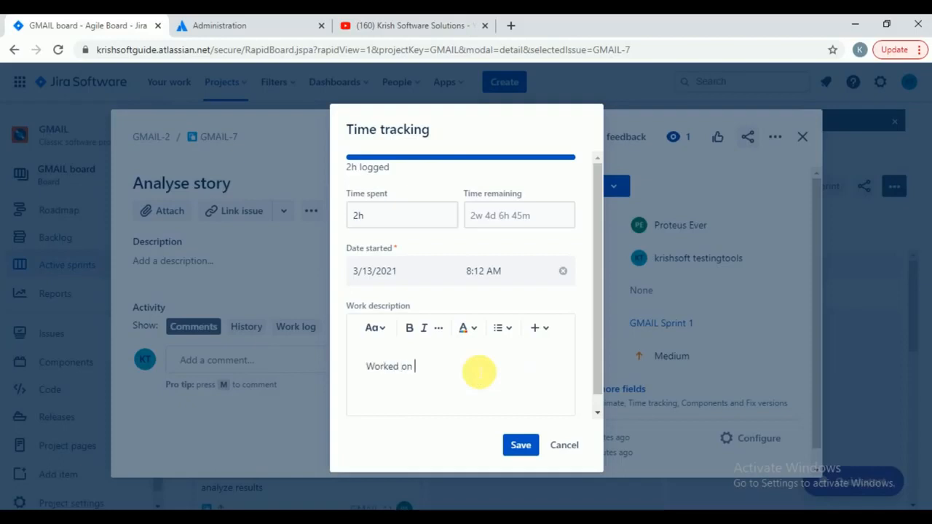
type("analy")
type("zo")
type("ing the user s")
type("tory")
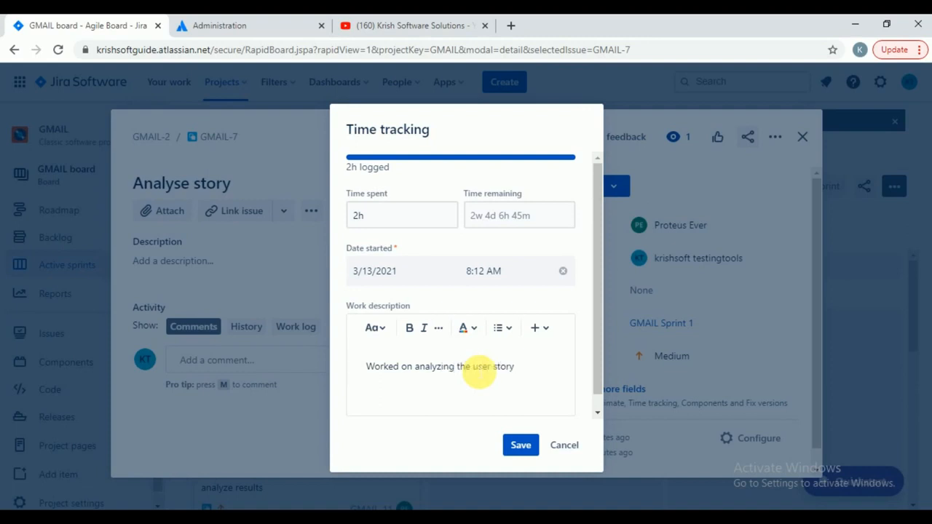
left_click(528, 446)
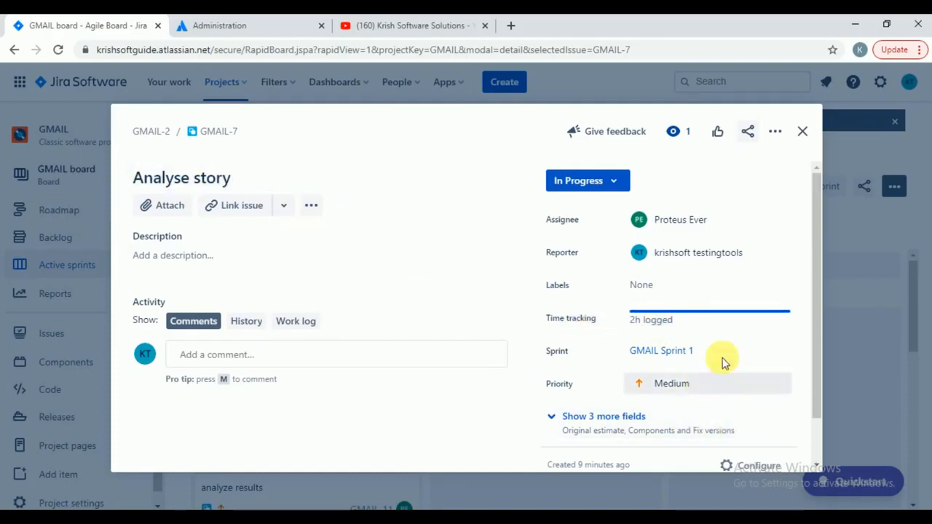
scroll(713, 345, "down", 1)
scroll(714, 345, "up", 1)
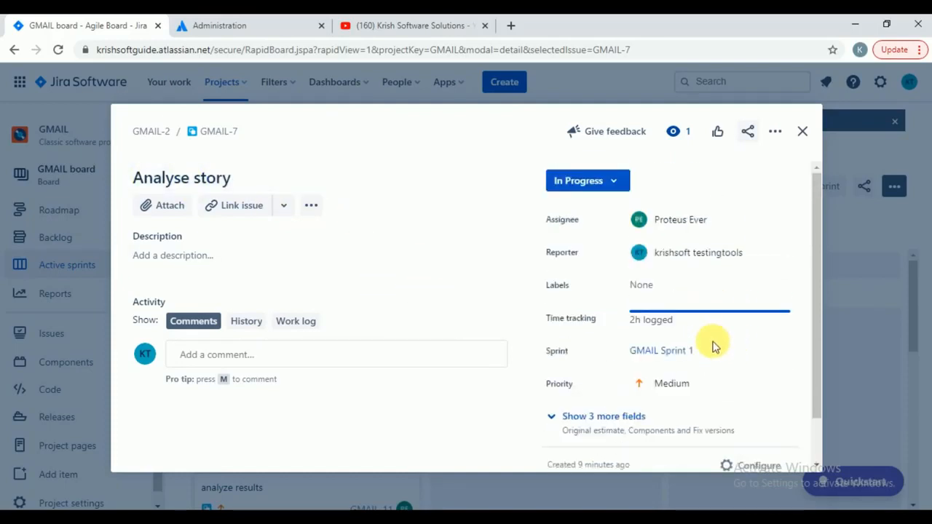
left_click(804, 131)
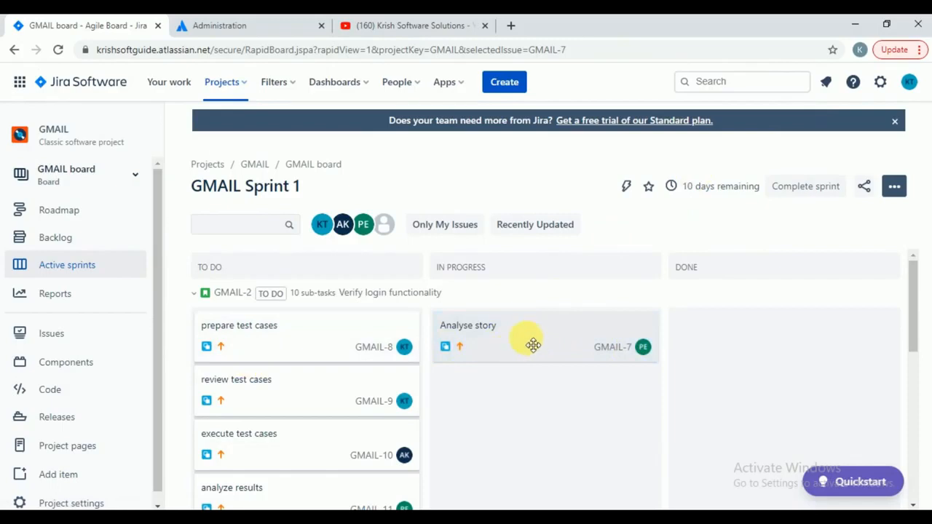
- Move the Analyse story subtask to Done and the prepare test cases subtask to In Progress
left_click_drag(533, 345, 774, 340)
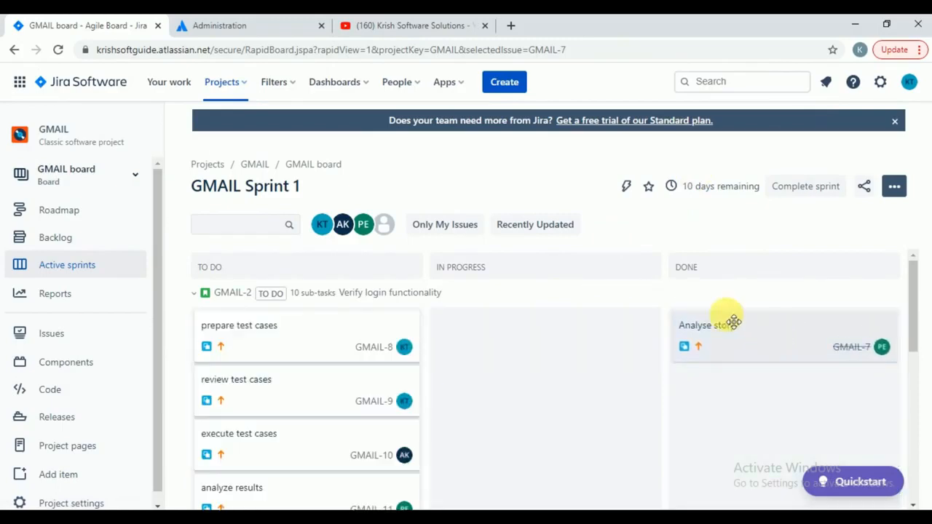
left_click_drag(316, 336, 547, 344)
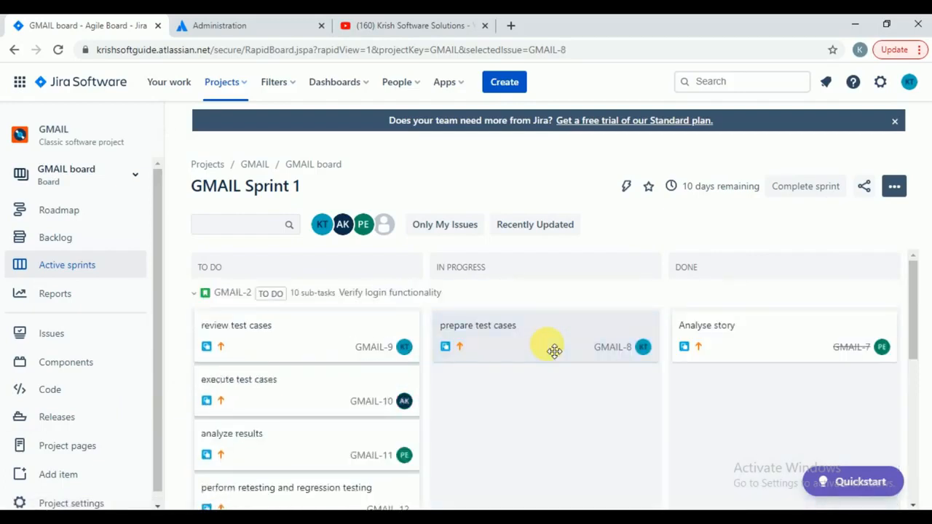
- Open work logging for the prepare test cases subtask and set the time spent to 6h
left_click(555, 351)
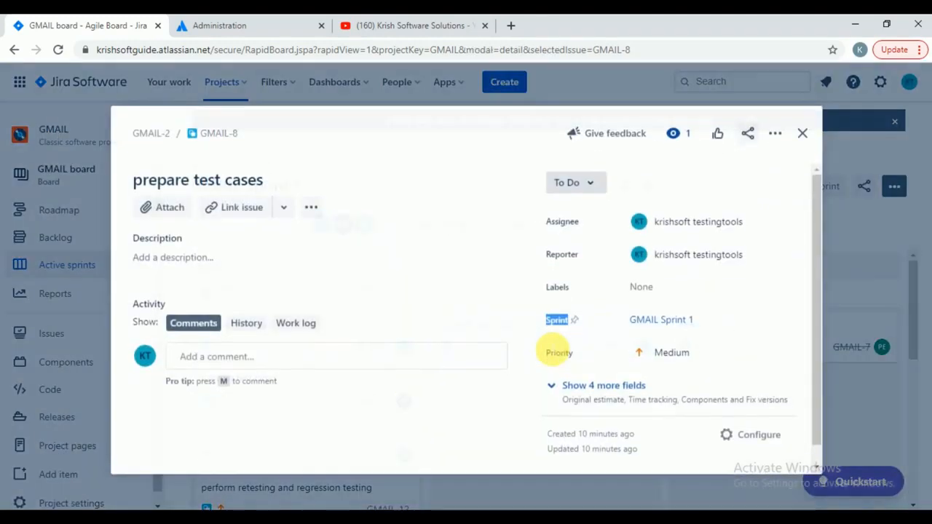
left_click(774, 131)
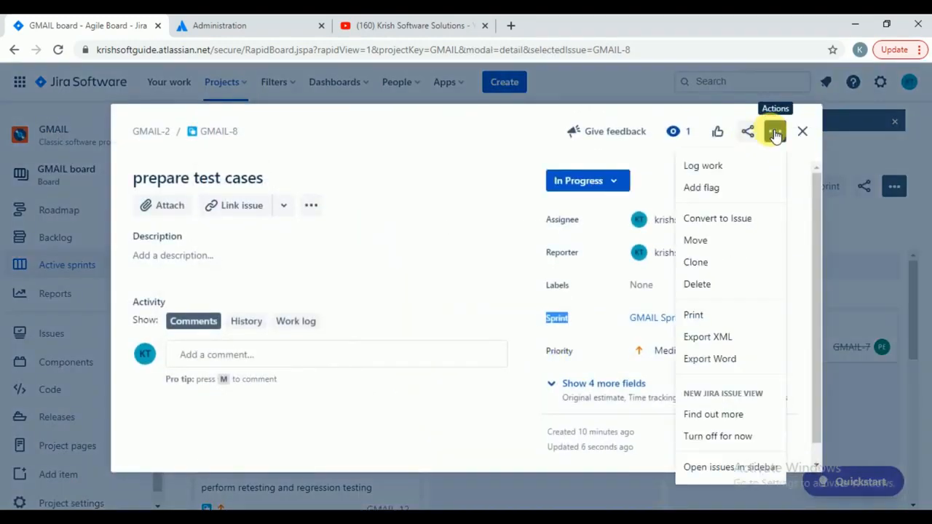
left_click(710, 166)
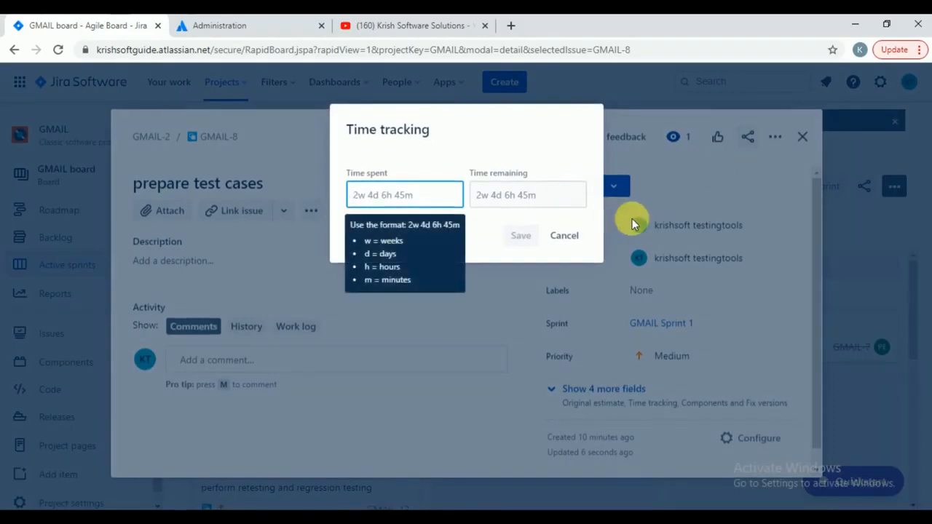
type("4")
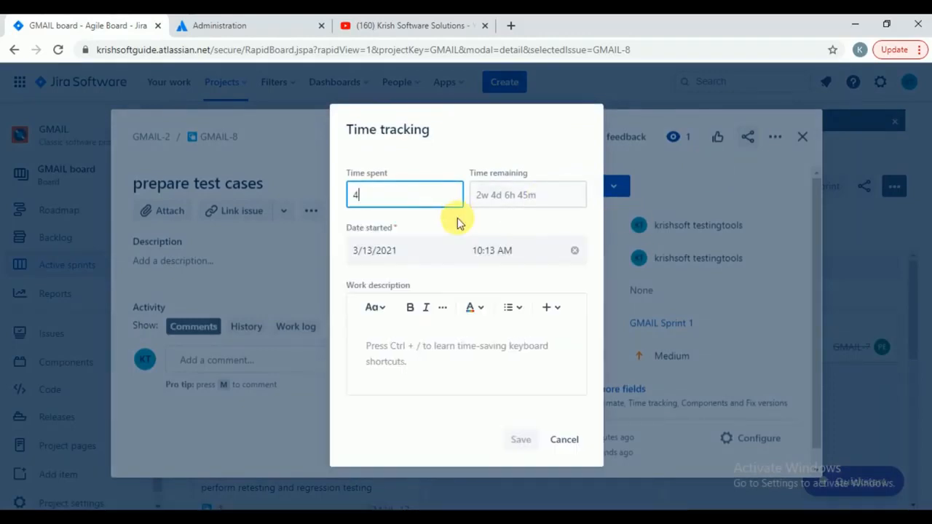
key("BackSpace")
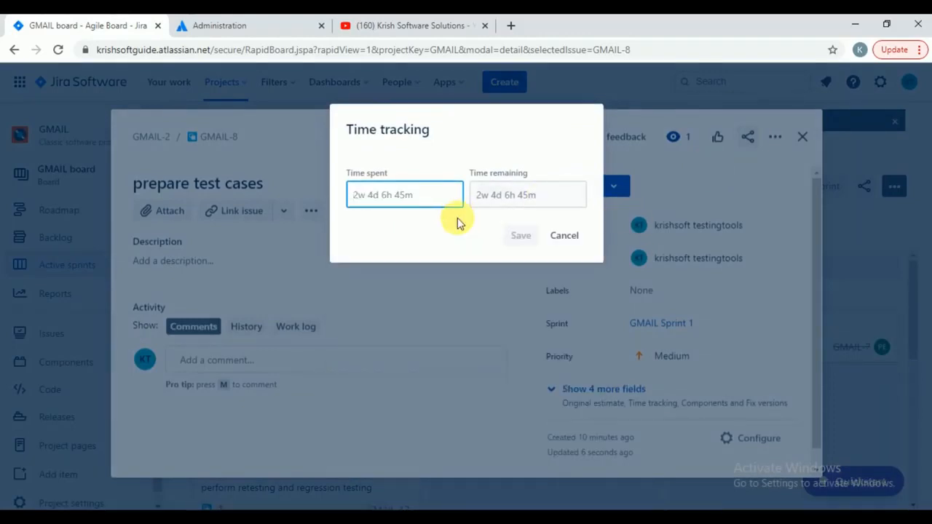
type("6h")
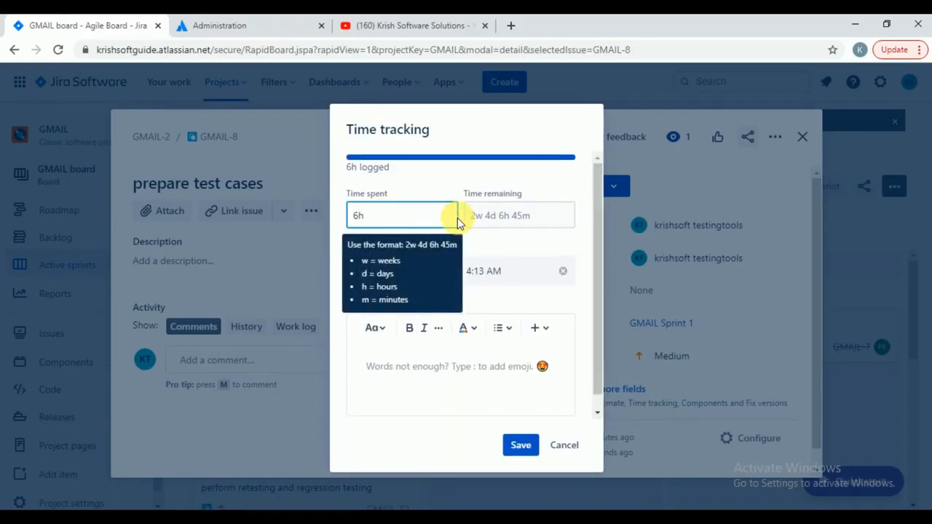
- Add the work description "Preparing the test cases", save the work log, and close the subtask's details
left_click(483, 375)
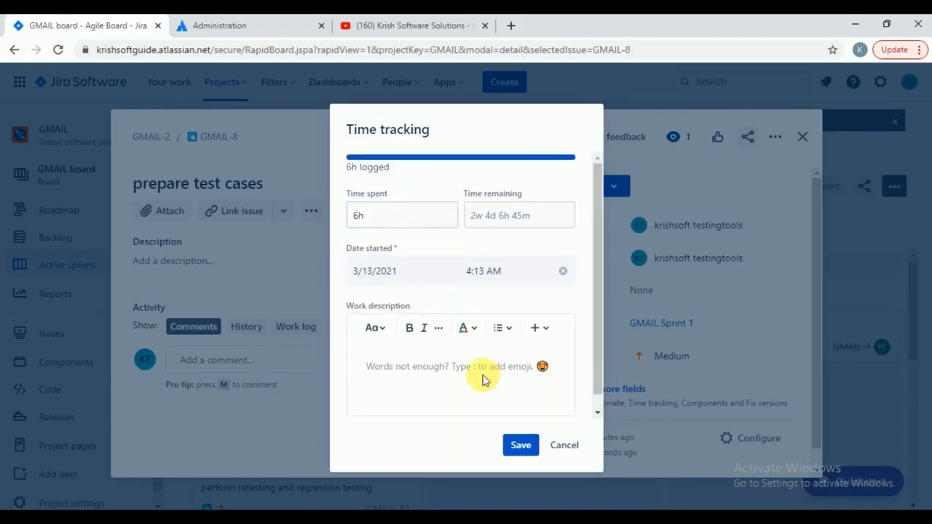
type("Preparing ")
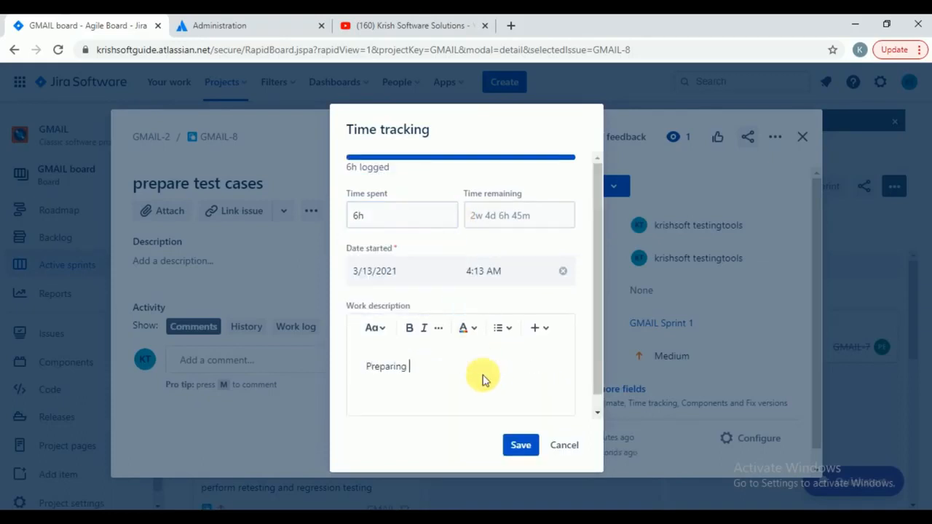
type("the test cases")
left_click(524, 446)
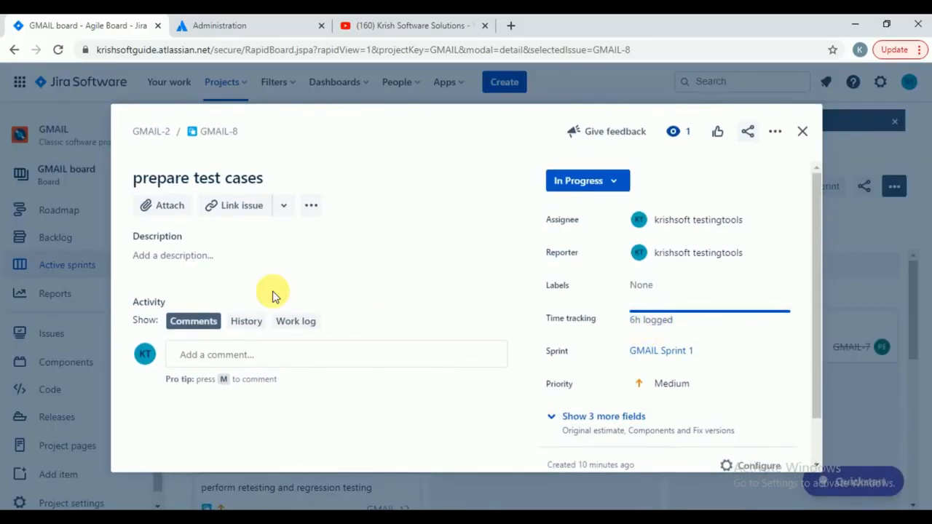
left_click(802, 133)
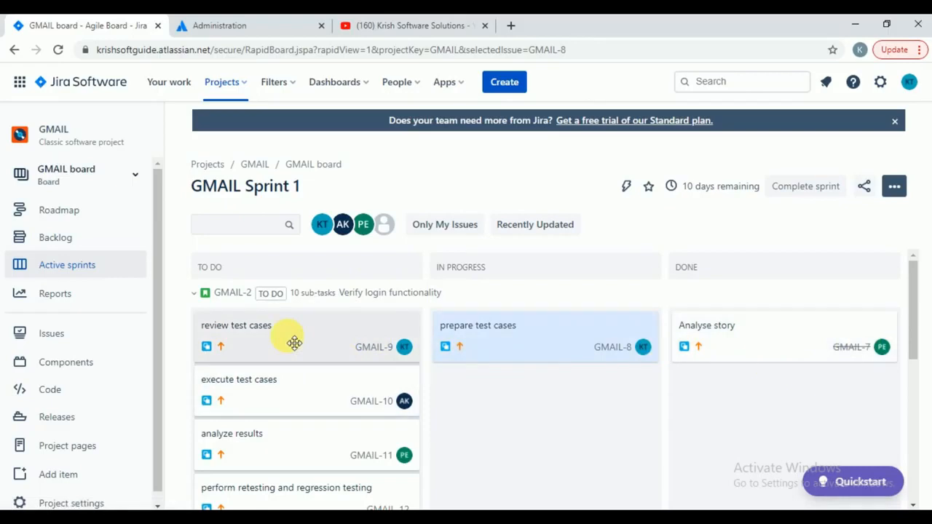
- Move the review test cases, execute test cases, analyze results, and perform retesting and regression testing subtasks from To Do to In Progress
left_click_drag(294, 343, 546, 410)
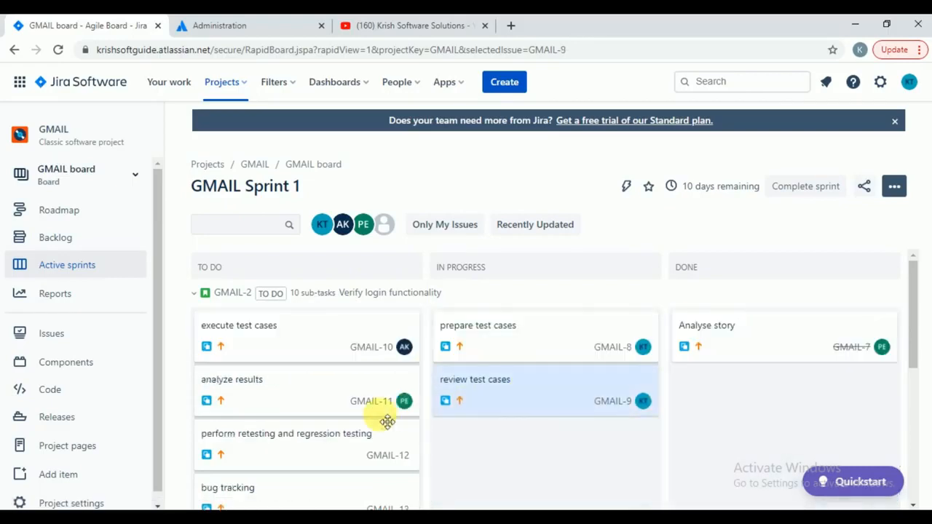
left_click_drag(250, 346, 526, 454)
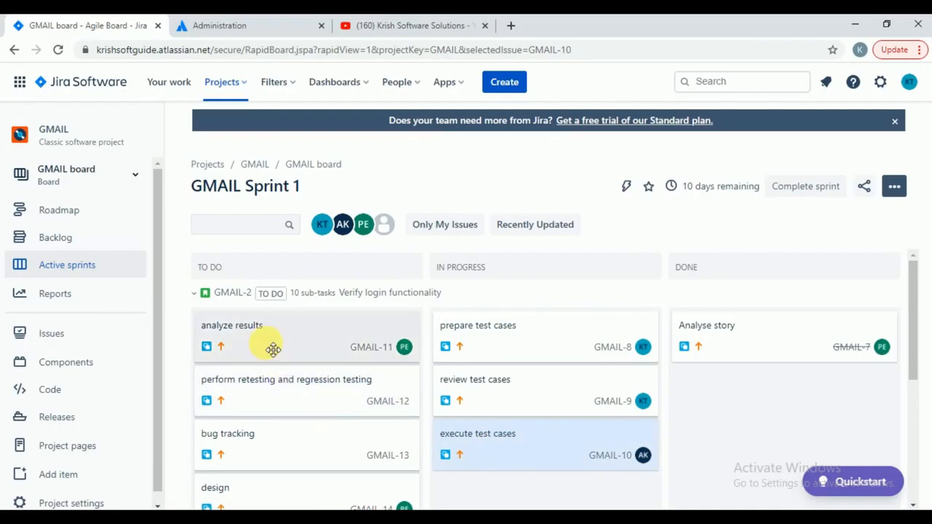
left_click_drag(270, 347, 538, 485)
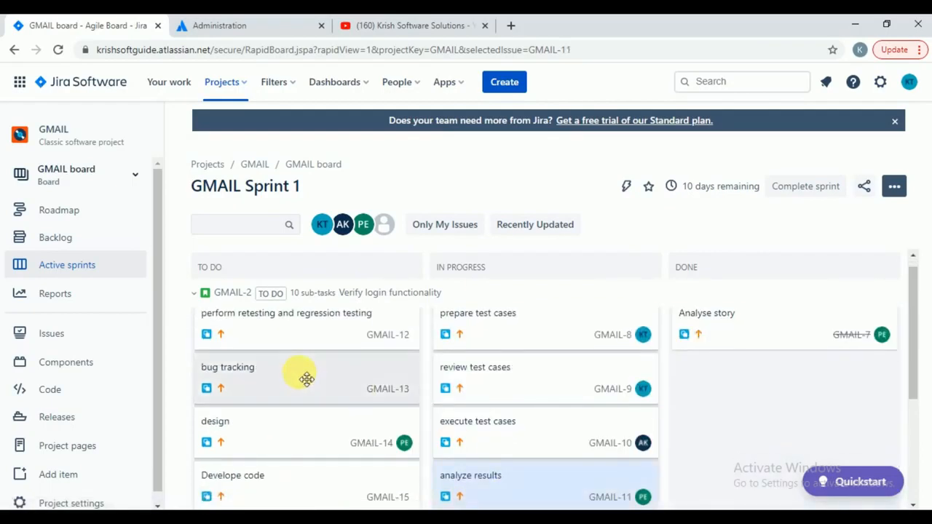
left_click_drag(289, 342, 537, 378)
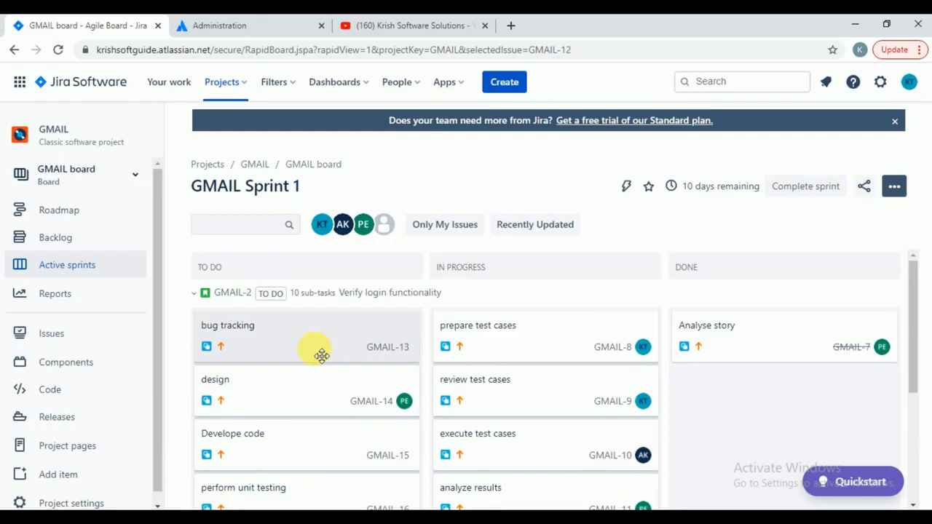
left_click(321, 355)
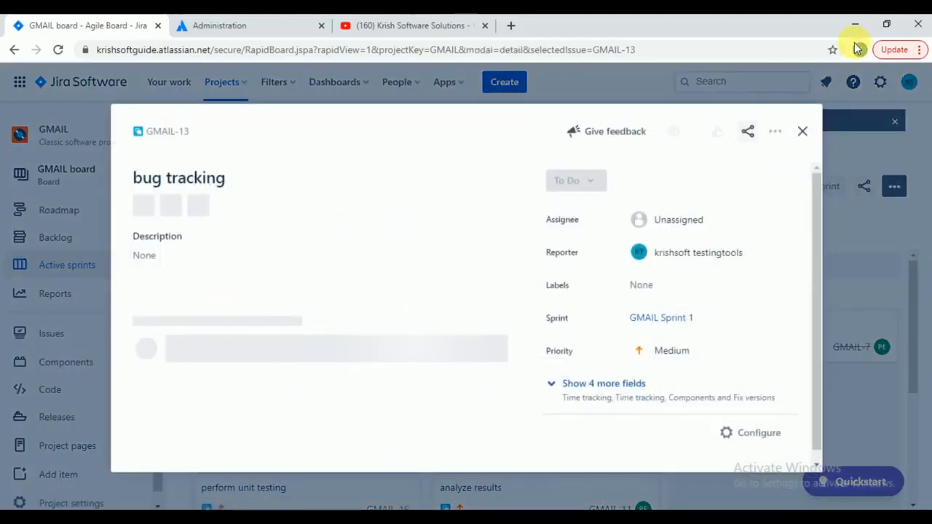
left_click(802, 130)
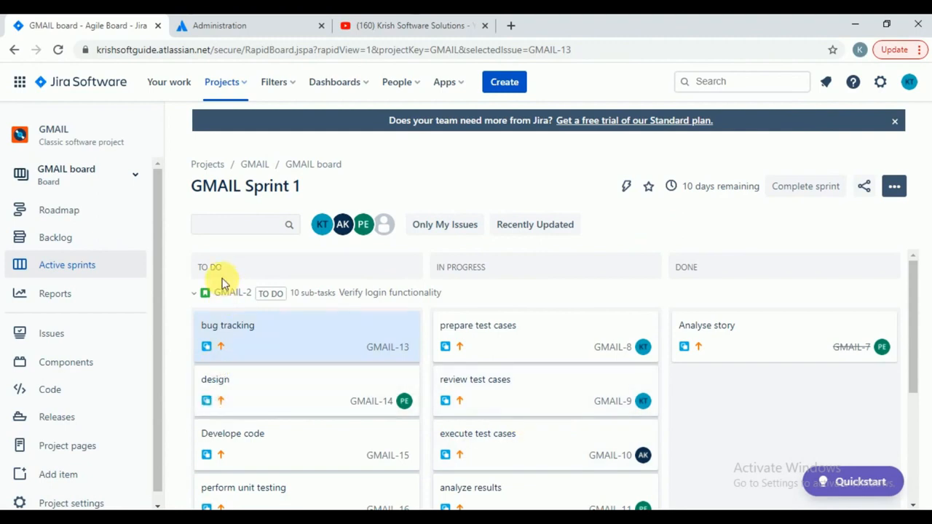
- Move the design, Develope code and perform unit testing subtasks from To Do to In Progress
scroll(285, 376, "down", 3)
scroll(284, 377, "up", 2)
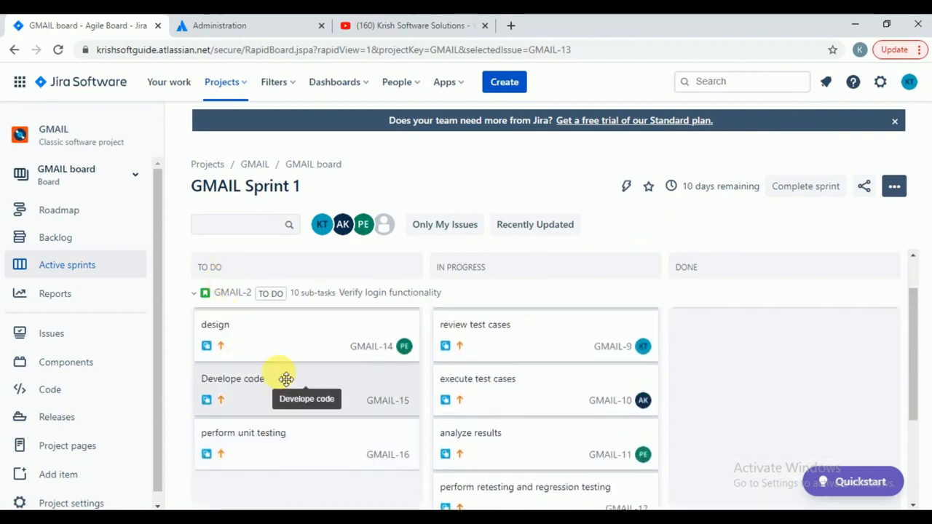
left_click_drag(283, 362, 509, 497)
scroll(293, 328, "up", 2)
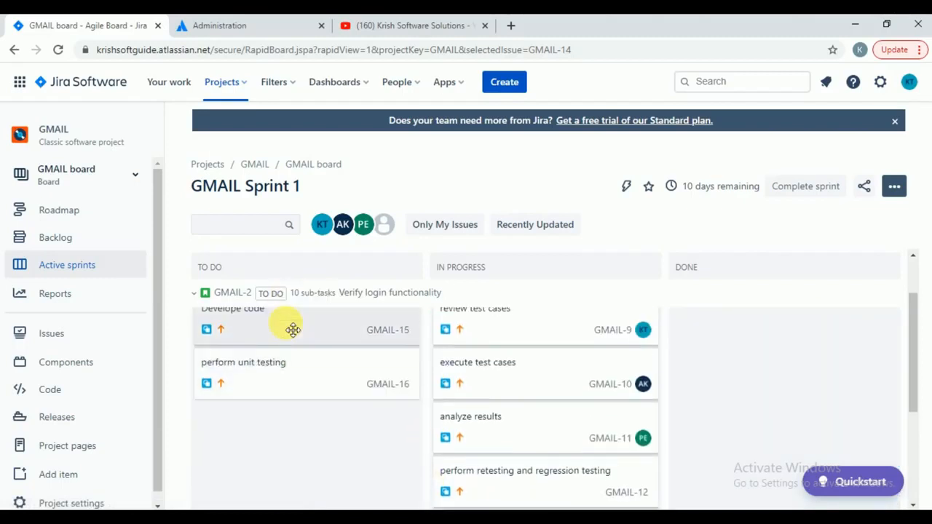
left_click_drag(293, 330, 544, 489)
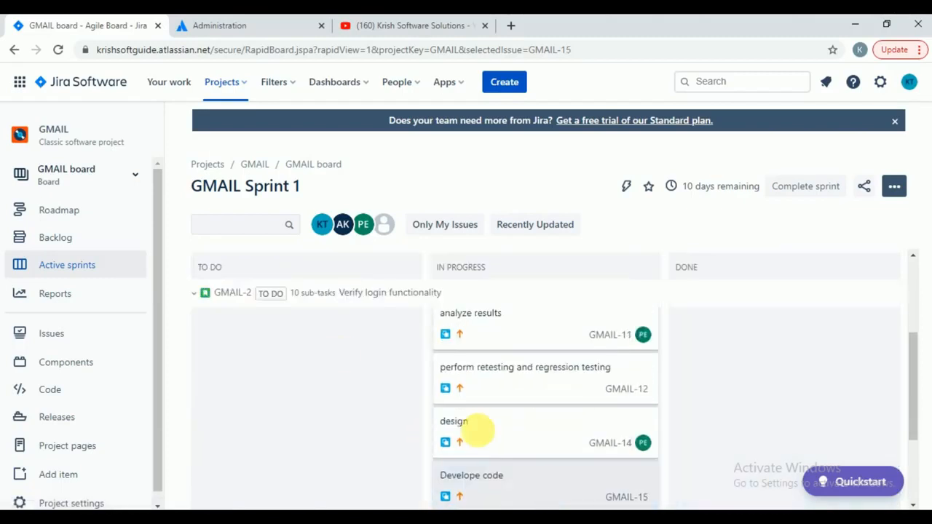
scroll(284, 328, "up", 3)
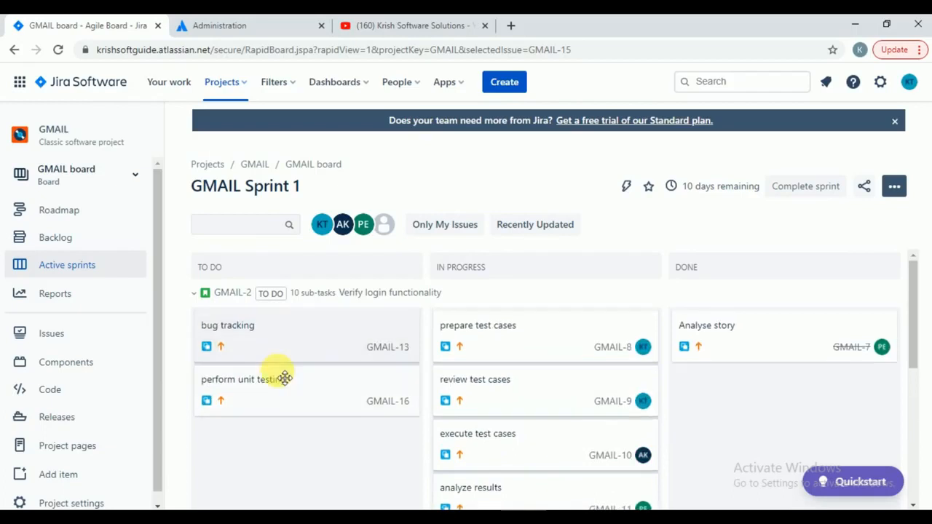
left_click_drag(287, 394, 516, 484)
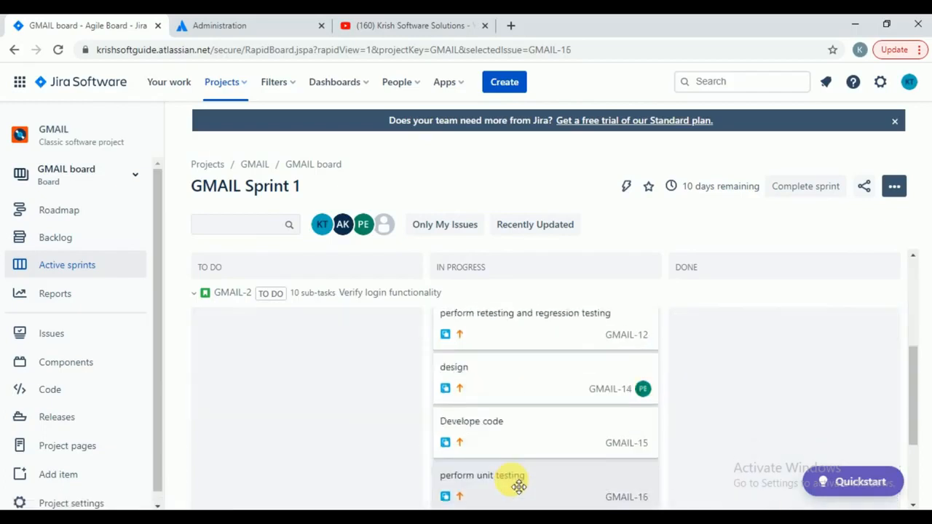
- Move the design subtask of Verify login functionality from In Progress to Done
scroll(516, 386, "down", 2)
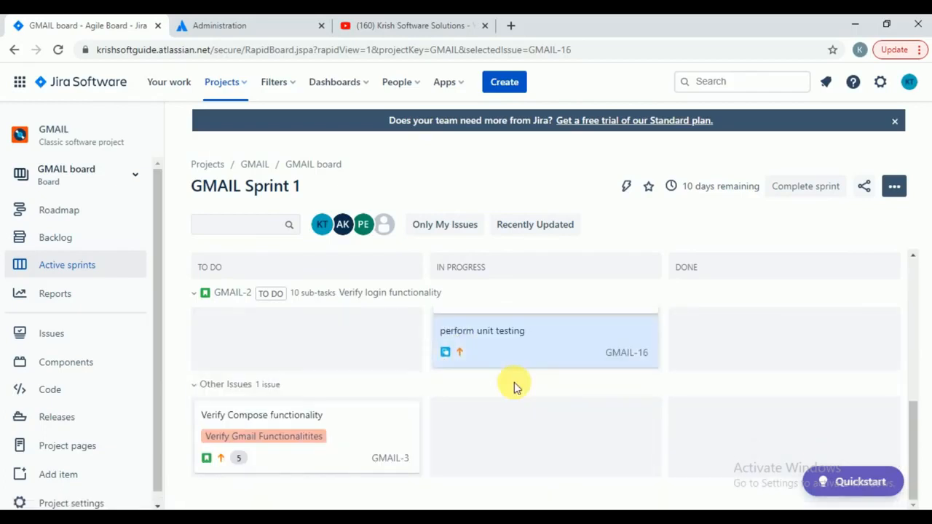
scroll(514, 385, "up", 2)
scroll(522, 389, "down", 3)
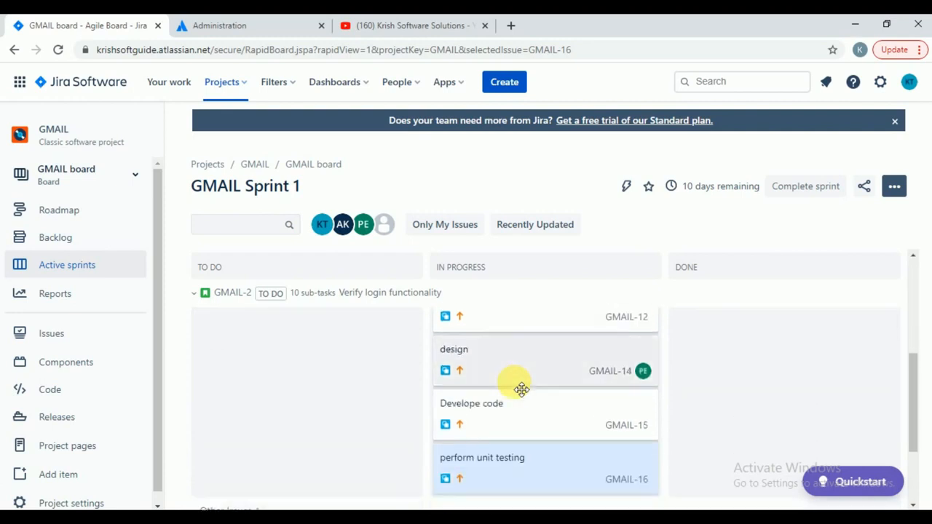
scroll(521, 389, "up", 3)
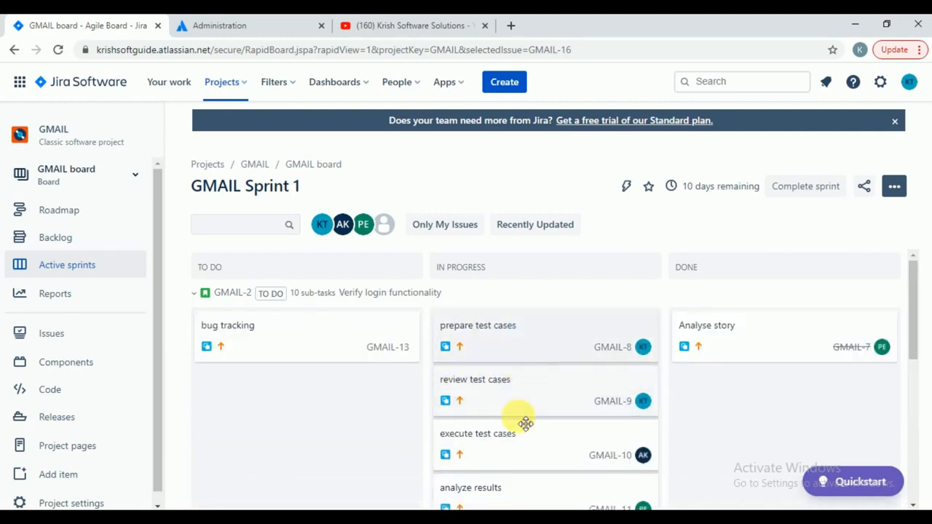
scroll(541, 420, "down", 5)
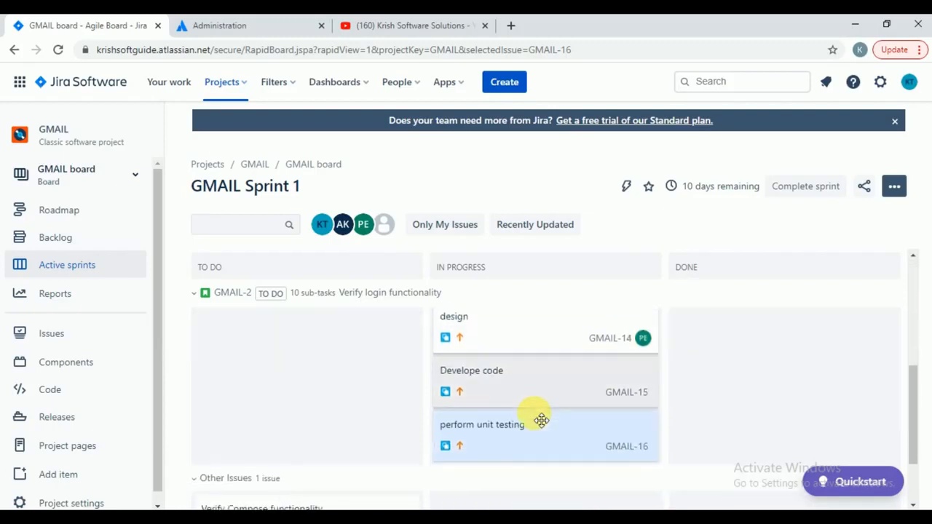
scroll(541, 420, "up", 4)
scroll(541, 420, "down", 5)
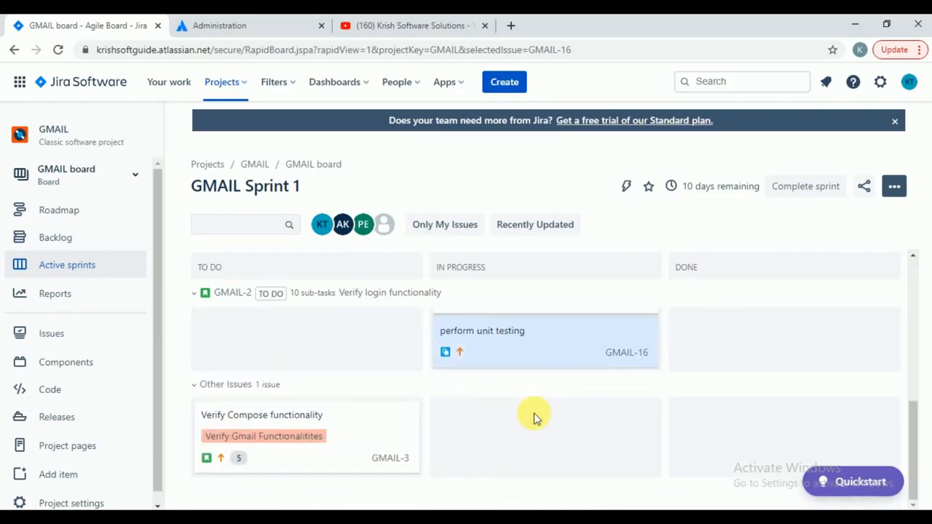
scroll(541, 420, "up", 2)
left_click_drag(541, 420, 745, 370)
- Move the Develope code and perform unit testing subtasks from In Progress to Done
scroll(551, 474, "down", 5)
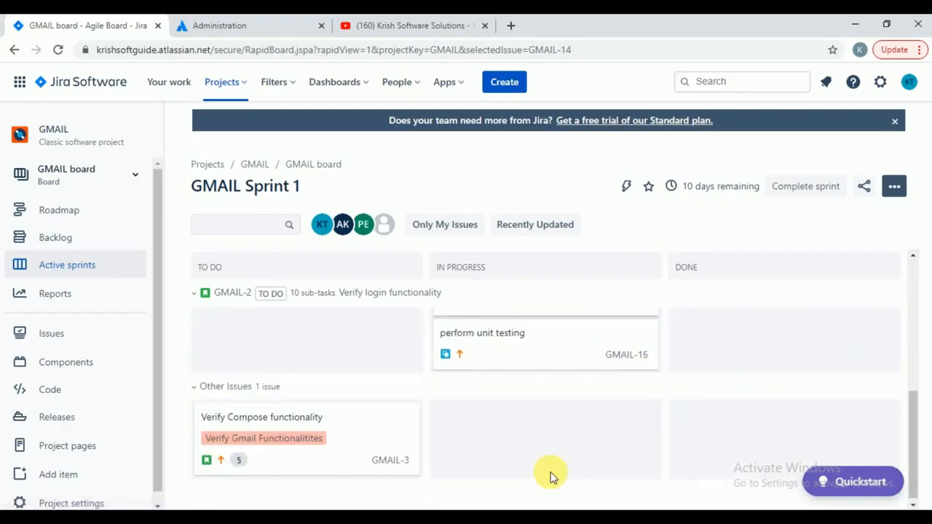
scroll(555, 477, "up", 3)
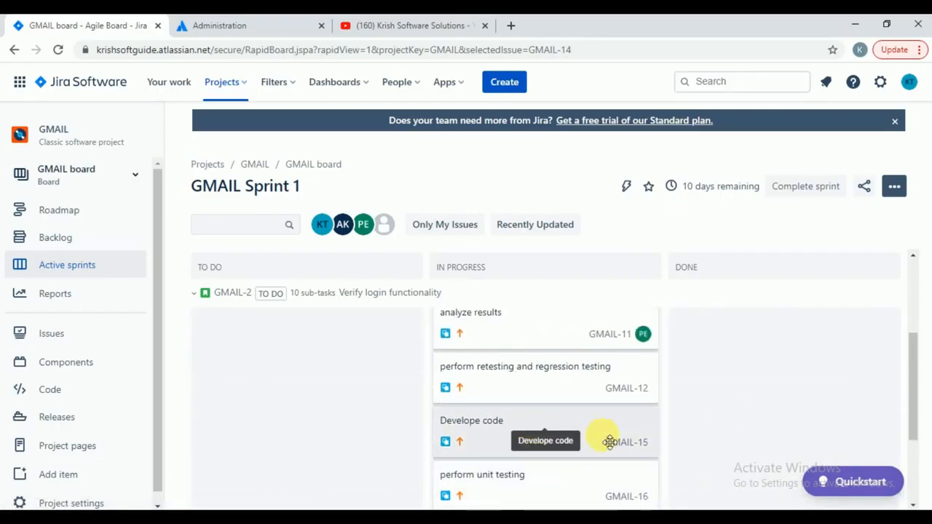
left_click_drag(603, 439, 772, 399)
scroll(590, 421, "down", 4)
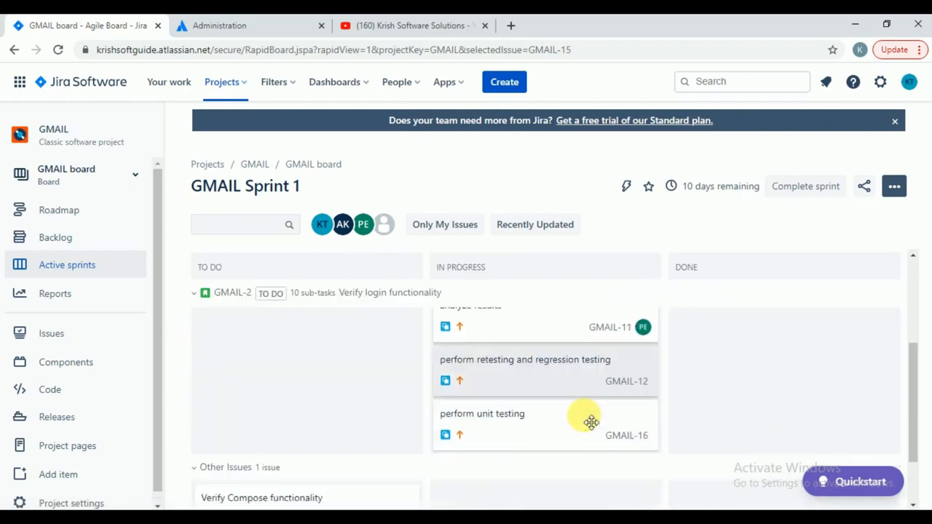
scroll(585, 420, "up", 2)
left_click_drag(551, 427, 800, 394)
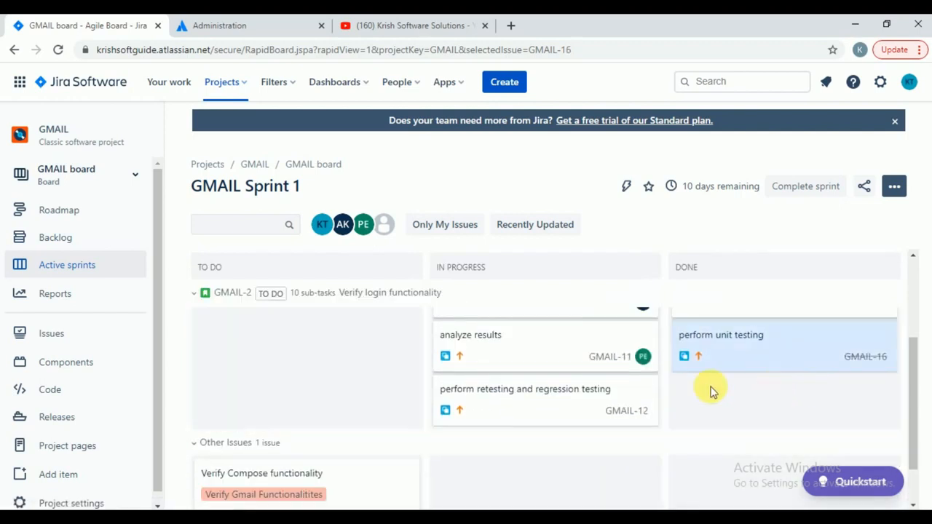
- Move the prepare test cases and review test cases subtasks from In Progress to Done
scroll(605, 404, "up", 4)
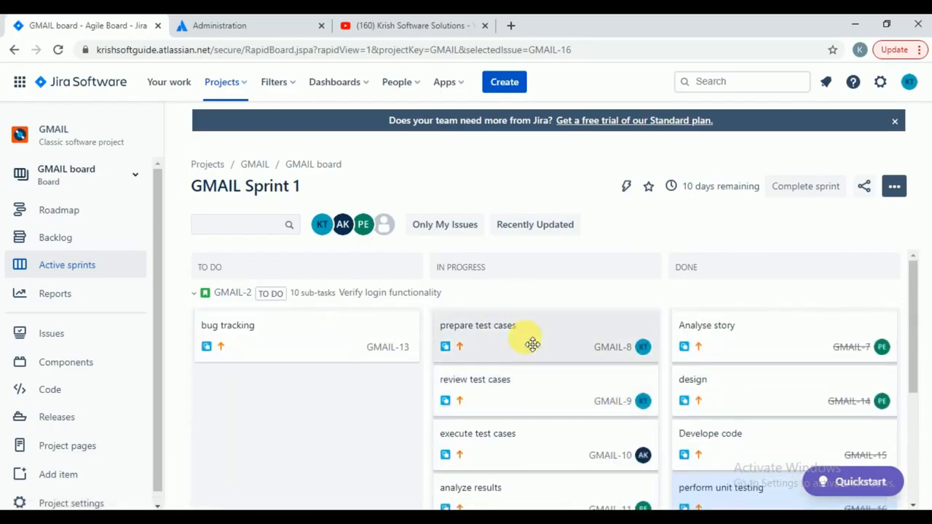
left_click_drag(532, 344, 798, 356)
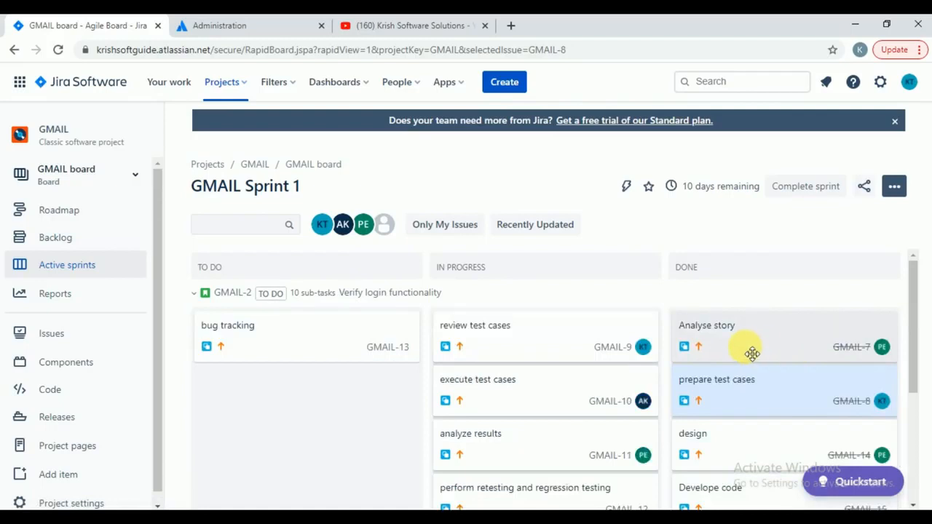
left_click_drag(538, 349, 770, 362)
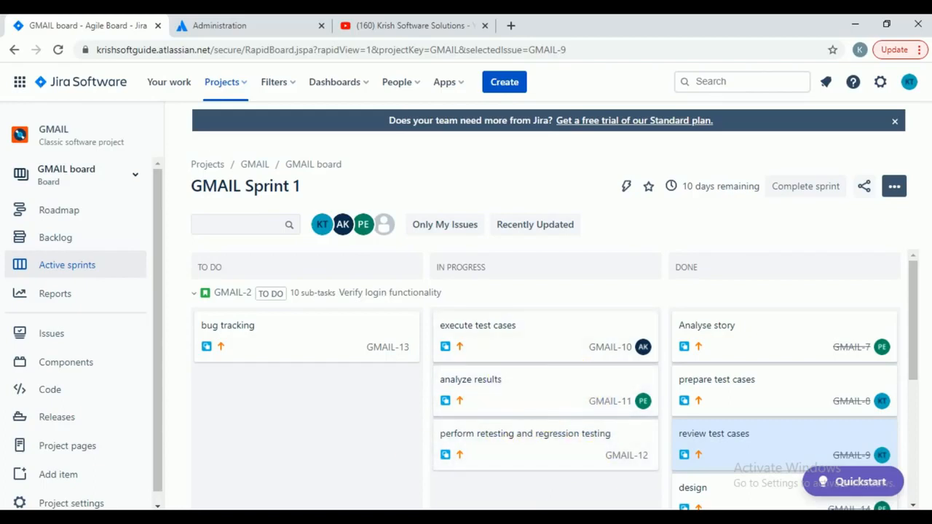
- Switch to the Agile workbook in Excel and review the login test case with valid data on the Test_Cases sheet
key("alt+Tab")
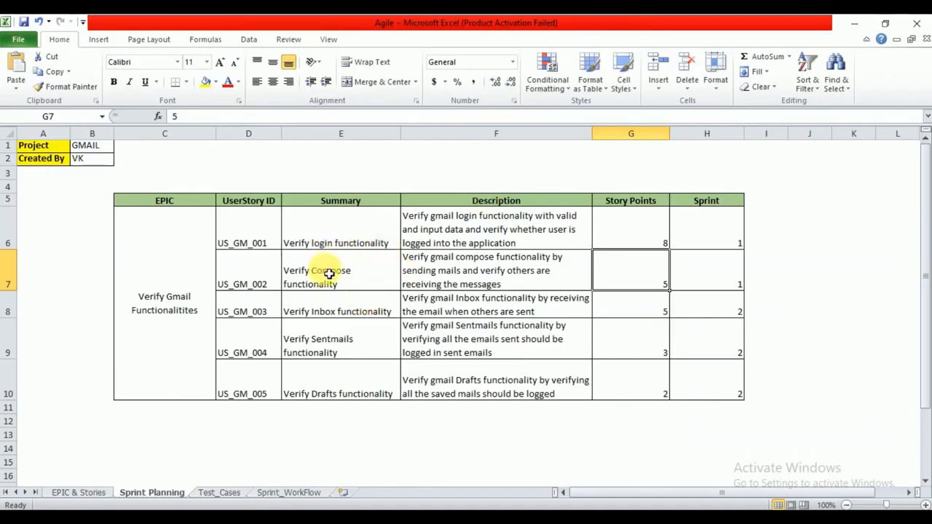
left_click(342, 237)
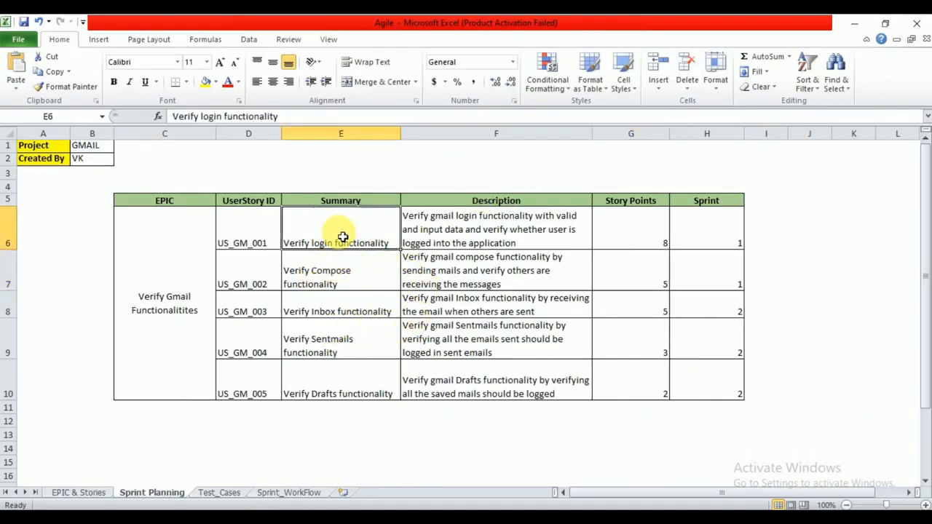
left_click(219, 493)
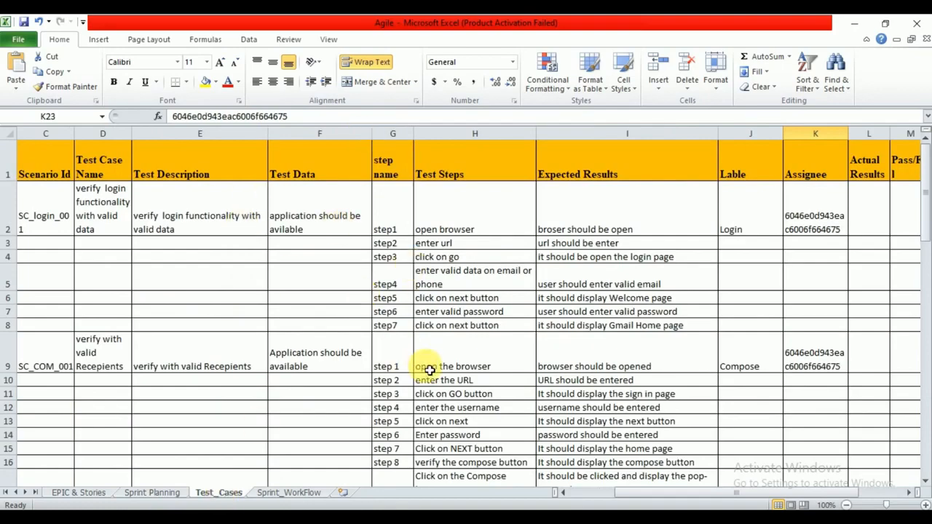
scroll(430, 370, "down", 15)
scroll(430, 370, "up", 15)
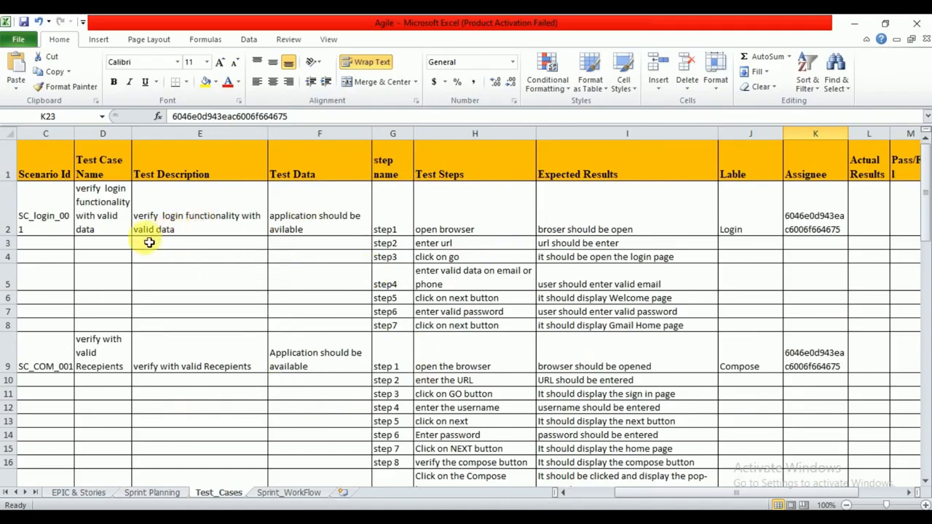
left_click(112, 228)
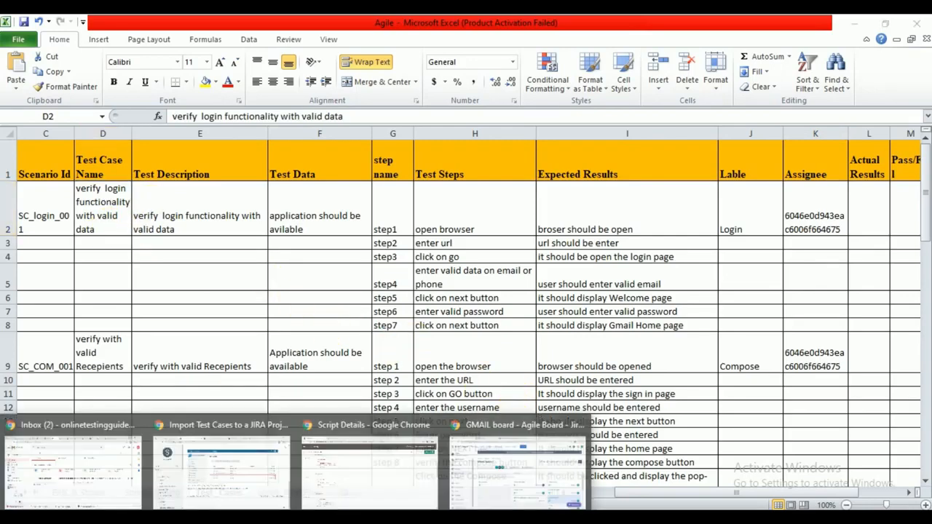
- Return to the Jira board and begin a new Bug issue with the summary "Gmail login functionality is not working with valid data"
left_click(533, 455)
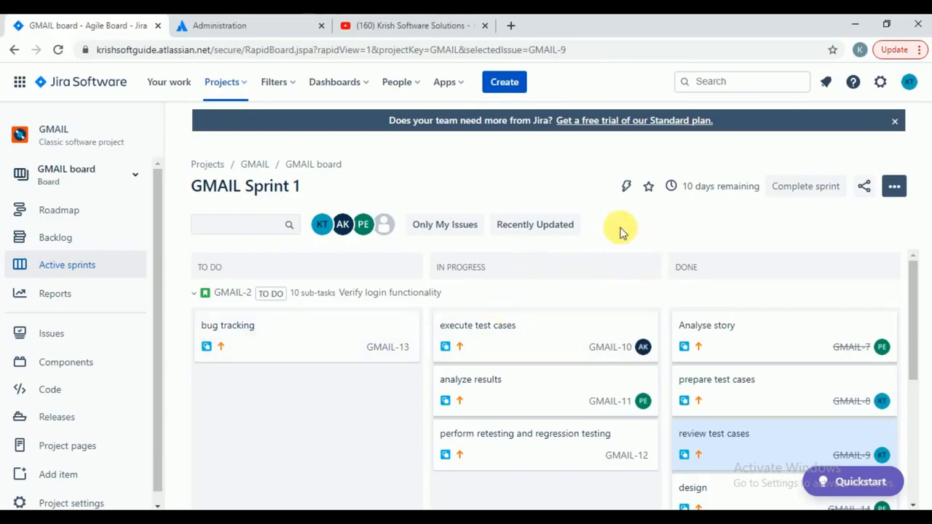
left_click(504, 82)
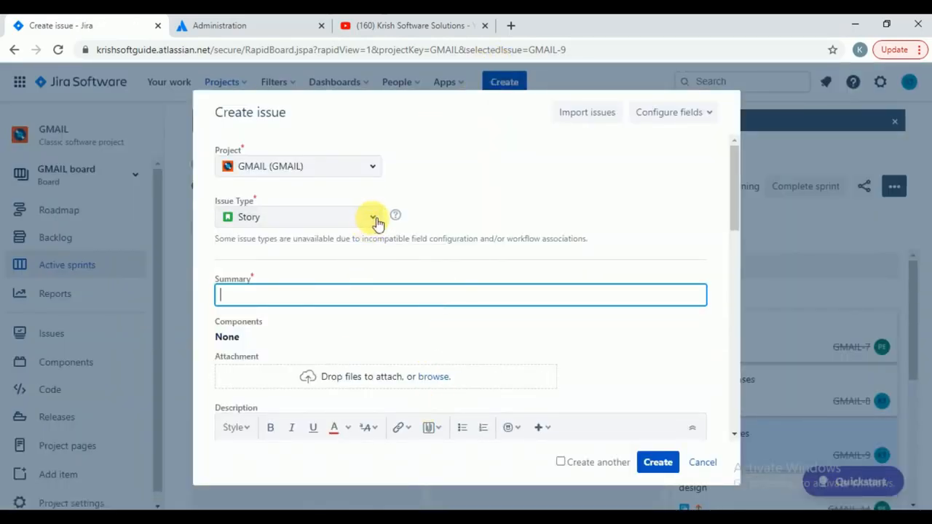
left_click(374, 219)
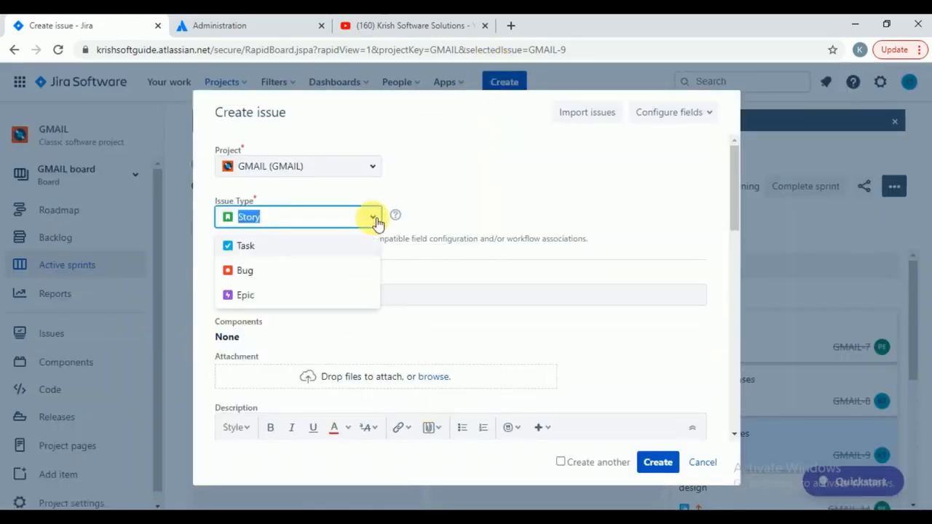
left_click(281, 272)
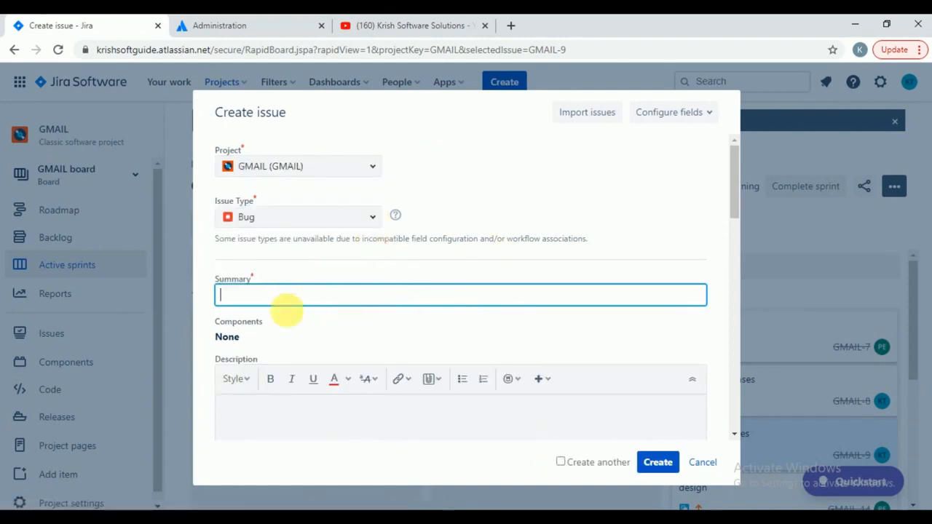
left_click(303, 297)
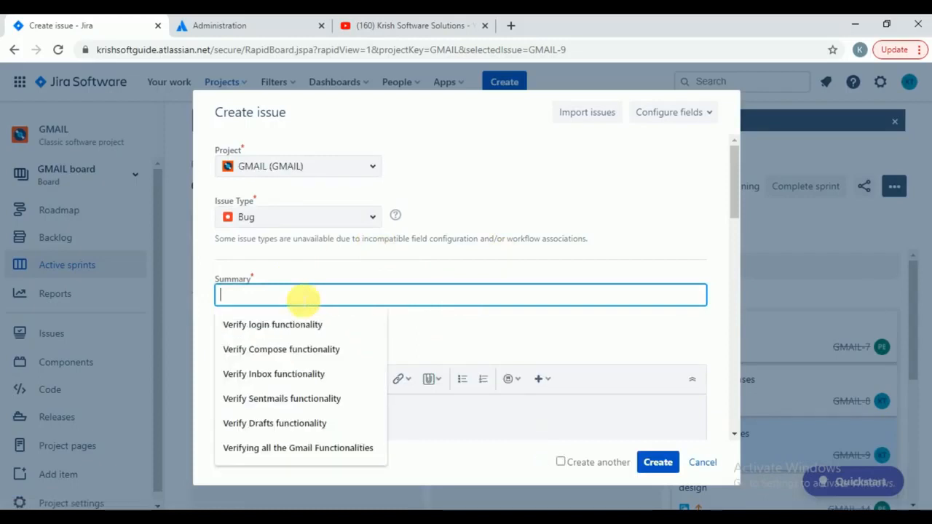
type("Gm")
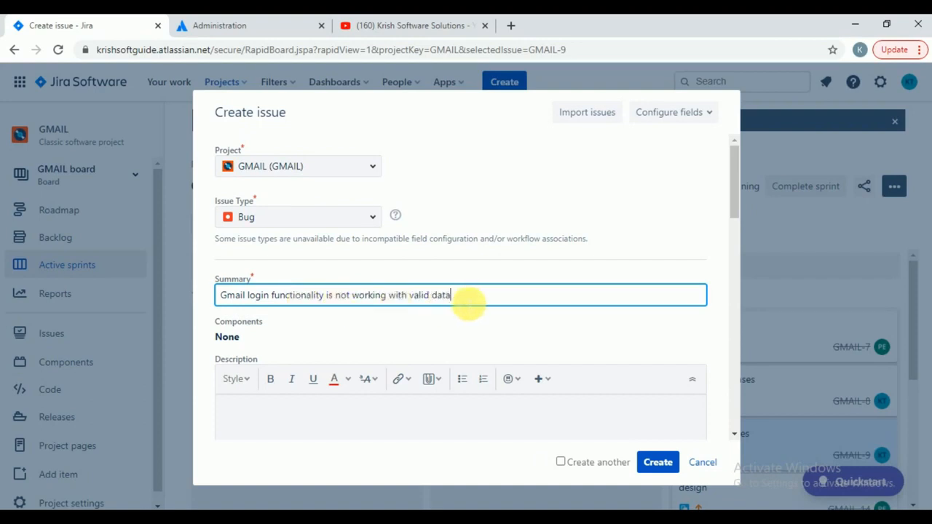
- Copy the bug's summary text into its description
left_click_drag(463, 300, 166, 296)
key("ctrl+c")
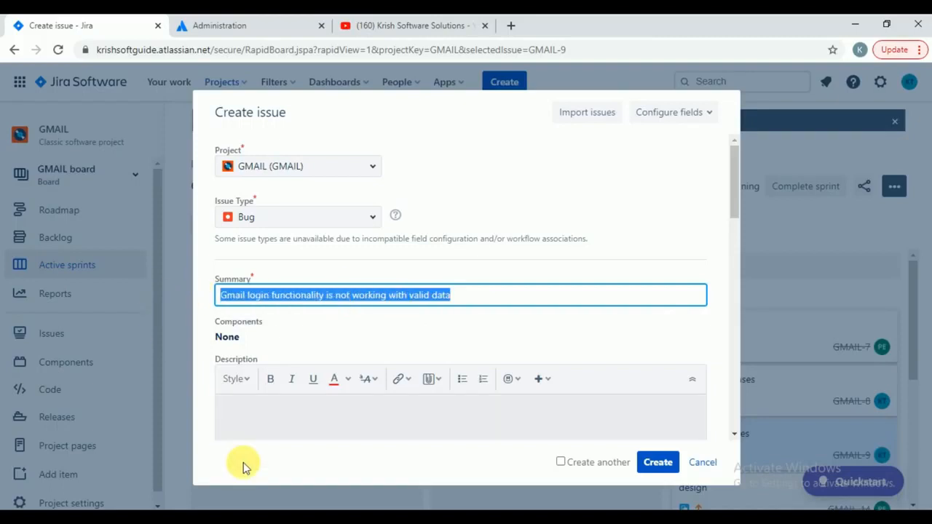
left_click(324, 422)
key("ctrl+v")
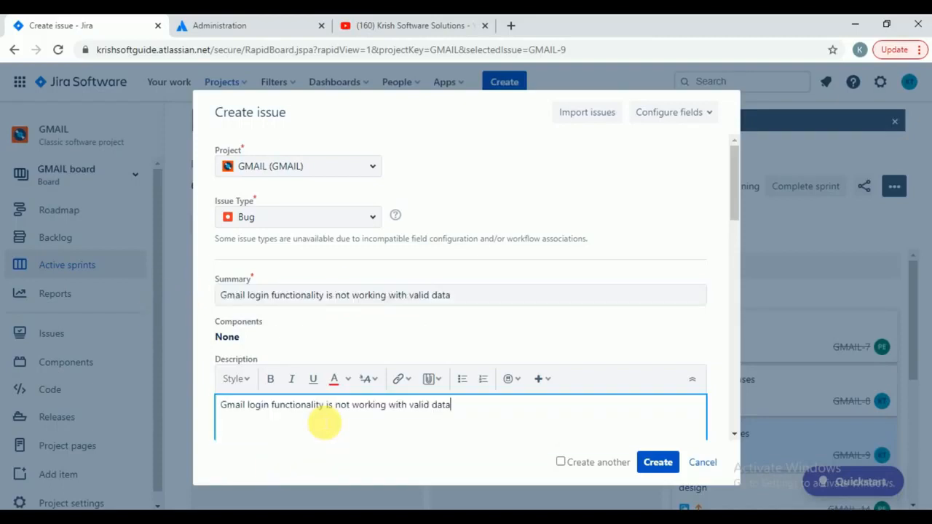
- Set the bug's fix version to 1.0
scroll(324, 423, "down", 5)
scroll(318, 422, "down", 3)
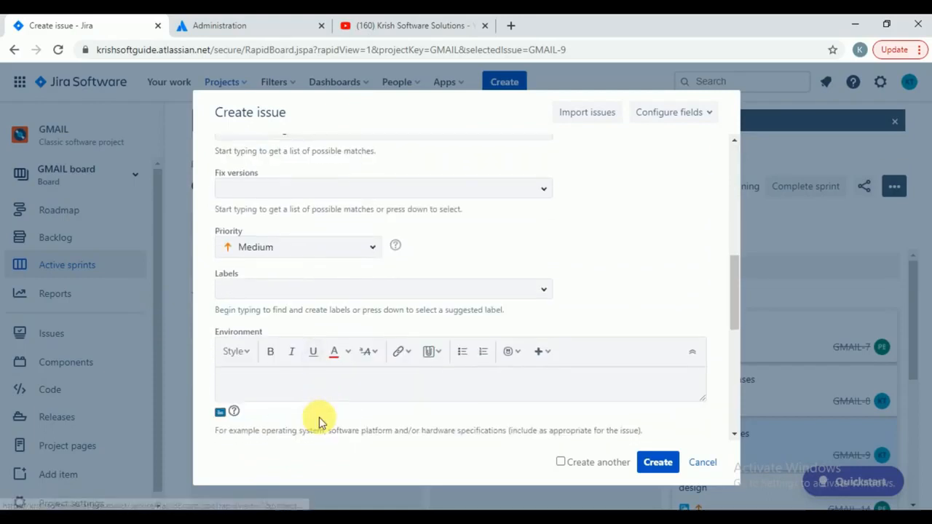
left_click(543, 190)
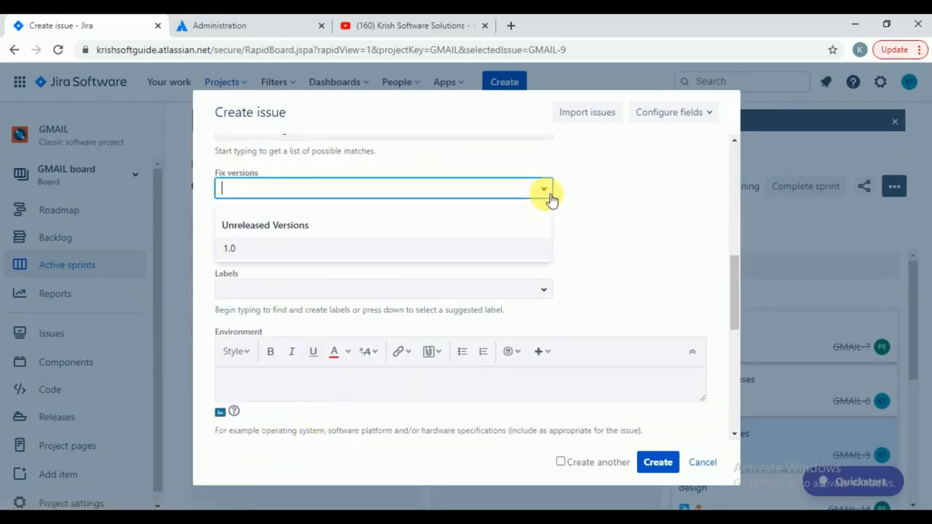
left_click(374, 256)
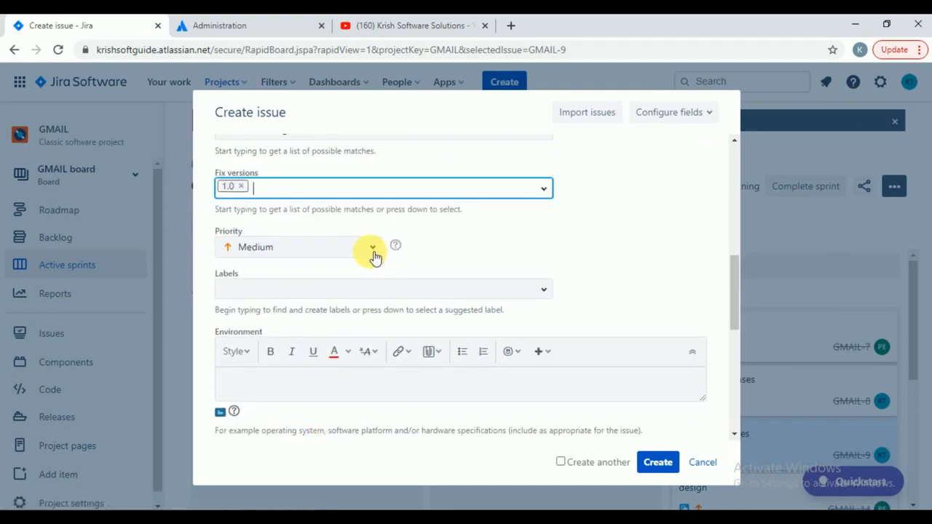
- Assign the bug to GMAIL Sprint 1 and link it to the Verify Gmail Functionalitites epic
scroll(336, 377, "down", 5)
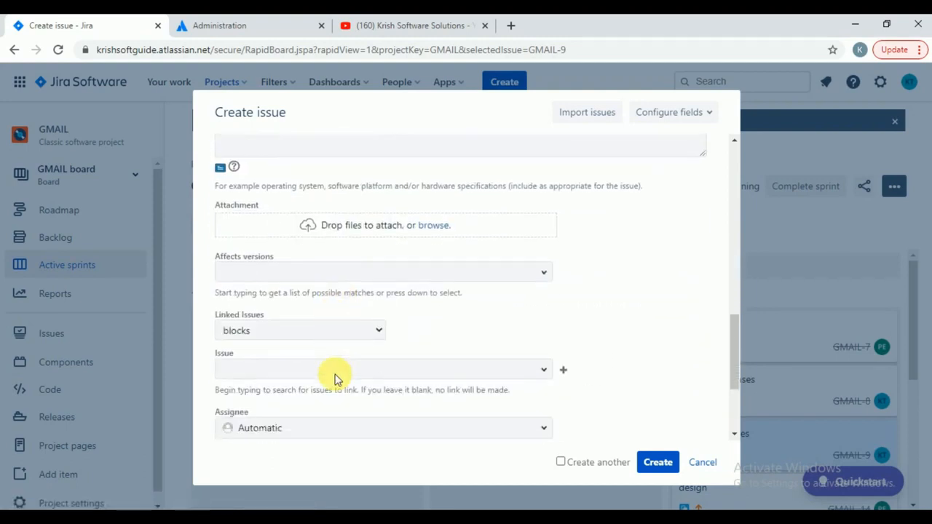
scroll(337, 377, "down", 2)
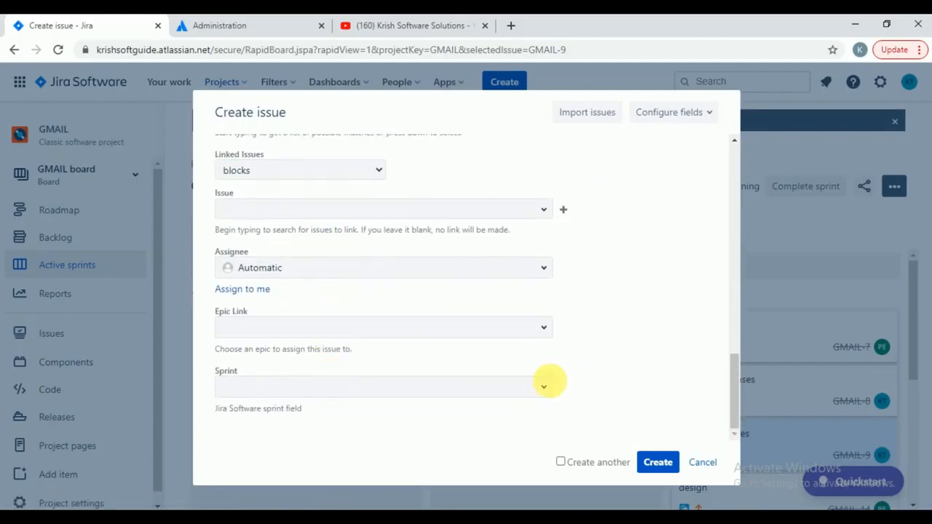
left_click(545, 388)
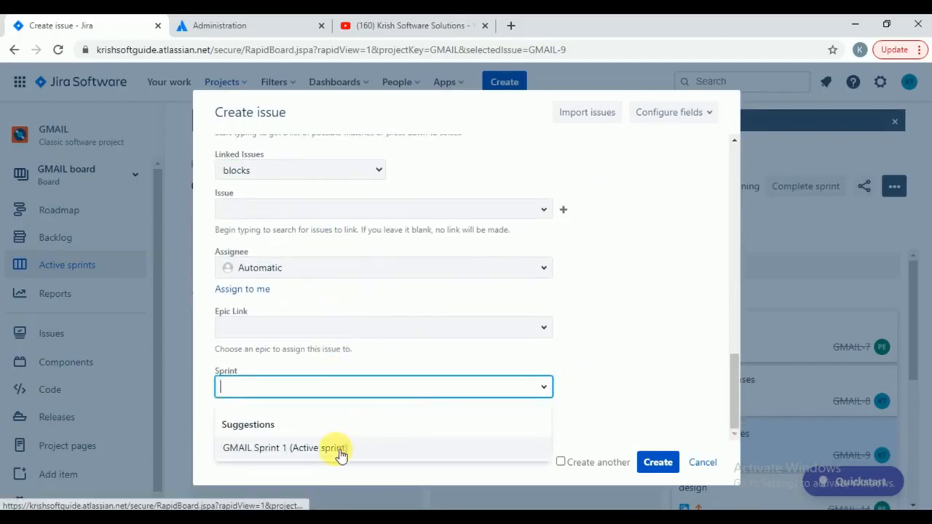
left_click(337, 448)
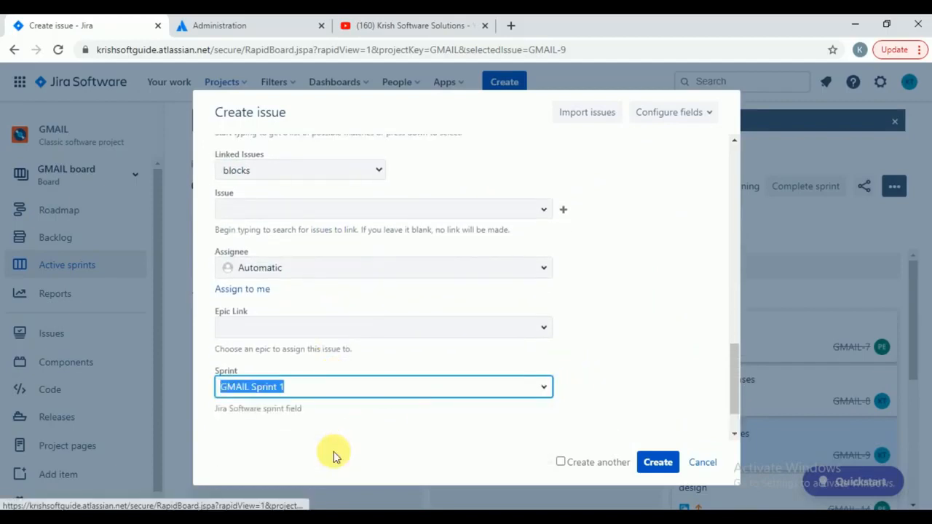
left_click(370, 422)
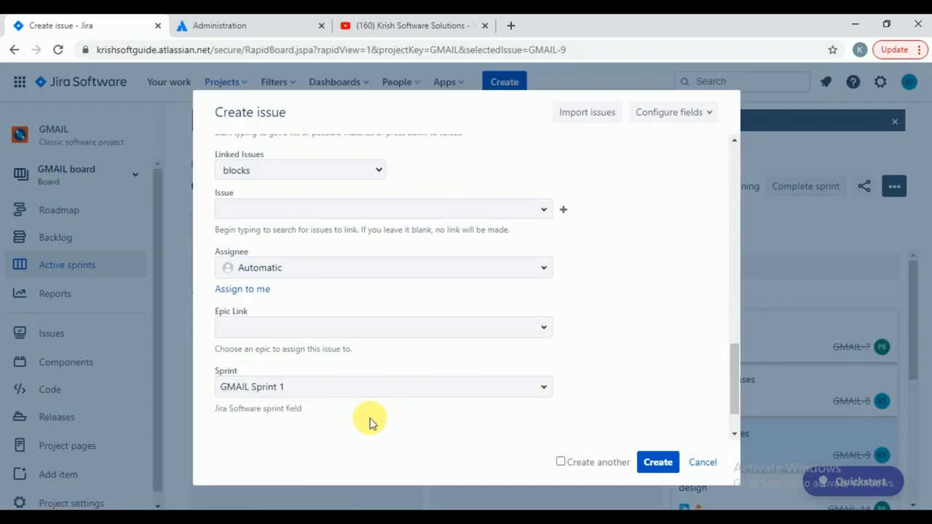
left_click(553, 332)
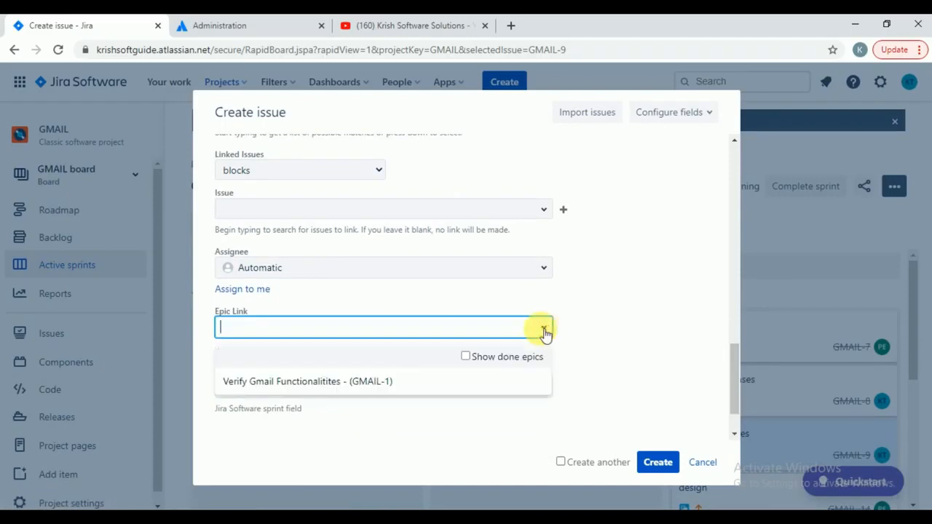
left_click(384, 389)
left_click(621, 282)
- Review the bug's filled-in details and set its priority to Highest
scroll(622, 284, "up", 5)
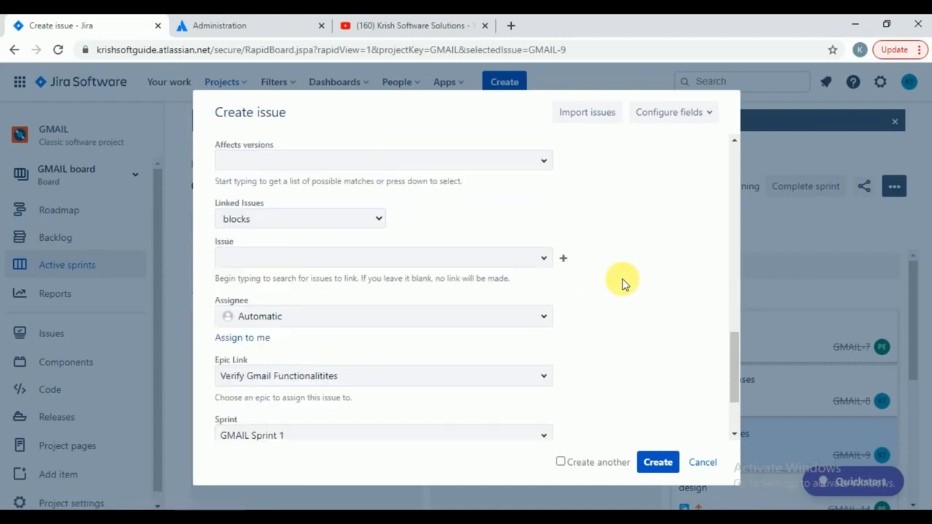
scroll(622, 284, "up", 5)
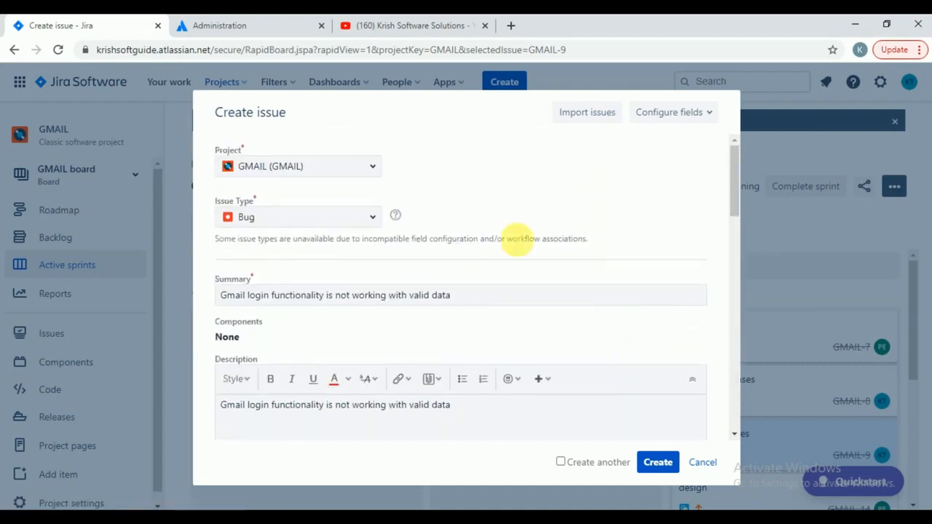
scroll(394, 308, "down", 3)
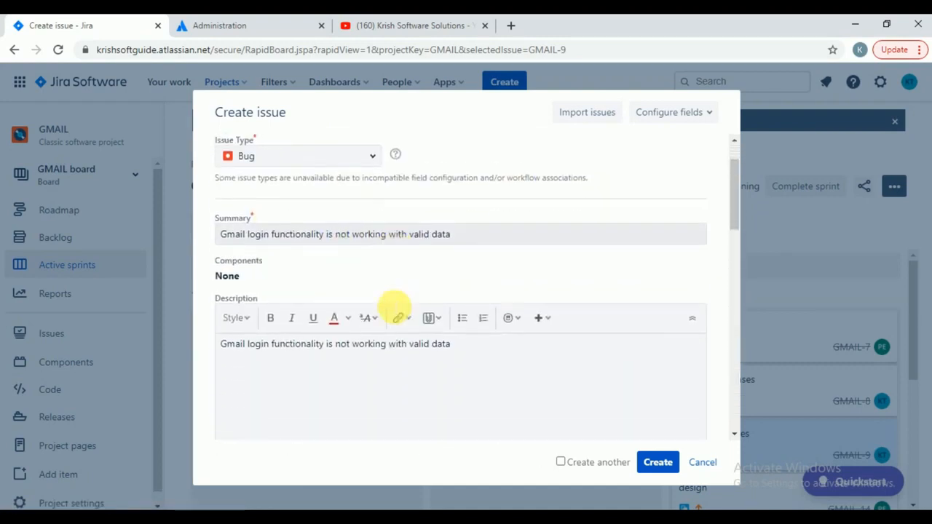
scroll(394, 309, "down", 3)
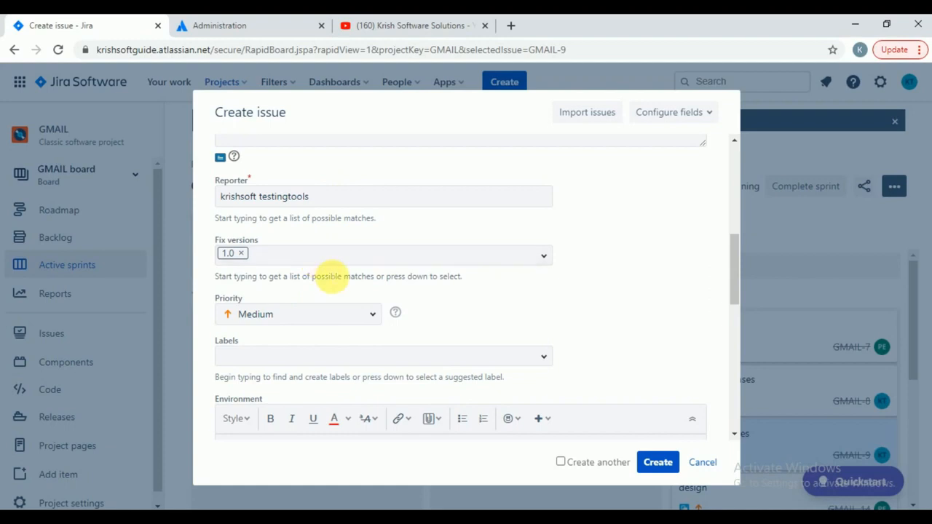
scroll(323, 270, "down", 3)
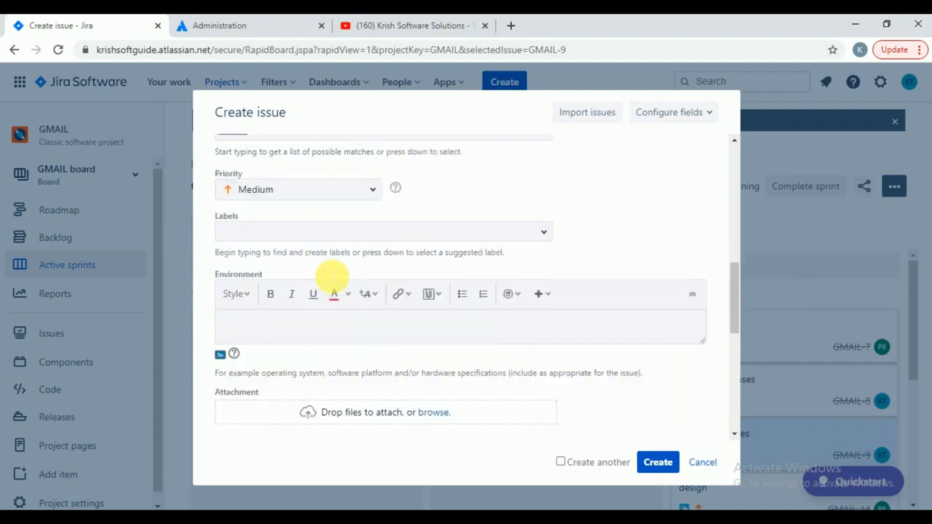
left_click(374, 191)
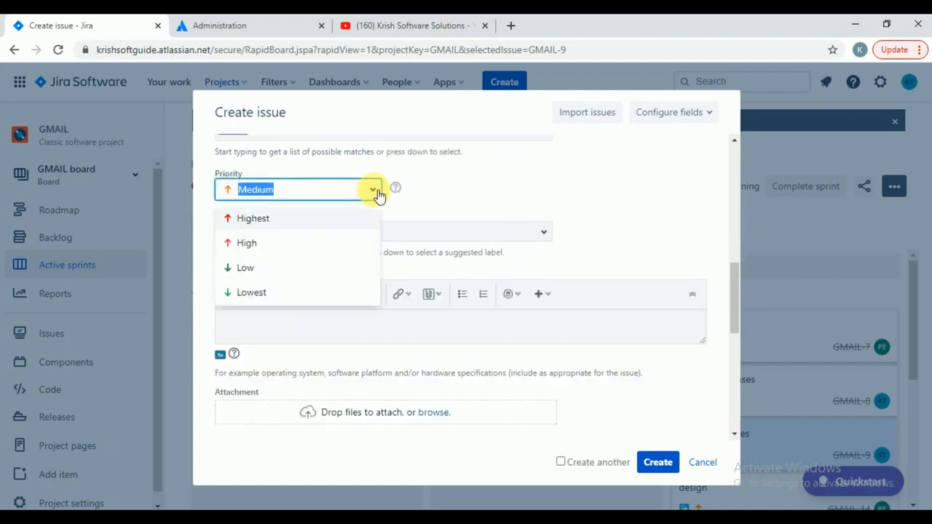
left_click(263, 218)
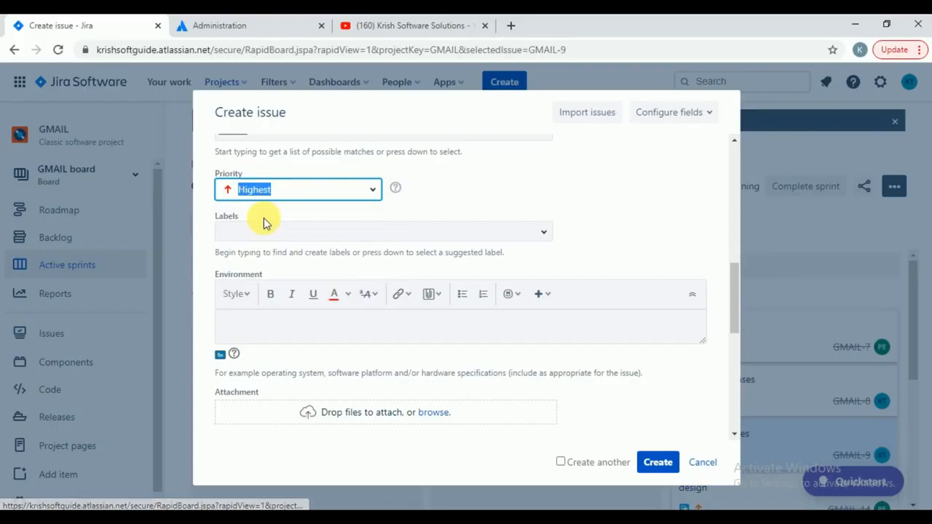
left_click(463, 185)
- Assign the bug to yourself, create it, and view it on the sprint board
scroll(359, 294, "down", 3)
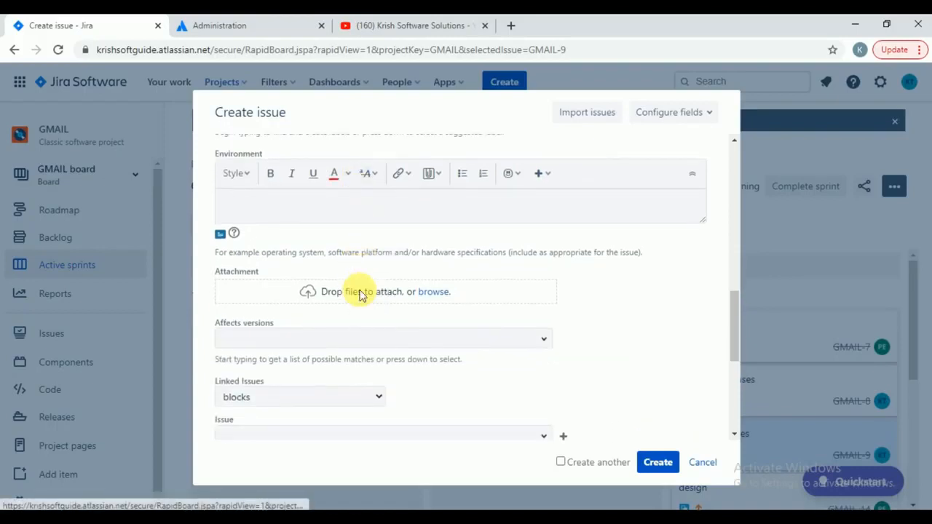
scroll(359, 294, "down", 3)
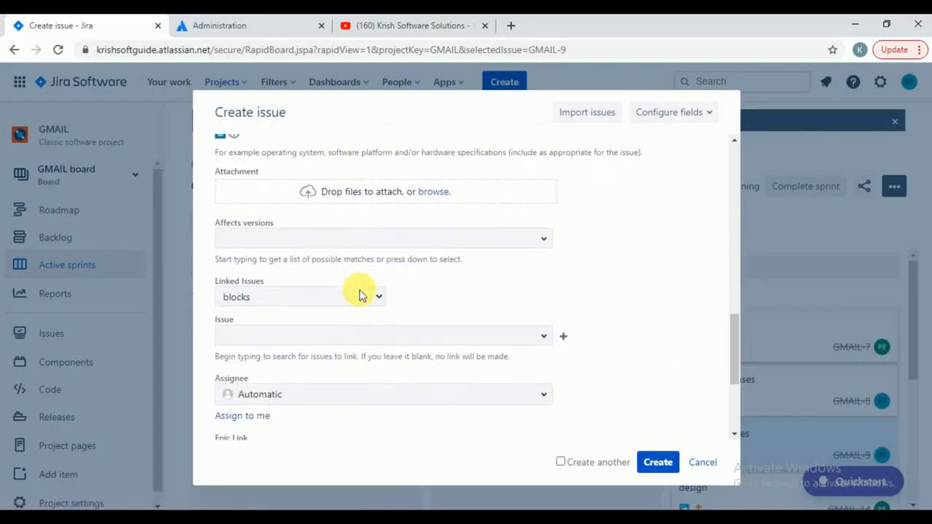
scroll(359, 294, "down", 1)
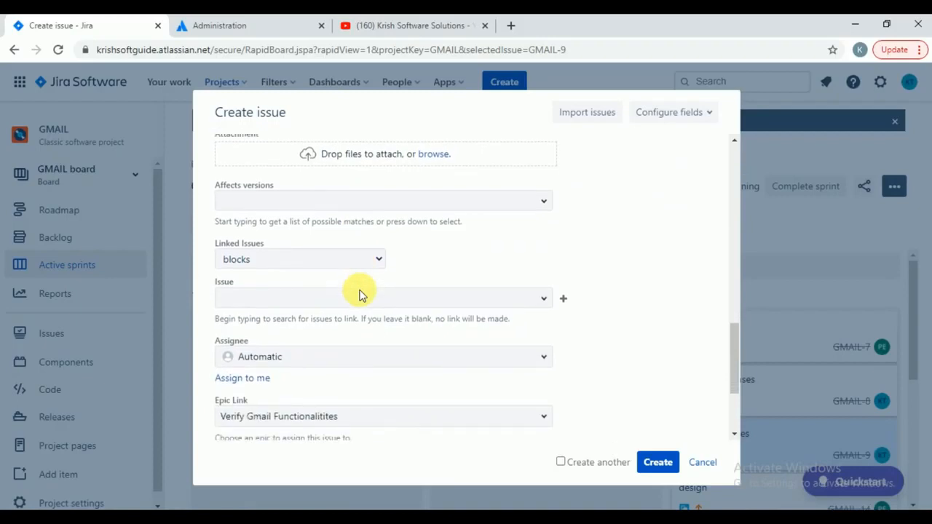
scroll(364, 295, "down", 1)
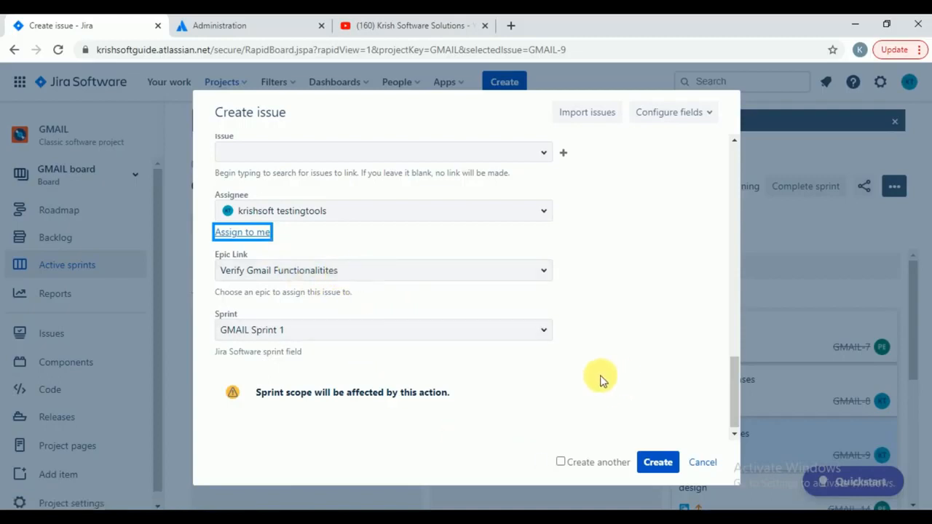
left_click(657, 465)
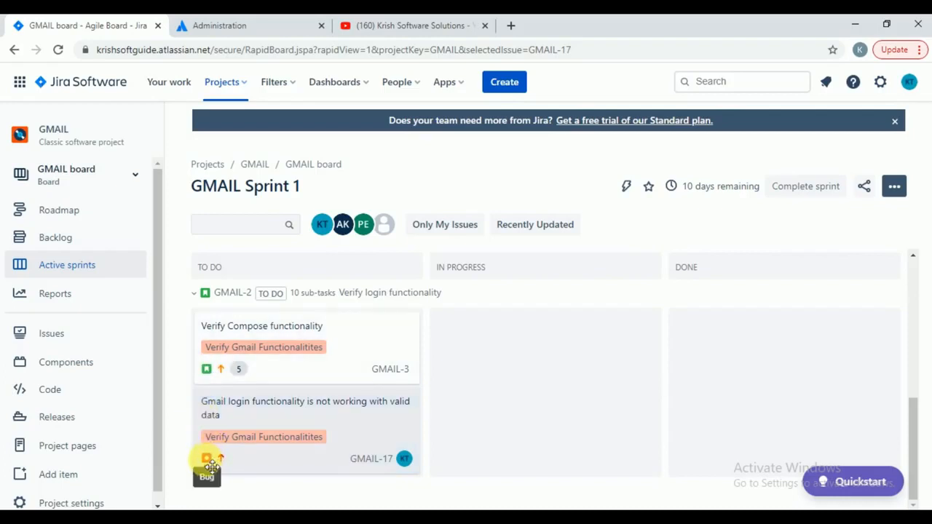
scroll(494, 411, "up", 5)
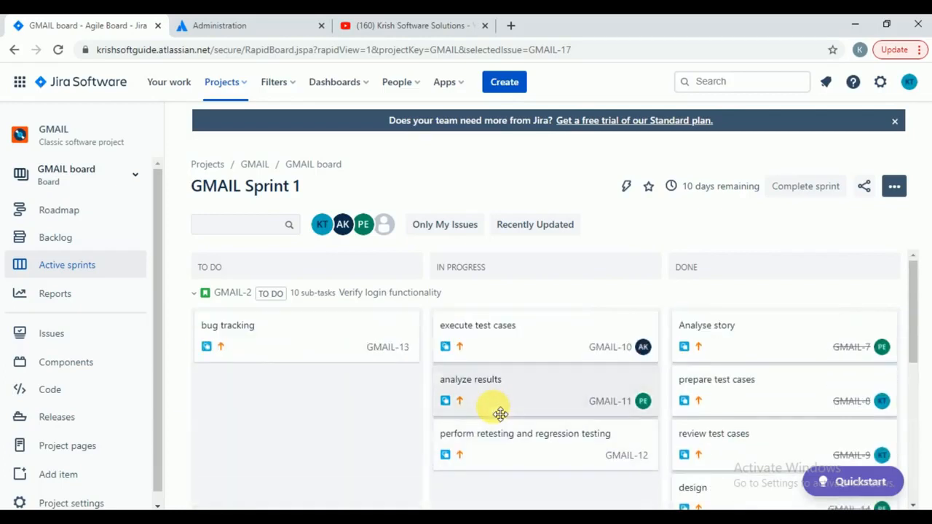
- Review the sprint board's Verify login functionality subtasks and the new login bug under Other Issues
scroll(500, 413, "down", 5)
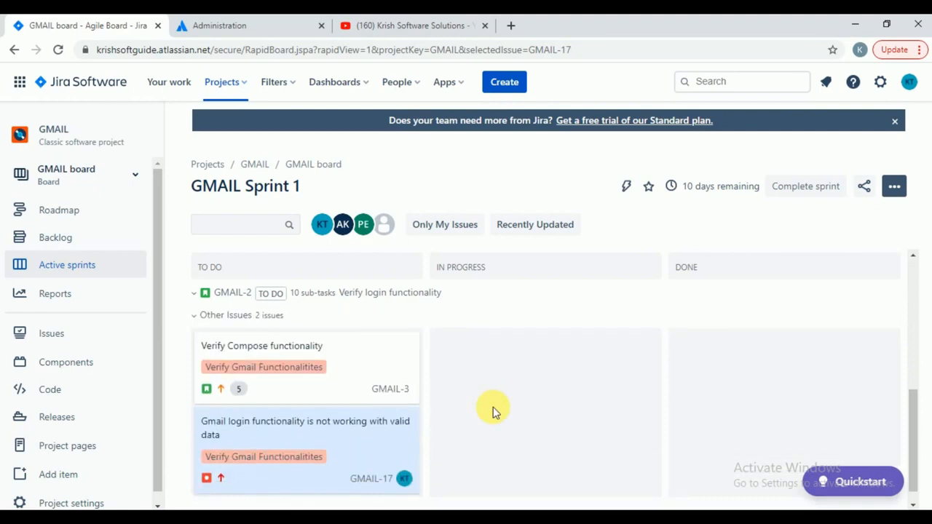
scroll(493, 412, "down", 1)
scroll(493, 412, "up", 5)
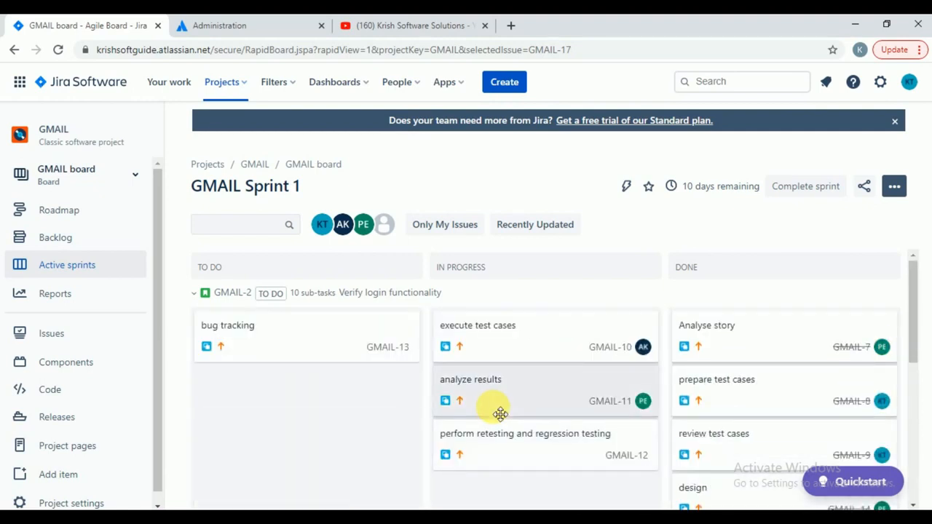
scroll(500, 413, "down", 5)
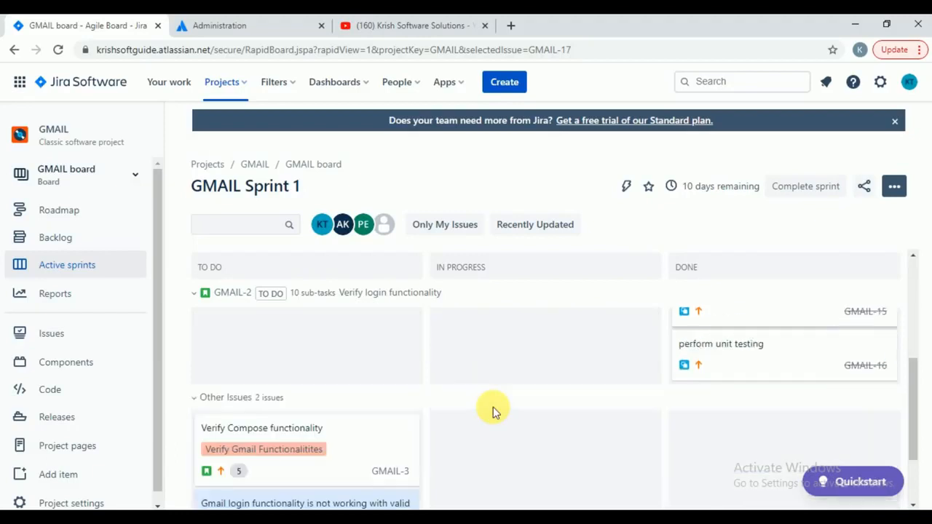
scroll(493, 411, "down", 1)
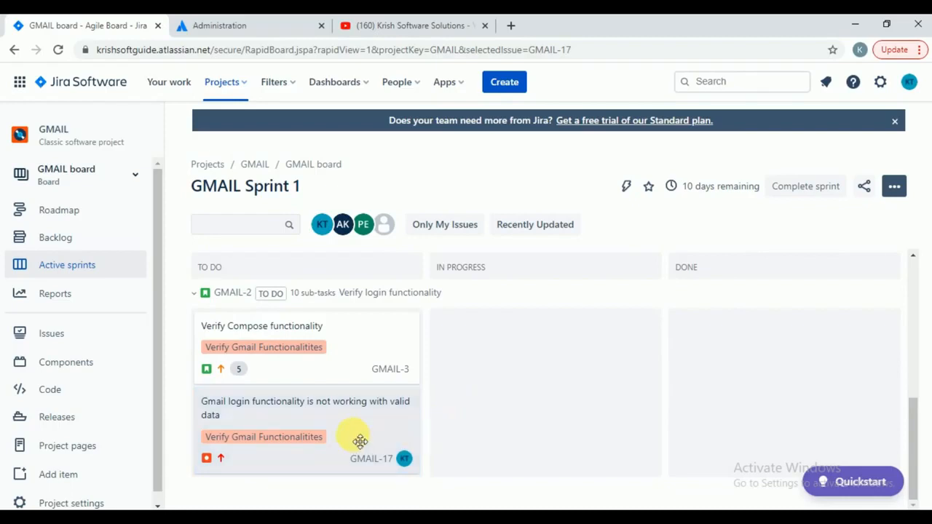
scroll(494, 358, "up", 5)
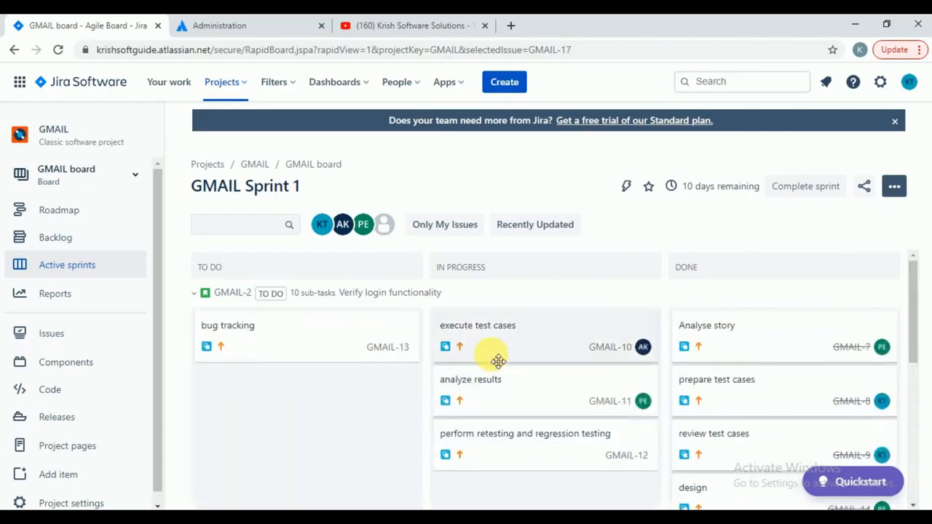
scroll(515, 271, "down", 2)
scroll(513, 270, "up", 3)
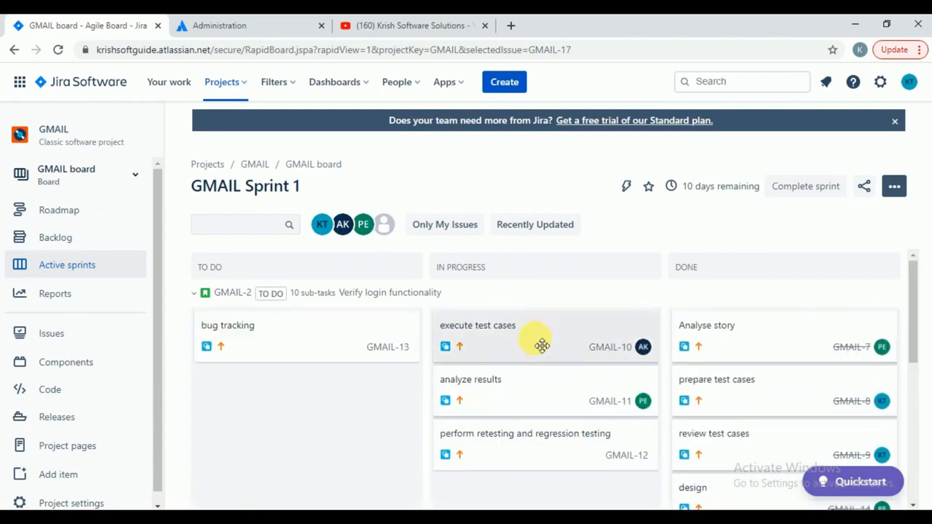
- Move the execute test cases and analyze results subtasks from In Progress to Done
left_click_drag(545, 351, 791, 362)
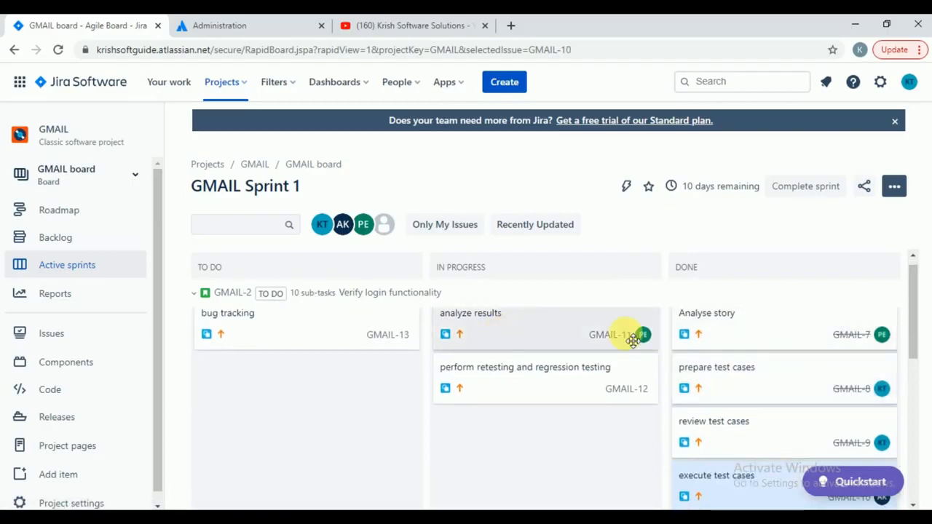
left_click_drag(633, 340, 737, 352)
scroll(572, 354, "up", 1)
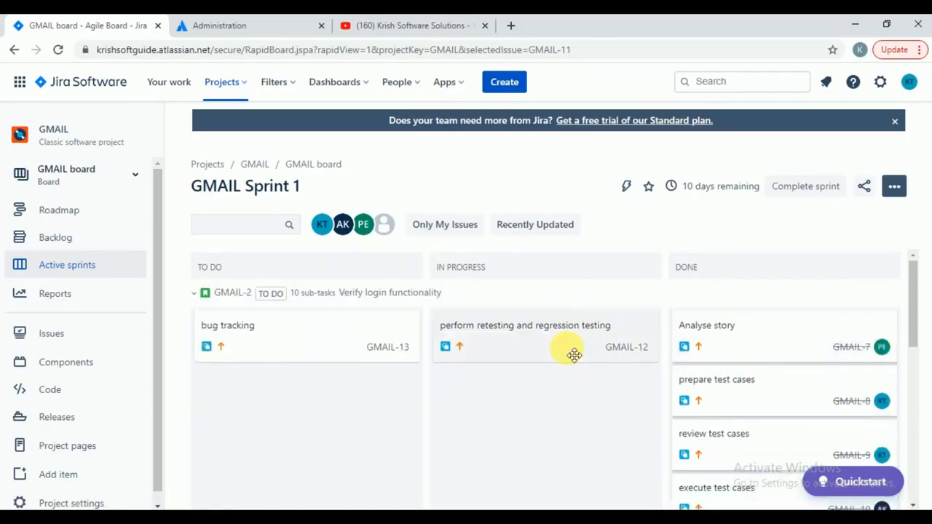
- Move the bug "Gmail login functionality is not working with valid data" to In Progress and on to Done
scroll(295, 475, "down", 5)
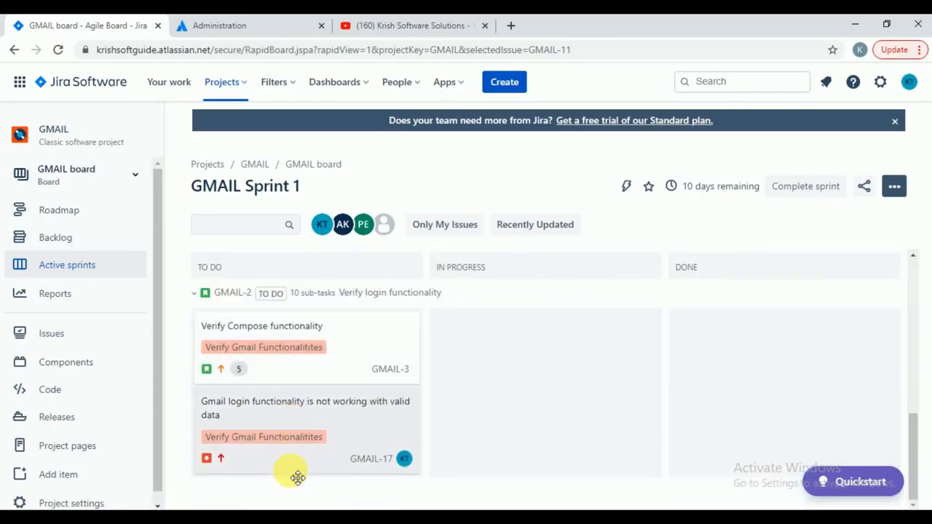
left_click_drag(316, 448, 527, 405)
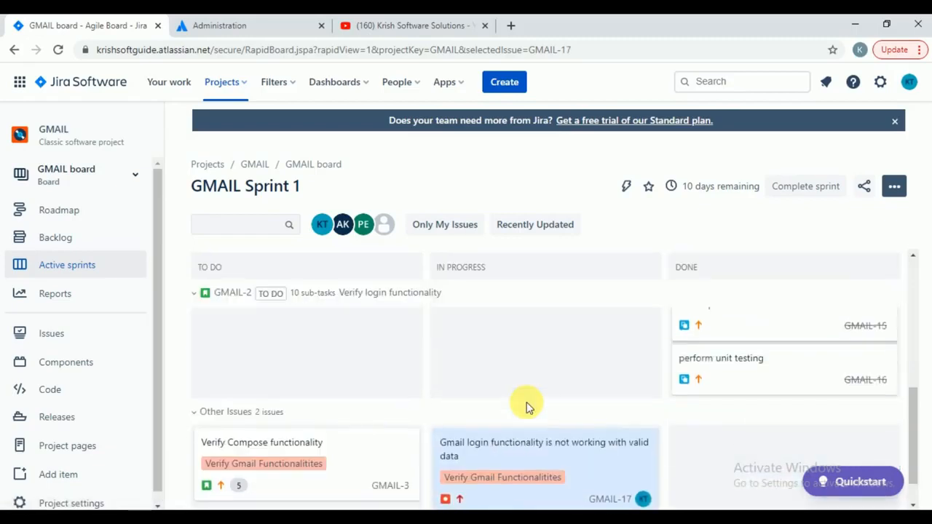
scroll(527, 402, "down", 1)
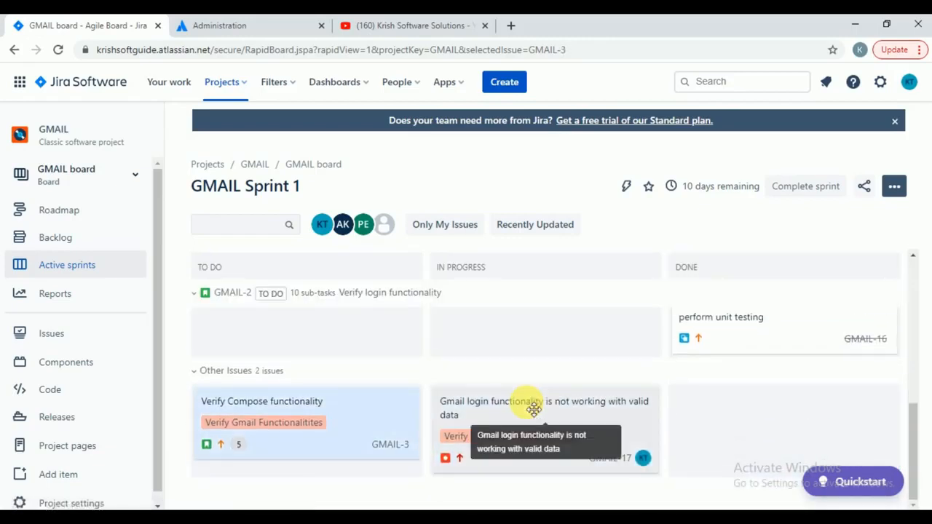
left_click_drag(561, 417, 770, 423)
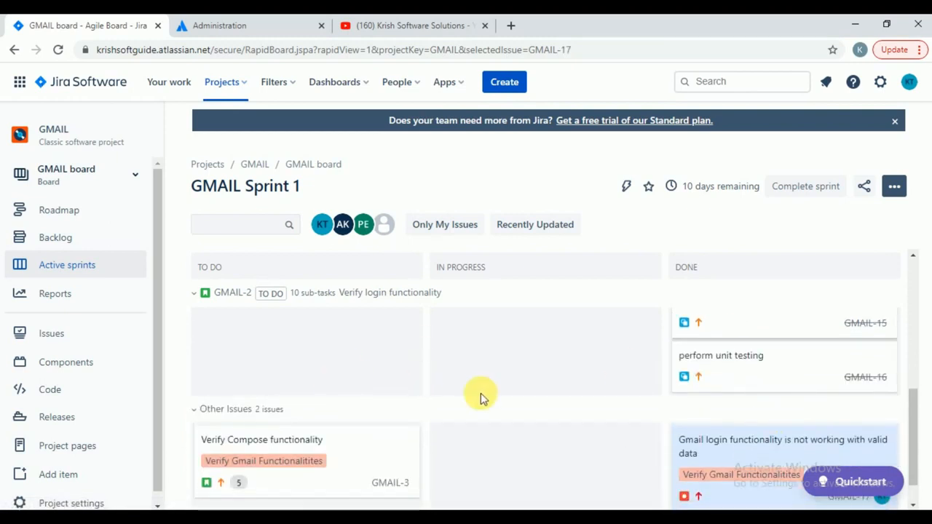
- Check the details of the perform retesting and regression testing subtask and move it to Done
scroll(555, 408, "up", 5)
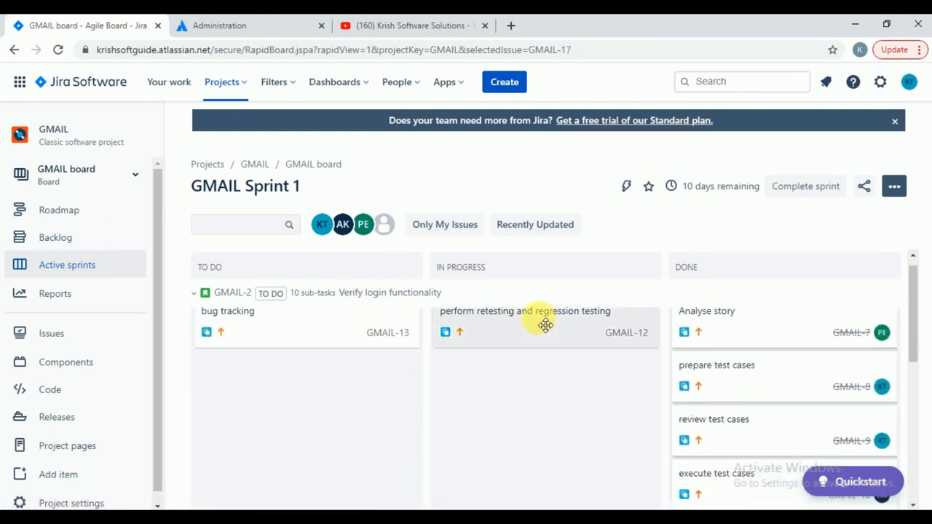
right_click(753, 419)
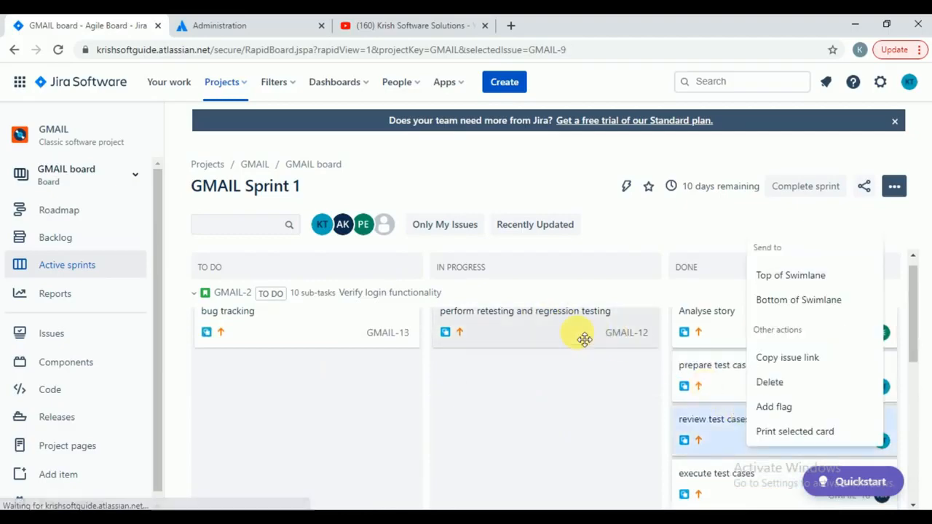
left_click(550, 324)
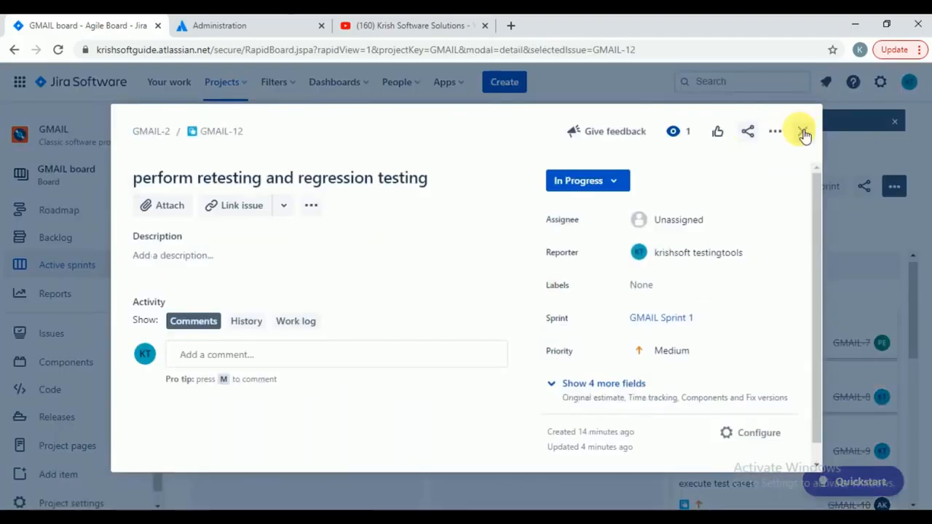
left_click(803, 132)
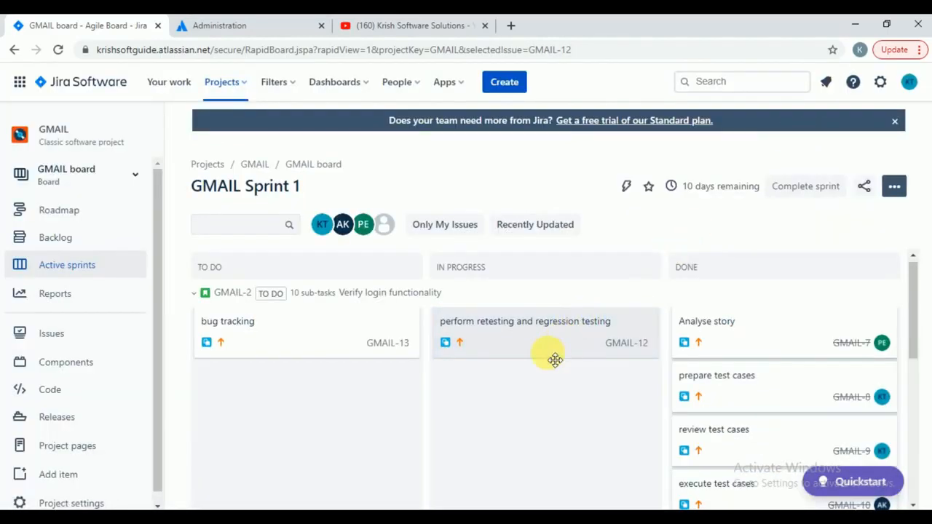
left_click_drag(551, 362, 793, 448)
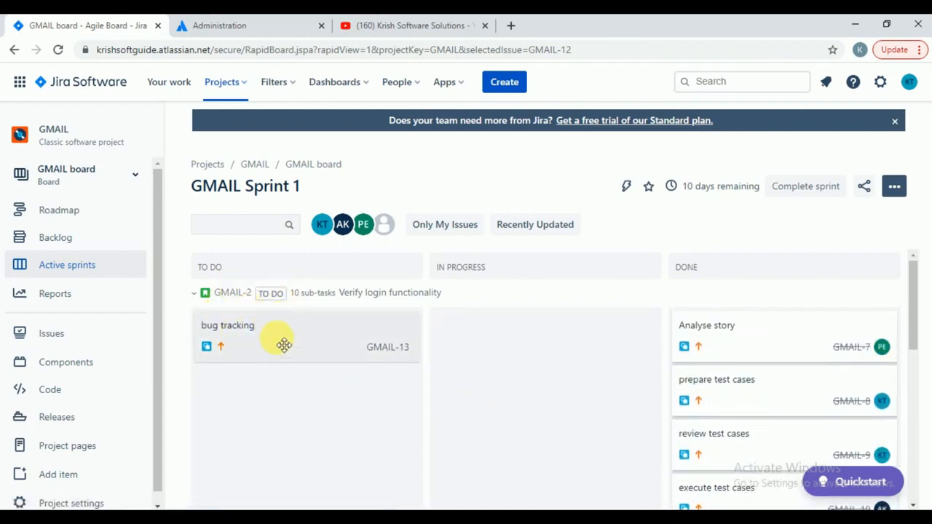
- Move the bug tracking subtask through In Progress to Done and update its parent story GMAIL-2 to match
left_click_drag(284, 345, 549, 398)
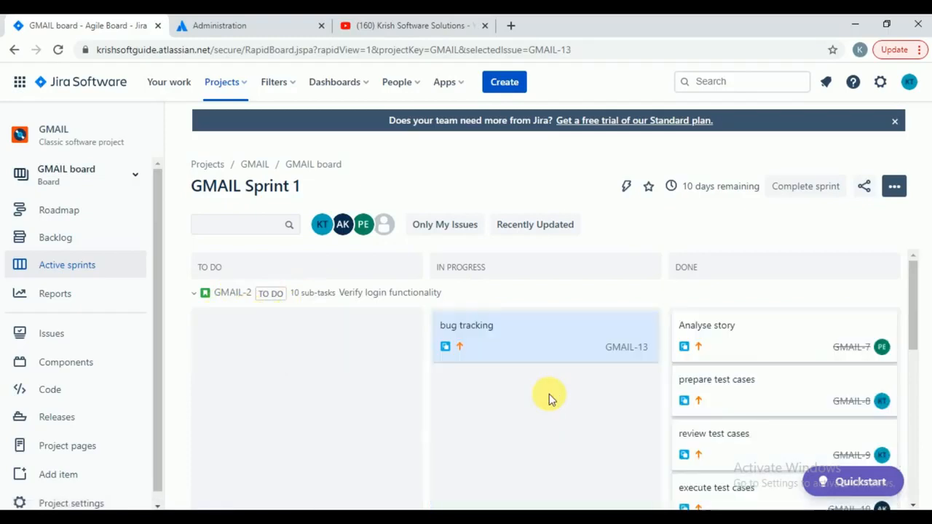
left_click_drag(615, 350, 791, 374)
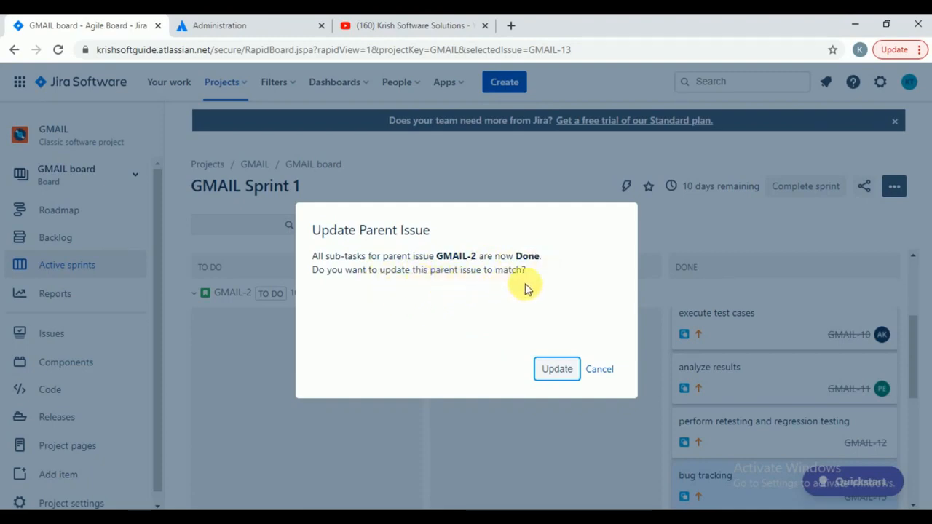
left_click(557, 369)
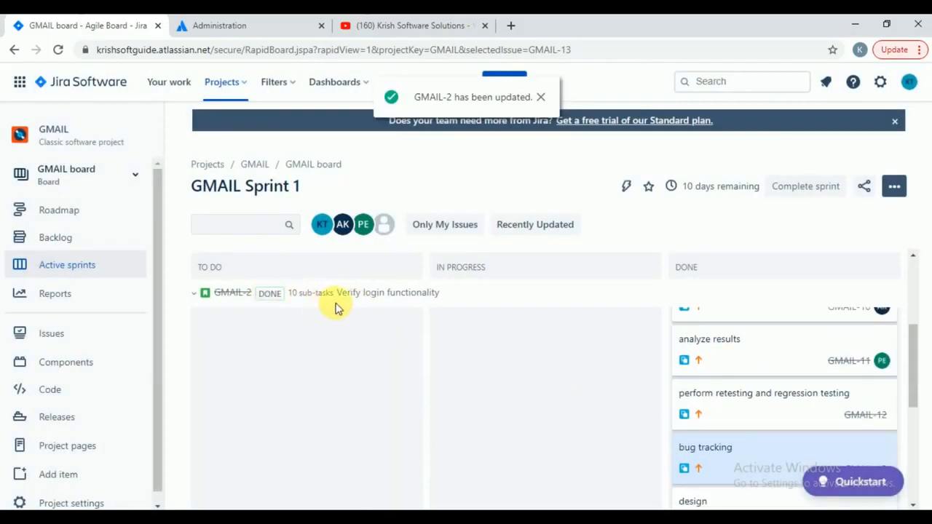
- Open the Verify Compose functionality story from the sprint board and add the subtask "Analyze story"
scroll(551, 399, "down", 5)
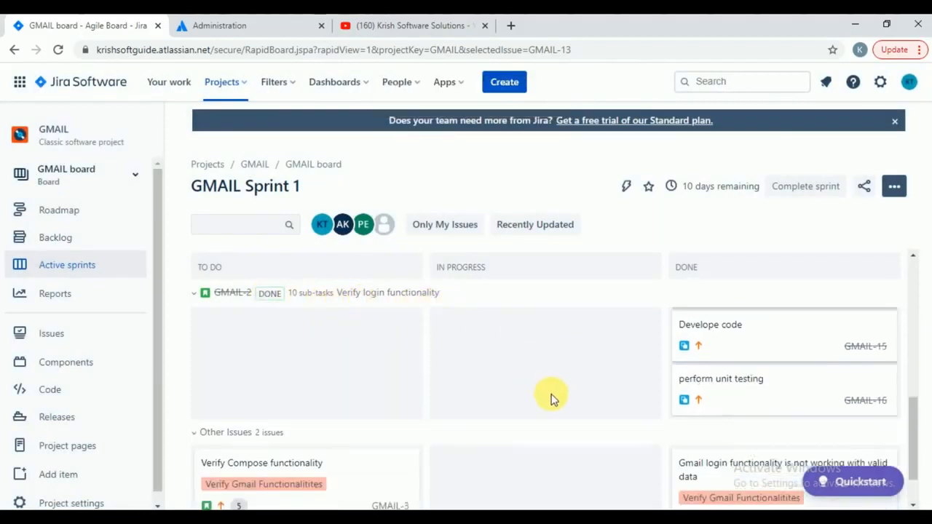
scroll(551, 398, "up", 5)
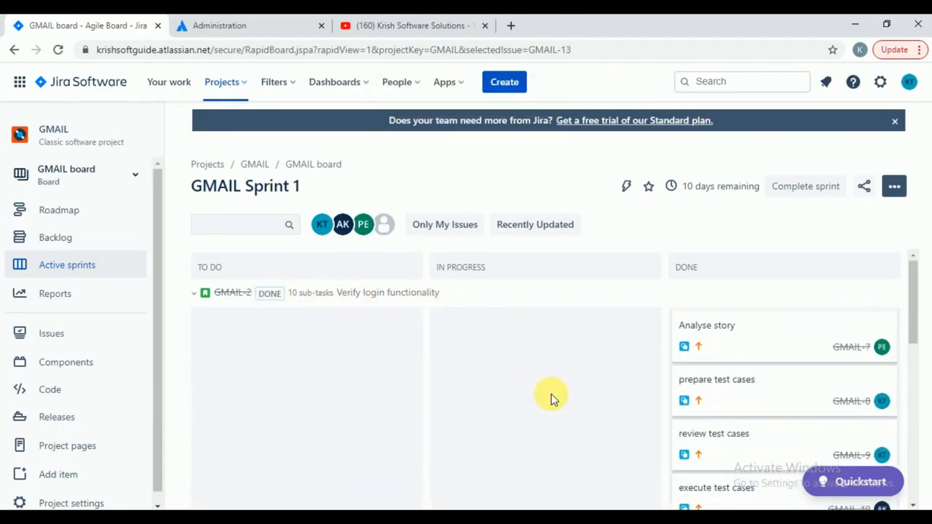
scroll(551, 399, "down", 5)
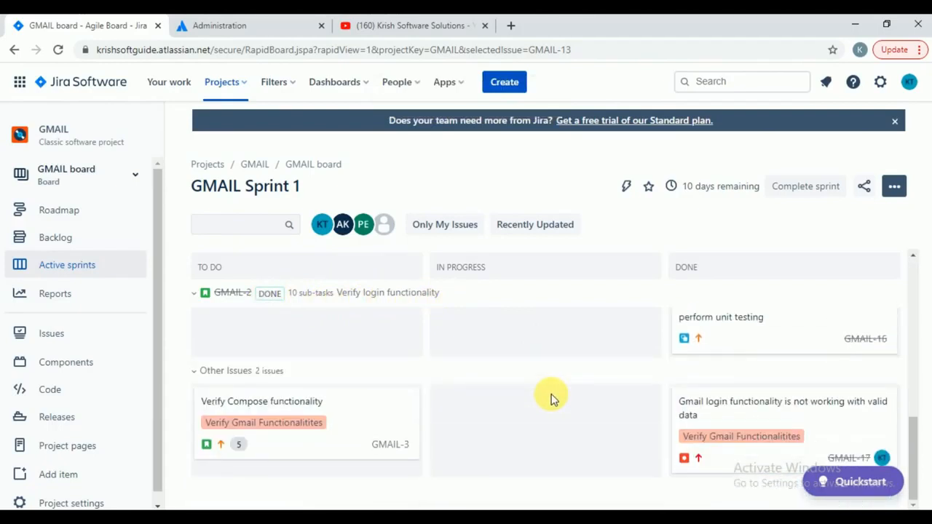
scroll(552, 398, "up", 5)
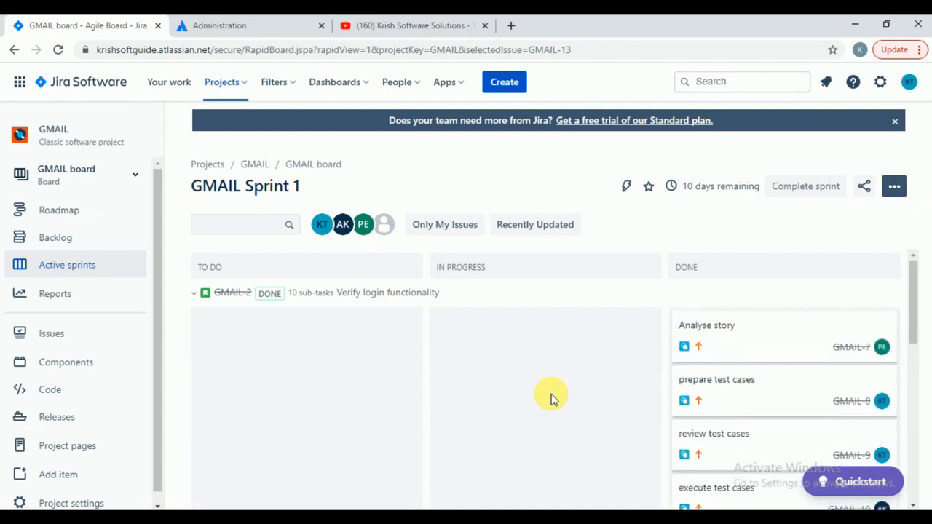
scroll(551, 399, "down", 5)
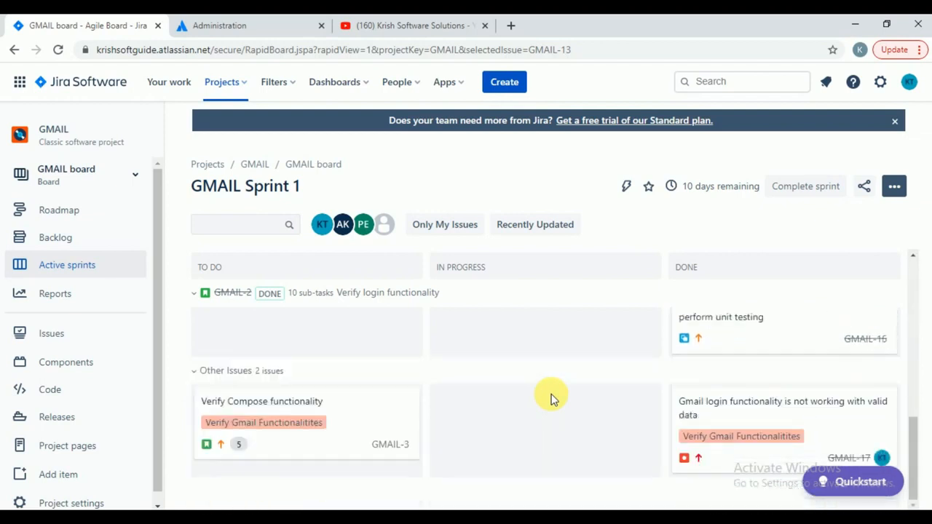
left_click(358, 436)
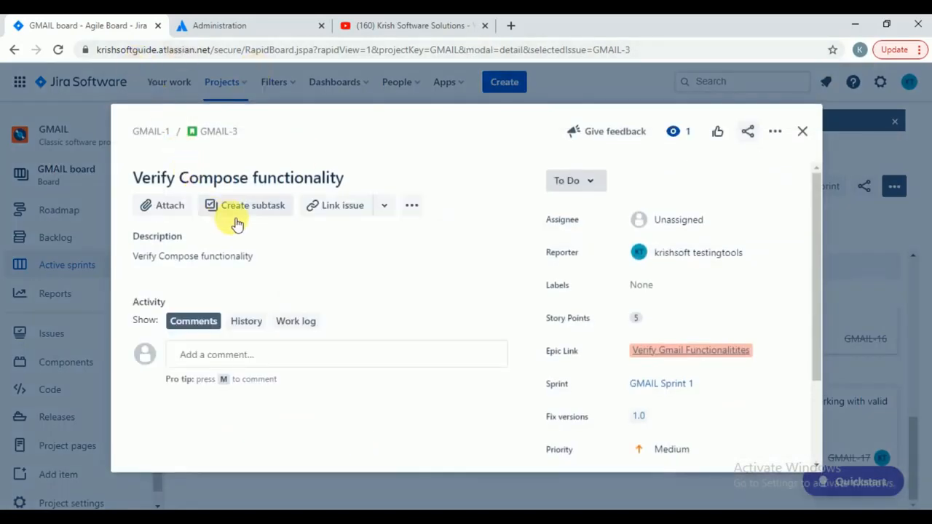
left_click(246, 206)
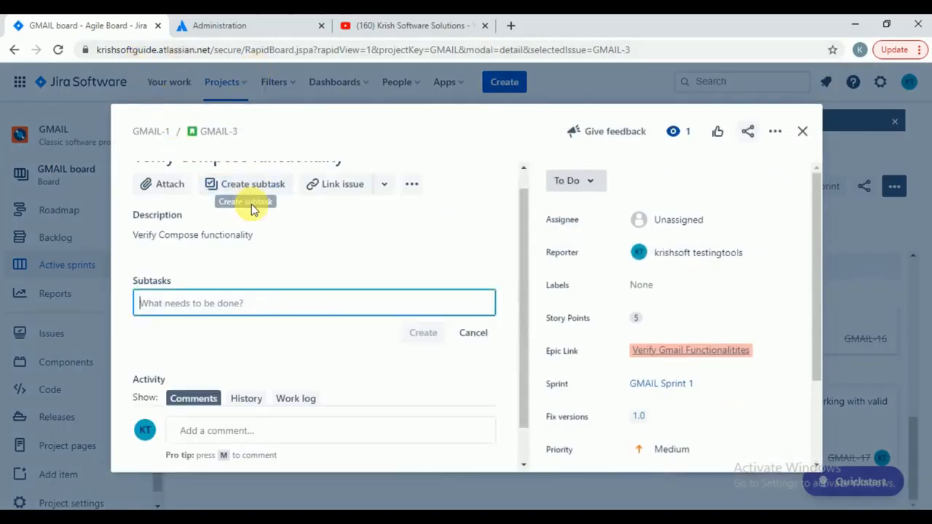
type("Analyze story")
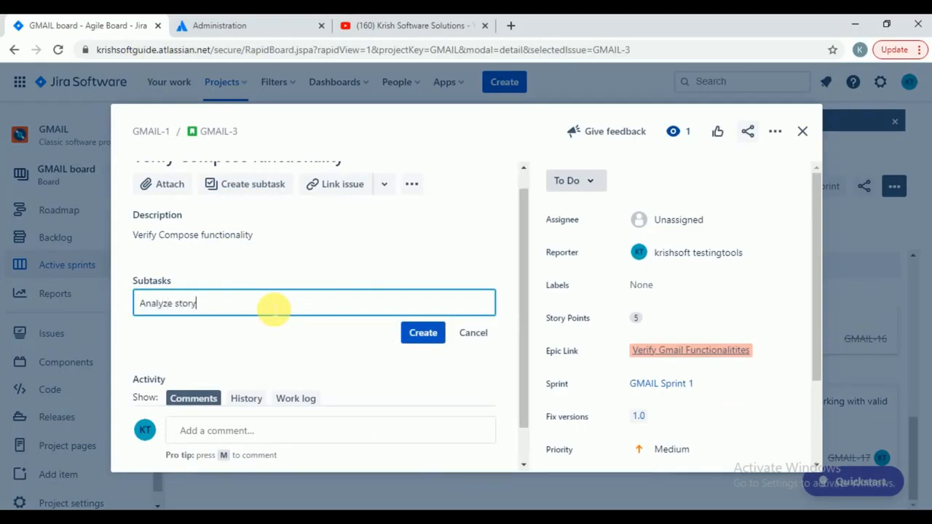
key("Return")
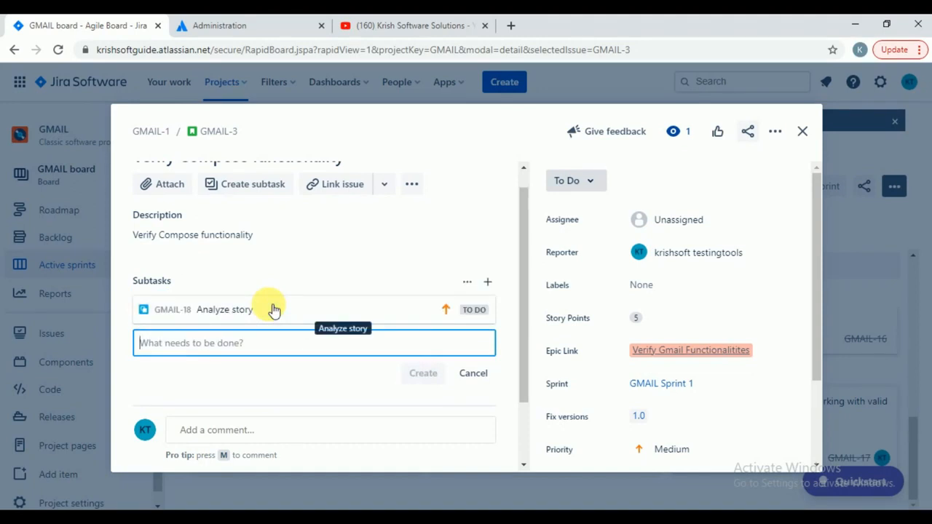
- Add the subtasks "Prepare test cases" and "Review test cases" to the Verify Compose functionality story
type("Prepare test case")
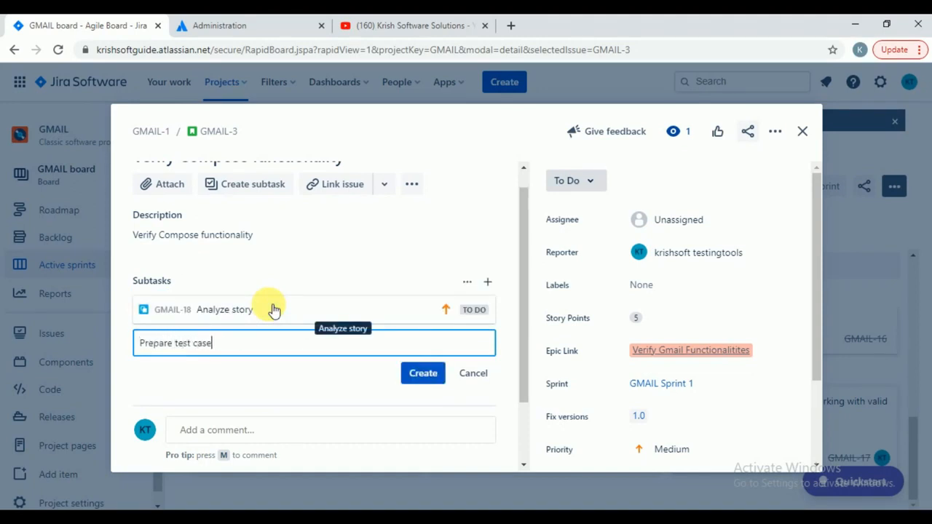
type("s")
key("Return")
type("Review")
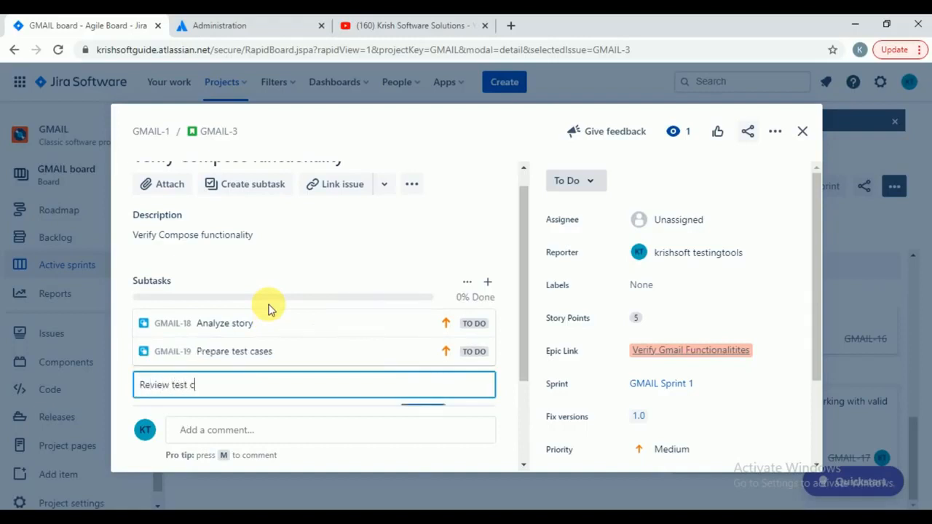
key("Return")
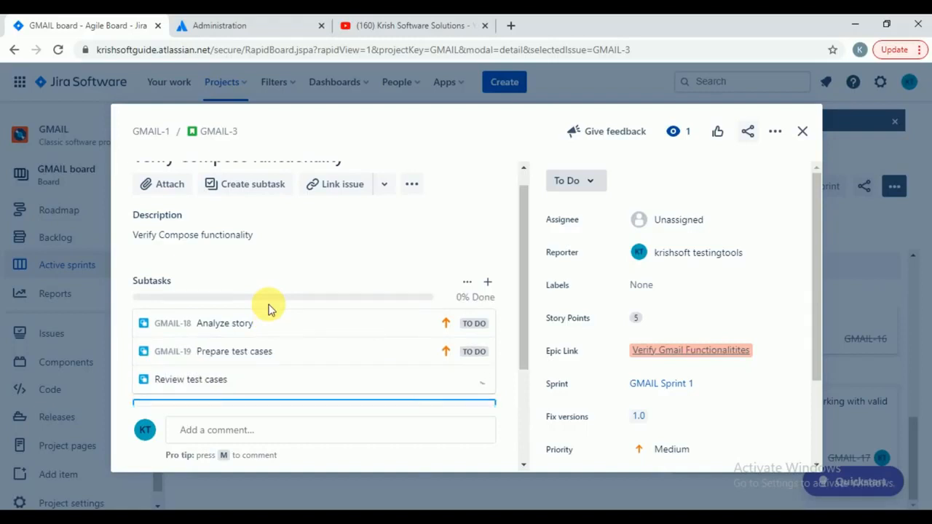
- Add the subtask "Execute Test Cases" to the Verify Compose functionality story
scroll(262, 373, "down", 1)
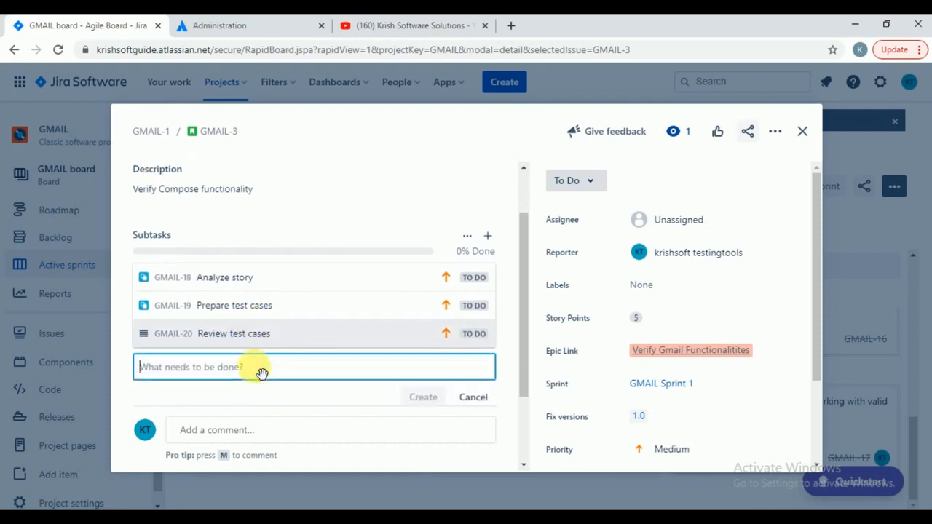
type("Execute Test Cases")
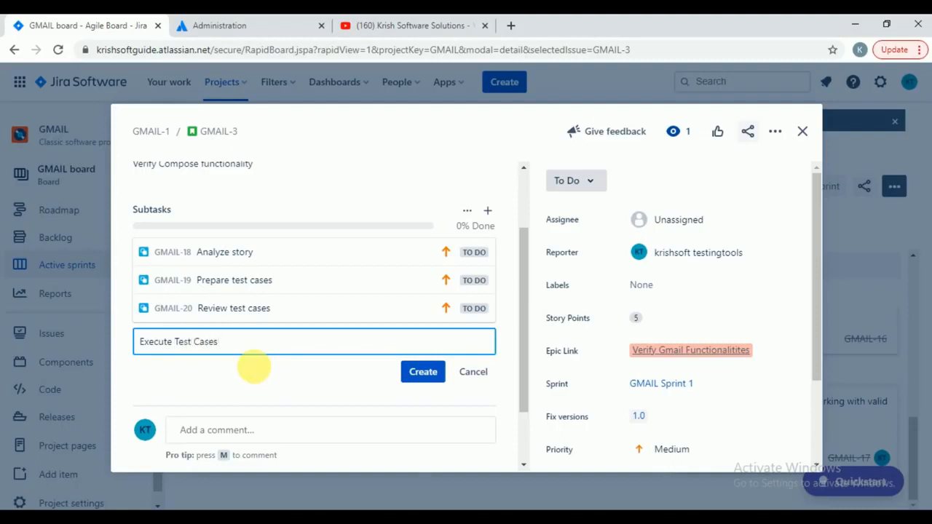
key("Return")
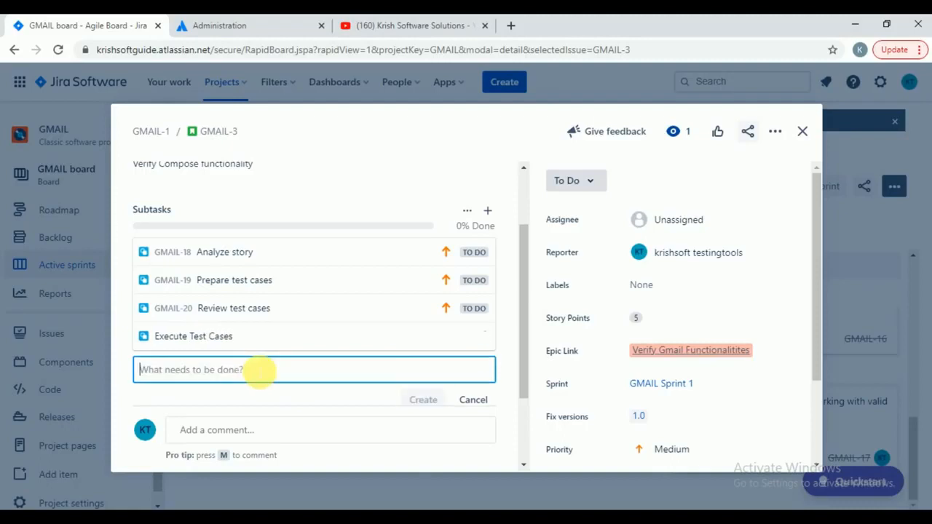
- Add the subtasks "Analyze results" and "Bug Tracking" to the Verify Compose functionality story
type("Analyze r")
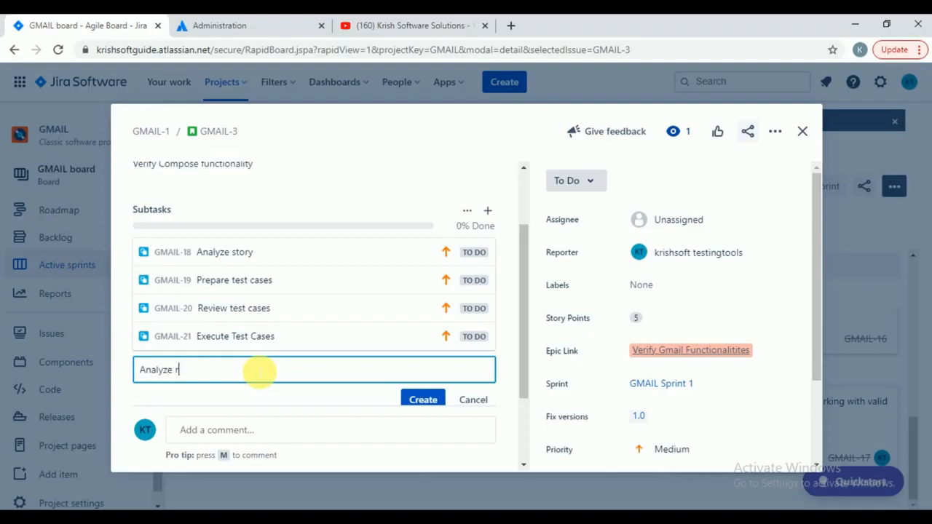
type("esults")
key("Return")
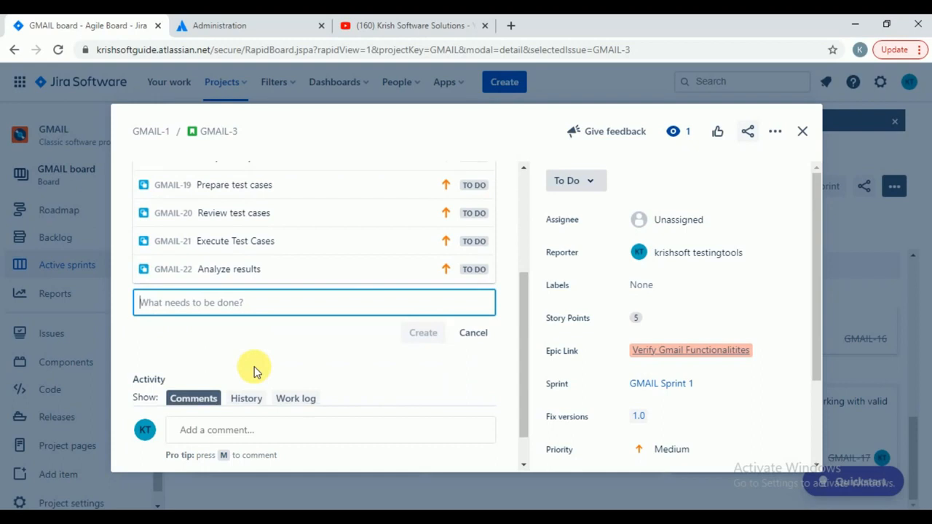
type("Bug T")
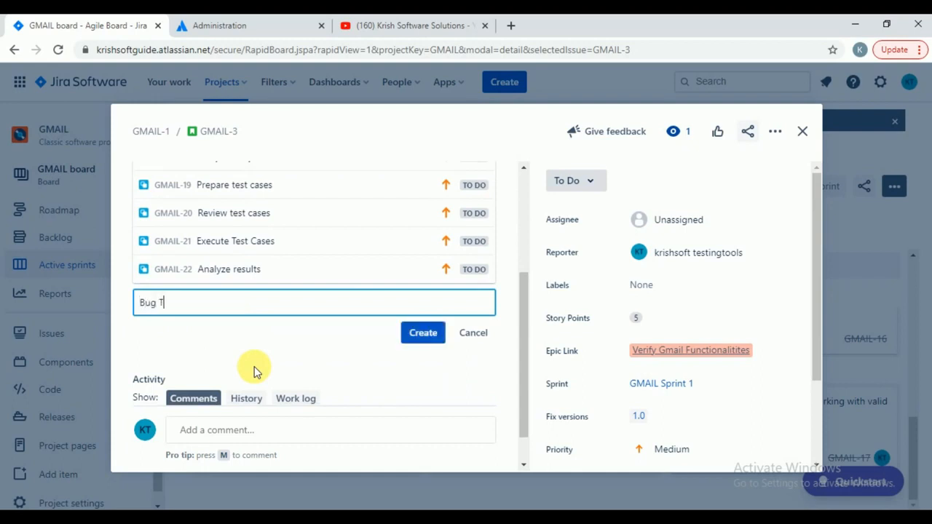
type("racking")
key("Return")
- Add the subtask "Retesting and Regression Testing" to the Verify Compose functionality story and close the story
type("Retestin")
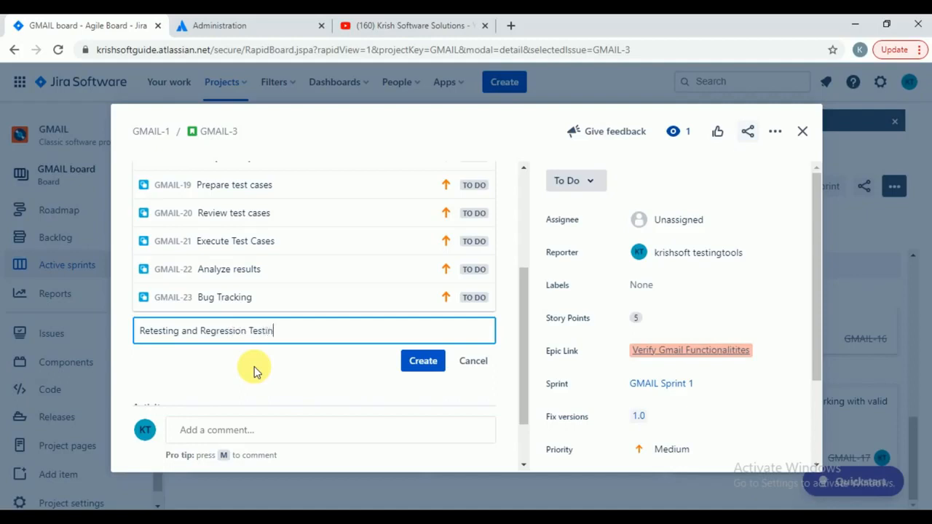
type("g and Regression Testing")
key("Return")
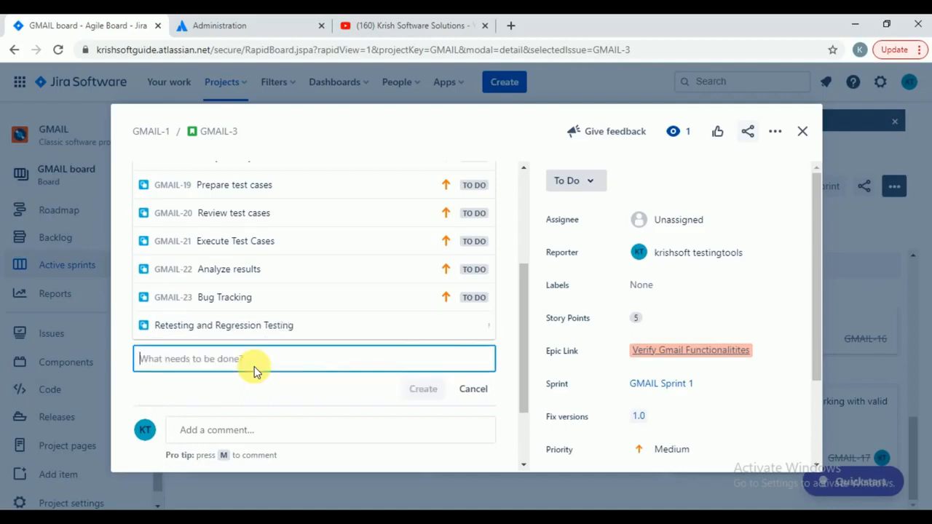
left_click(803, 133)
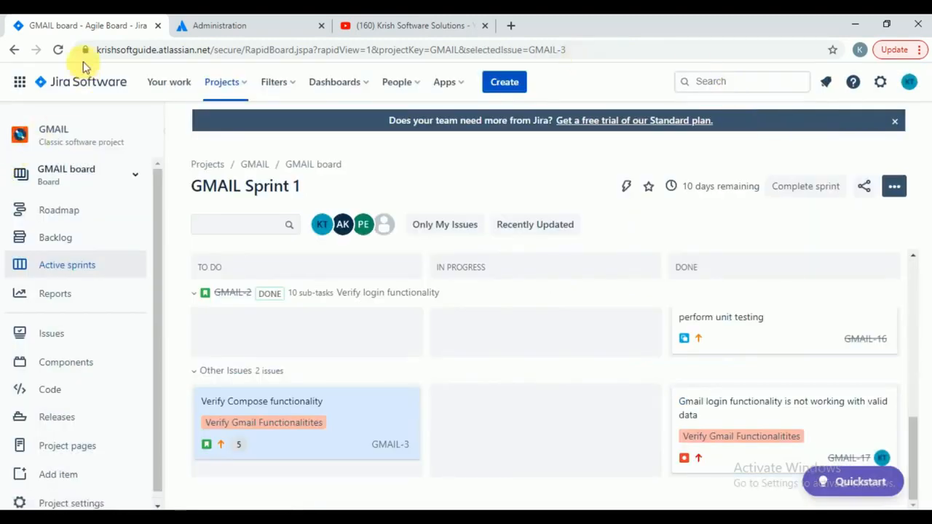
- Reload the sprint board and move the Verify Compose subtasks Analyze story and Prepare test cases to In Progress
left_click(58, 51)
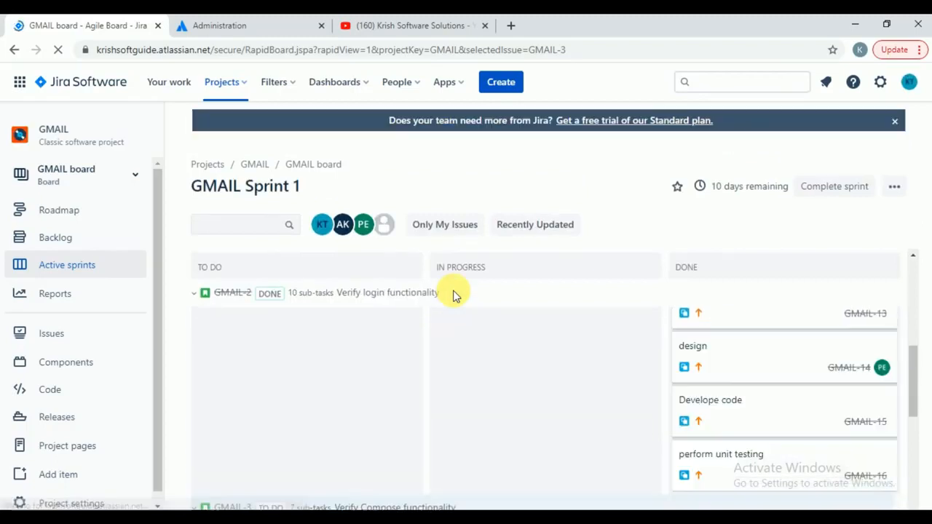
scroll(455, 291, "down", 5)
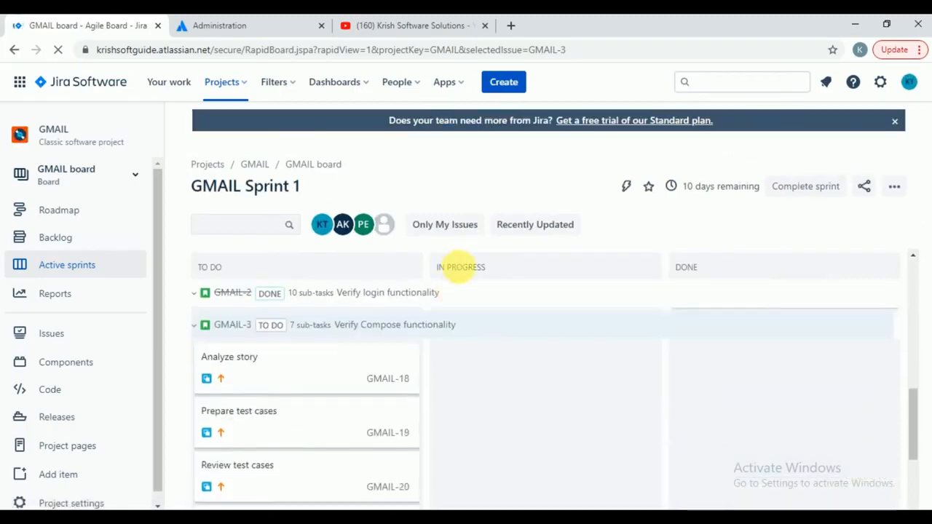
scroll(472, 394, "down", 5)
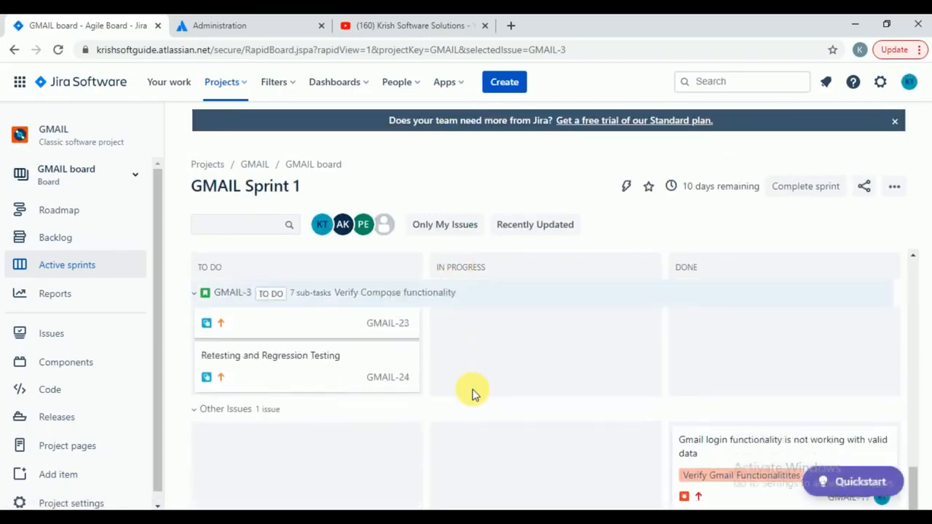
scroll(471, 393, "up", 5)
scroll(471, 393, "up", 2)
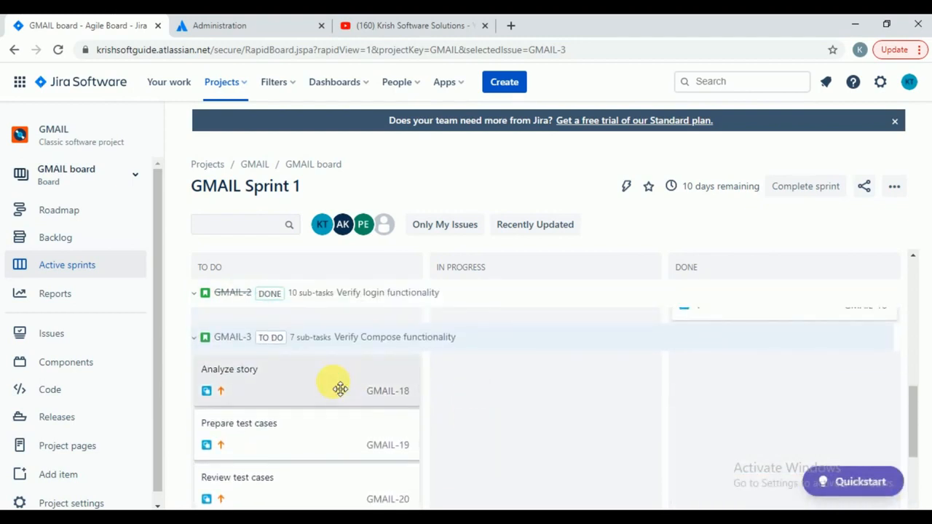
left_click_drag(477, 388, 535, 381)
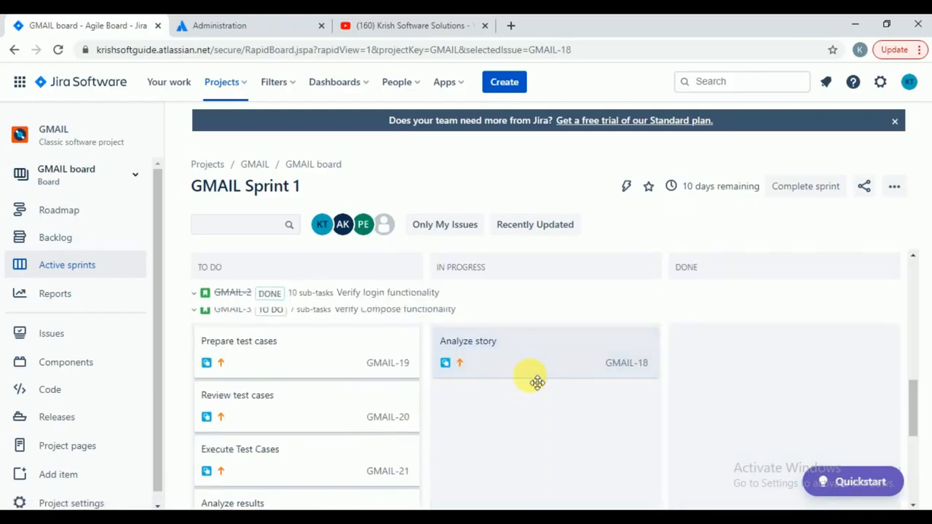
left_click_drag(299, 346, 553, 430)
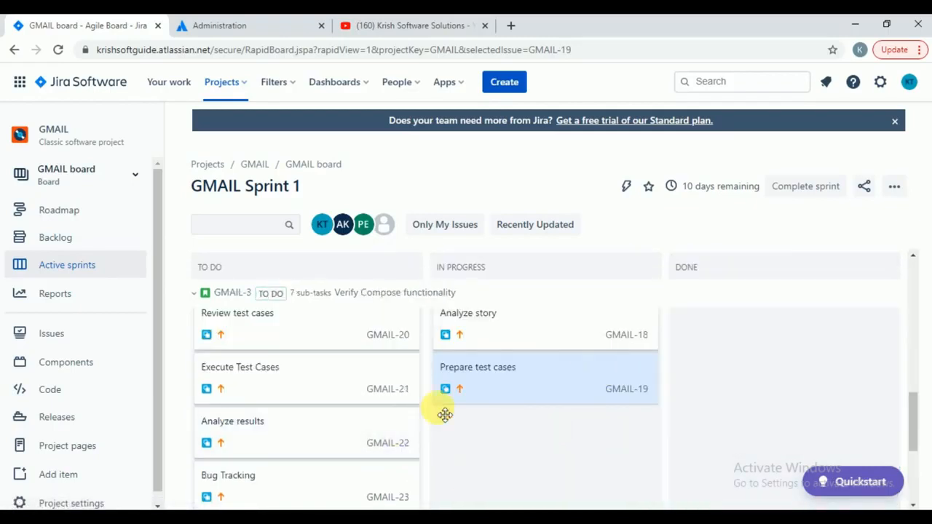
- Switch to the Agile workbook in Excel and examine the Sprint 1 stages from To Do to QA Done on the Sprint_WorkFlow sheet
scroll(468, 395, "up", 5)
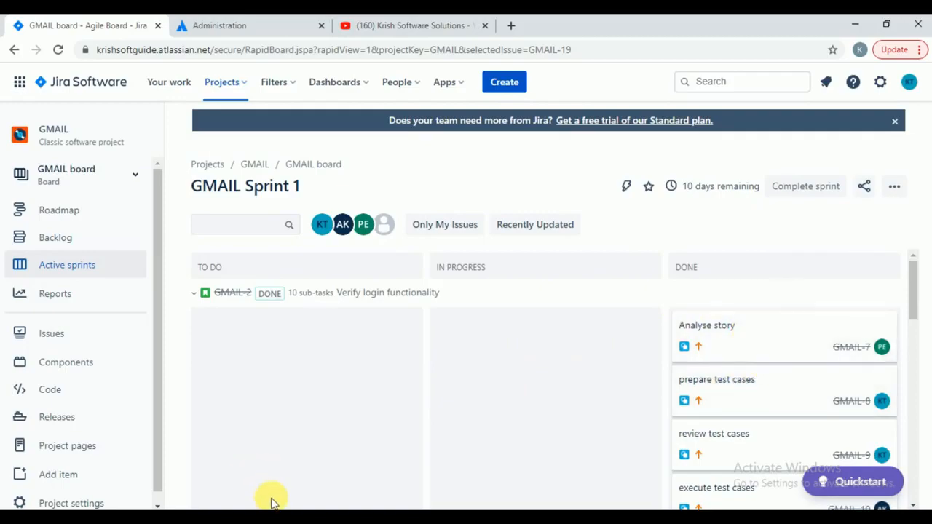
left_click(281, 459)
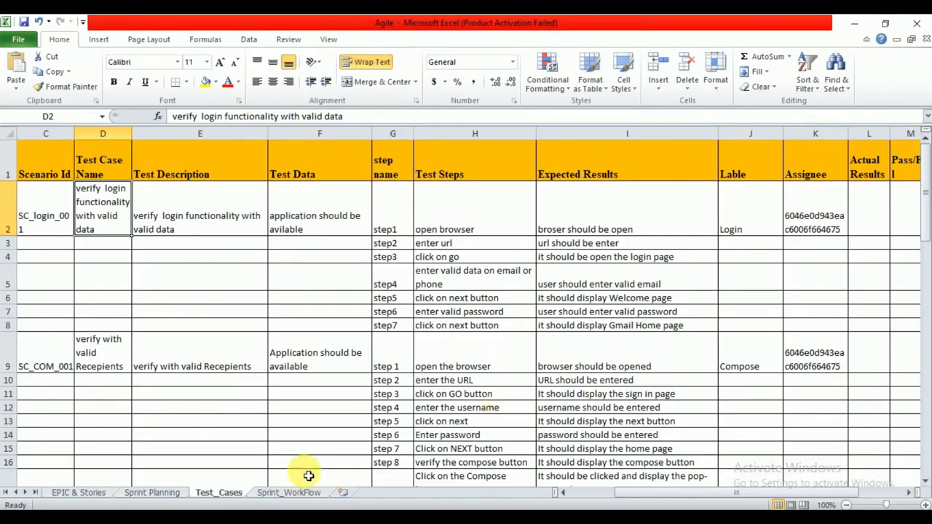
left_click(289, 493)
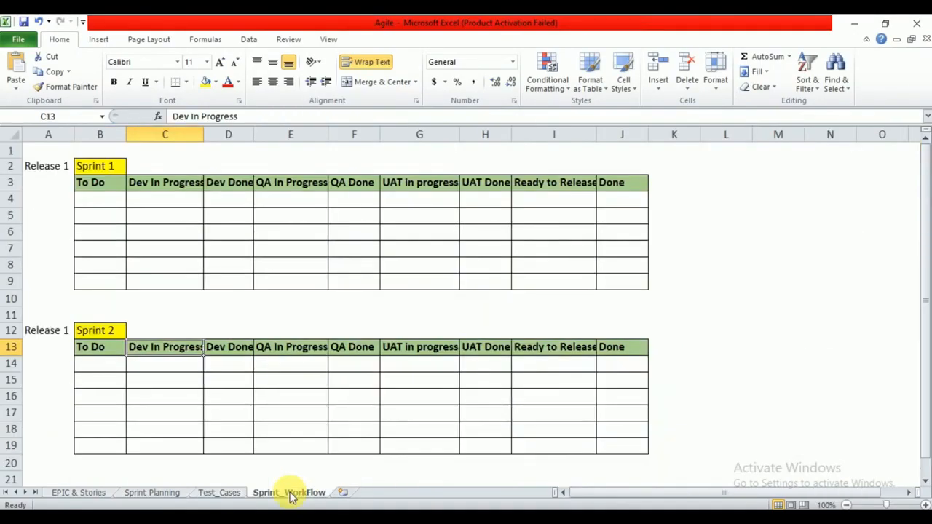
left_click(100, 189)
left_click(177, 185)
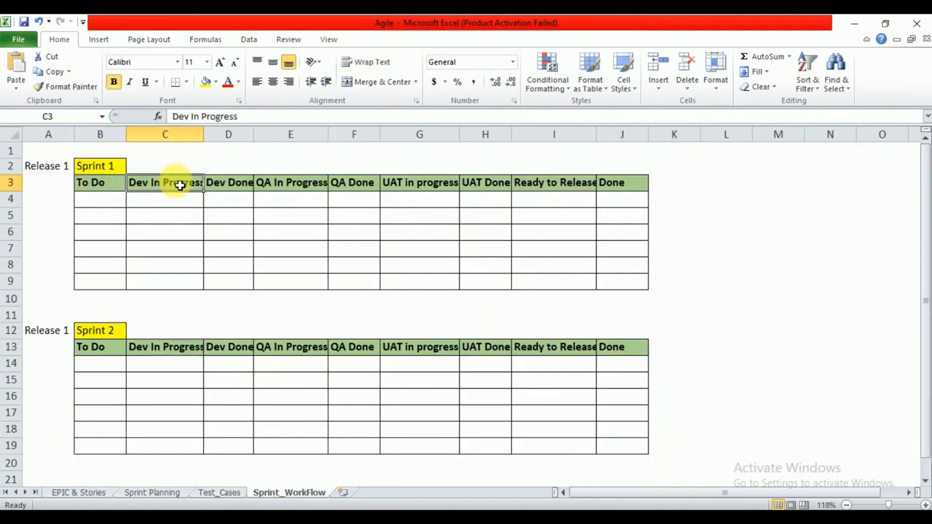
left_click(224, 189)
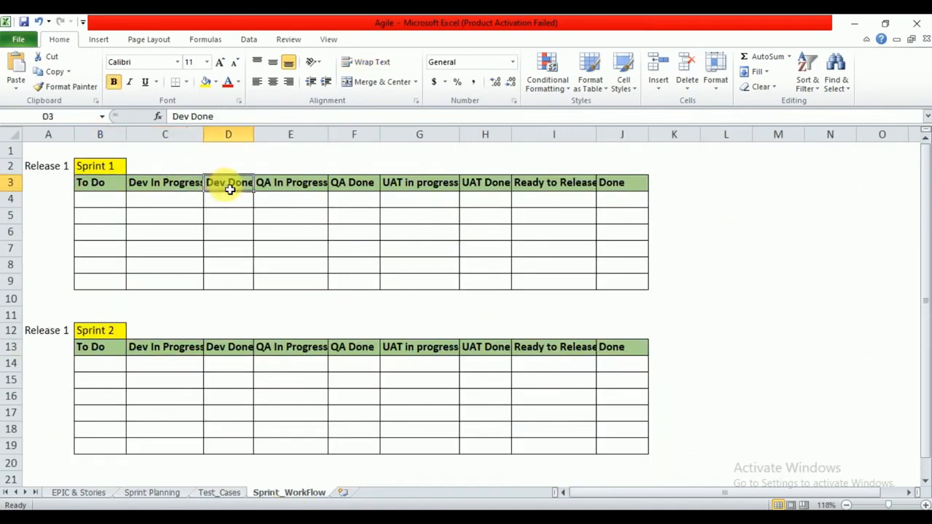
left_click(294, 190)
left_click(354, 183)
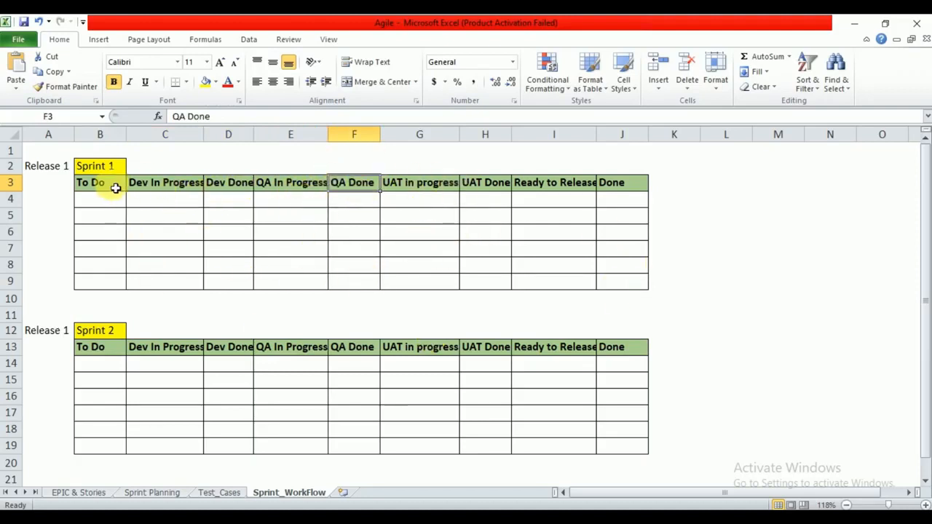
- Compare the Jira sprint board's columns with the Release 1 tables for Sprint 1 and Sprint 2 in the Excel workbook
key("alt+Tab")
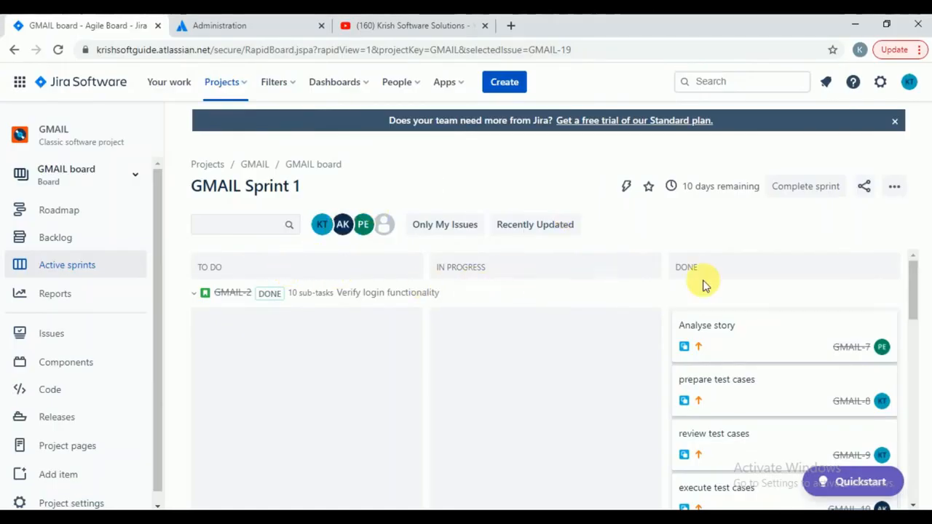
key("alt+Tab")
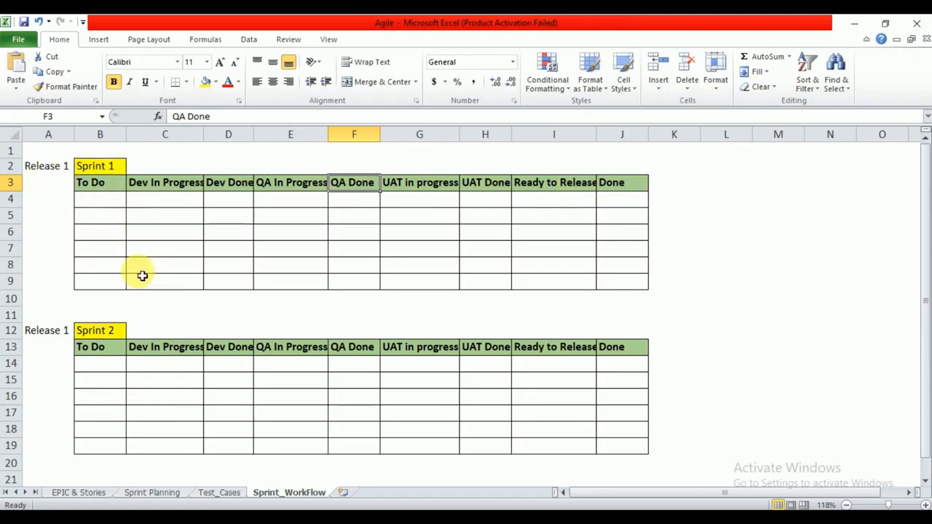
left_click(57, 172)
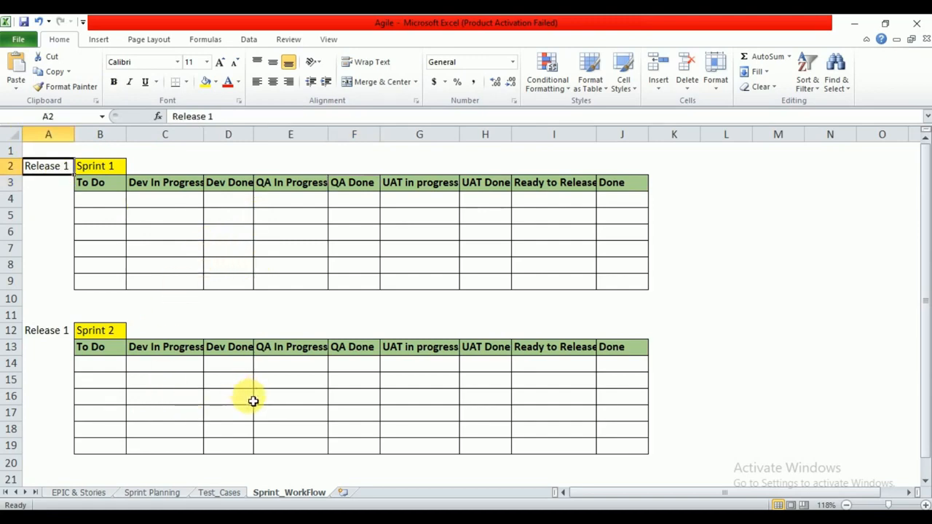
left_click(51, 336)
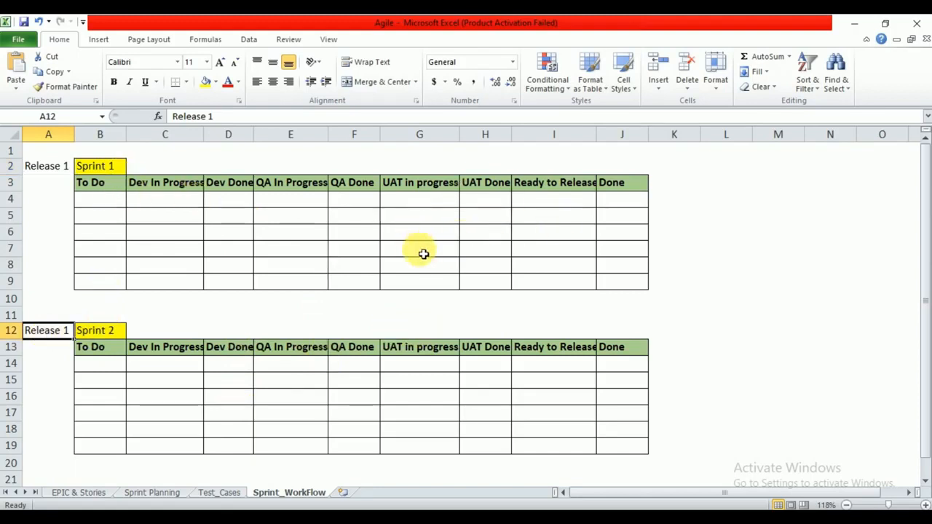
key("alt+Tab")
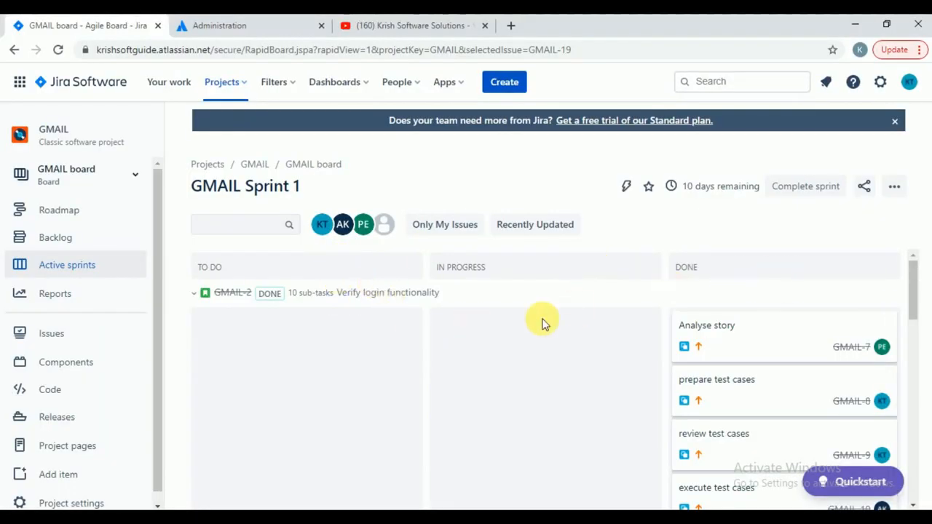
key("alt+Tab")
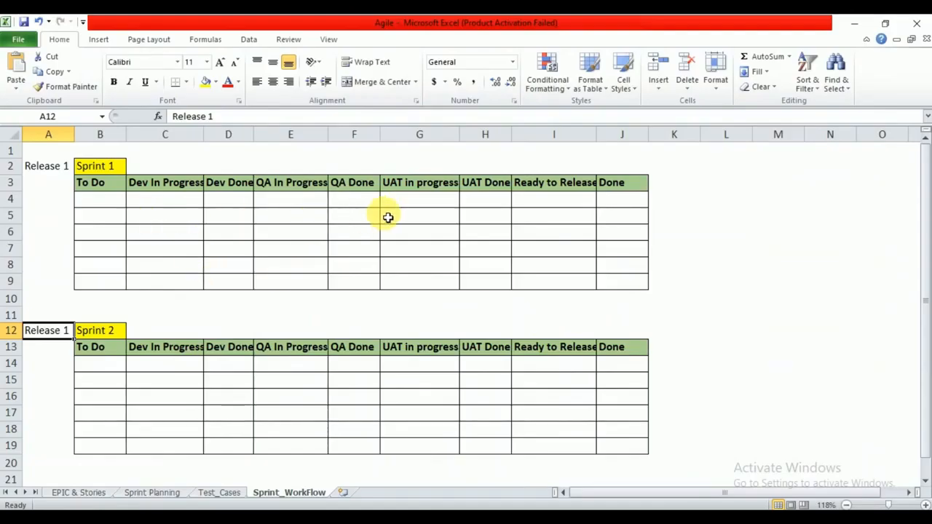
- Walk through the first row of the Sprint 1 workflow table, stage by stage from Dev In Progress to Done
double_click(178, 203)
left_click(234, 202)
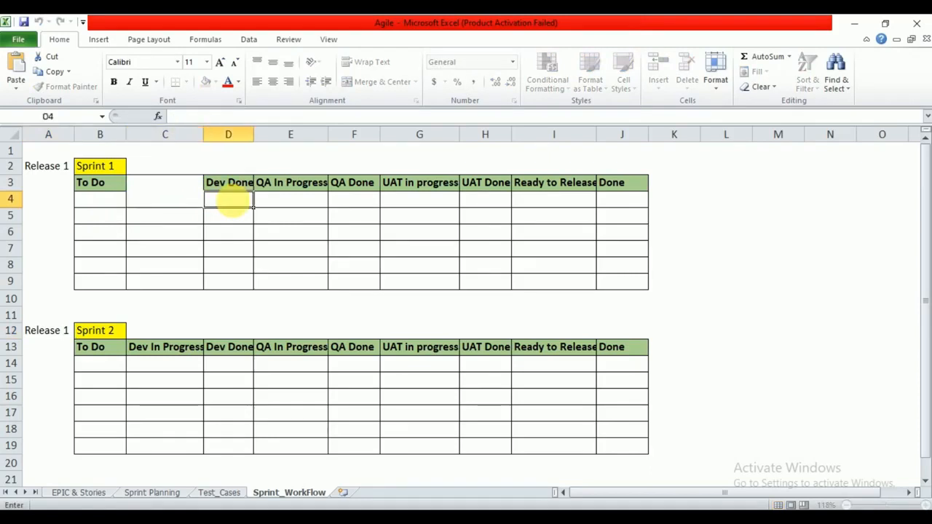
left_click(298, 201)
left_click(357, 202)
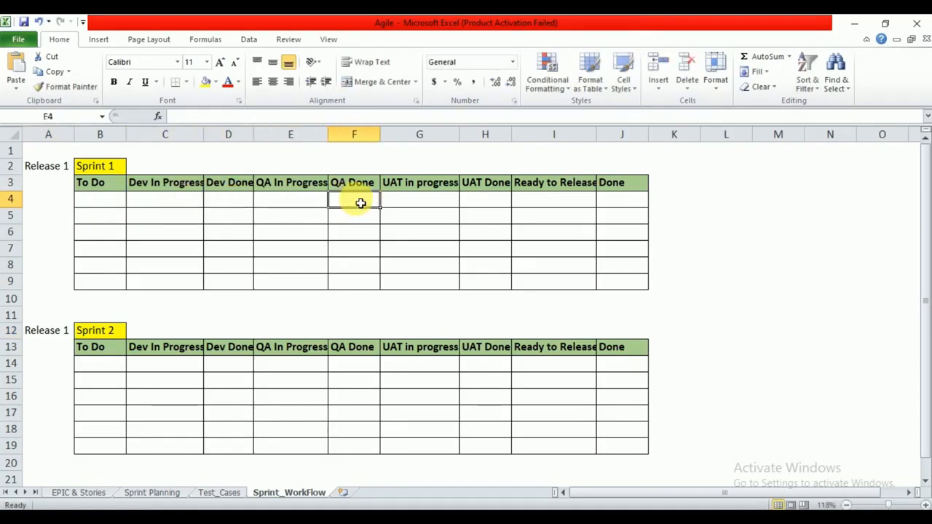
left_click(436, 203)
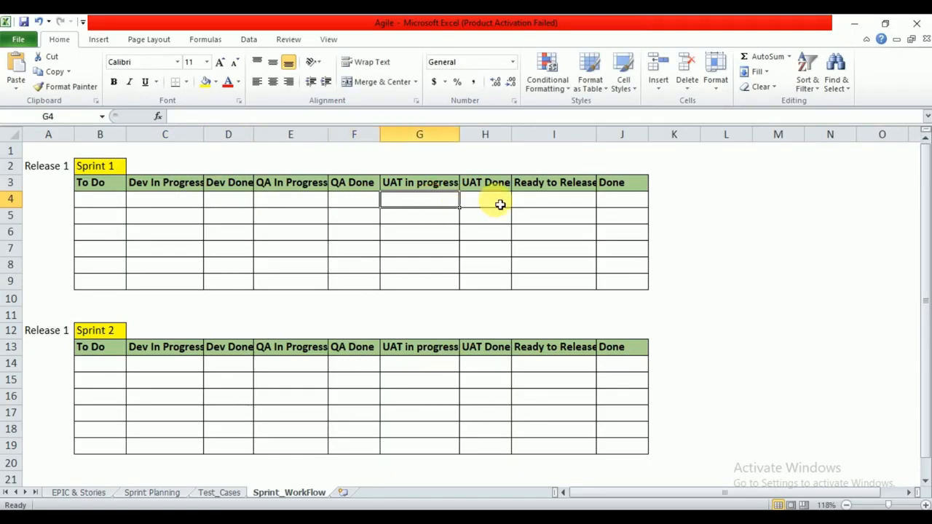
left_click(500, 201)
left_click(553, 206)
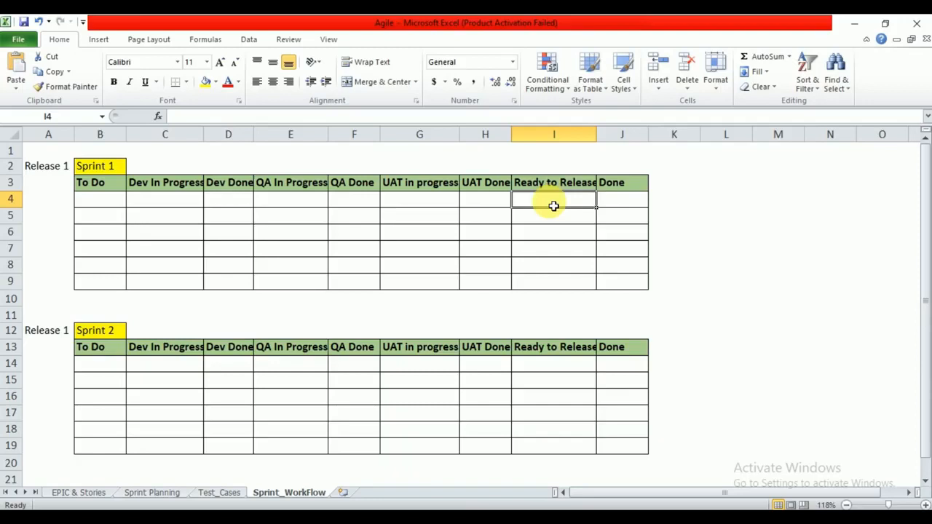
left_click(630, 209)
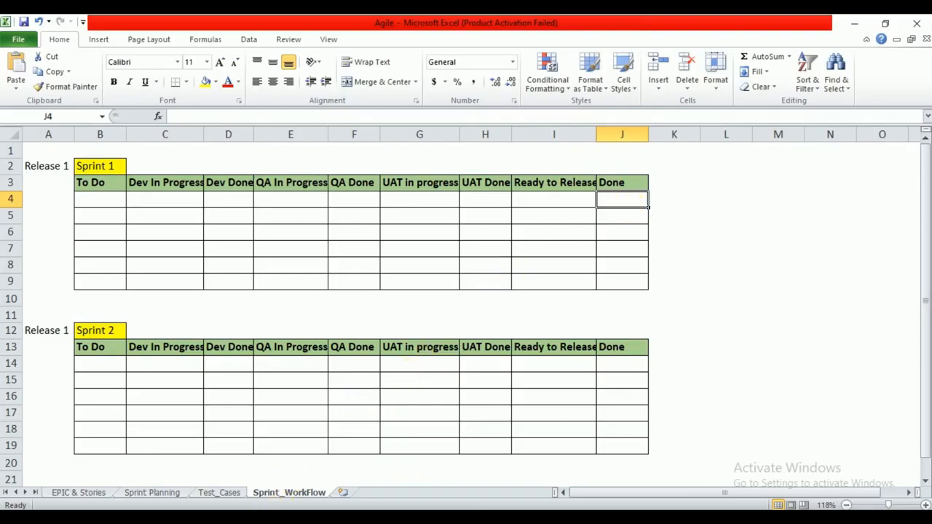
- Switch to the JIRA Tasks notes in Notepad and review the list of team tasks
mouse_move(299, 519)
left_click(519, 481)
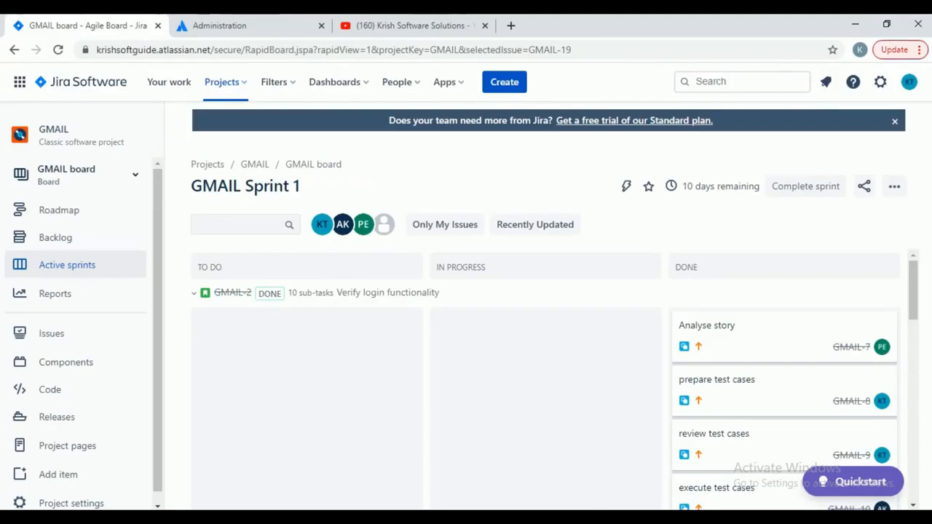
mouse_move(248, 518)
left_click(172, 461)
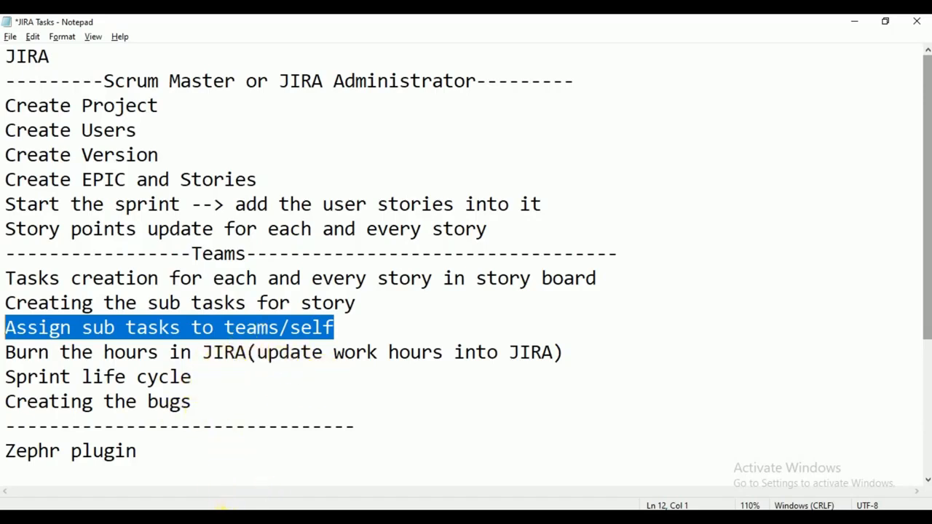
- Return to the Jira sprint board in the browser and review the subtasks of the login and Compose stories
left_click(286, 517)
left_click(516, 479)
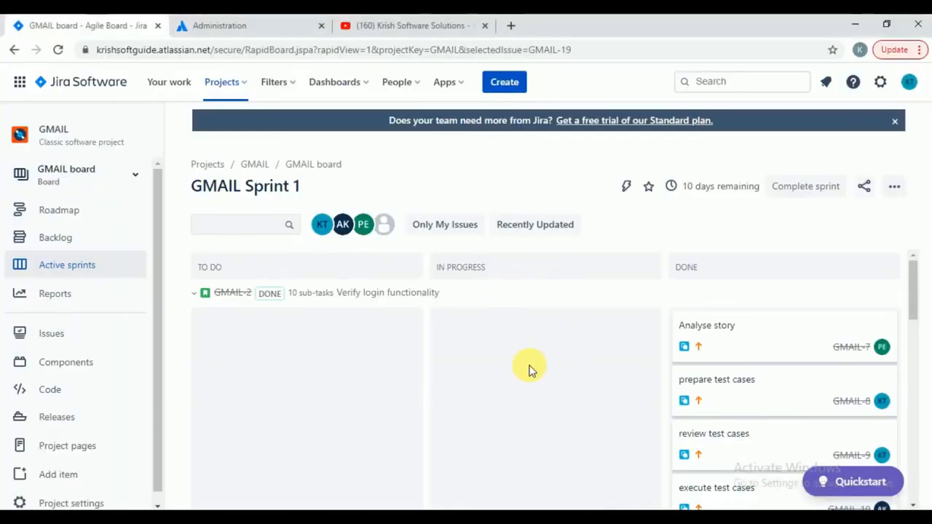
scroll(529, 371, "down", 9)
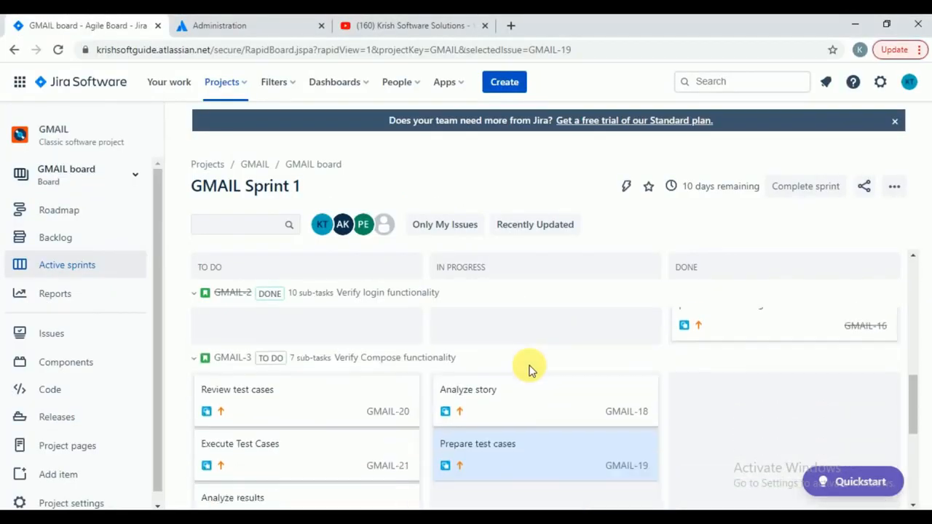
scroll(529, 371, "up", 2)
scroll(529, 370, "up", 7)
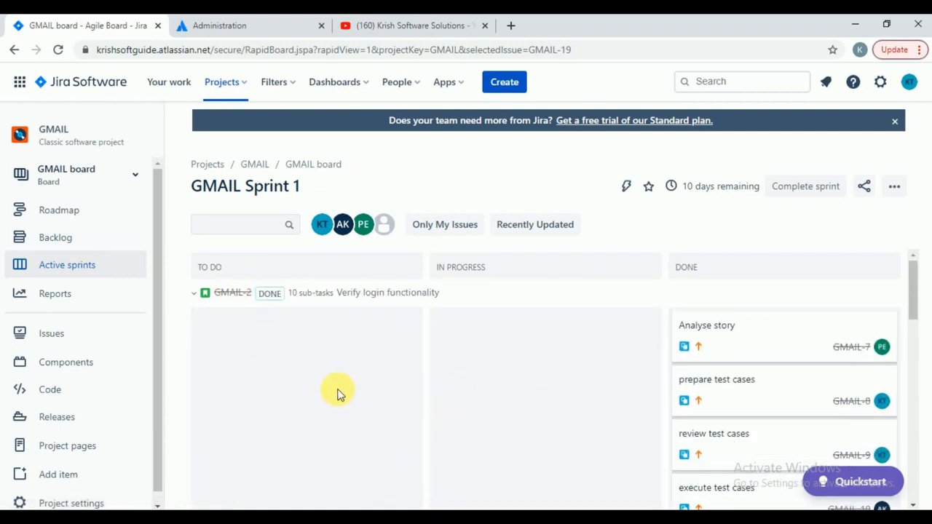
scroll(337, 393, "down", 8)
scroll(337, 393, "up", 3)
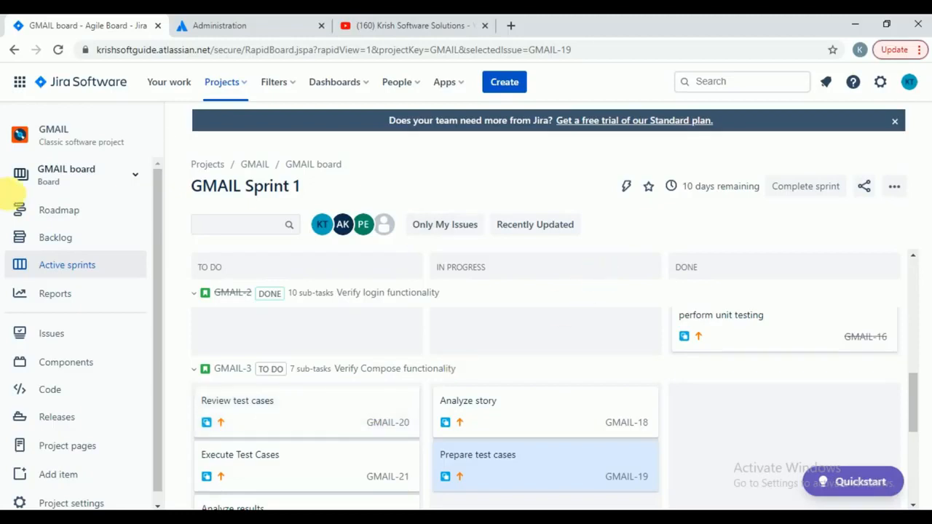
- Open the project backlog and review the issues in GMAIL Sprint 1 and the stories still in the backlog
left_click(65, 242)
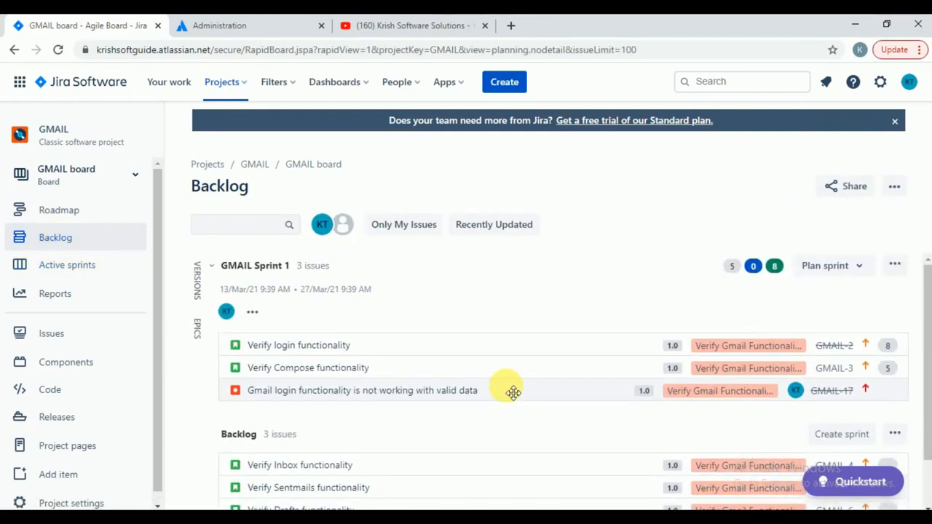
scroll(513, 393, "down", 2)
scroll(507, 390, "up", 2)
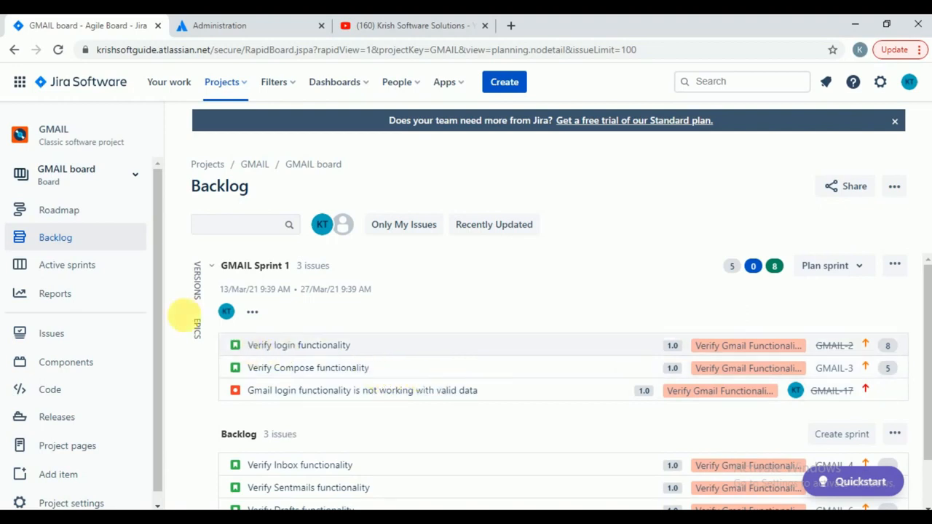
- Complete GMAIL Sprint 1 from the active sprint board, moving its incomplete issues to the Backlog
left_click(67, 267)
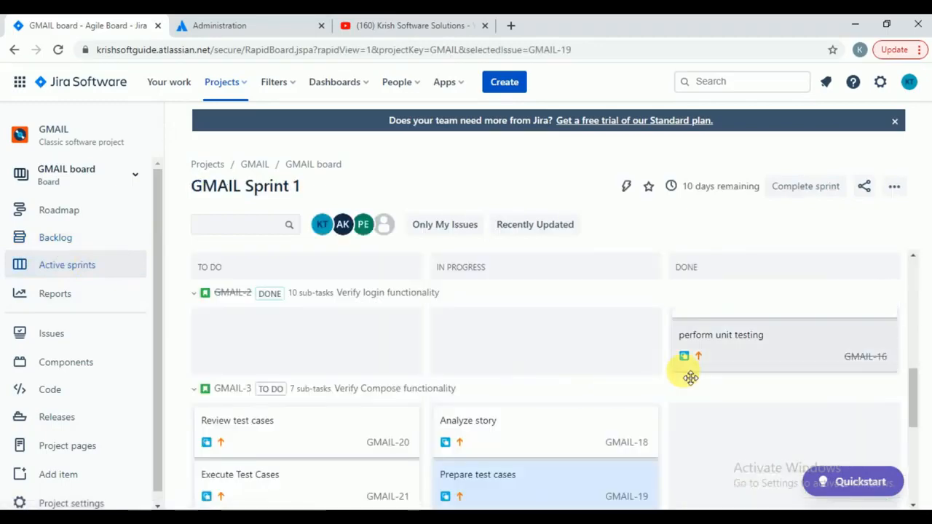
left_click(808, 188)
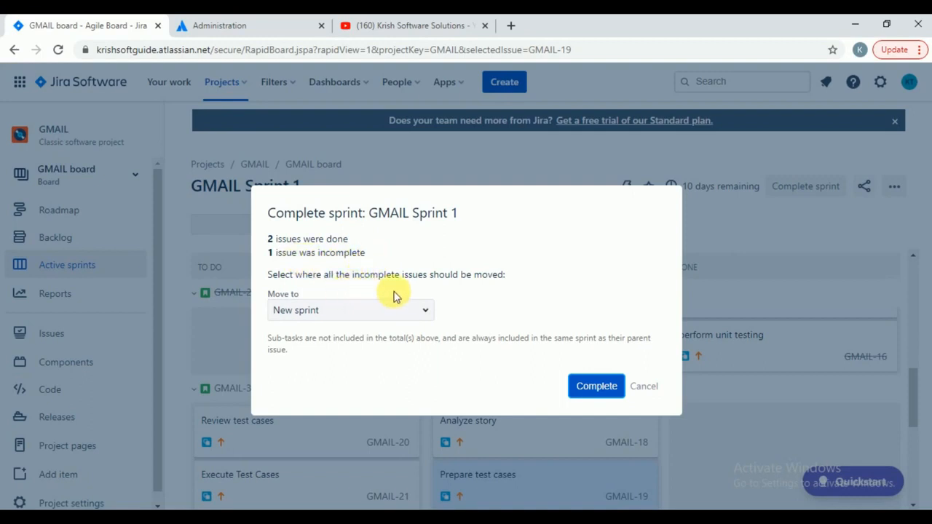
left_click(355, 319)
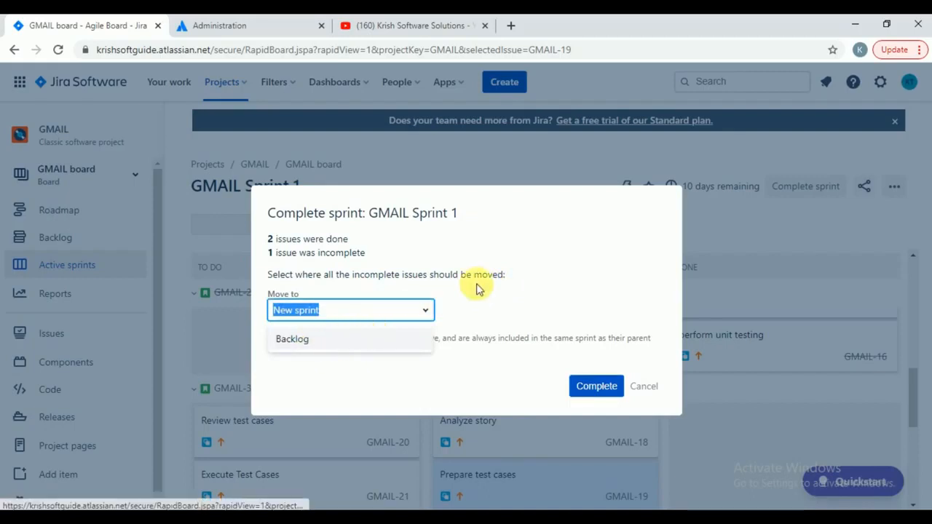
left_click(335, 340)
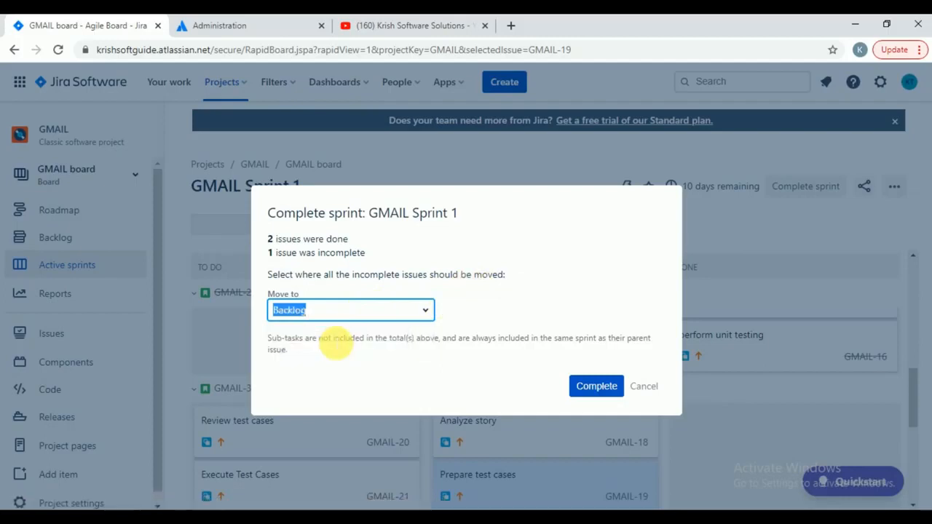
left_click(372, 313)
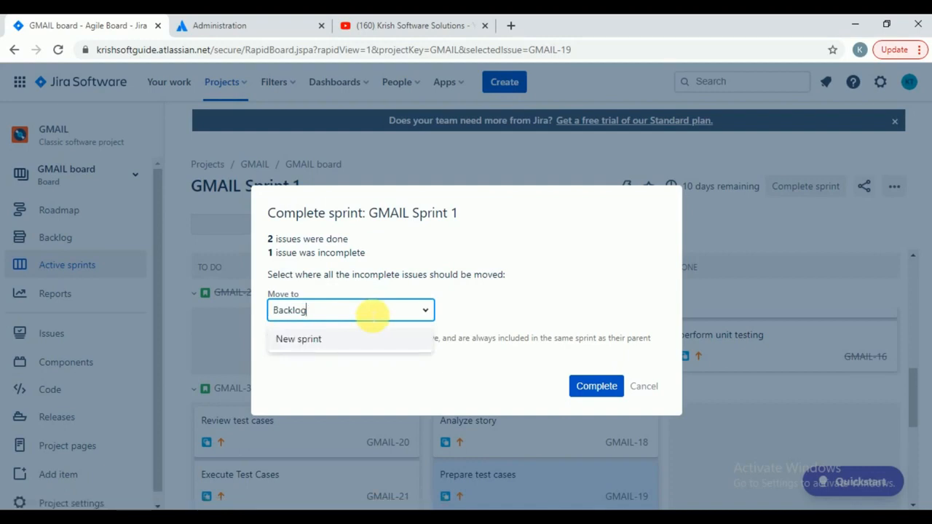
left_click(597, 388)
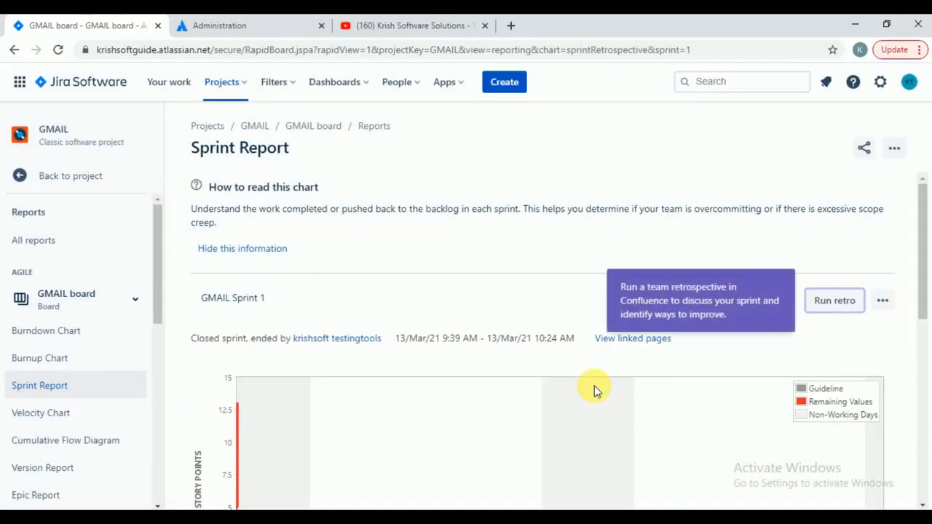
- Examine the Sprint Report for GMAIL Sprint 1, including its chart and the completed and not completed issues
scroll(427, 437, "down", 3)
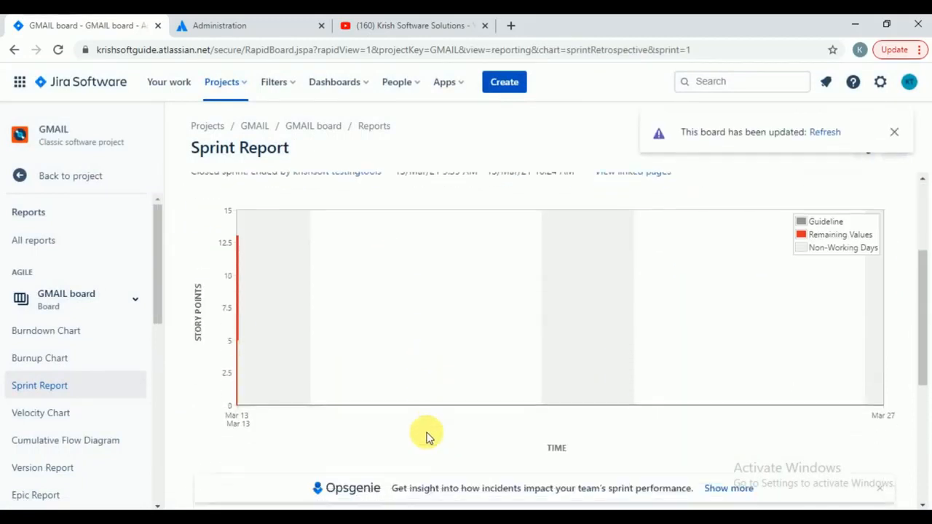
scroll(427, 436, "up", 1)
scroll(427, 437, "down", 4)
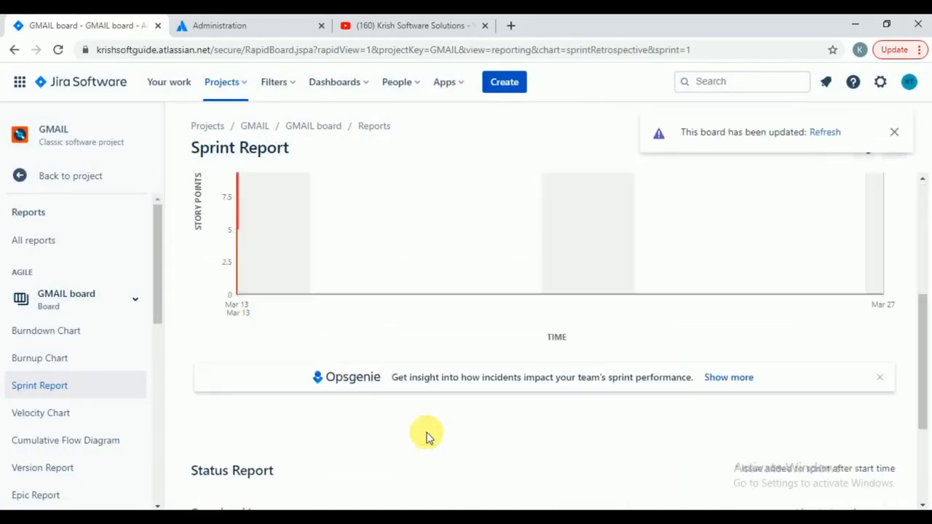
scroll(427, 437, "down", 1)
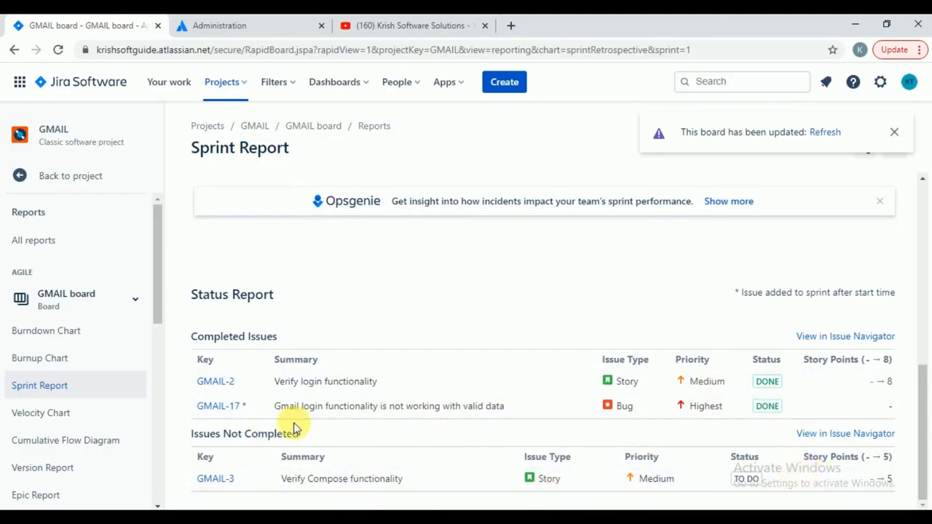
scroll(94, 431, "down", 1)
scroll(94, 431, "up", 1)
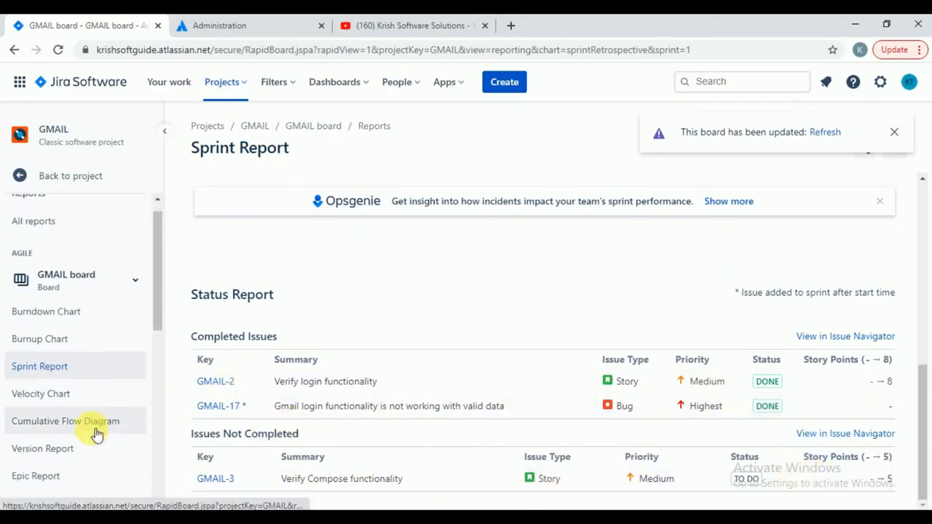
- Open the Burndown Chart for GMAIL Sprint 1 and examine its story points graph and event table
left_click(64, 320)
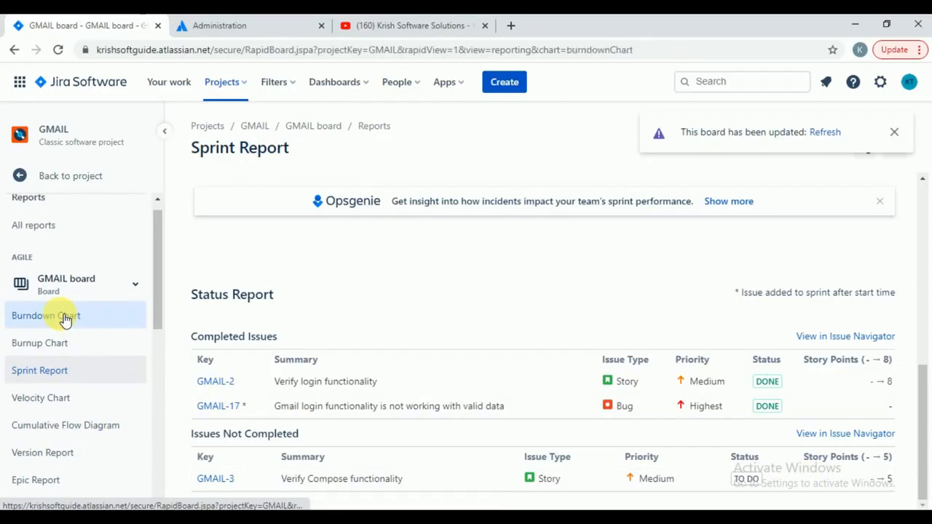
scroll(485, 414, "down", 3)
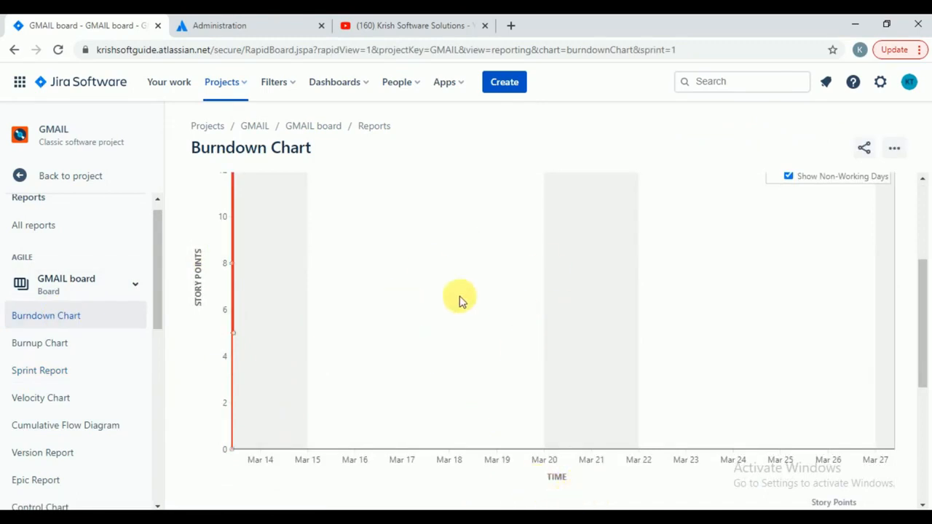
scroll(460, 298, "up", 2)
scroll(460, 297, "down", 1)
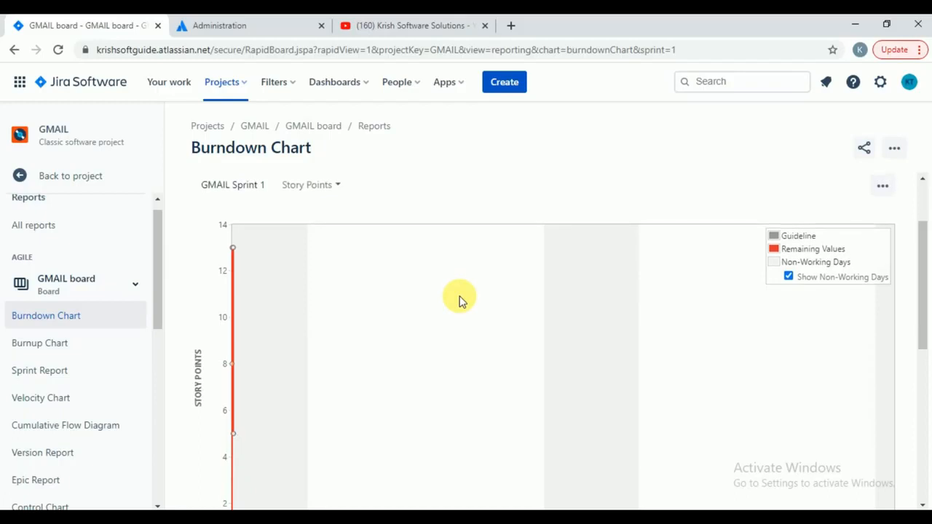
scroll(459, 298, "down", 1)
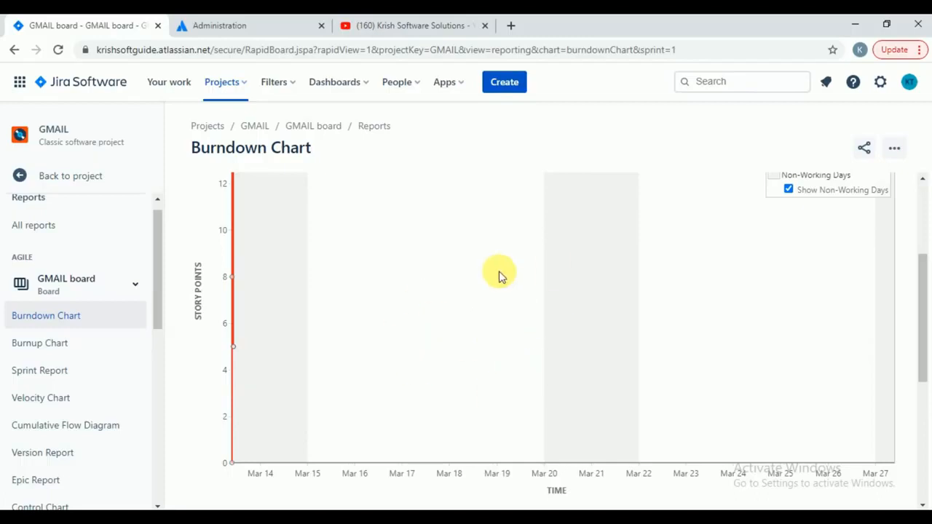
scroll(474, 284, "up", 3)
scroll(474, 284, "down", 5)
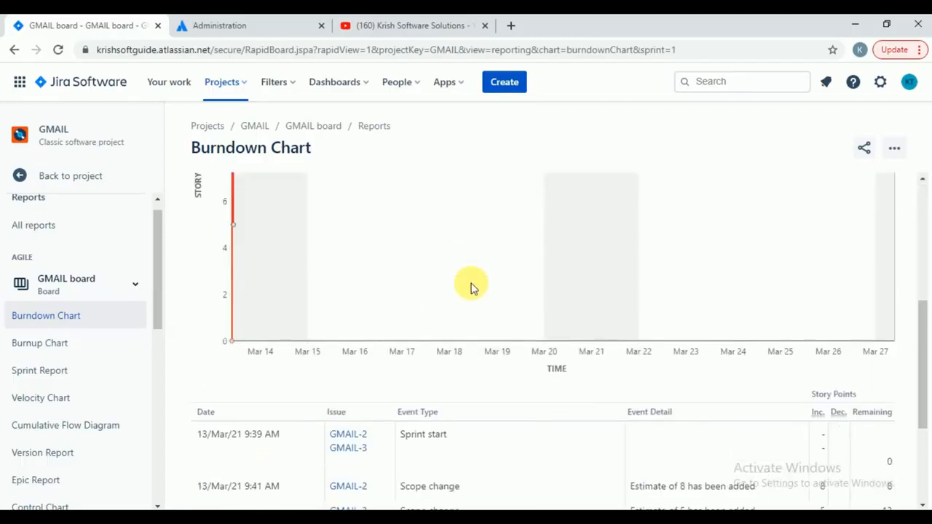
scroll(471, 286, "down", 2)
scroll(471, 286, "up", 1)
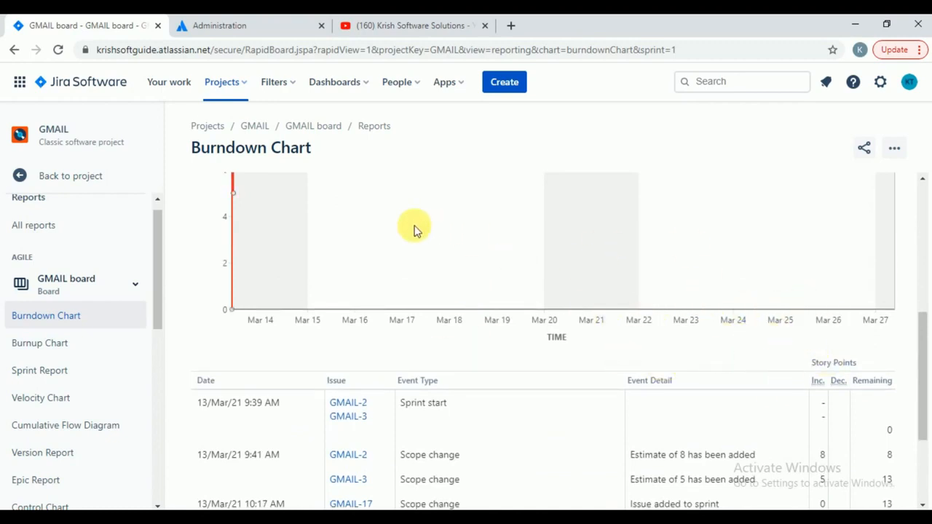
scroll(415, 230, "up", 5)
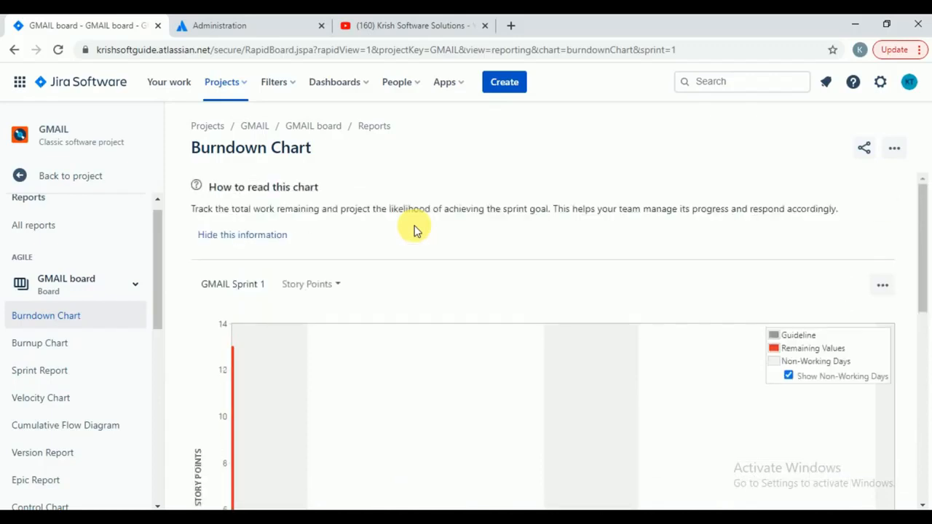
- Return to the GMAIL board's backlog, create a new sprint and move the Verify Compose functionality story into it
left_click(67, 284)
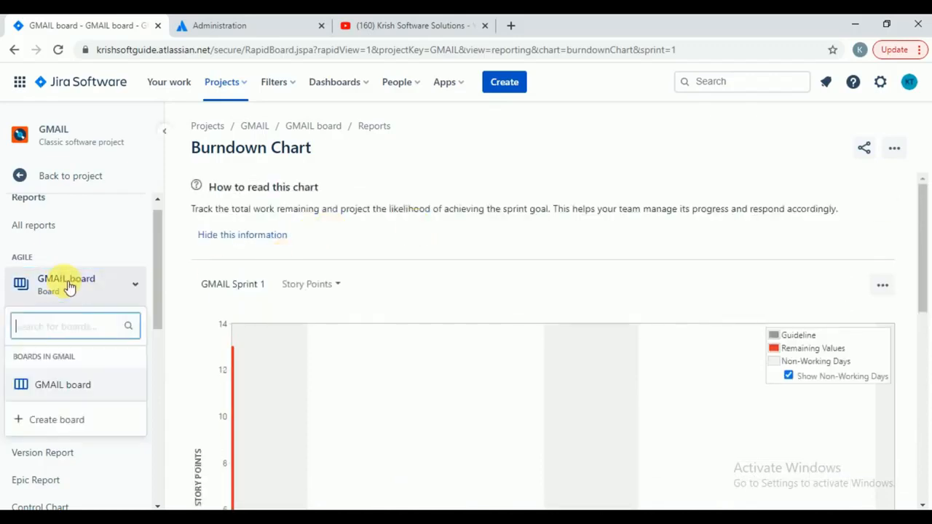
left_click(61, 392)
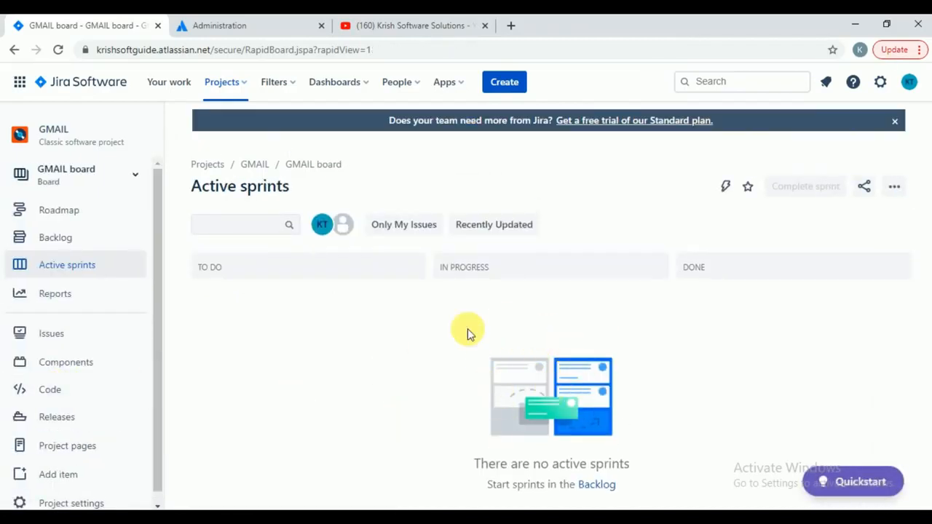
left_click(61, 241)
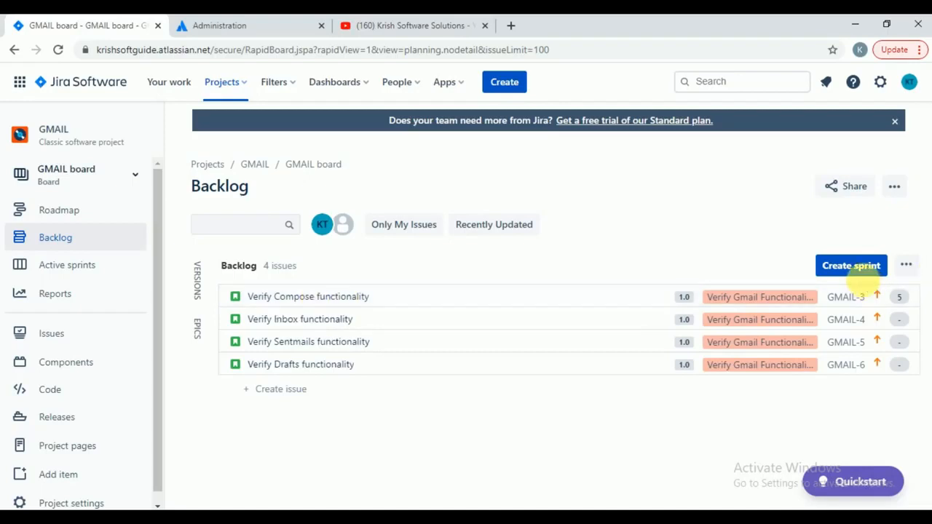
left_click(852, 266)
scroll(307, 429, "down", 2)
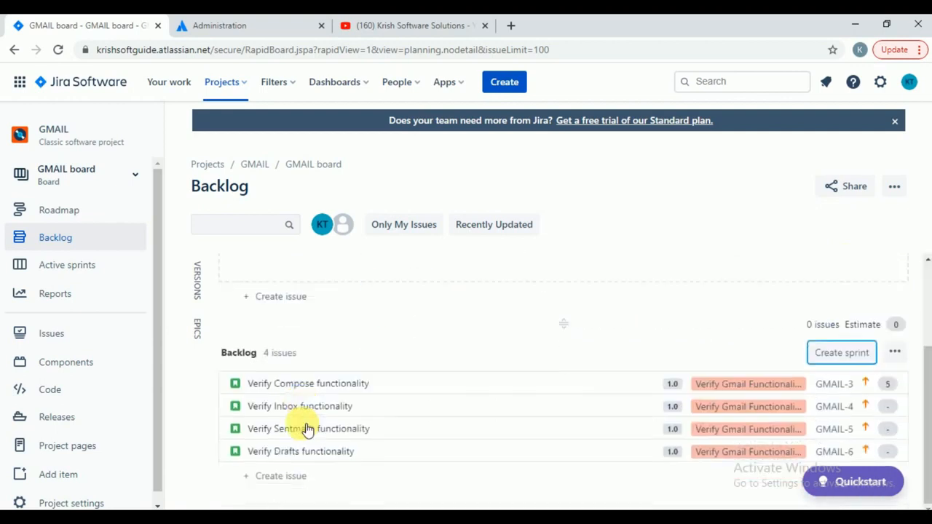
scroll(310, 430, "up", 2)
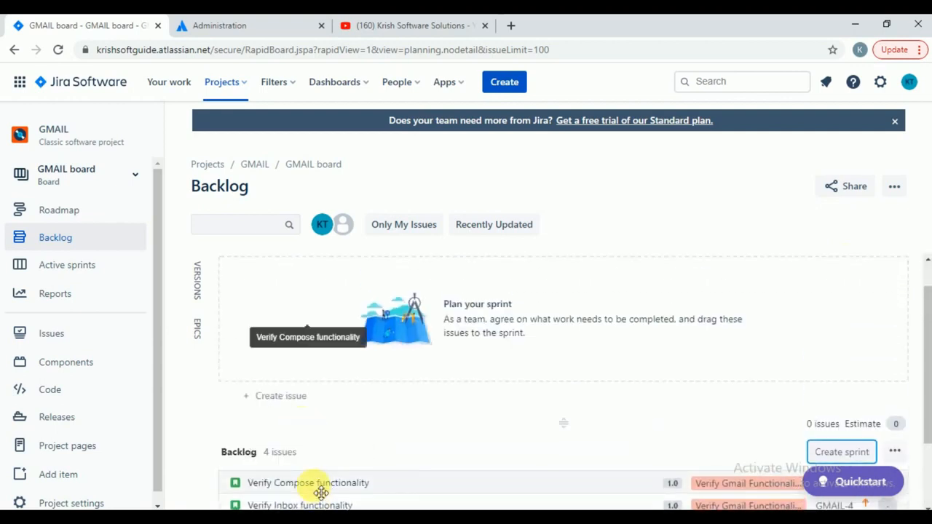
left_click_drag(318, 490, 286, 277)
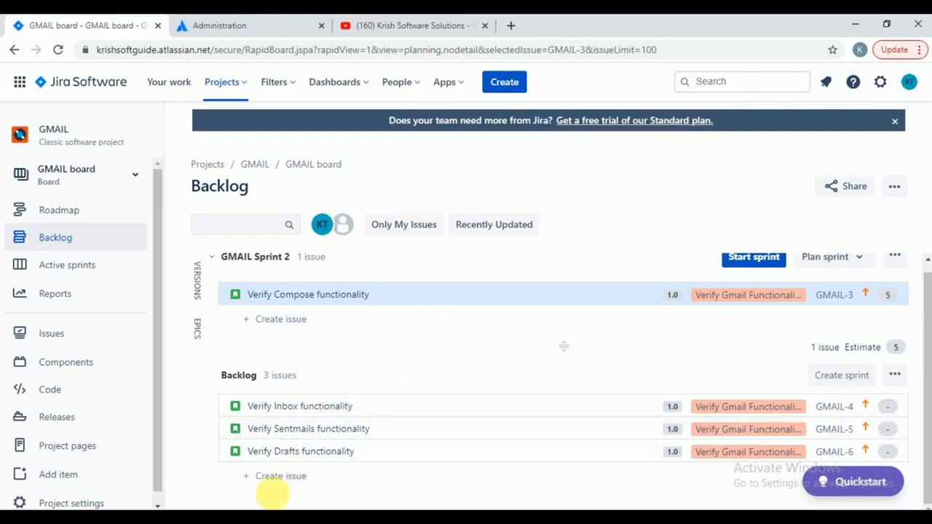
- Check the JIRA Tasks notes in Notepad and the Sprint 1 Ready to Release and Done stages in the Excel workbook
mouse_move(247, 518)
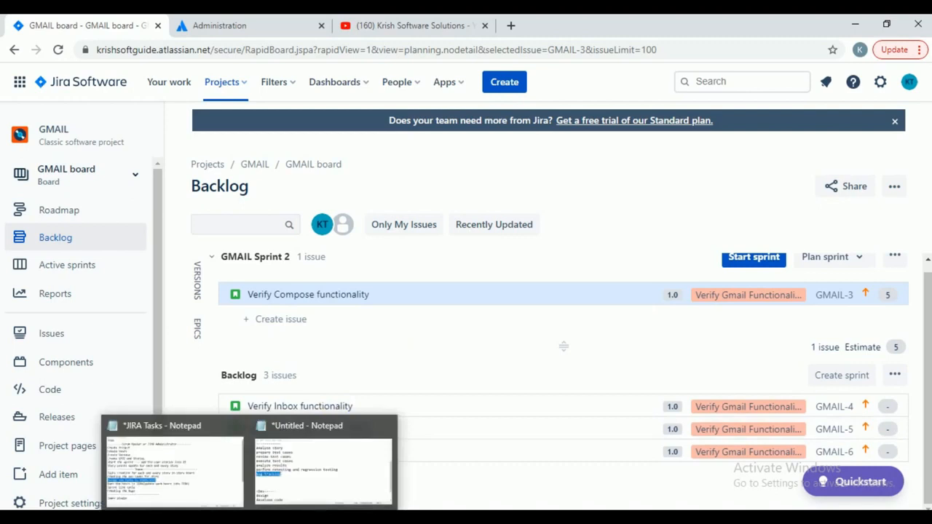
left_click(154, 473)
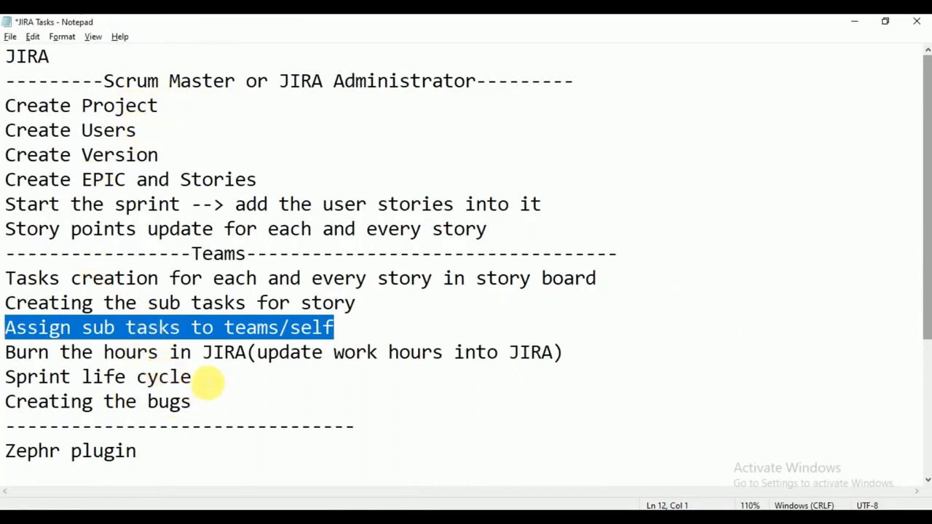
key("alt+Tab")
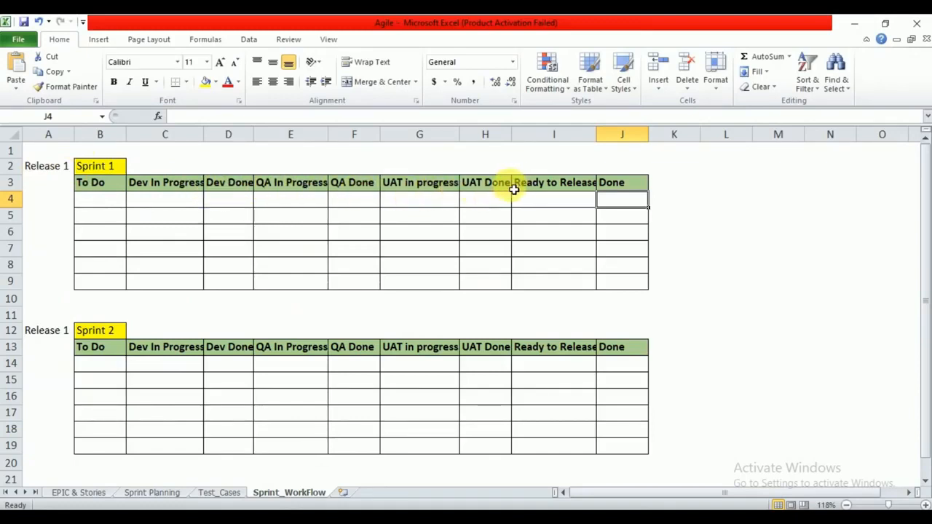
left_click(575, 184)
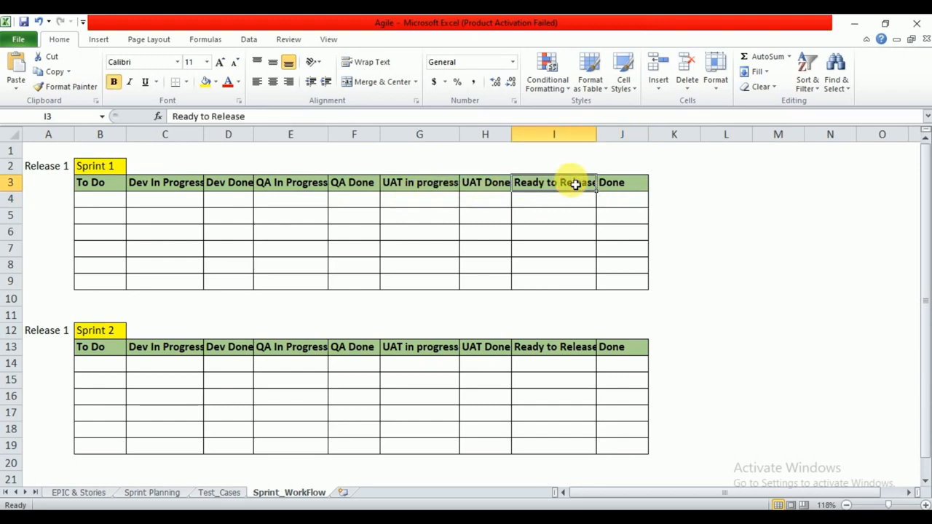
left_click(638, 201)
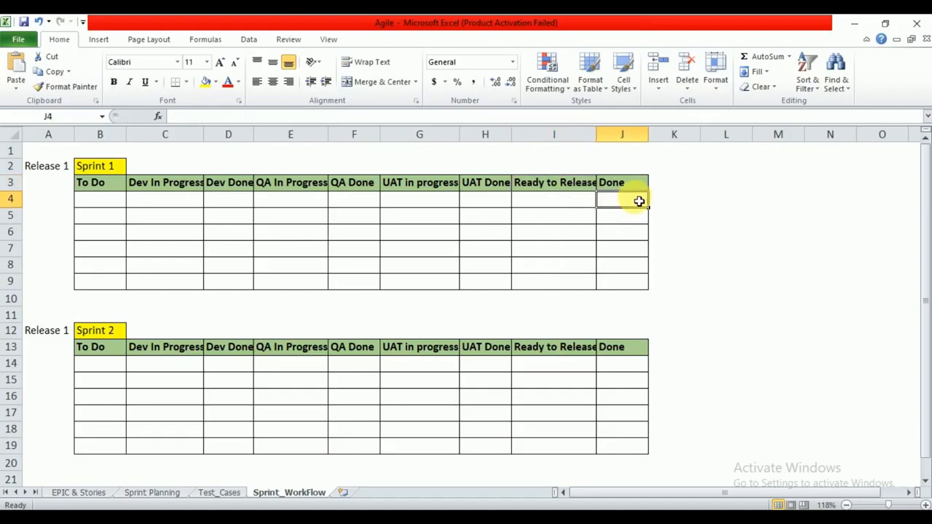
left_click(853, 26)
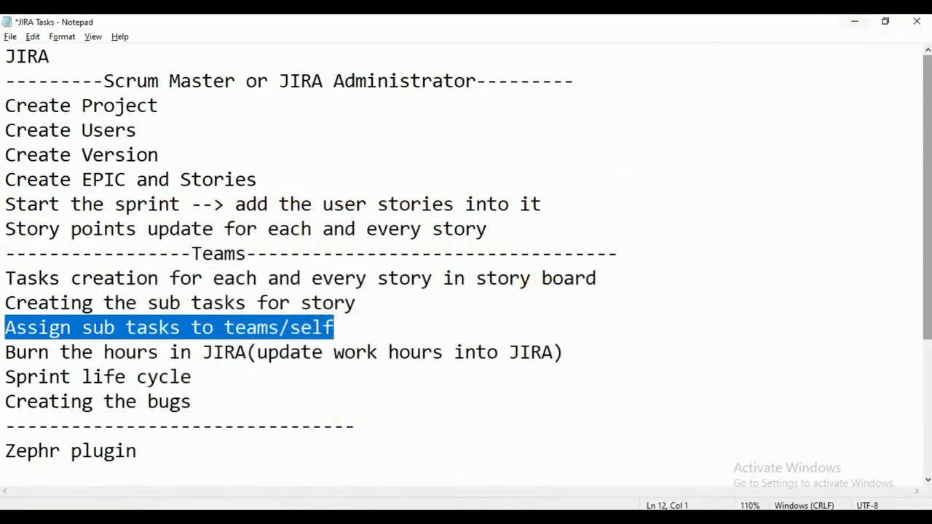
- Review the JIRA Tasks notes in Notepad through to the Zephr plugin test case items
key("alt+Tab")
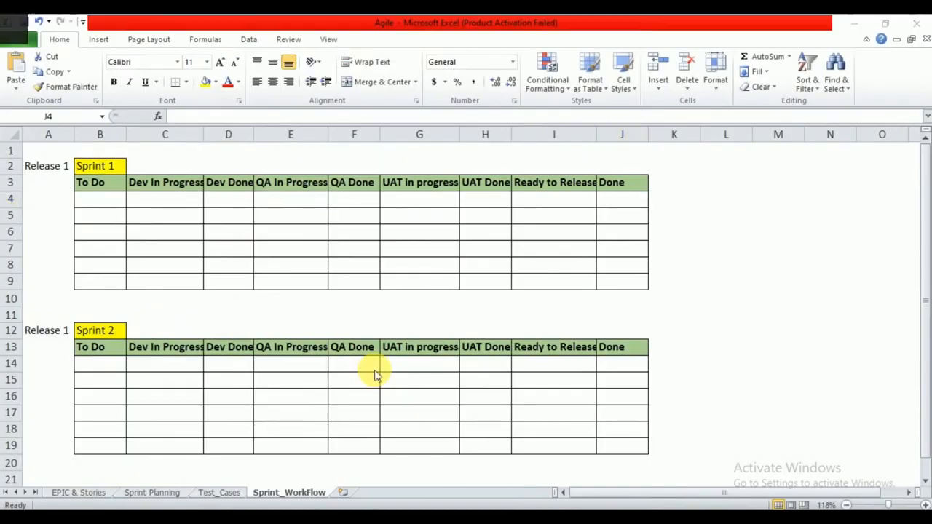
key("alt+Tab")
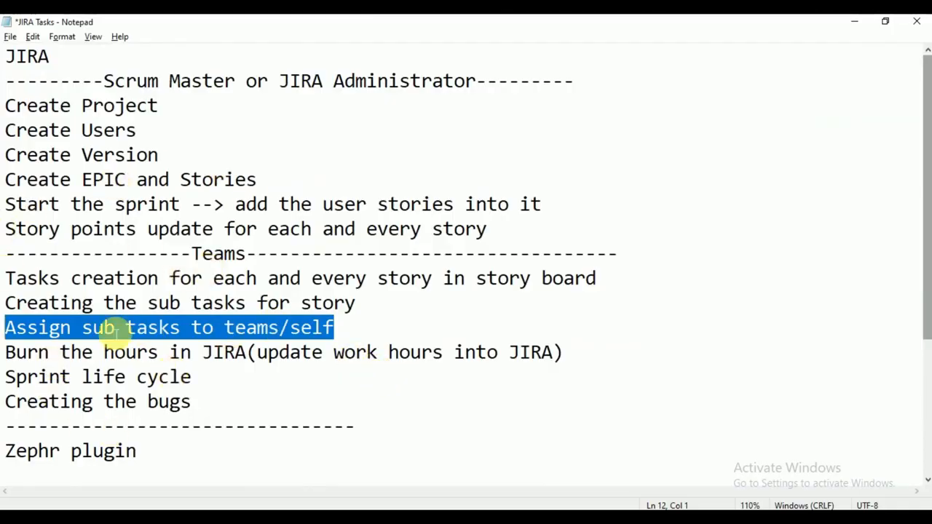
scroll(177, 265, "down", 3)
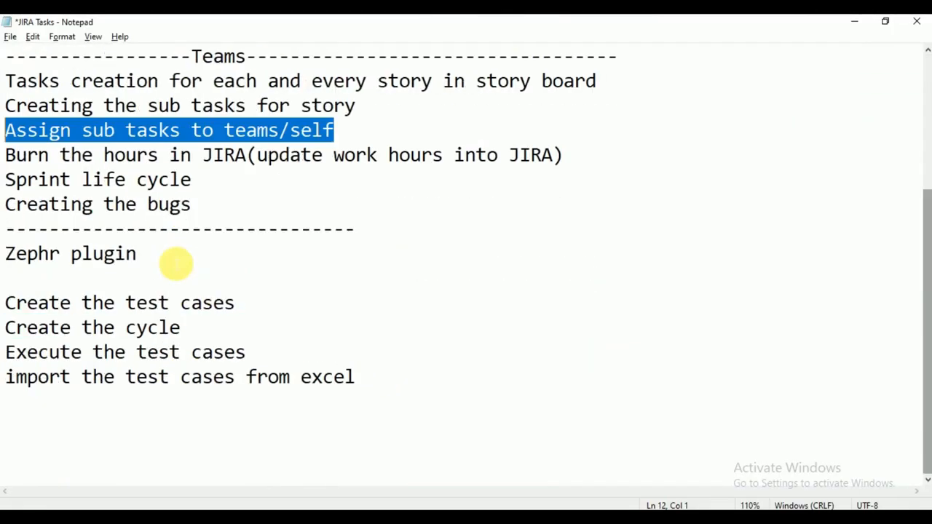
scroll(177, 264, "up", 3)
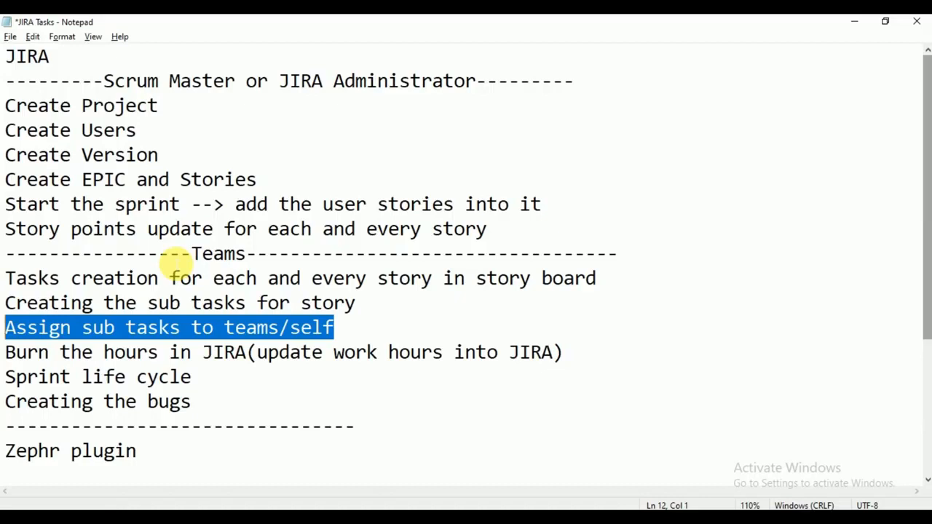
- Review the JIRA Tasks notes again, from the Scrum Master and Teams tasks to the Zephr plugin items
scroll(175, 258, "down", 3)
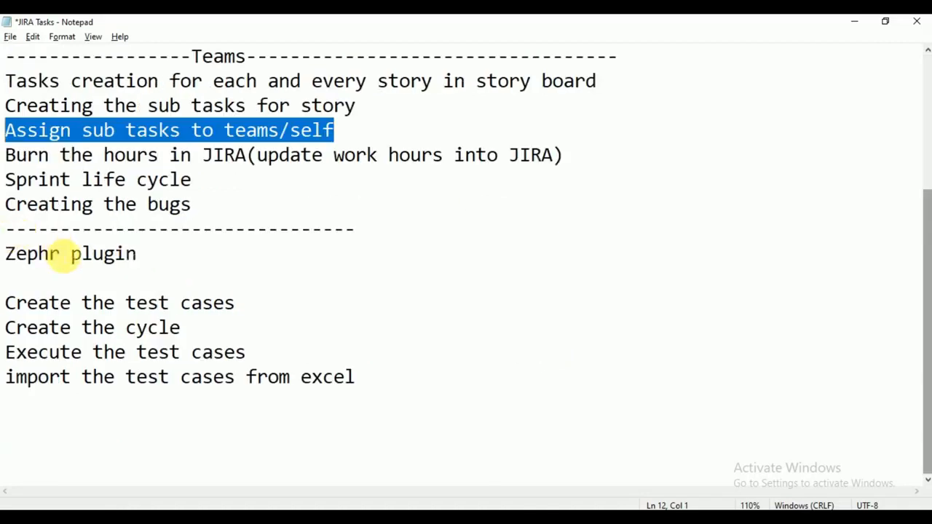
left_click_drag(63, 256, 9, 266)
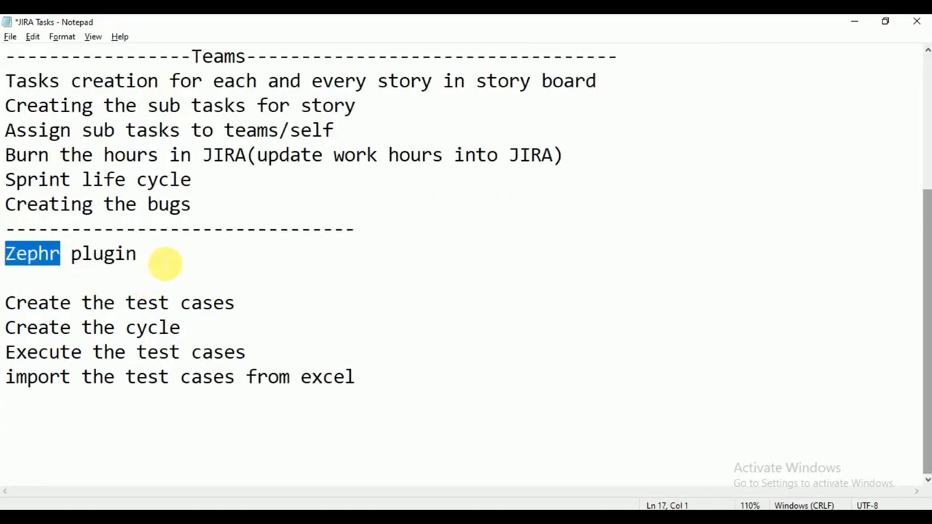
scroll(164, 263, "up", 3)
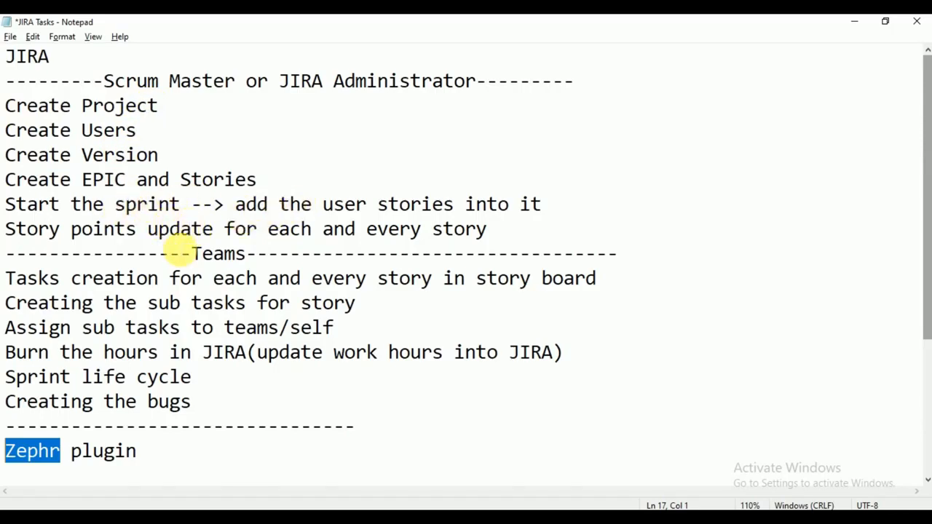
scroll(310, 225, "down", 2)
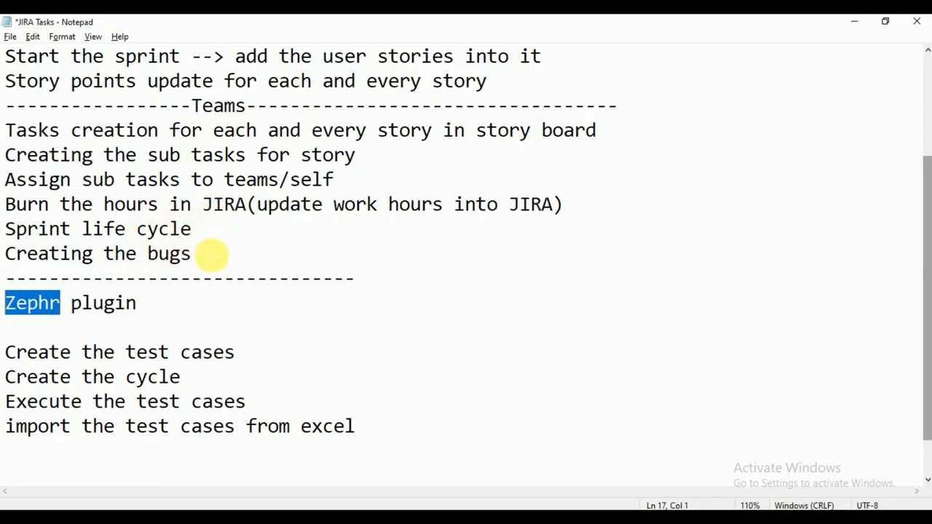
scroll(211, 258, "up", 2)
scroll(211, 258, "down", 3)
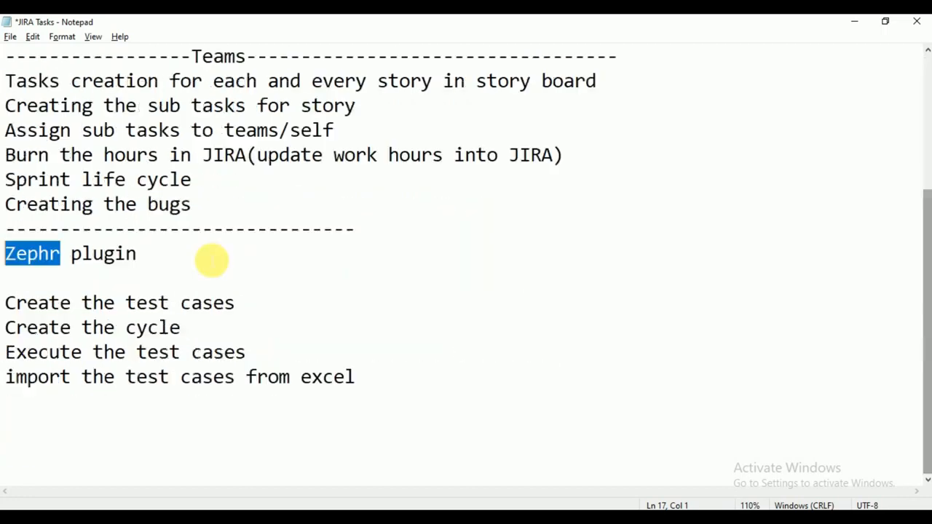
scroll(211, 258, "up", 3)
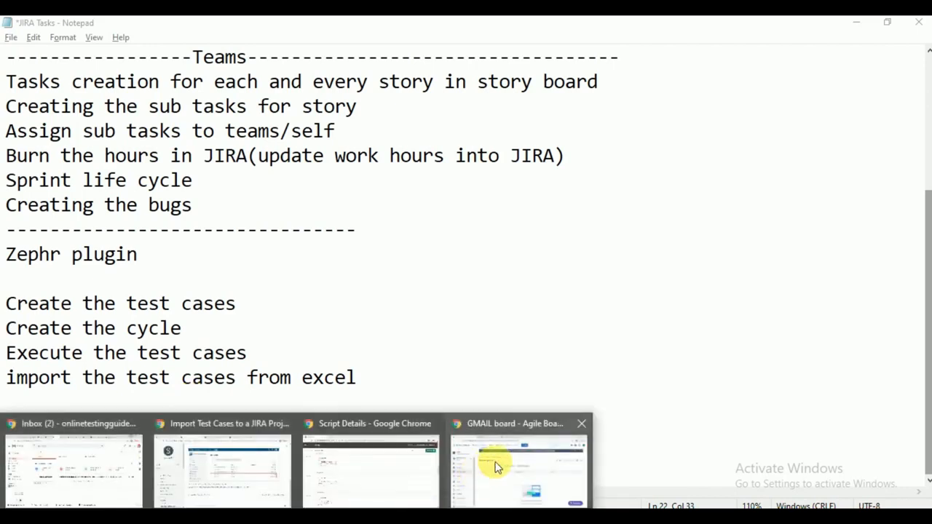
- Switch to Jira in Chrome, search the Marketplace apps for "zephr" and open the Zephyr for Jira - Test Management listing
left_click(495, 466)
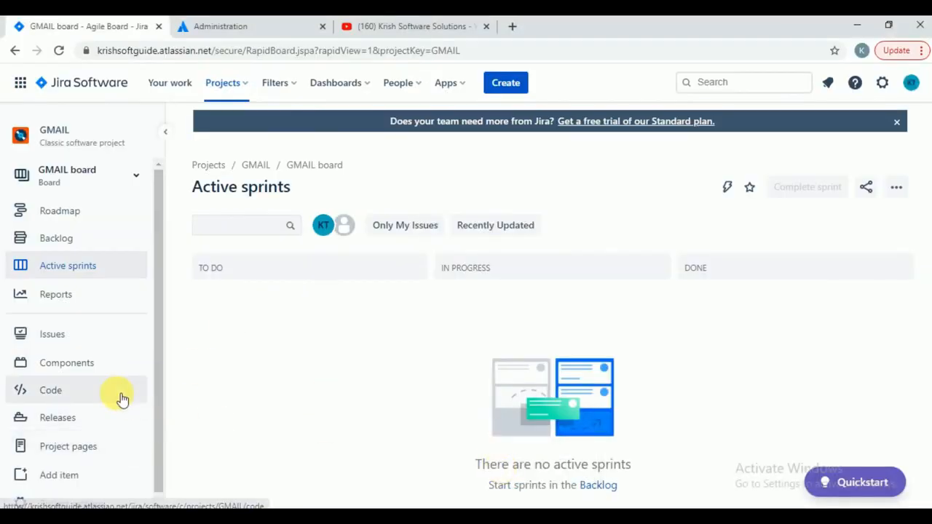
scroll(121, 398, "down", 1)
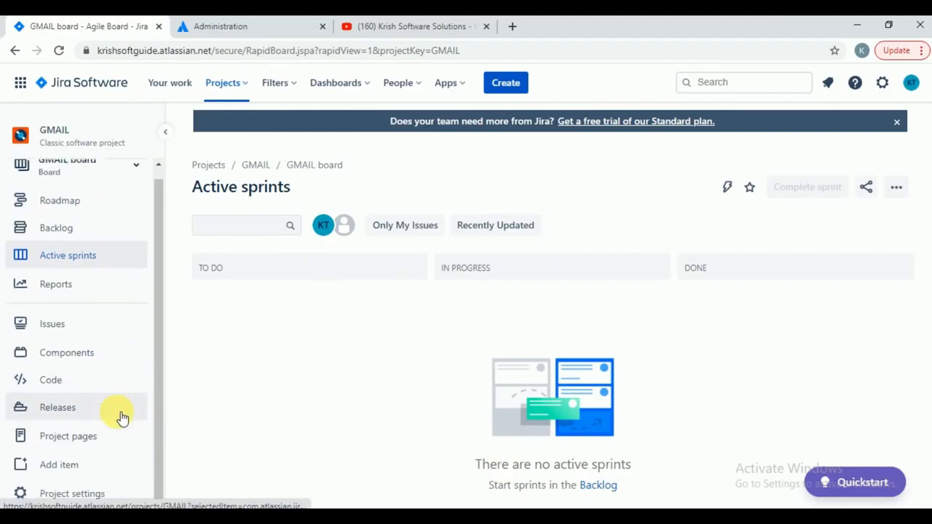
scroll(121, 418, "up", 1)
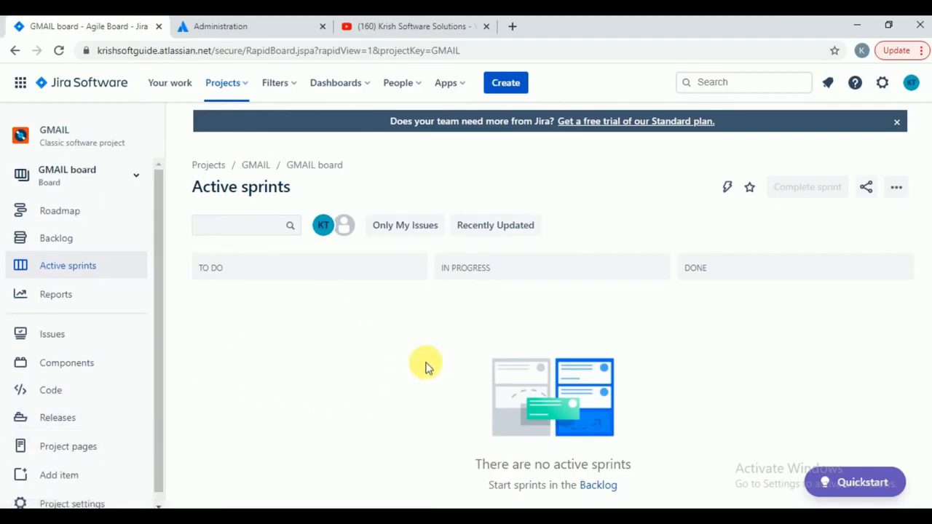
left_click(464, 86)
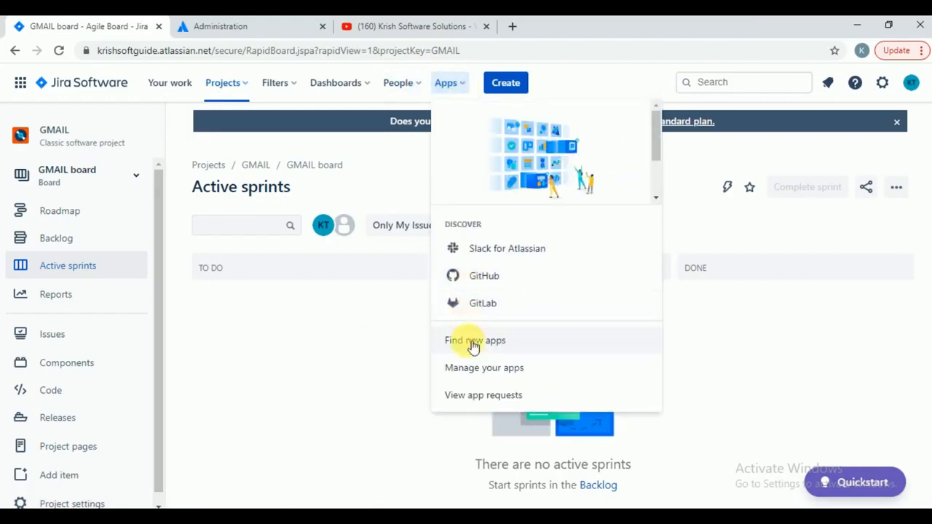
left_click(471, 342)
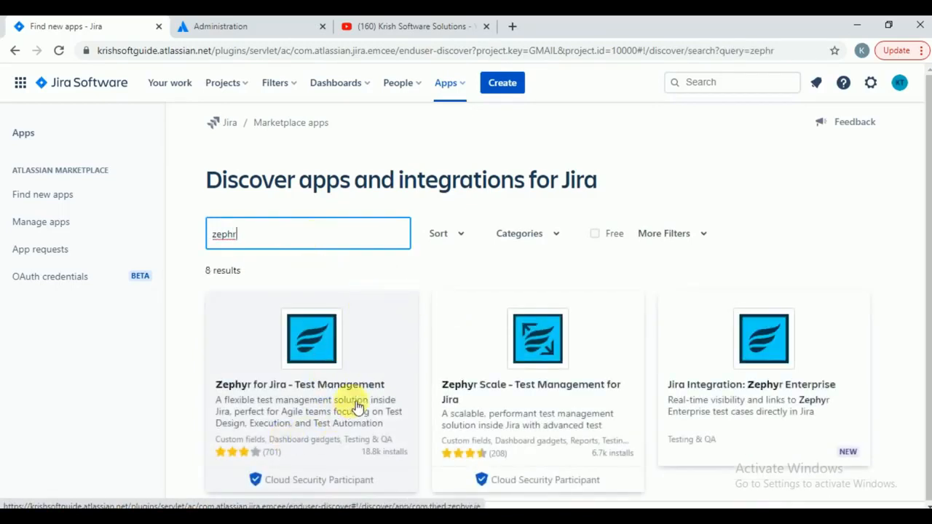
scroll(355, 402, "down", 1)
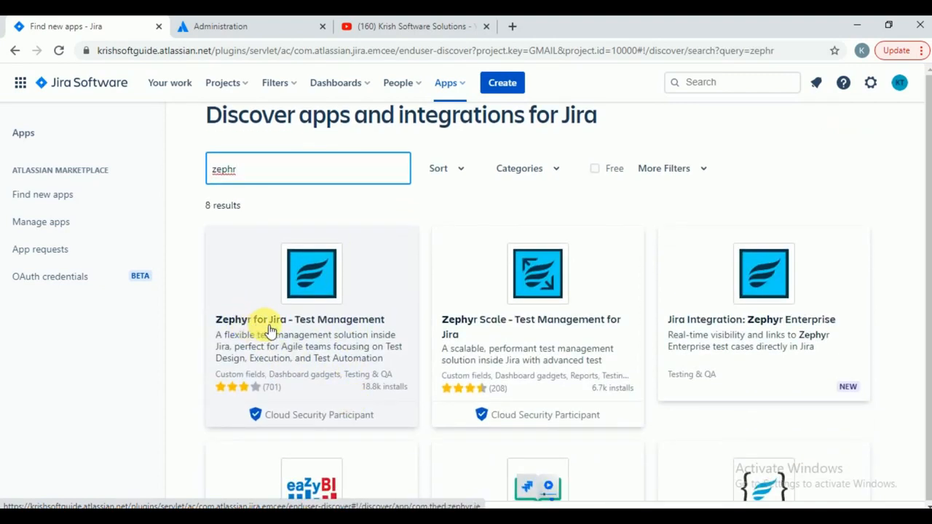
left_click(324, 323)
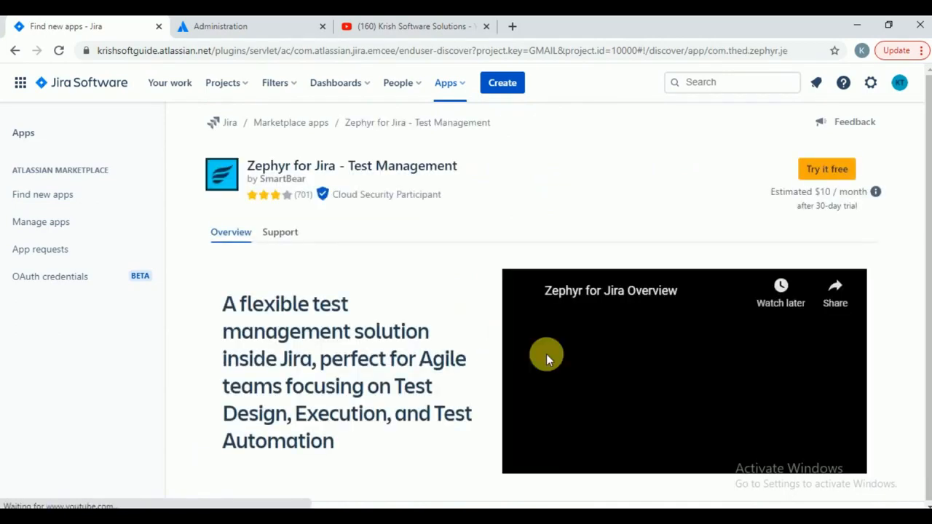
- Look through the Zephyr for Jira - Test Management overview, start its free trial to add it to Jira and dismiss the notifications
scroll(474, 369, "down", 3)
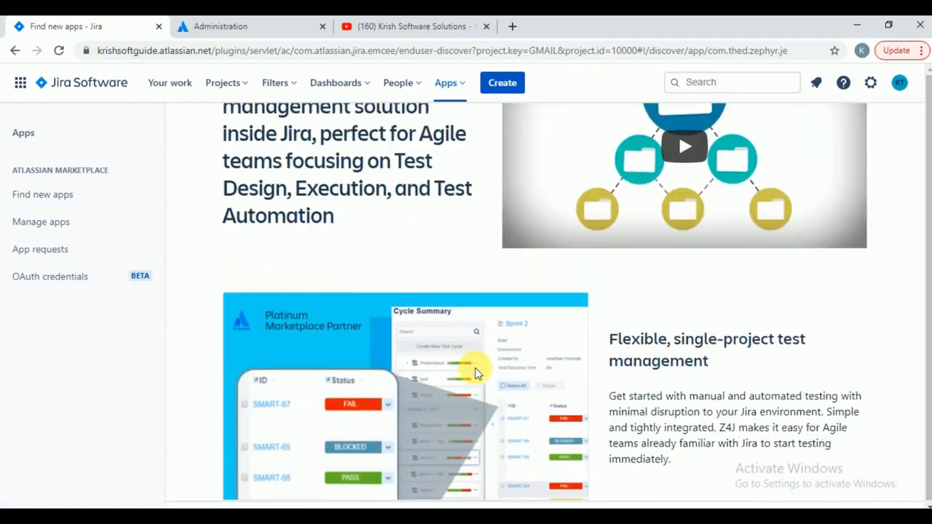
scroll(475, 373, "down", 15)
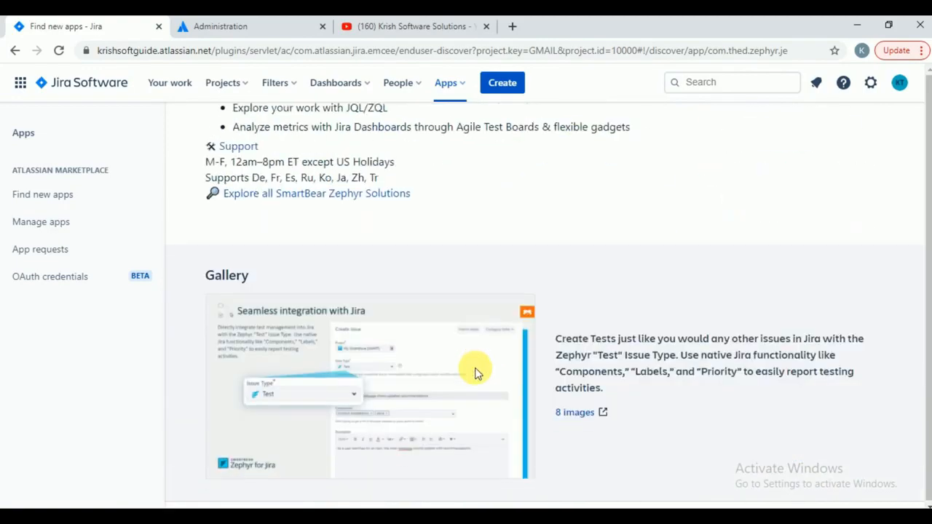
scroll(477, 373, "down", 1)
scroll(481, 374, "up", 20)
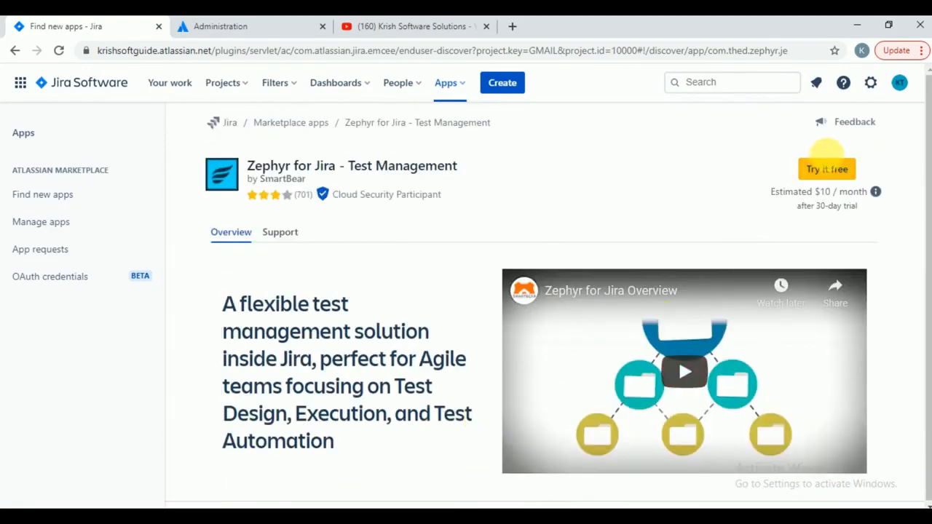
left_click(826, 170)
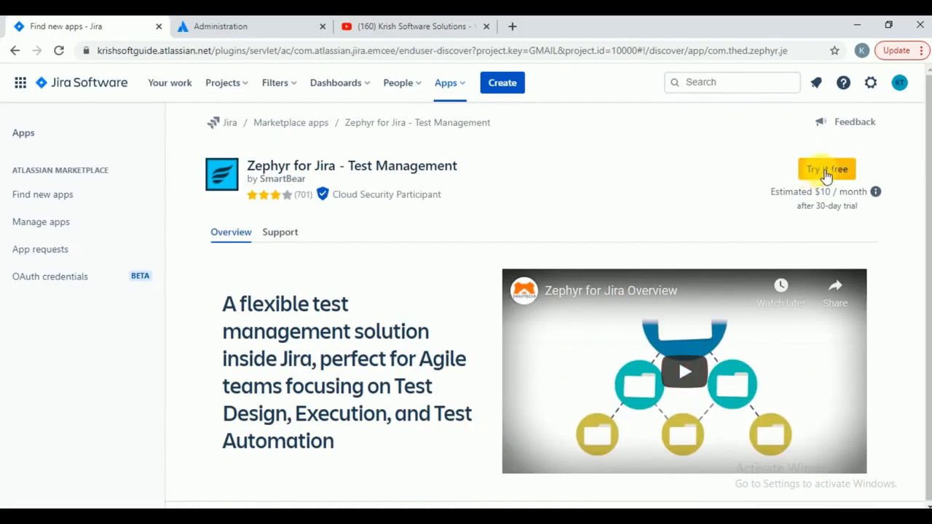
left_click(827, 172)
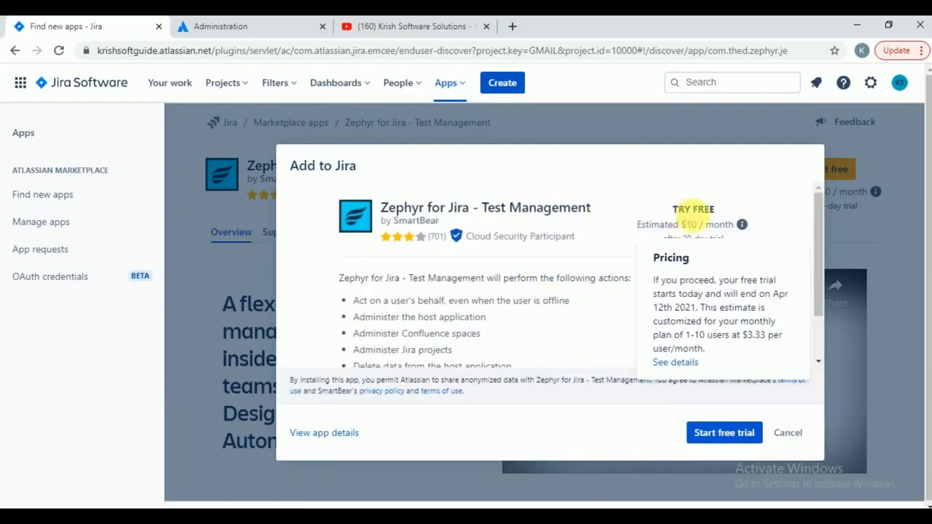
left_click(728, 434)
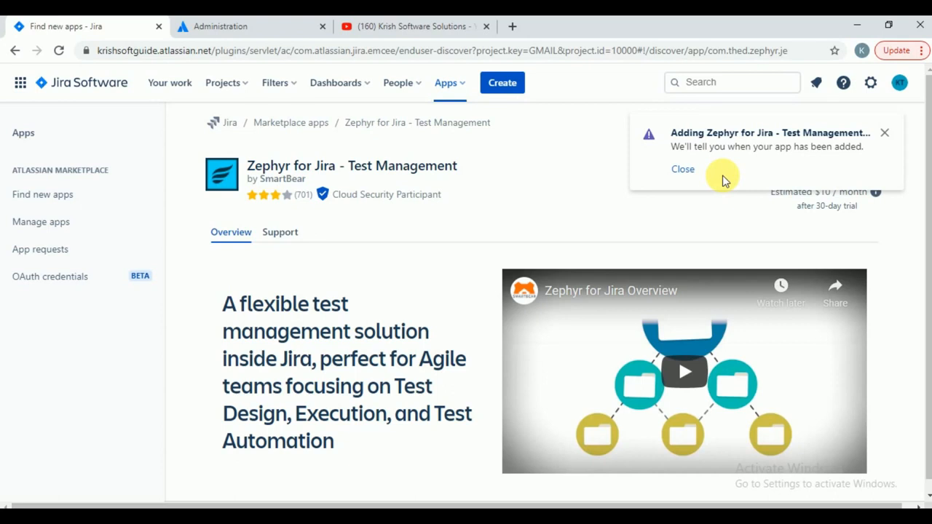
left_click(684, 170)
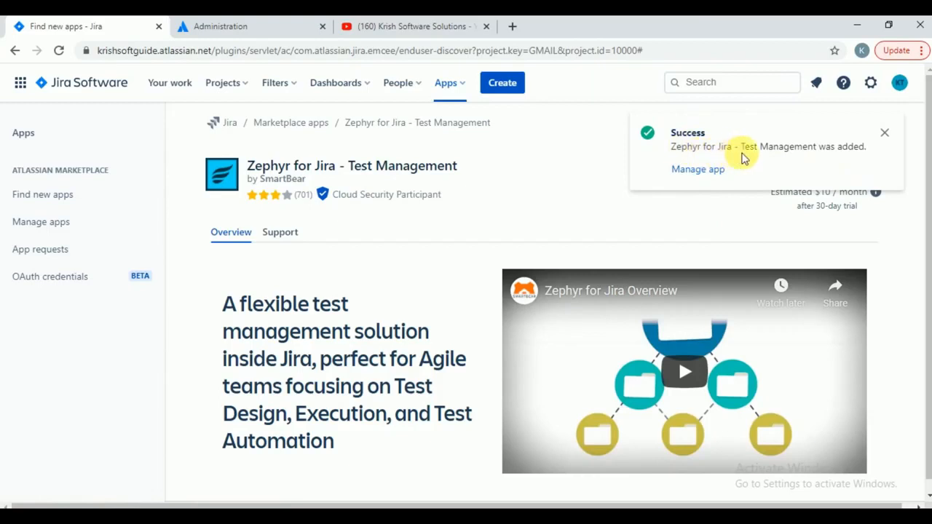
left_click(885, 134)
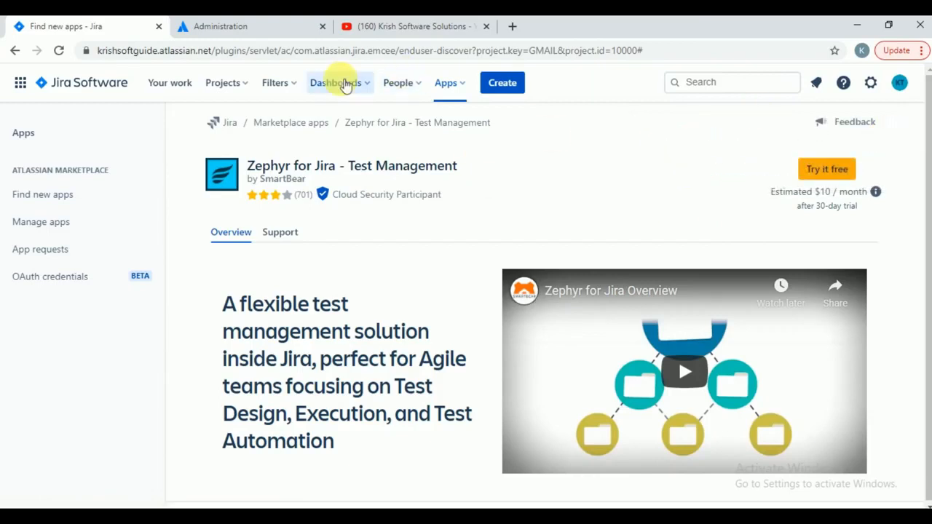
- Open the GMAIL project's board and check the project navigation for the Zephyr entry
left_click(241, 85)
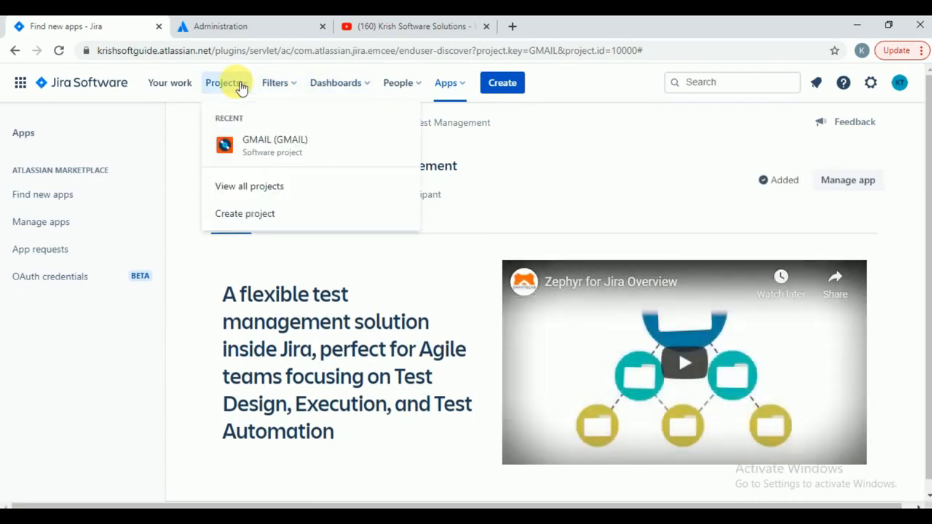
left_click(260, 147)
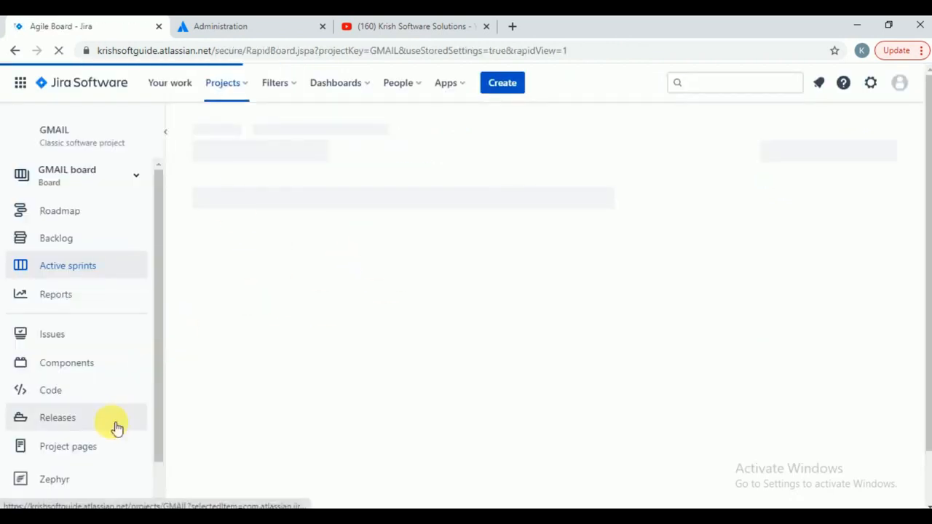
scroll(45, 495, "down", 1)
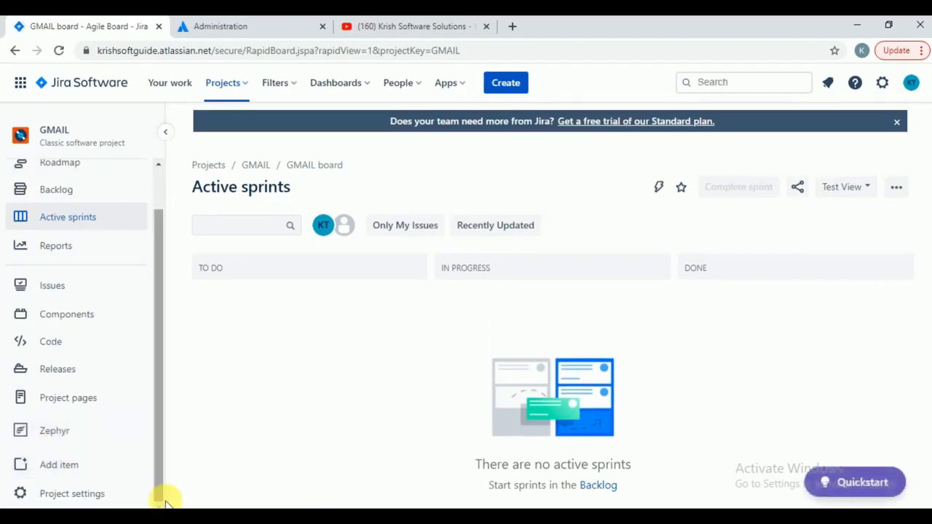
- Switch to the JIRA Tasks notes in Notepad and review the test case and cycle items under Zephr plugin
left_click(250, 517)
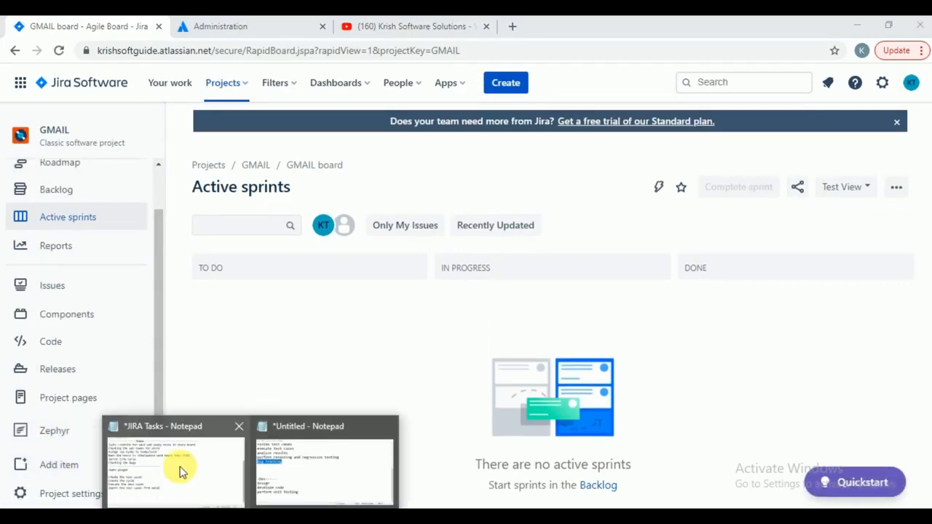
left_click(182, 471)
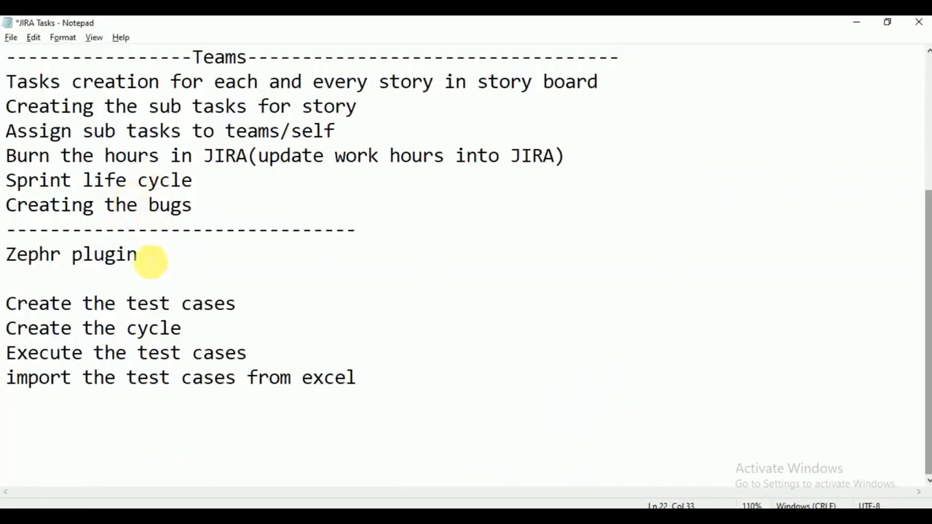
left_click_drag(139, 254, 4, 255)
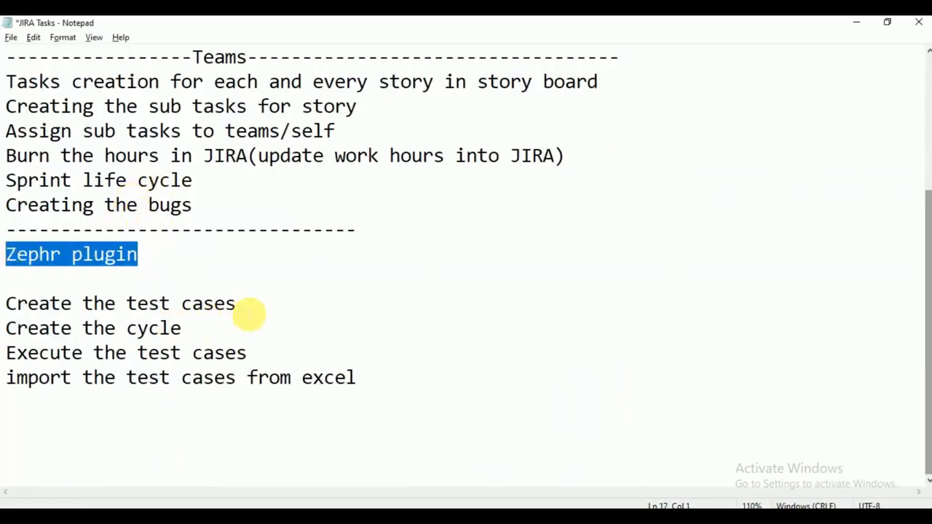
left_click_drag(205, 330, 9, 335)
left_click(10, 342)
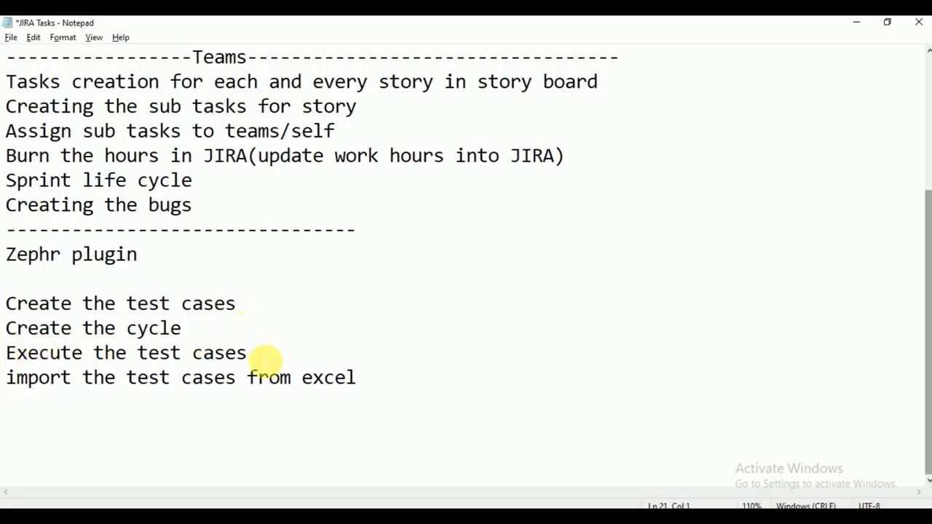
- Return to the GMAIL board in Jira and start a new issue with Test as its issue type
left_click(218, 522)
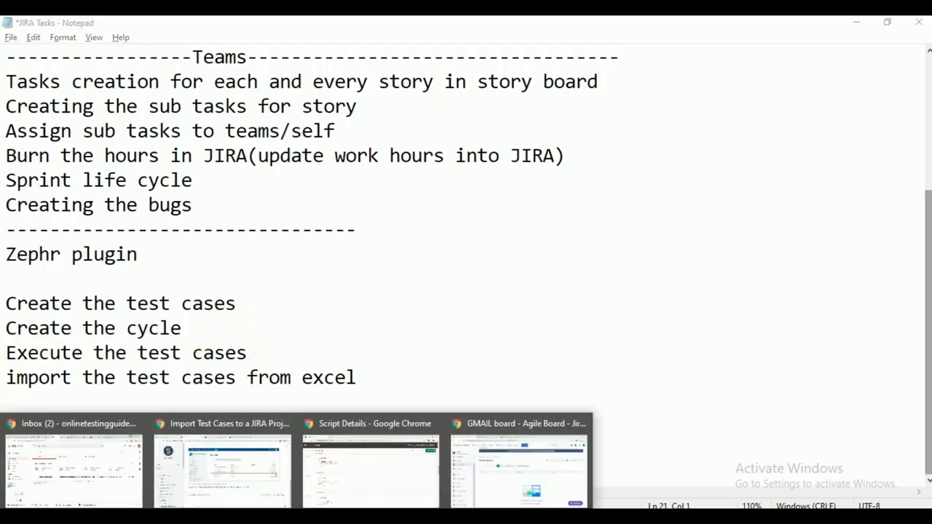
left_click(525, 473)
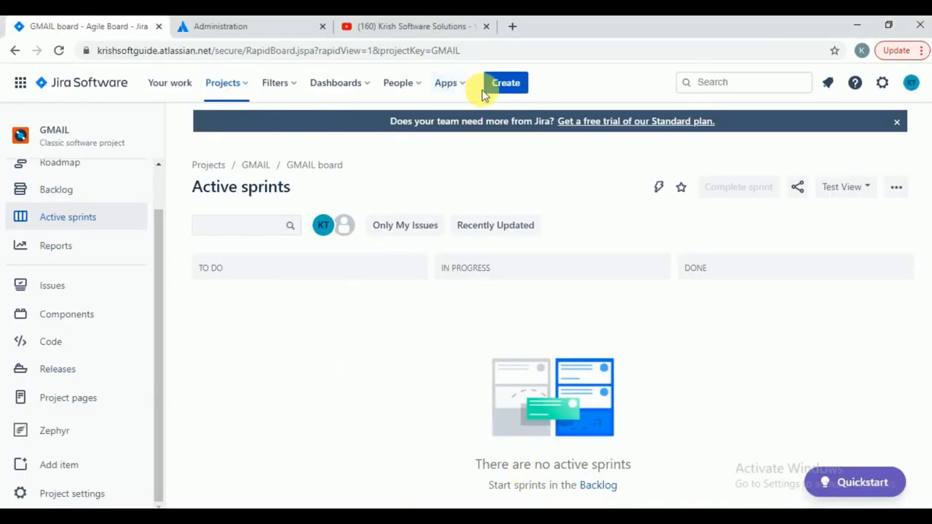
left_click(505, 82)
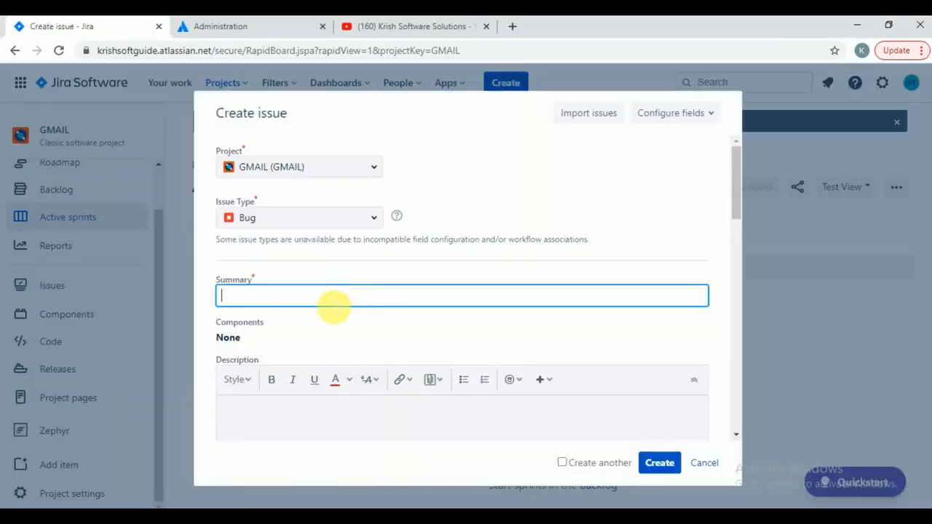
left_click(317, 221)
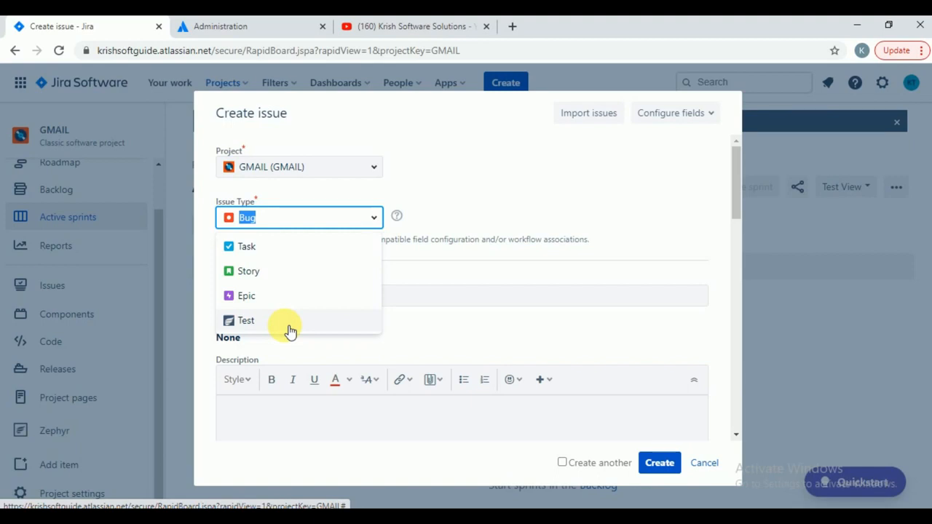
left_click(284, 328)
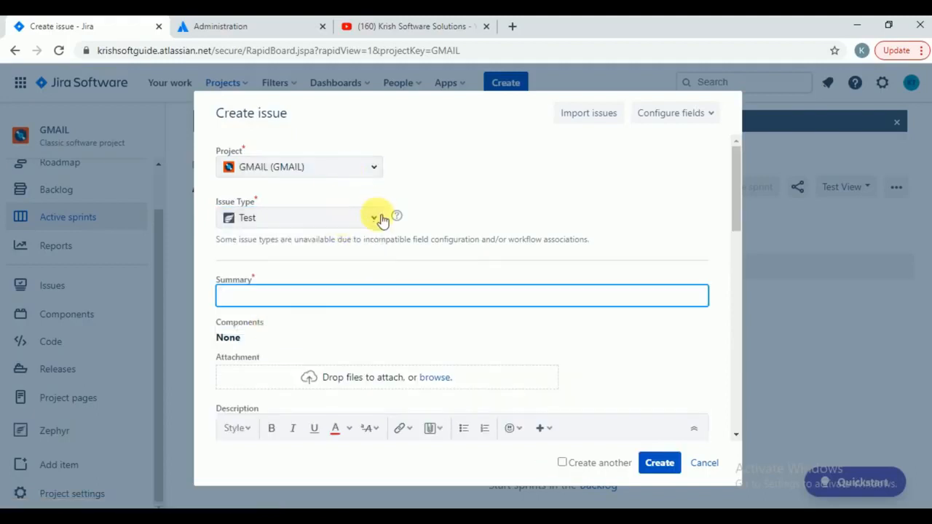
left_click(382, 222)
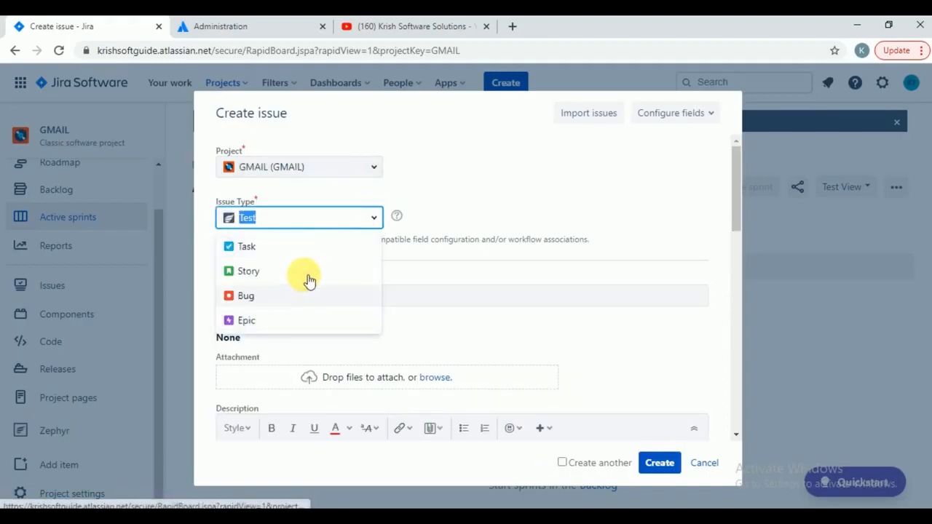
left_click(519, 167)
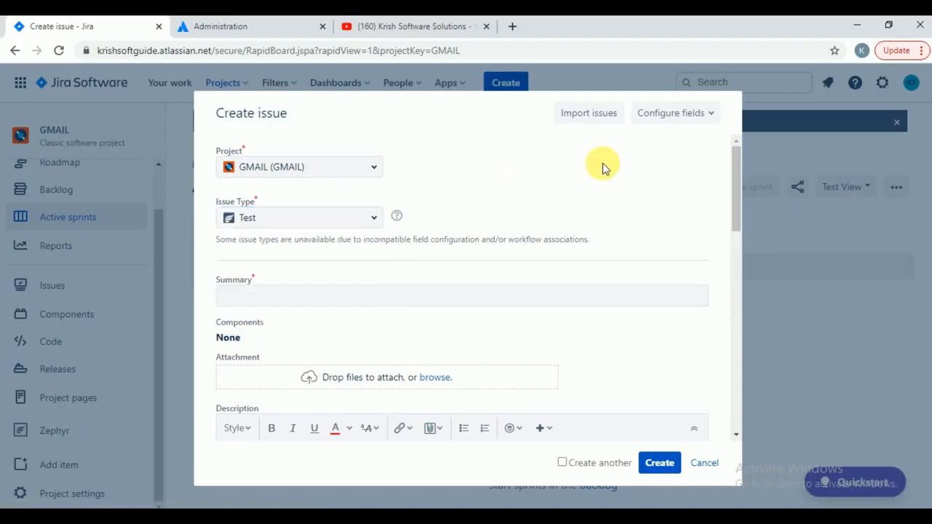
- Discard the open issue form and start a new test from the design options in the GMAIL project's Zephyr section
left_click(704, 463)
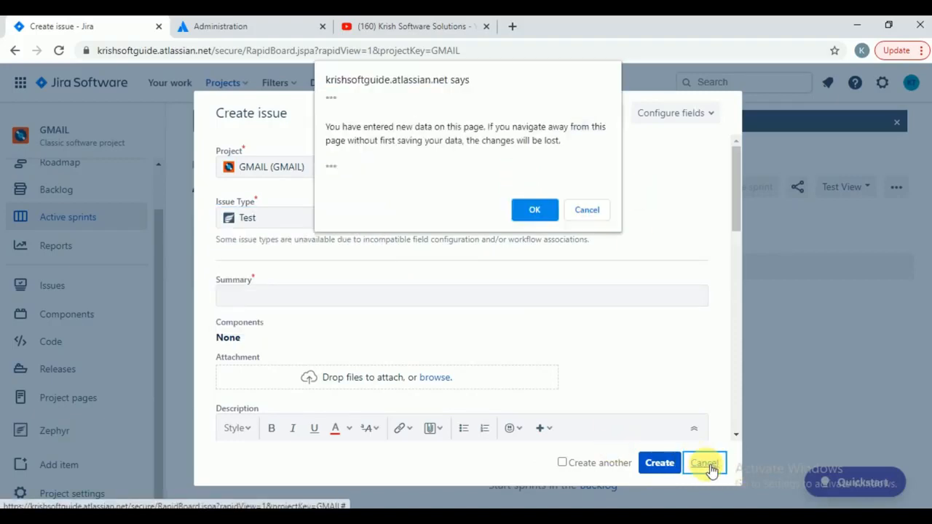
left_click(534, 209)
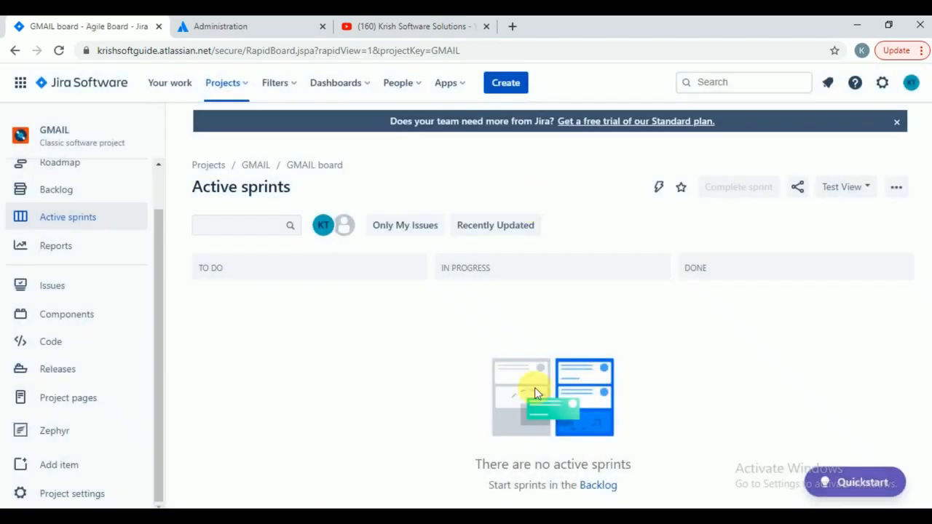
left_click(53, 432)
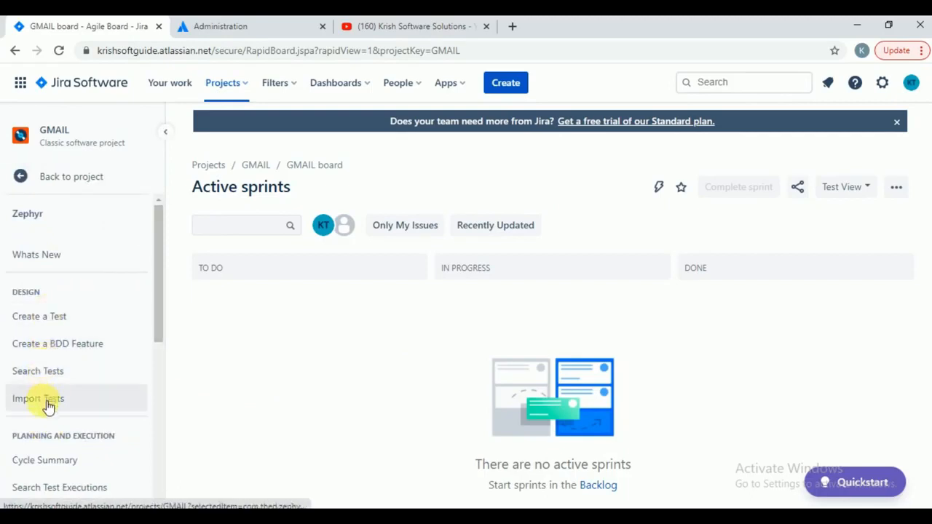
scroll(46, 401, "down", 3)
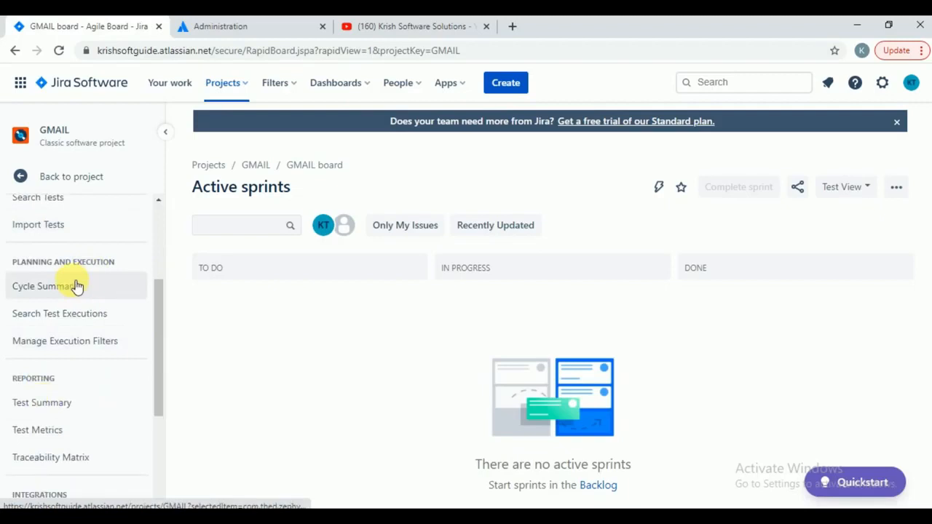
scroll(128, 416, "down", 3)
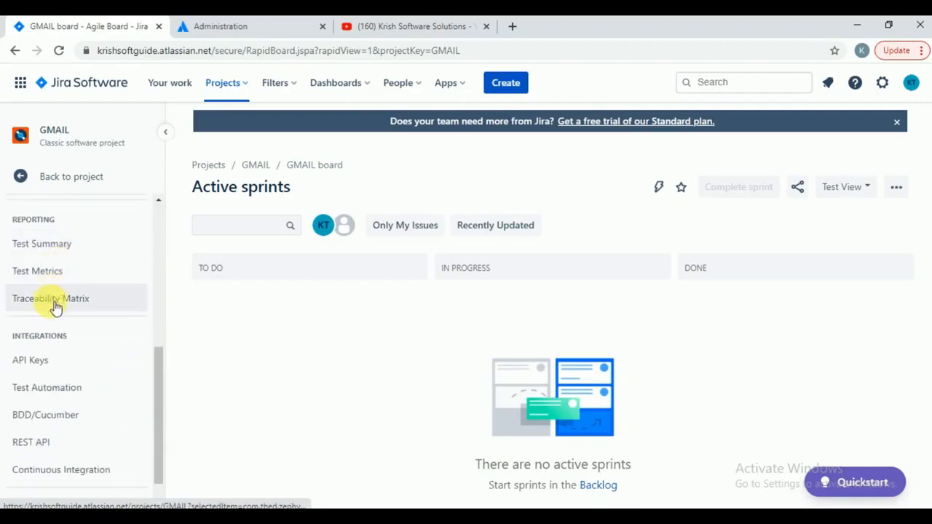
scroll(93, 400, "down", 1)
scroll(93, 400, "up", 5)
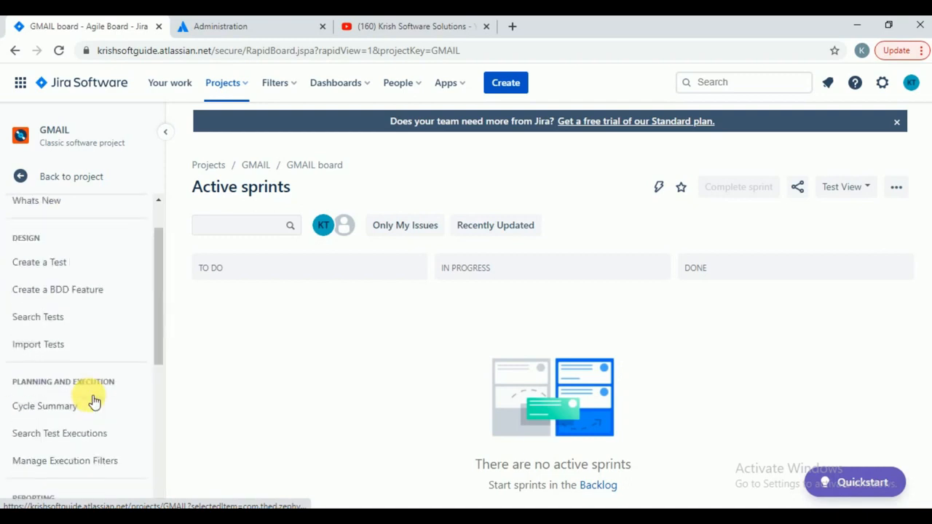
left_click(59, 267)
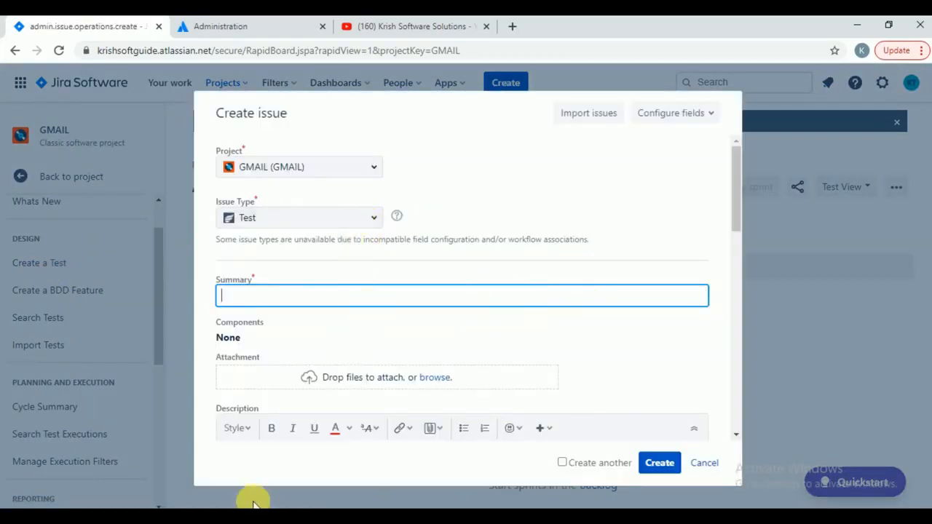
- Copy the test case name "verify login functionality with valid data" from Excel's Test_Cases sheet into the Jira test's Summary
key("alt+Tab")
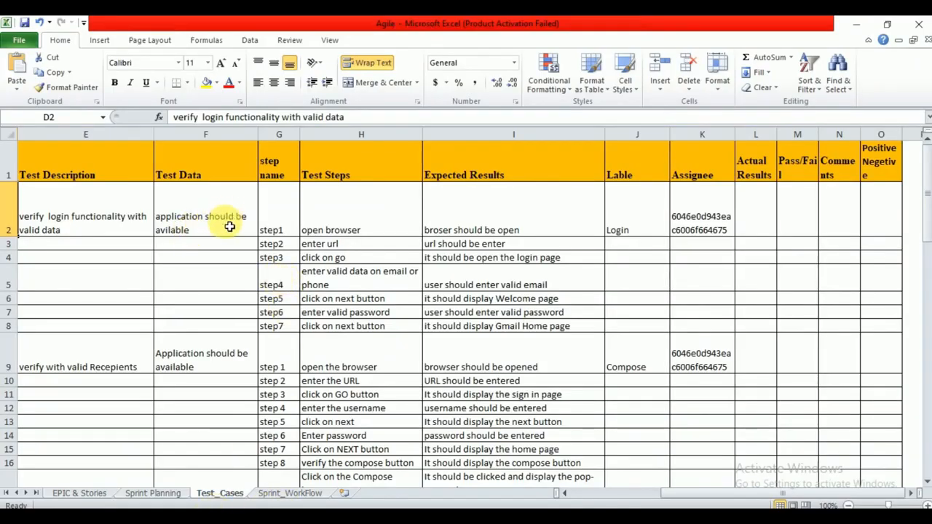
scroll(229, 226, "left", 4)
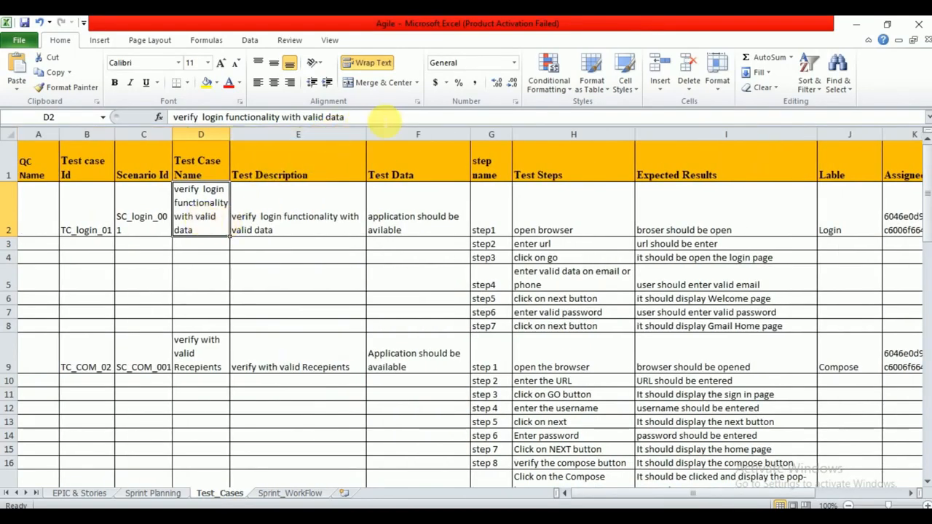
left_click_drag(377, 120, 4, 124)
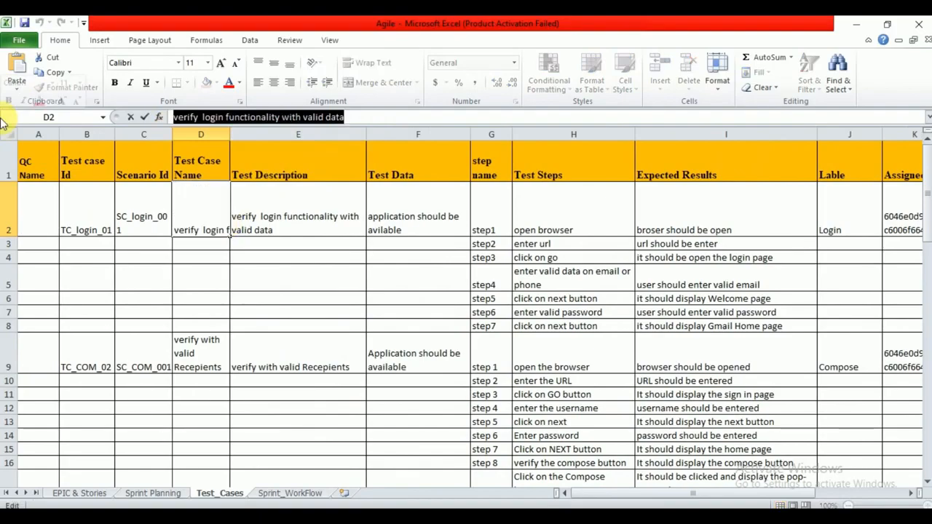
key("ctrl+c")
key("alt+Tab")
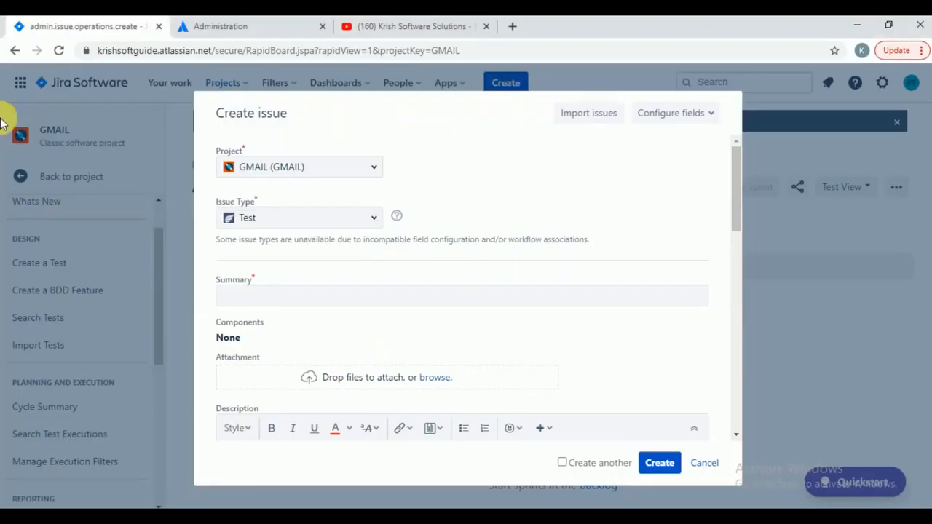
left_click(336, 297)
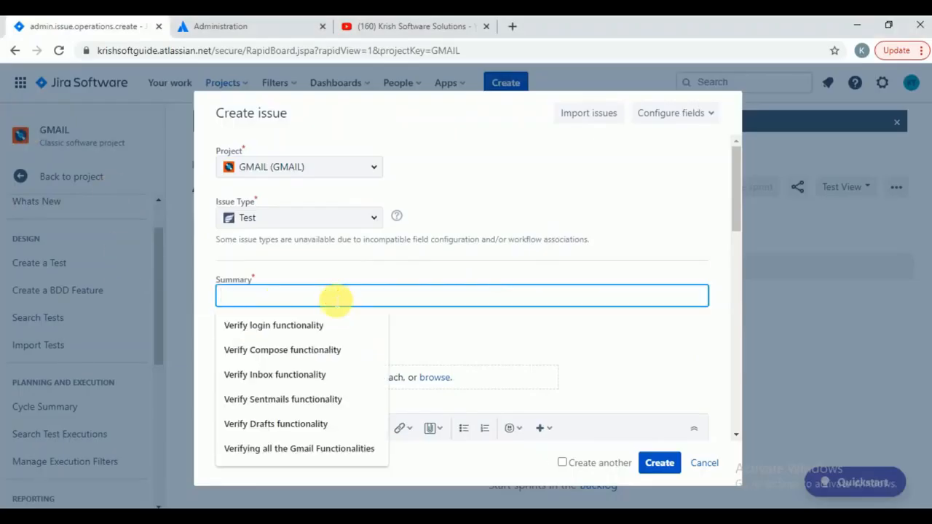
key("ctrl+v")
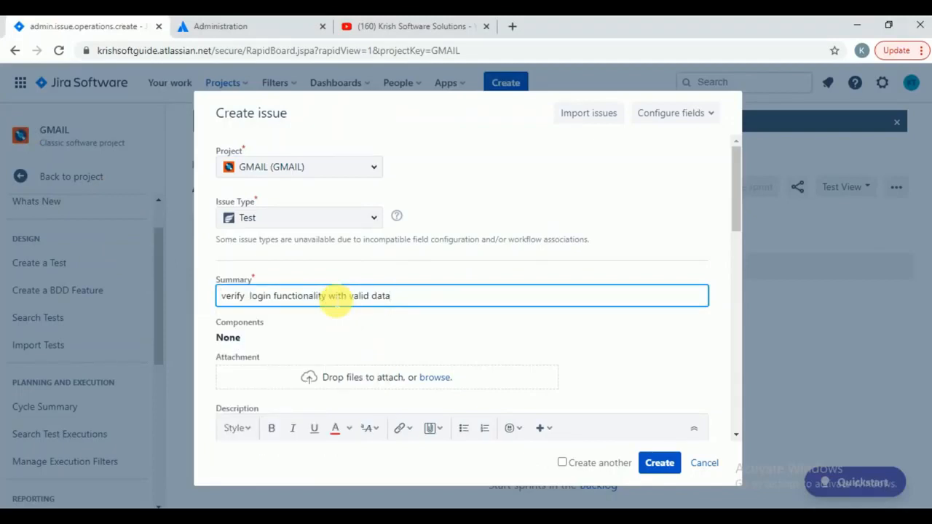
- Fill the Description with the same copied text and link the test to the epic Verify Gmail Functionalitites
key("Tab")
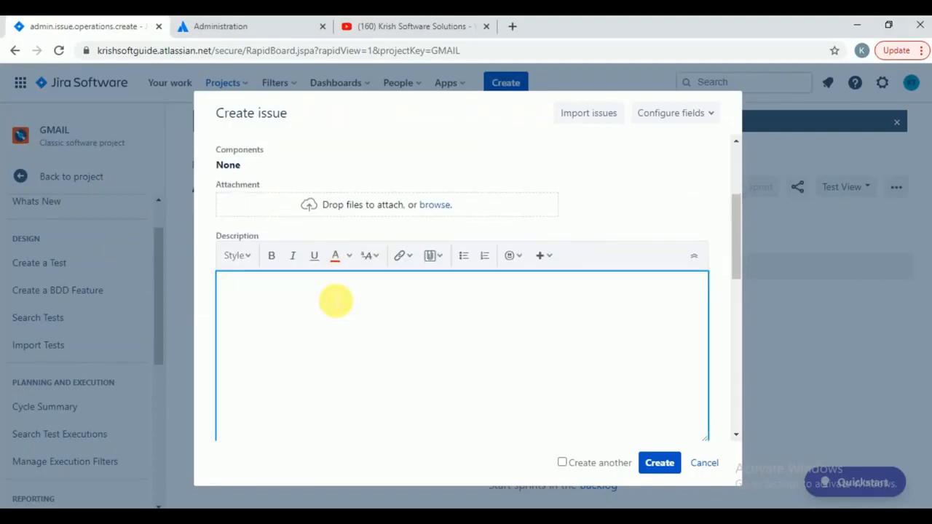
key("ctrl+v")
scroll(335, 300, "down", 4)
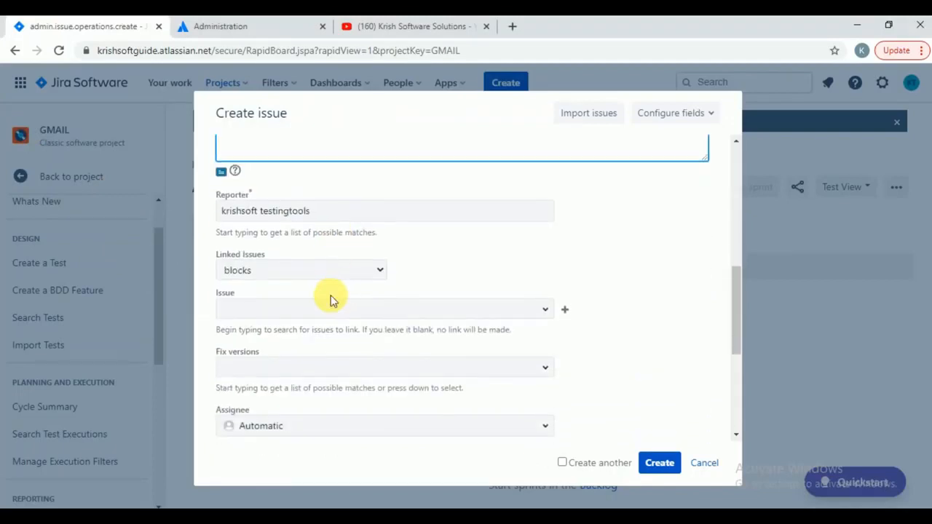
scroll(330, 300, "down", 5)
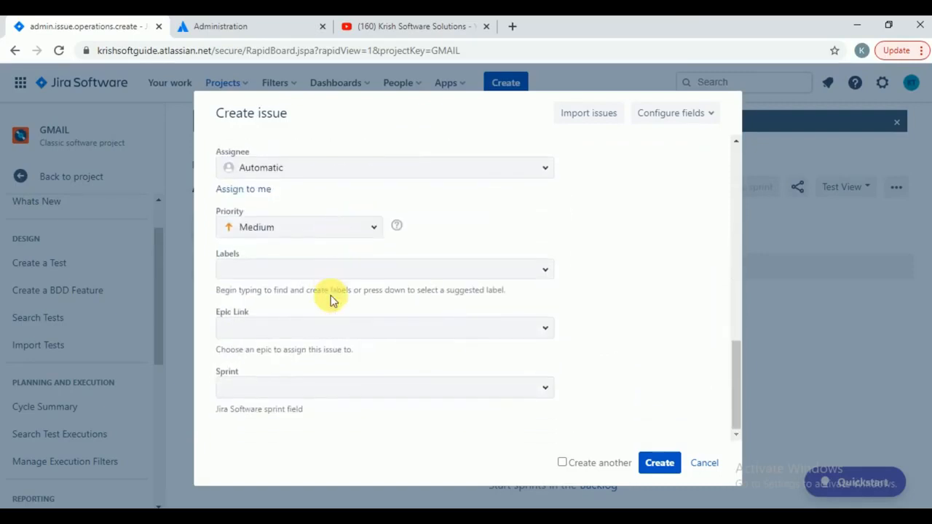
left_click(549, 330)
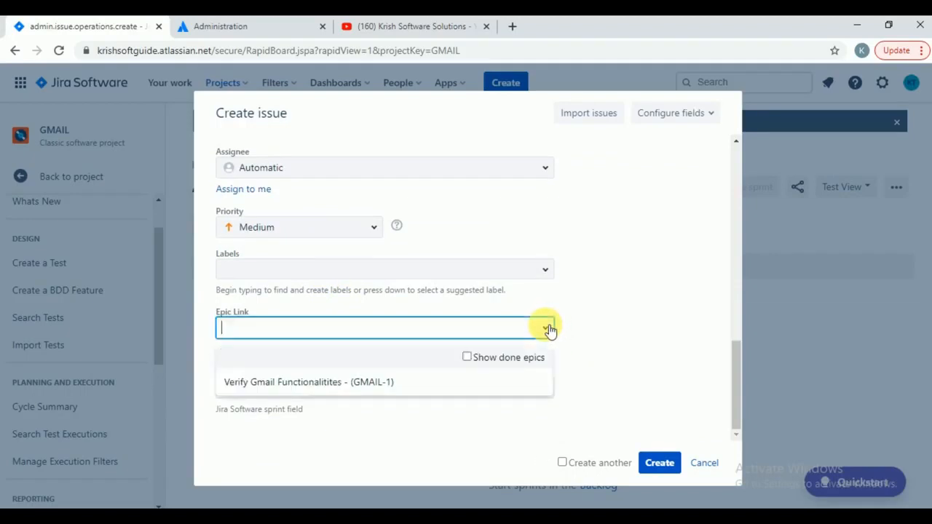
left_click(340, 389)
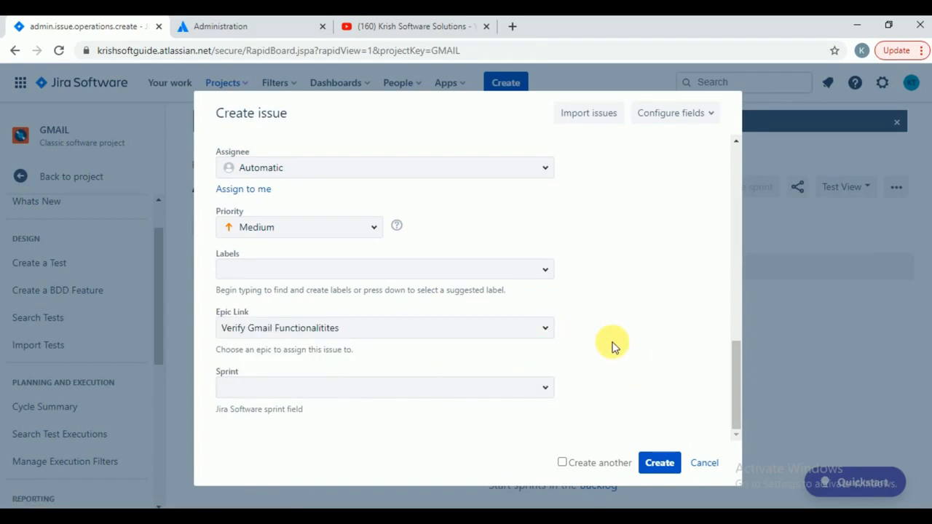
- Review the filled-in fields of the login test and create the issue
scroll(611, 346, "up", 5)
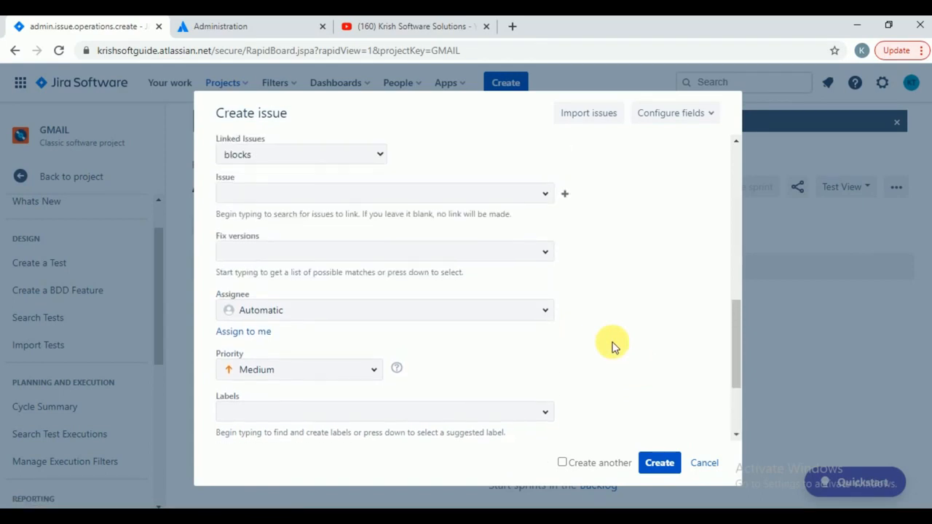
scroll(608, 387, "up", 8)
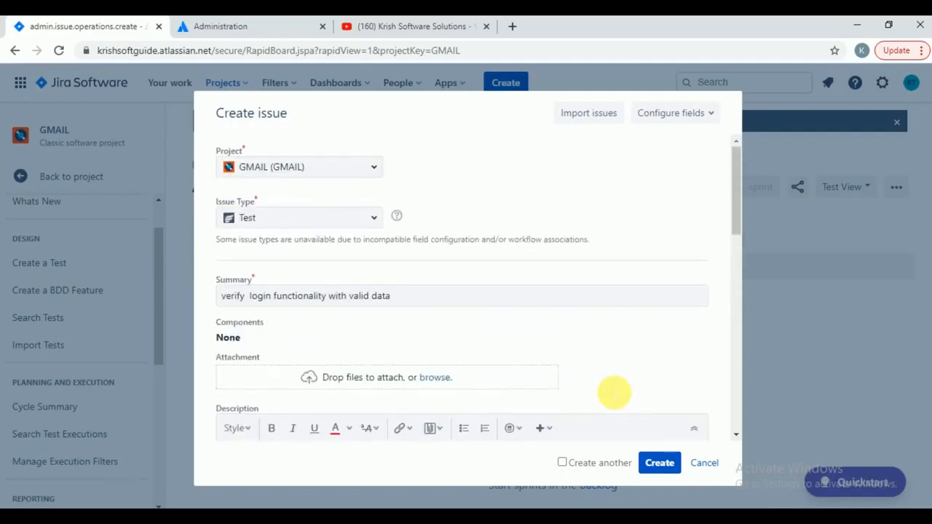
scroll(608, 387, "down", 10)
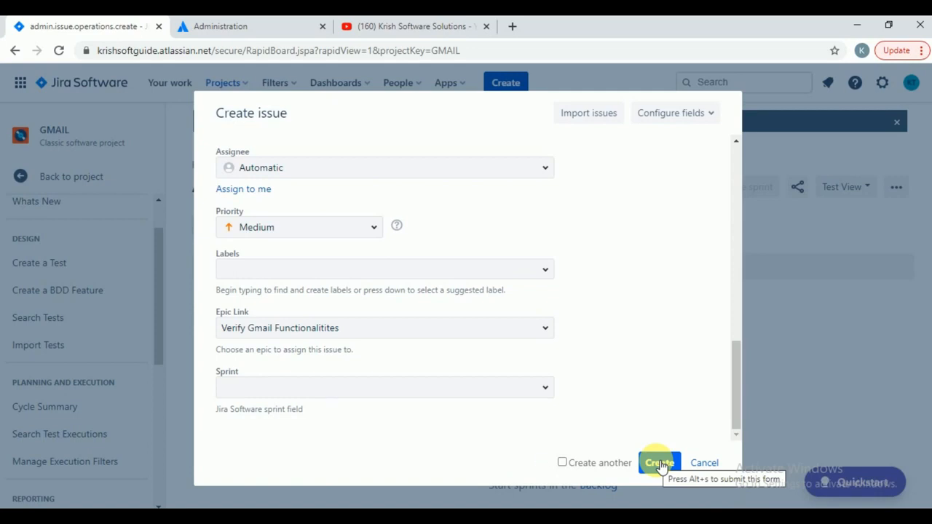
scroll(584, 194, "up", 10)
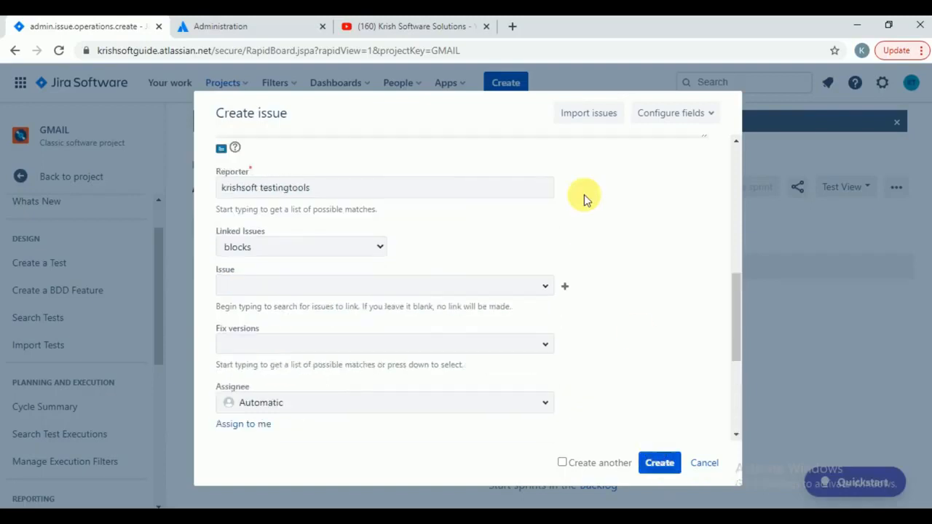
scroll(584, 194, "down", 10)
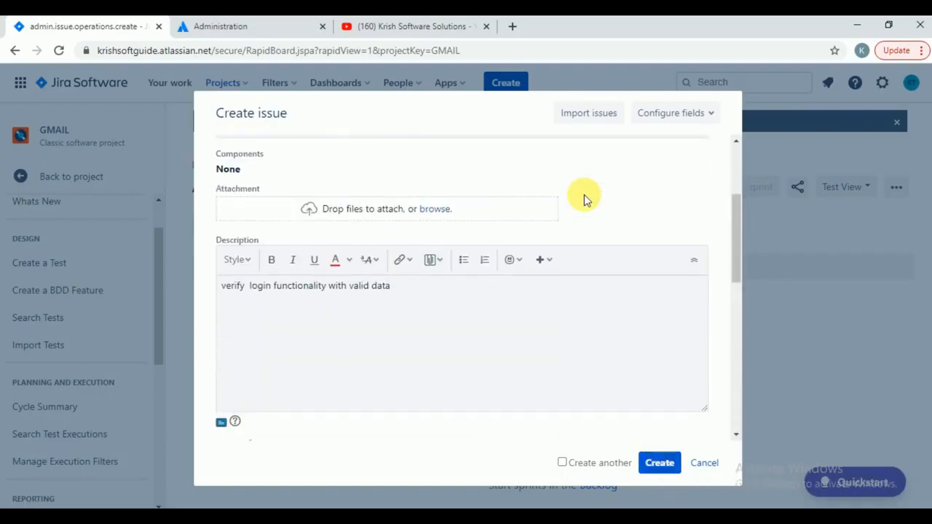
scroll(583, 194, "up", 3)
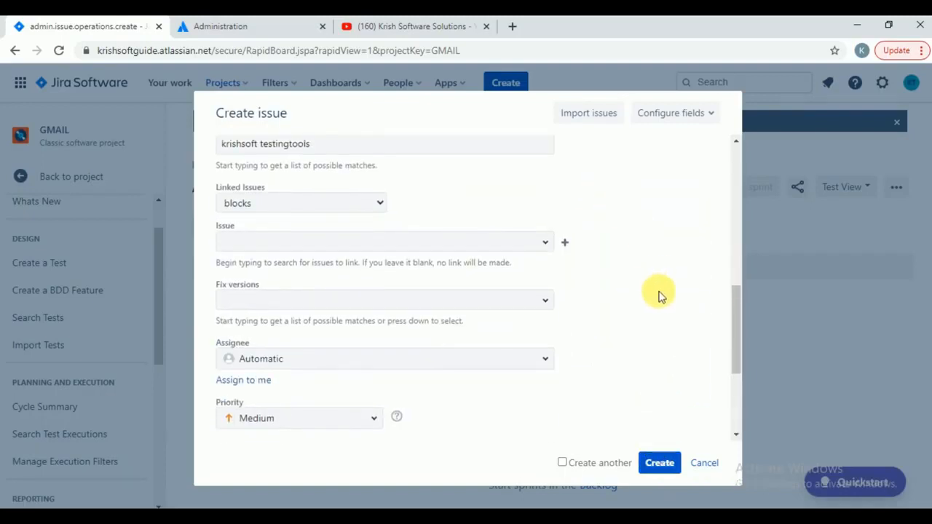
left_click(660, 463)
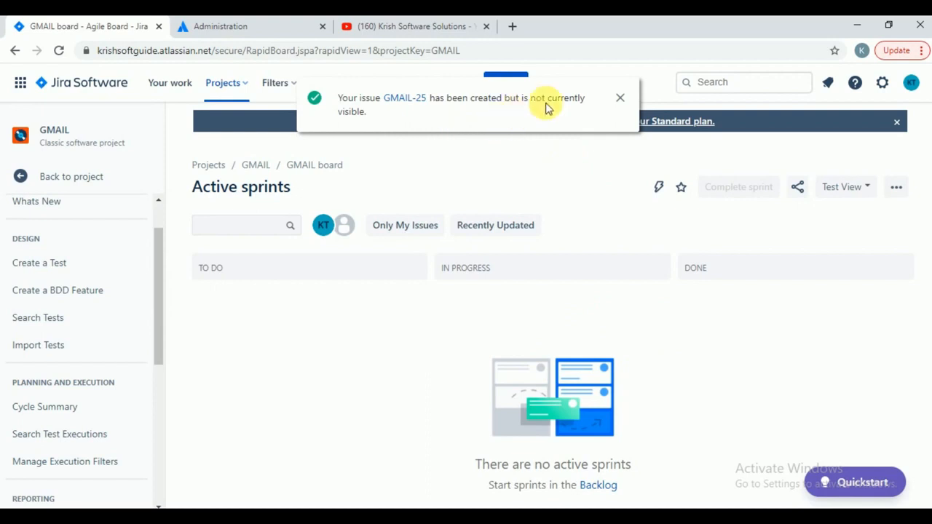
- Open the newly created login test issue and display its Test Details section with the test step table
left_click(401, 100)
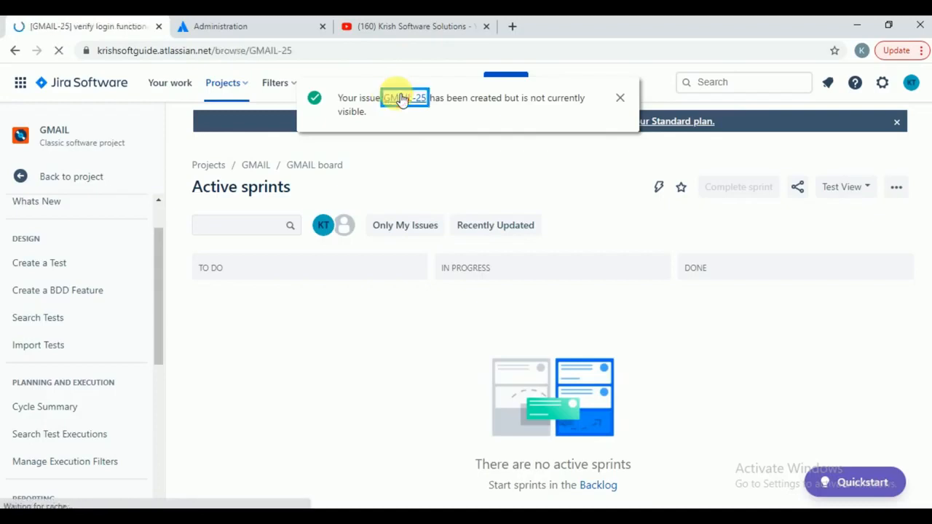
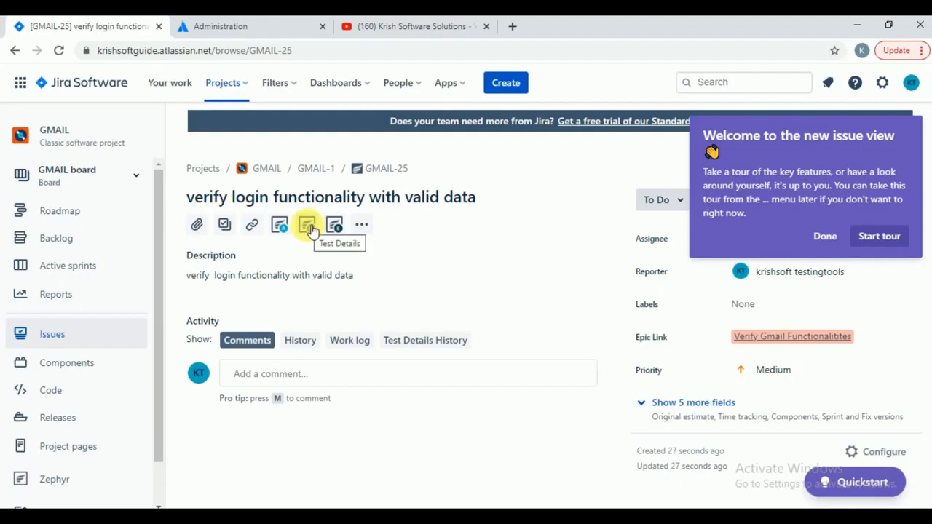
left_click(310, 229)
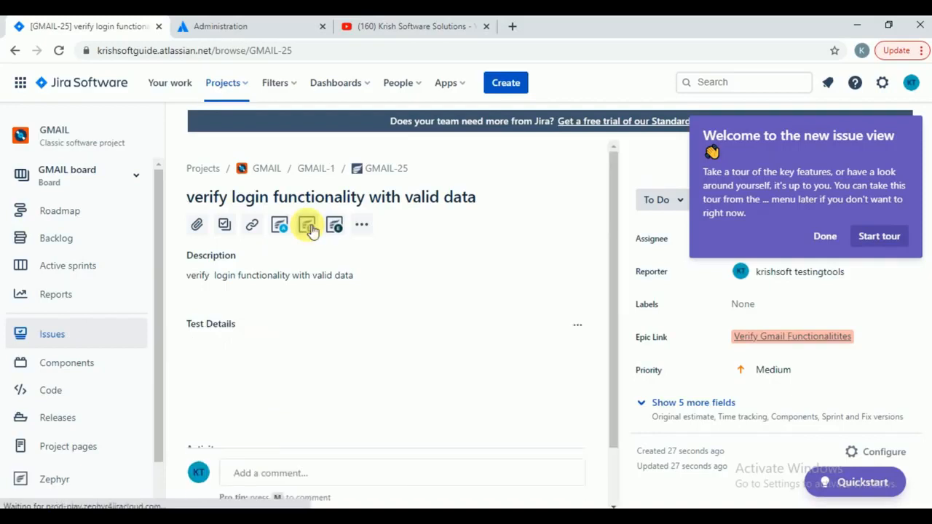
right_click(471, 407)
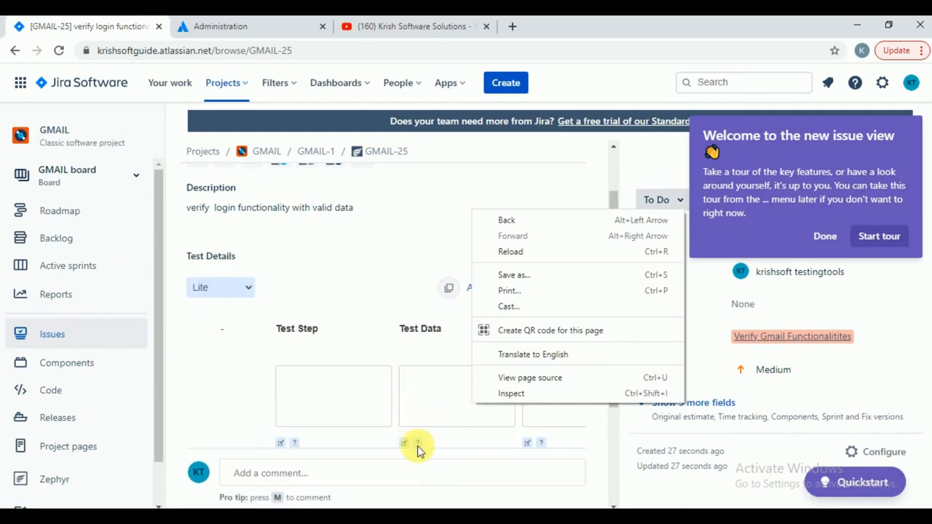
left_click(218, 366)
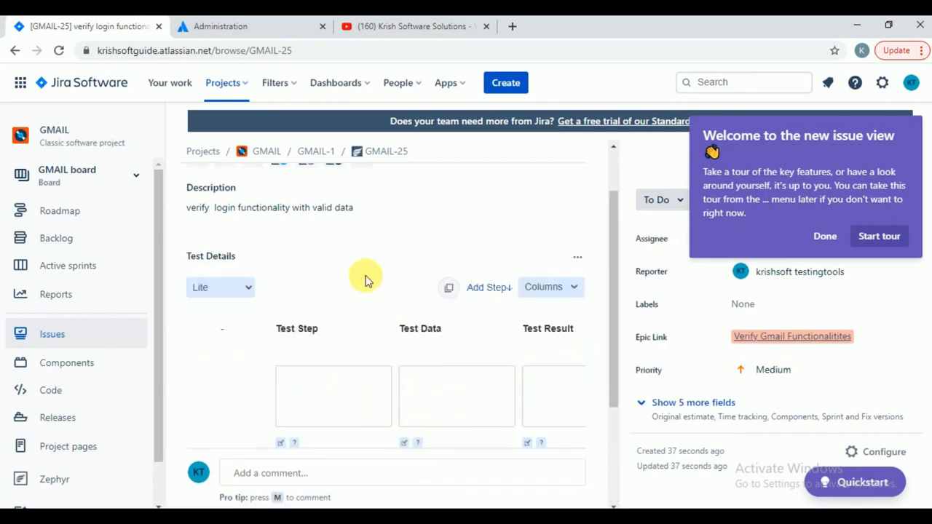
scroll(367, 277, "up", 2)
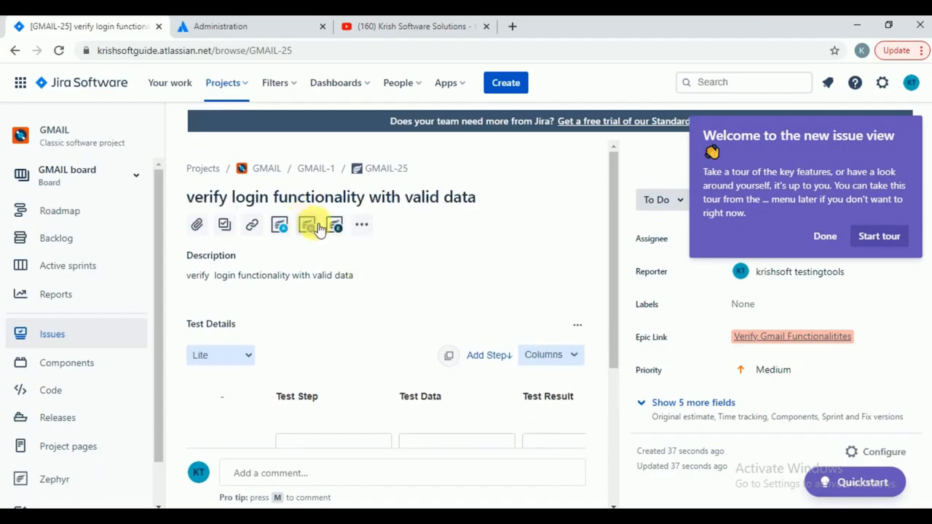
scroll(351, 360, "down", 3)
scroll(351, 360, "up", 1)
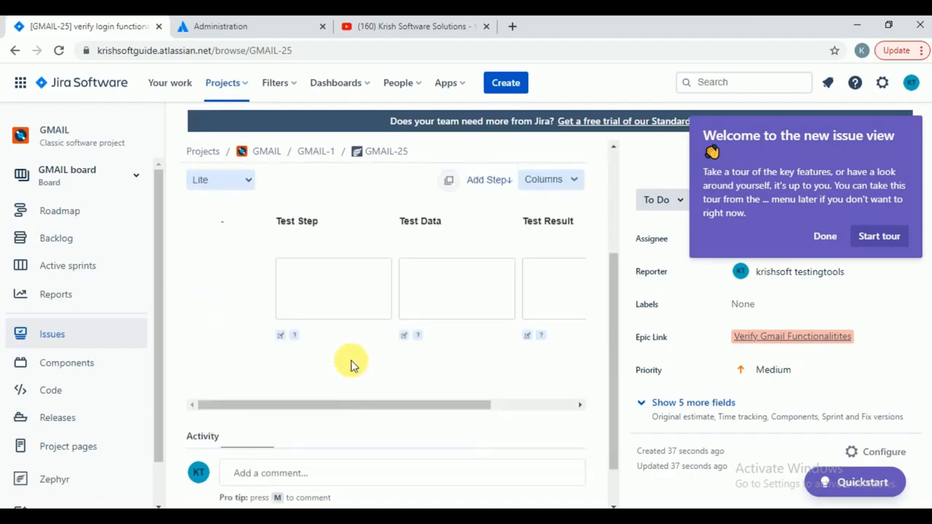
scroll(351, 365, "up", 1)
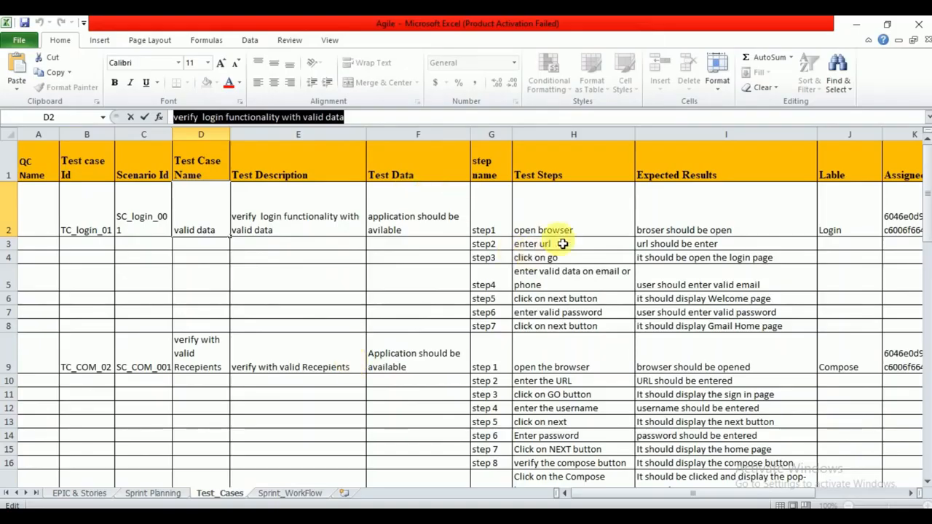
- Copy the first test step, "open browser", from Excel's Test_Cases sheet into the Test Step field of the Jira login test
left_click(581, 230)
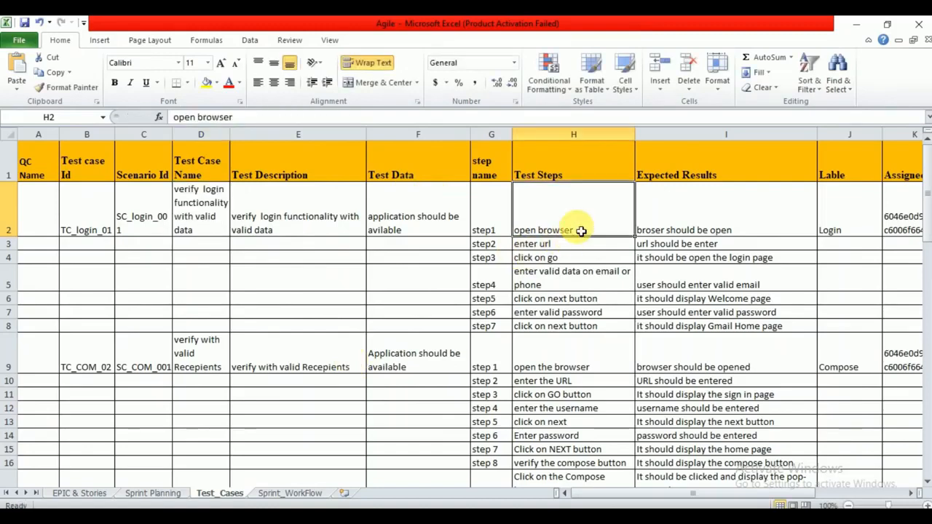
type("c")
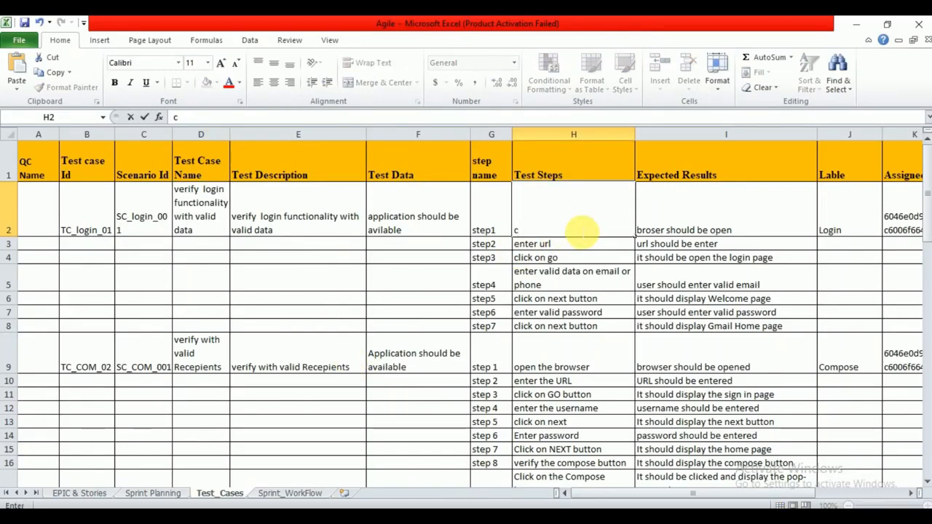
key("ctrl+z")
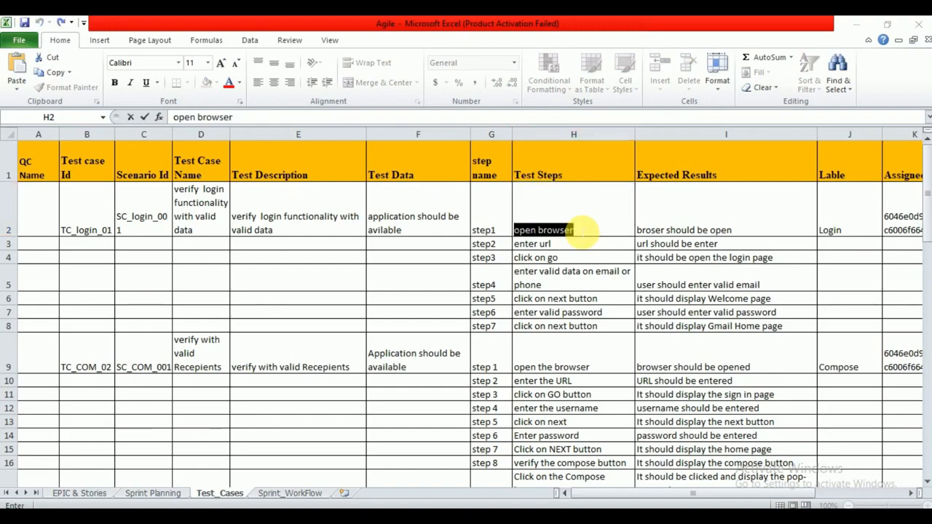
key("alt+Tab")
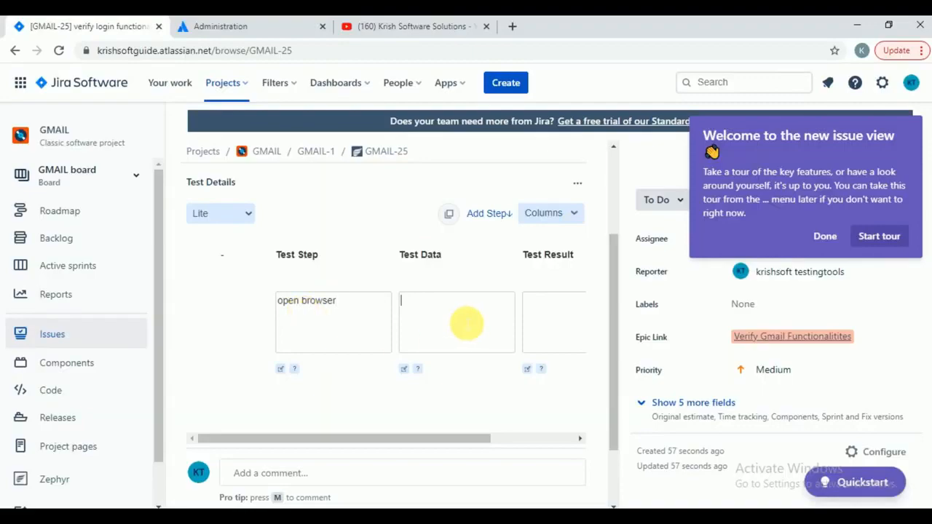
- Copy the login test case's test data, "application should be avilable", from Excel into the first step's Test Data field in Jira
key("alt+Tab")
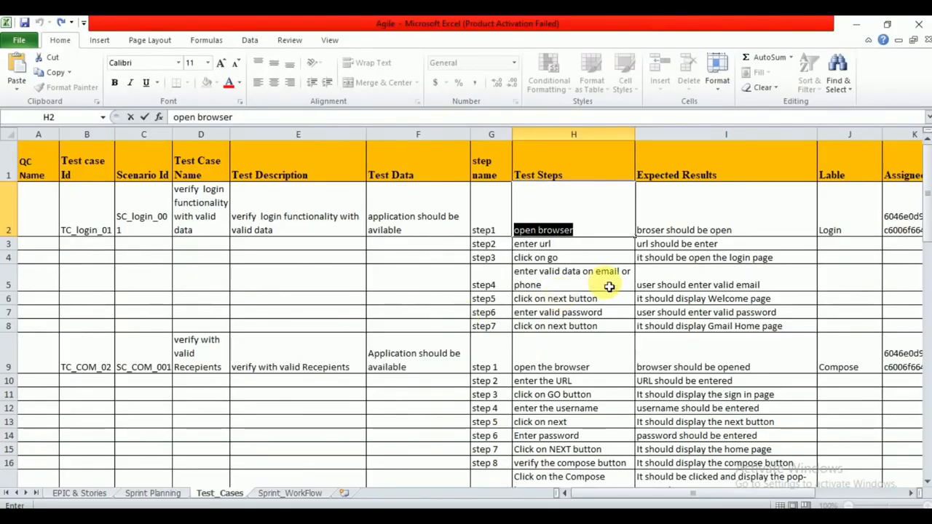
left_click(427, 224)
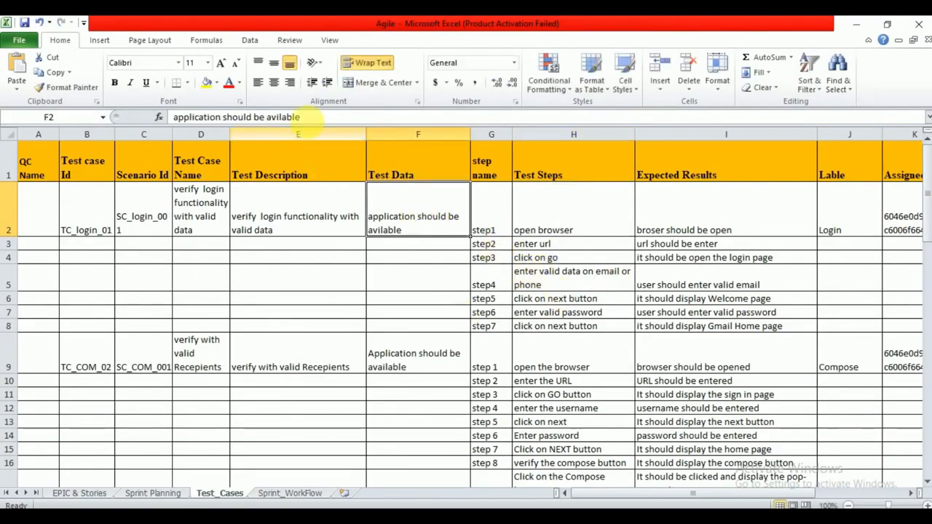
left_click_drag(300, 116, 96, 109)
key("ctrl+c")
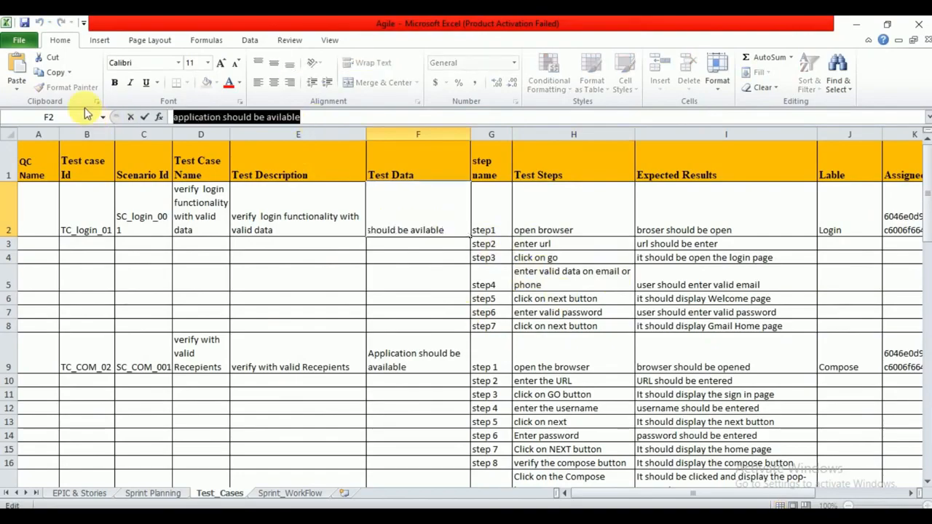
key("Escape")
key("alt+Tab")
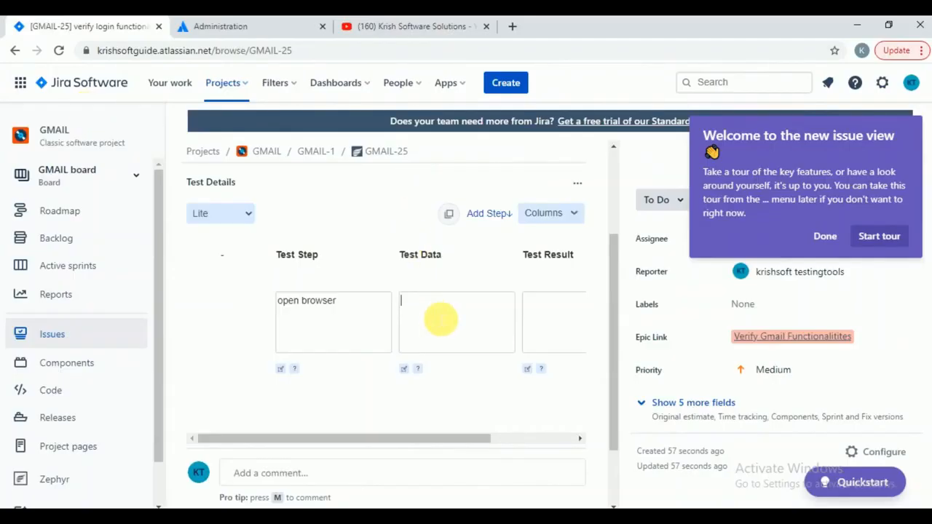
key("ctrl+v")
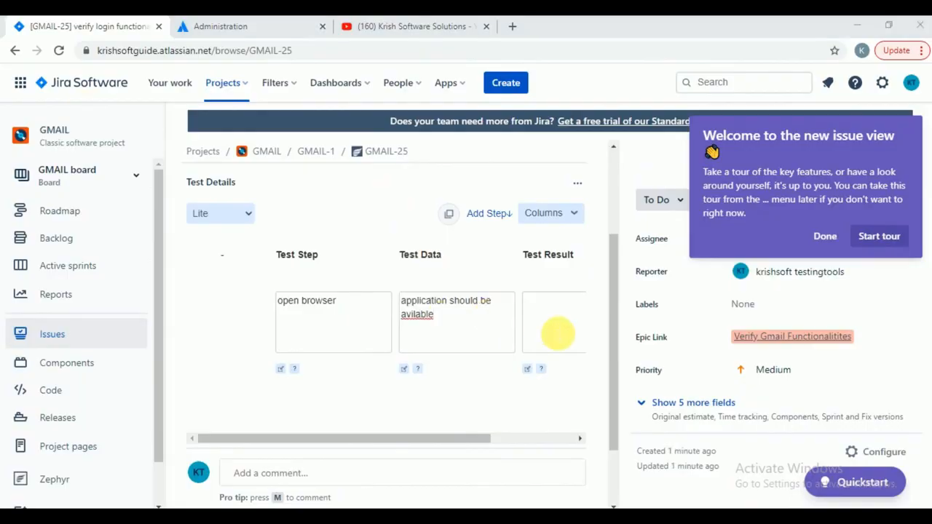
- Copy step1's expected result, "broser should be open", from Excel into the first step's Test Result field in Jira
key("alt+Tab")
left_click(697, 233)
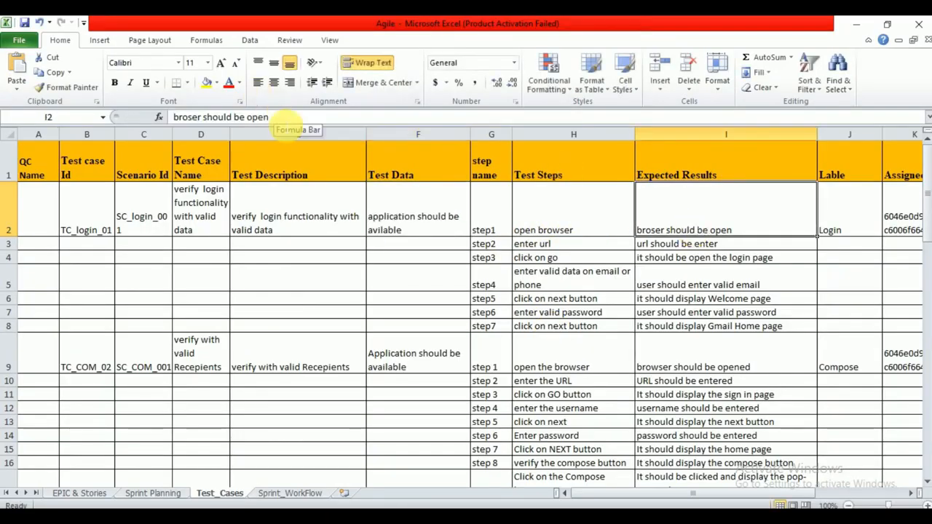
key("ctrl+c")
key("alt+Tab")
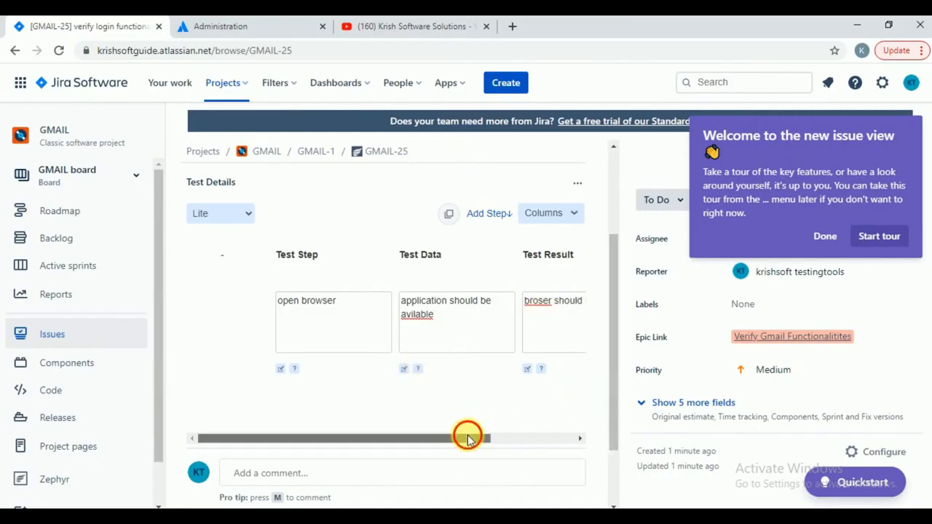
- Save the filled-in "open browser" test step with its test data and test result in the Test Details table
left_click_drag(469, 437, 561, 441)
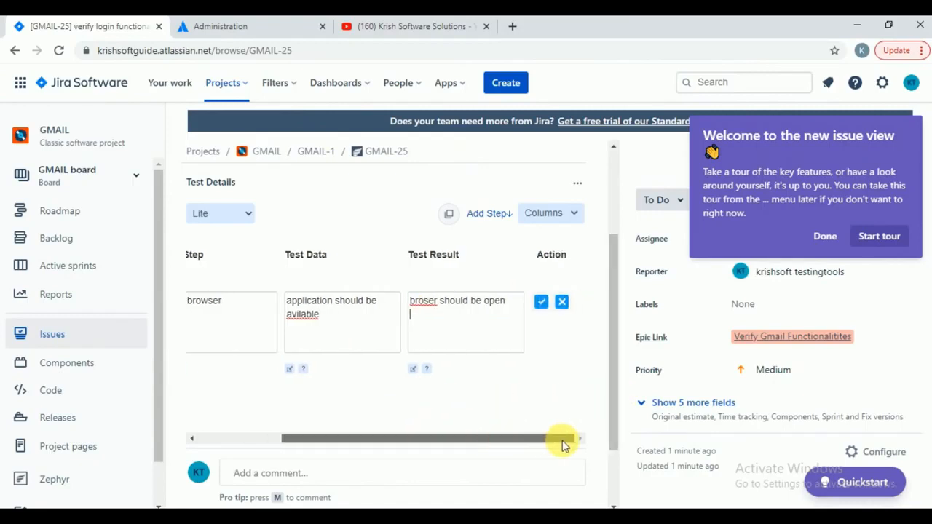
left_click(541, 303)
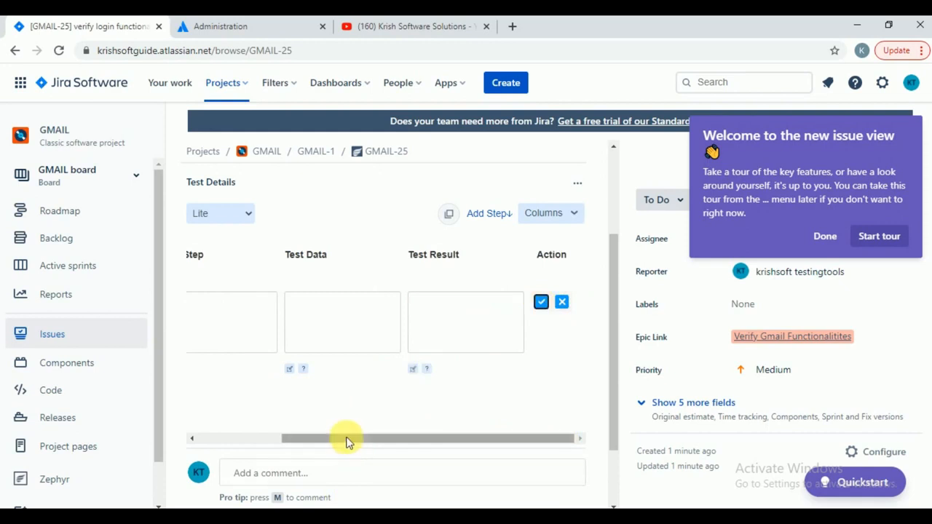
- Copy the step2 text "enter url" from the Excel Test_Cases sheet into the Test Step field of Jira's empty row
left_click_drag(315, 447, 355, 444)
key("alt+Tab")
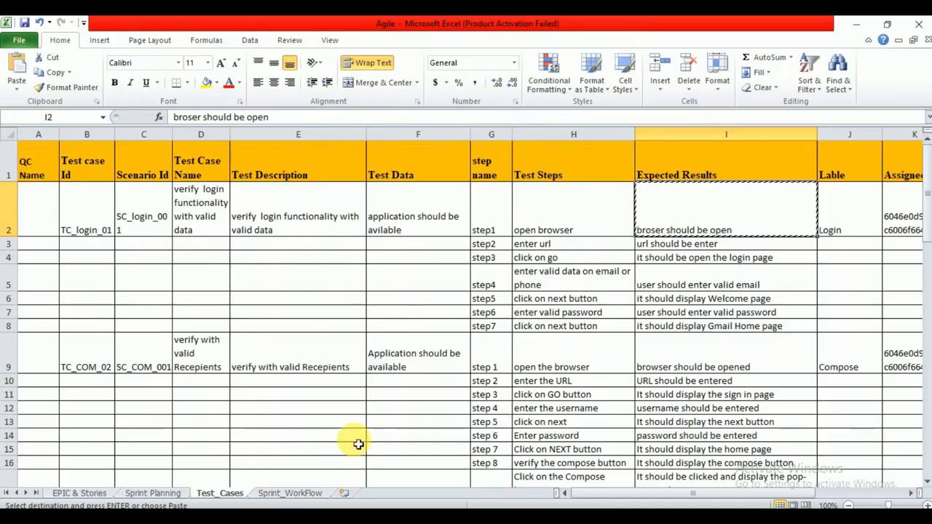
left_click(559, 248)
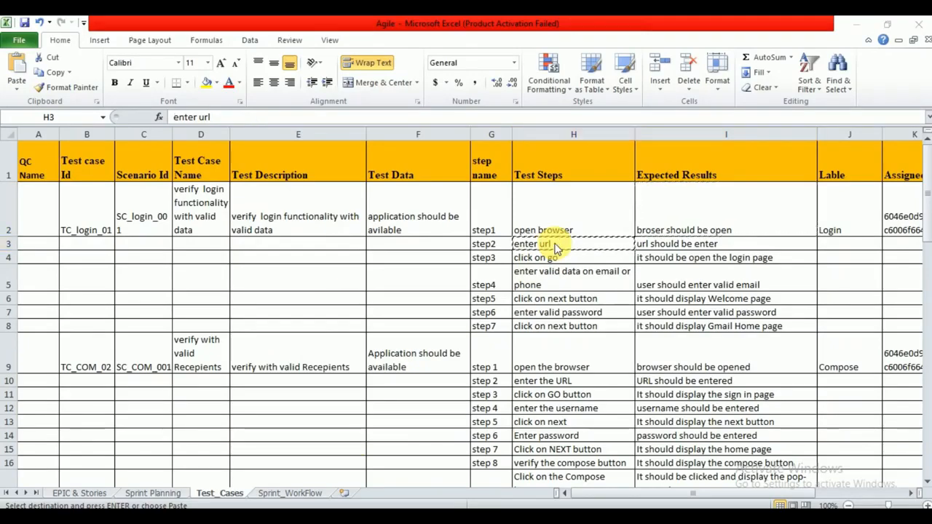
key("alt+Tab")
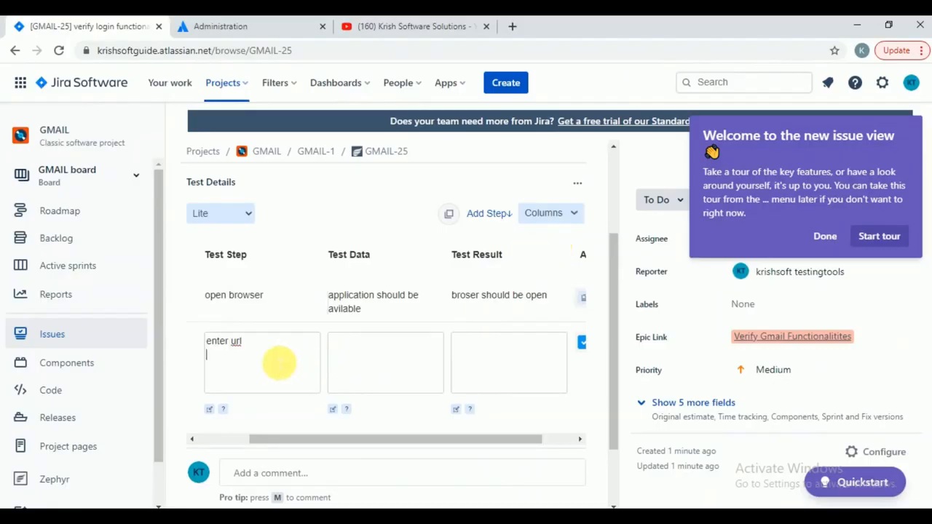
- Copy the step2 expected result "url should be enter" from Excel into Jira's Test Result field and save the test step
key("alt+Tab")
left_click(679, 248)
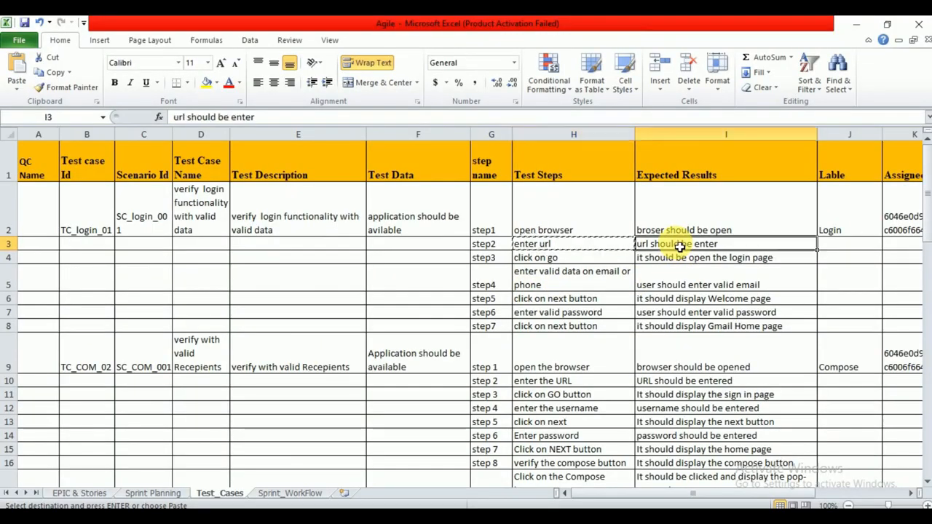
key("ctrl+c")
key("alt+Tab")
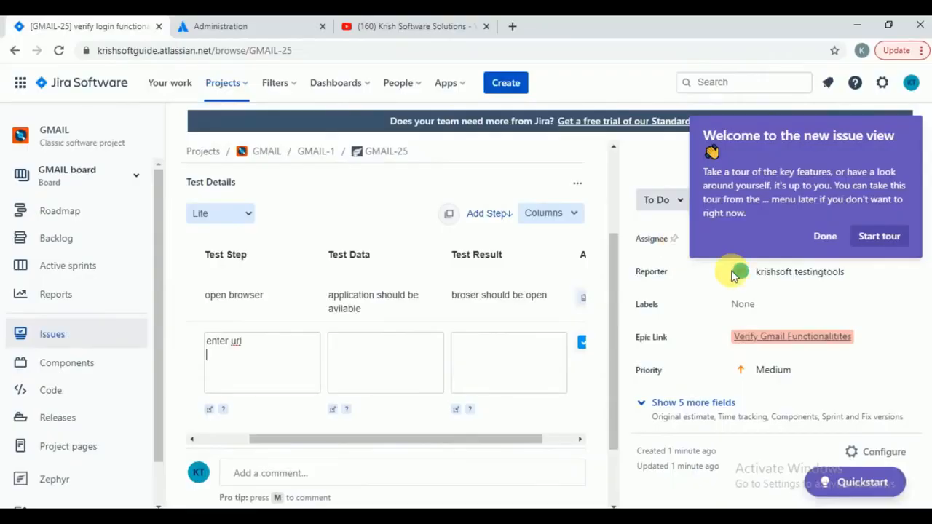
key("ctrl+v")
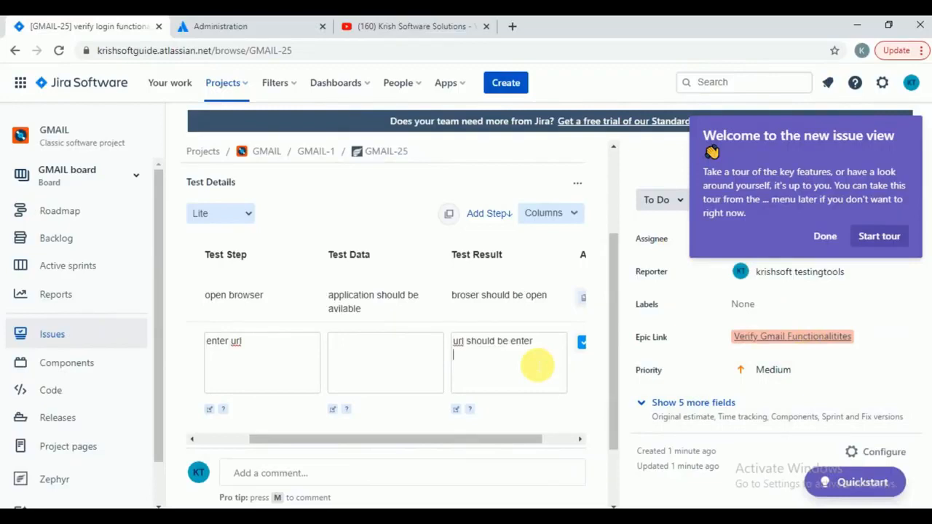
left_click(586, 344)
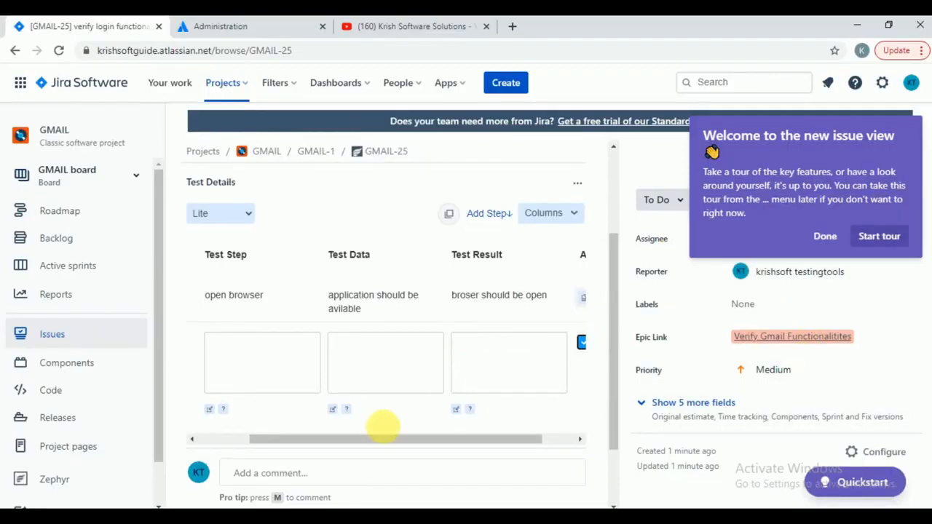
- Copy the step3 text "click on go" from the Excel sheet into the Test Step field of the new row in Jira
key("alt+Tab")
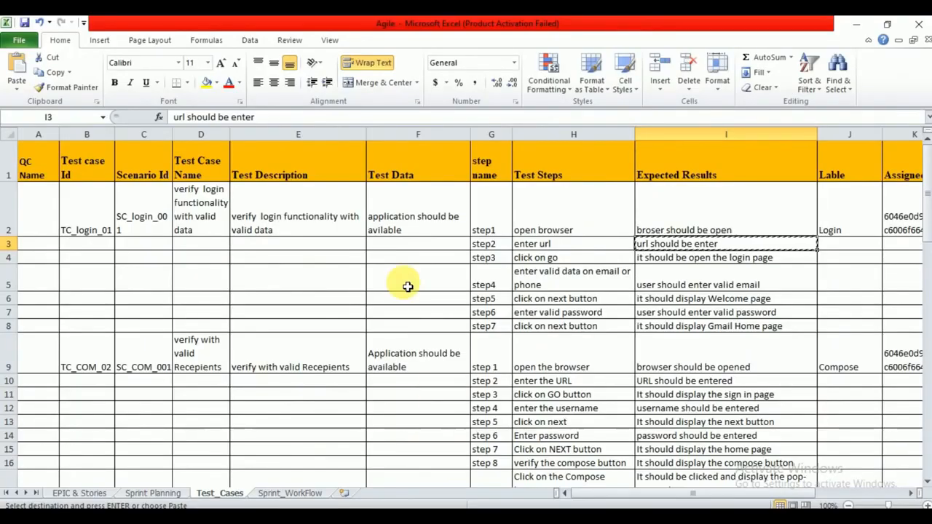
left_click(550, 260)
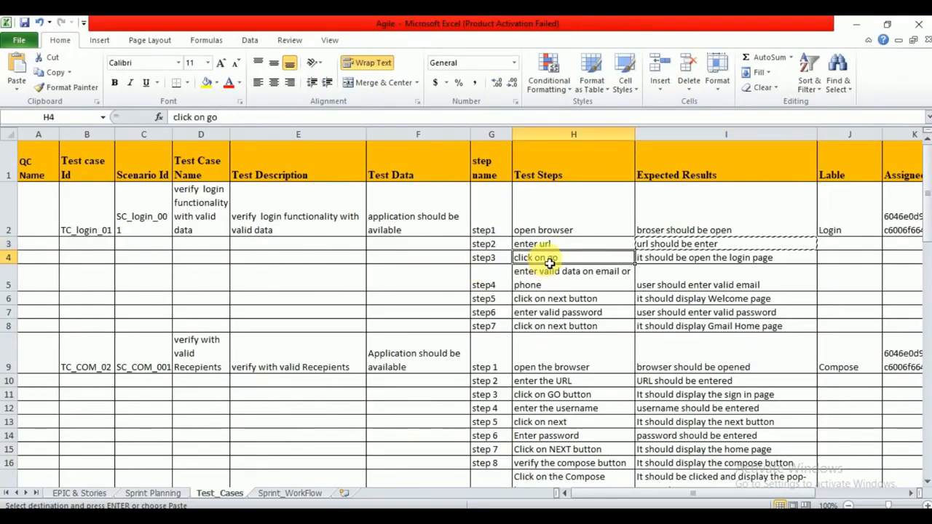
key("ctrl+c")
key("alt+Tab")
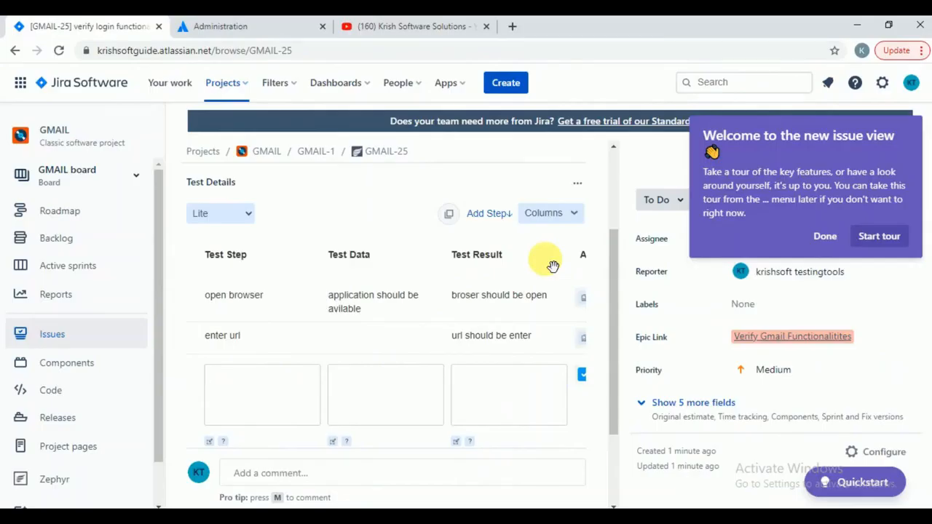
- Copy the step3 expected result "it should be open the login page" from Excel into Jira's Test Result field and save the test step
key("alt+Tab")
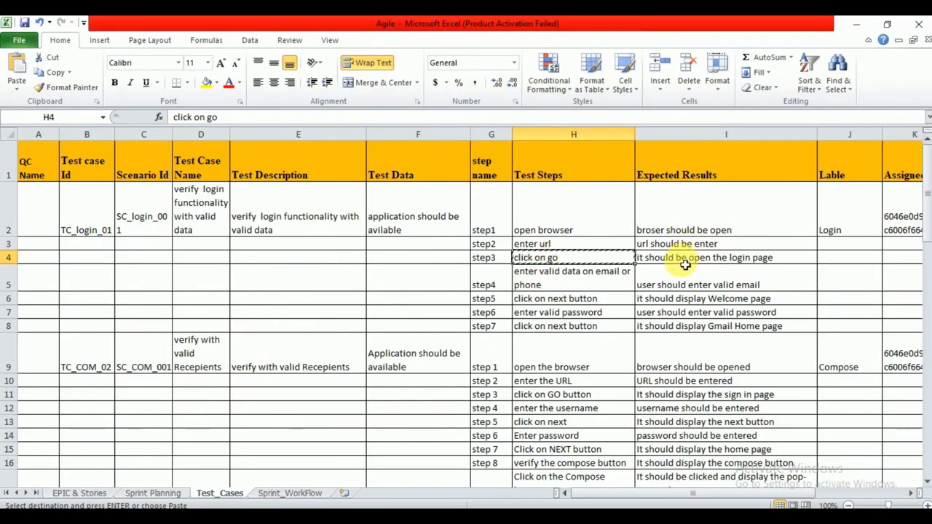
left_click(684, 259)
key("ctrl+c")
key("ctrl+c")
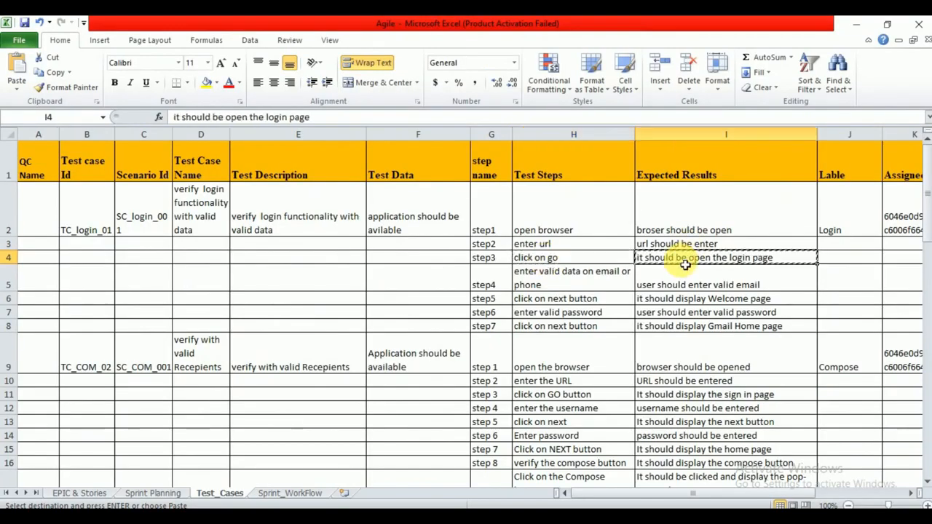
key("alt+Tab")
left_click(520, 398)
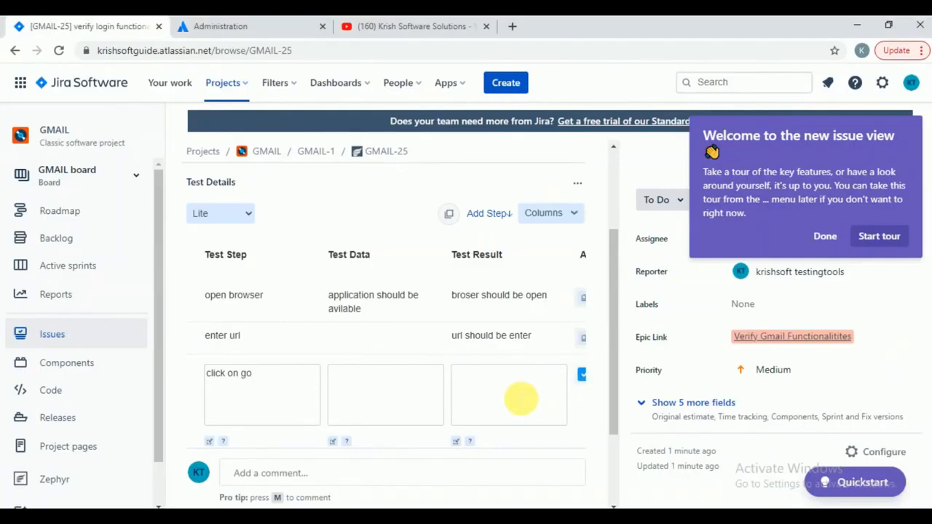
key("ctrl+v")
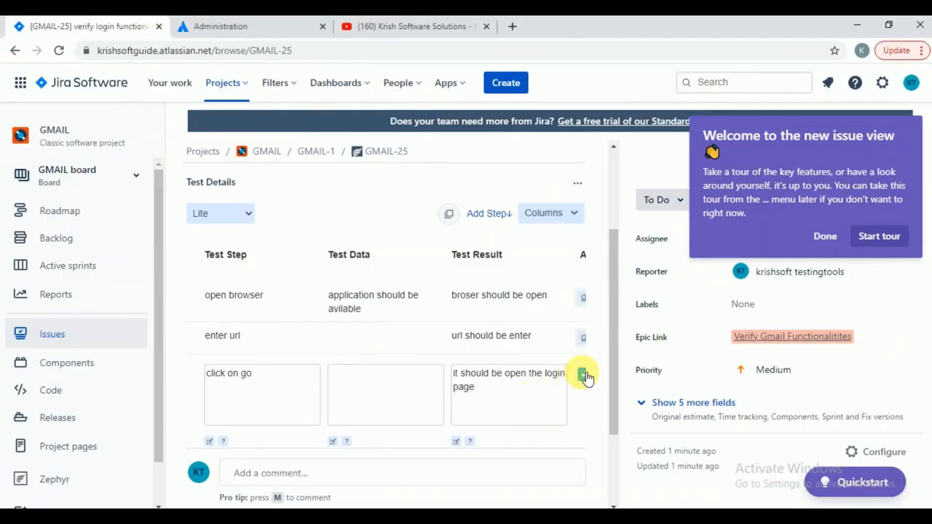
left_click(583, 375)
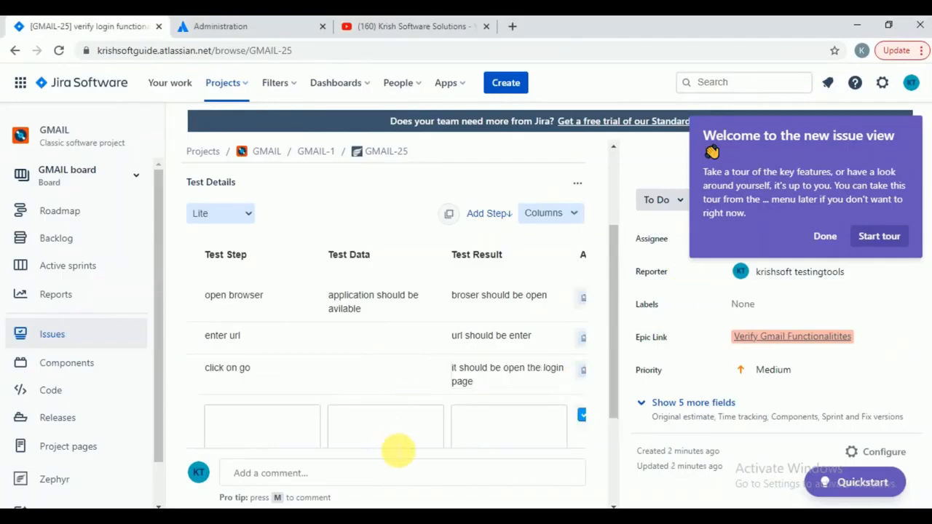
- Copy the step4 text "enter valid data on email or phone" from Excel into the new row's Test Step field in Jira
key("alt+Tab")
left_click(559, 282)
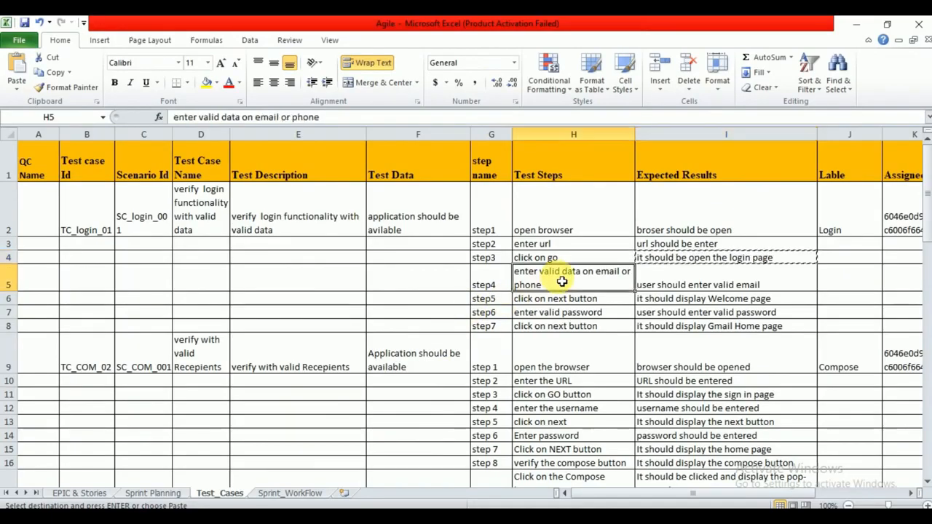
key("ctrl+c")
key("alt+Tab")
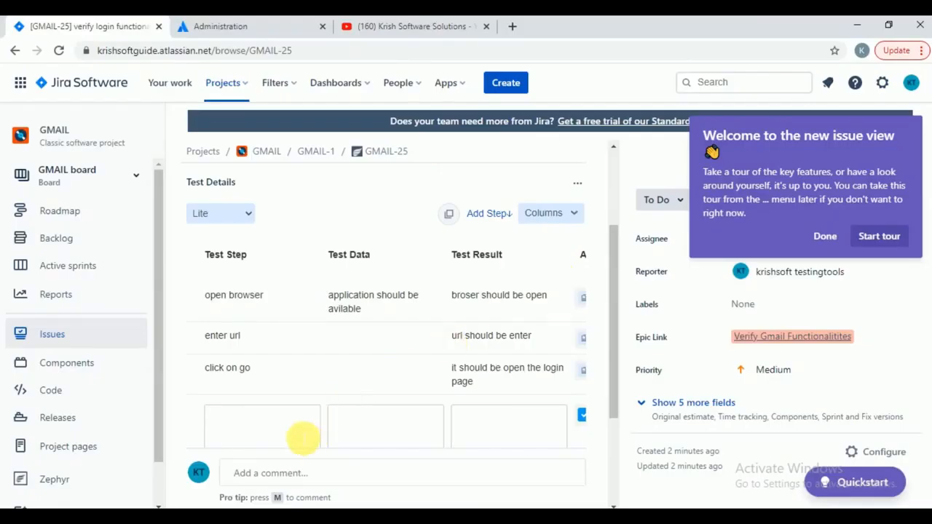
left_click(270, 436)
key("ctrl+v")
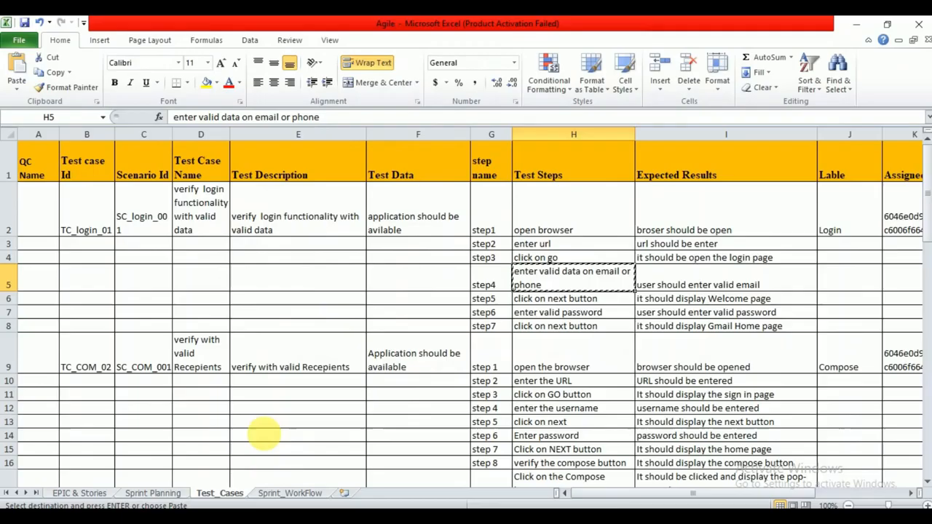
- Copy the step4 expected result "user should enter valid email" from Excel into Jira's Test Result field and save the test step
key("alt+Tab")
left_click(659, 296)
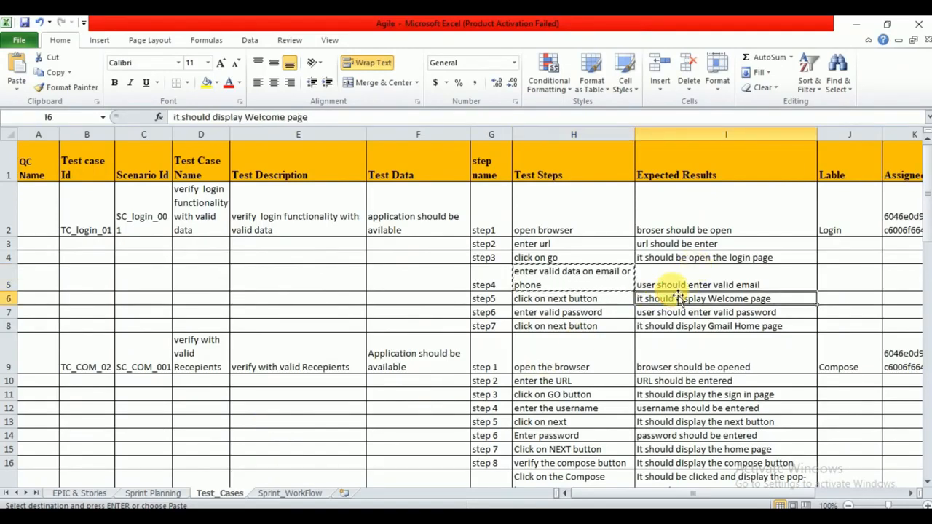
left_click(684, 279)
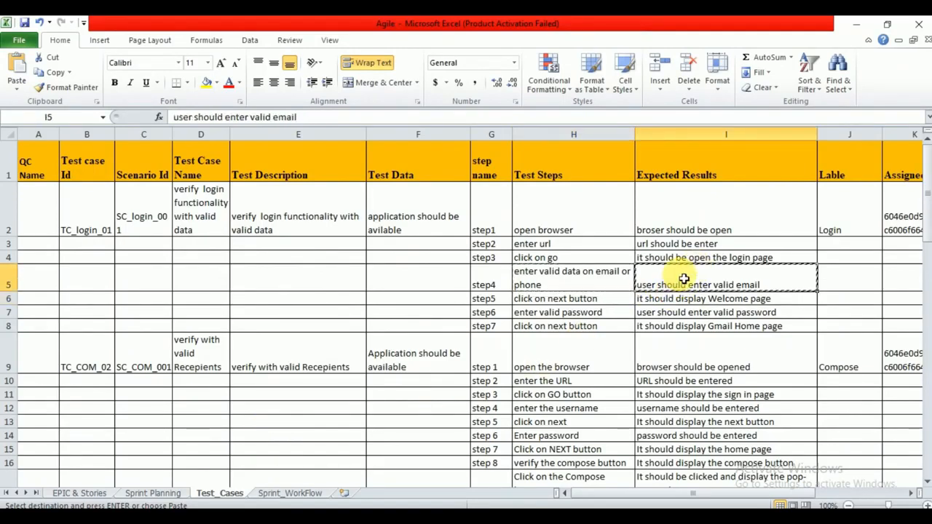
key("ctrl+c")
key("alt+Tab")
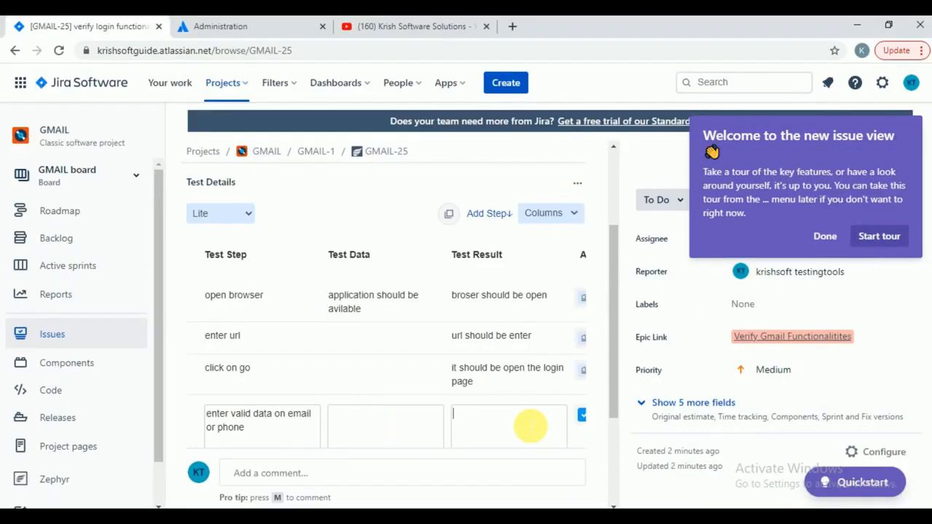
key("ctrl+v")
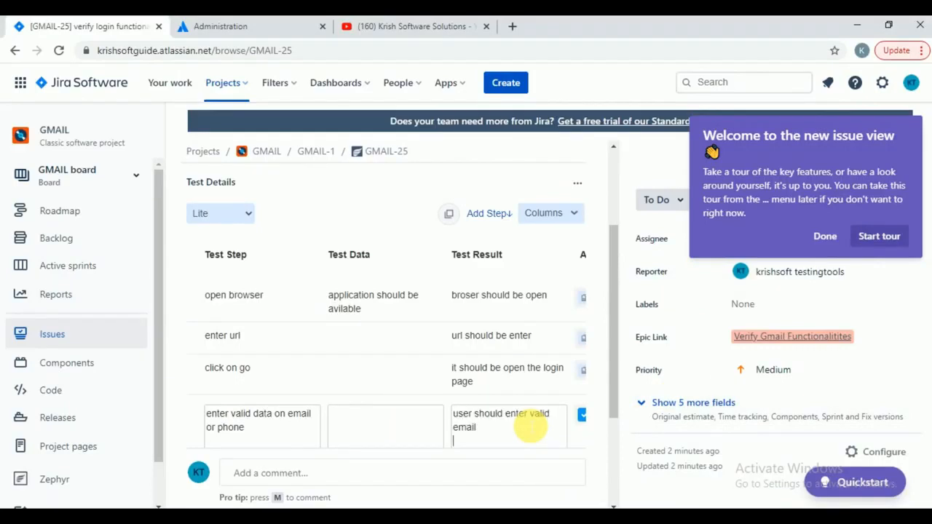
left_click(586, 418)
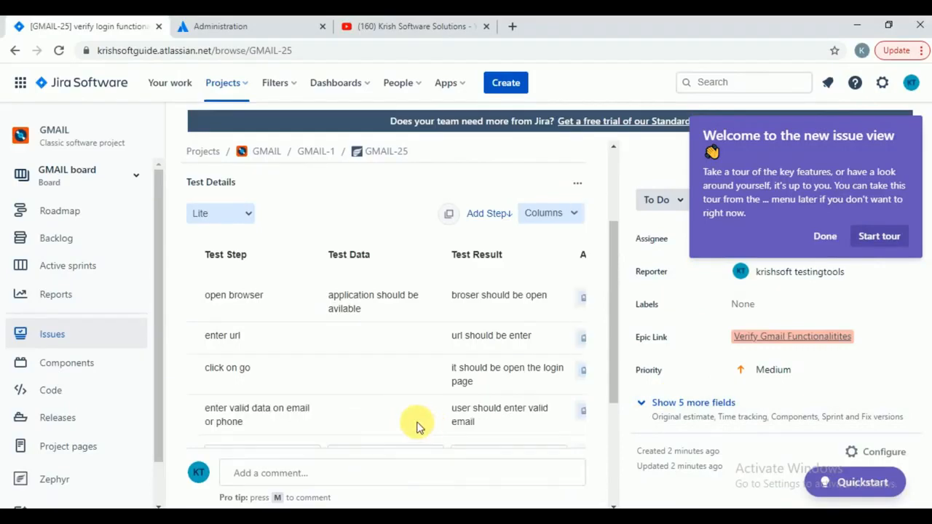
- Copy the step5 text "click on next button" from Excel into the Test Step field of the new row in Jira
key("alt+Tab")
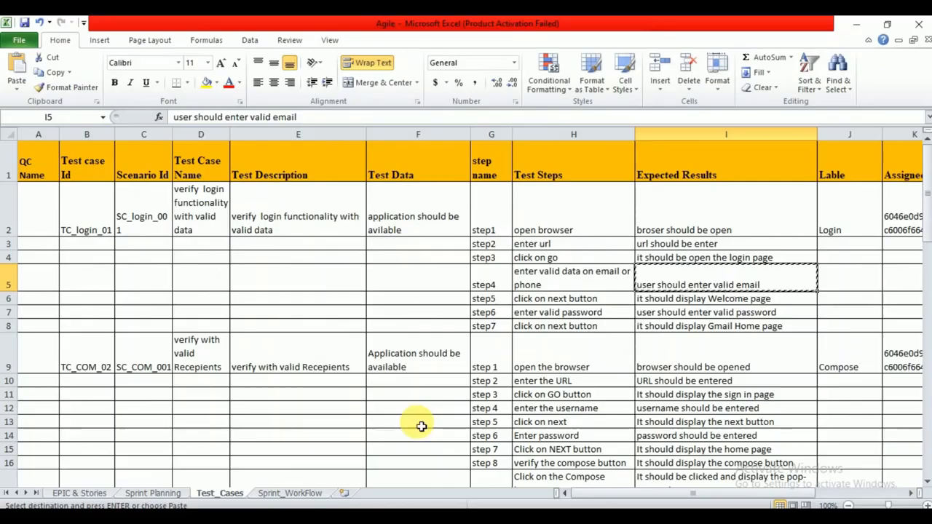
left_click(567, 301)
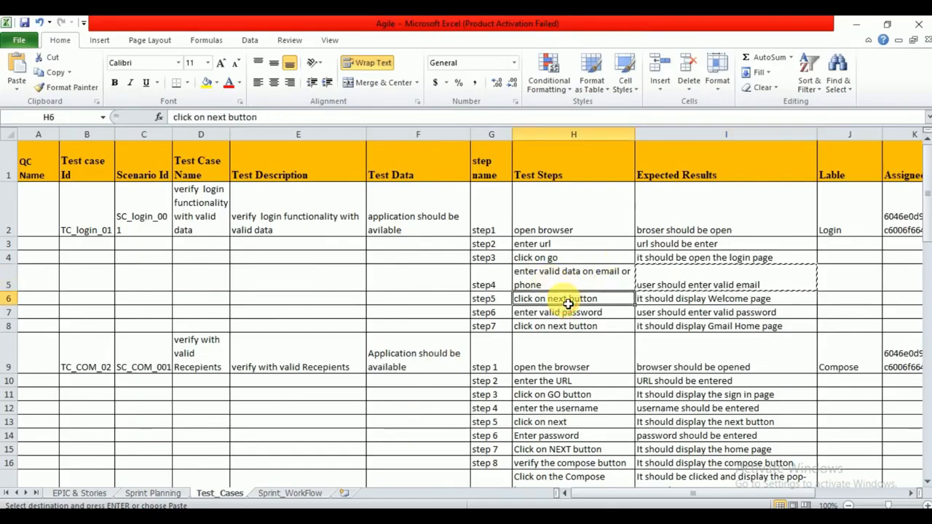
key("alt+Tab")
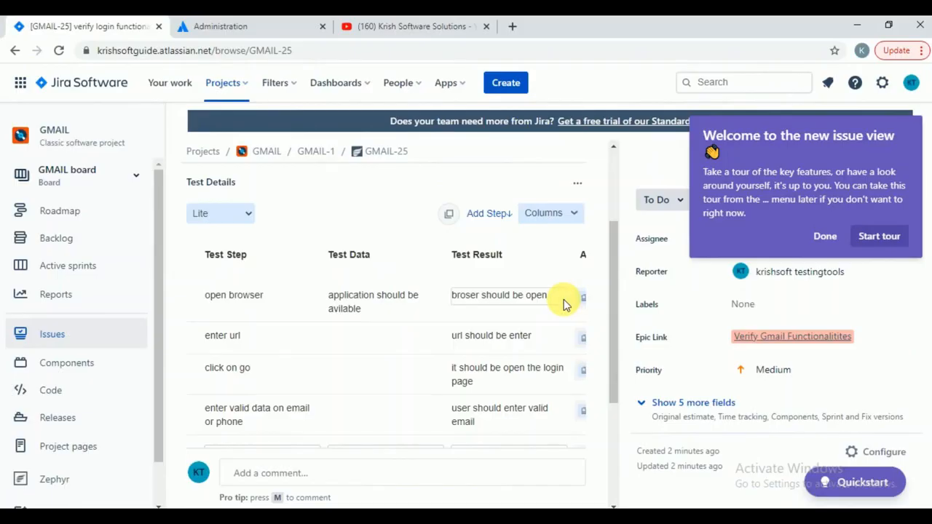
scroll(416, 356, "down", 3)
left_click(280, 362)
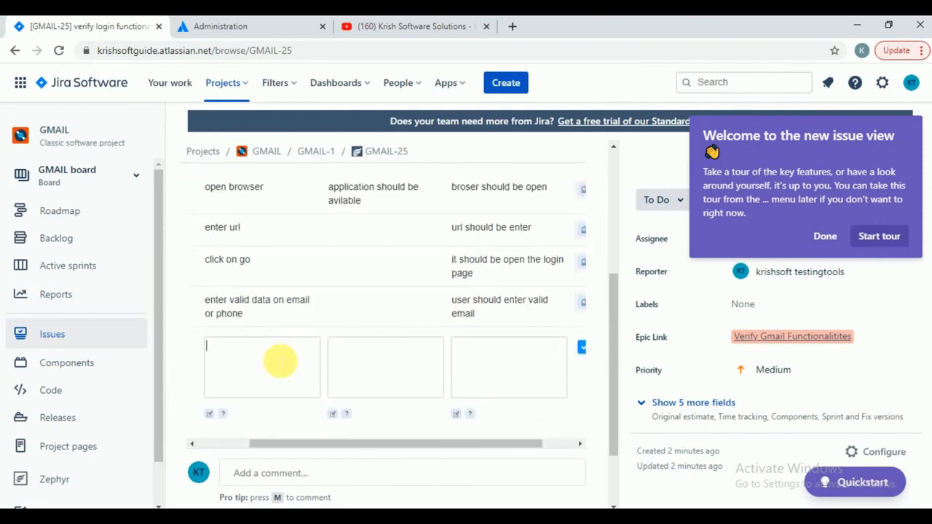
key("ctrl+v")
- Copy the step5 expected result "it should display Welcome page" from Excel into Jira's Test Result field and save the test step
key("alt+Tab")
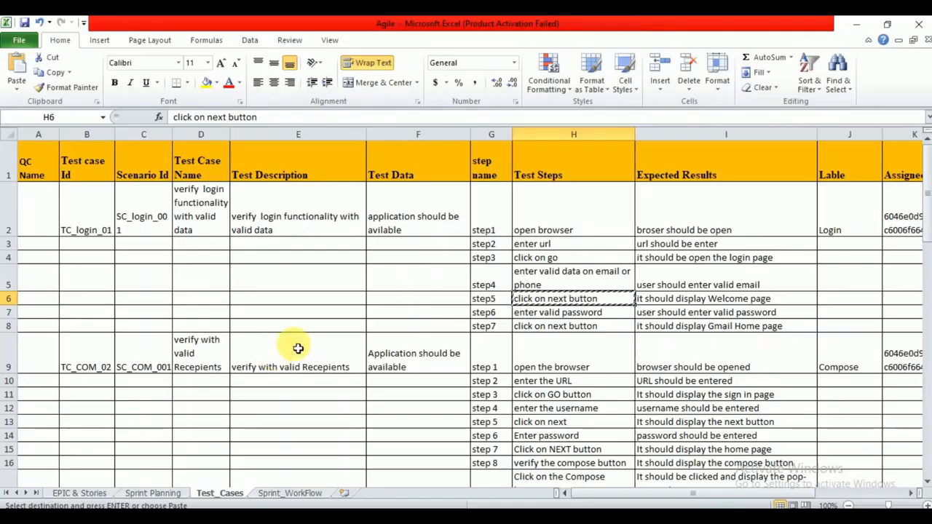
left_click(703, 302)
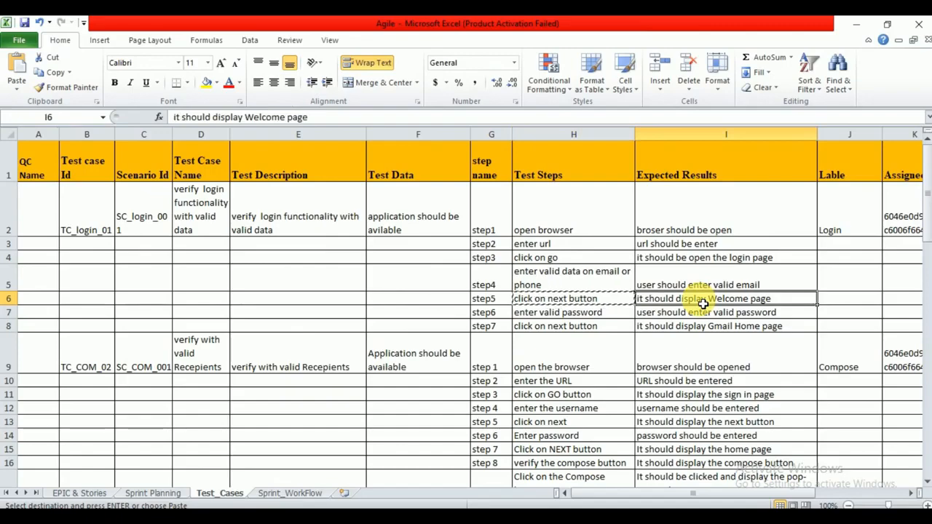
key("ctrl+c")
key("alt+Tab")
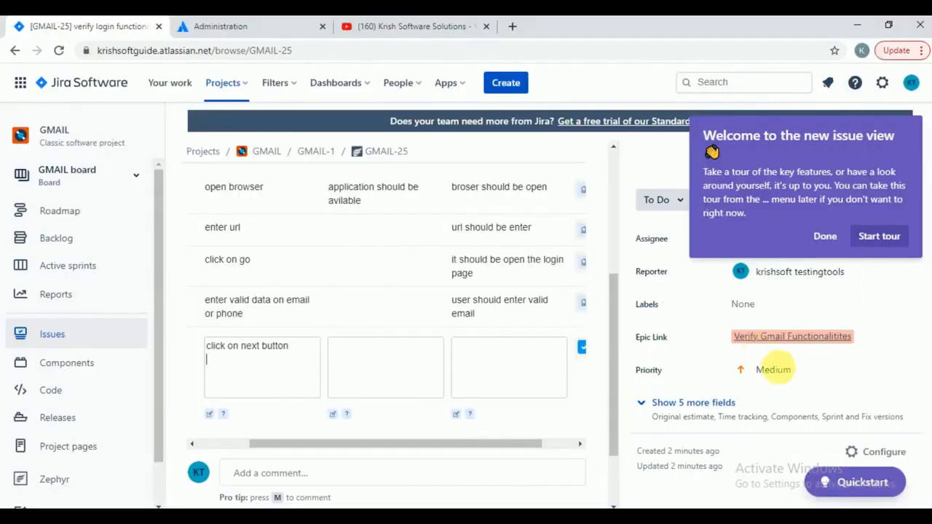
key("ctrl+v")
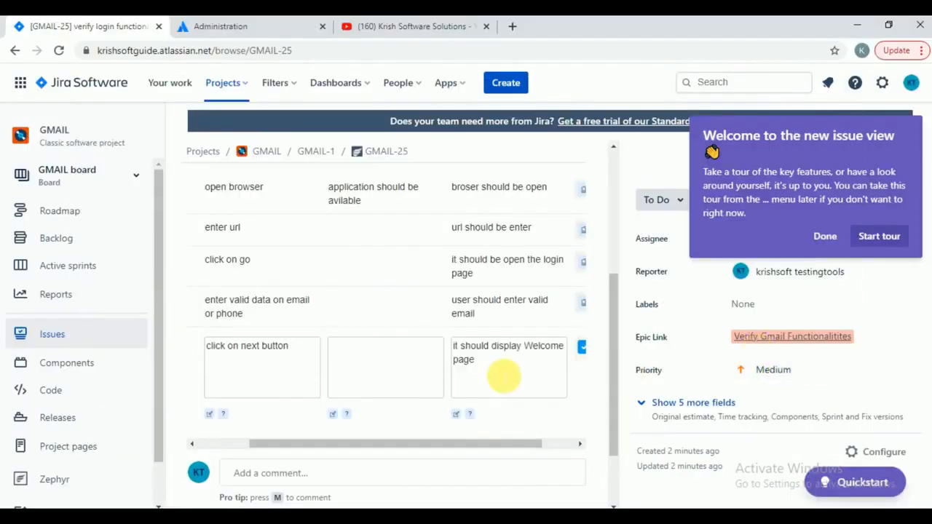
left_click(583, 346)
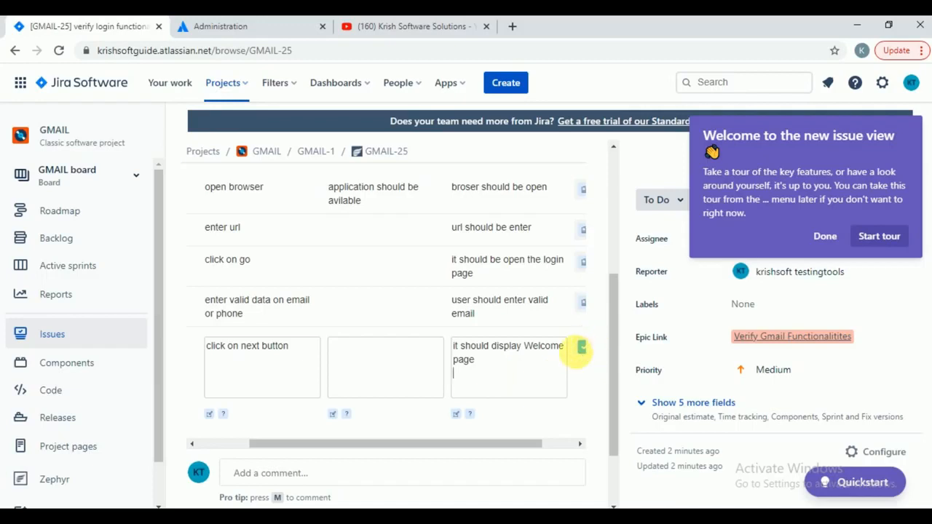
left_click(584, 350)
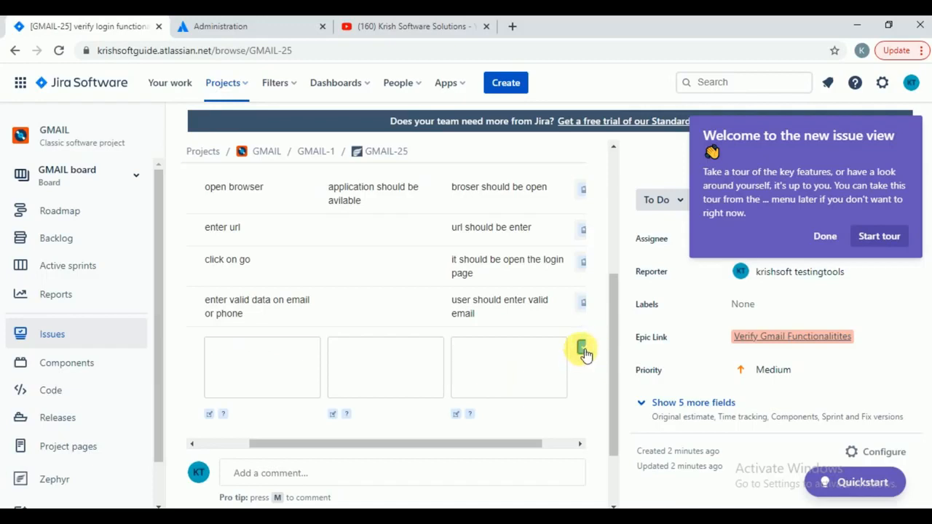
- Copy the step6 text "enter valid password" from Excel into the Test Step field of the new row in Jira
key("alt+Tab")
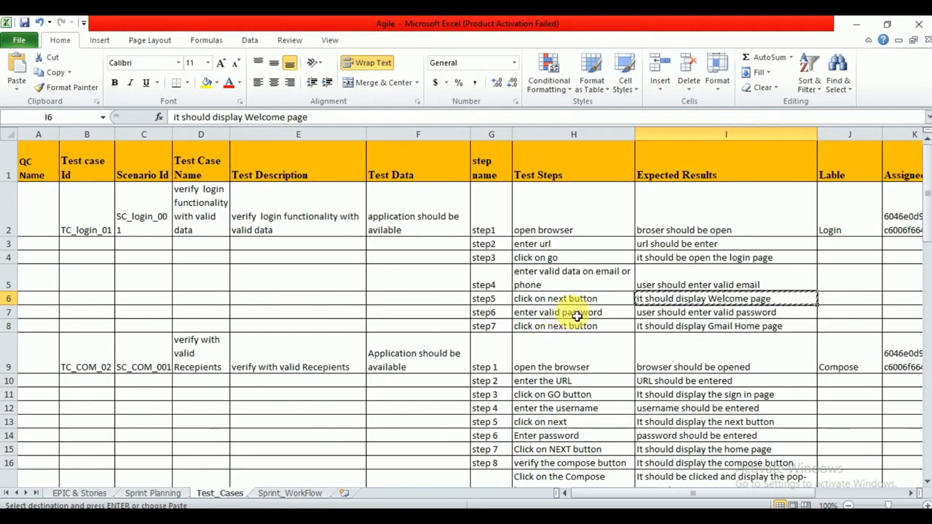
key("alt+Tab")
key("alt+Tab")
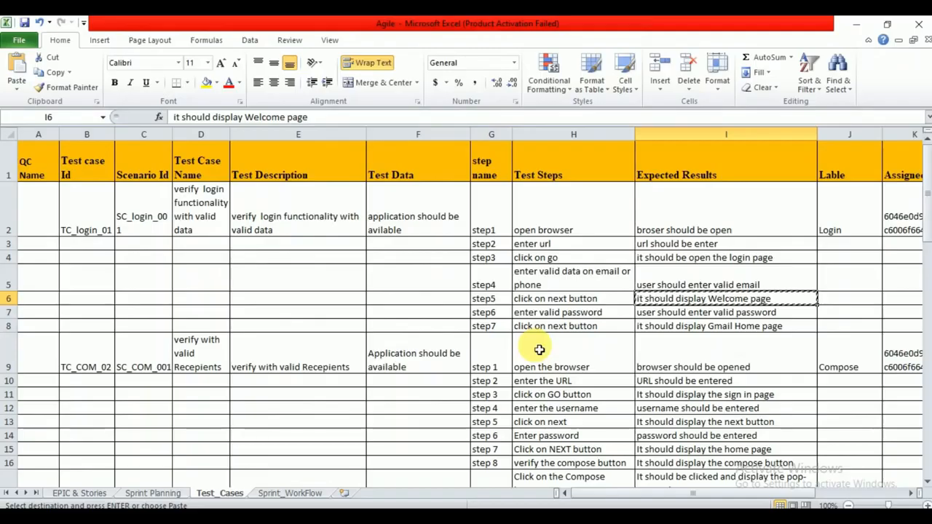
left_click(559, 314)
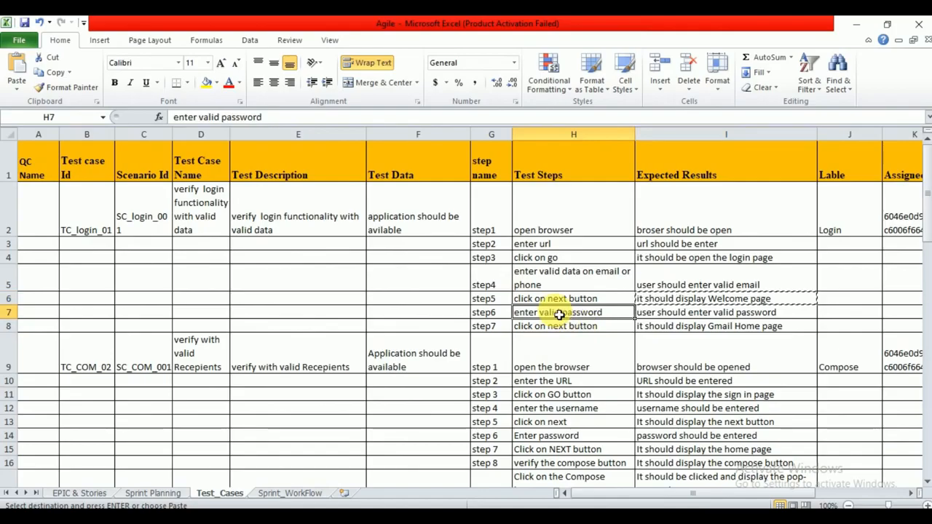
key("ctrl+c")
key("alt+Tab")
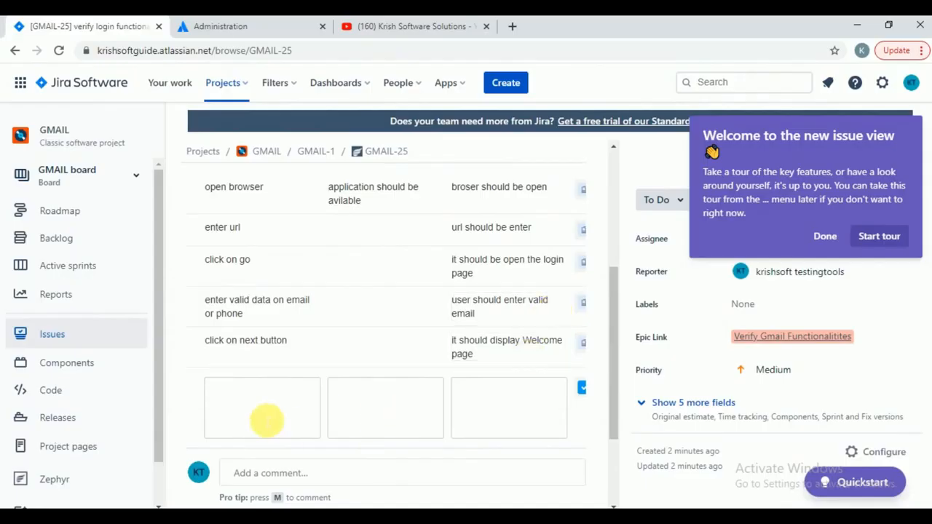
key("ctrl+v")
- Copy the step6 expected result "user should enter valid password" from Excel into Jira's Test Result field and save the test step
key("alt+Tab")
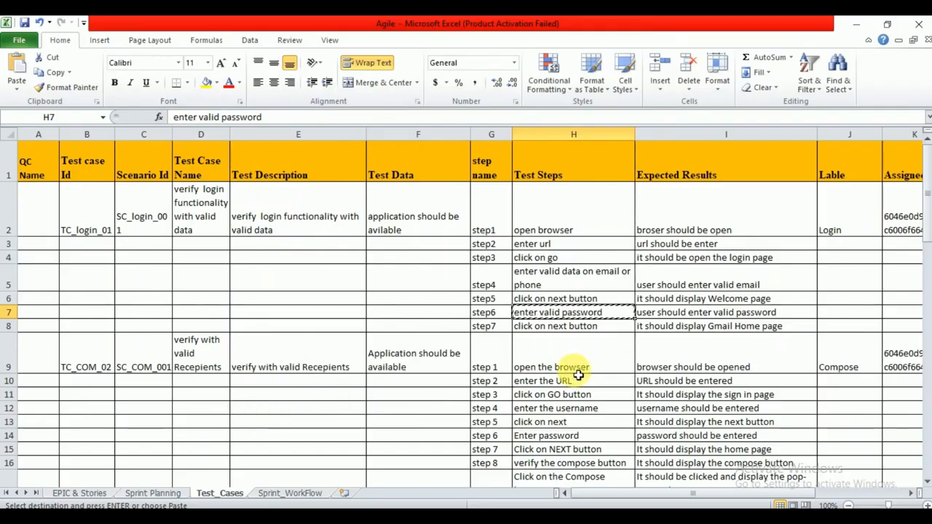
left_click(665, 315)
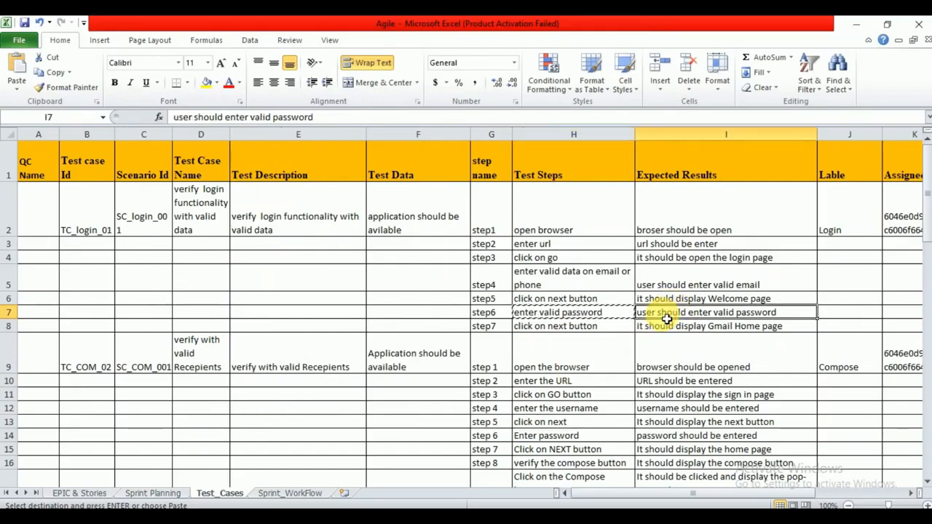
key("ctrl+c")
key("alt+Tab")
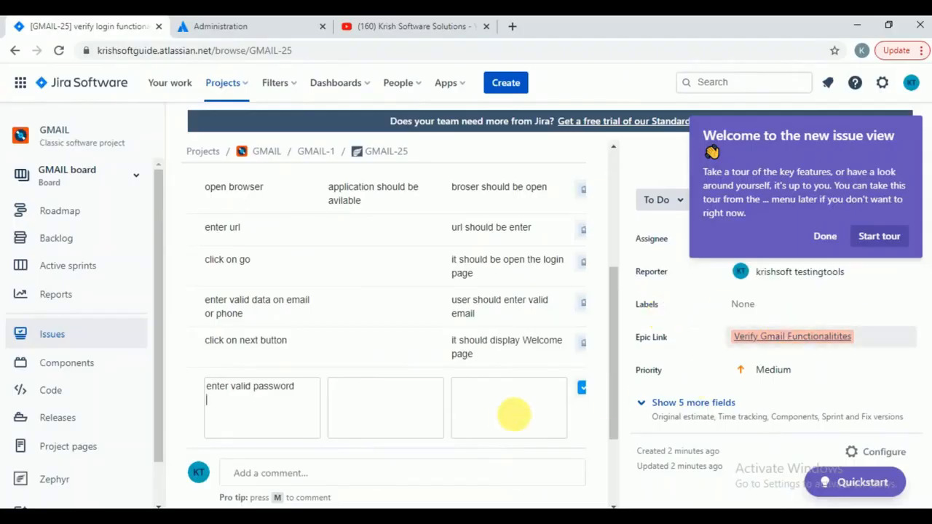
left_click(508, 417)
key("ctrl+v")
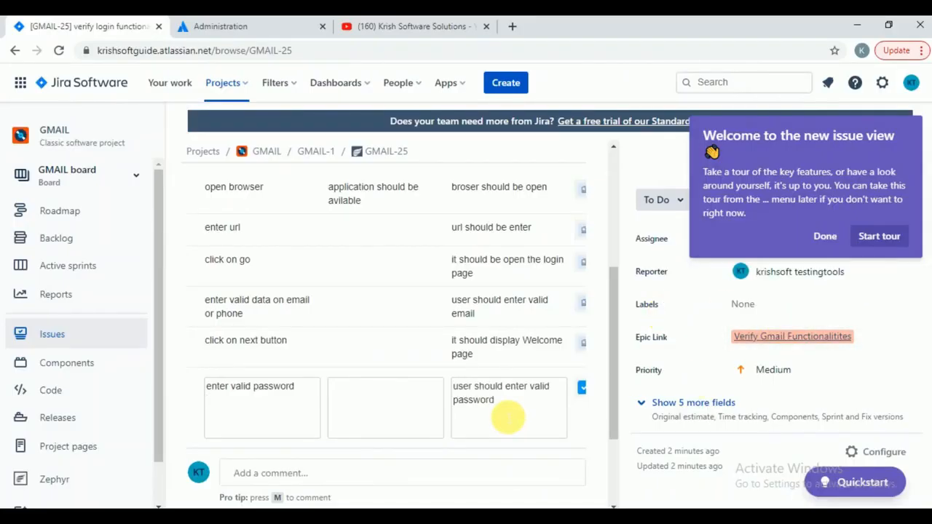
left_click(583, 389)
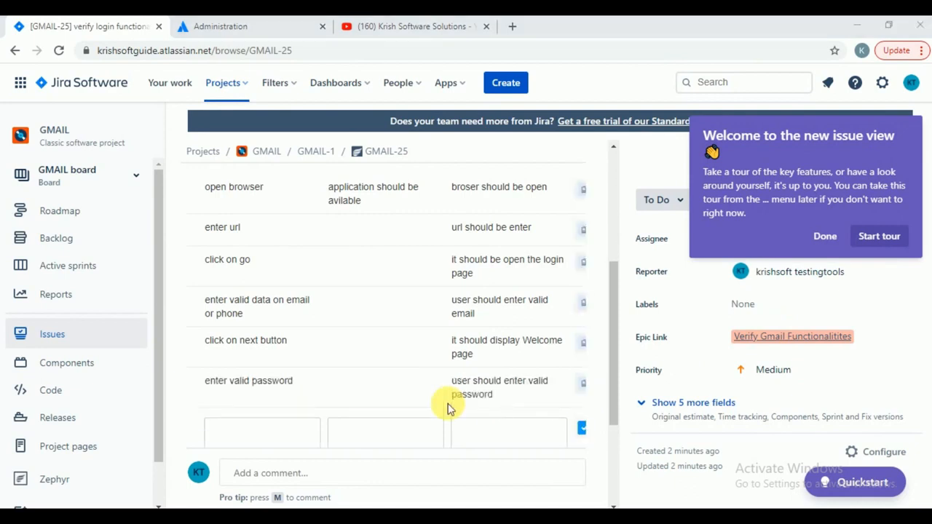
- Copy the step7 text "click on next button" from Excel into the Test Step field of the new row in Jira
key("alt+Tab")
left_click(557, 328)
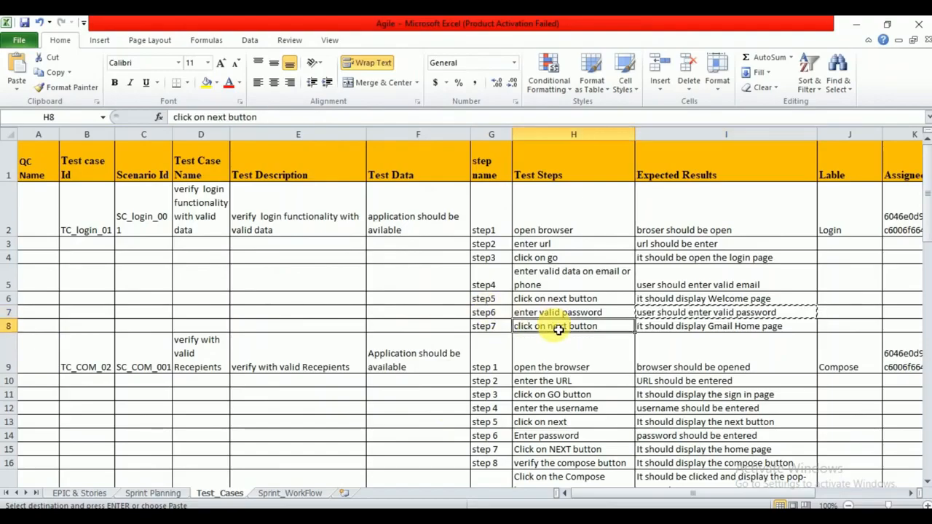
key("ctrl+c")
key("alt+Tab")
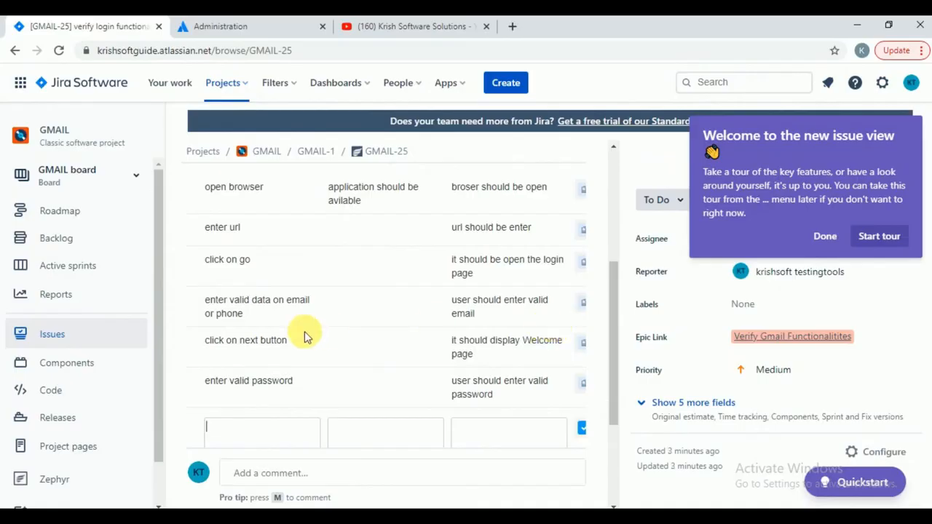
key("ctrl+v")
- Copy the step7 expected result "it should display Gmail Home page" from Excel into Jira's Test Result field and save the test step
key("alt+Tab")
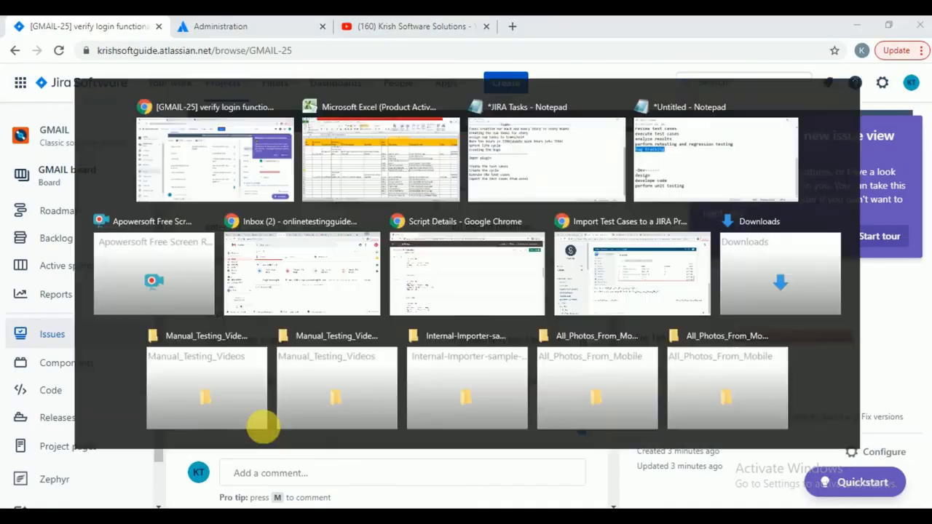
left_click(712, 330)
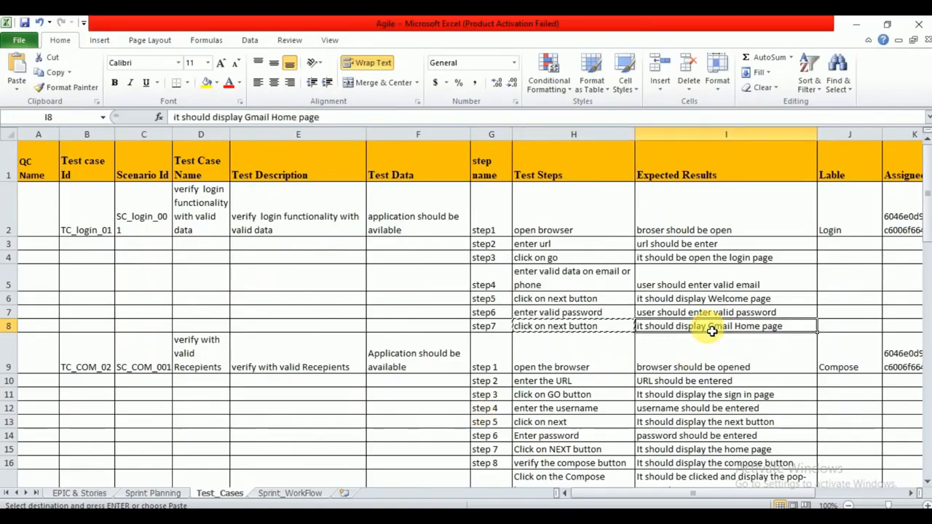
key("ctrl+c")
key("alt+Tab")
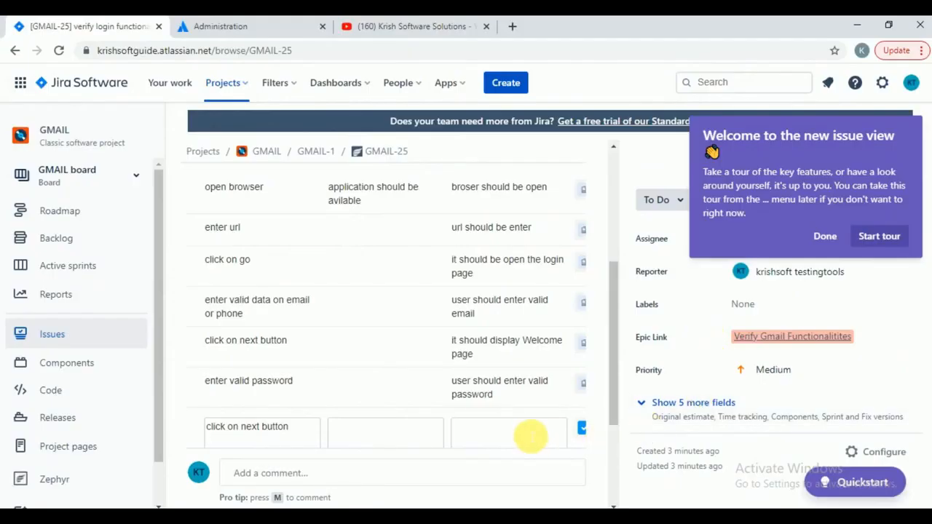
key("ctrl+v")
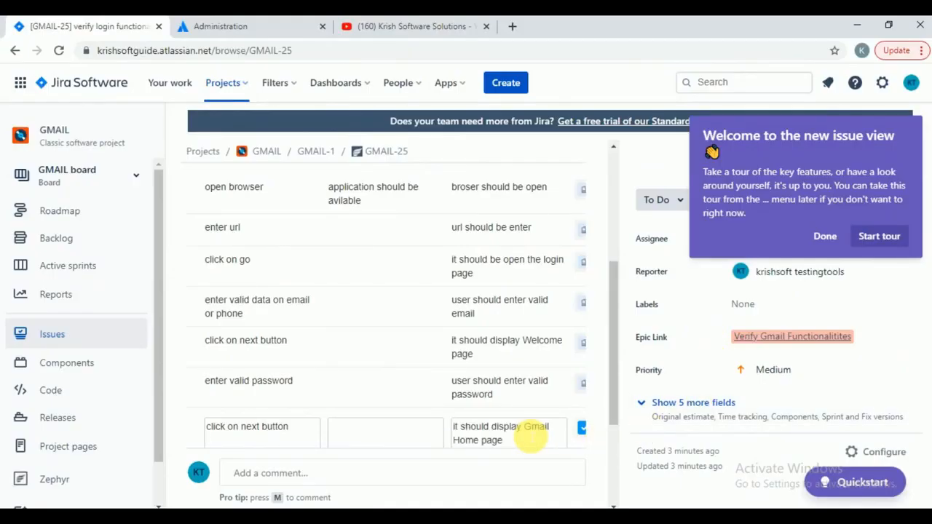
left_click(585, 429)
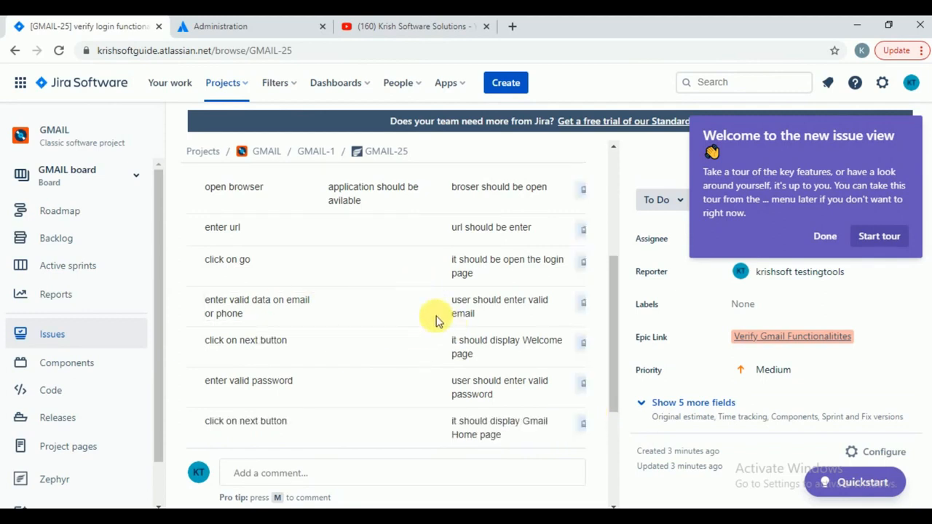
- Search the GMAIL project's Zephyr tests and open "verify login functionality with valid data" to review its test steps
scroll(426, 289, "up", 4)
scroll(425, 290, "down", 6)
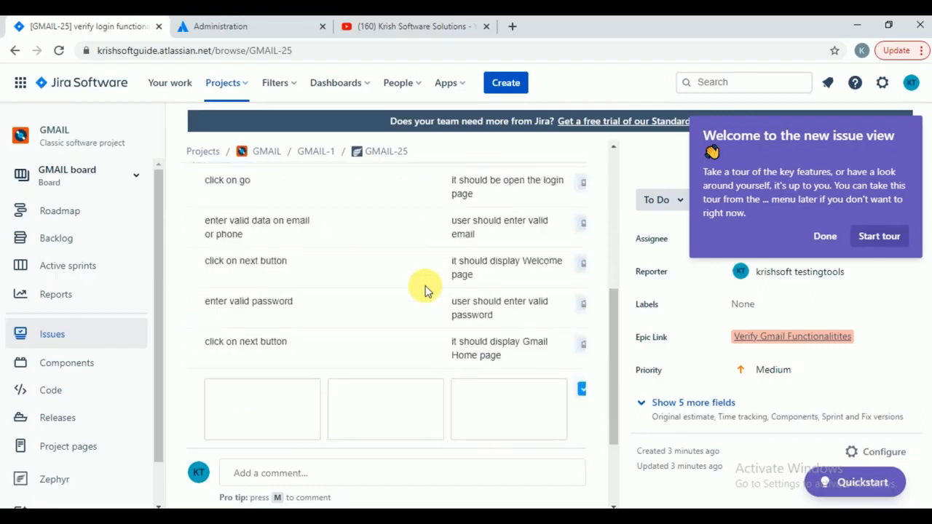
scroll(426, 290, "up", 6)
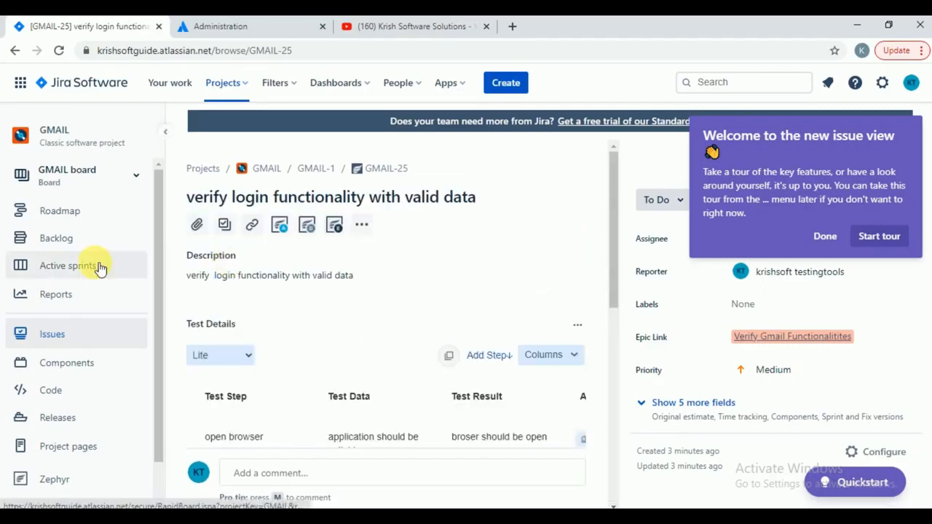
left_click(61, 481)
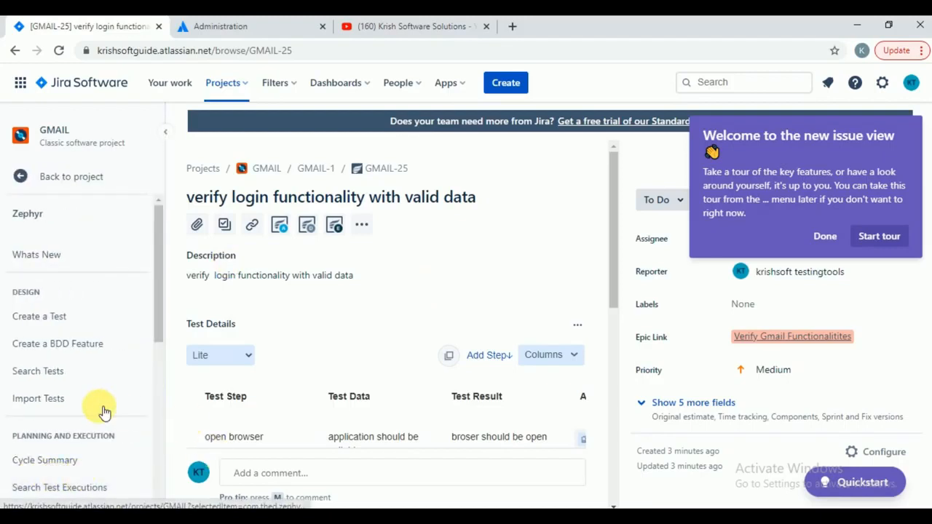
left_click(69, 374)
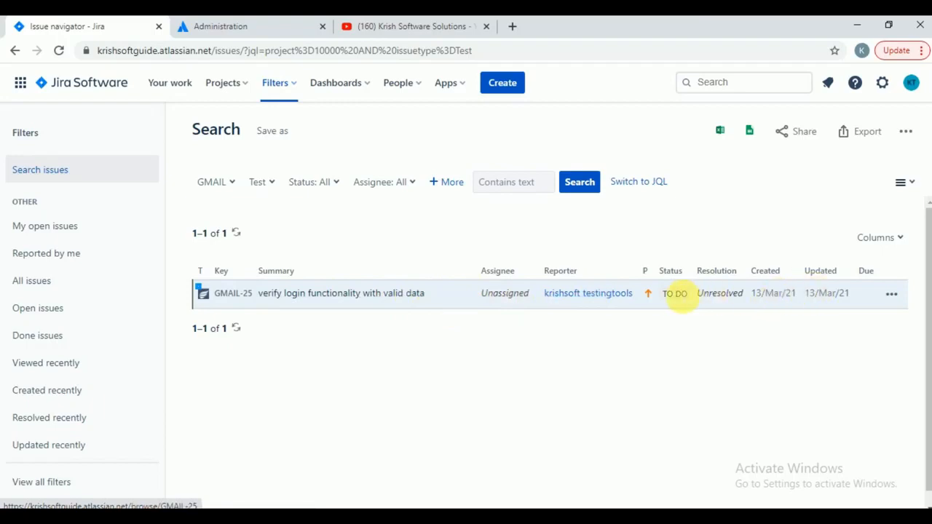
left_click(348, 300)
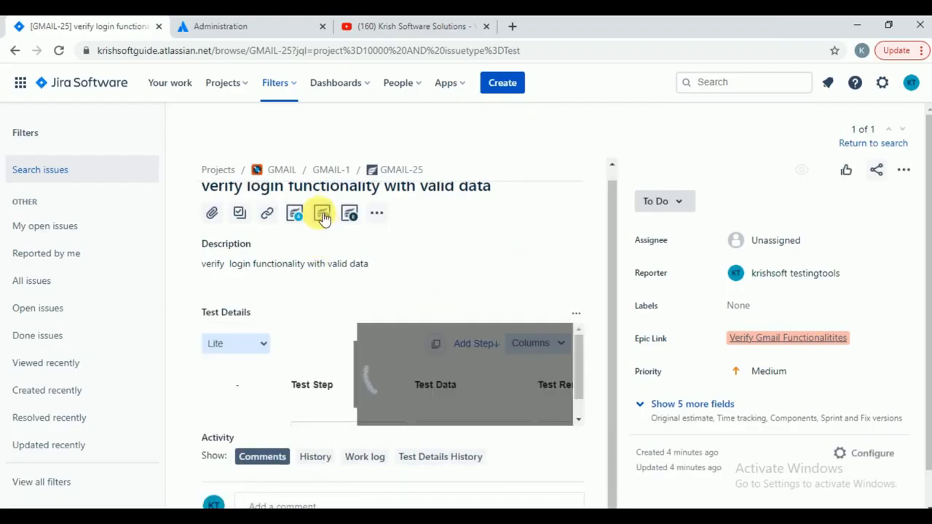
scroll(412, 400, "down", 1)
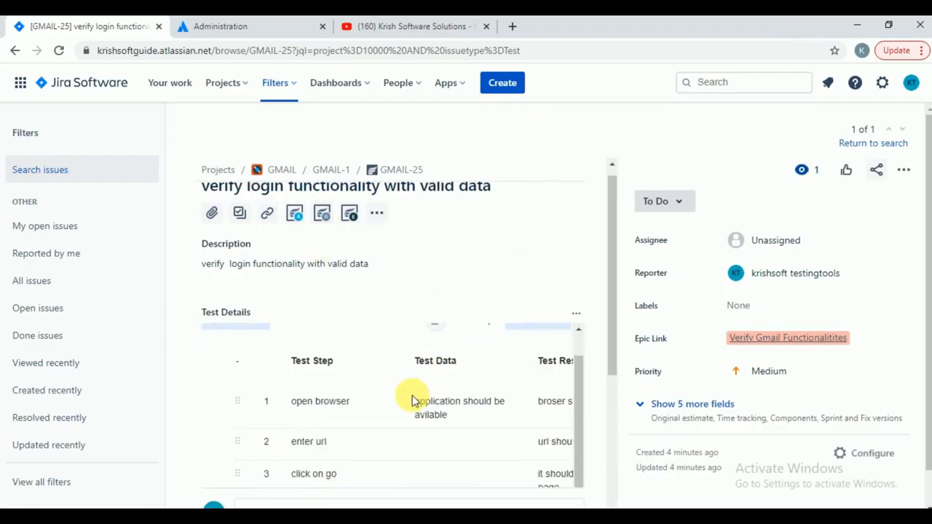
scroll(412, 401, "down", 5)
scroll(412, 400, "up", 5)
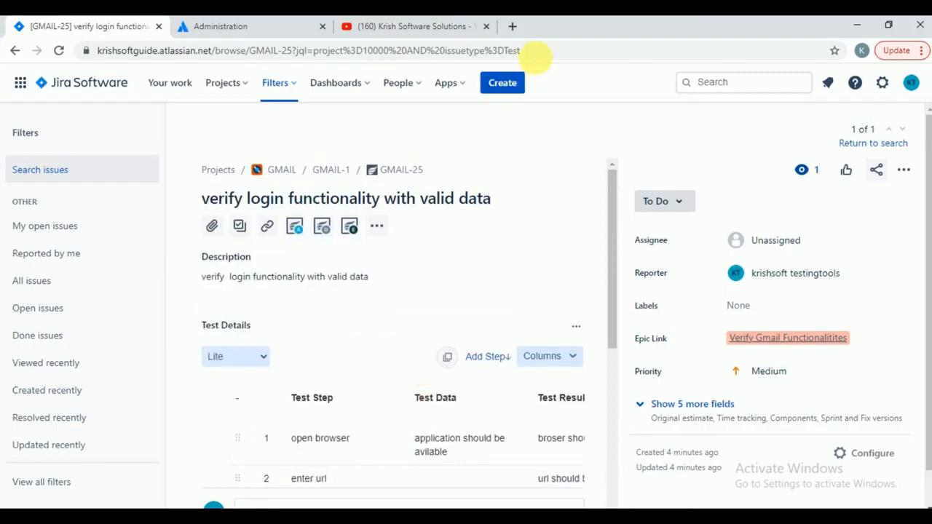
- Open the form for creating another issue to check its issue type, and cancel it
left_click(501, 82)
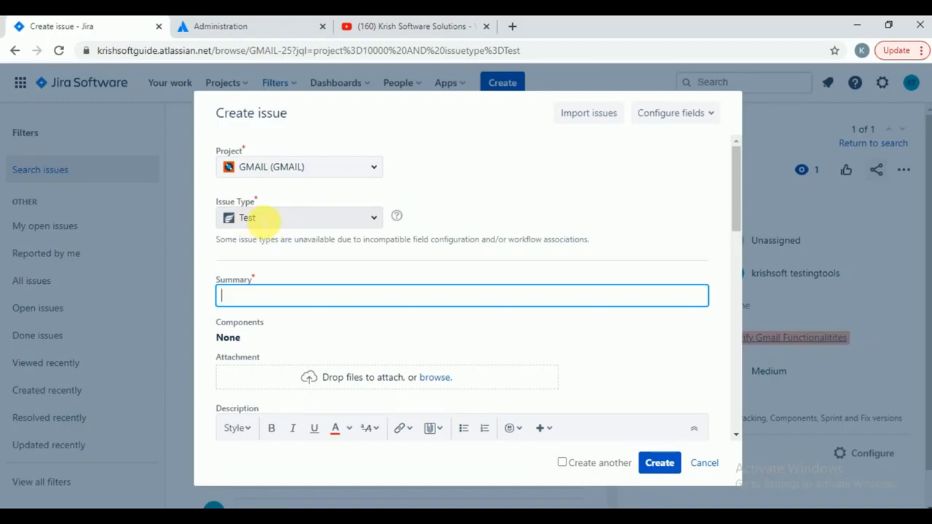
left_click(704, 465)
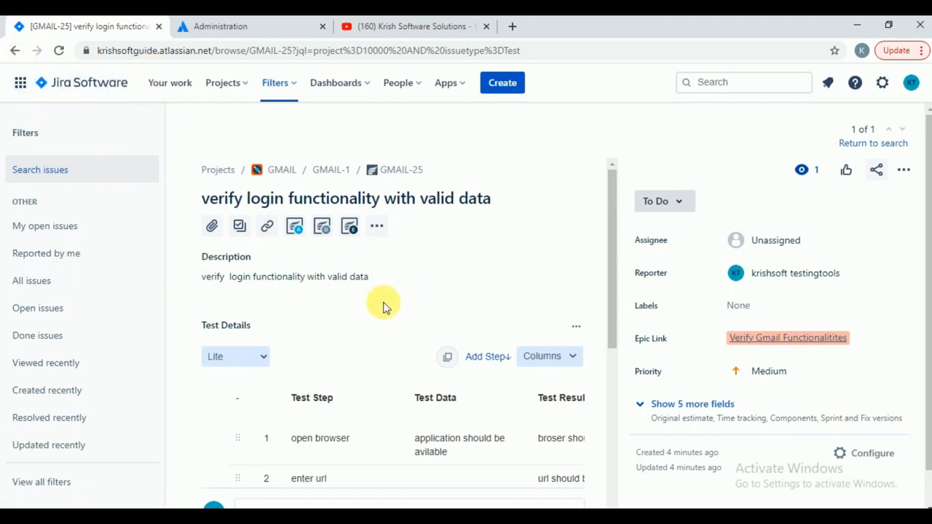
- Switch to the JIRA Tasks notes in Notepad and highlight the "Create the cycle" line
left_click(251, 517)
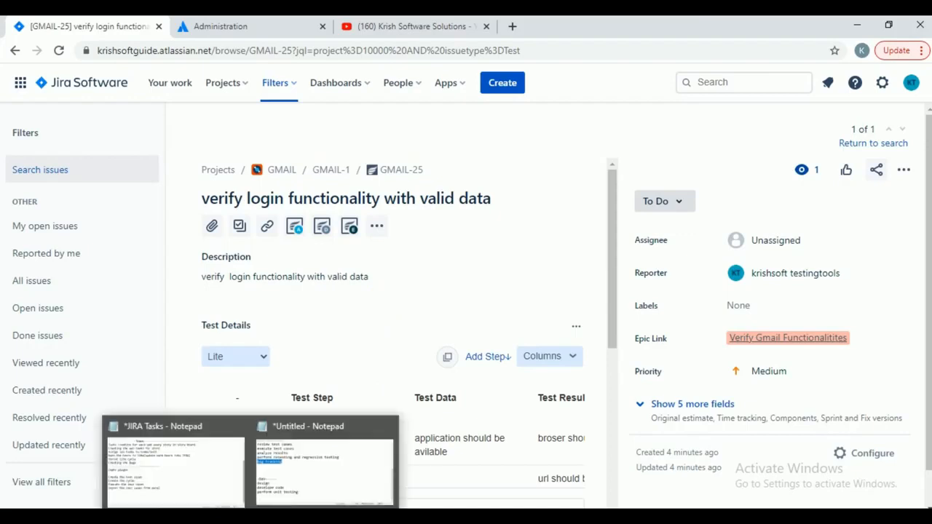
left_click(166, 481)
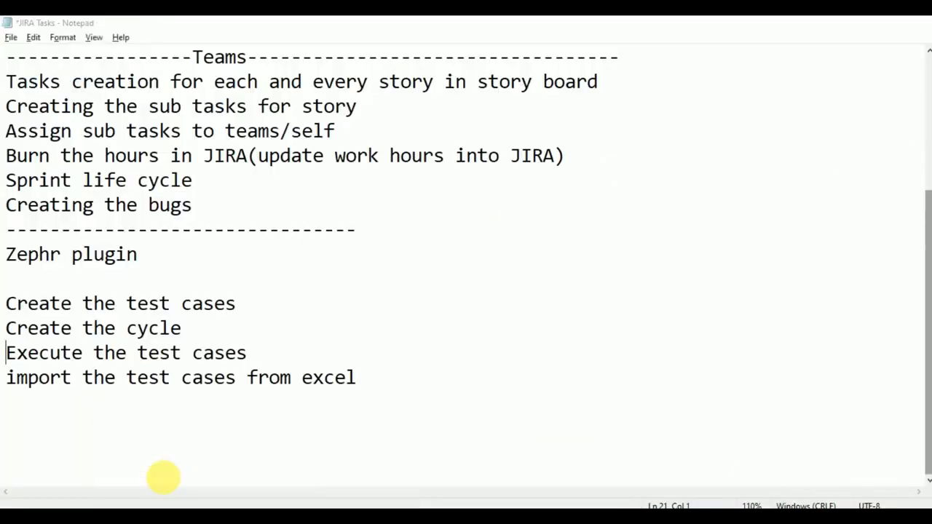
left_click_drag(187, 332, 10, 335)
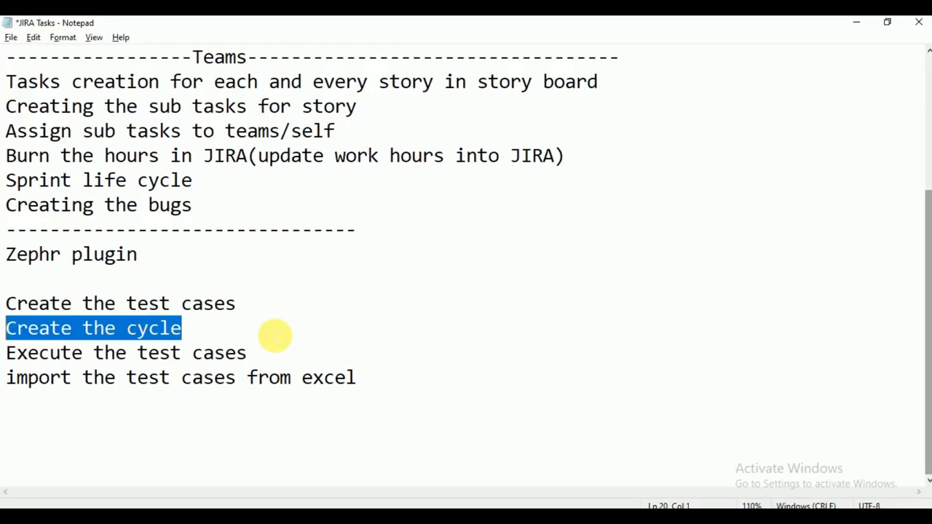
- Switch back to Jira in Chrome, return to the GMAIL project's issue page and open Zephyr's Cycle Summary
left_click(251, 517)
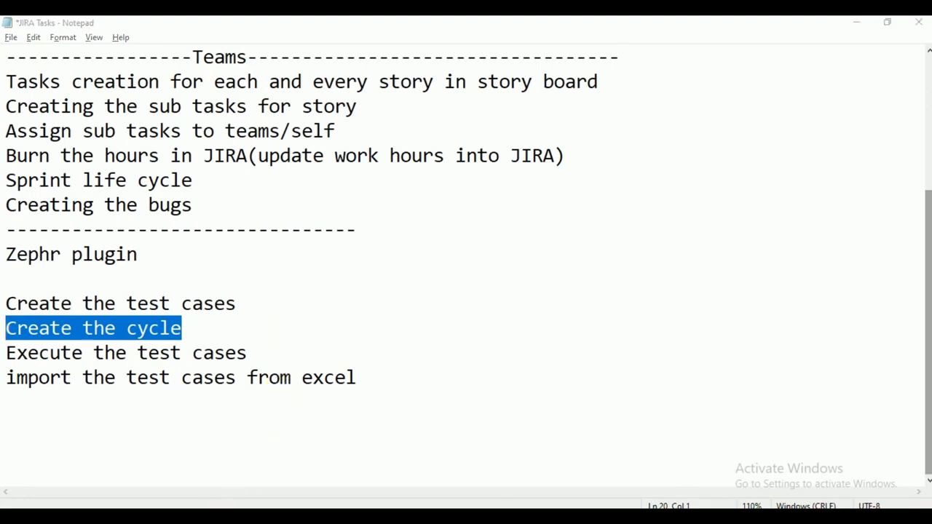
left_click(543, 473)
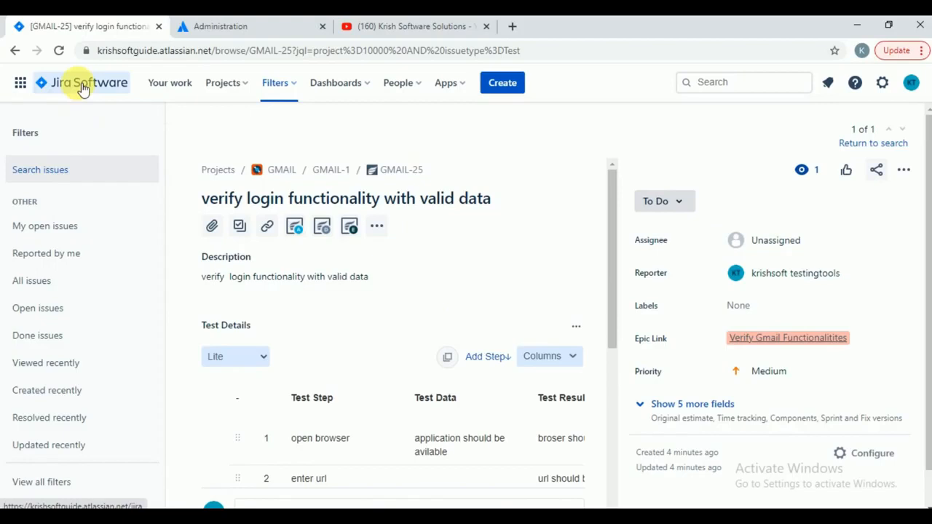
left_click(15, 52)
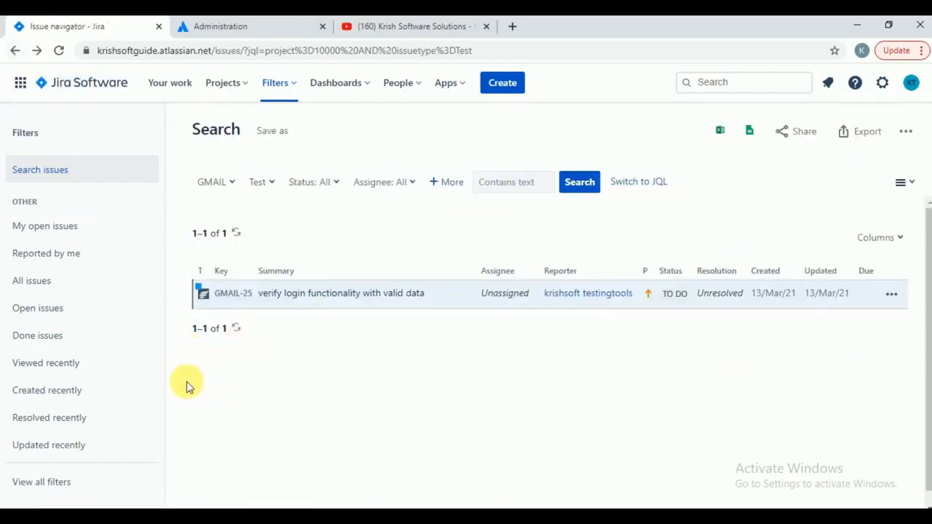
left_click(15, 52)
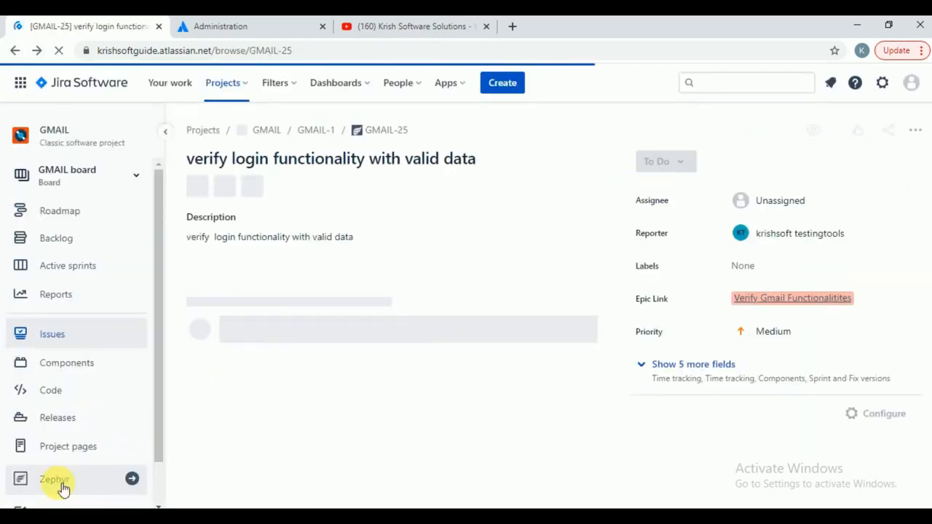
left_click(63, 486)
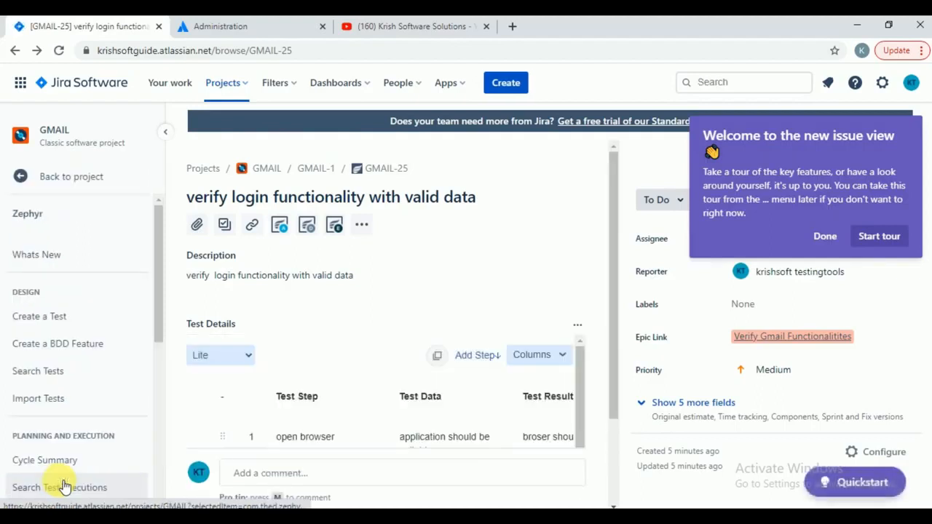
scroll(109, 385, "down", 2)
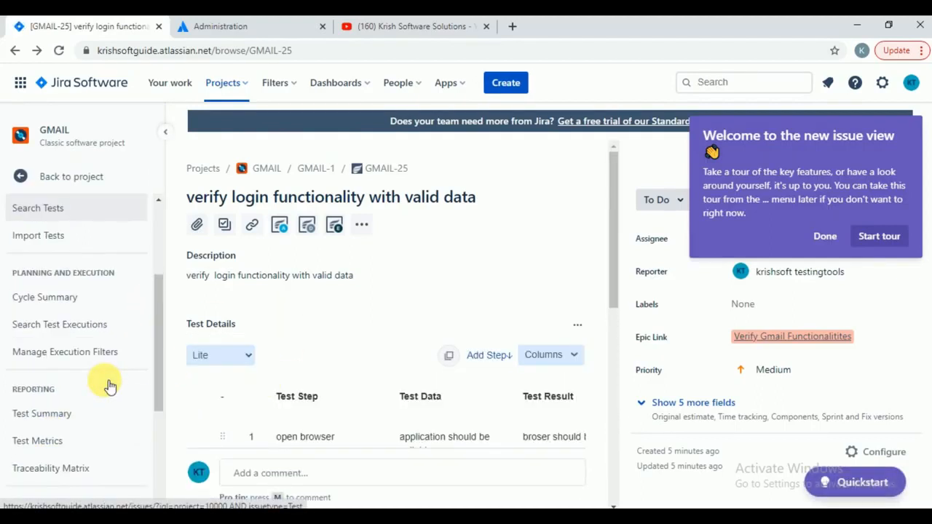
left_click(66, 300)
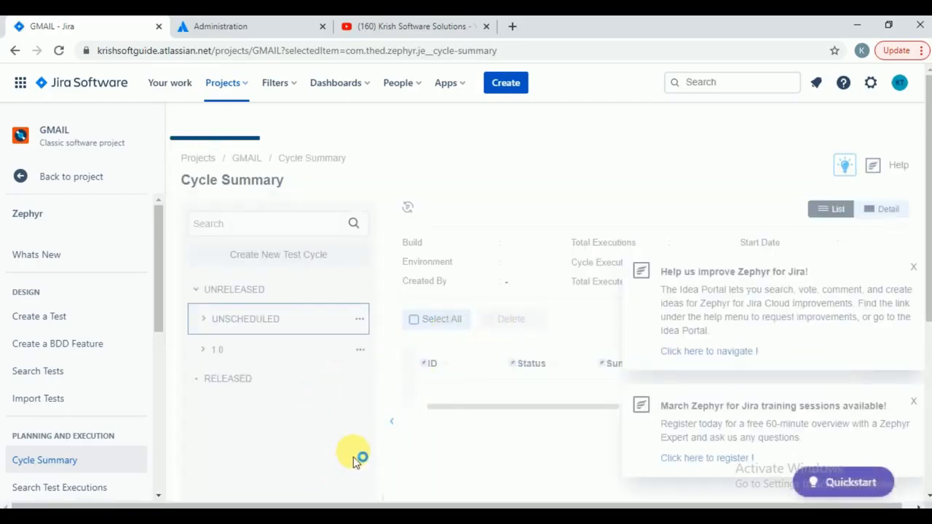
- Dismiss the two Zephyr notices on Cycle Summary and expand version 1.0 in the unreleased cycles
left_click(914, 269)
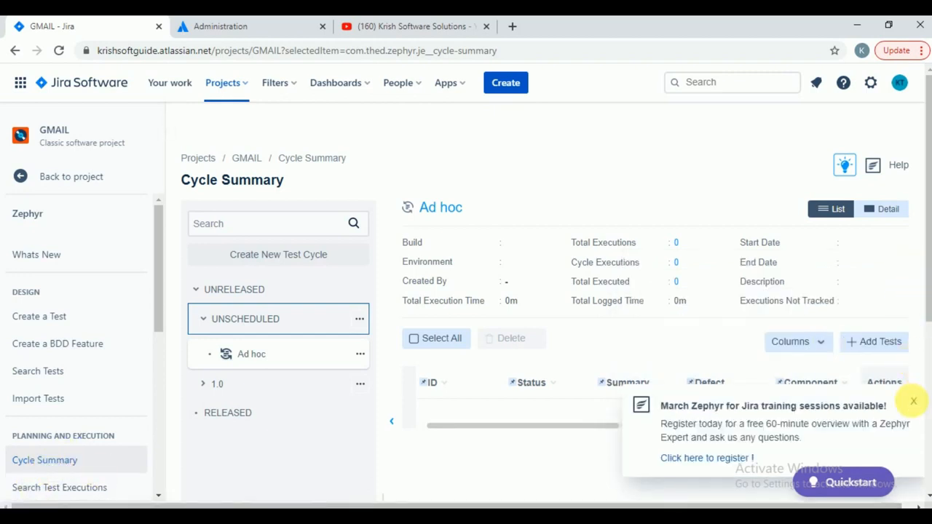
left_click(913, 400)
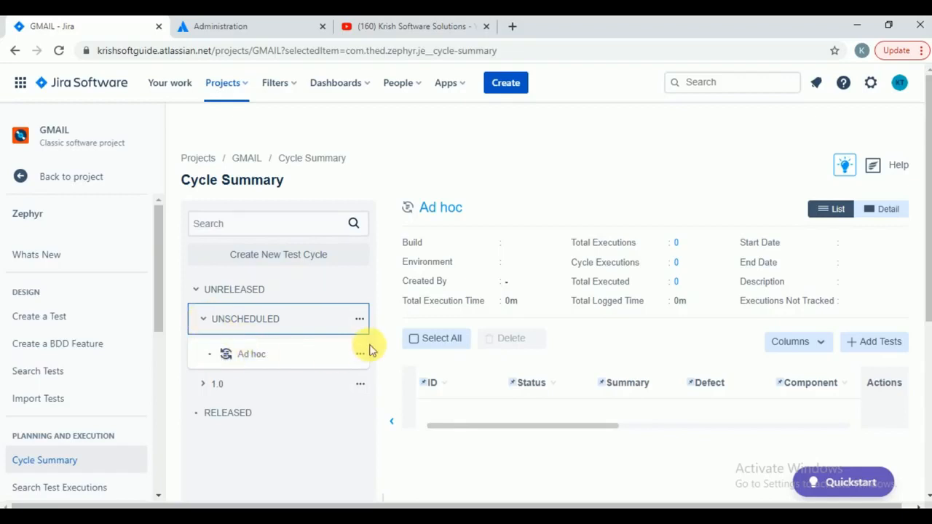
left_click(204, 386)
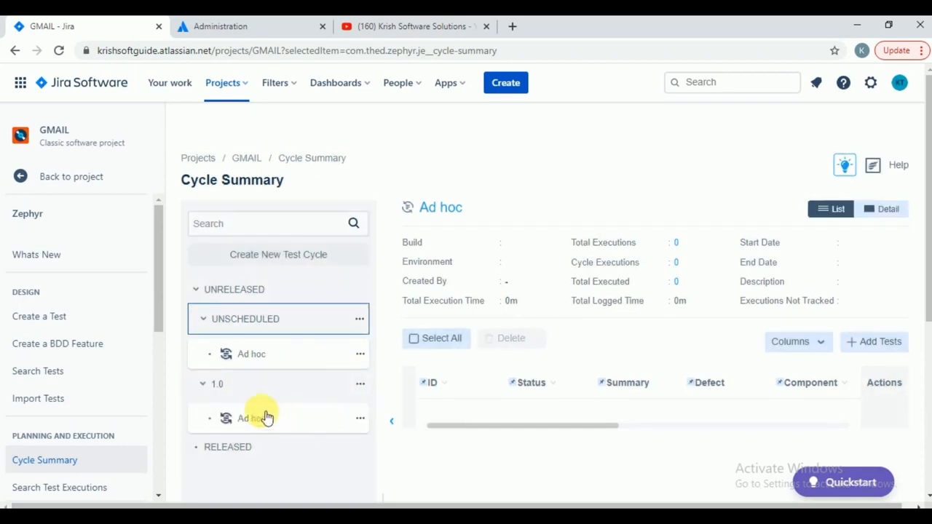
- Create a new test cycle named "Functional_Testing" under version 1.0 and save it
left_click(367, 390)
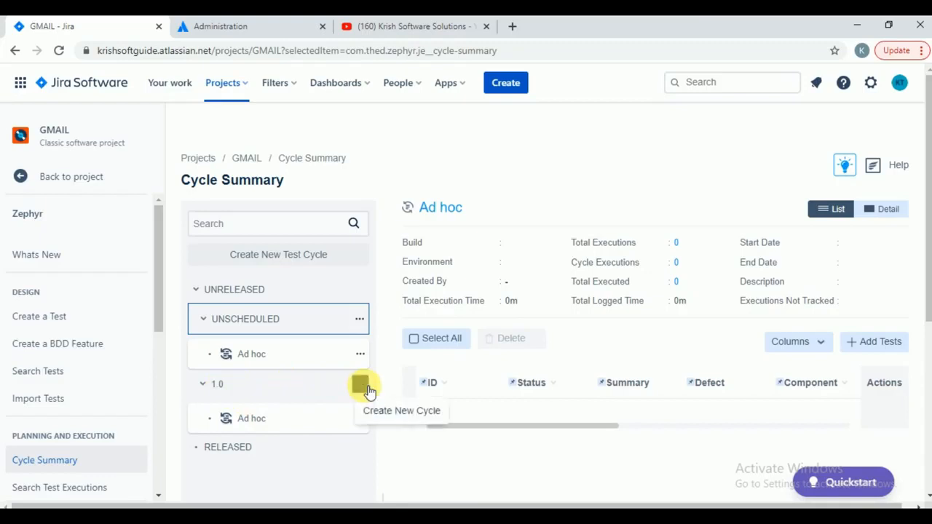
left_click(401, 412)
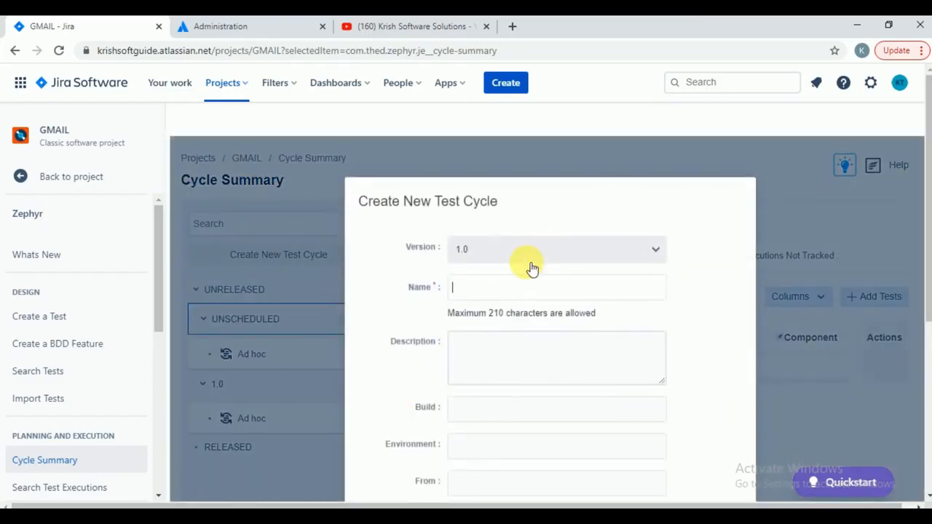
left_click(517, 289)
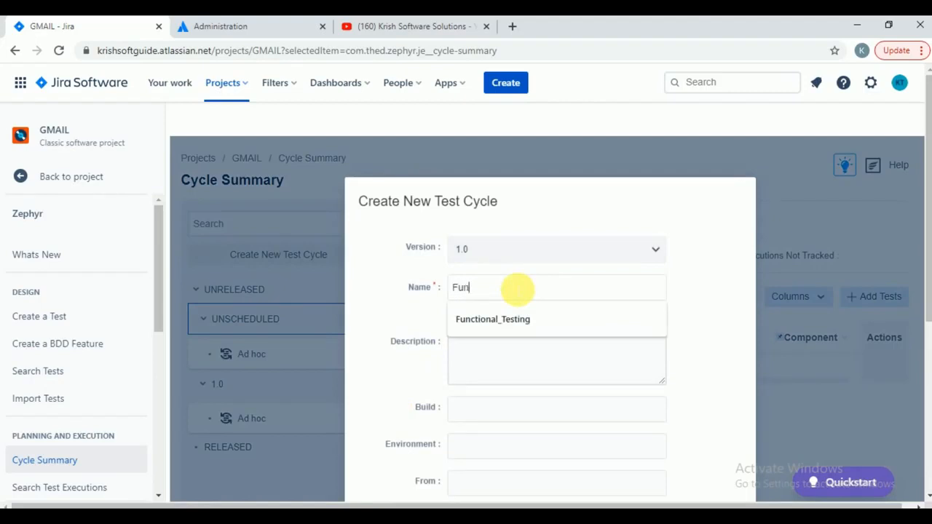
left_click(507, 321)
scroll(514, 443, "down", 2)
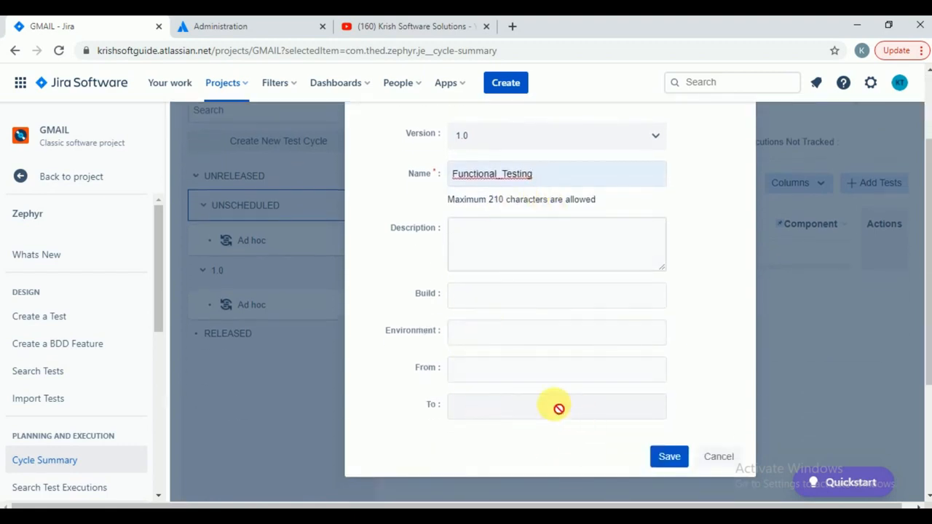
left_click(669, 457)
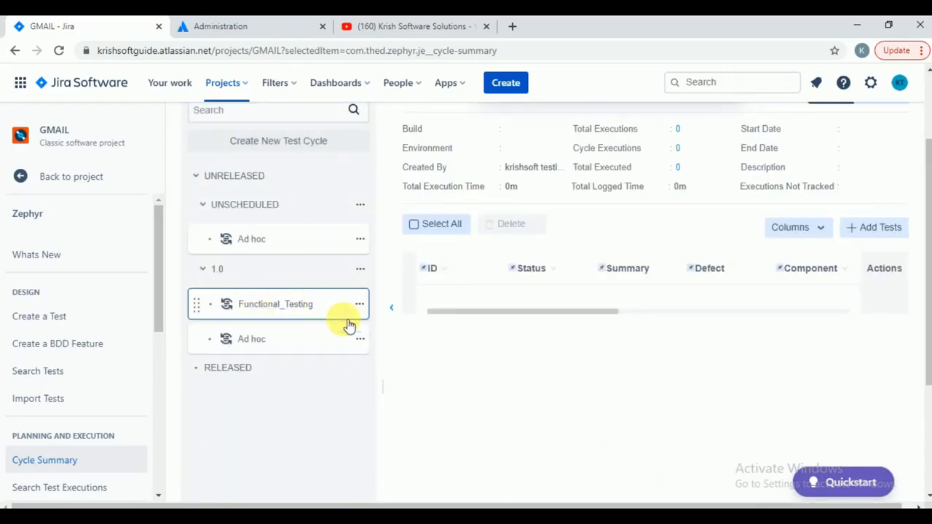
- Add the test GMAIL-25 "verify login functionality with valid data" individually to the Functional_Testing cycle, and close the report of the addition
scroll(570, 386, "down", 1)
scroll(570, 386, "up", 2)
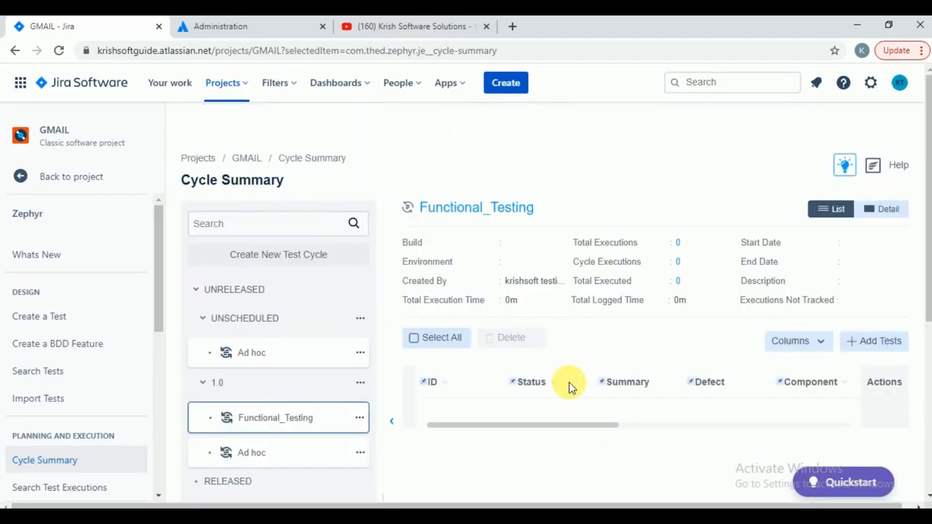
scroll(570, 385, "down", 3)
scroll(570, 386, "up", 2)
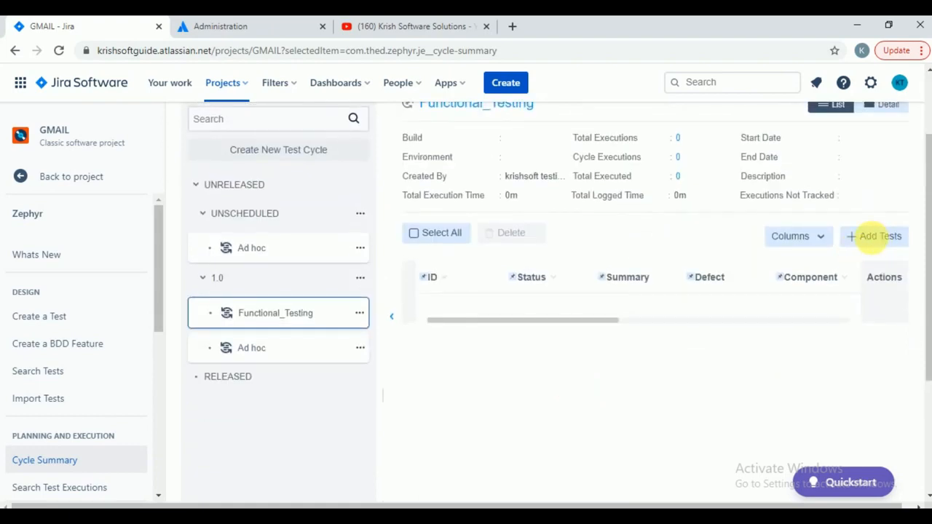
left_click(874, 236)
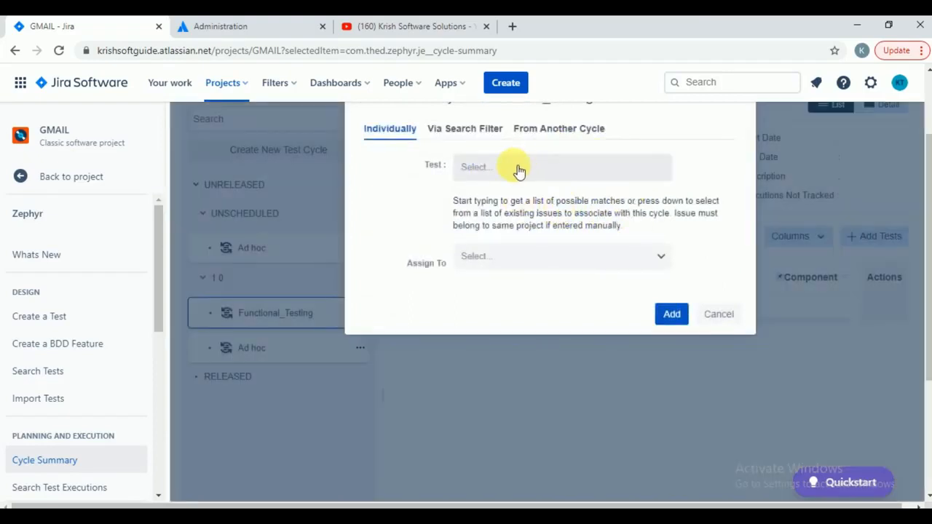
left_click(518, 171)
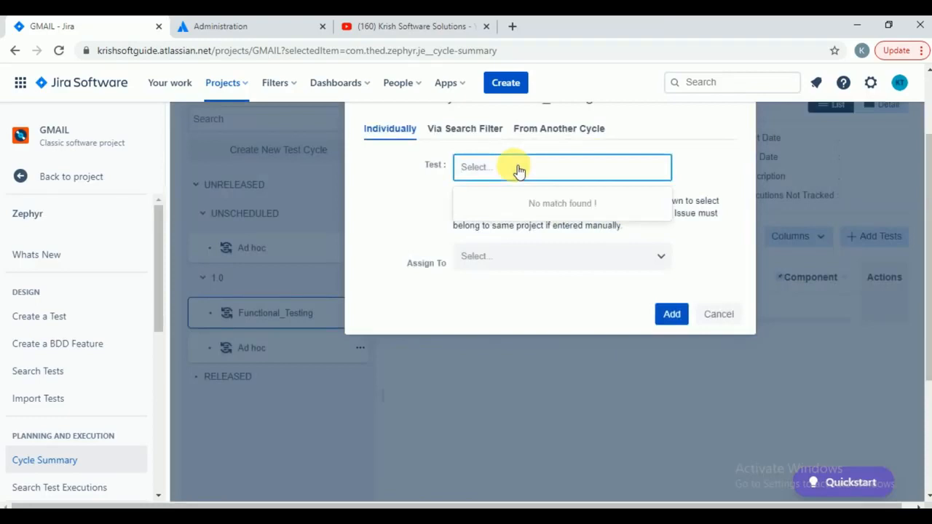
type("verify")
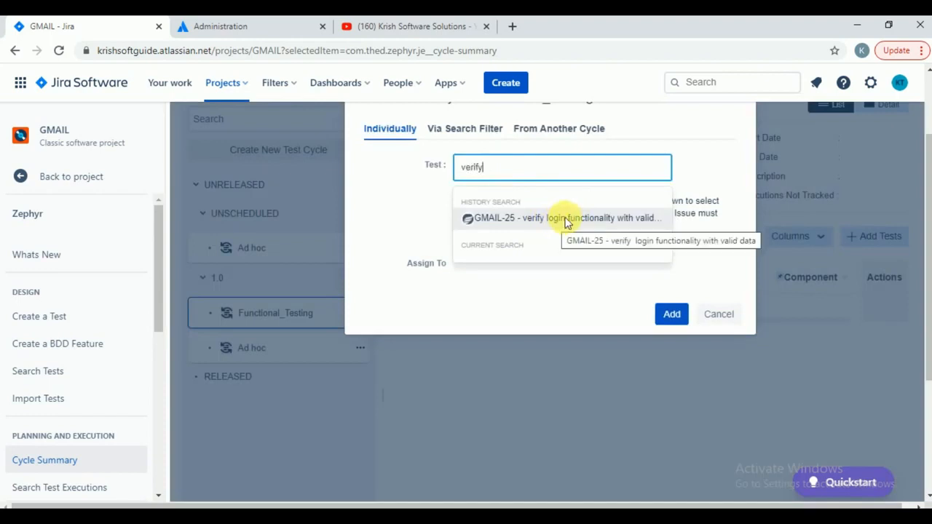
left_click(567, 222)
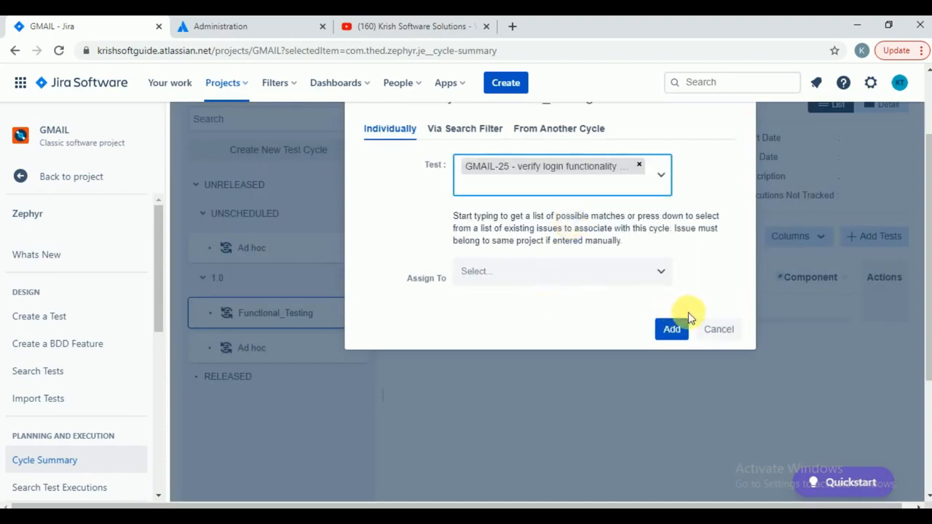
left_click(673, 330)
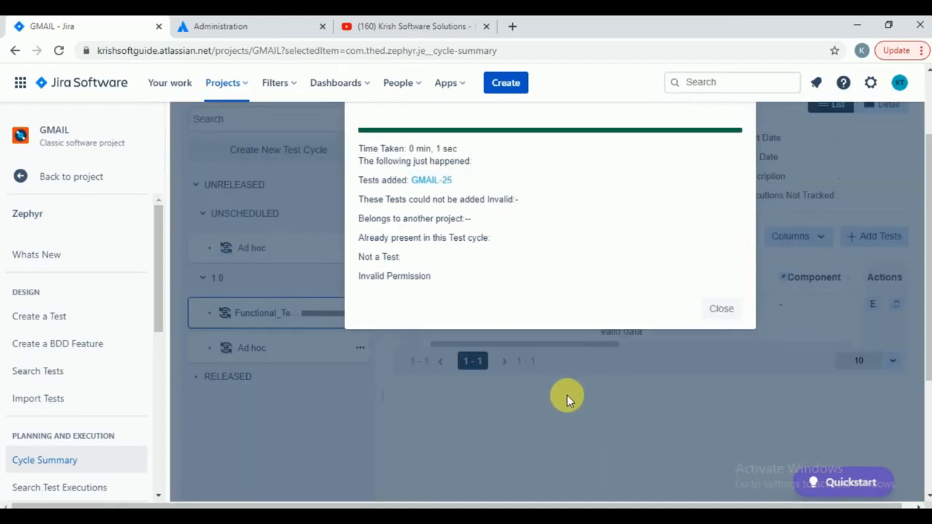
left_click(723, 309)
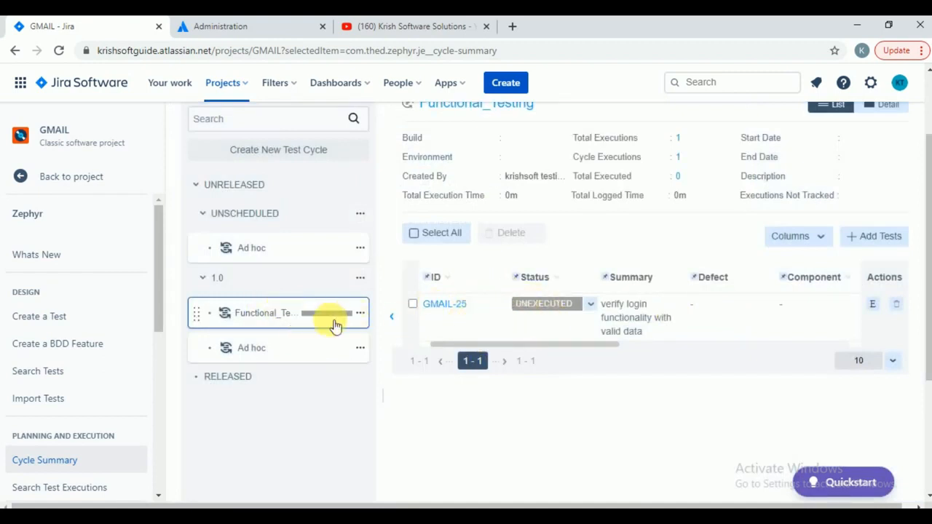
- Open GMAIL-25 from the cycle, dismiss the issue view tour and review all of its test steps
left_click(446, 306)
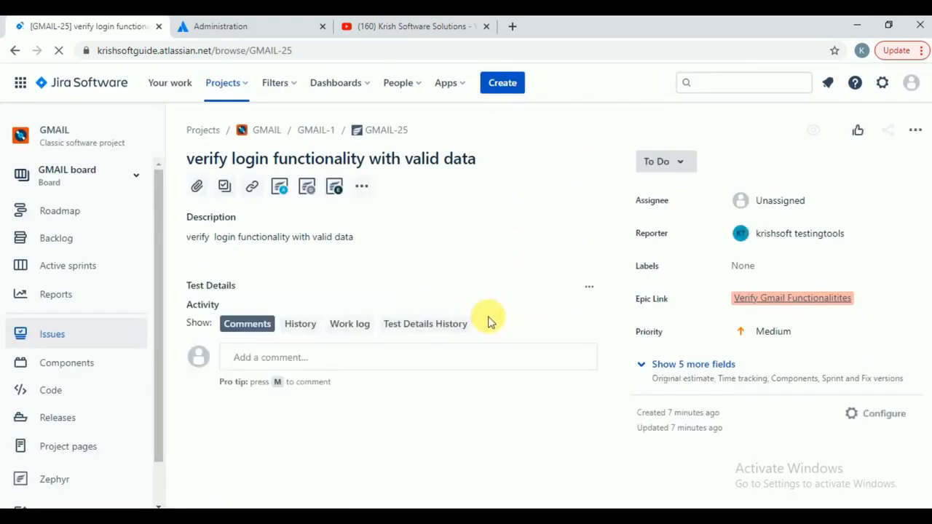
left_click(311, 189)
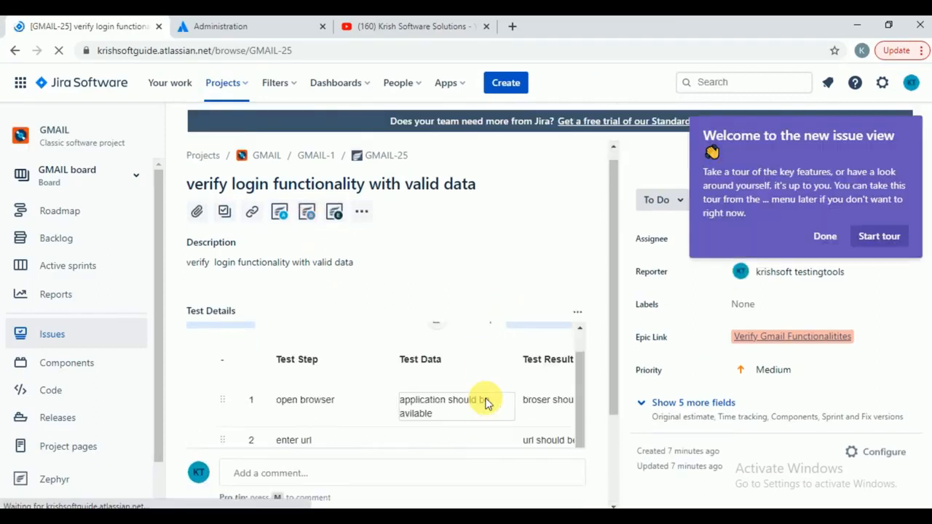
left_click(826, 235)
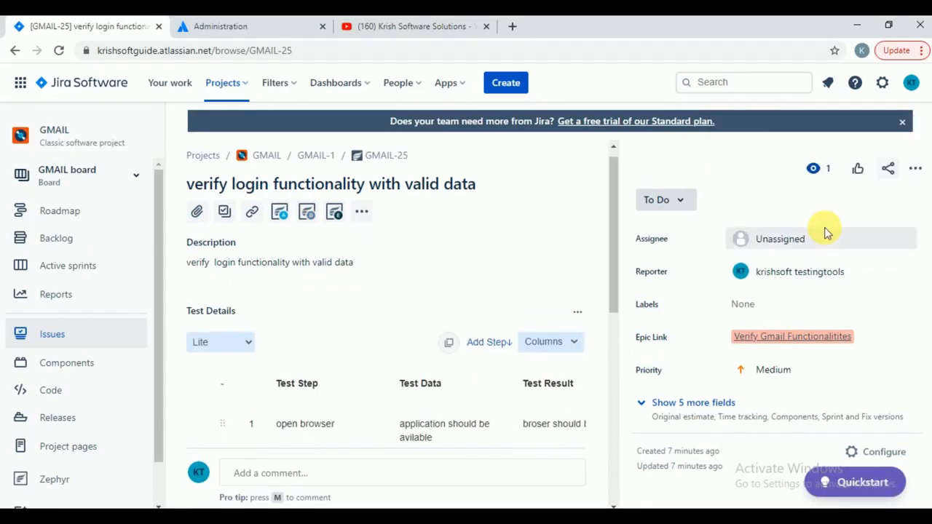
scroll(401, 368, "down", 4)
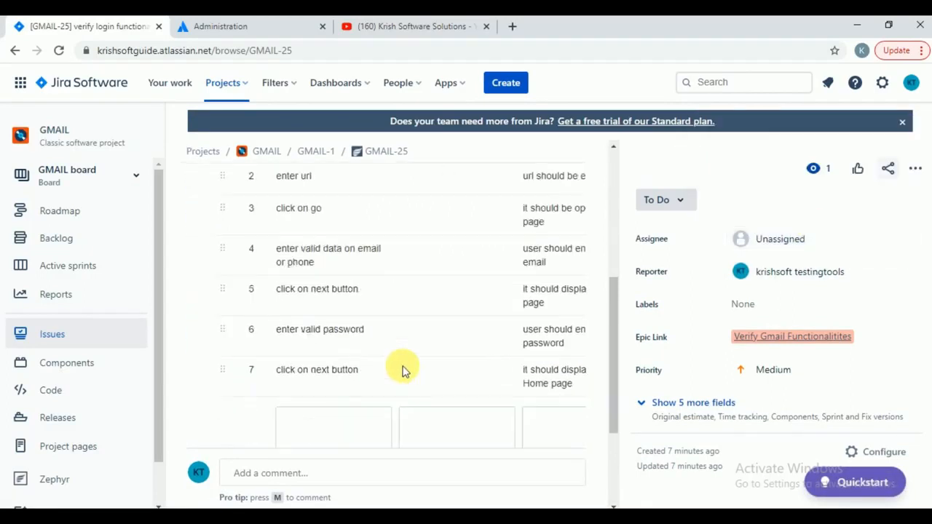
scroll(404, 371, "down", 1)
scroll(407, 378, "up", 5)
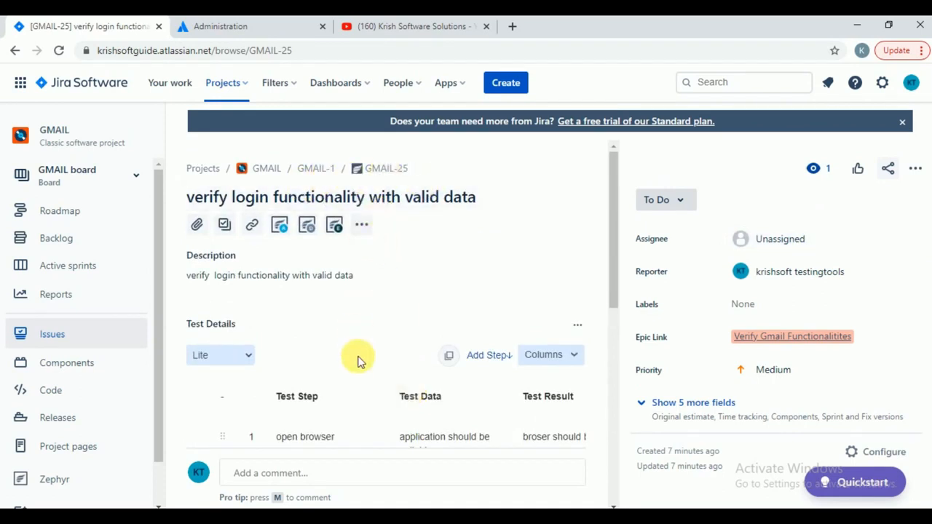
scroll(358, 359, "down", 3)
scroll(357, 360, "down", 3)
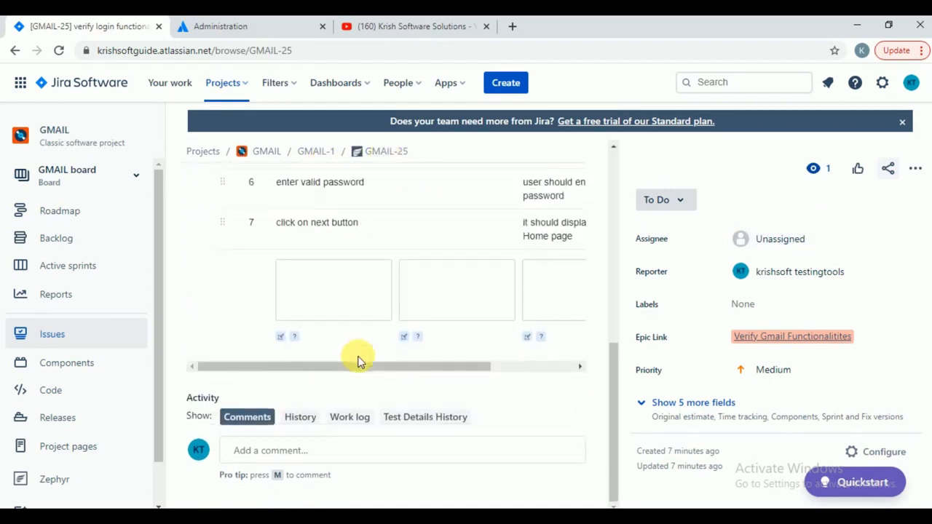
scroll(358, 360, "up", 6)
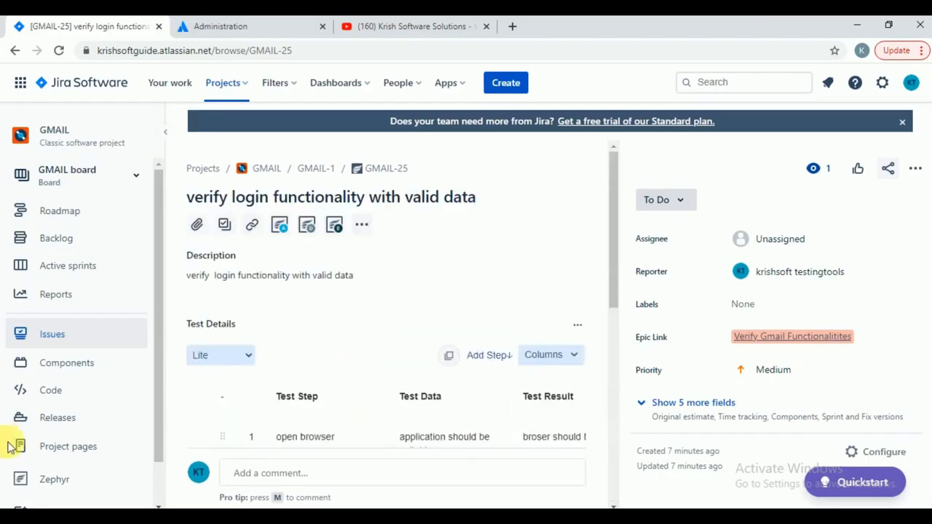
- Return to Zephyr's Cycle Summary and set GMAIL-25's execution status in the Functional_Testing cycle to PASS
left_click(58, 480)
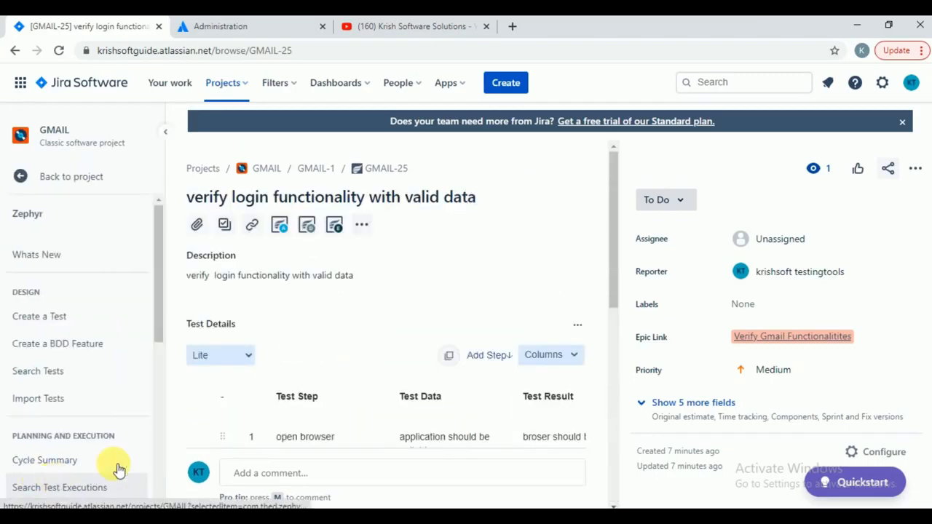
left_click(66, 466)
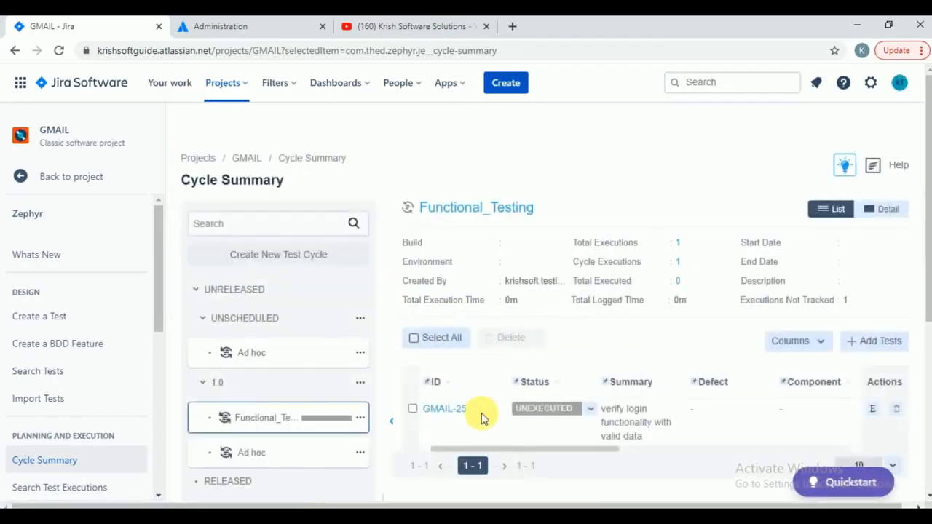
left_click(592, 412)
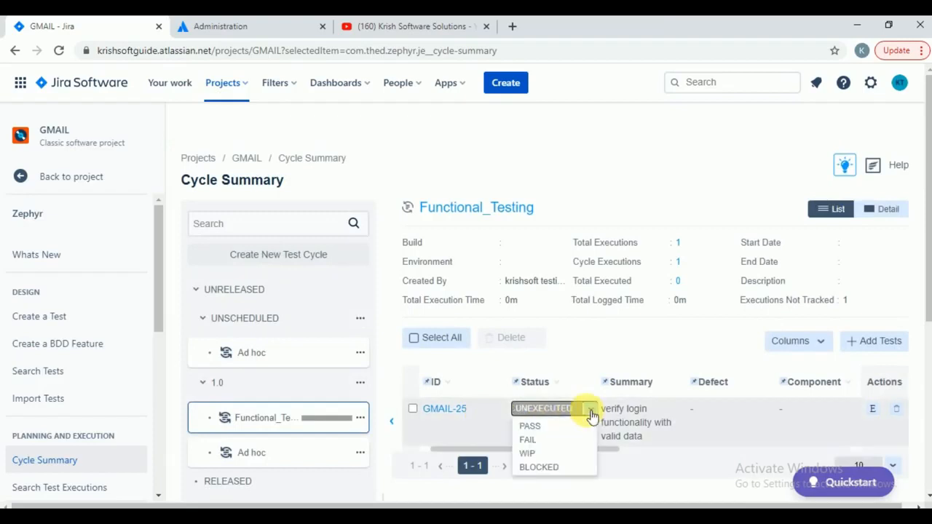
left_click(542, 428)
scroll(481, 430, "down", 2)
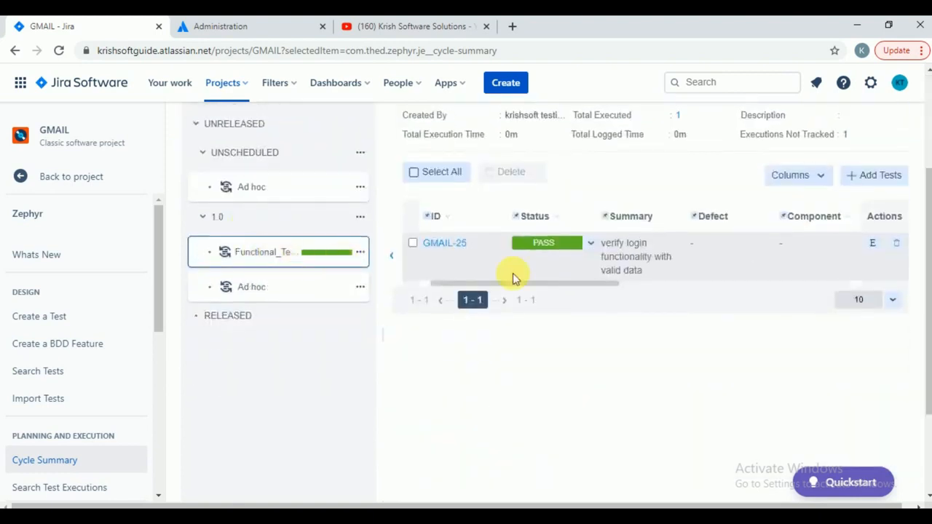
- Change GMAIL-25's execution status to FAIL, and set it back to PASS
left_click(591, 246)
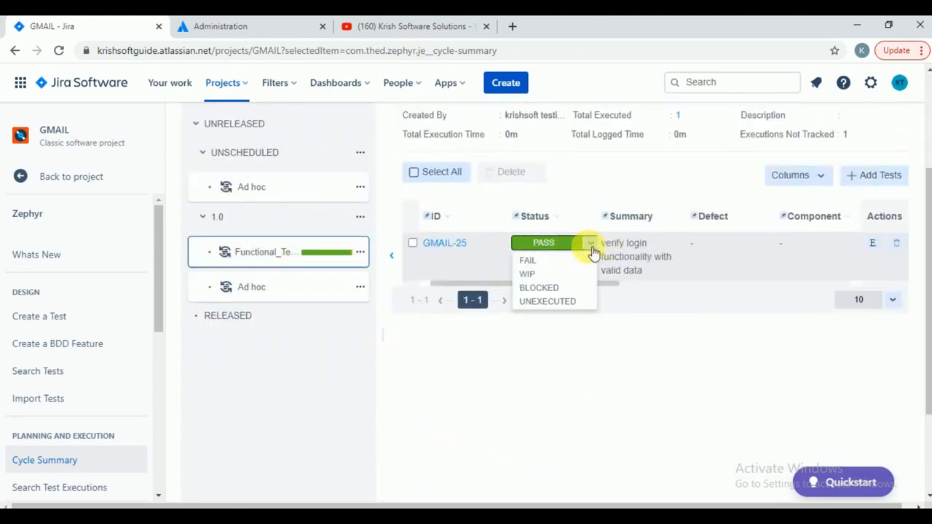
left_click(530, 260)
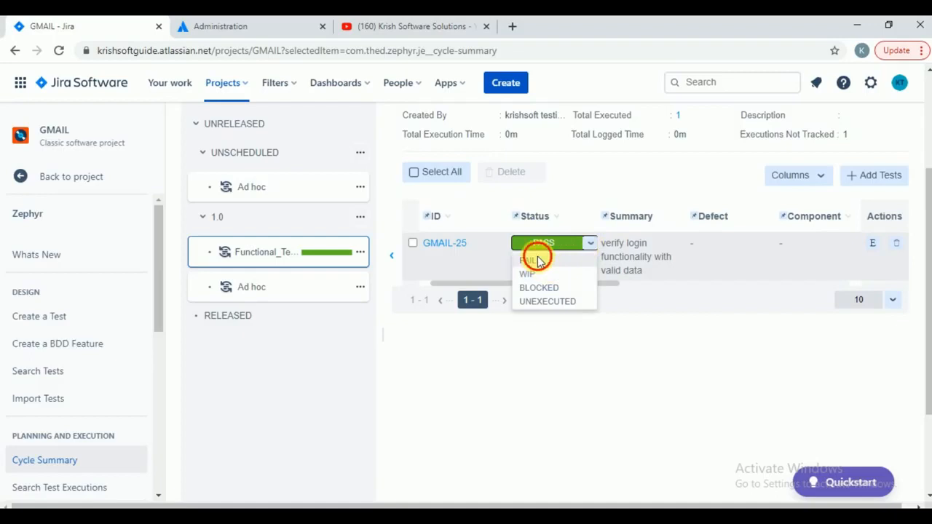
left_click(597, 244)
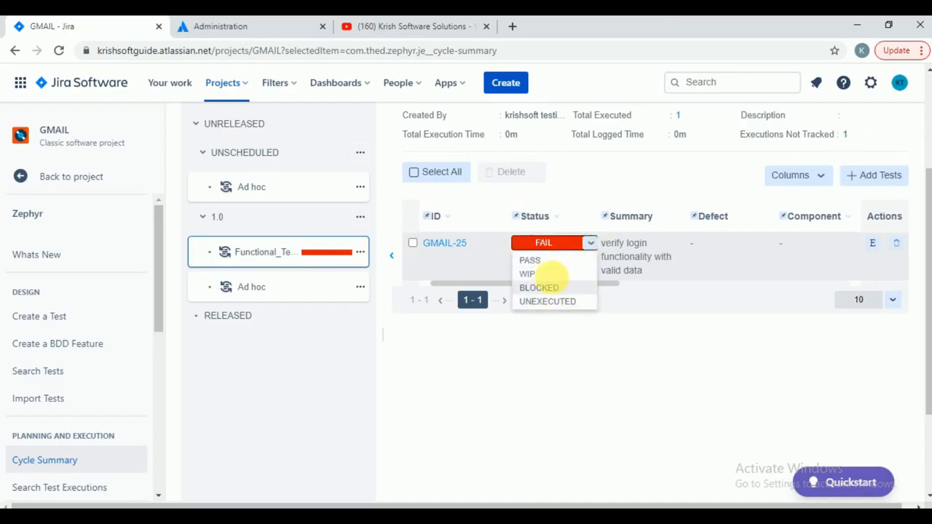
left_click(533, 261)
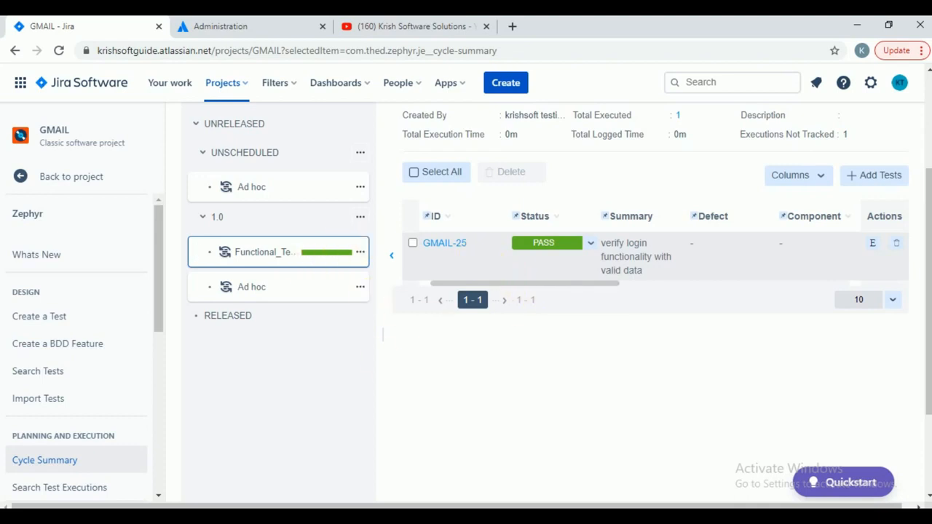
- Switch to the JIRA Tasks notes in Notepad, highlight the "import the test cases from excel" line, and return to the Jira window
left_click(251, 516)
left_click(183, 487)
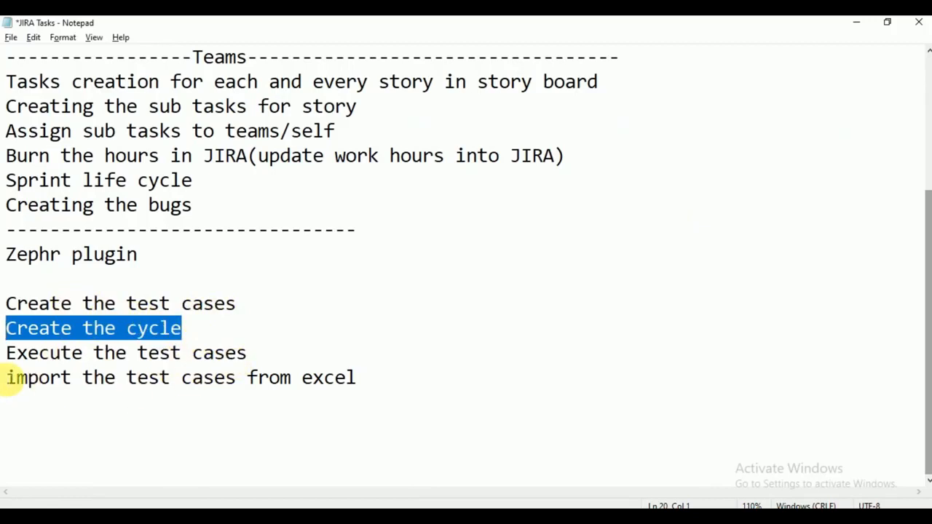
left_click_drag(7, 378, 372, 379)
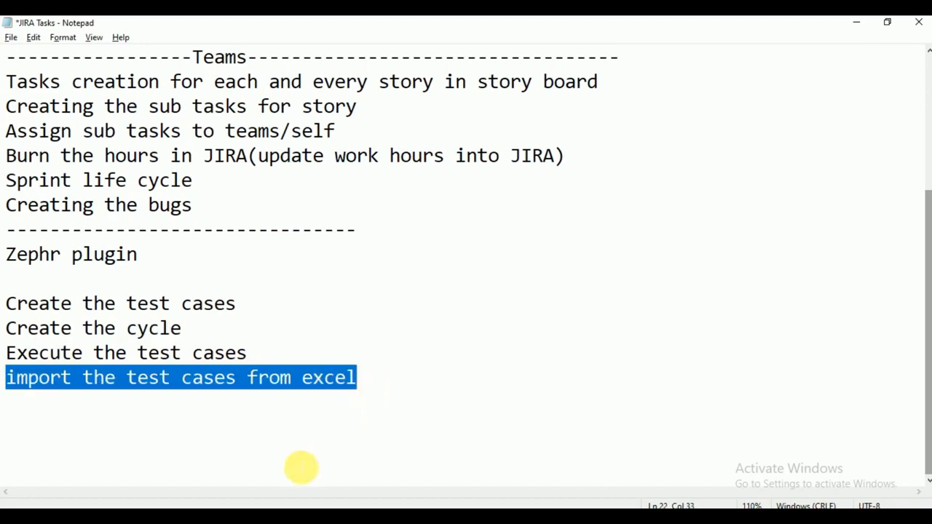
mouse_move(280, 518)
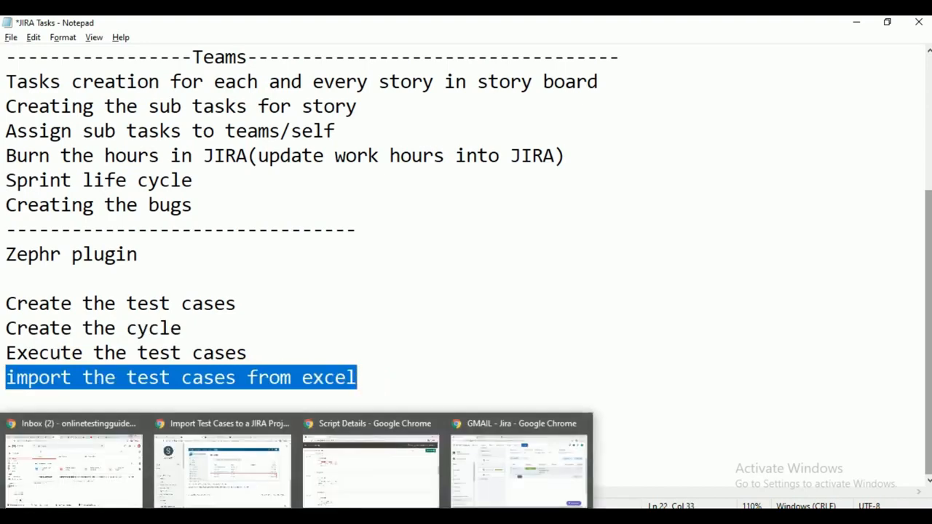
mouse_move(139, 453)
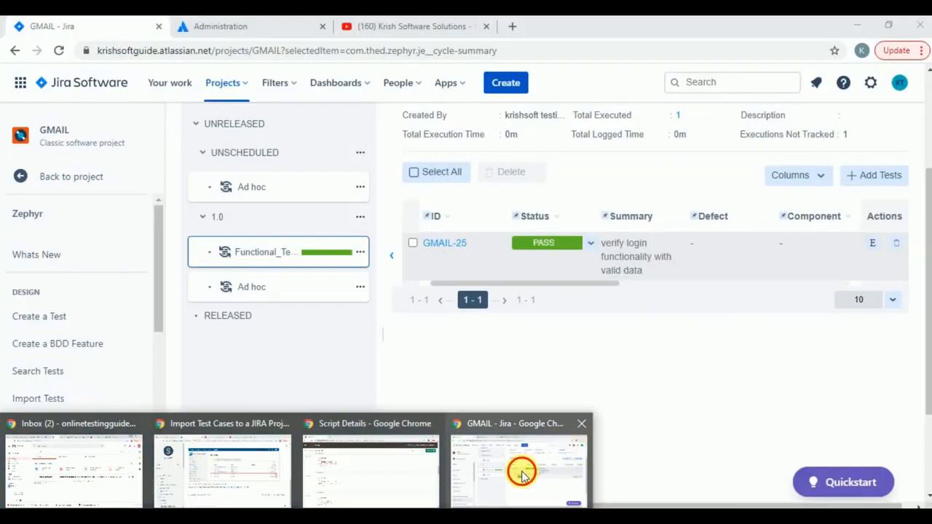
left_click(522, 469)
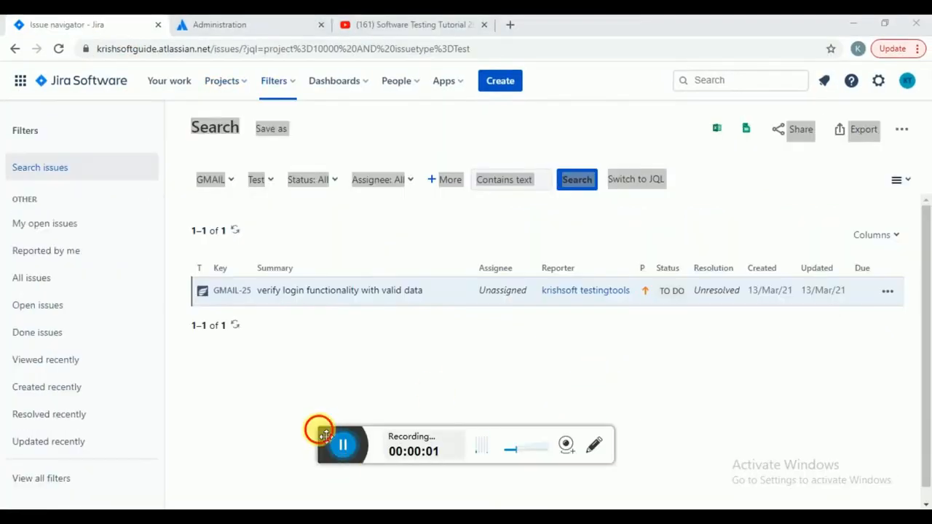
left_click_drag(325, 436, 346, 509)
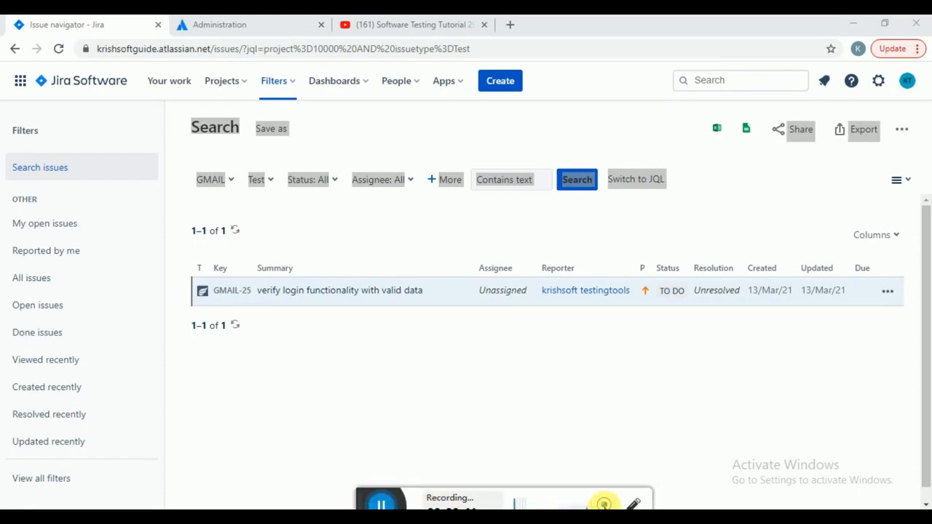
left_click(372, 500)
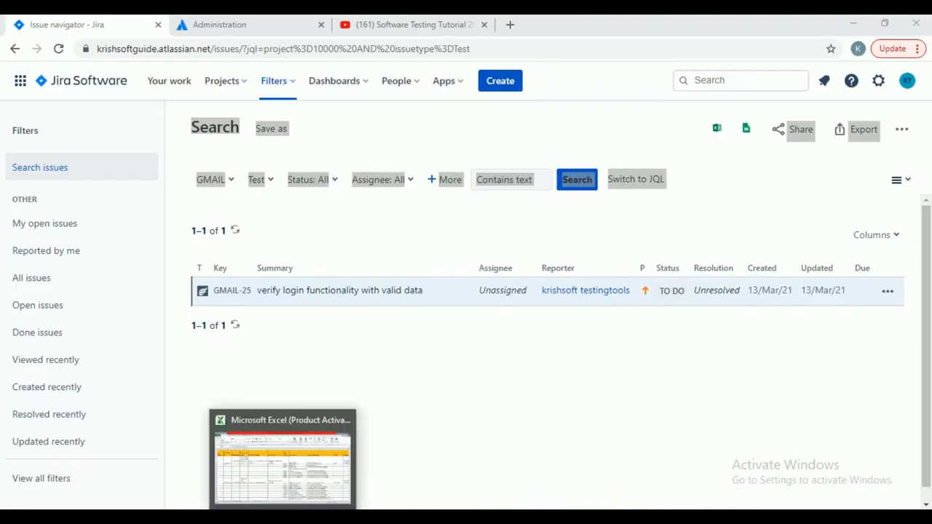
- Switch to the Agile workbook in Excel and examine each field of TC_login_01 on the Test_Cases sheet, selecting the whole case through its expected results
left_click(282, 519)
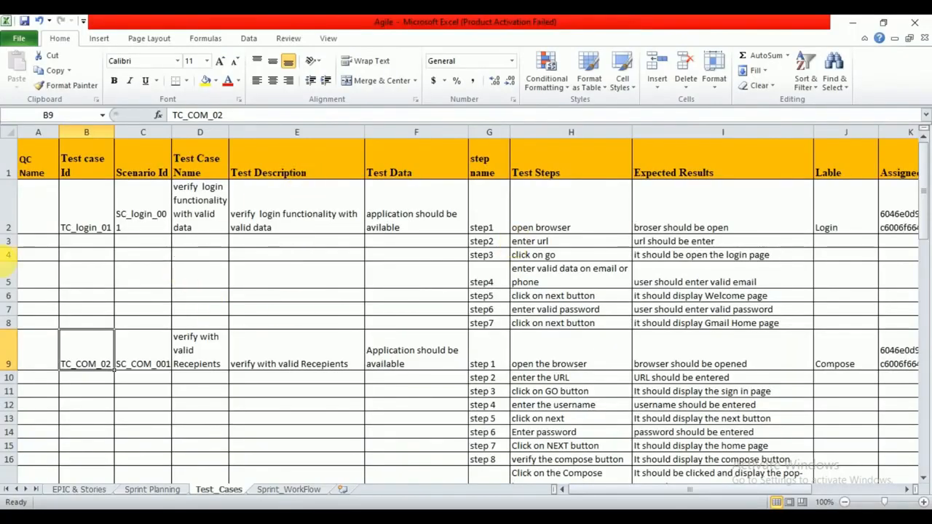
left_click(91, 217)
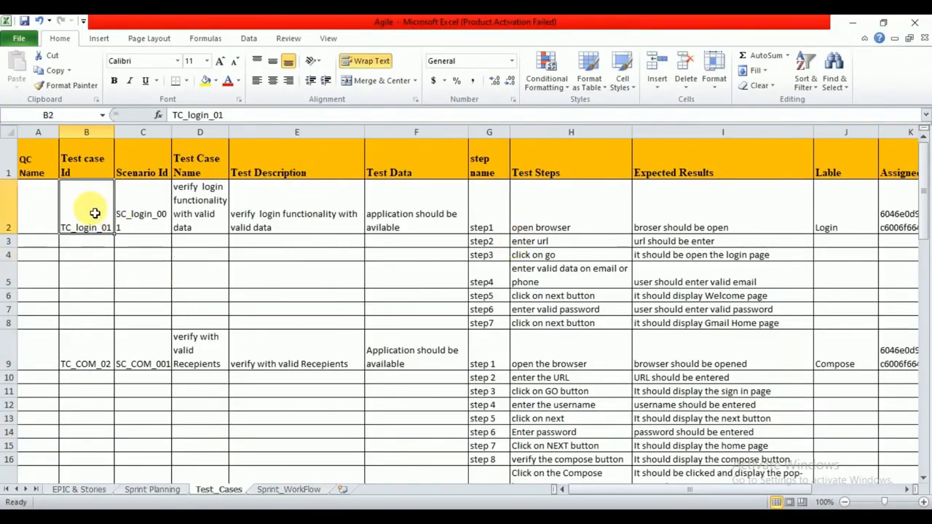
left_click(142, 213)
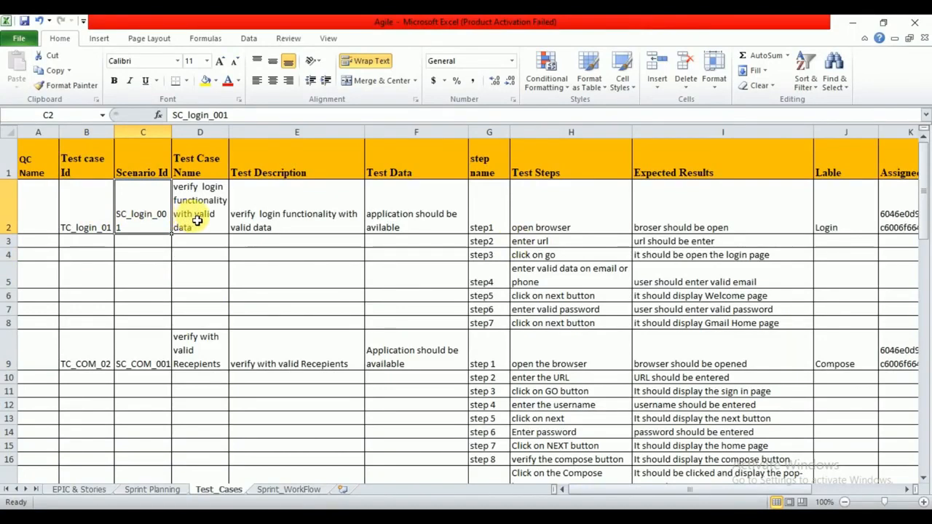
left_click(197, 219)
left_click(304, 224)
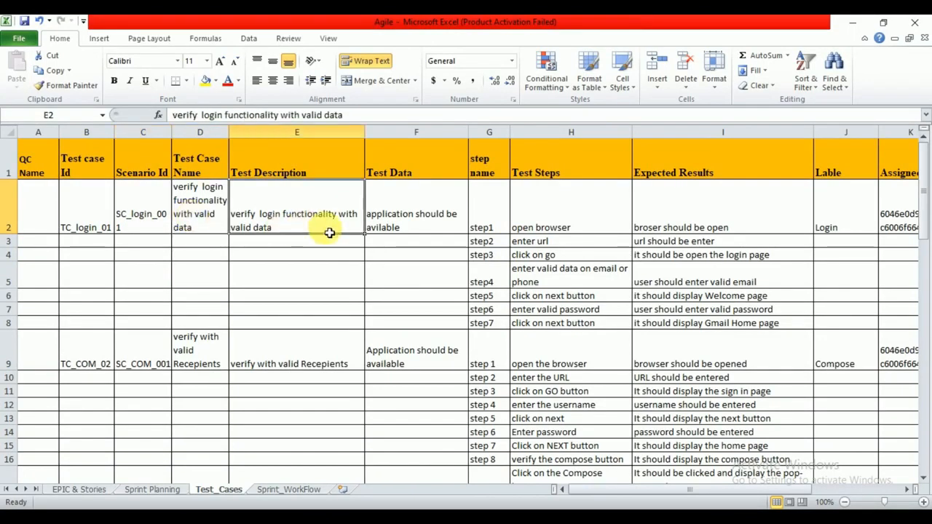
left_click(419, 215)
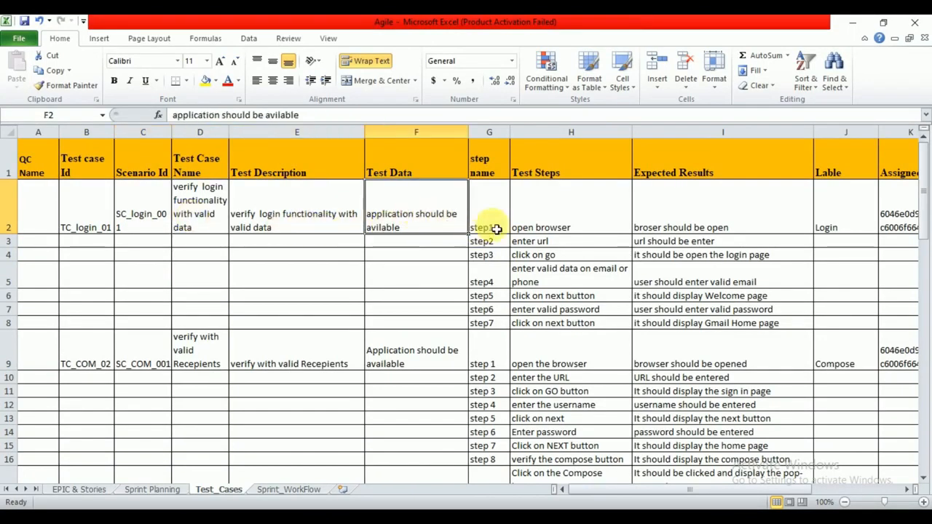
left_click(574, 214)
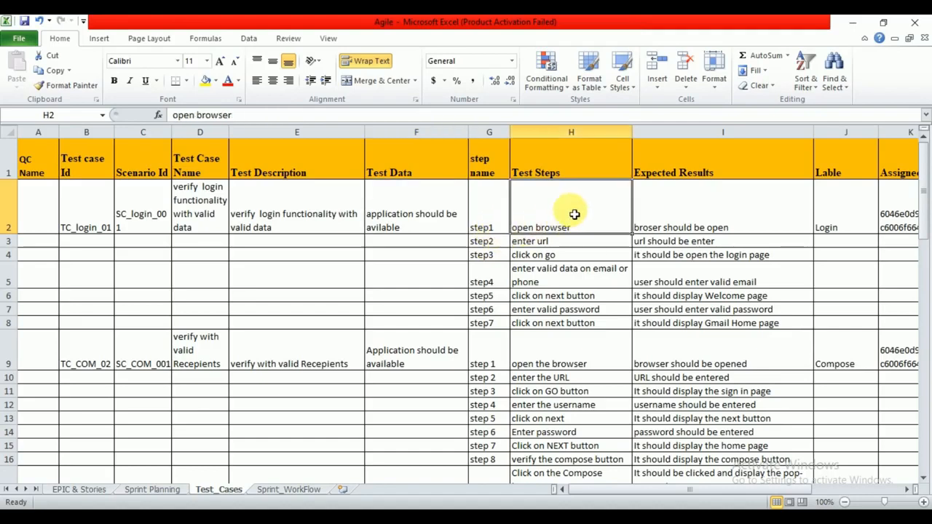
left_click(696, 212)
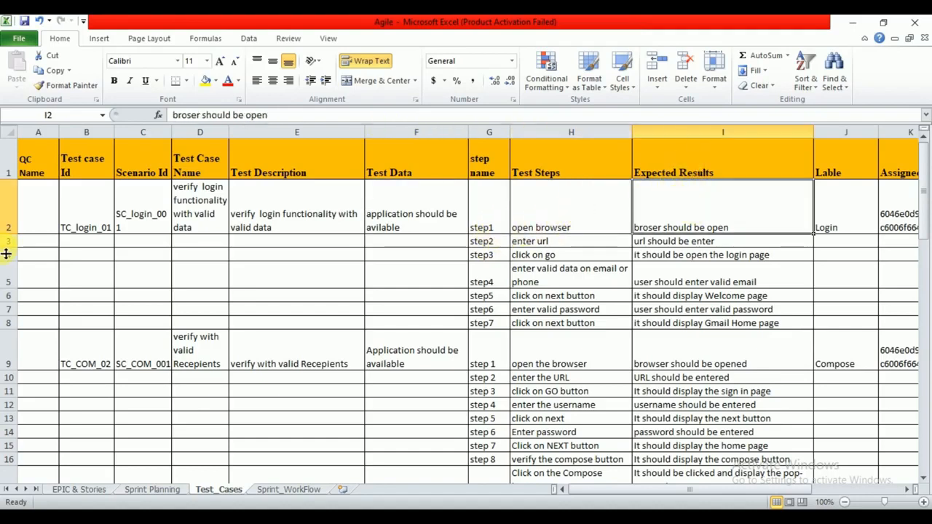
left_click(95, 222)
left_click_drag(95, 222, 729, 329)
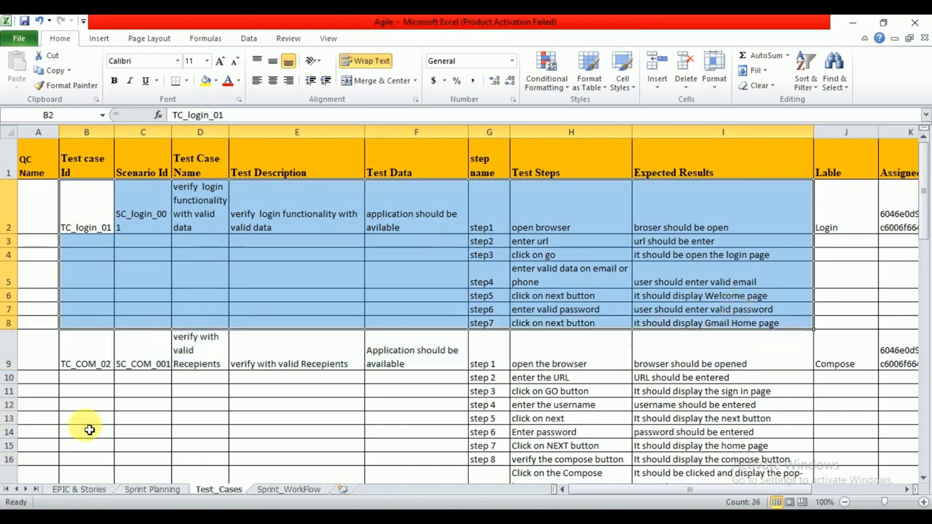
- Look through the remaining test cases on the Test_Cases sheet, down to TC_Draft_05
scroll(323, 389, "down", 3)
scroll(326, 393, "down", 8)
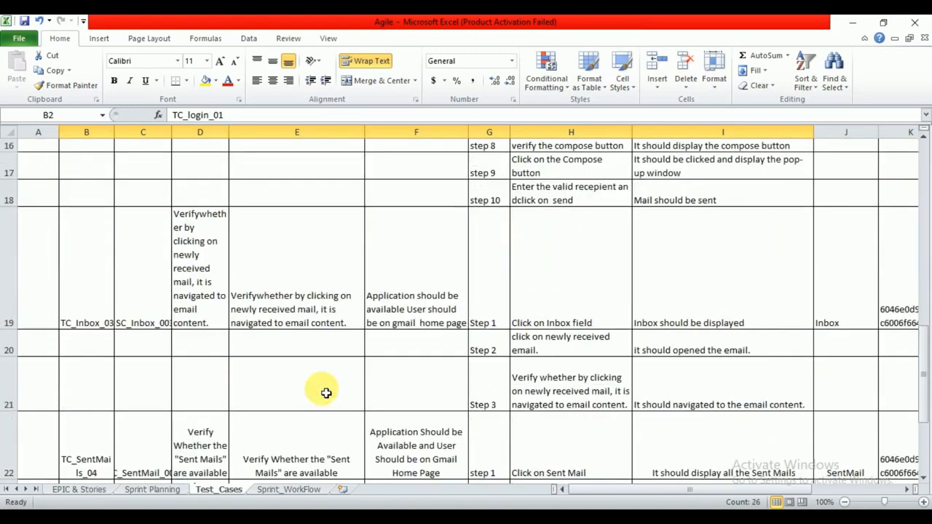
scroll(326, 393, "up", 4)
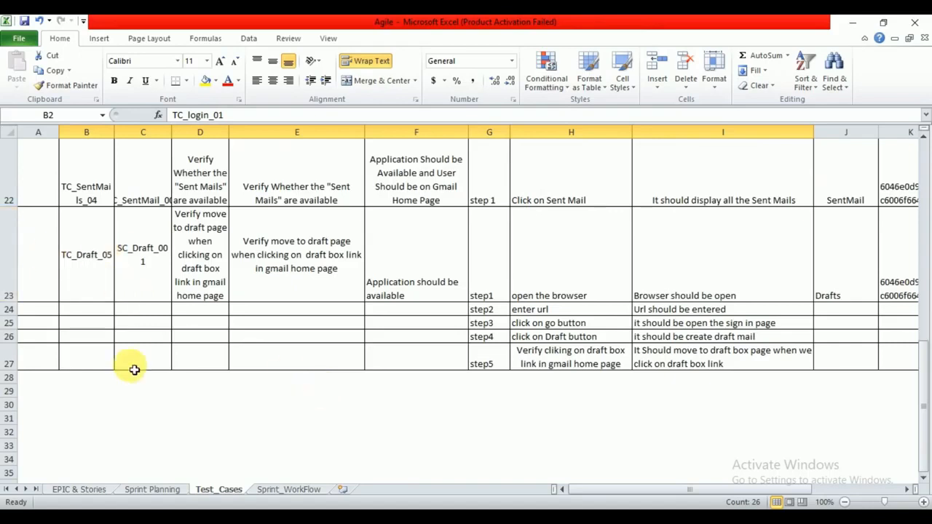
- Switch back to Jira, open Zephyr in the GMAIL project and search for the project's tests
mouse_move(218, 519)
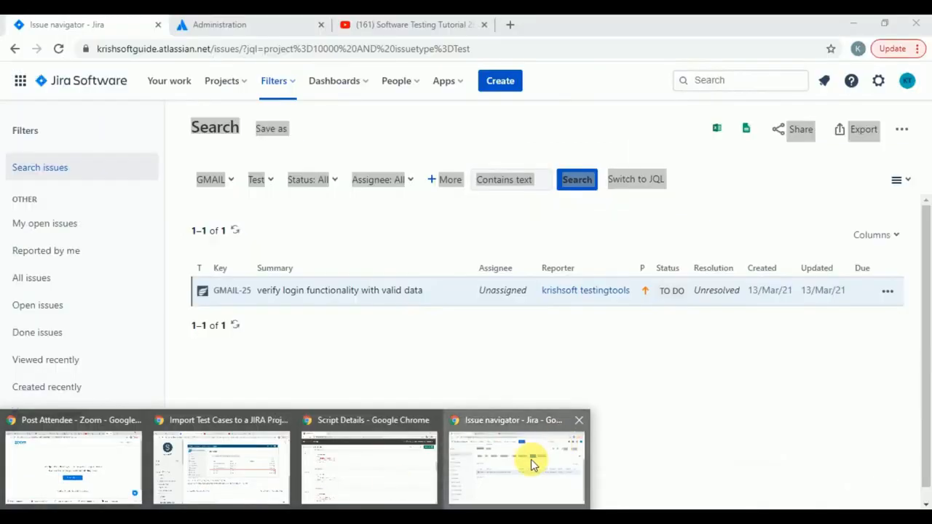
left_click(531, 462)
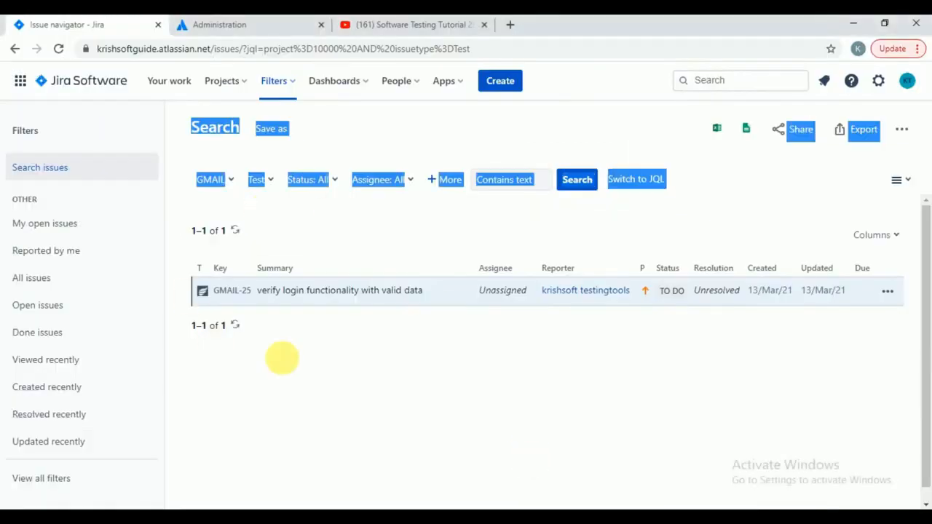
left_click(311, 371)
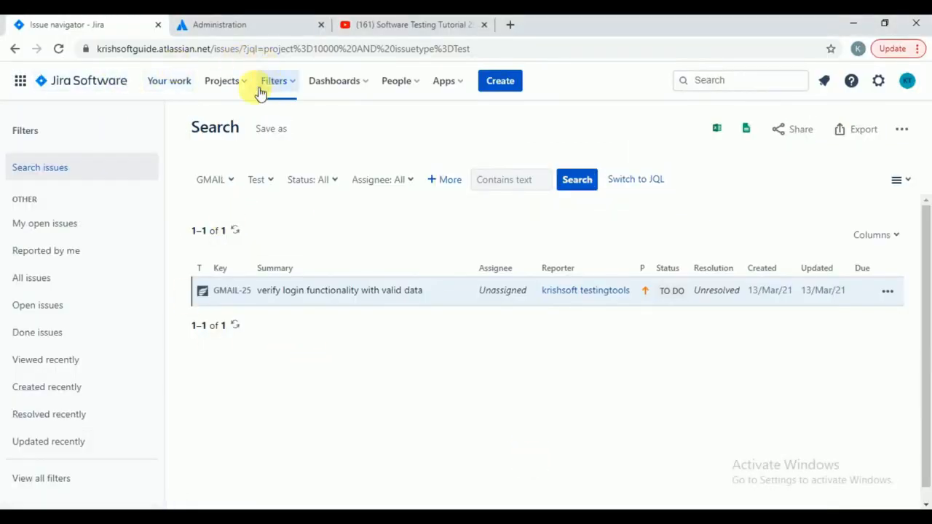
left_click(236, 84)
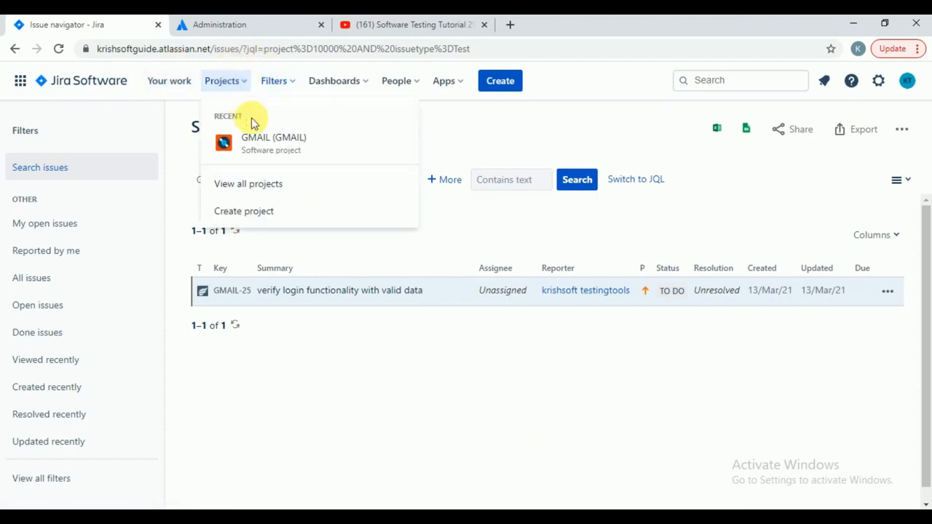
left_click(256, 149)
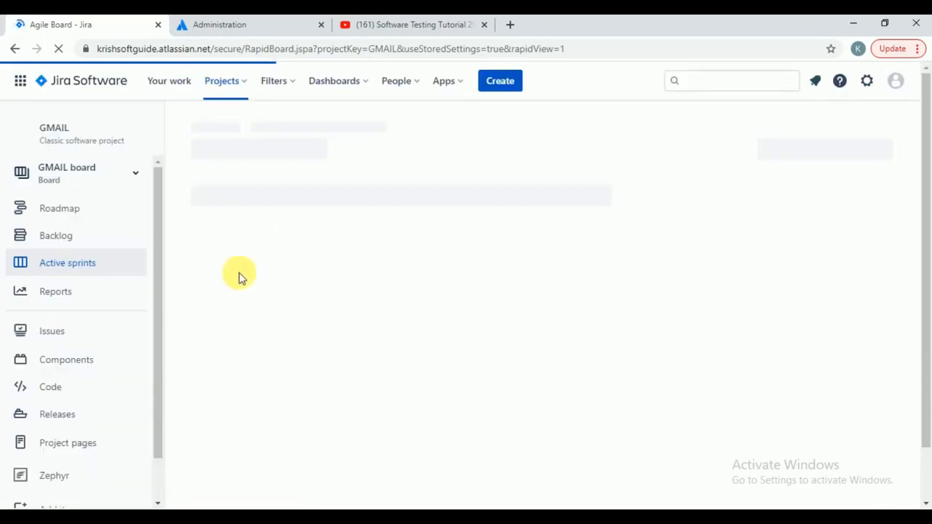
scroll(90, 374, "down", 2)
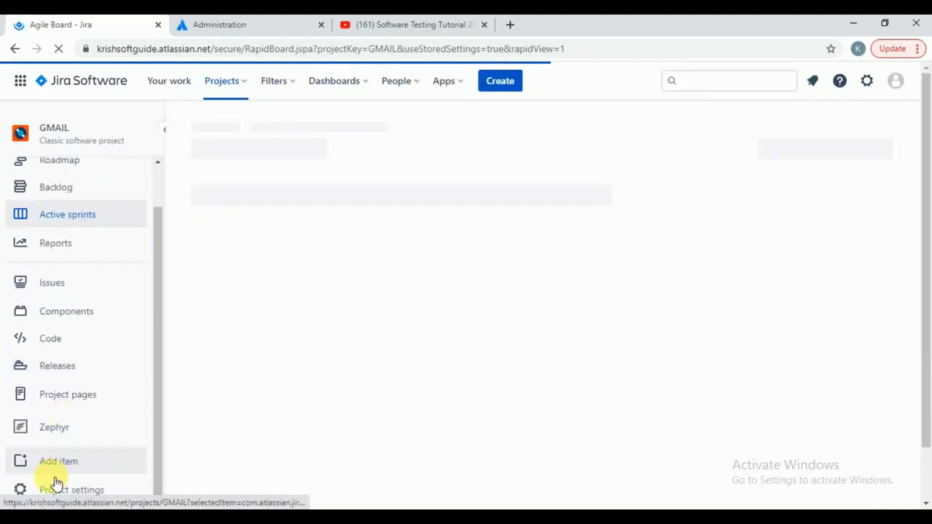
left_click(59, 430)
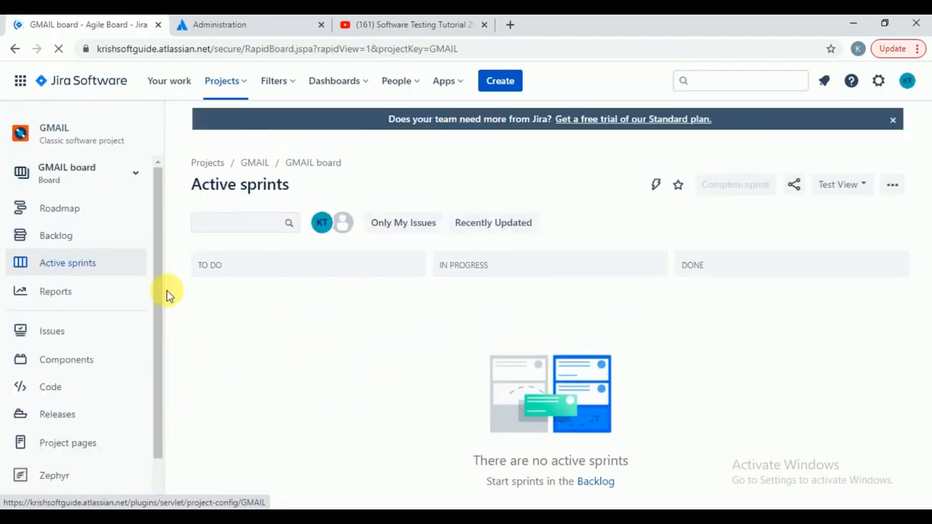
left_click(58, 476)
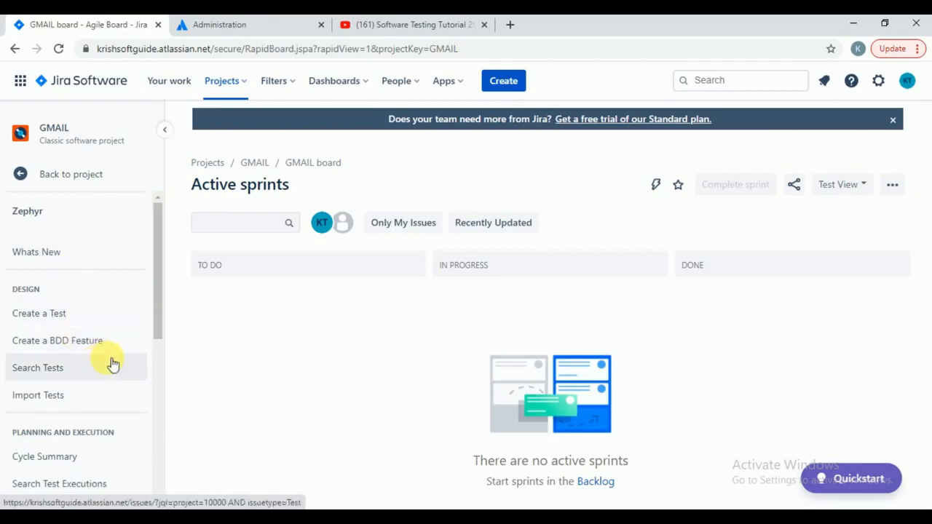
left_click(72, 377)
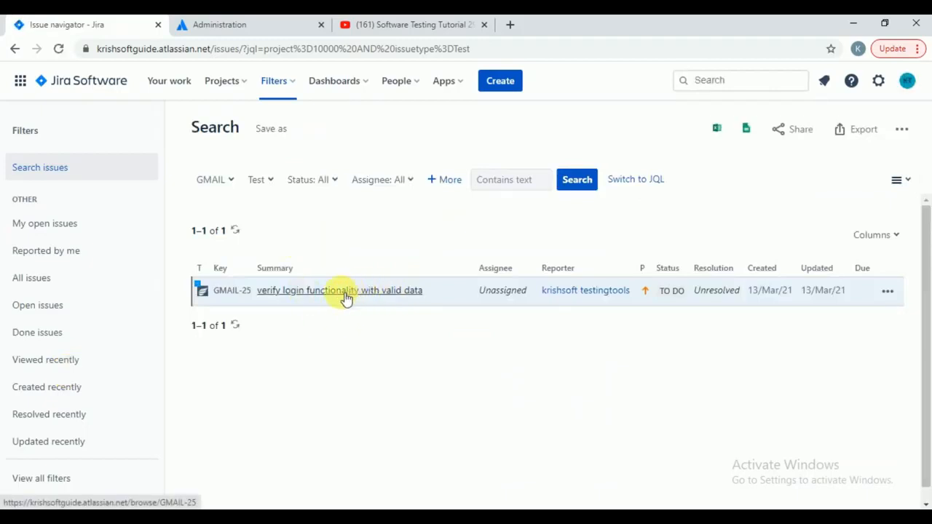
- Open the test "verify login functionality with valid data" and review its description and all steps in Test Details
left_click(345, 293)
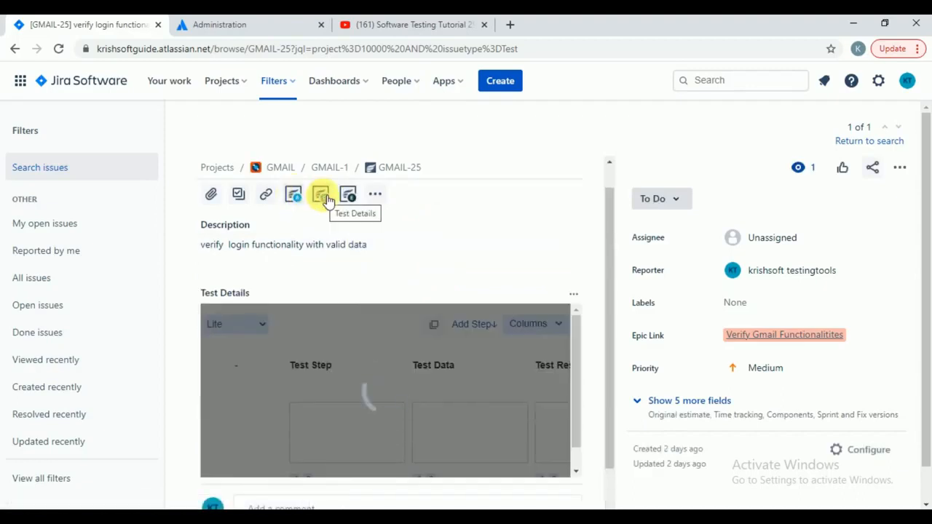
left_click(326, 196)
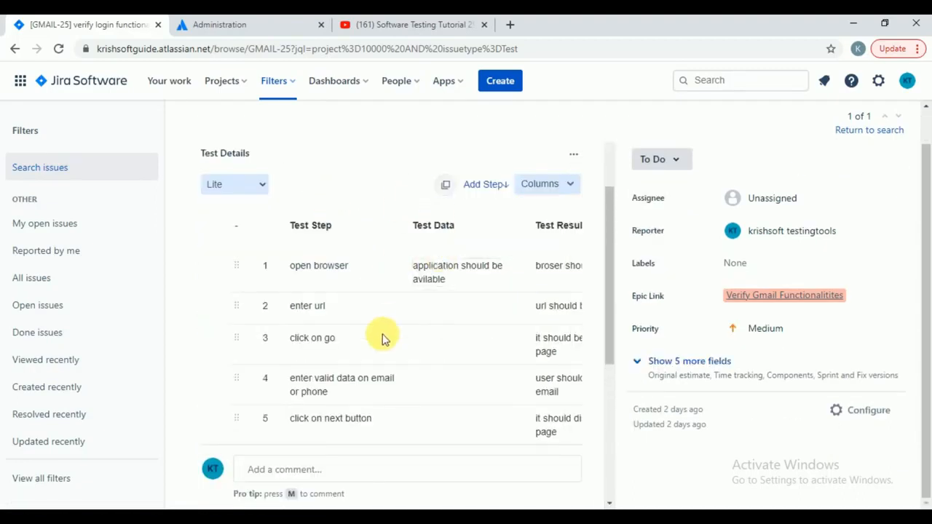
scroll(416, 369, "down", 2)
scroll(416, 369, "down", 3)
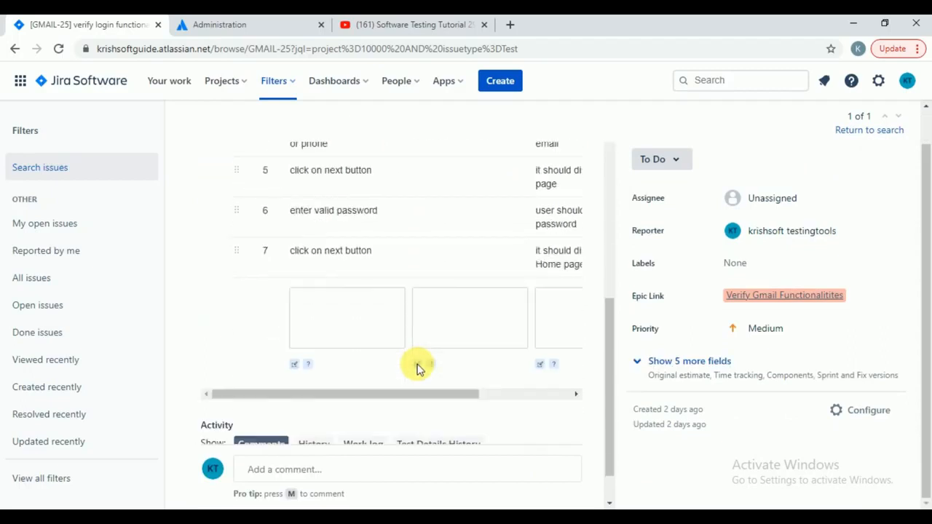
scroll(416, 369, "up", 5)
scroll(416, 369, "up", 2)
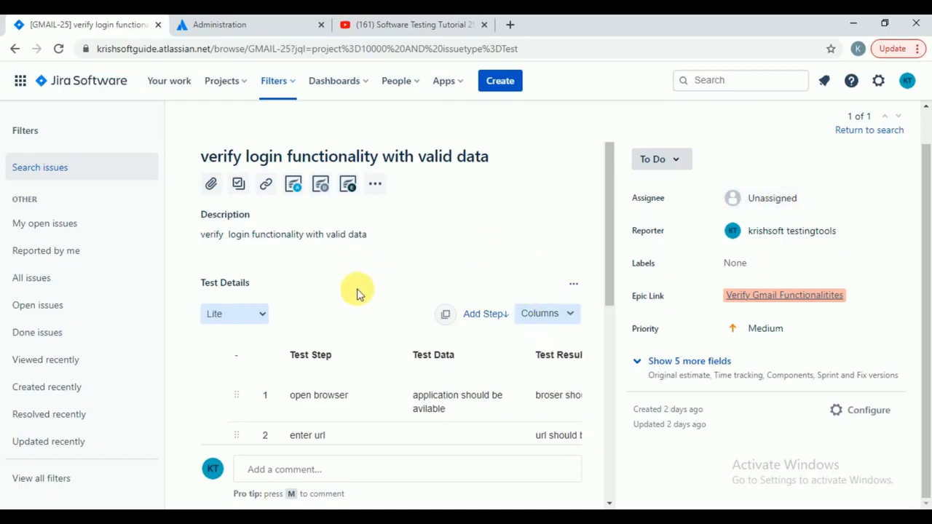
scroll(357, 293, "down", 3)
scroll(357, 293, "down", 3)
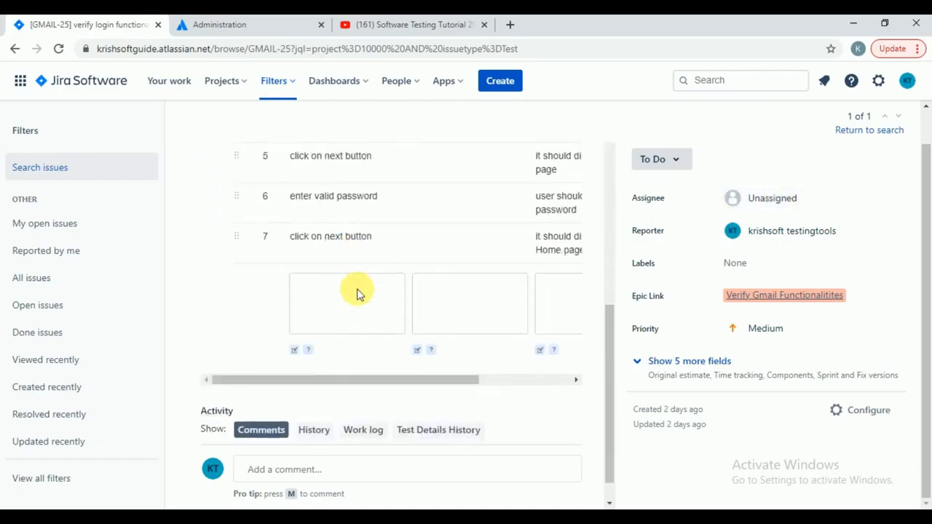
scroll(357, 293, "up", 3)
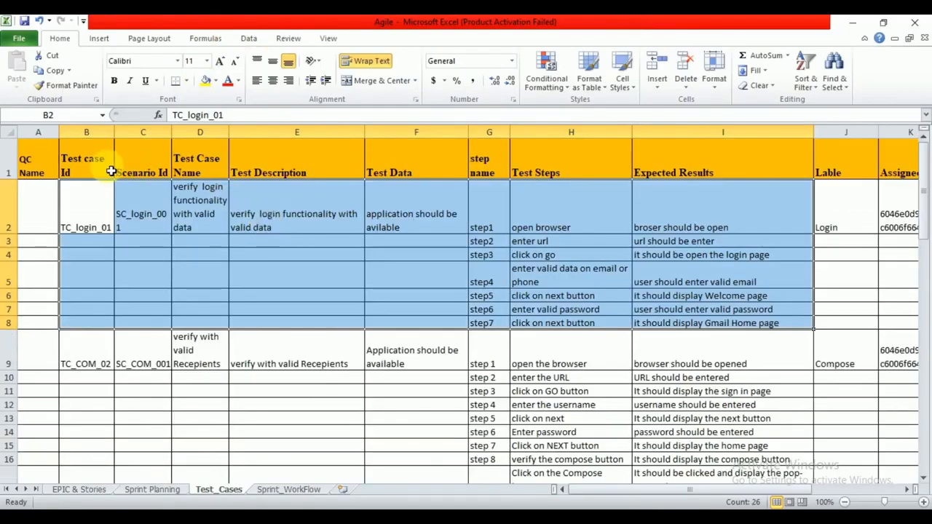
- Return to the Test_Cases sheet in Excel and examine the Test Case Name, Test Description, Test Data, Test Steps and Expected Results column headings
left_click(206, 169)
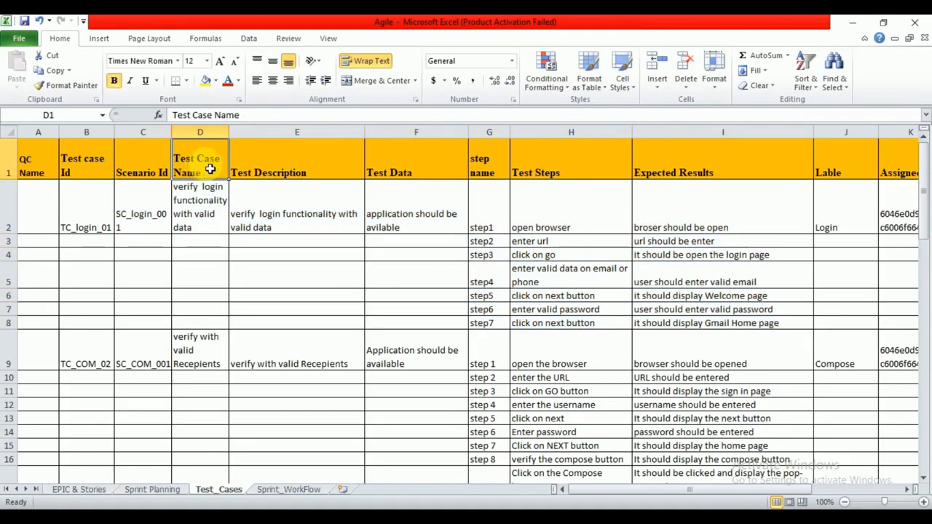
left_click(313, 173)
left_click(432, 165)
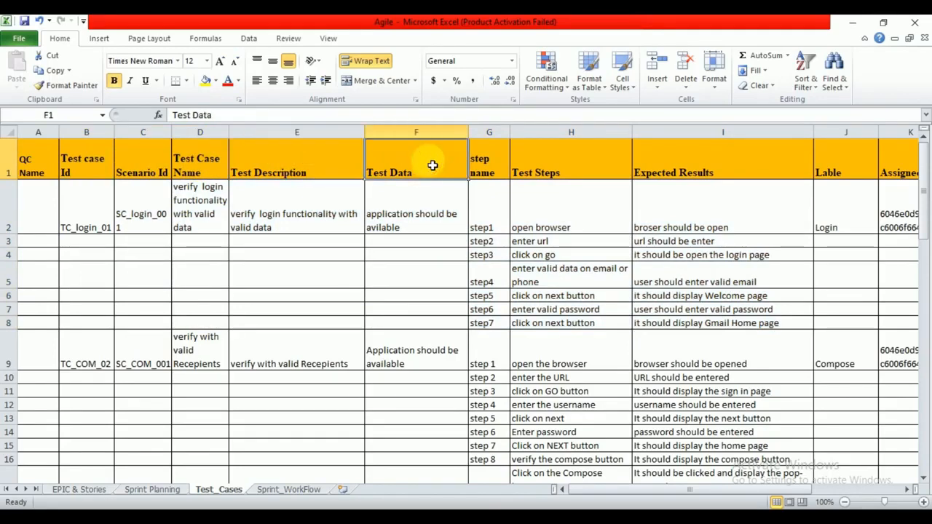
left_click(568, 162)
left_click(706, 170)
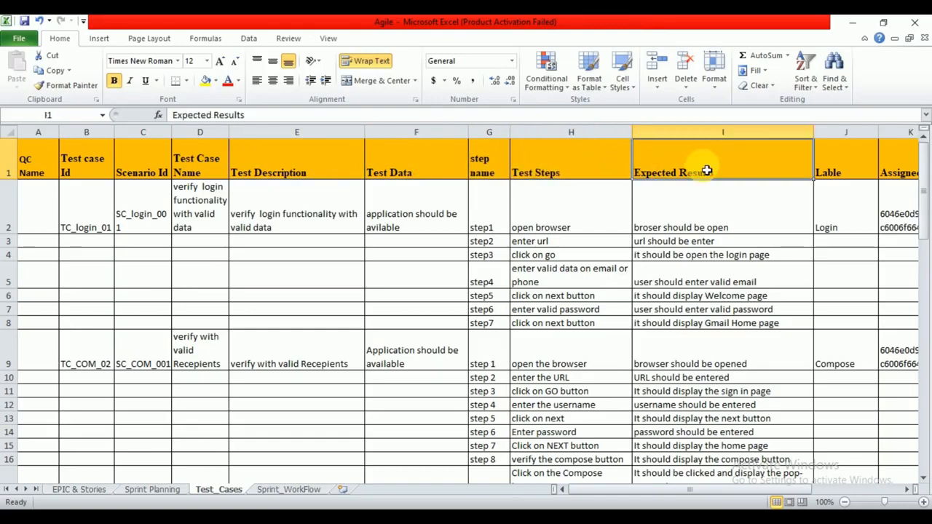
- Clear the account IDs of all test cases from the Assignee column, starting at K2
scroll(707, 170, "right", 2)
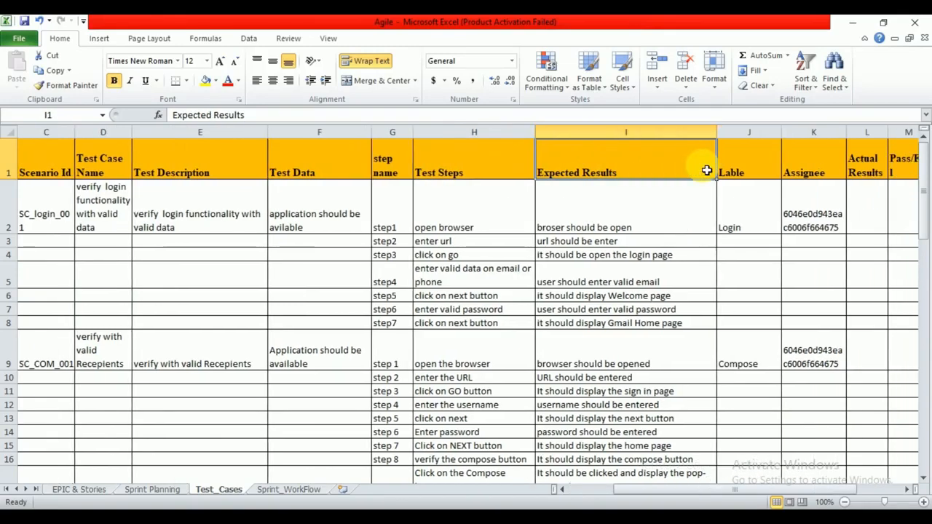
left_click(748, 166)
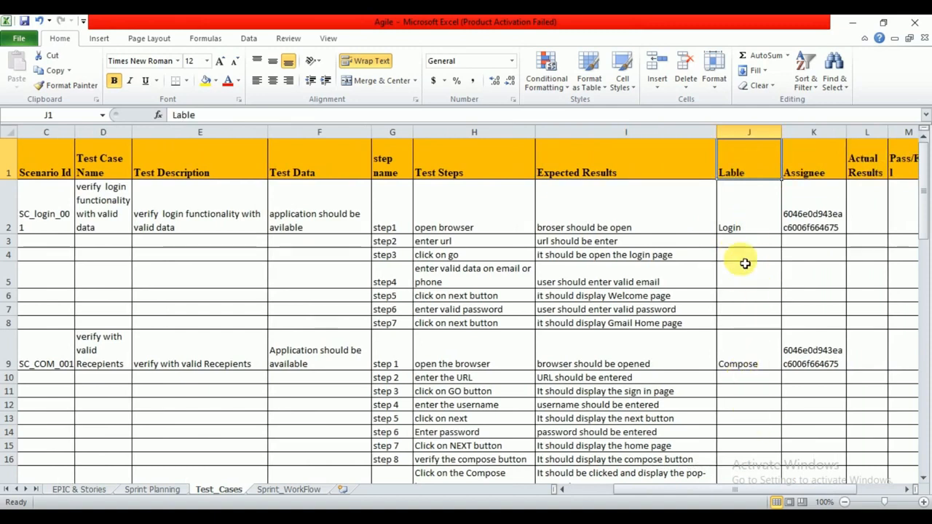
left_click(811, 229)
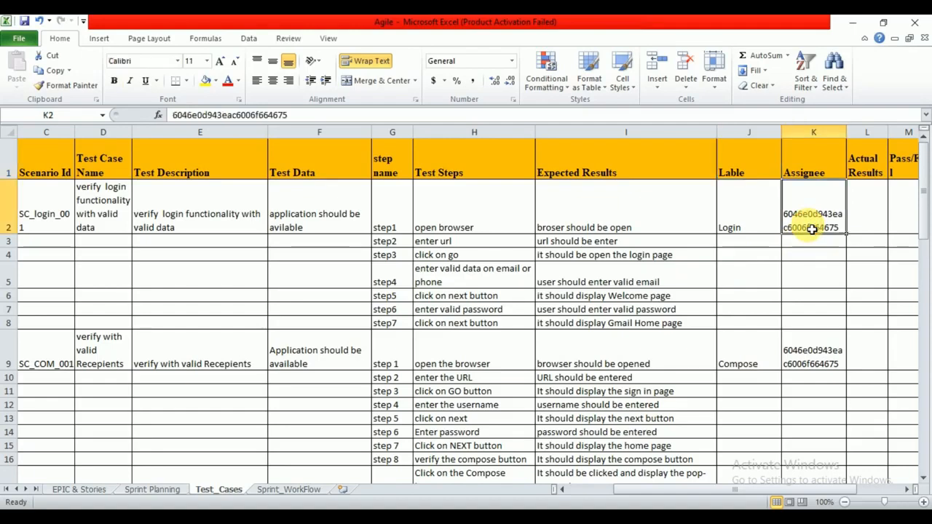
left_click_drag(812, 229, 813, 463)
key("shift+Down")
key("shift+Down")
key("shift+Down")
key("shift+Down")
key("shift+Down")
key("shift+Up")
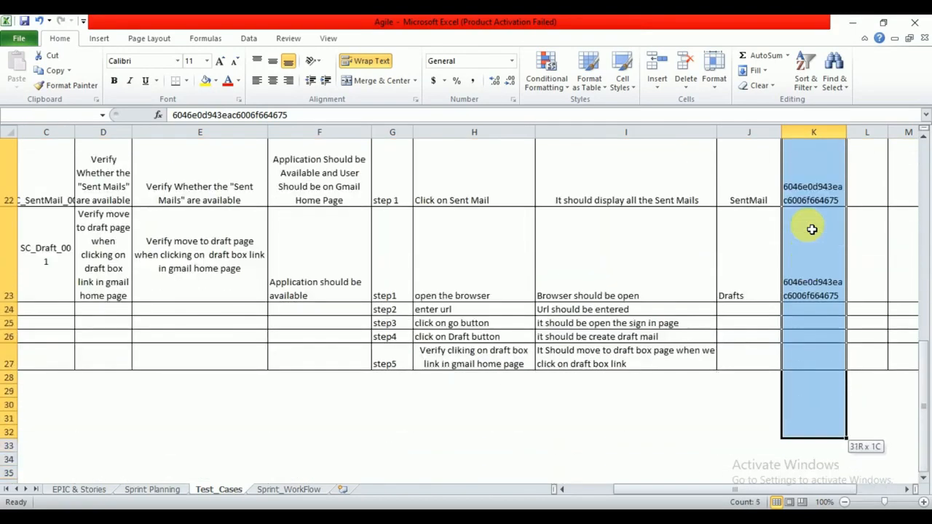
key("Delete")
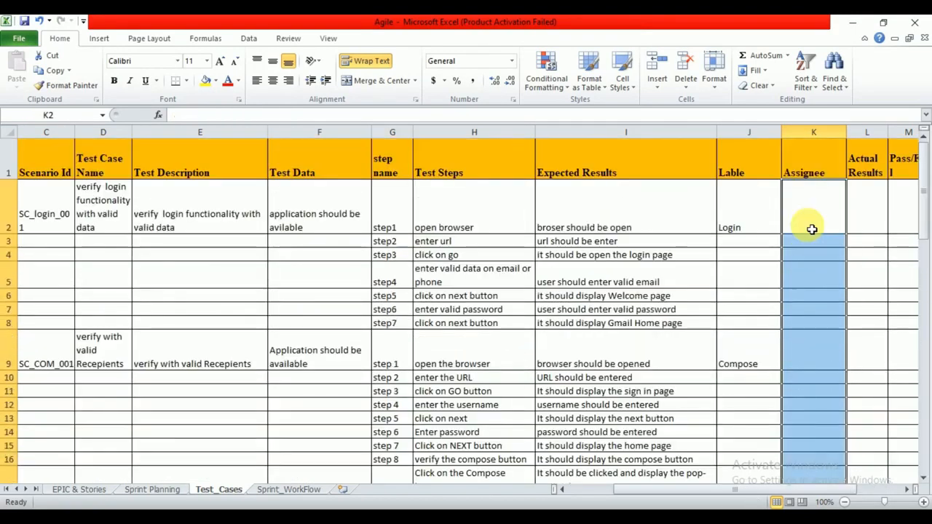
left_click(811, 228)
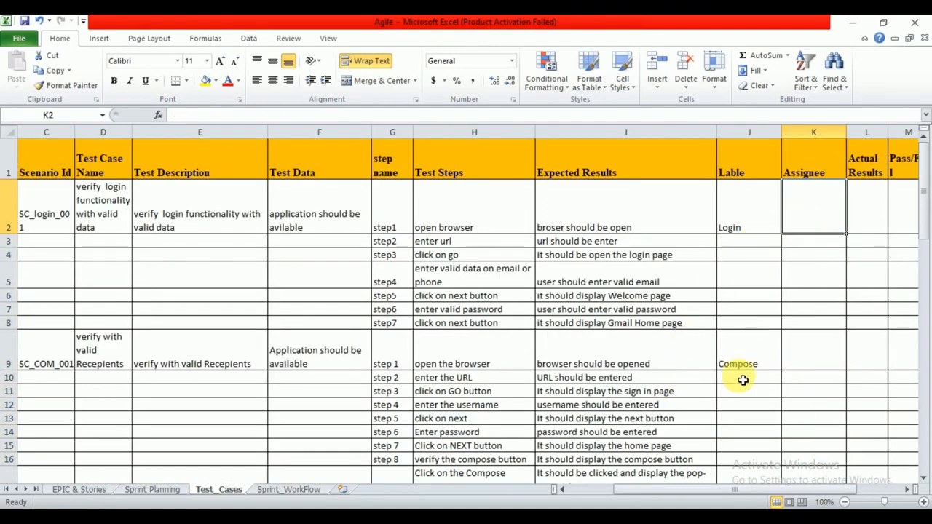
- Switch to Jira in Chrome and open the search page for people and teams
mouse_move(216, 519)
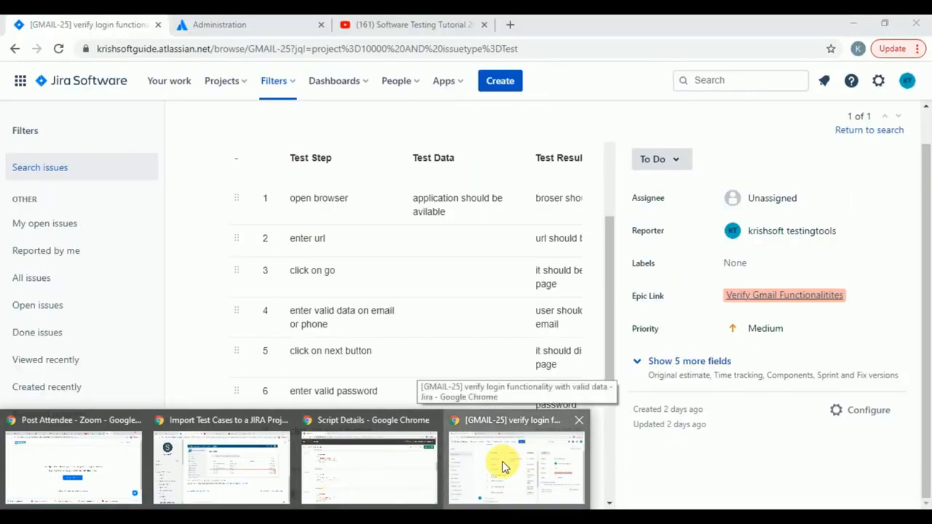
left_click(508, 468)
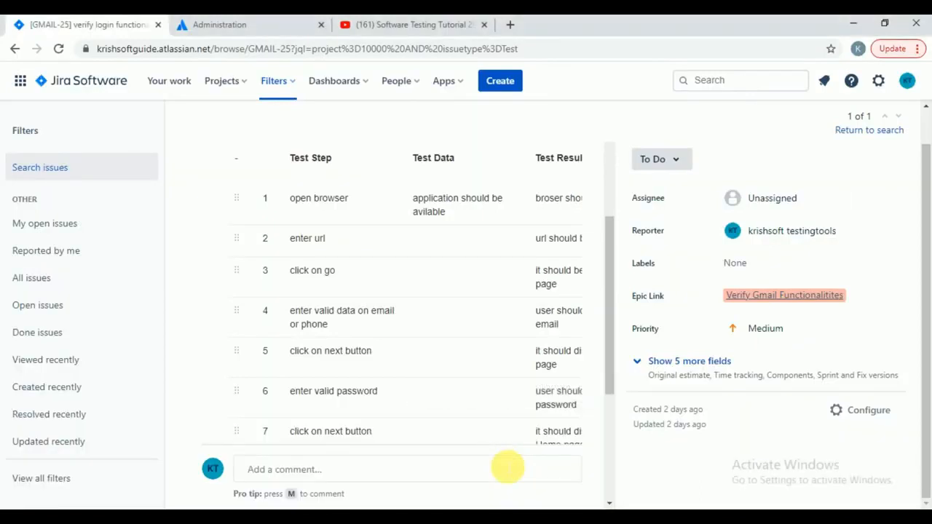
left_click(421, 83)
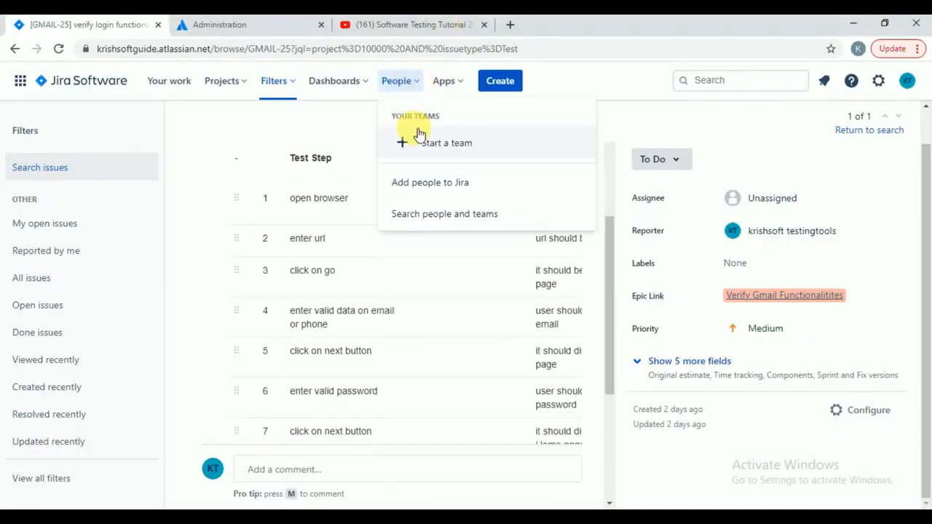
left_click(436, 221)
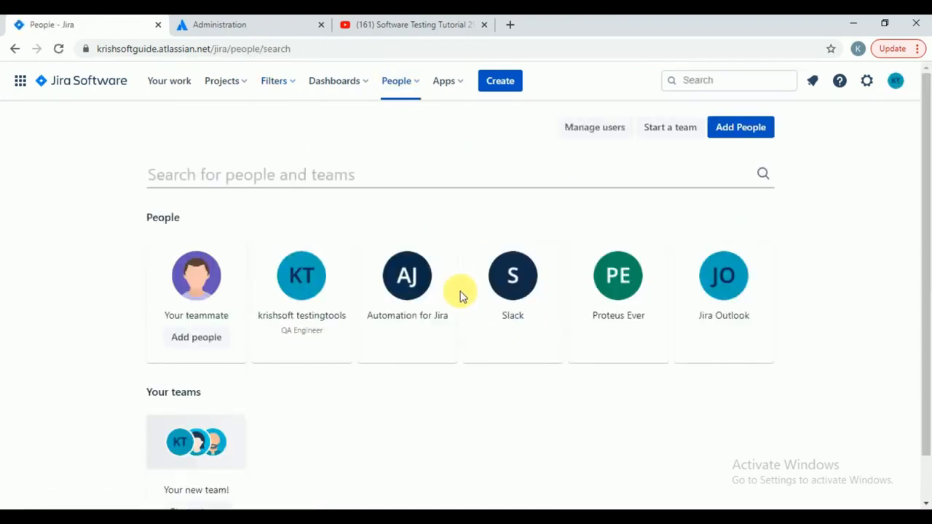
- Open user management and review the first listed user's access, roles and groups
left_click(573, 129)
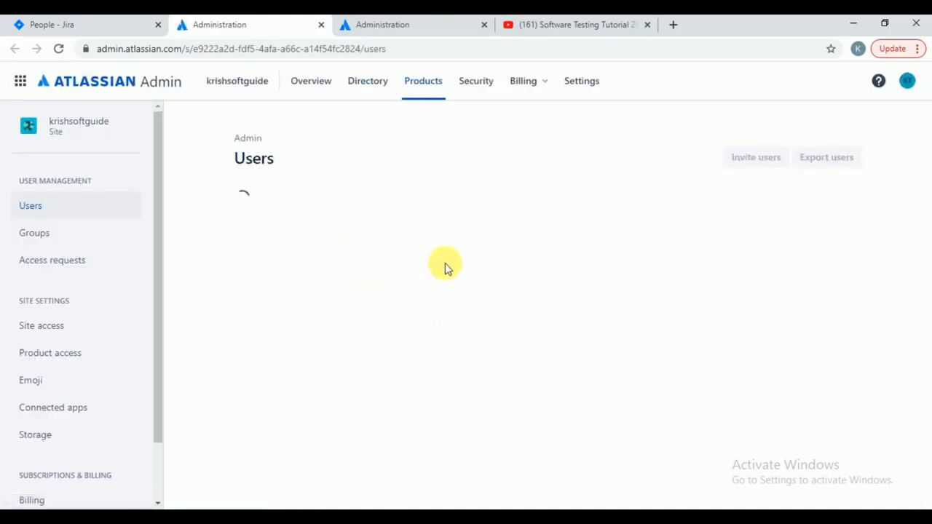
scroll(343, 306, "down", 3)
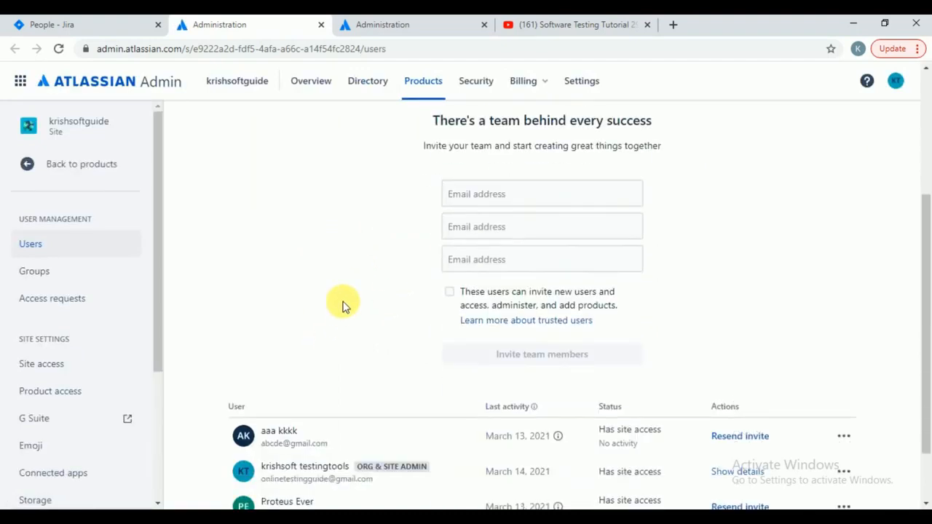
scroll(342, 306, "down", 2)
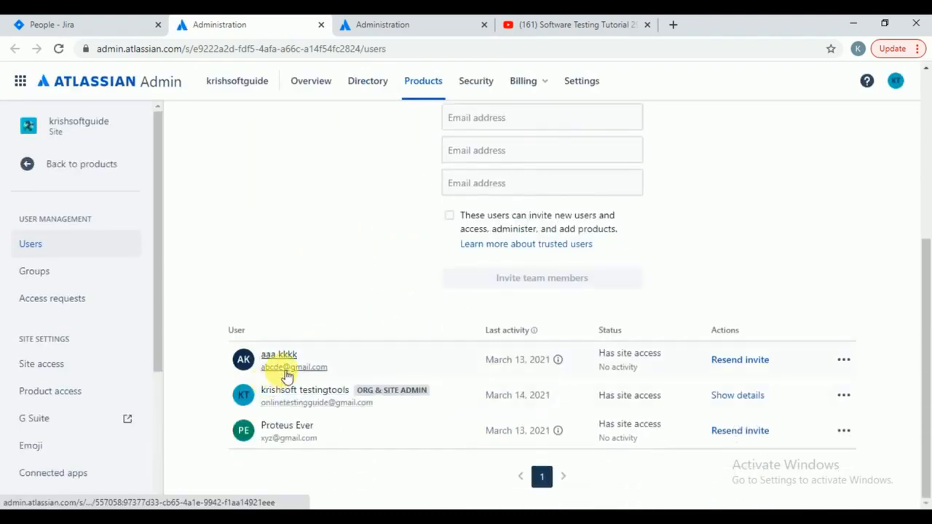
left_click(287, 369)
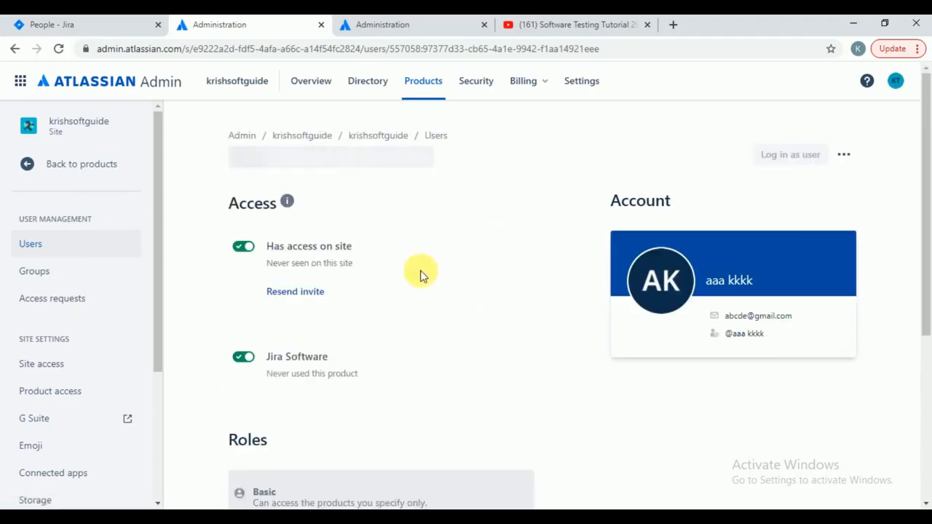
scroll(449, 269, "down", 2)
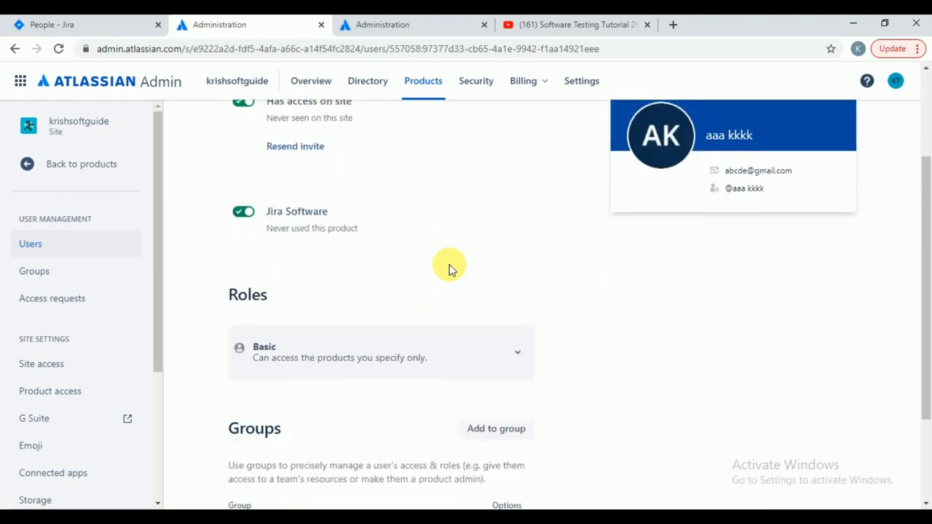
scroll(449, 269, "down", 2)
scroll(450, 269, "up", 4)
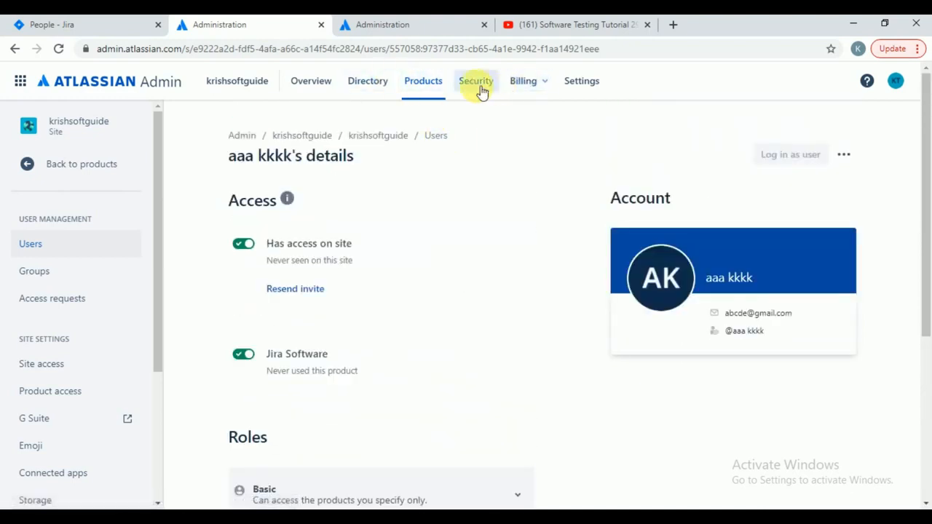
- Return to the Users list and examine the role and group details of the last listed user
left_click(14, 51)
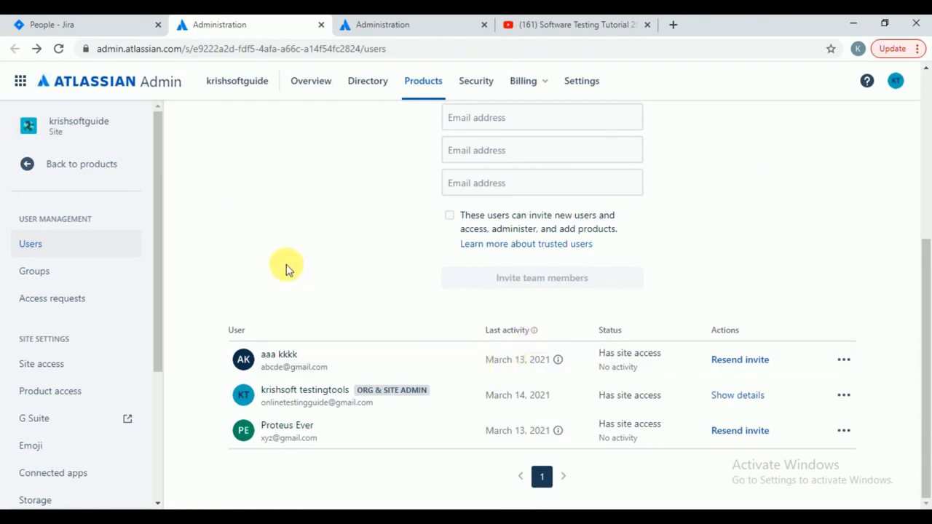
scroll(286, 269, "up", 3)
scroll(286, 270, "down", 3)
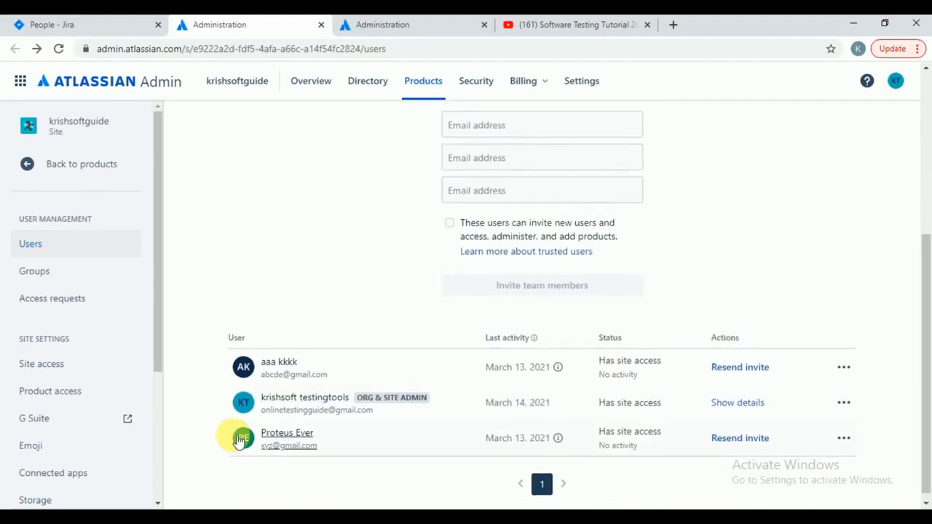
left_click(266, 435)
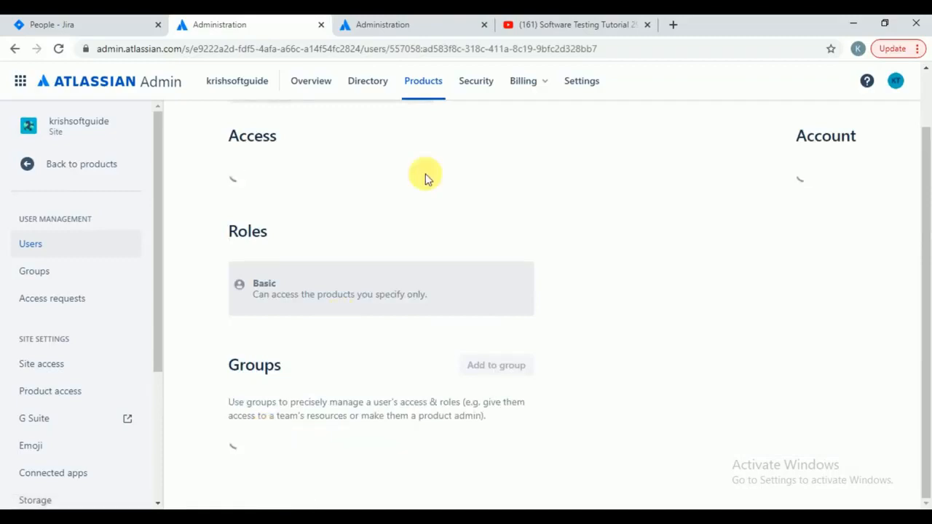
scroll(425, 174, "down", 1)
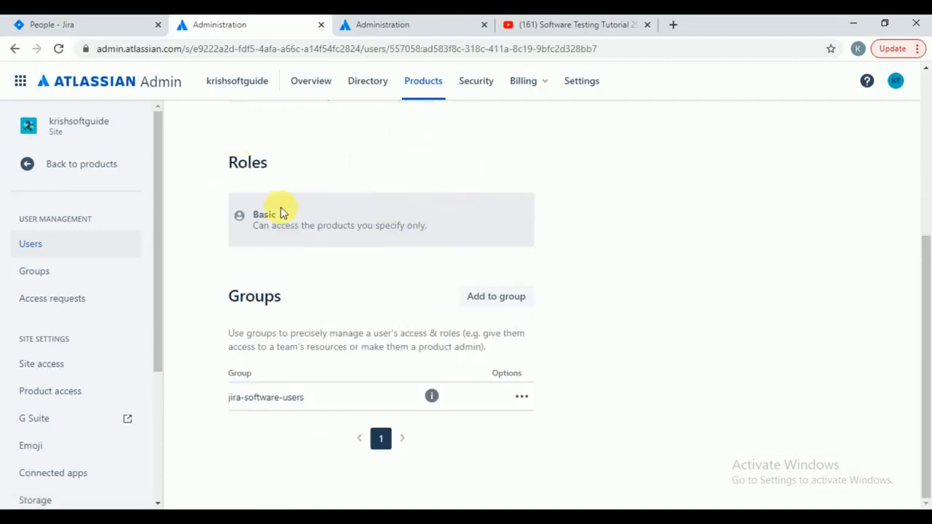
left_click(88, 22)
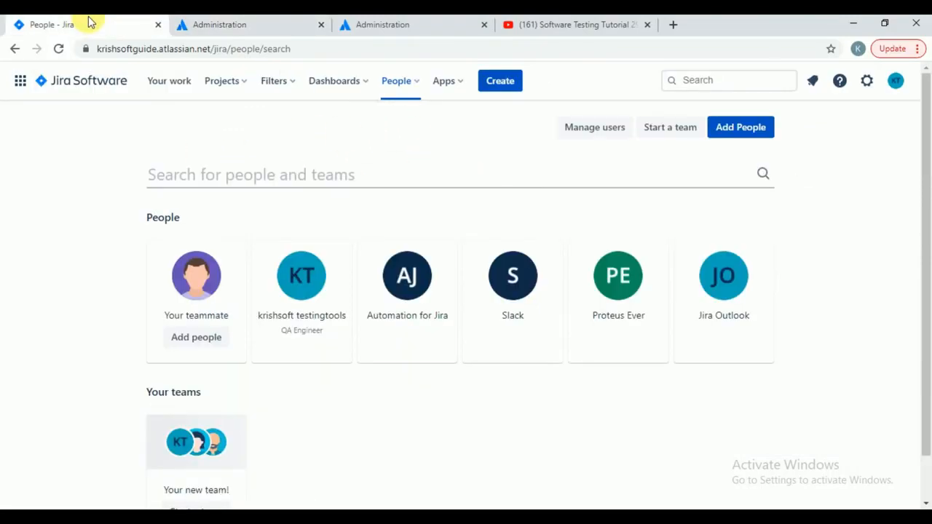
left_click(503, 173)
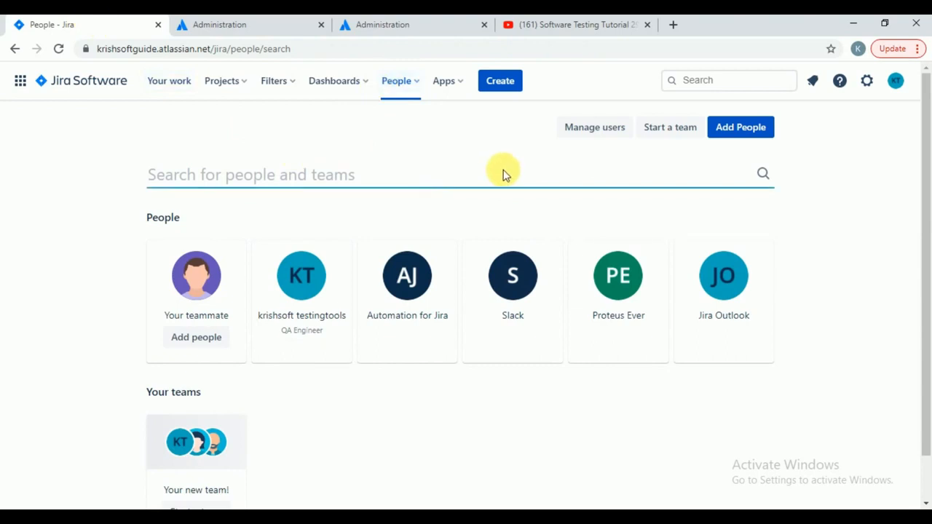
scroll(502, 175, "down", 1)
scroll(502, 175, "up", 1)
left_click(293, 282)
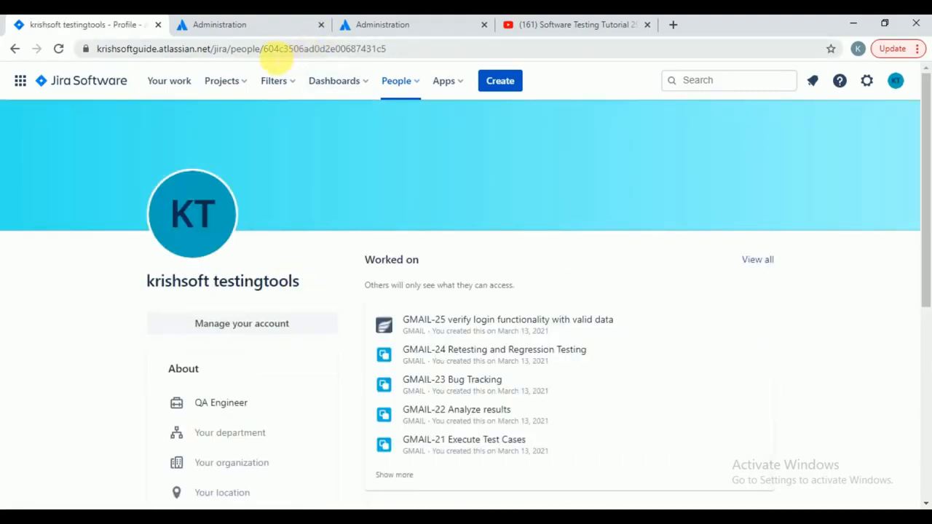
left_click_drag(268, 50, 425, 58)
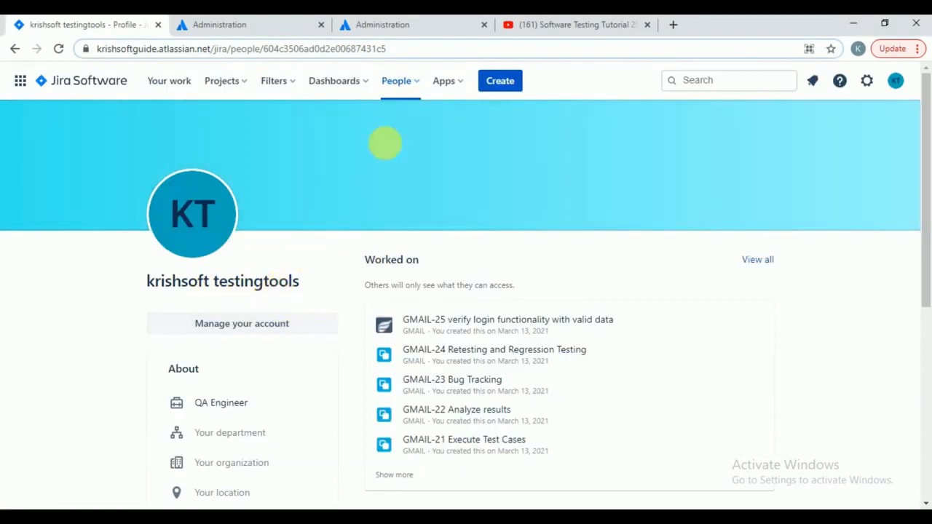
left_click_drag(269, 48, 437, 45)
key("ctrl+c")
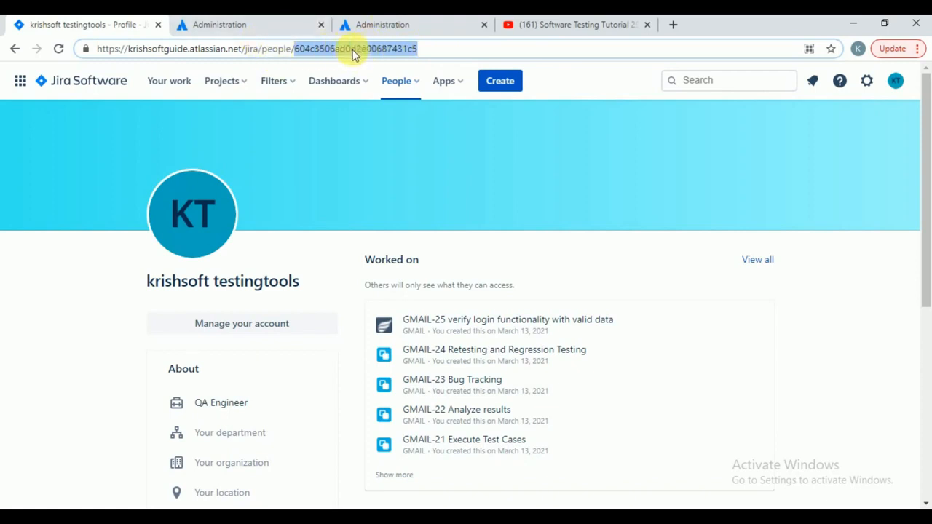
- Switch to the Test_Cases sheet in Excel and paste the account ID as Assignee for the Login and Compose test cases, K2 and K9
left_click(282, 519)
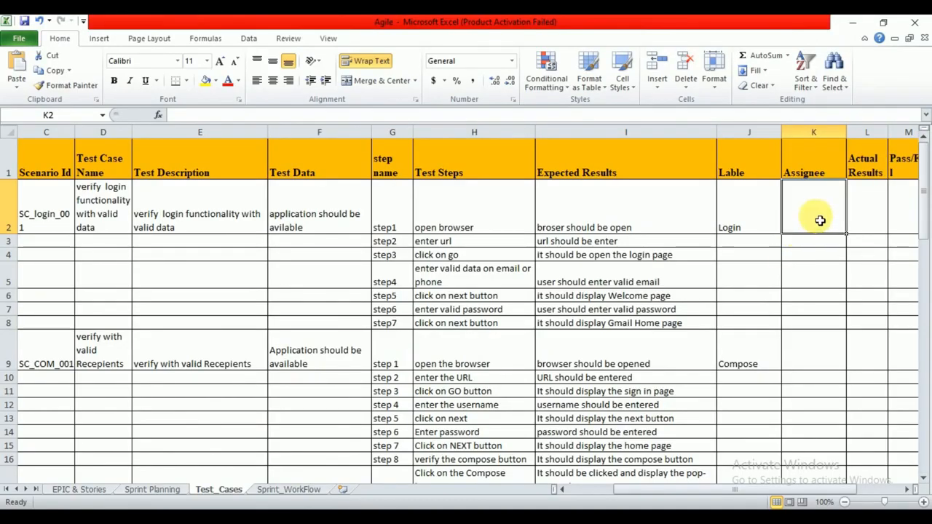
key("ctrl+v")
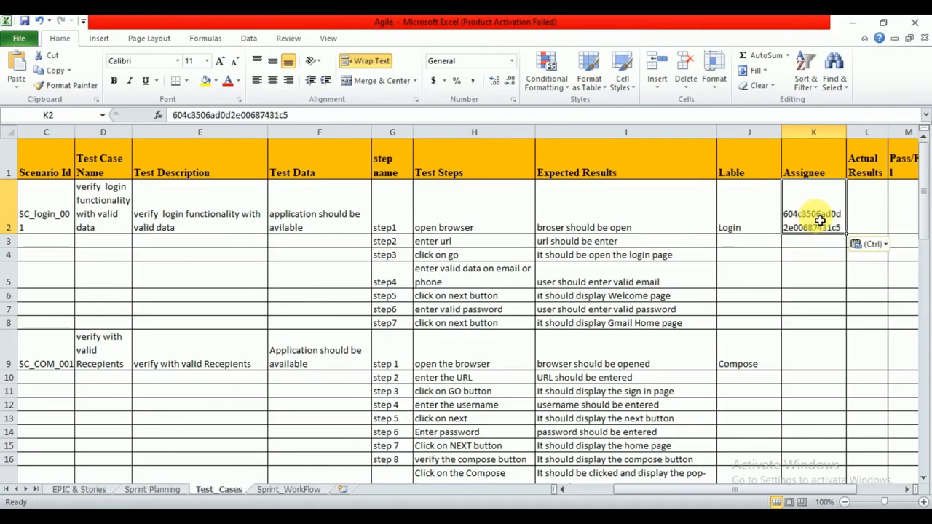
key("Down")
key("Down")
key("Down")
key("Down")
key("Down")
key("Down")
key("Down")
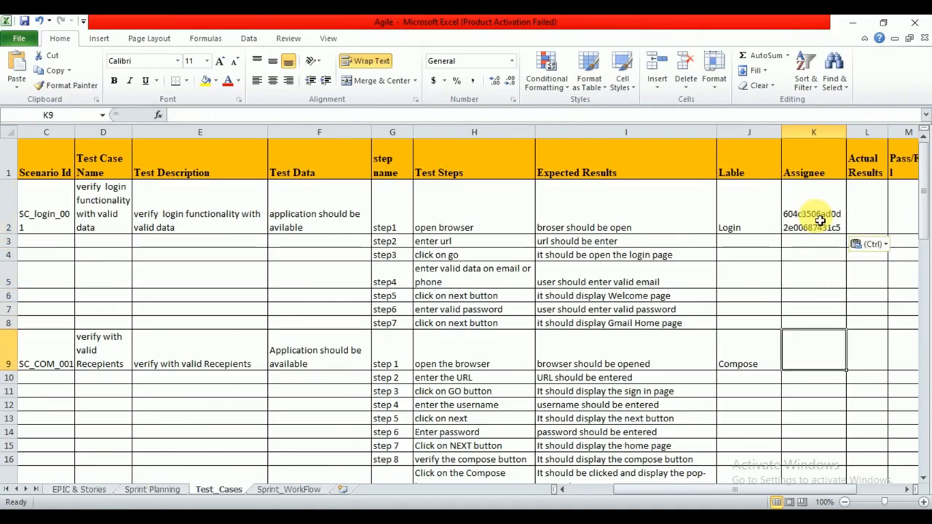
key("ctrl+v")
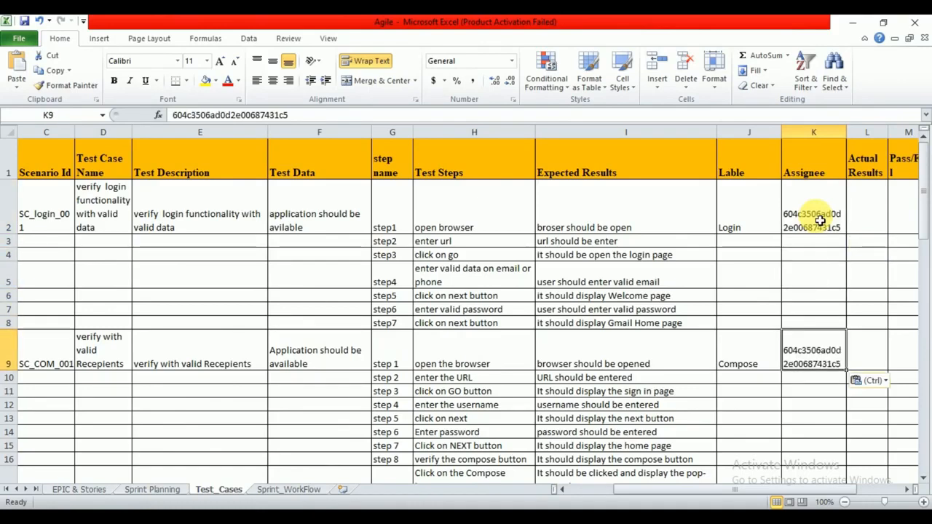
- Paste the account ID as Assignee for the Inbox test case in K19
key("Down")
key("Down")
key("Down")
key("Down")
key("Down")
key("Down")
key("Down")
key("Down")
key("Down")
key("Down")
key("Down")
key("Down")
key("Down")
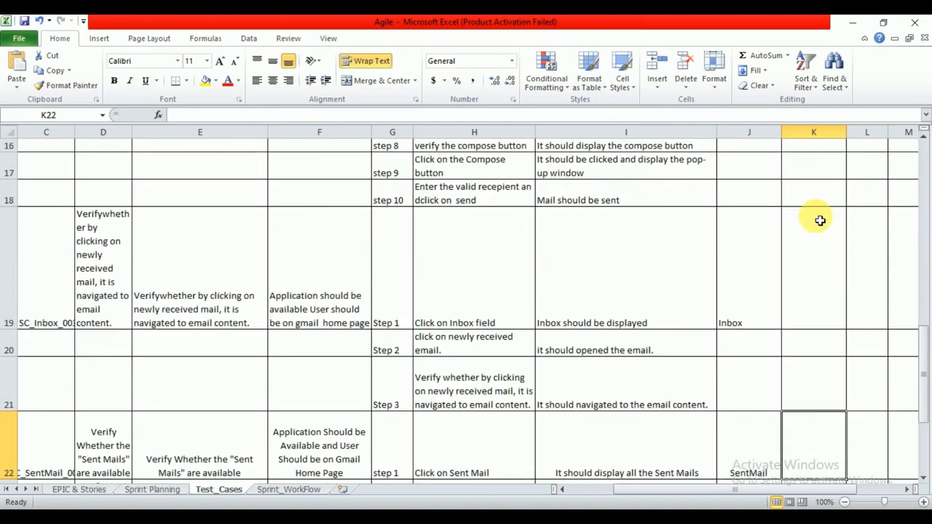
scroll(820, 220, "up", 4)
scroll(820, 226, "down", 1)
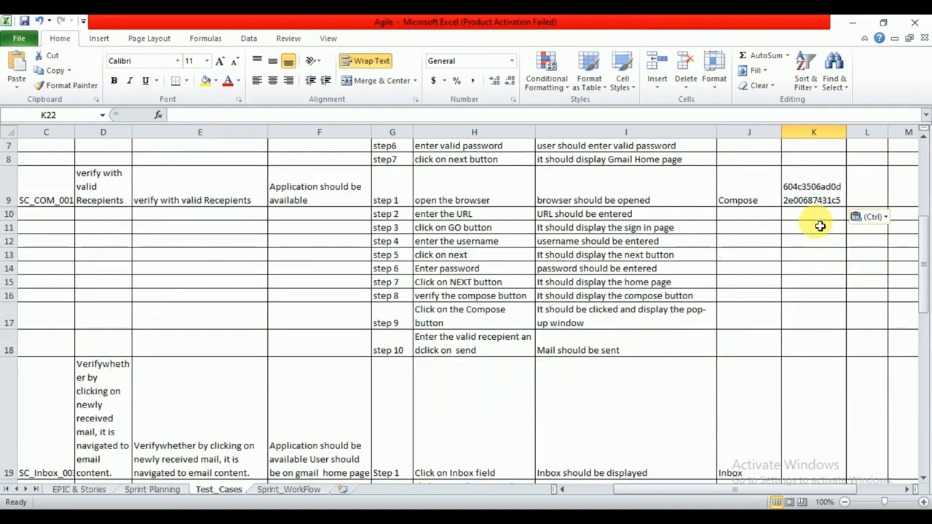
scroll(819, 226, "down", 1)
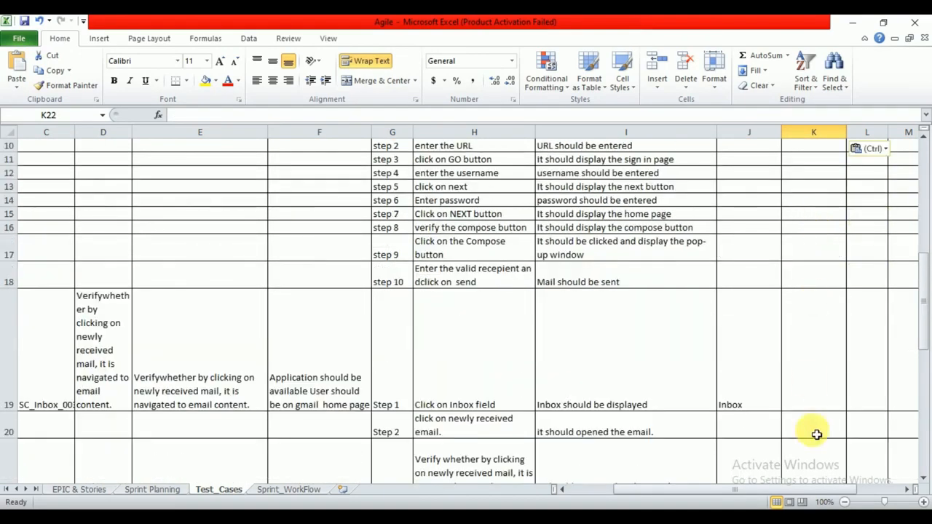
left_click(817, 362)
scroll(817, 362, "up", 1)
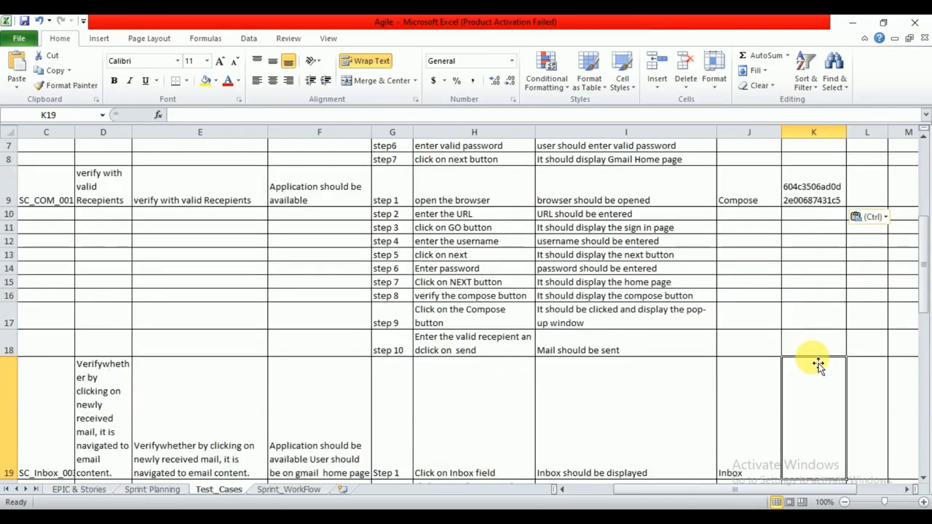
scroll(818, 366, "down", 1)
key("ctrl+v")
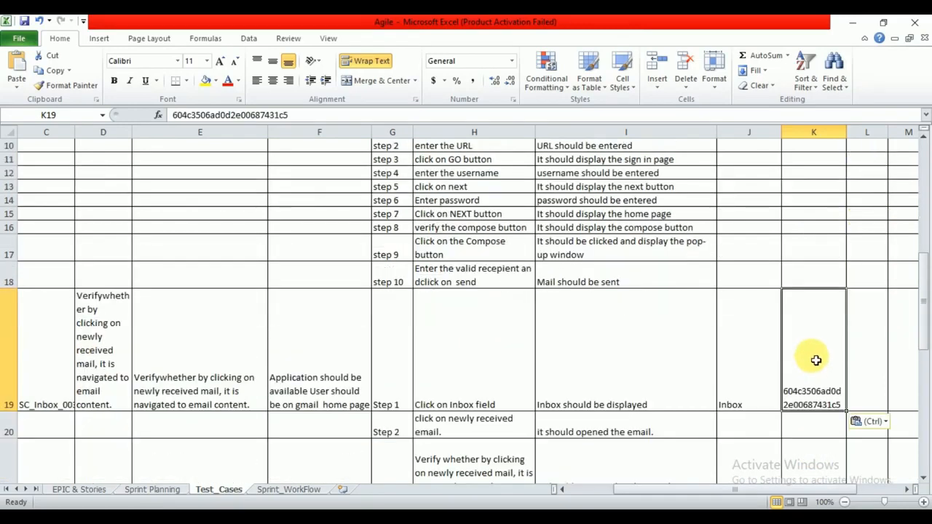
- Paste the account ID as Assignee for the SentMail and Drafts test cases, in K22 and K23
scroll(816, 360, "down", 3)
left_click(816, 360)
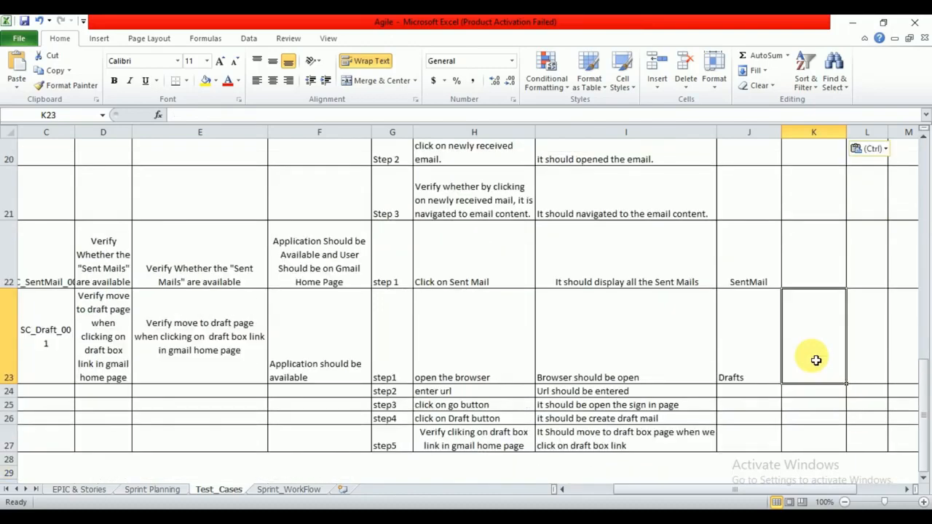
key("Up")
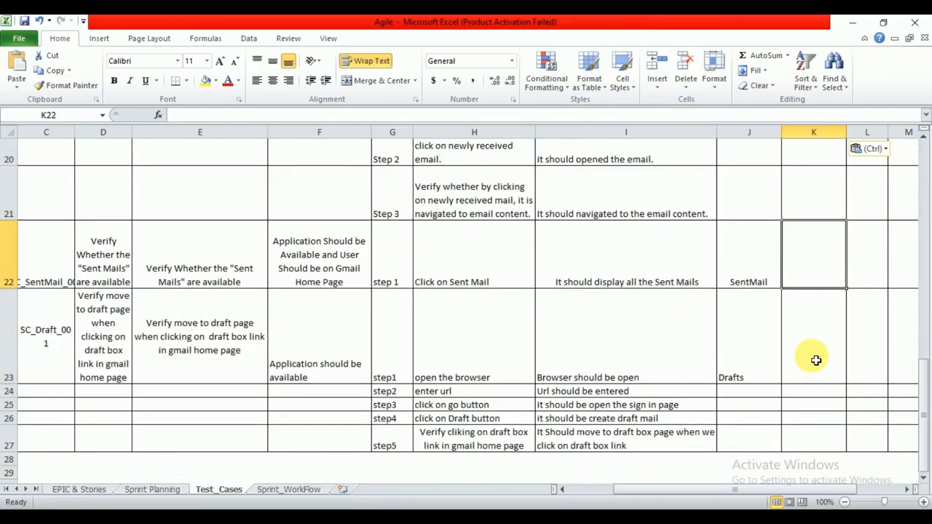
key("ctrl+v")
left_click(816, 360)
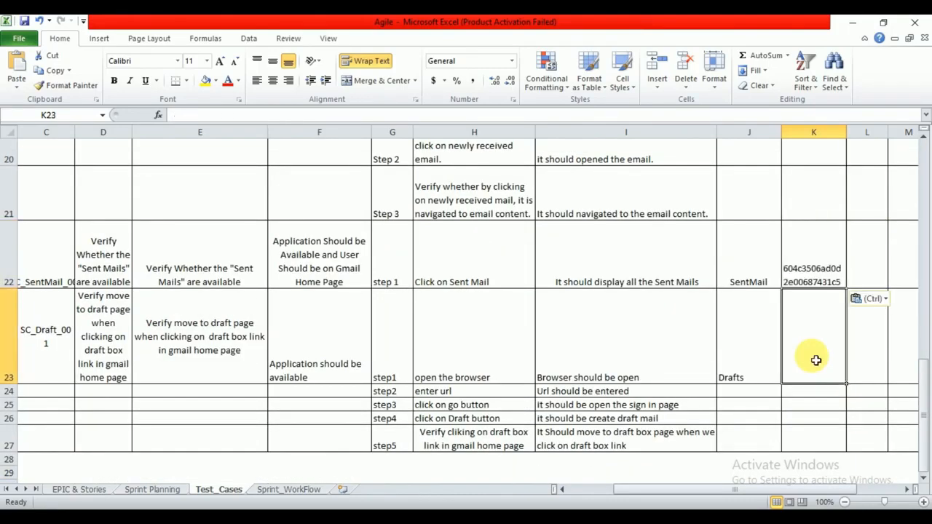
key("ctrl+v")
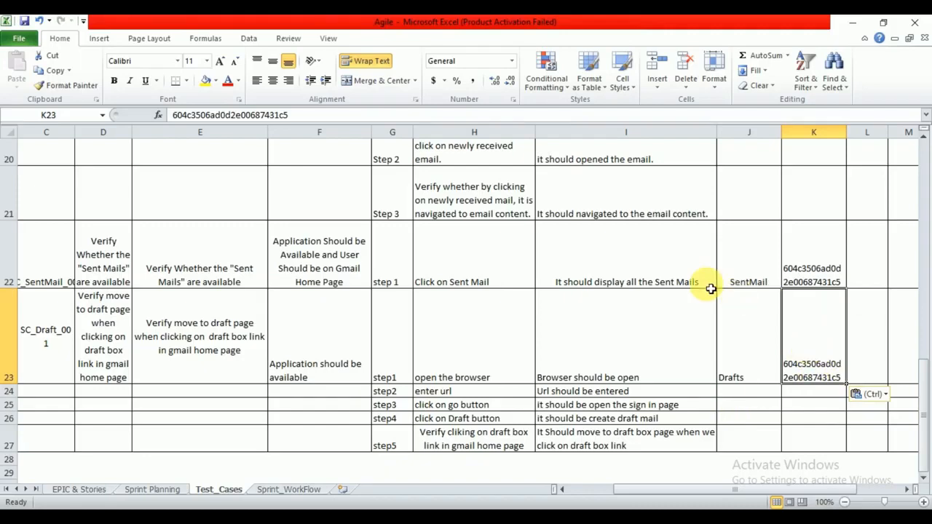
scroll(710, 289, "up", 7)
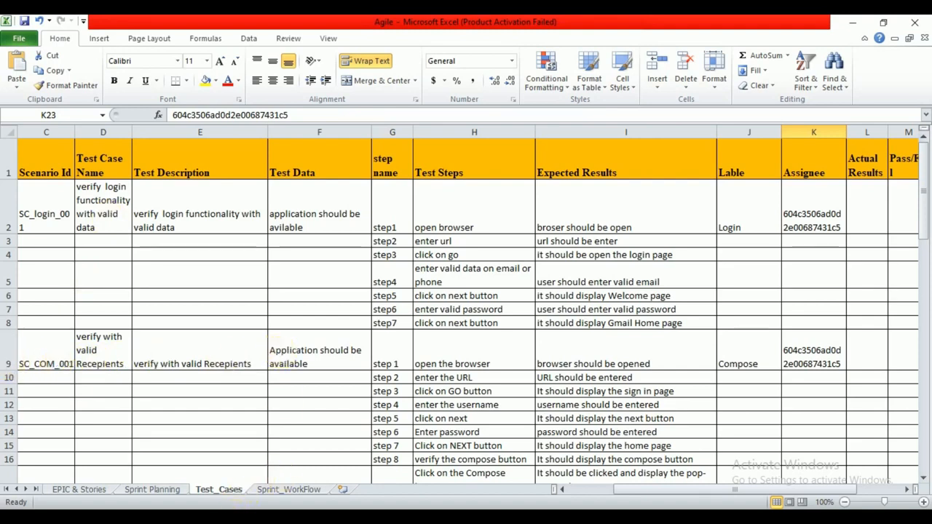
- Switch to Jira in Chrome, open the GMAIL project and go to Zephyr's Import Tests page
mouse_move(249, 515)
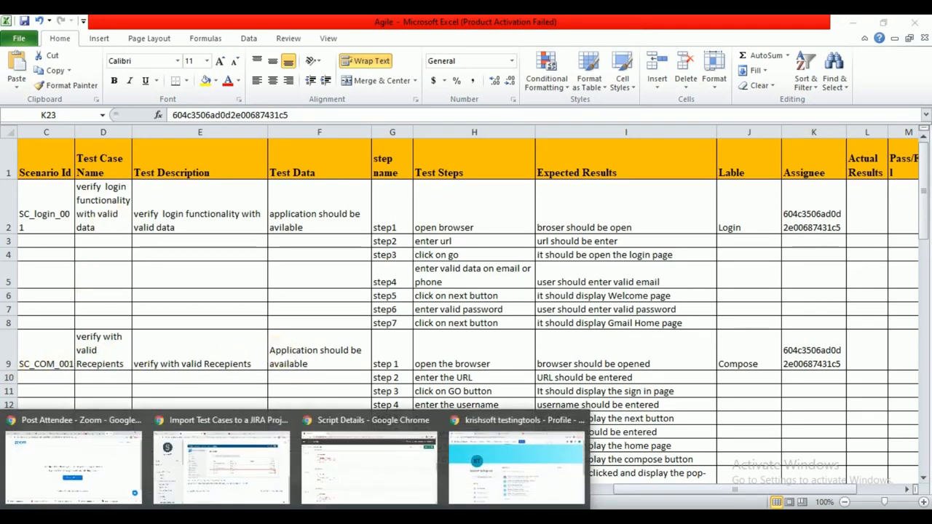
left_click(515, 475)
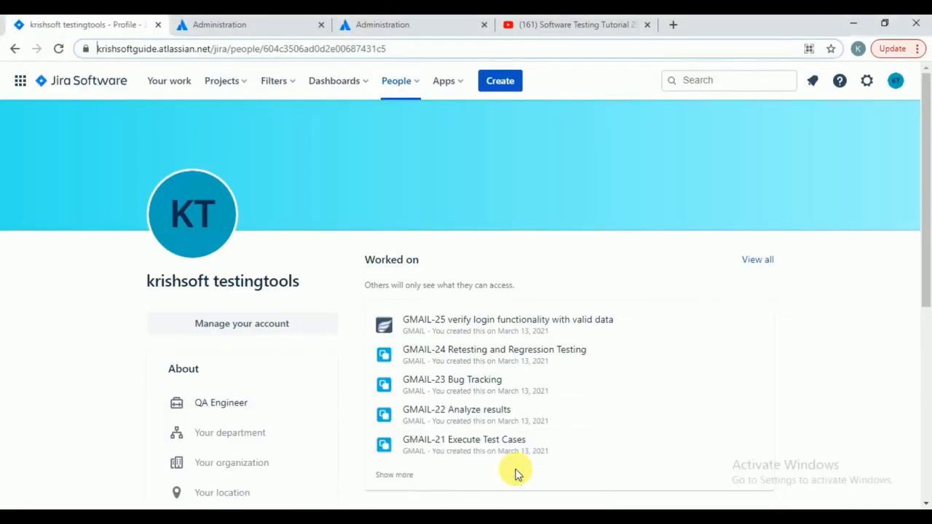
left_click(226, 84)
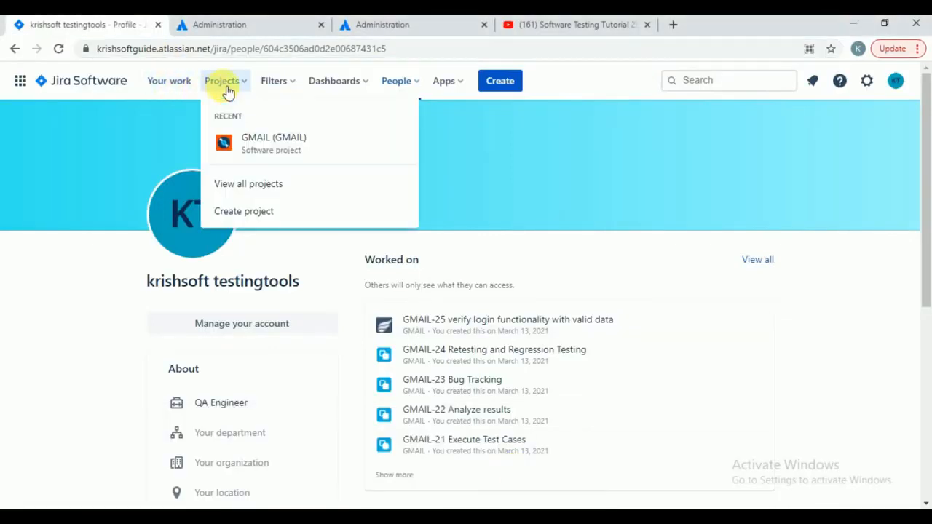
left_click(272, 139)
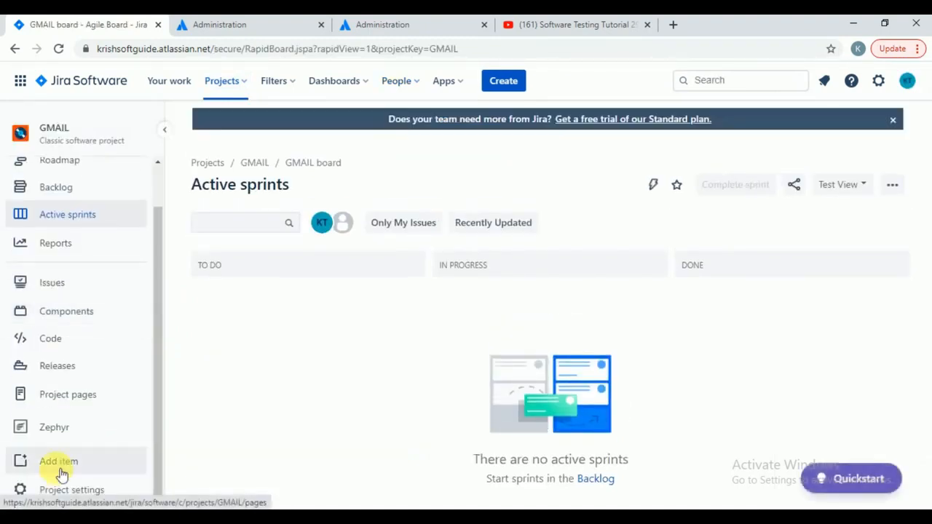
left_click(62, 429)
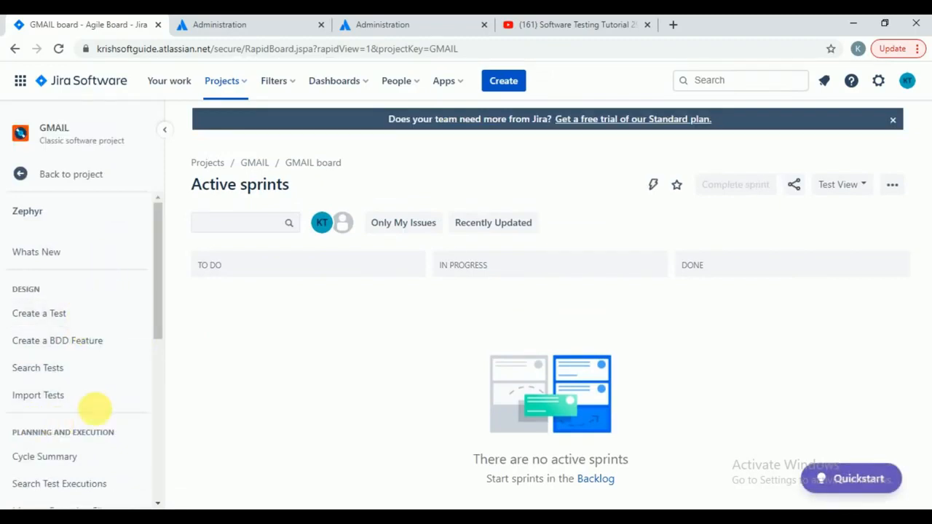
left_click(55, 397)
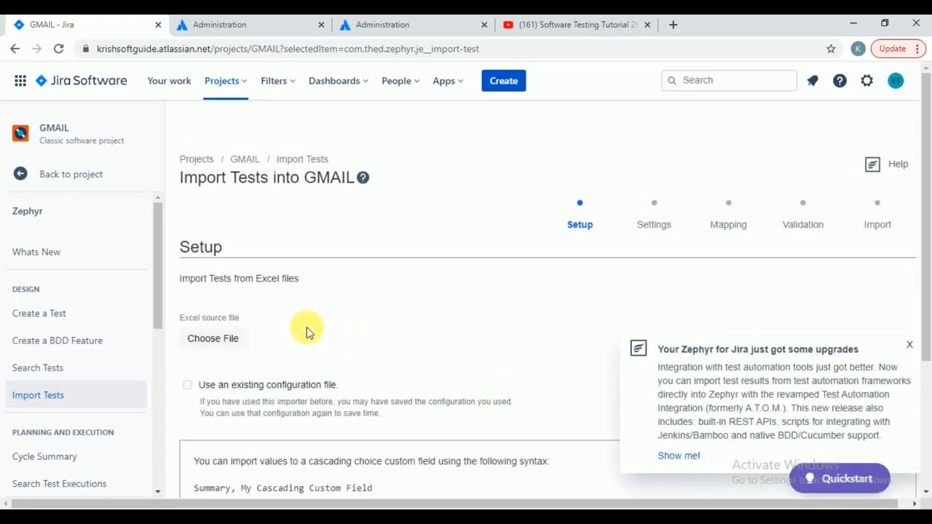
- Read the import syntax notes and sample file information on the Setup page, and dismiss the Zephyr upgrades notice
scroll(271, 335, "down", 2)
scroll(271, 334, "down", 5)
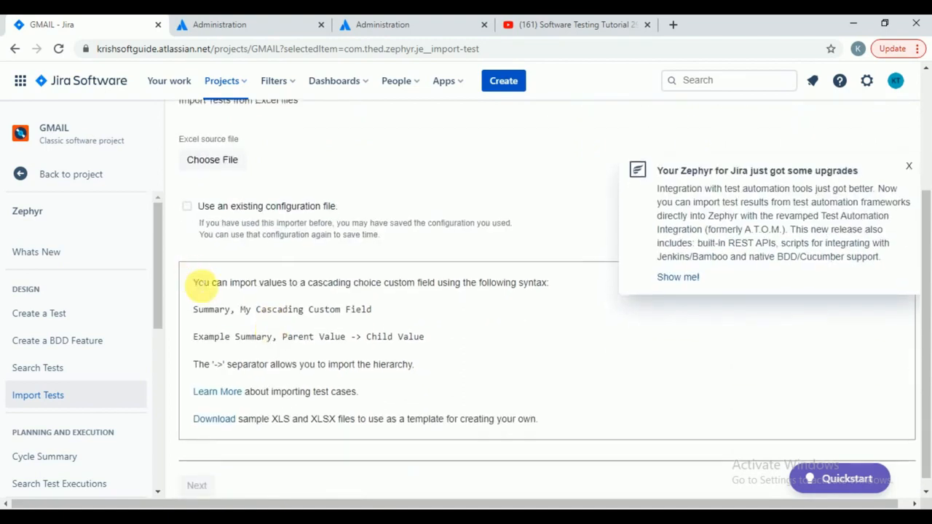
left_click_drag(200, 284, 469, 340)
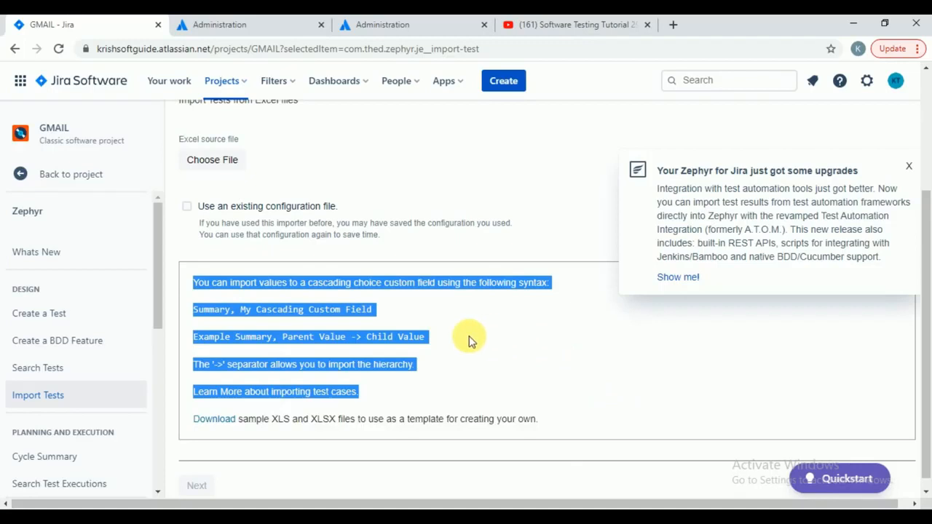
left_click(423, 395)
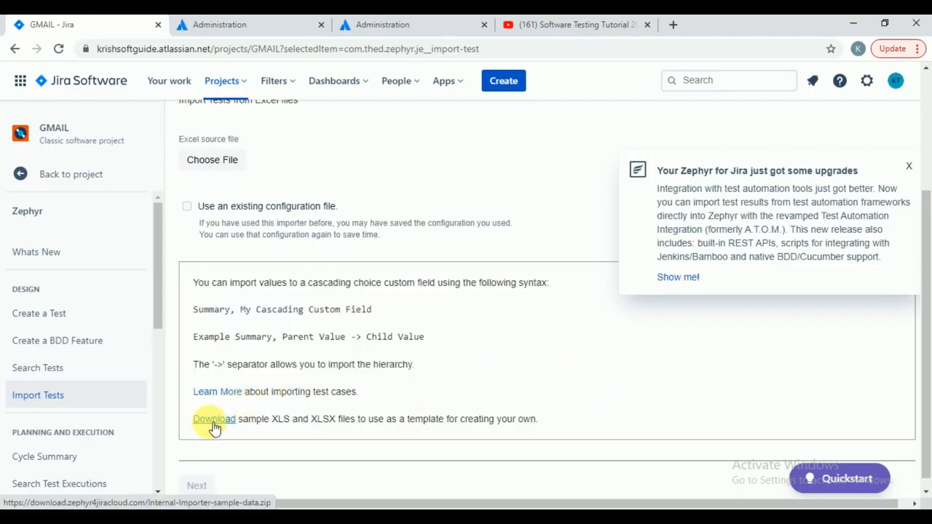
scroll(420, 329, "up", 1)
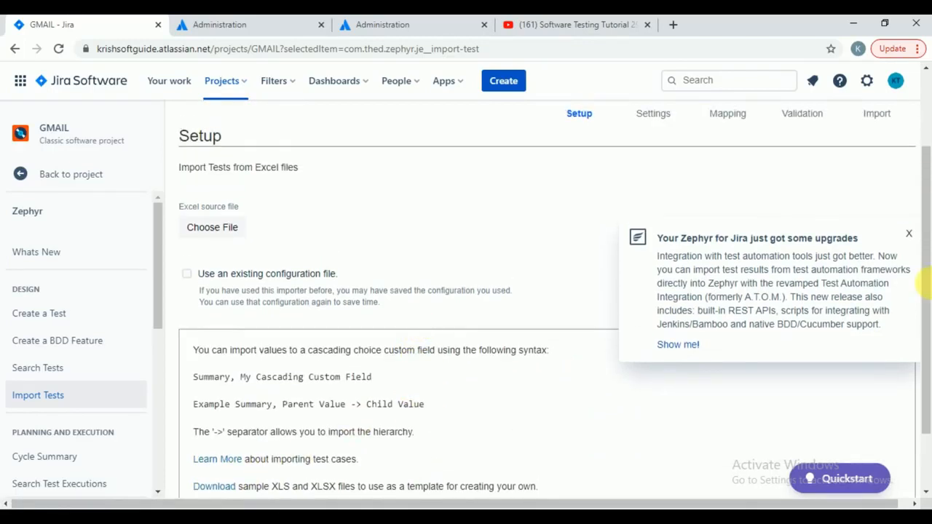
left_click(909, 235)
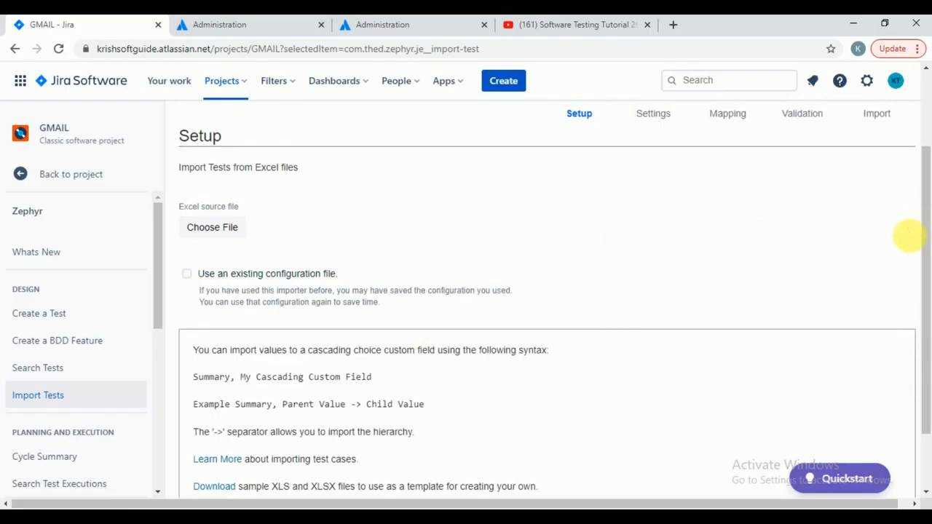
- Choose the Agile workbook from the Downloads folder as the Excel source file for the test import
key("alt+Tab")
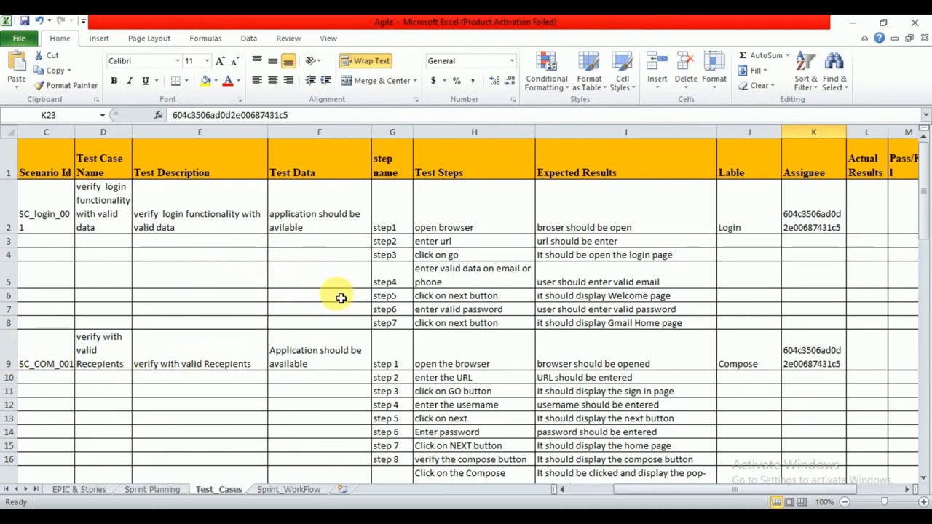
key("alt+Tab")
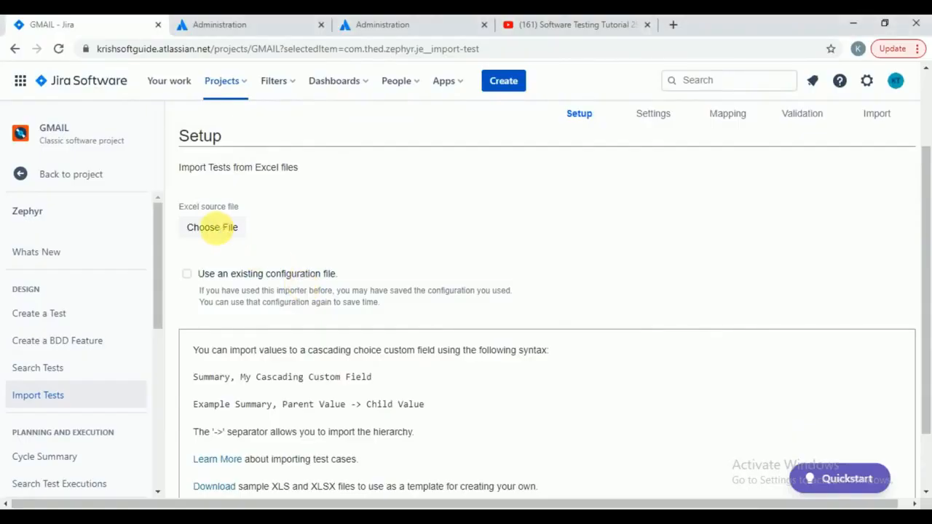
left_click(226, 228)
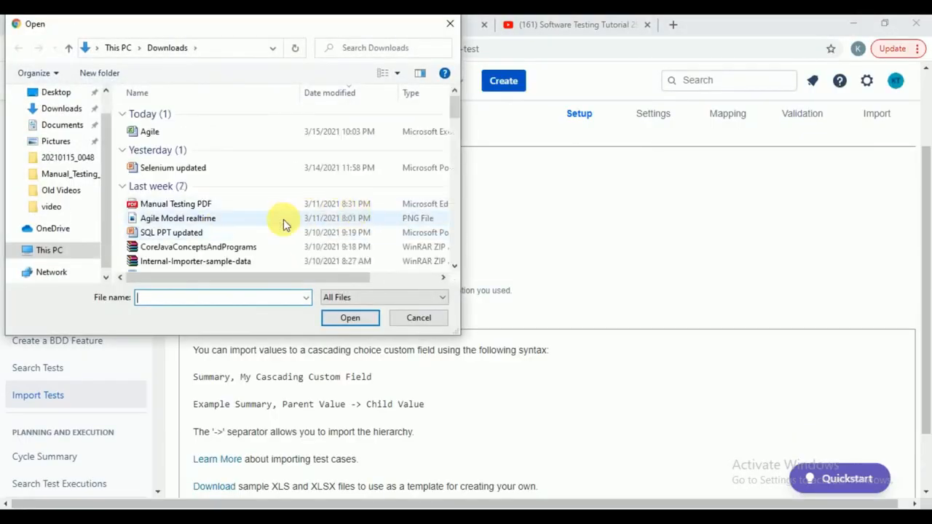
left_click(150, 131)
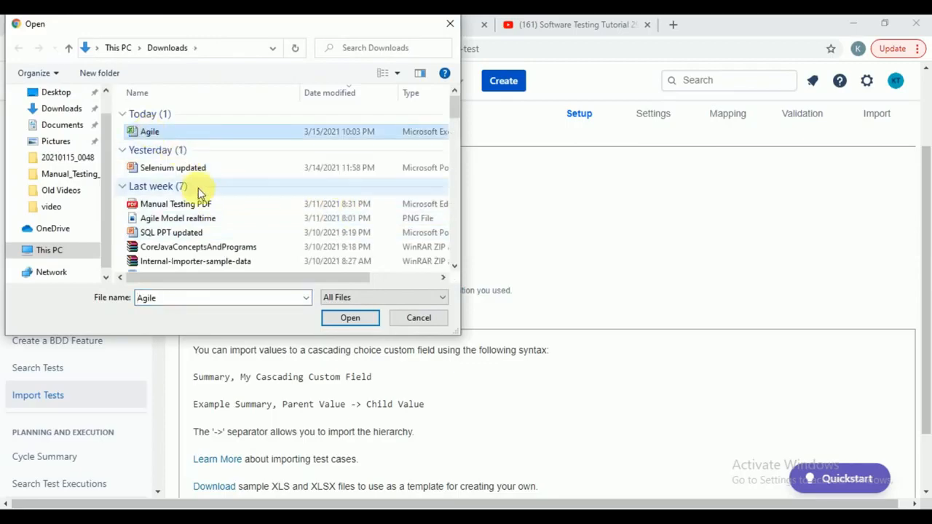
left_click(350, 318)
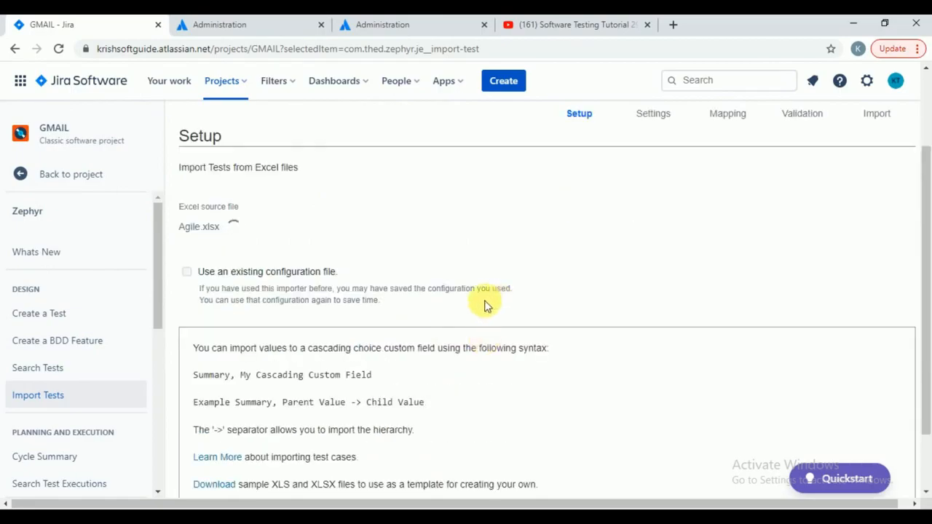
- Check the Test_Cases sheet in the workbook, and advance the test import from Setup to Settings
key("alt+Tab")
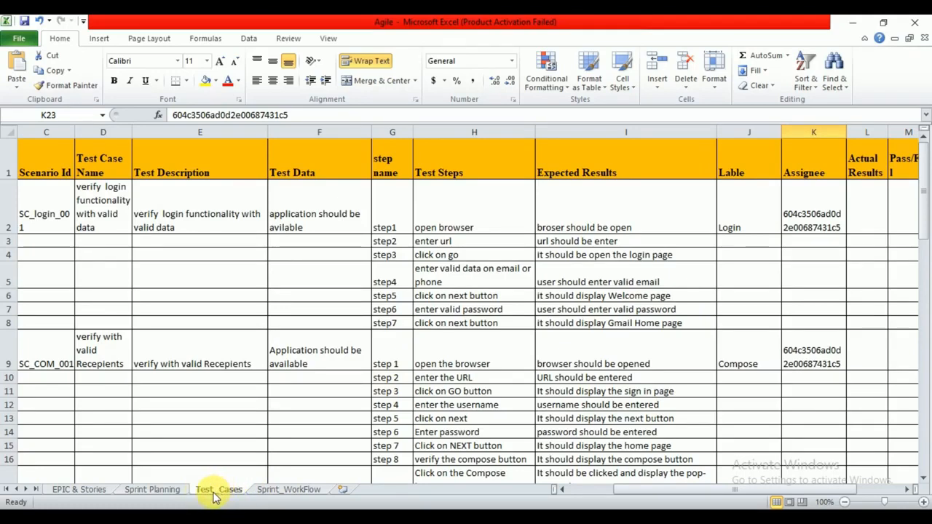
key("alt+Tab")
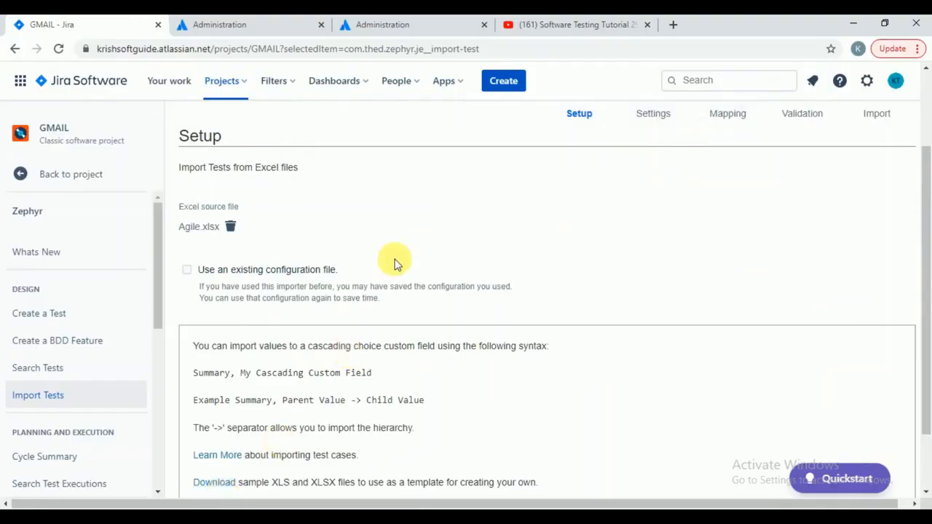
scroll(348, 216, "down", 1)
scroll(347, 218, "up", 2)
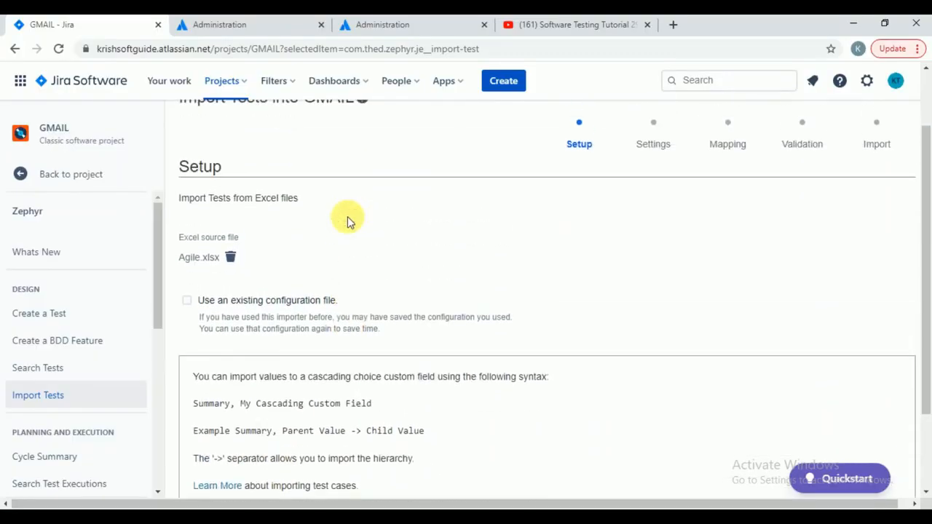
scroll(347, 219, "down", 1)
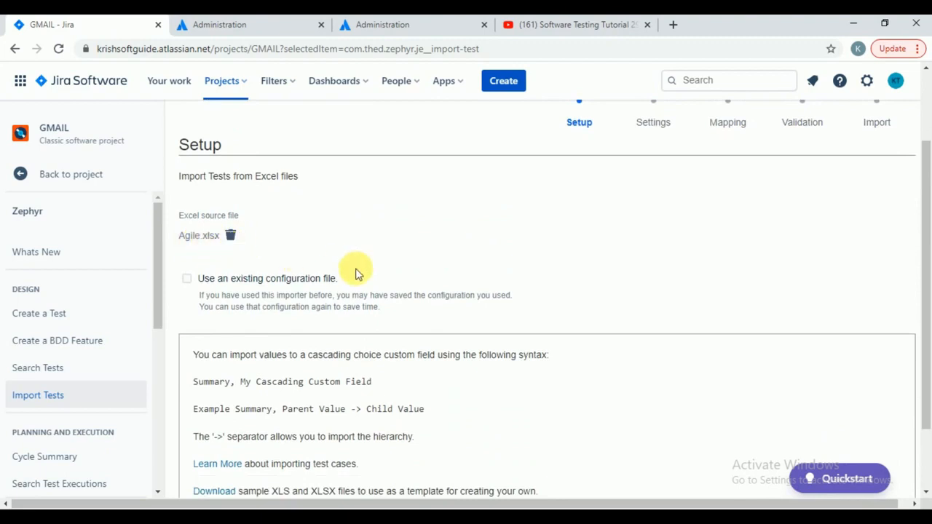
scroll(356, 274, "down", 1)
left_click(198, 471)
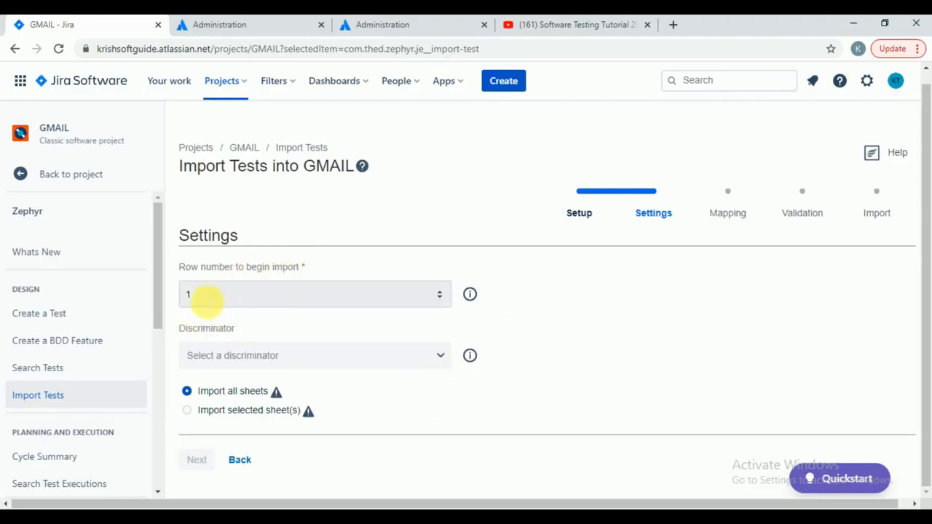
- Check the Compose test case's row in Excel and set the row number to begin import to 9
key("alt+Tab")
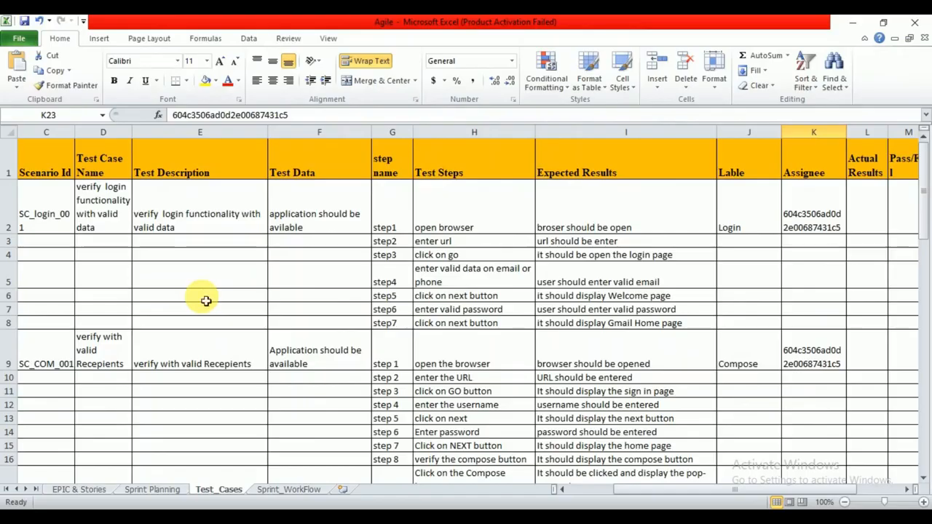
left_click(14, 364)
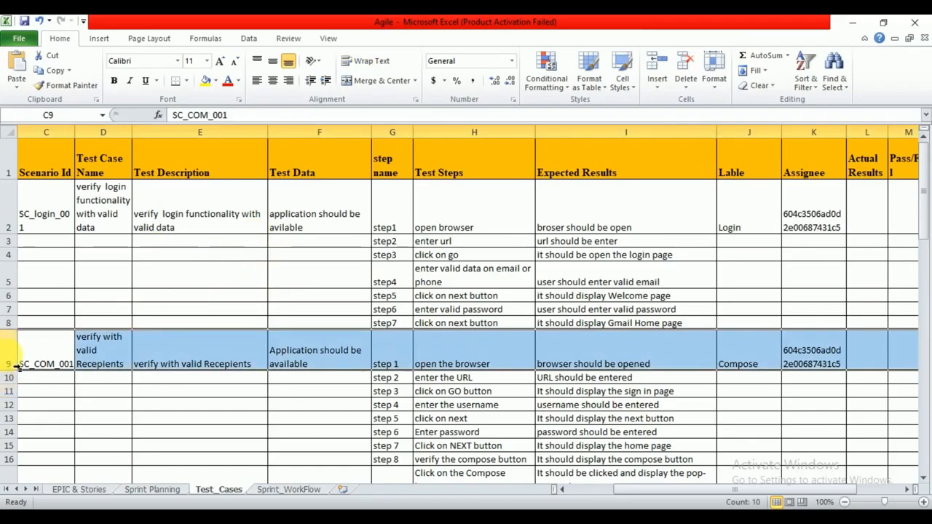
key("alt+Tab")
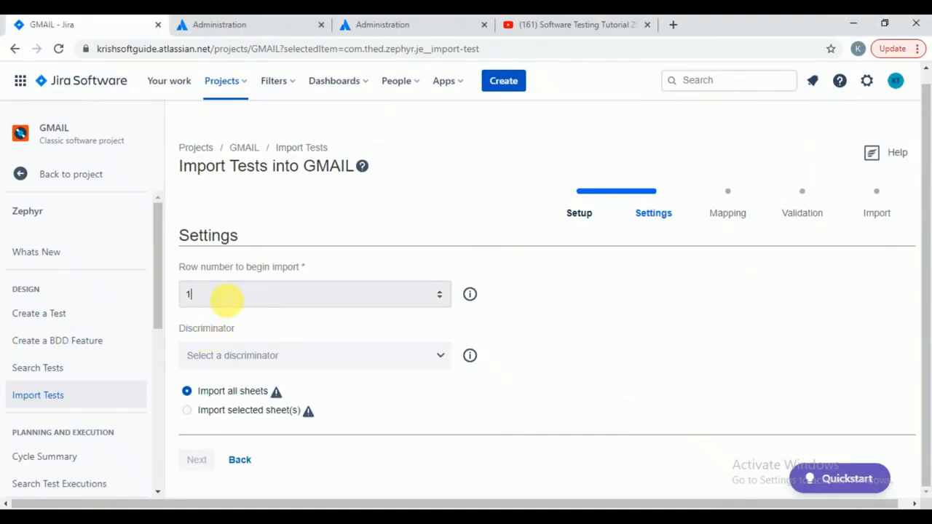
left_click(226, 297)
key("BackSpace")
type("9")
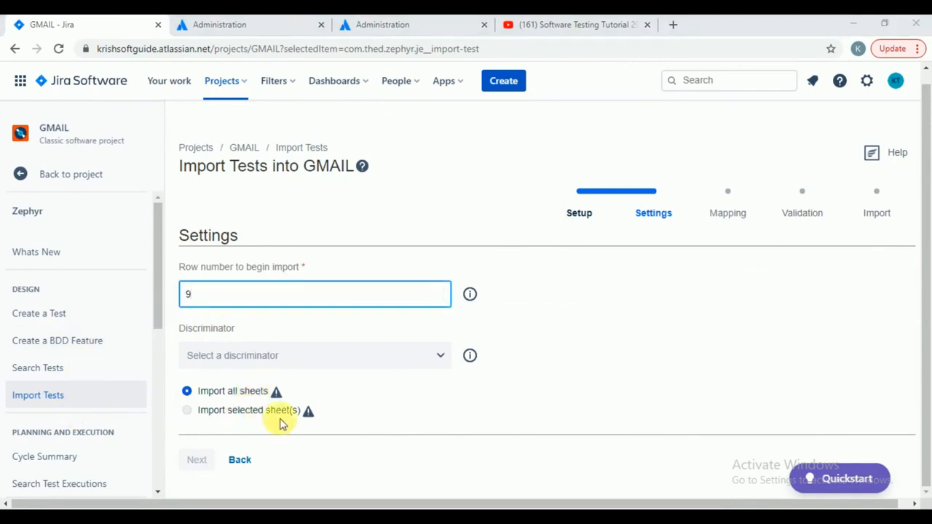
- Check the sheet name in the Agile workbook and try to limit the test import to the selected sheet Test_Cases
key("alt+Tab")
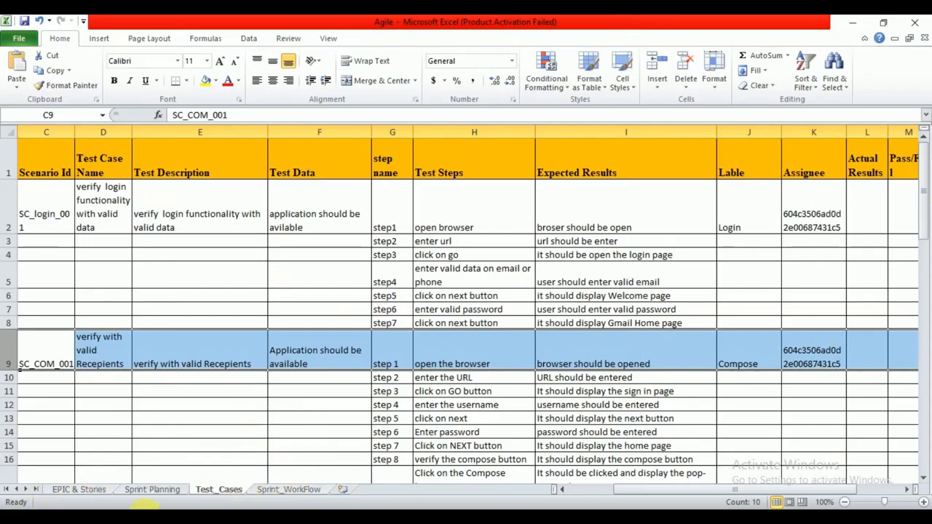
key("alt+Tab")
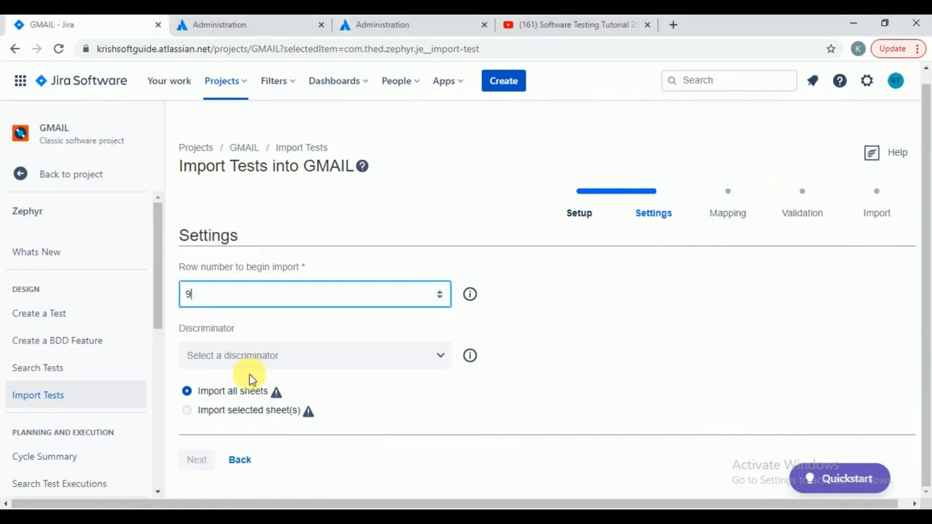
key("alt+Tab")
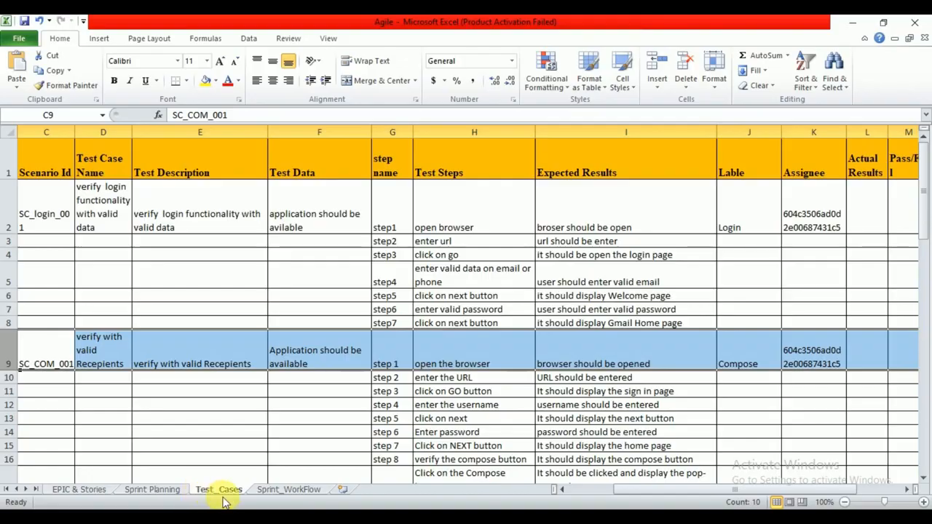
key("alt+Tab")
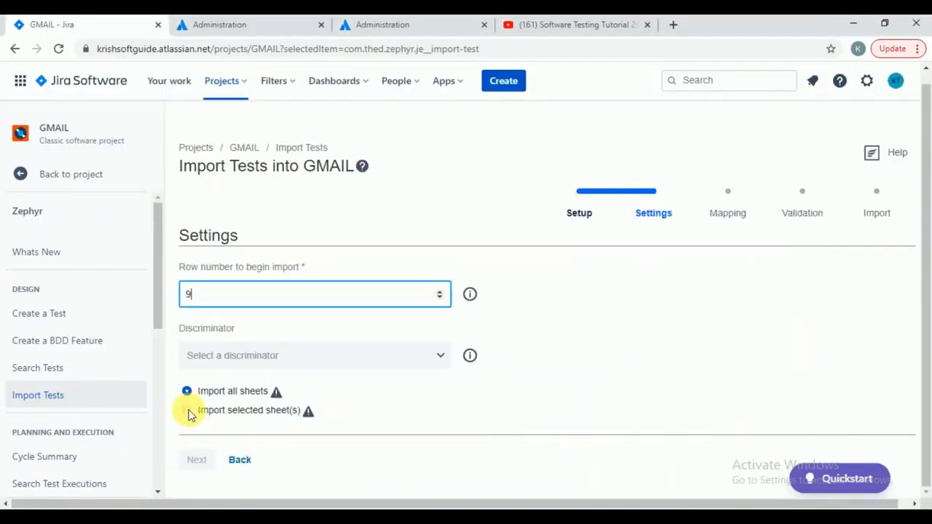
left_click(188, 410)
scroll(188, 413, "down", 1)
left_click(267, 428)
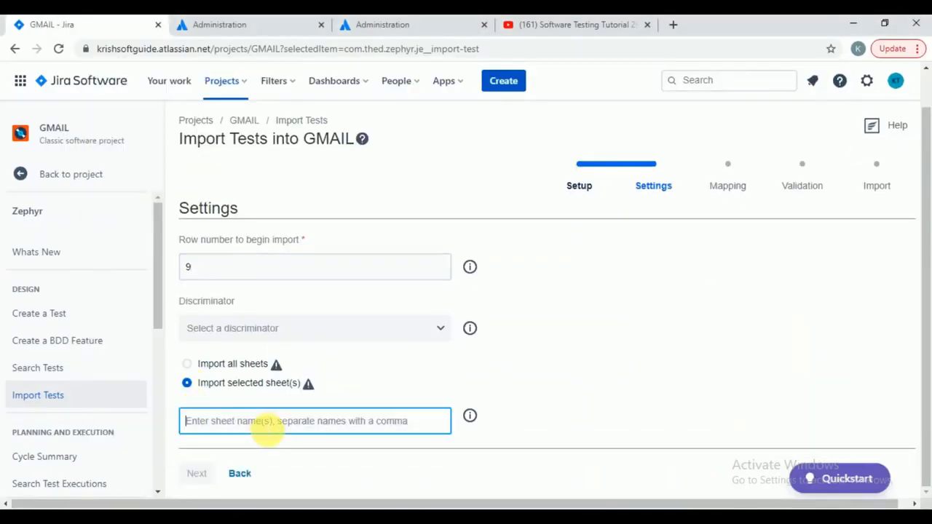
type("Re")
key("BackSpace")
key("BackSpace")
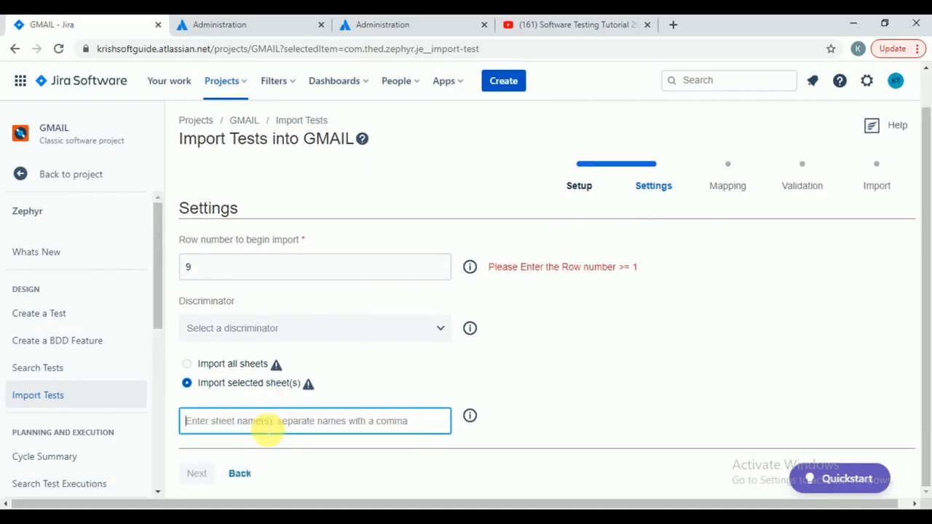
type("Test_")
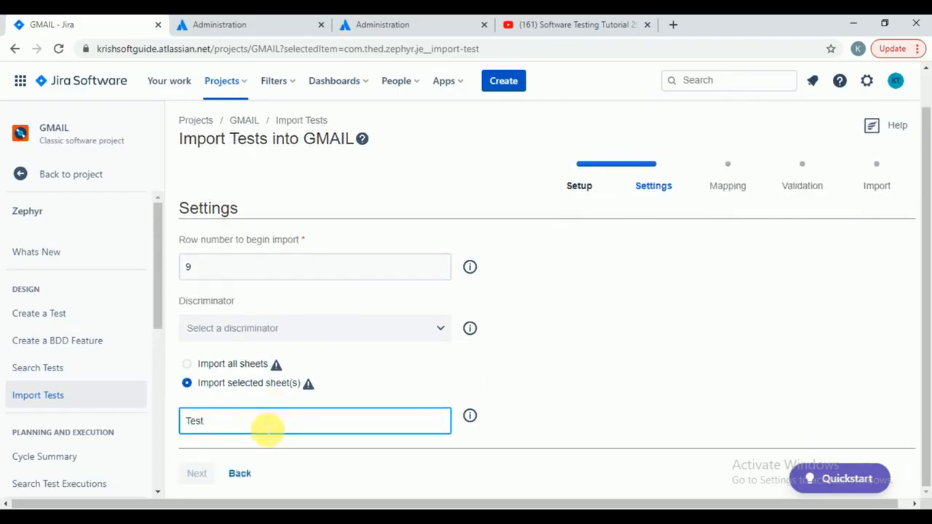
type("Cases")
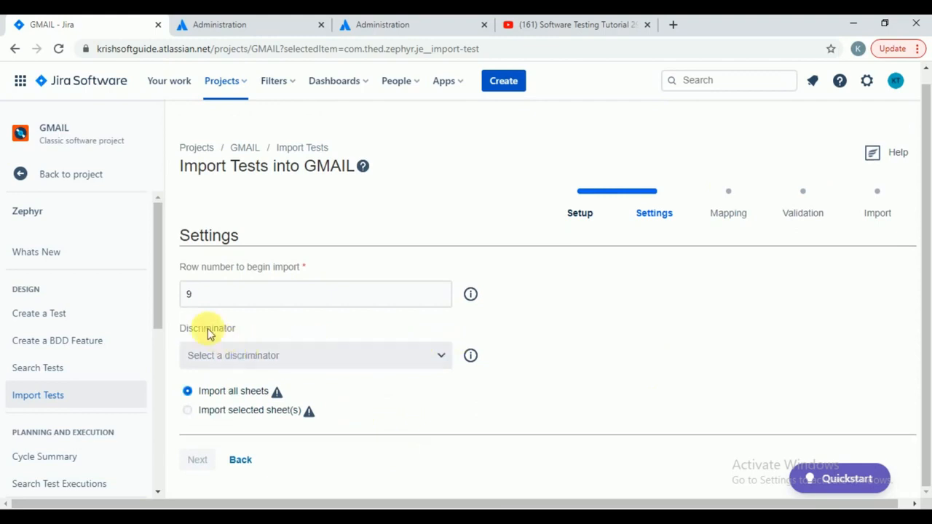
- Check the Compose test case's name in Excel and set the import discriminator to Test case name change
left_click(323, 359)
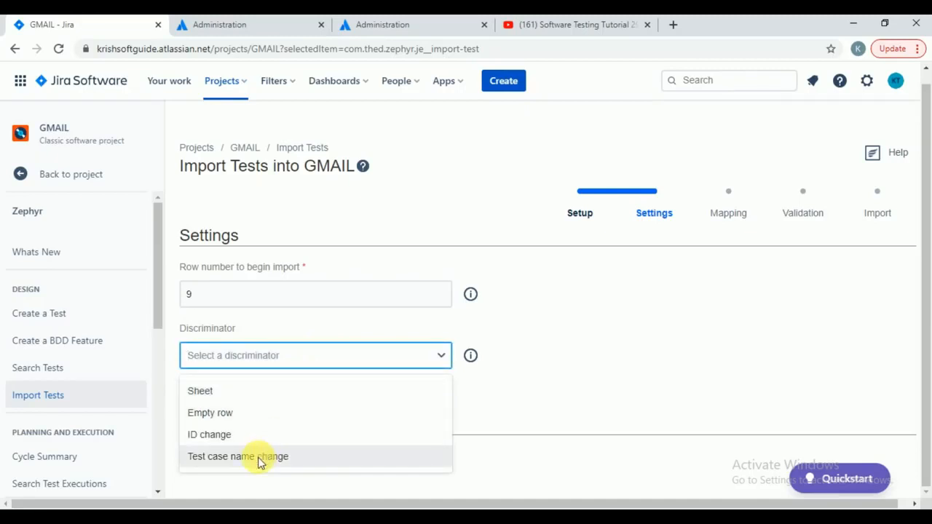
key("alt+Tab")
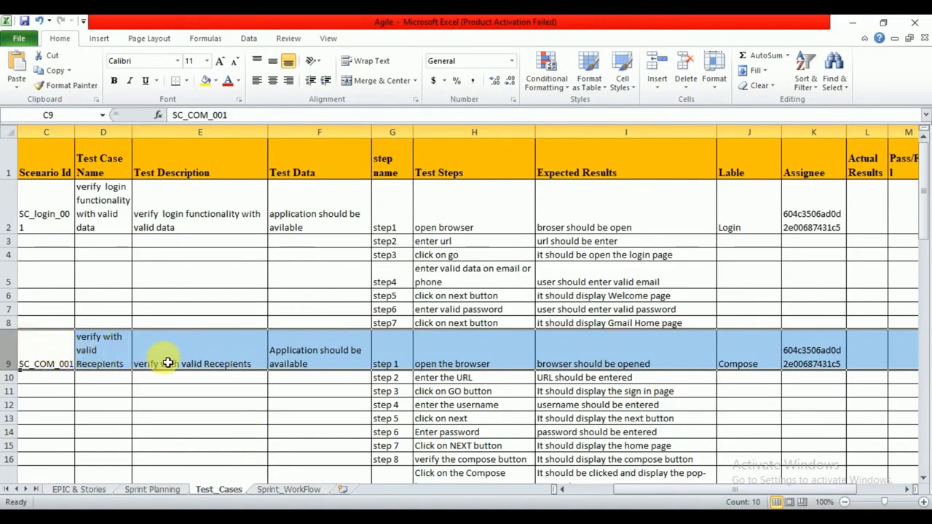
left_click(115, 357)
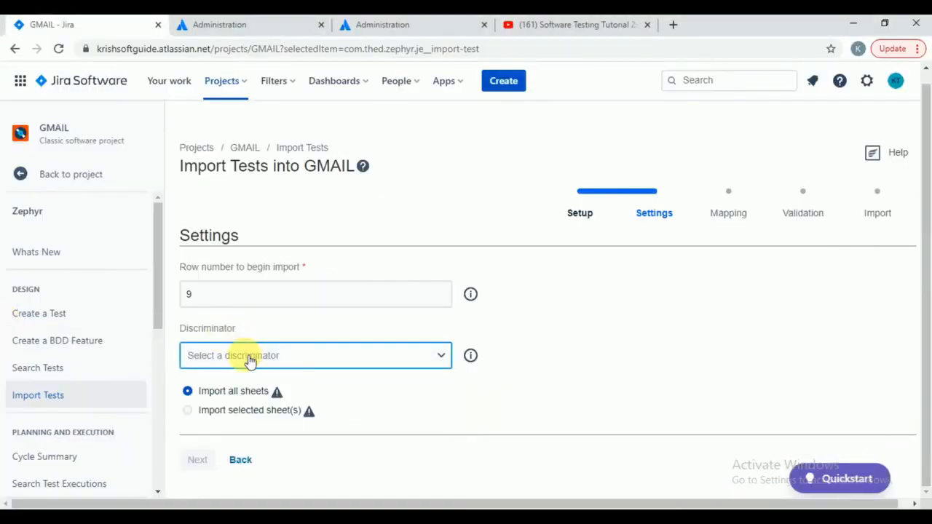
left_click(247, 358)
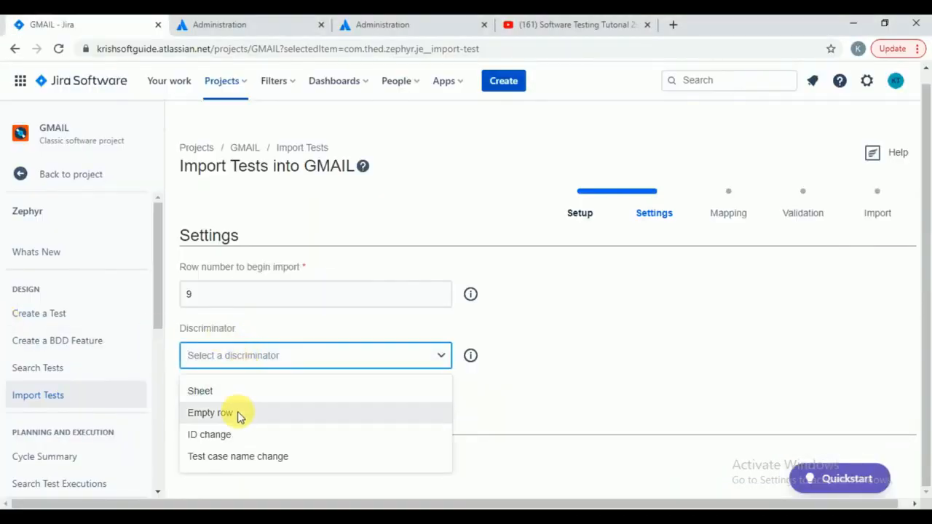
left_click(208, 434)
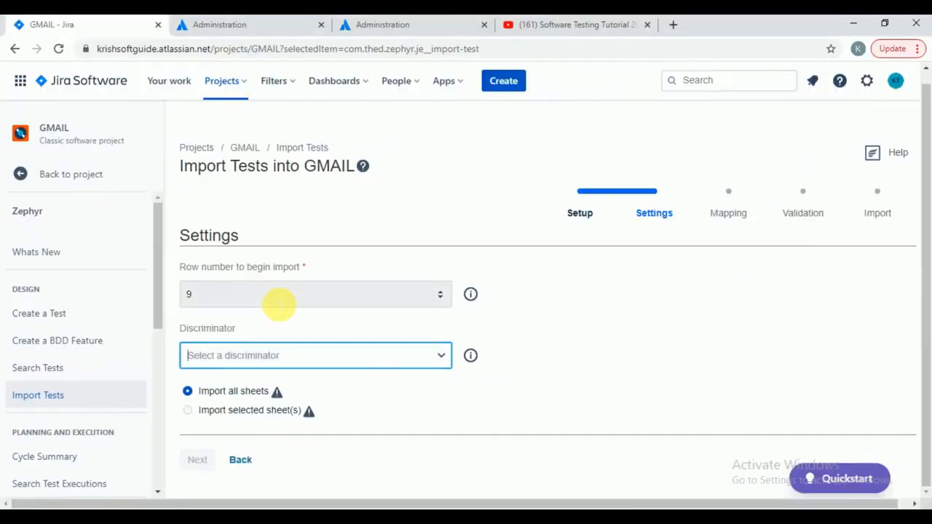
left_click(244, 361)
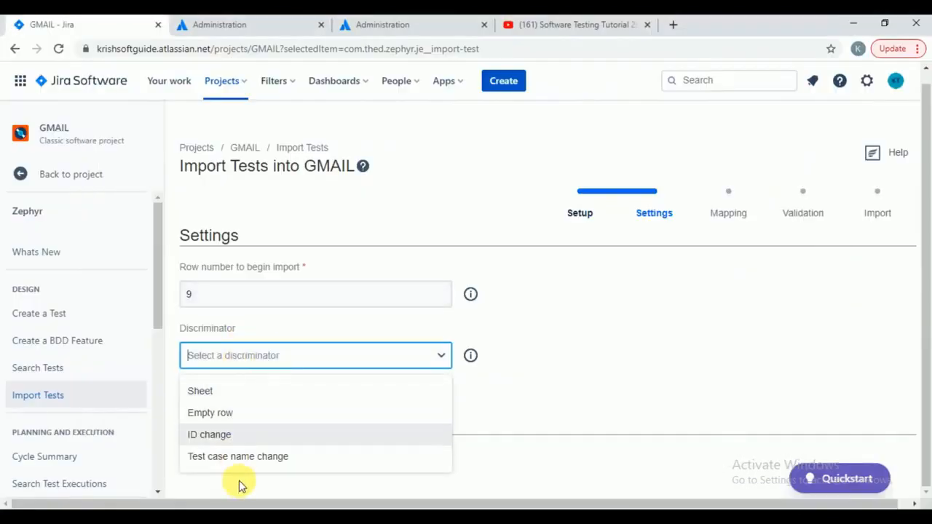
left_click(233, 455)
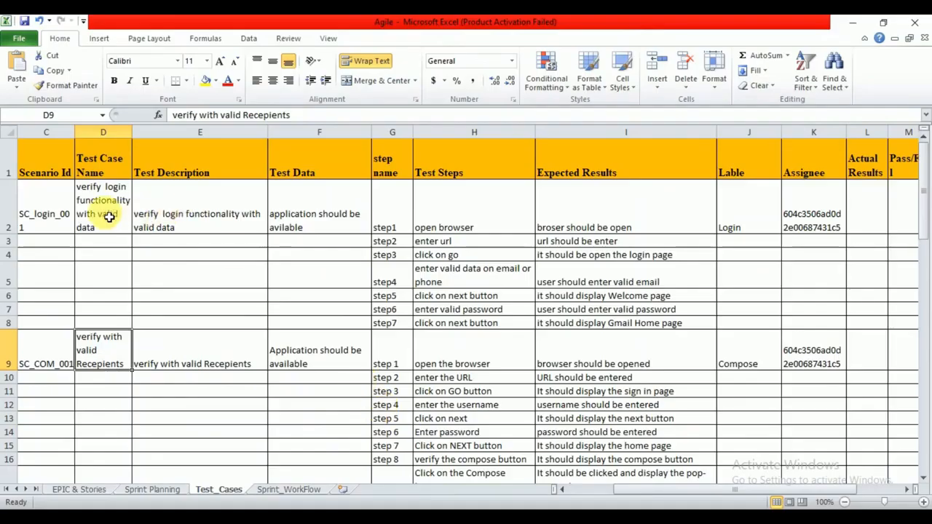
- Compare the test case names in D2, D9 and D19 of the Test_Cases sheet in Excel
left_click(109, 217)
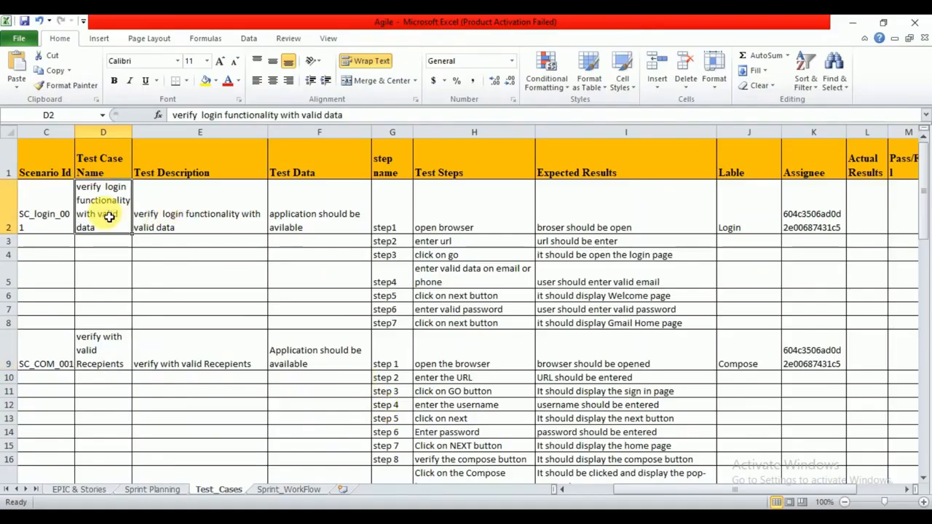
left_click(107, 357)
left_click(108, 211)
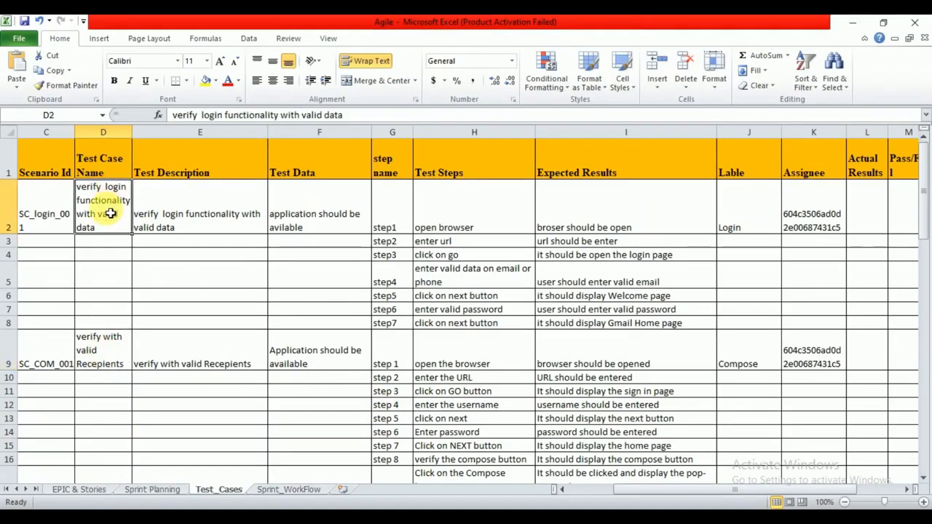
left_click(117, 361)
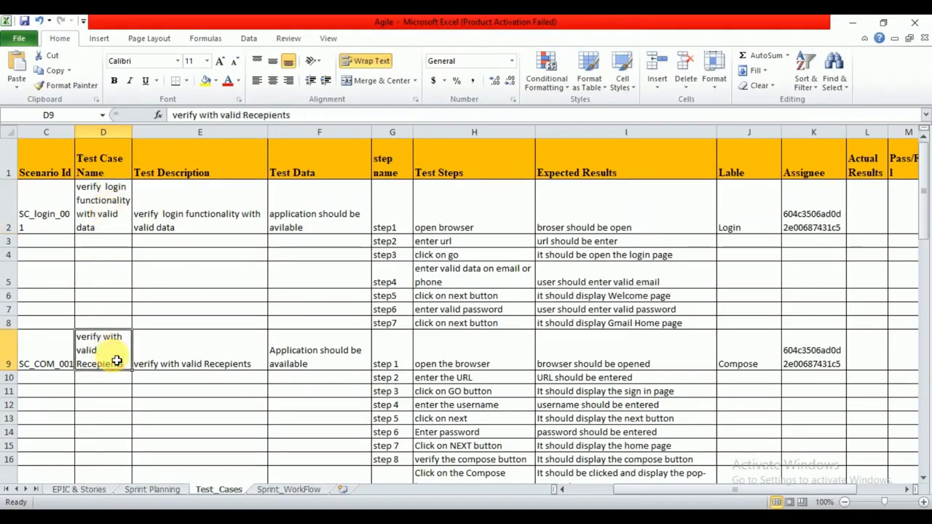
scroll(117, 361, "down", 2)
left_click(108, 398)
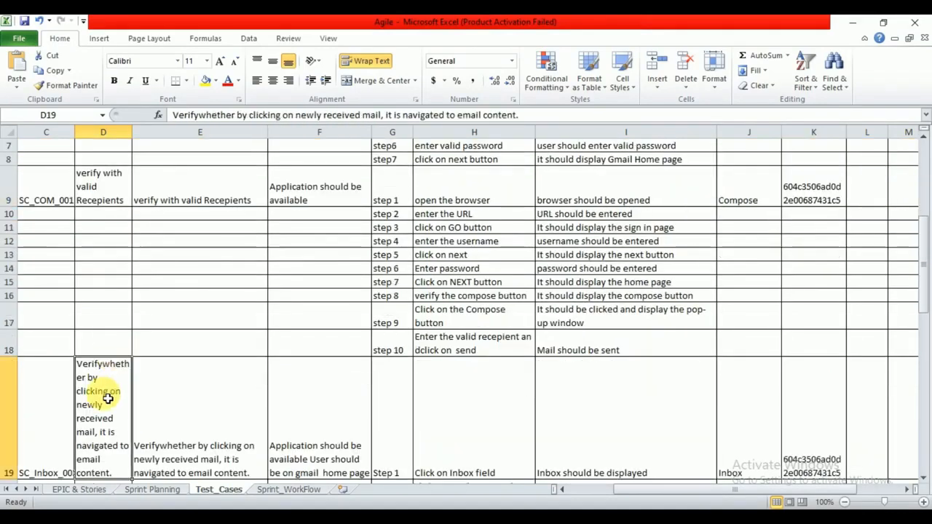
scroll(170, 243, "up", 2)
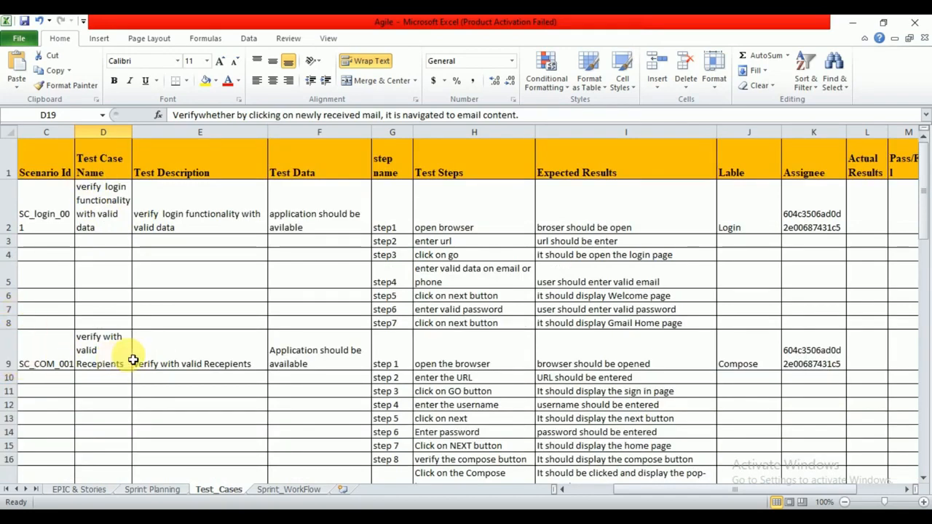
- Back in Jira, import only the selected sheet Test_Cases and advance the test import from Settings to Mapping
key("alt+Tab")
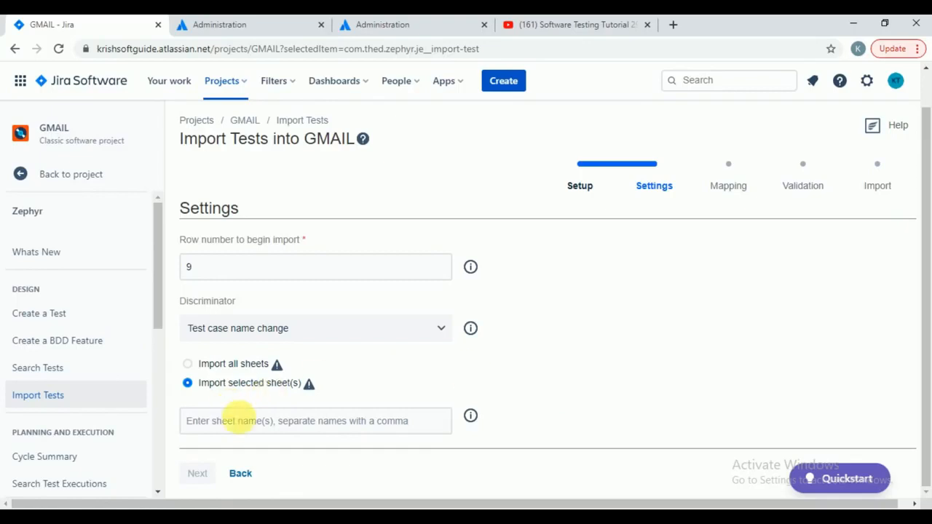
left_click(253, 428)
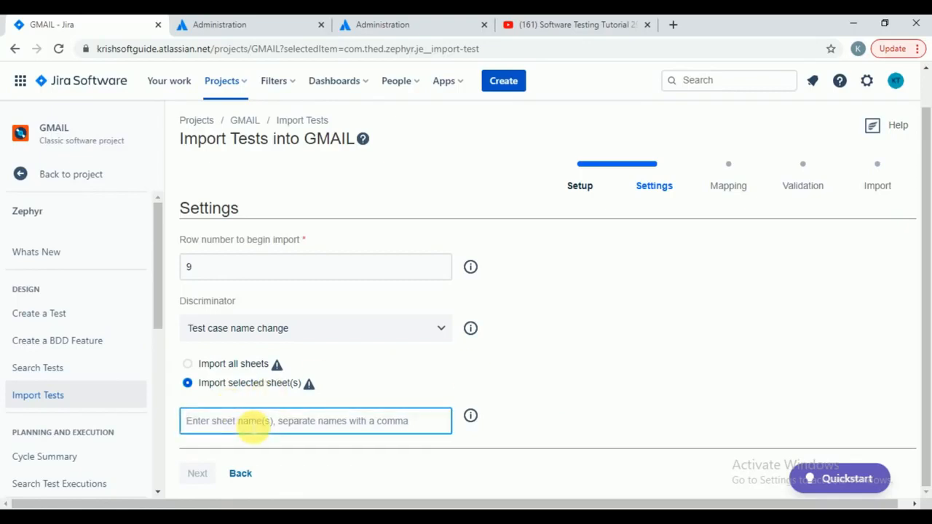
type("Test")
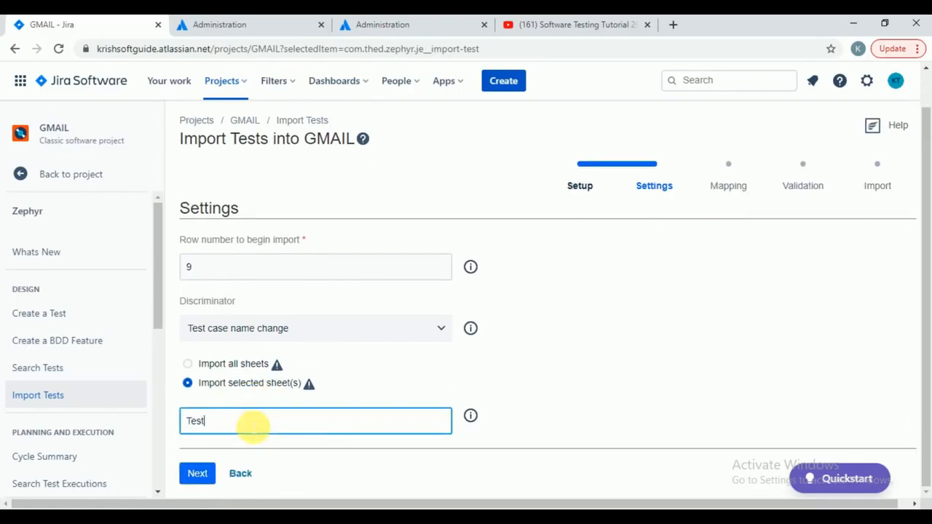
type("_Cases")
left_click(196, 471)
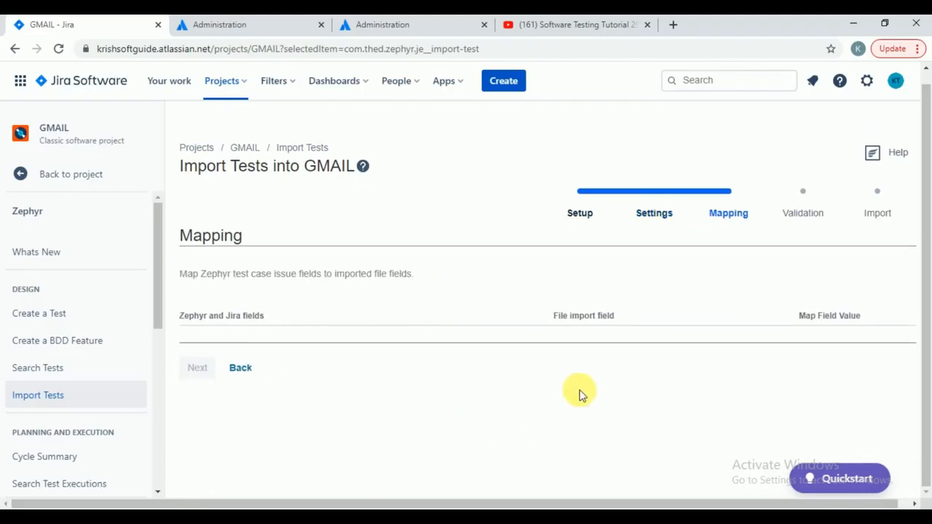
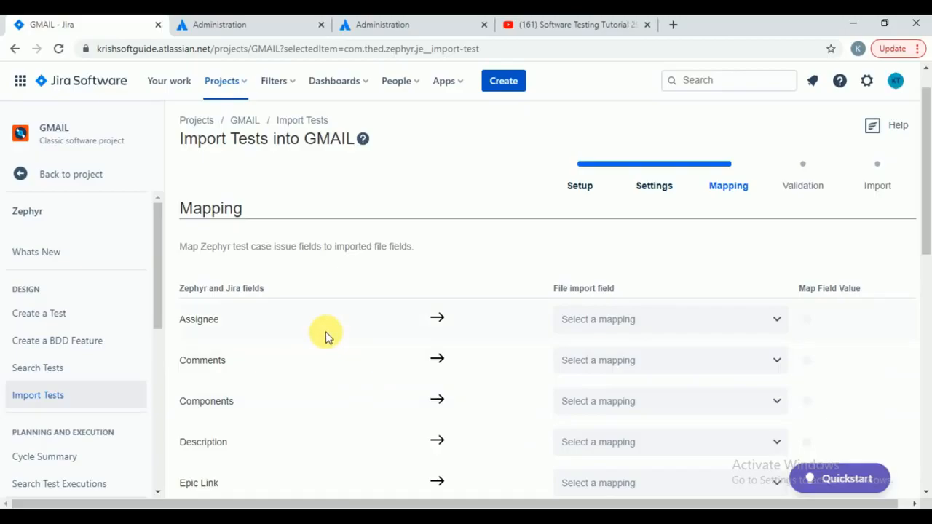
- Check the Assignee column in Excel and map the Zephyr Assignee field to the file's Assignee field
key("alt+Tab")
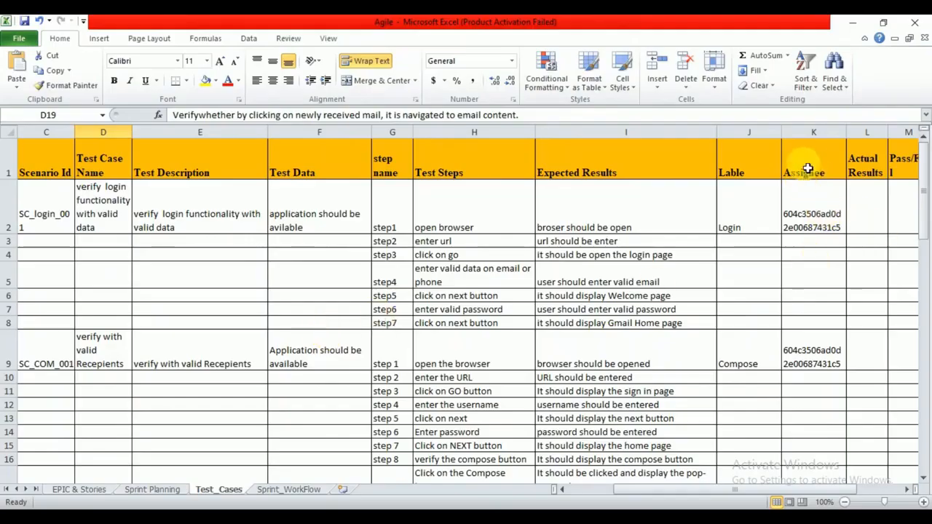
key("alt+Tab")
left_click(666, 325)
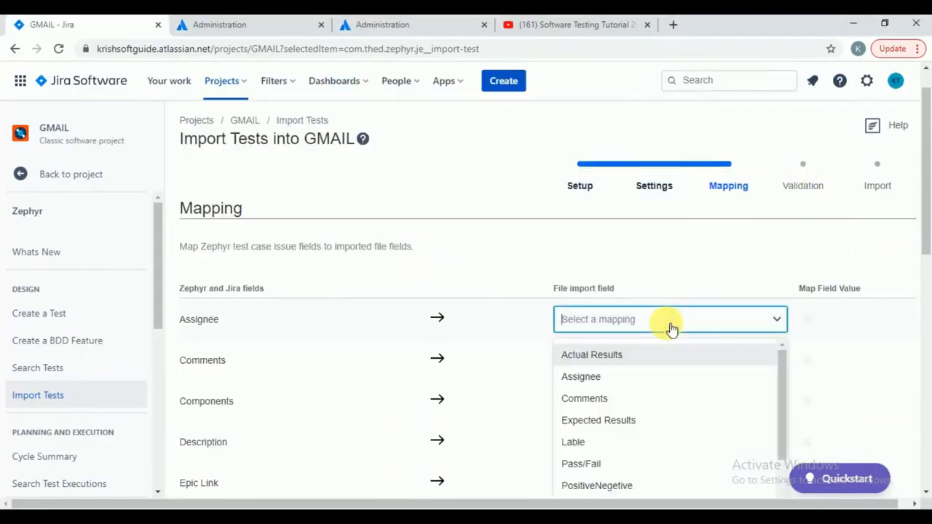
scroll(648, 410, "down", 3)
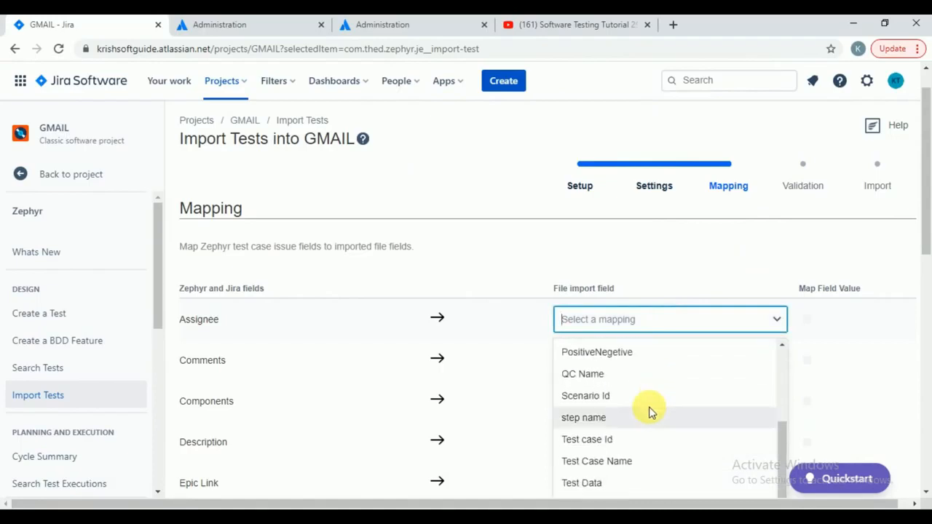
scroll(650, 412, "up", 3)
scroll(650, 412, "down", 3)
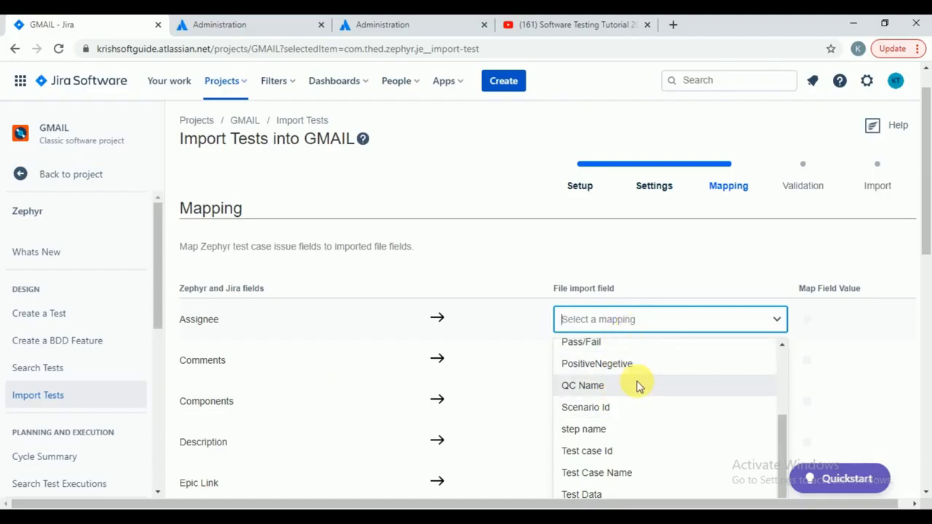
scroll(638, 384, "down", 1)
scroll(639, 385, "up", 4)
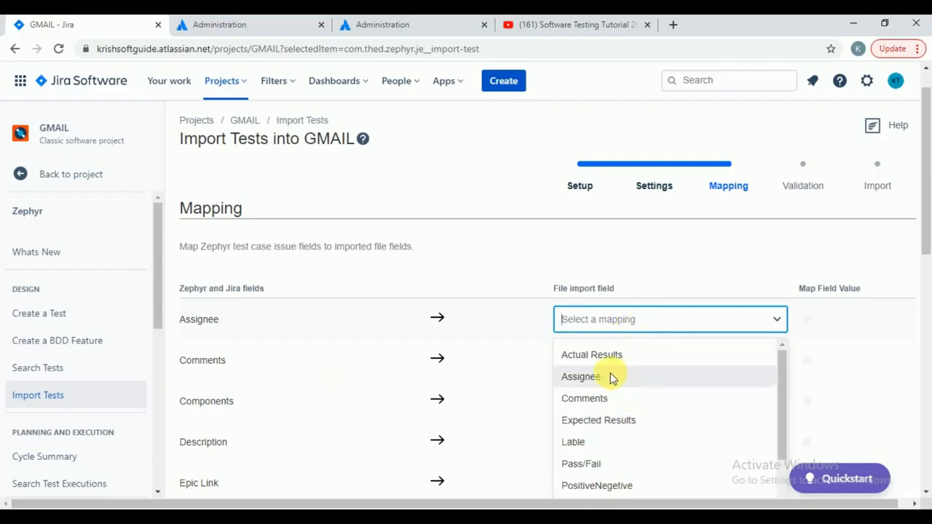
left_click(610, 377)
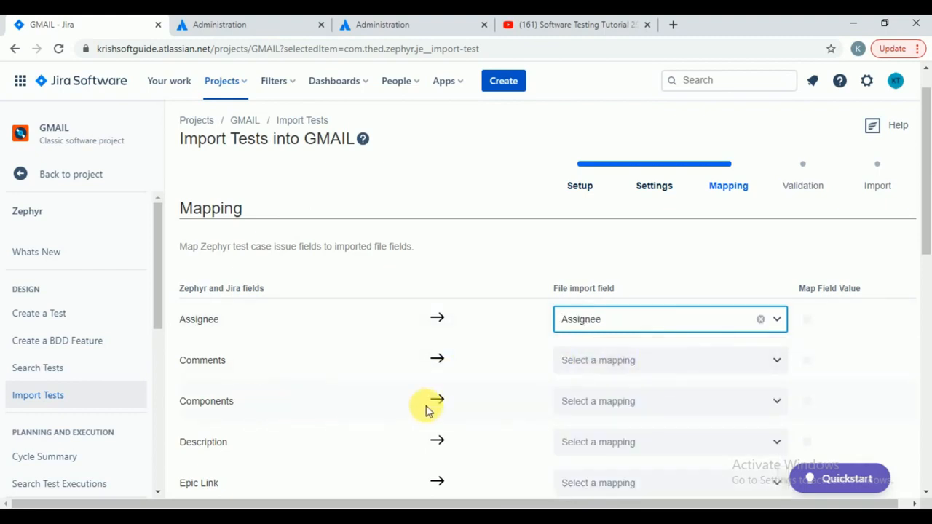
- Look through the file fields offered for Description, and check the Test_Cases column headings in Excel before returning to Jira
scroll(426, 408, "down", 2)
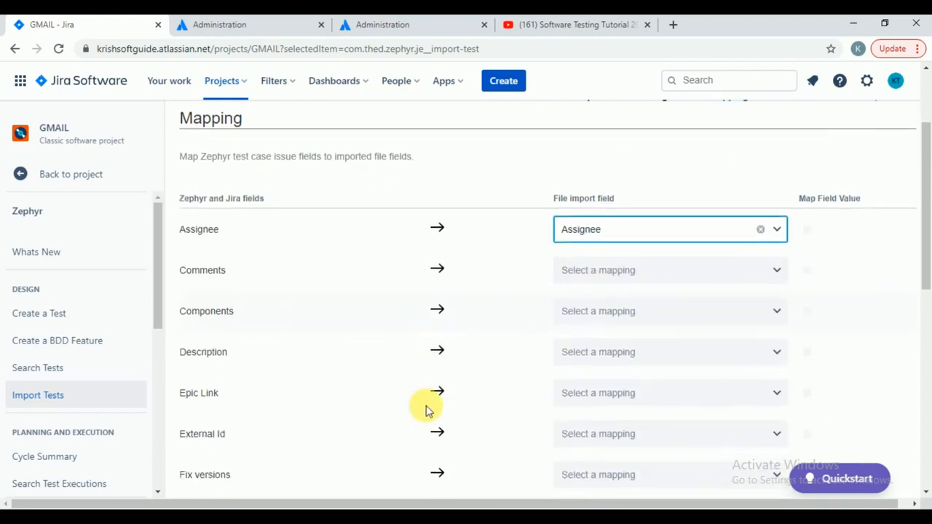
left_click(646, 344)
scroll(643, 399, "down", 1)
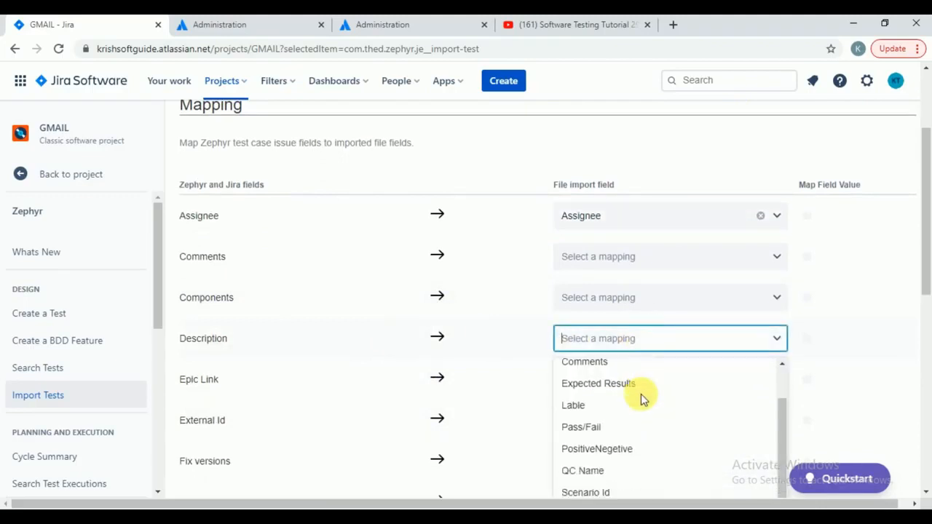
scroll(643, 398, "down", 3)
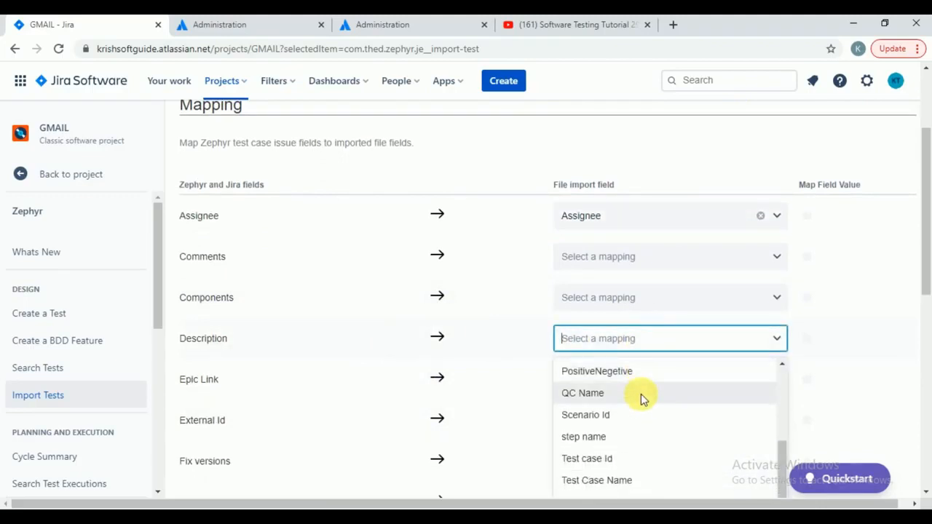
scroll(641, 396, "up", 3)
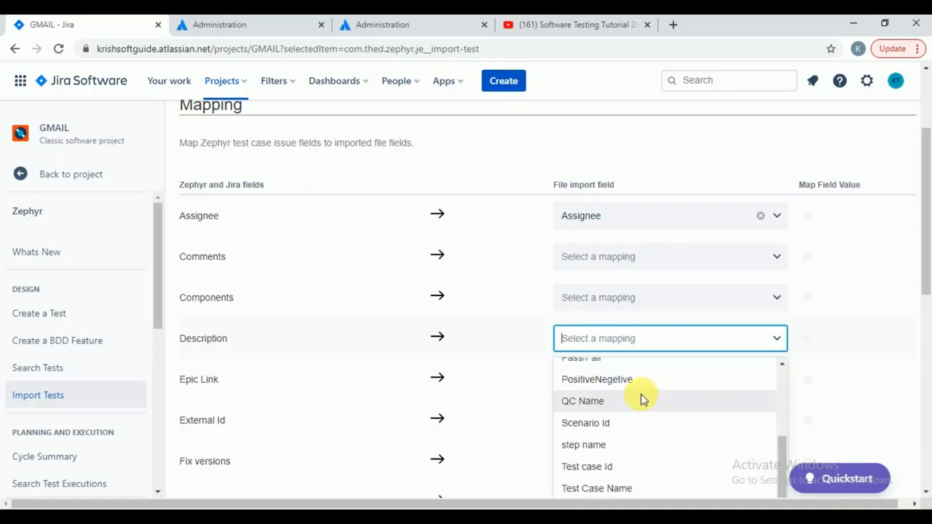
scroll(641, 399, "up", 2)
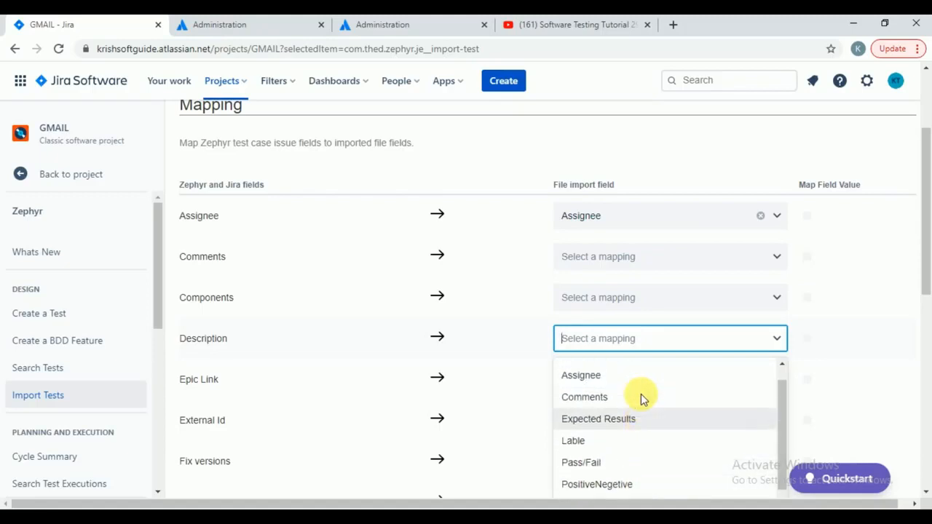
key("alt+Tab")
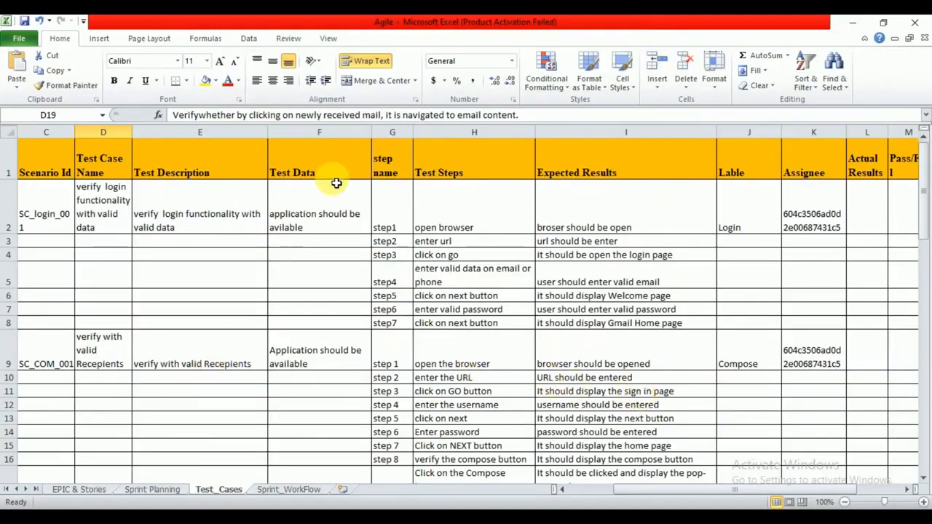
key("alt+Tab")
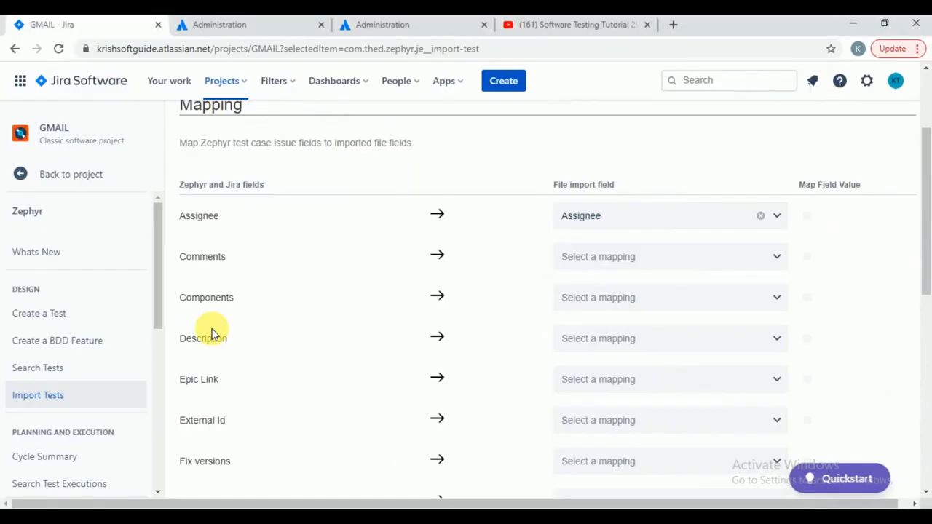
- Map the Zephyr Description field to the file's Test Description field
left_click(650, 341)
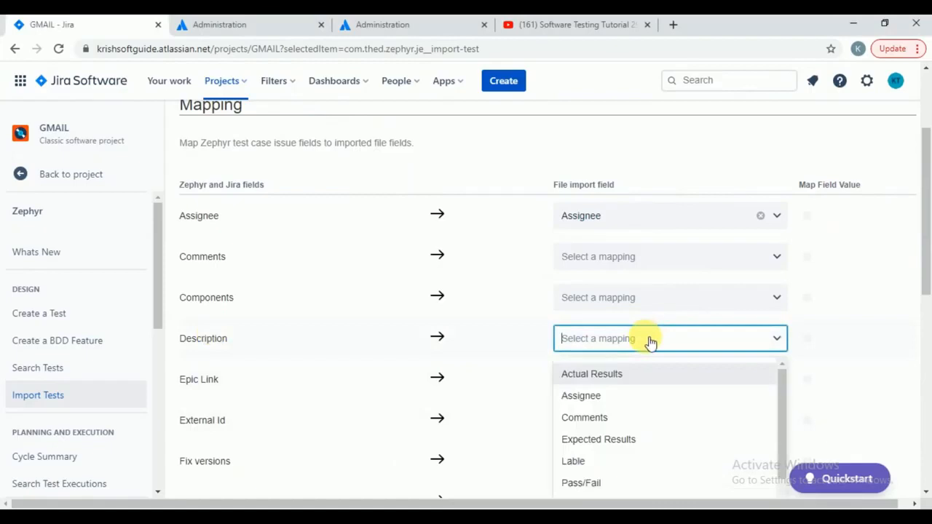
scroll(659, 419, "down", 3)
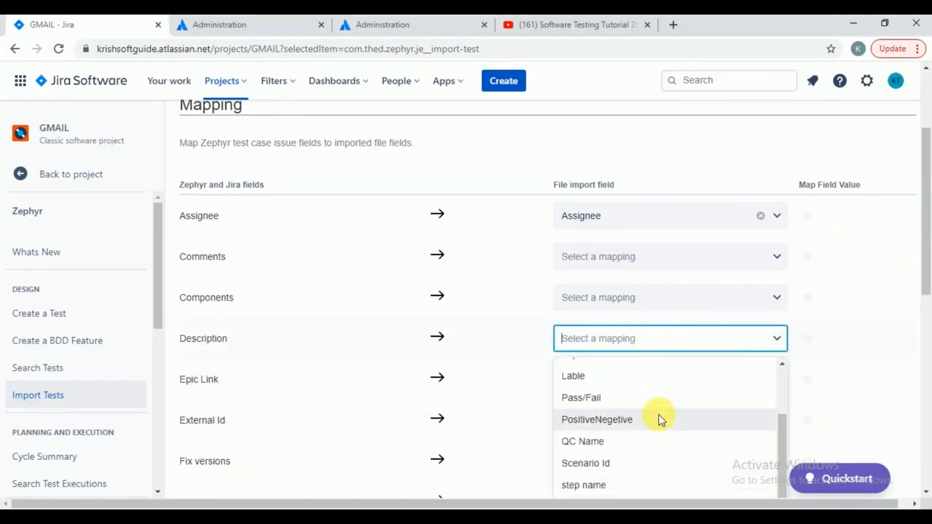
scroll(660, 419, "down", 2)
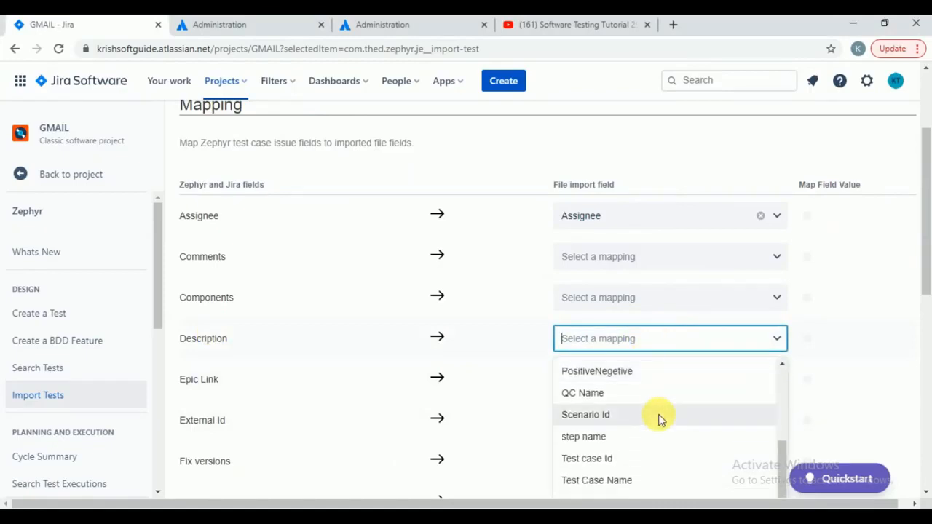
scroll(660, 421, "up", 5)
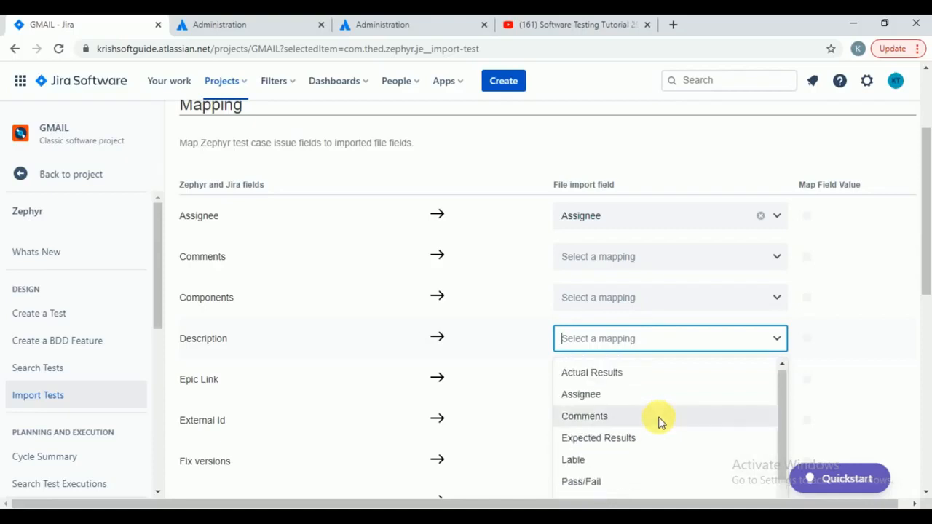
scroll(660, 421, "down", 4)
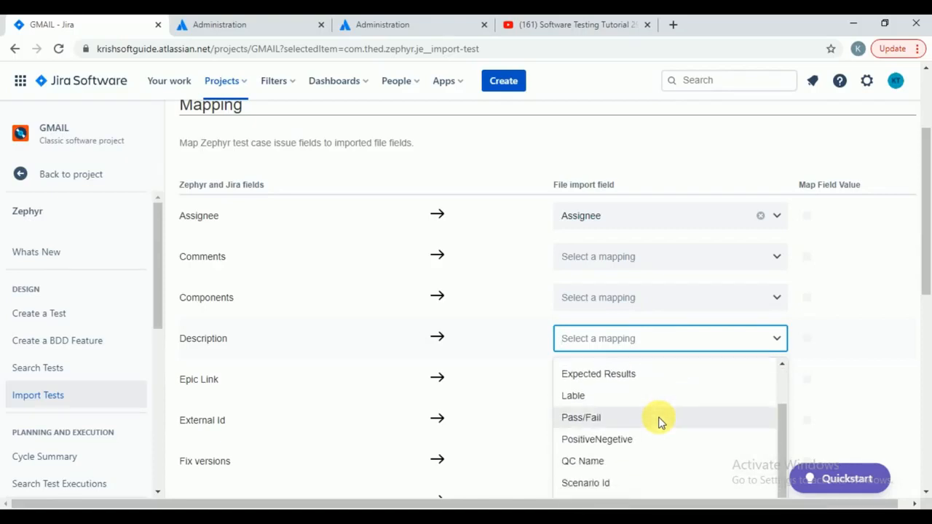
scroll(660, 421, "down", 1)
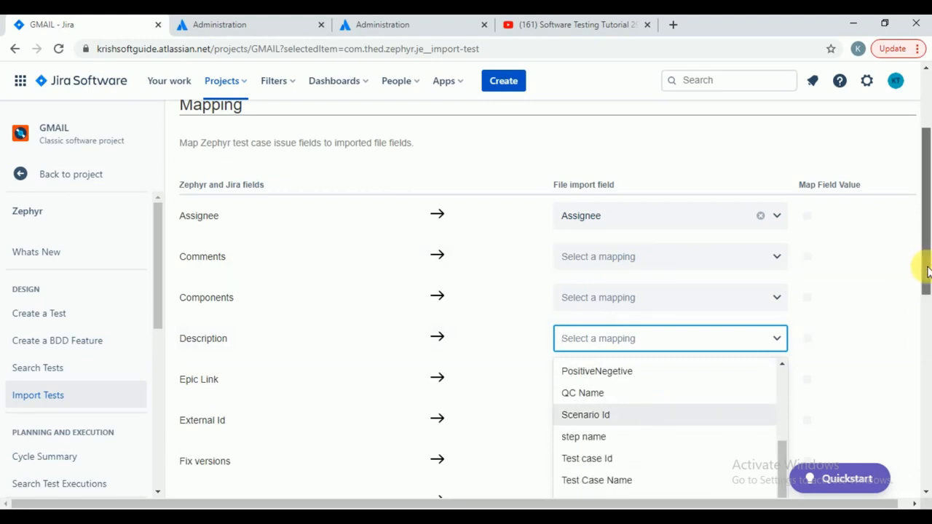
left_click_drag(927, 271, 921, 323)
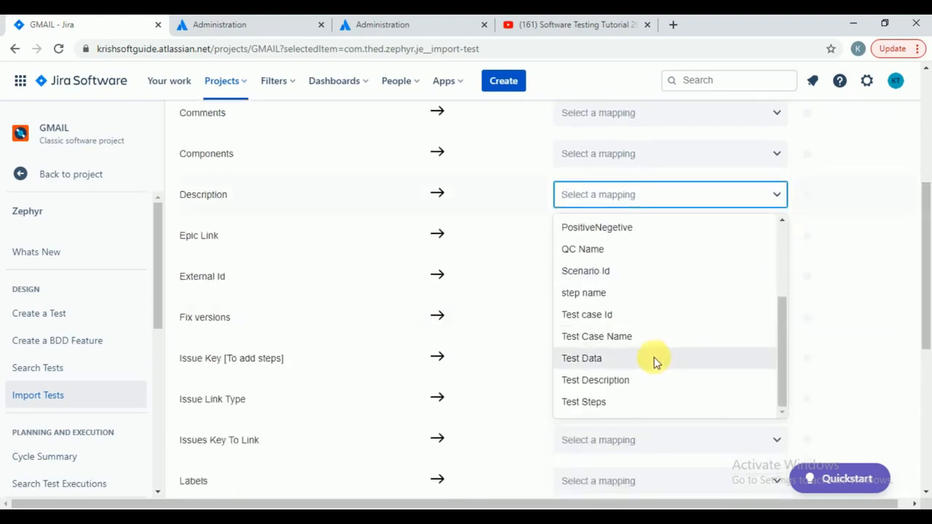
left_click(585, 387)
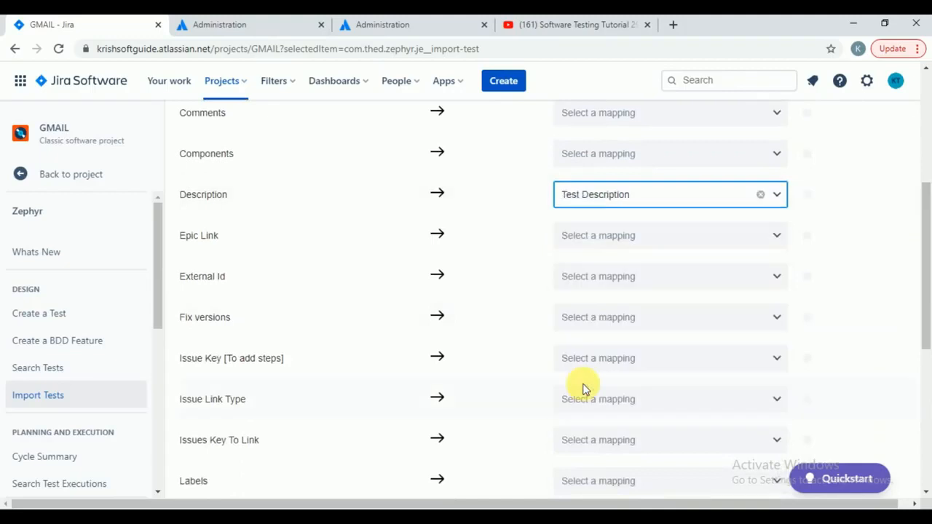
left_click(814, 223)
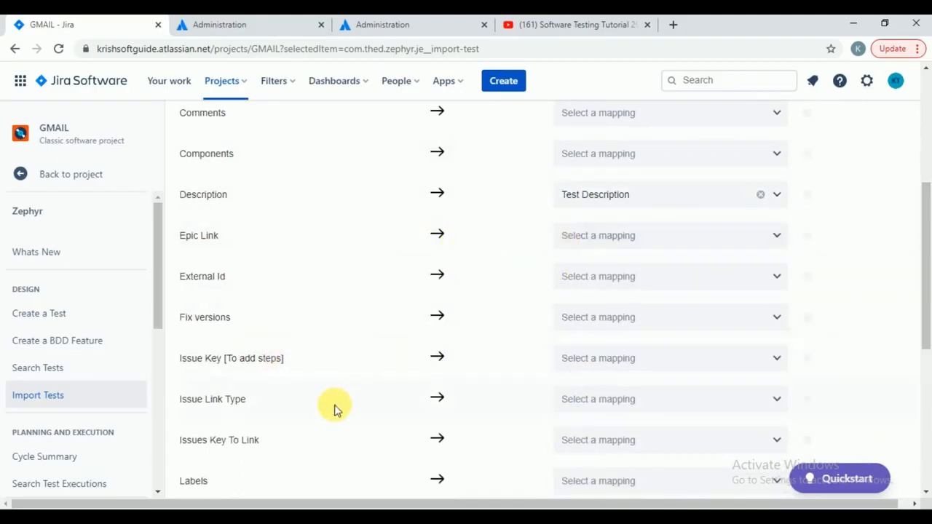
- Map the Labels field to the file's Lable field and the required Name field to Test Case Name
scroll(480, 384, "down", 2)
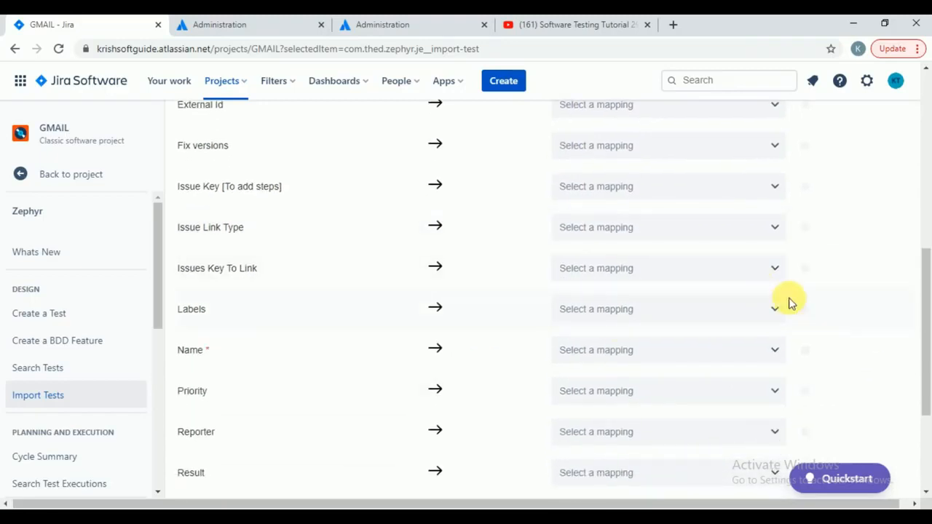
left_click(780, 312)
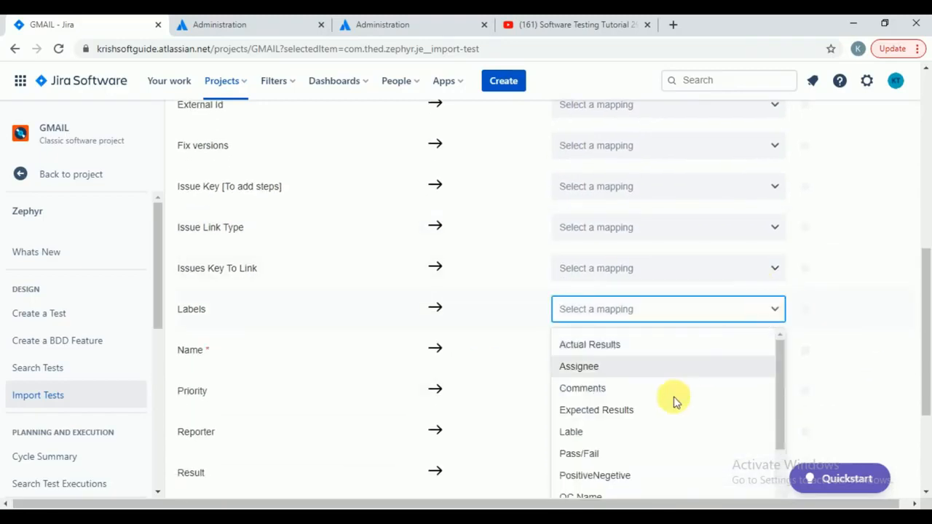
left_click(594, 437)
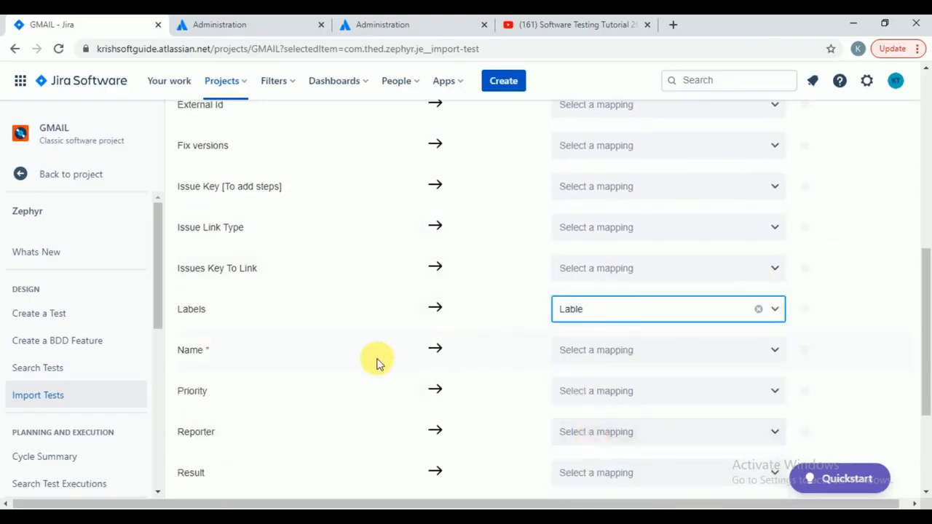
left_click(586, 352)
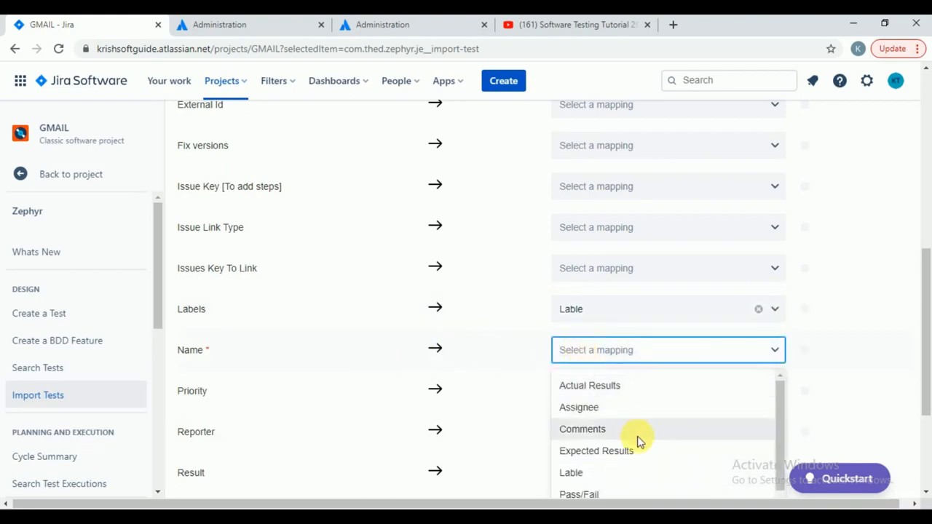
scroll(649, 456, "down", 5)
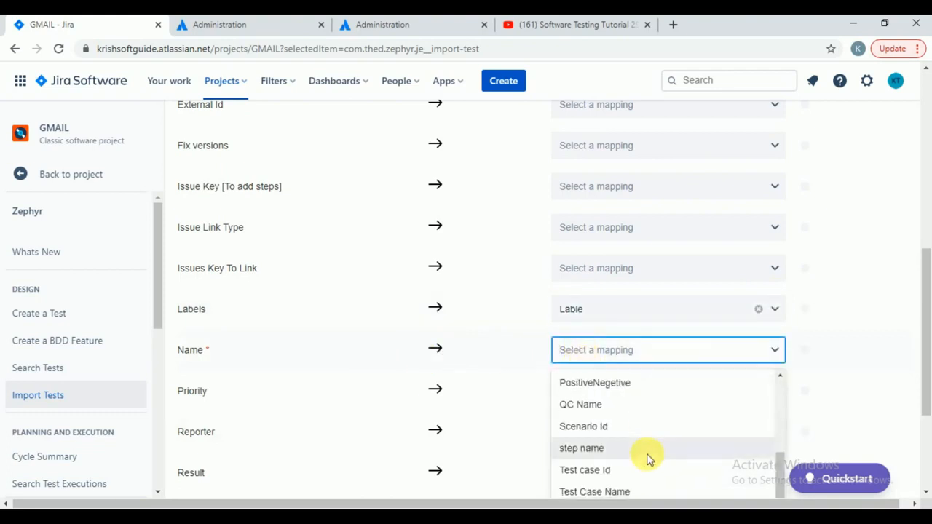
left_click(603, 492)
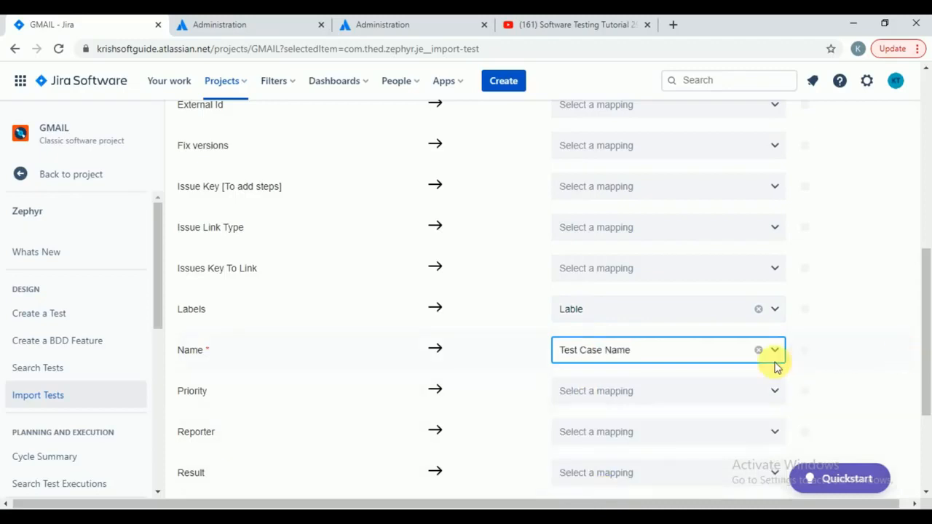
- Map the Result field to the file's Expected Results field and the Step field to Test Steps
left_click_drag(921, 362, 923, 437)
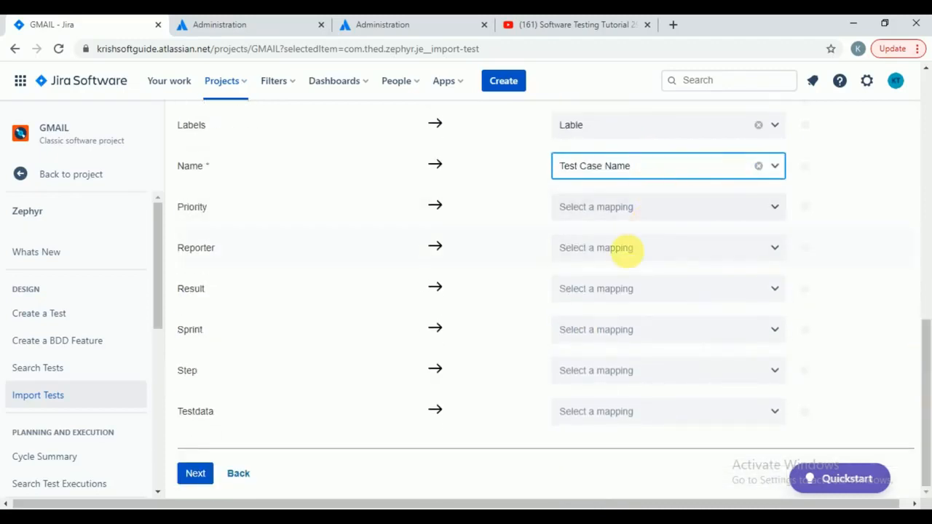
left_click(632, 291)
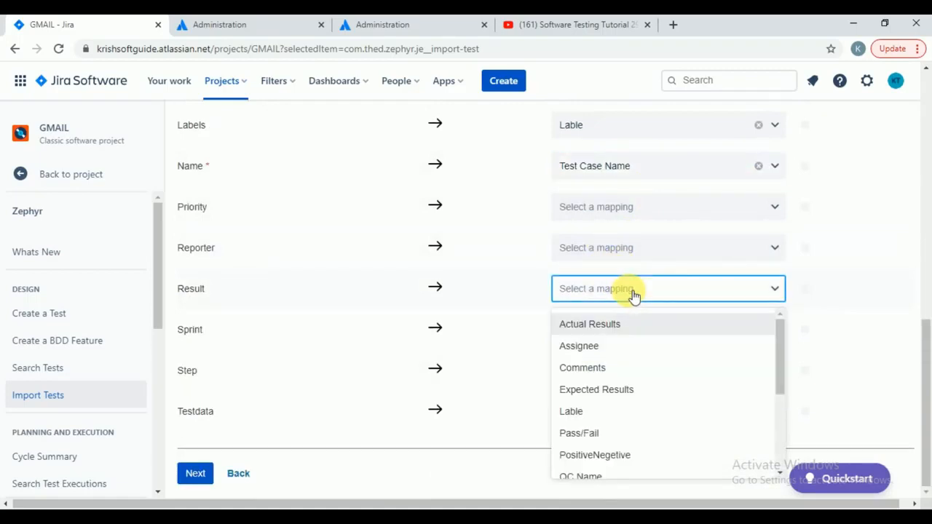
left_click(615, 396)
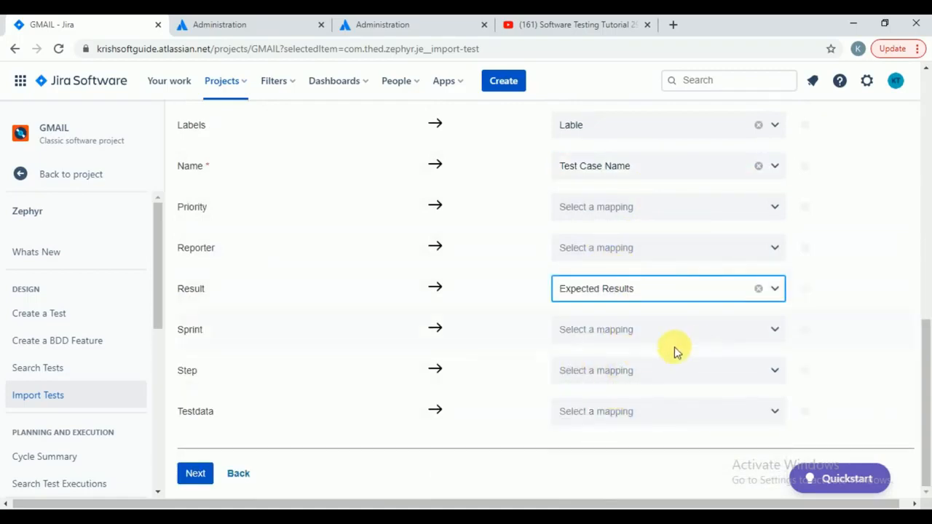
left_click(610, 373)
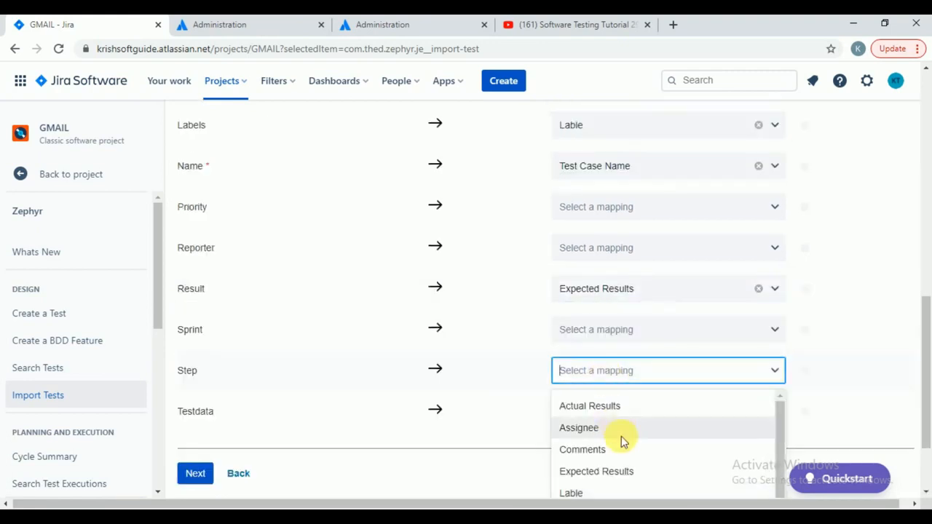
left_click_drag(924, 343, 926, 442)
scroll(641, 443, "down", 3)
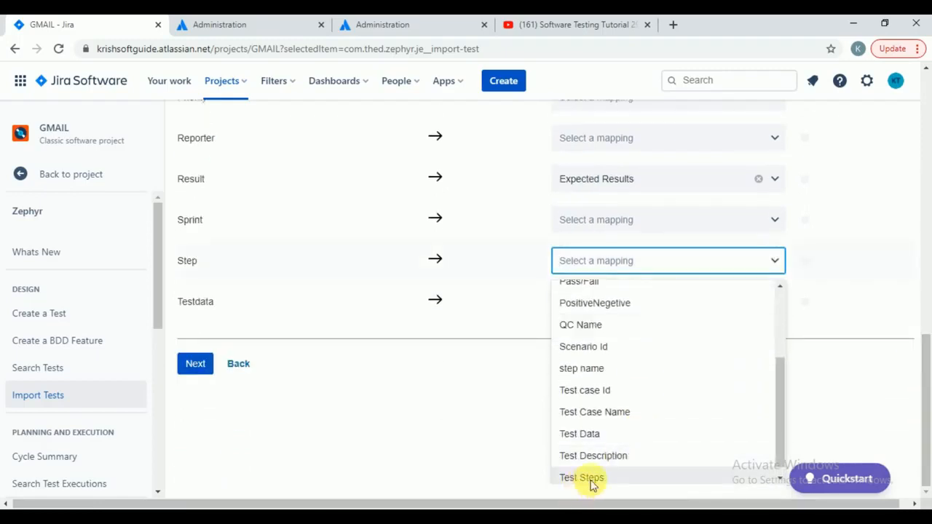
left_click(592, 479)
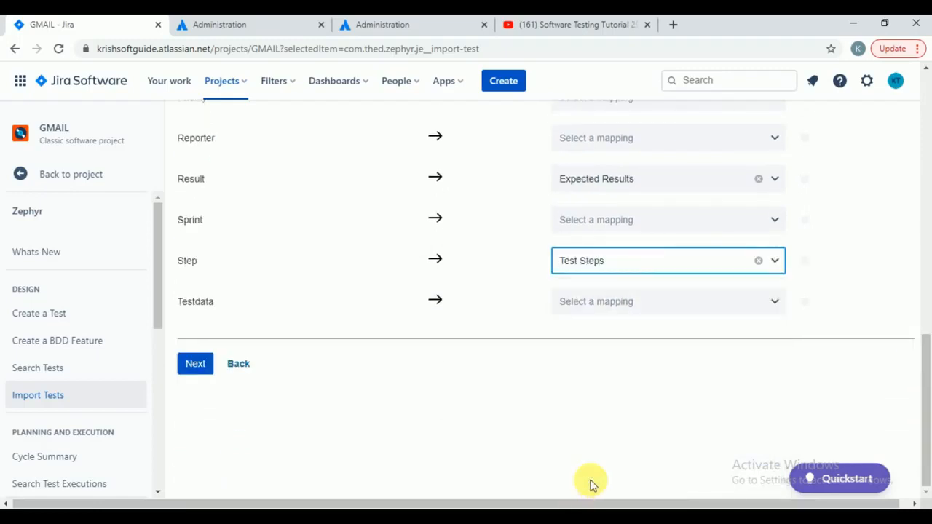
- Map the Testdata field to the file's Test Data field
left_click(630, 304)
scroll(651, 408, "down", 2)
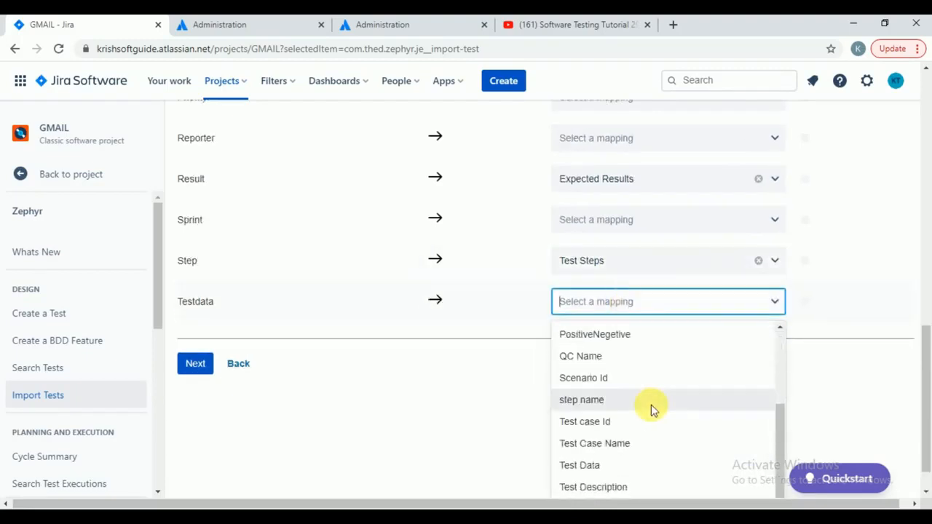
left_click(589, 466)
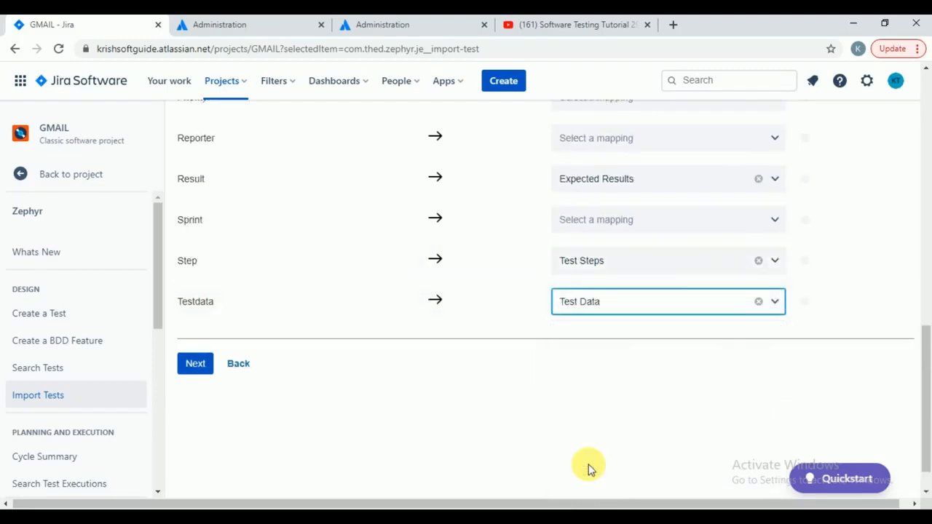
left_click(624, 369)
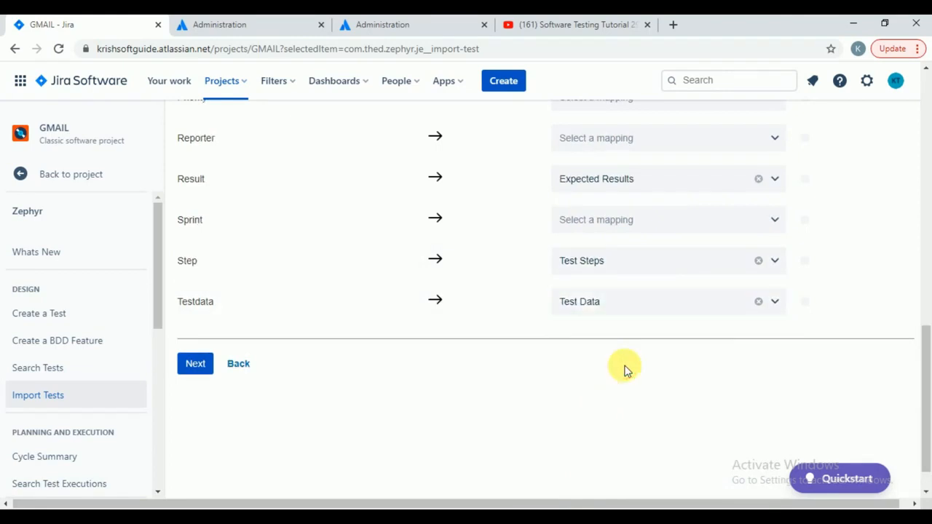
- Review the file field mappings for all Zephyr and Jira fields, from Assignee down to Testdata
scroll(624, 370, "up", 3)
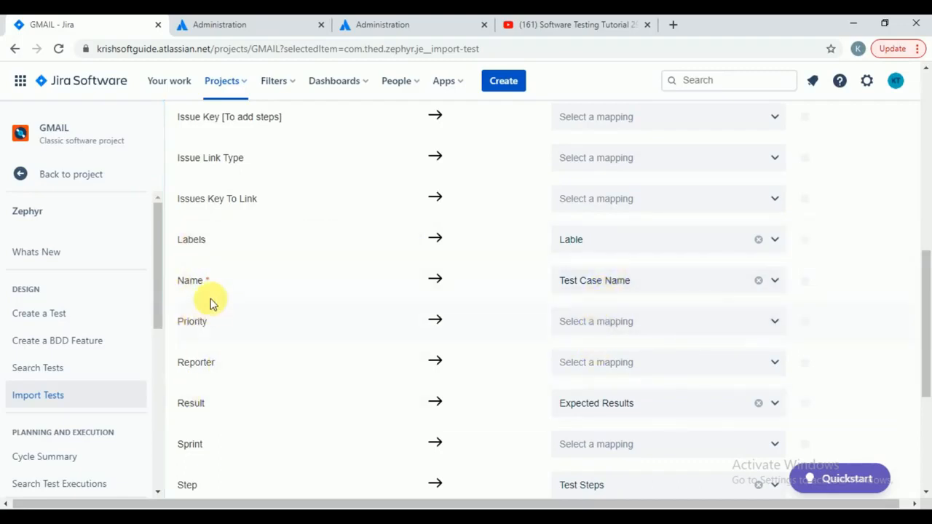
scroll(294, 324, "up", 5)
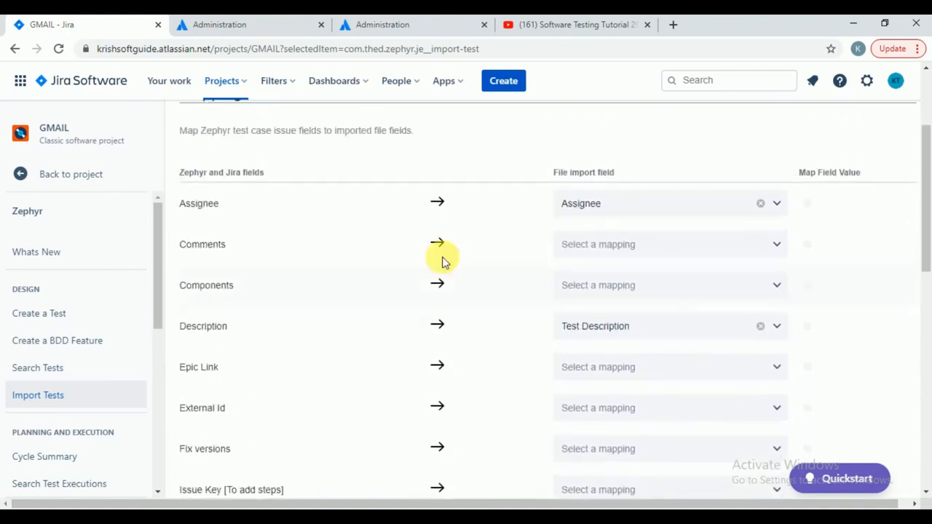
scroll(615, 211, "down", 1)
scroll(615, 212, "up", 1)
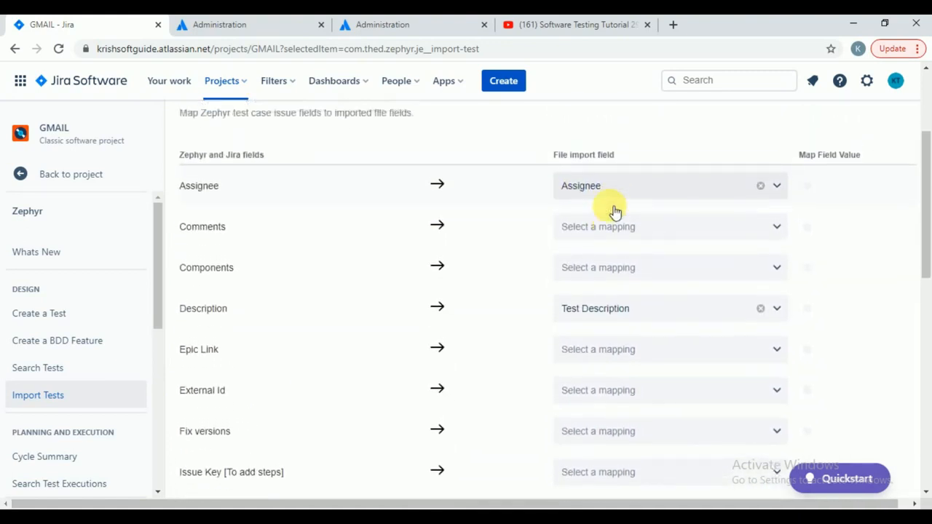
scroll(615, 212, "down", 1)
scroll(615, 212, "down", 1)
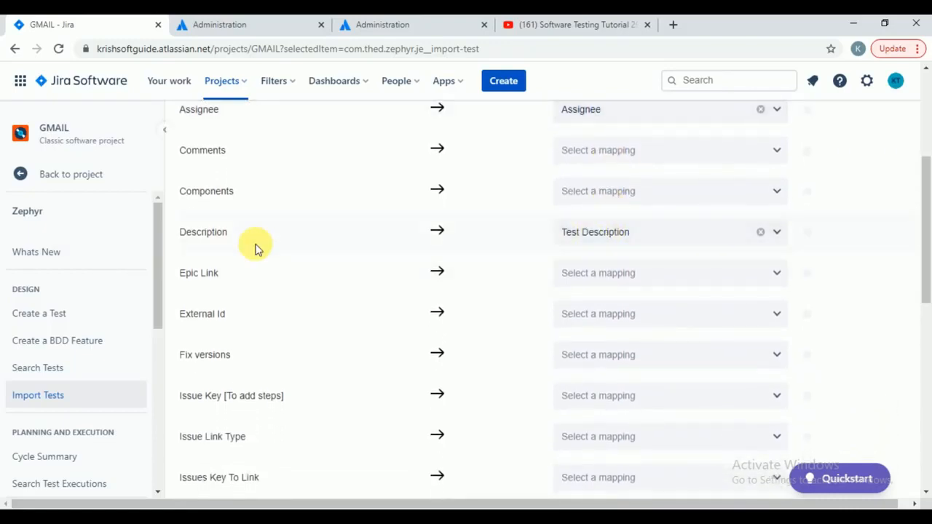
scroll(434, 357, "down", 2)
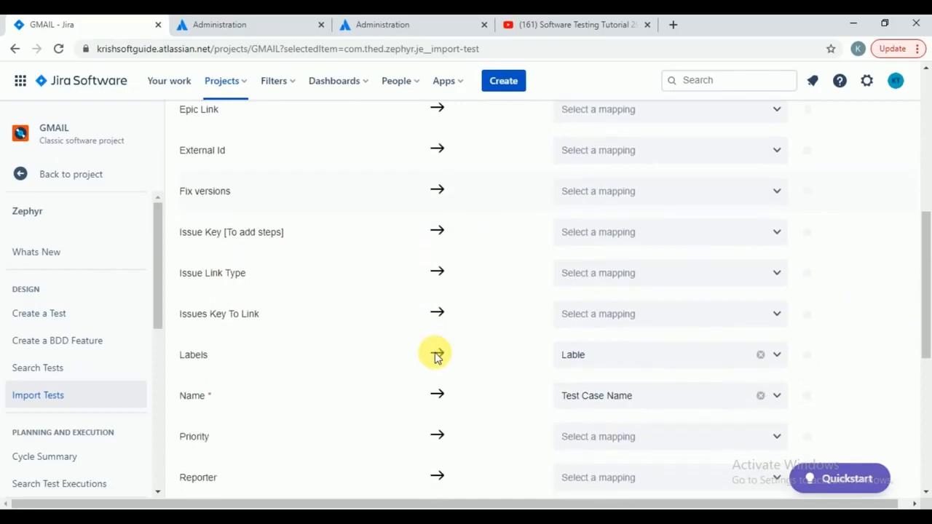
scroll(454, 402, "down", 2)
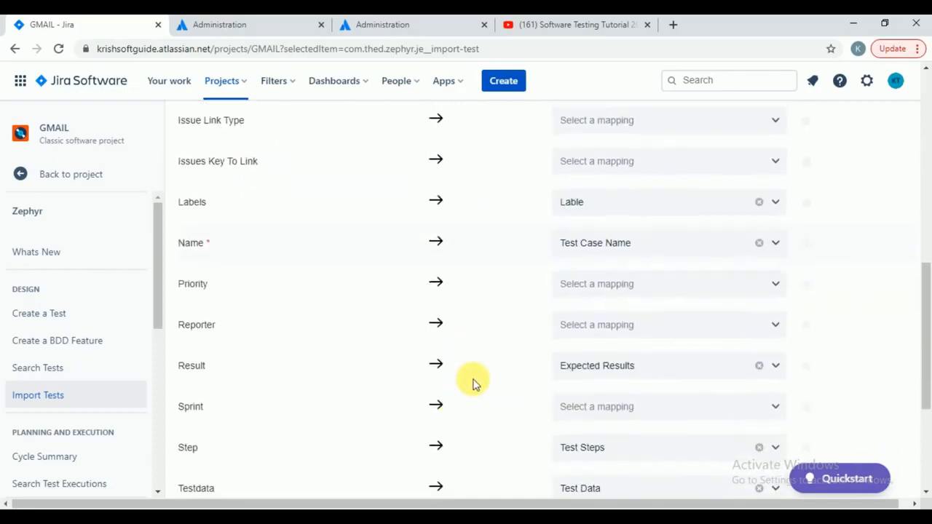
scroll(511, 361, "down", 2)
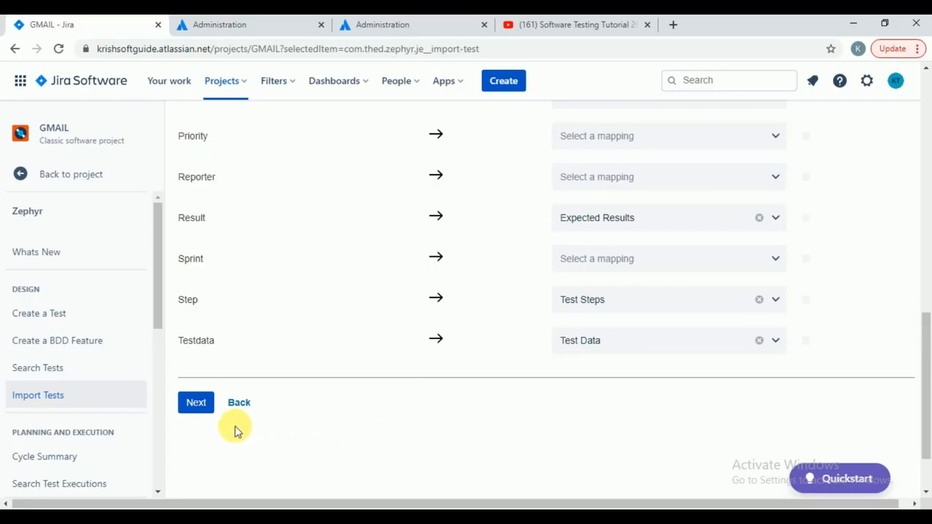
- Accept the field mappings, validate the data and try to import the test cases into the GMAIL project
left_click(196, 403)
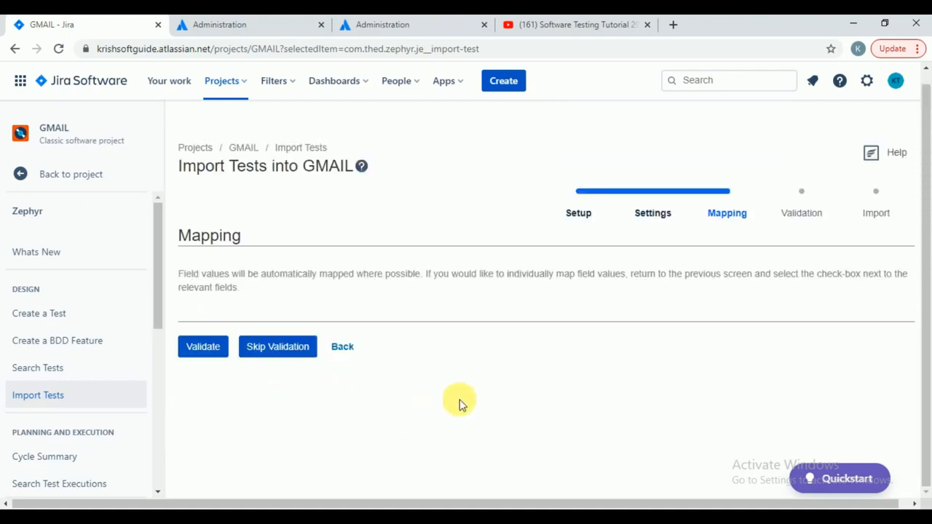
left_click(202, 347)
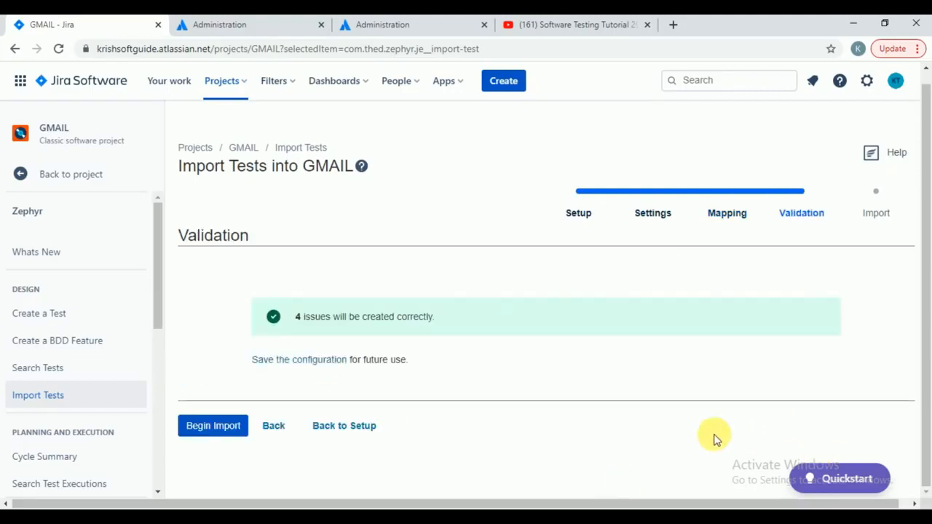
left_click(213, 429)
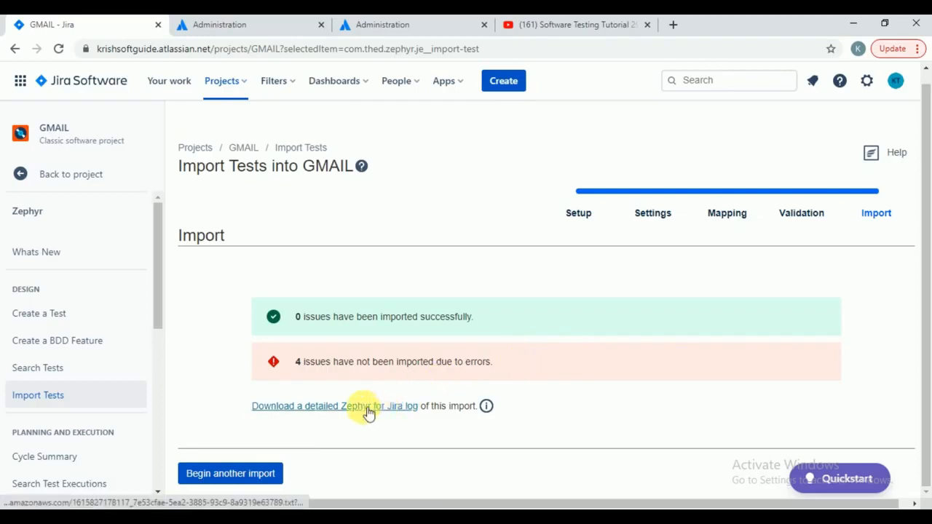
- Open the detailed Zephyr import log and compare its assignee account ID with cell K2 of the Test_Cases sheet in Excel
left_click(394, 411)
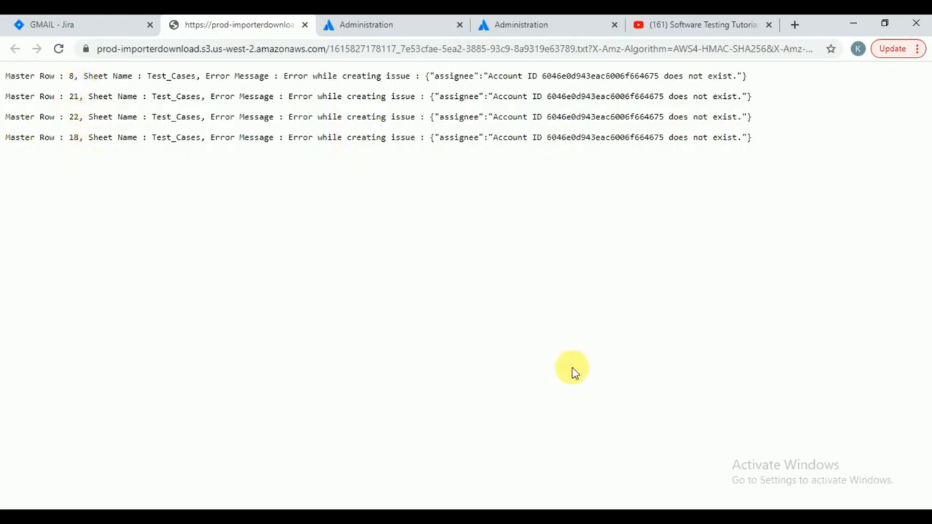
left_click(279, 506)
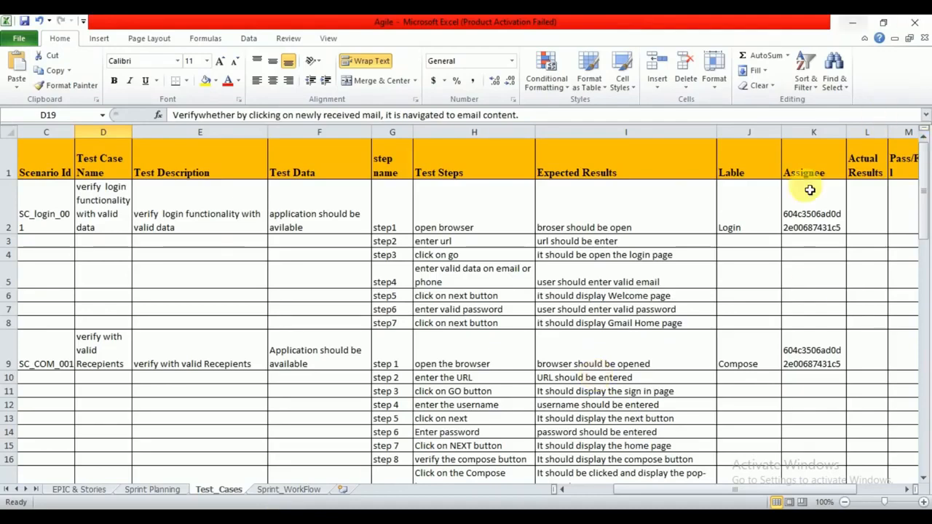
left_click(816, 220)
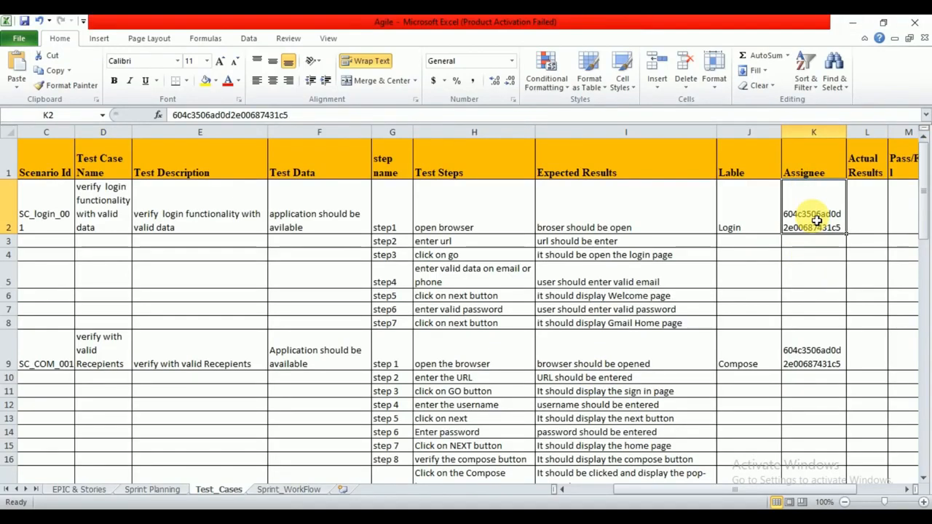
key("alt+Tab")
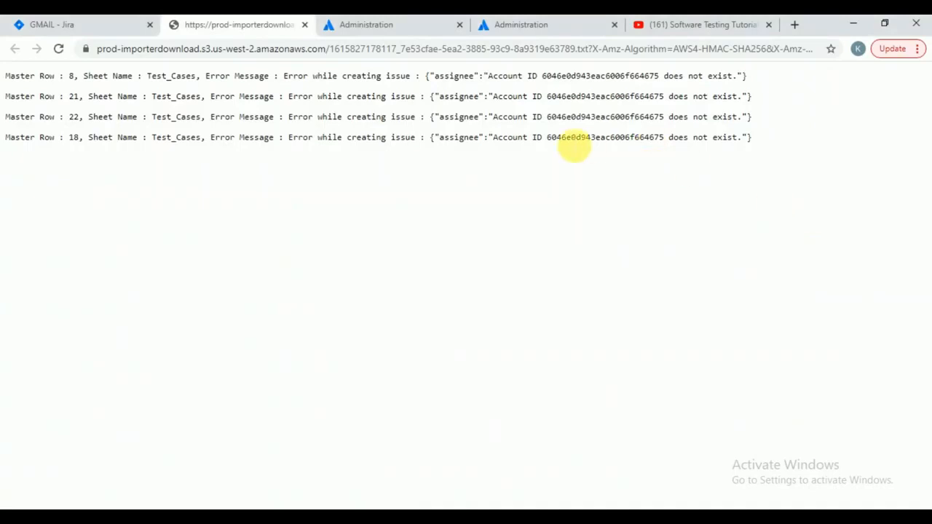
triple_click(591, 140)
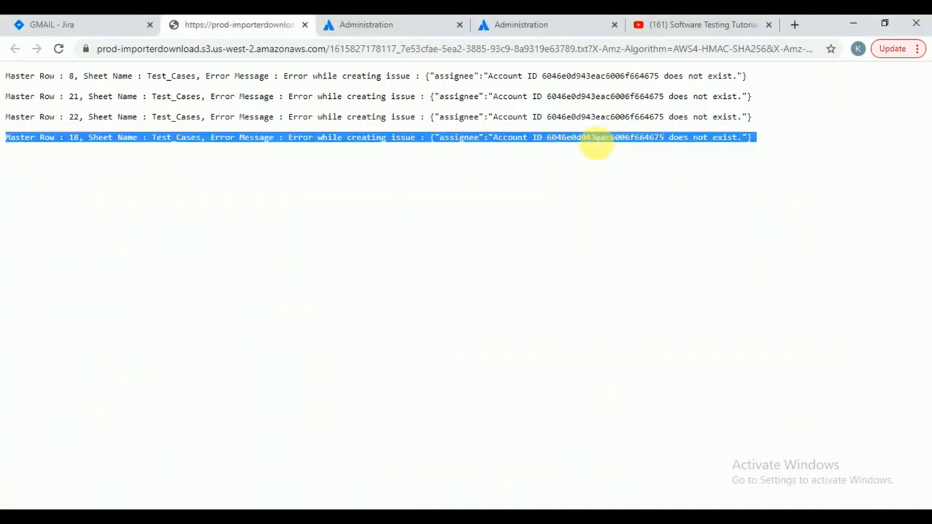
left_click(572, 178)
- Check the Assignee values in the remaining Test_Cases rows against the account IDs in the import error log
key("alt+Tab")
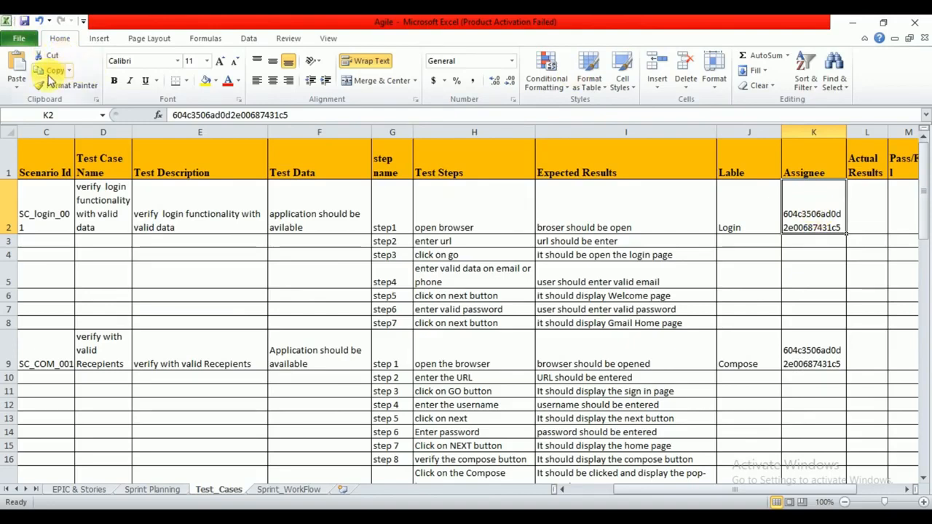
left_click(25, 34)
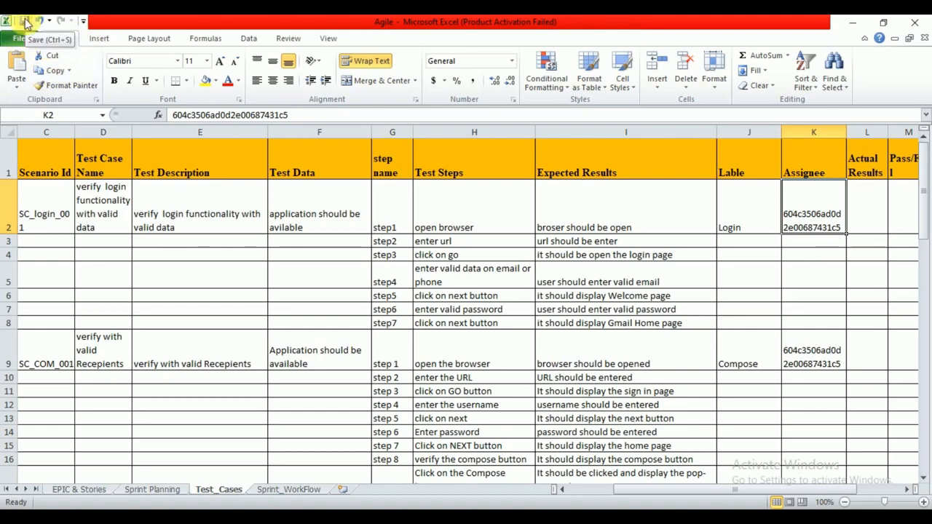
scroll(728, 381, "down", 6)
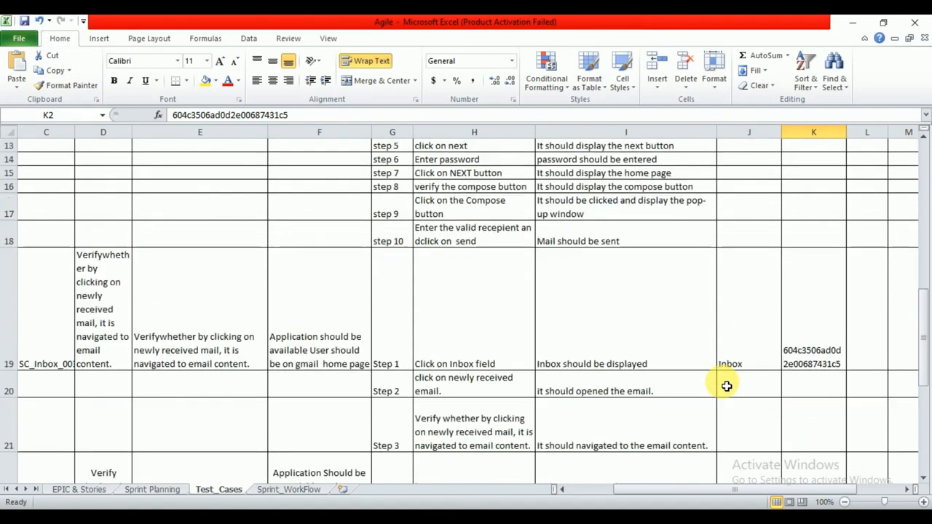
scroll(725, 386, "down", 3)
scroll(726, 385, "up", 3)
scroll(726, 385, "down", 1)
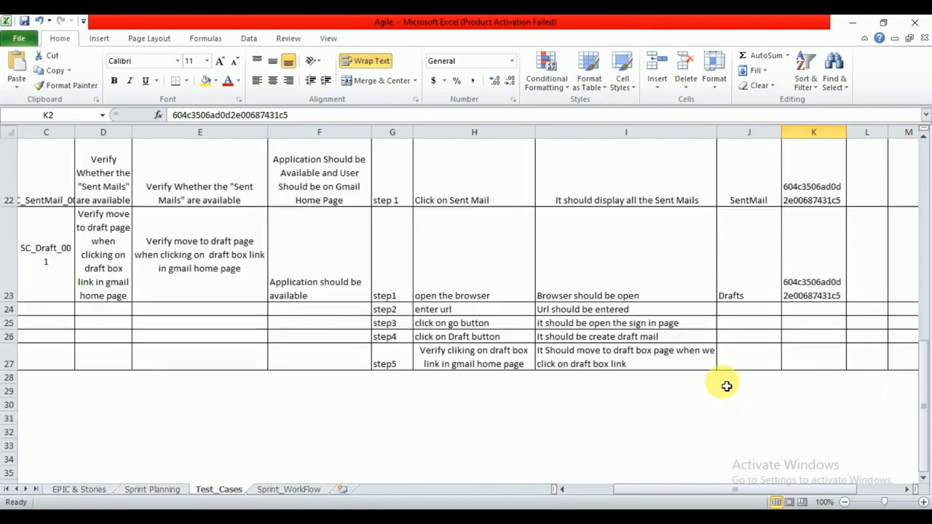
key("alt+Tab")
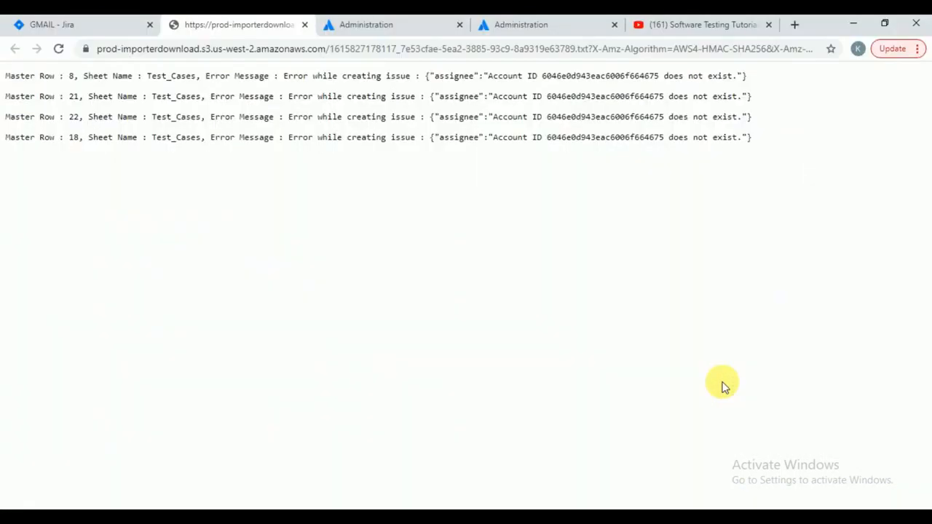
triple_click(615, 75)
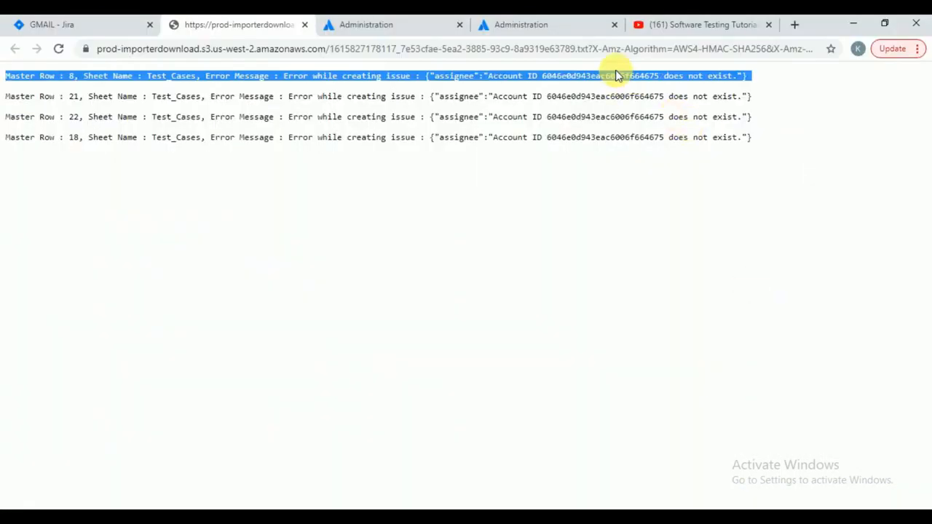
double_click(607, 103)
- Save the Agile workbook in Excel as a new file named Agile1 in the Downloads folder
key("alt+Tab")
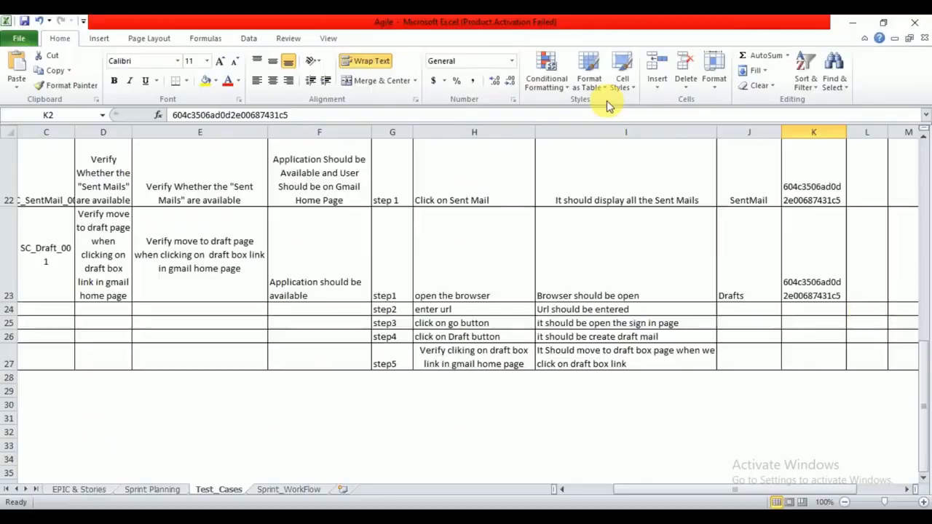
left_click(18, 40)
left_click(35, 58)
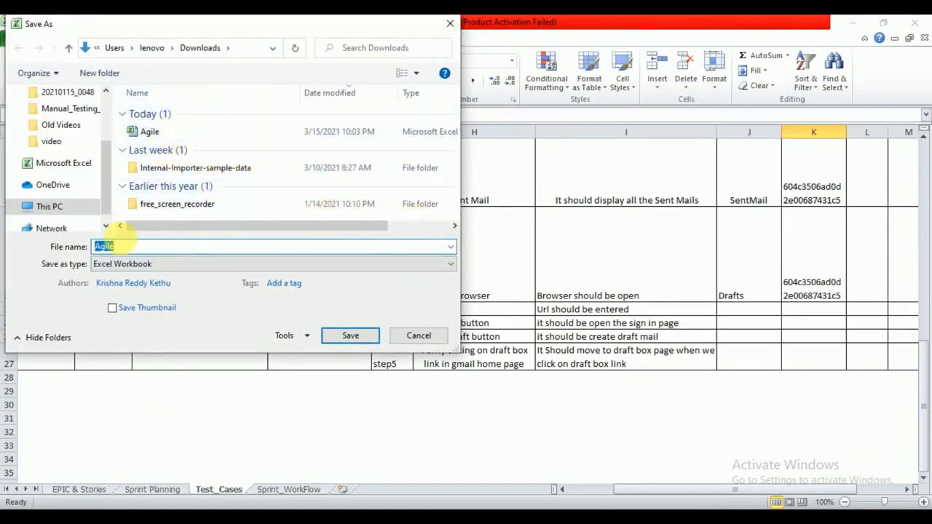
left_click(143, 247)
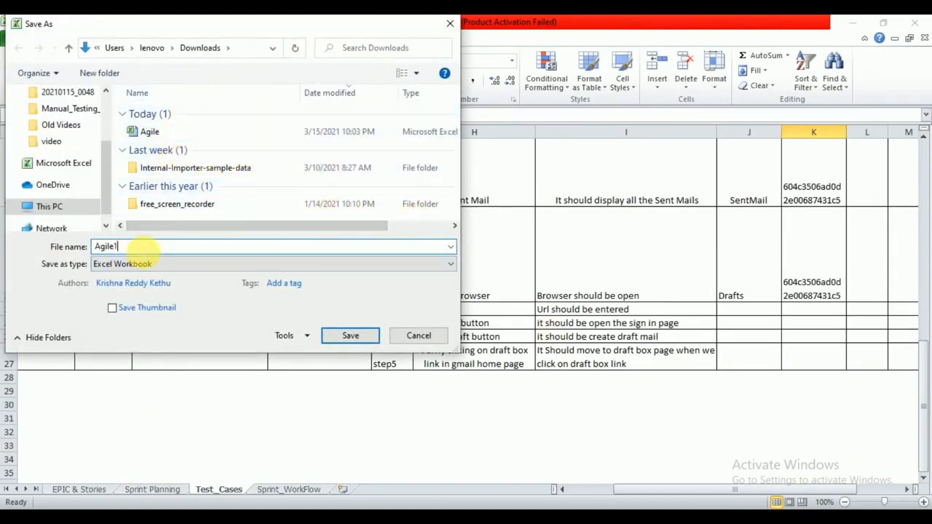
left_click(350, 337)
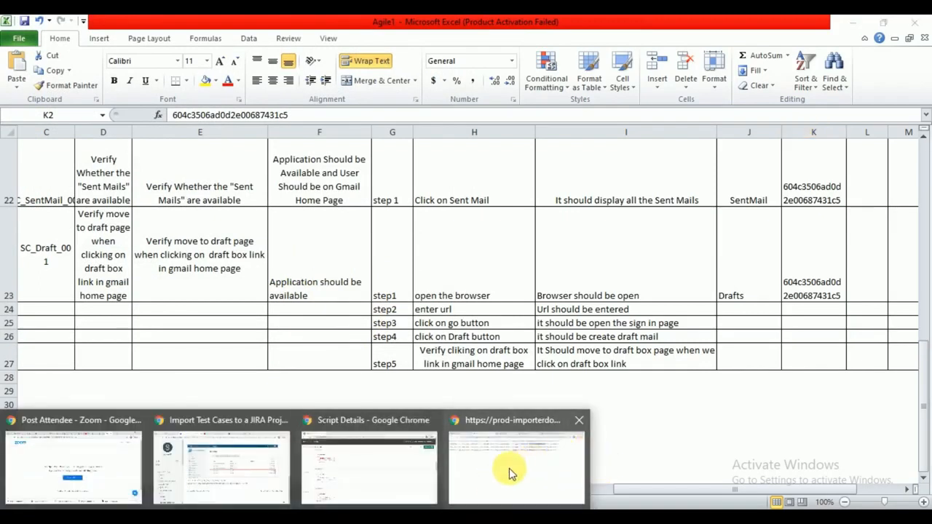
- Switch to the Jira page in Chrome and begin another test import into GMAIL
left_click(510, 473)
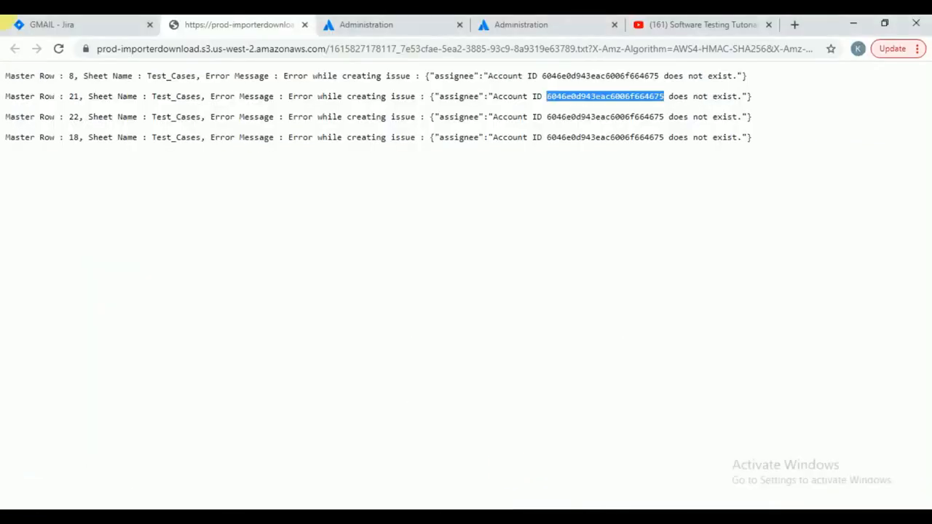
left_click(68, 26)
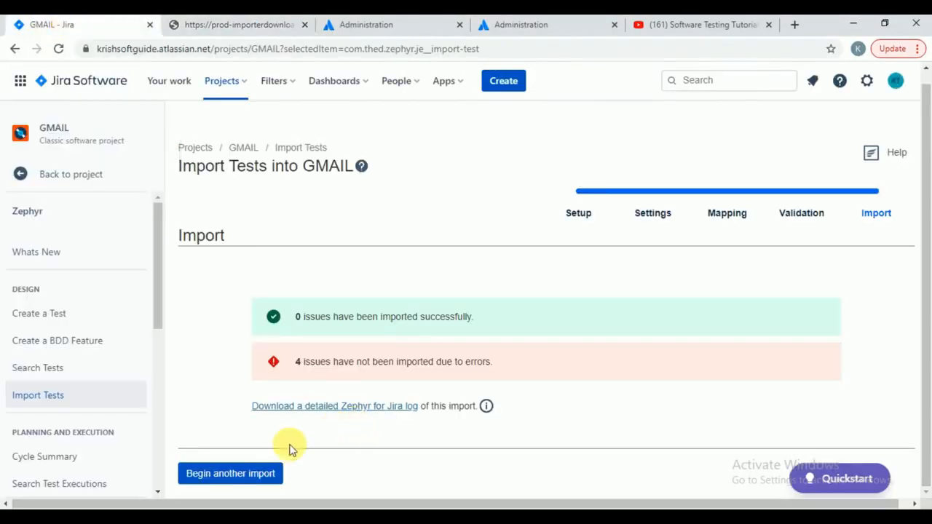
left_click(222, 473)
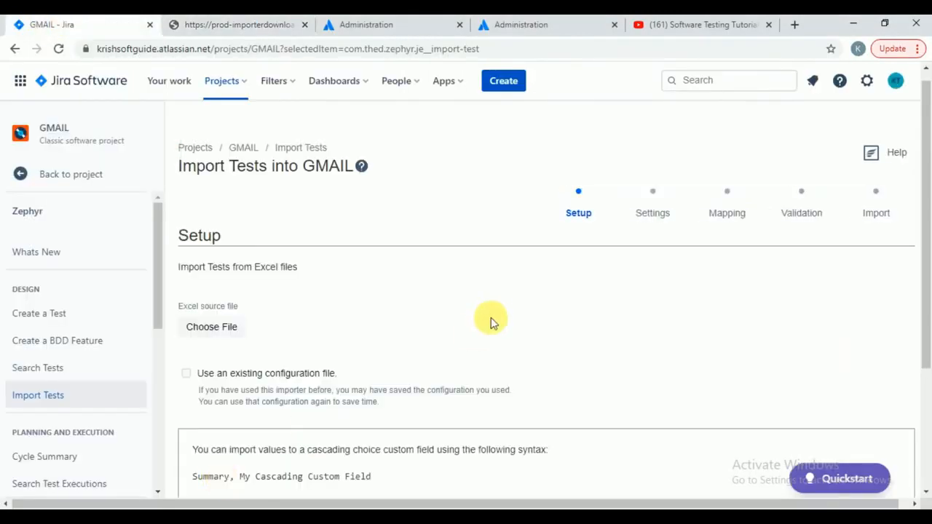
- Choose Agile1.xlsx from Downloads as the Excel source file and proceed to the import settings
scroll(423, 325, "down", 1)
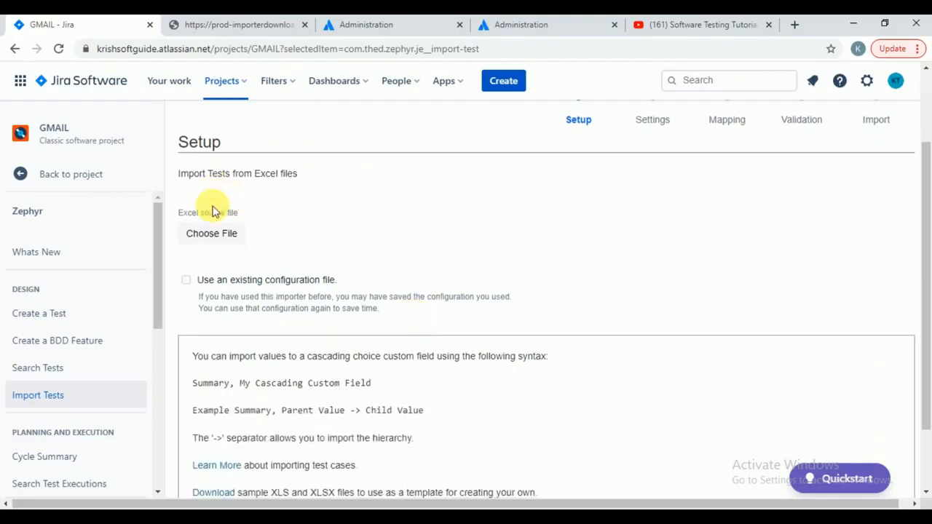
left_click(212, 246)
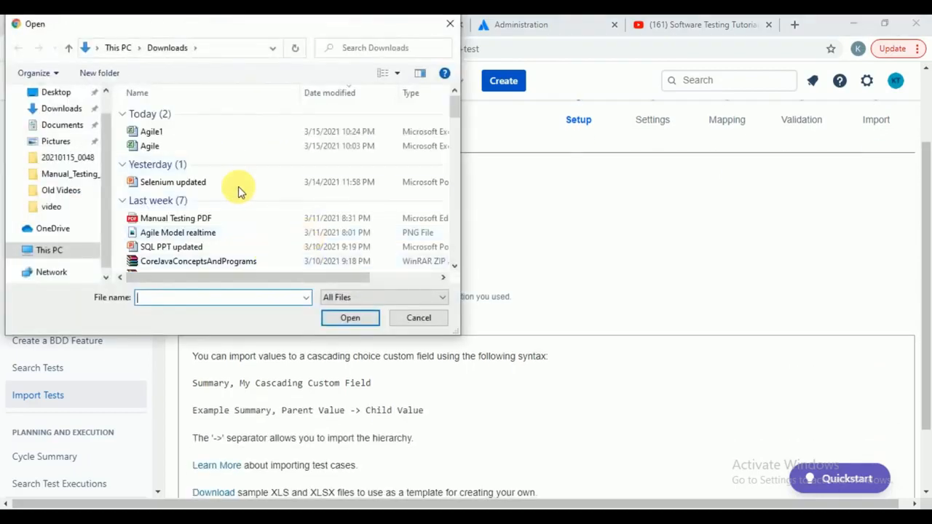
left_click(151, 133)
left_click(349, 318)
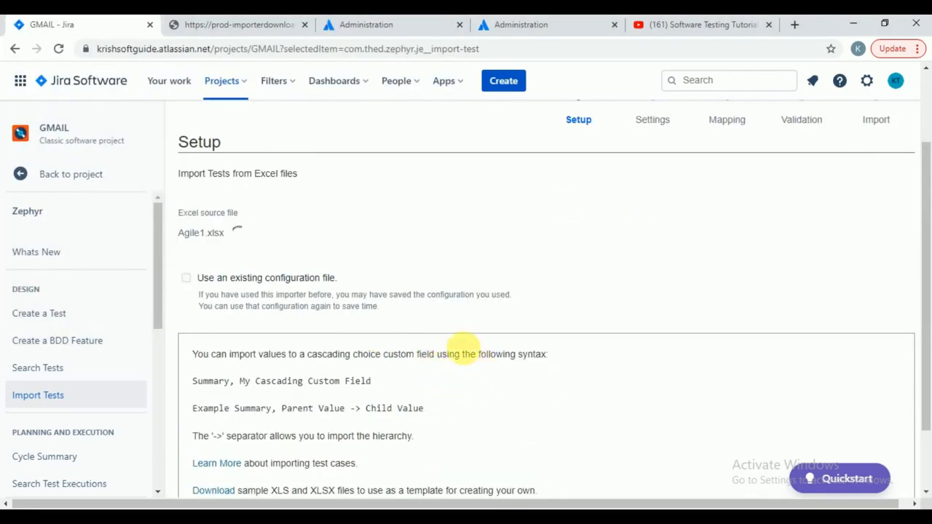
scroll(404, 368, "down", 1)
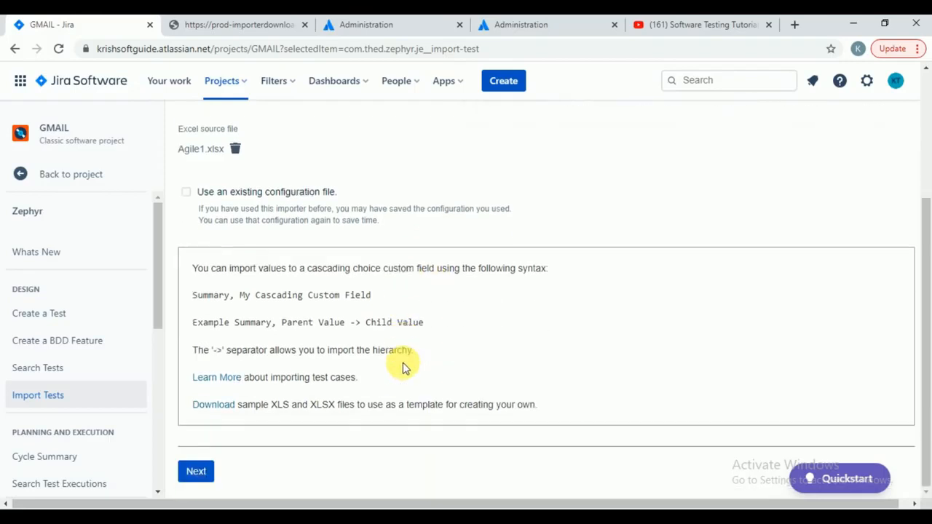
left_click(200, 471)
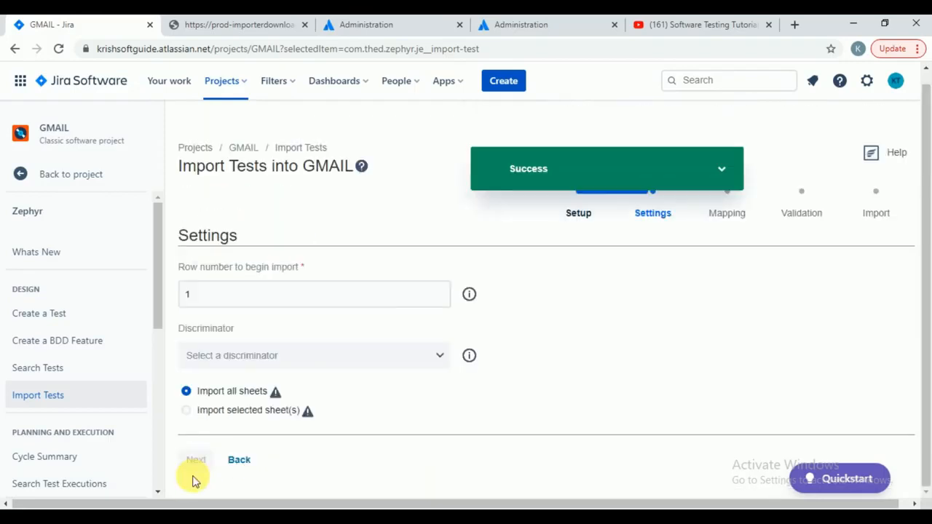
- Set the row number to begin the import to 9
left_click(269, 302)
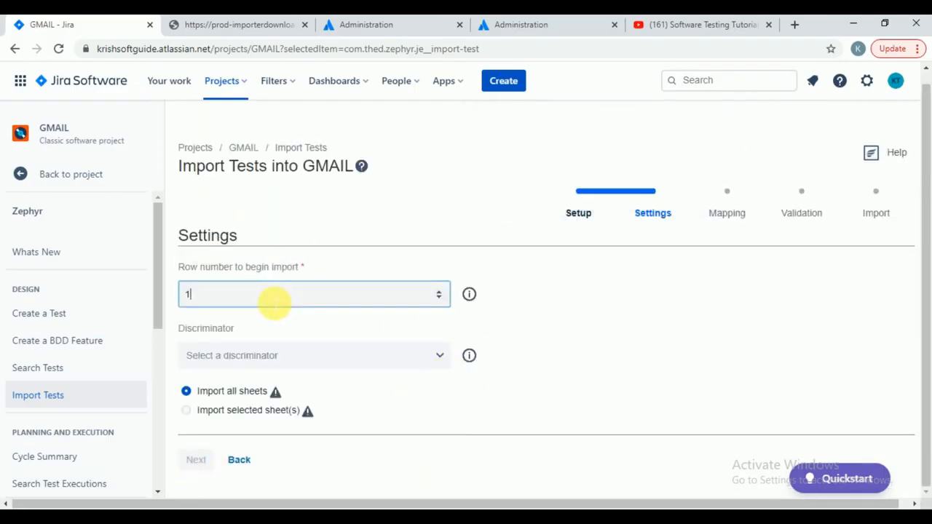
key("BackSpace")
type("9")
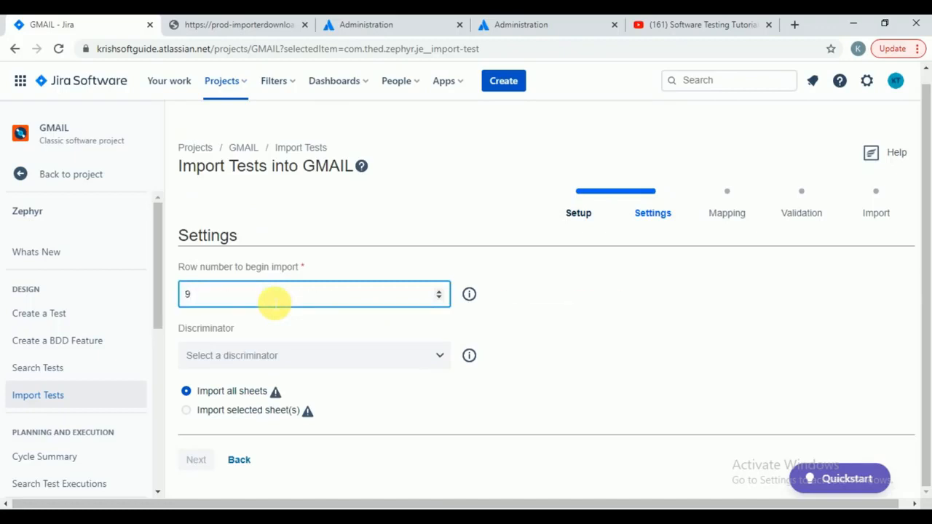
- Set the discriminator to Test case name change and limit the import to the Test_Cases sheet, proceeding to the field mapping
left_click(228, 358)
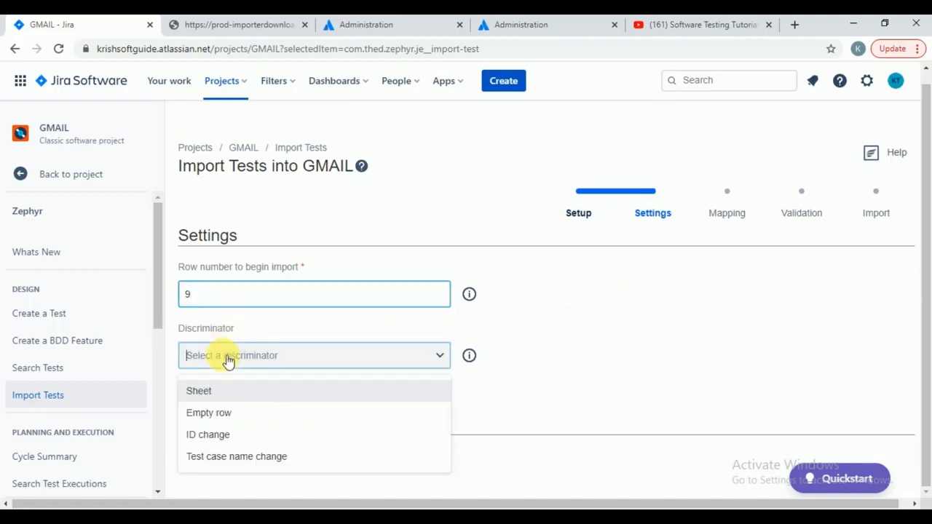
left_click(227, 463)
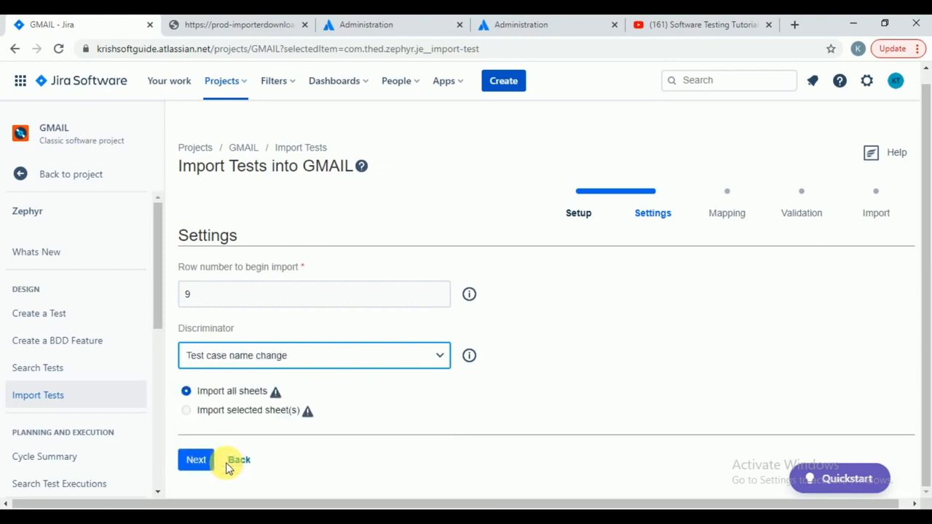
left_click(186, 410)
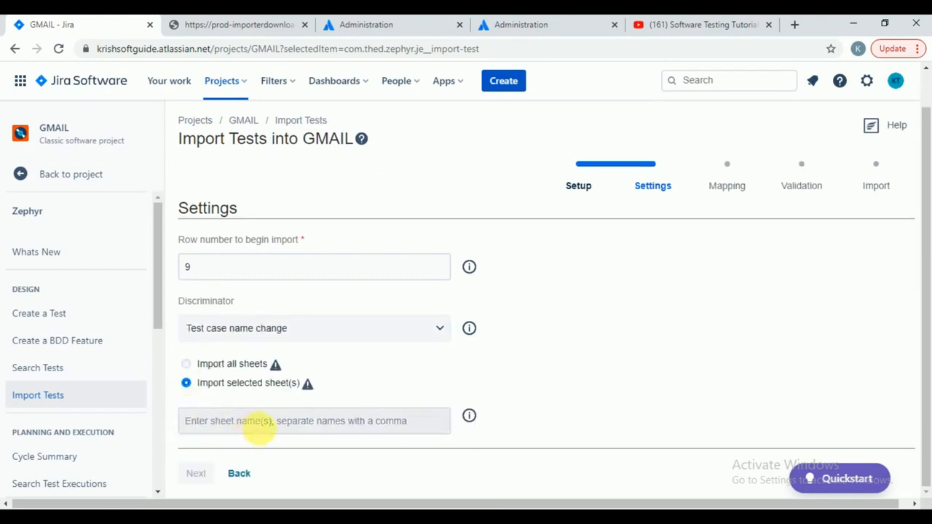
left_click(256, 427)
type("Test_Cases")
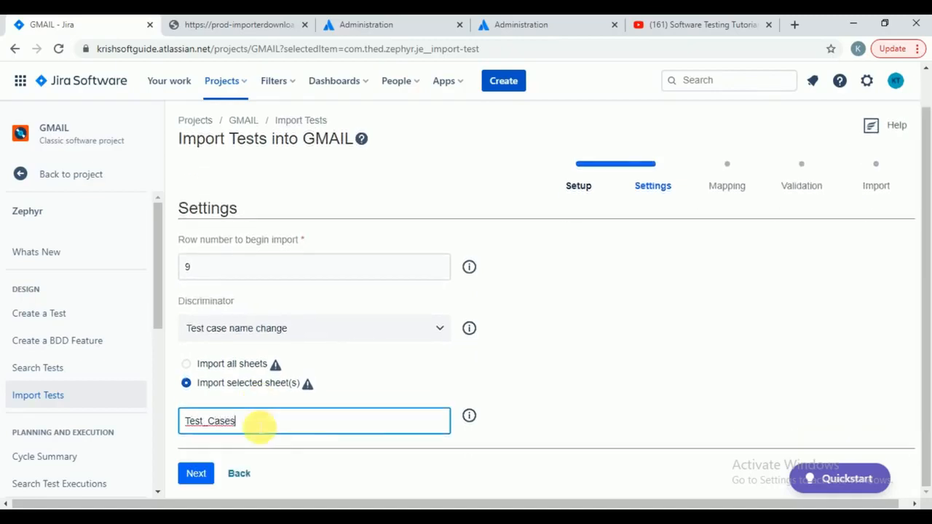
left_click(200, 475)
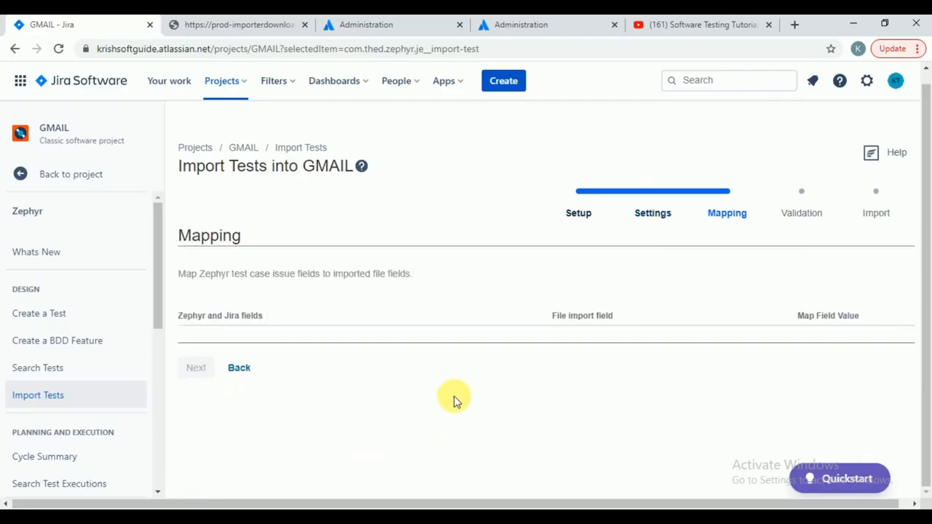
- Map the Zephyr and Jira Assignee field to the file's Assignee column
scroll(524, 386, "down", 3)
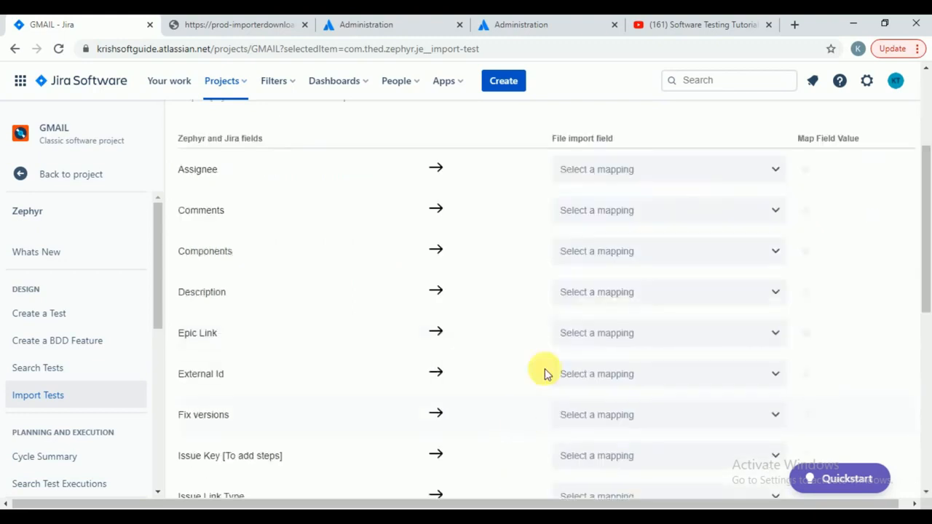
scroll(395, 260, "up", 2)
scroll(395, 260, "down", 6)
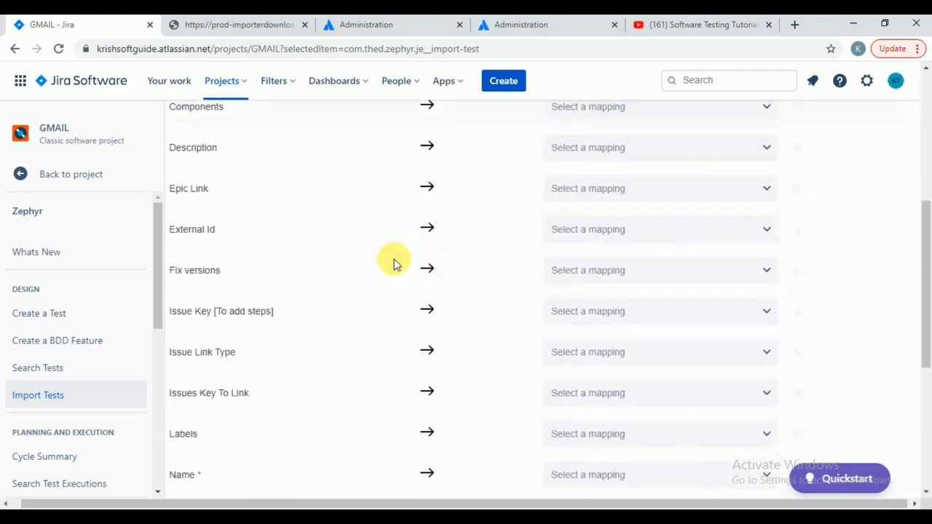
scroll(394, 262, "down", 2)
scroll(397, 267, "up", 5)
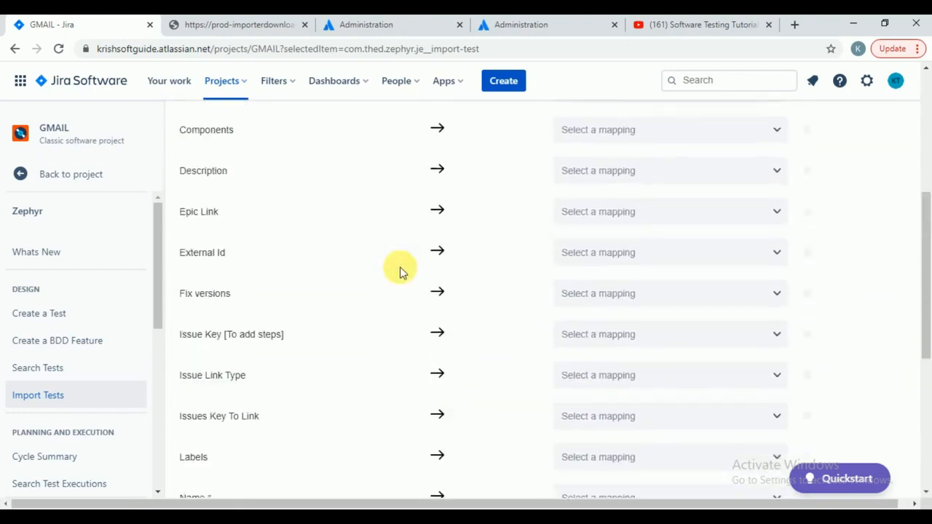
scroll(399, 271, "up", 4)
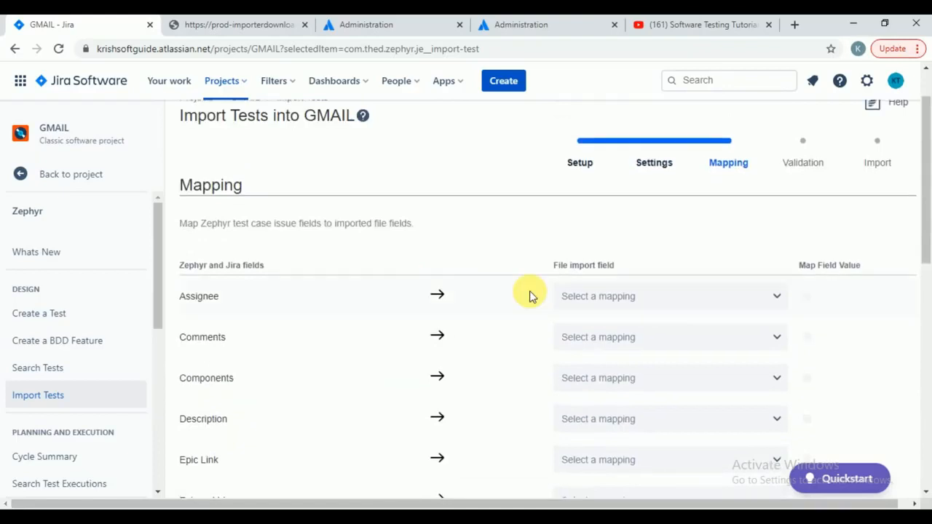
scroll(667, 332, "down", 2)
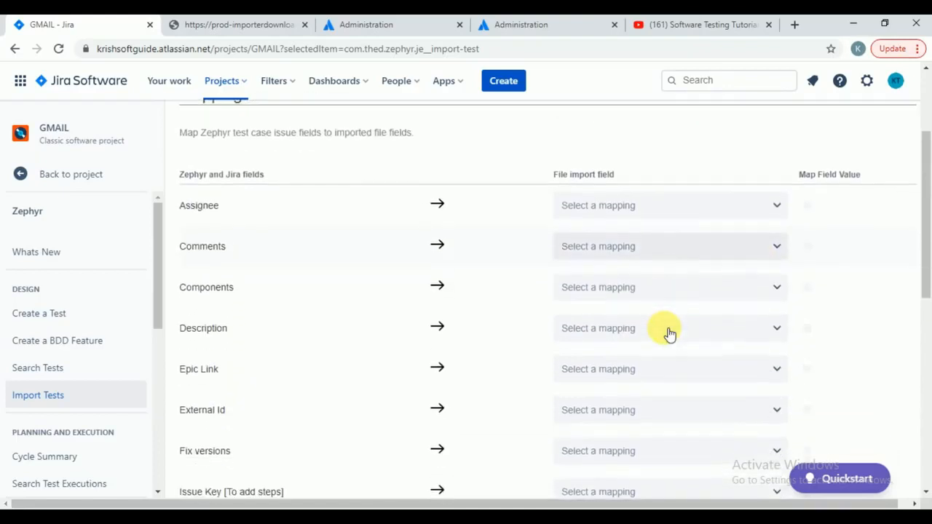
left_click(626, 194)
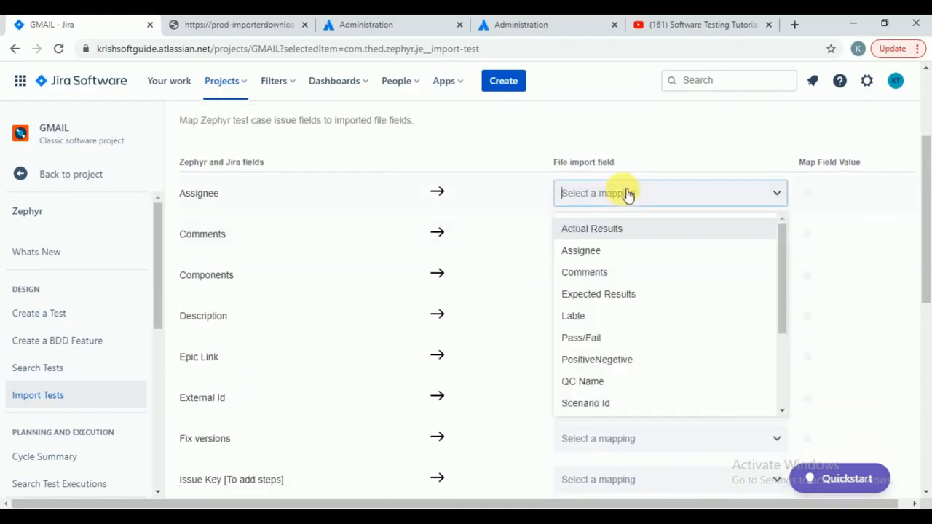
left_click(598, 256)
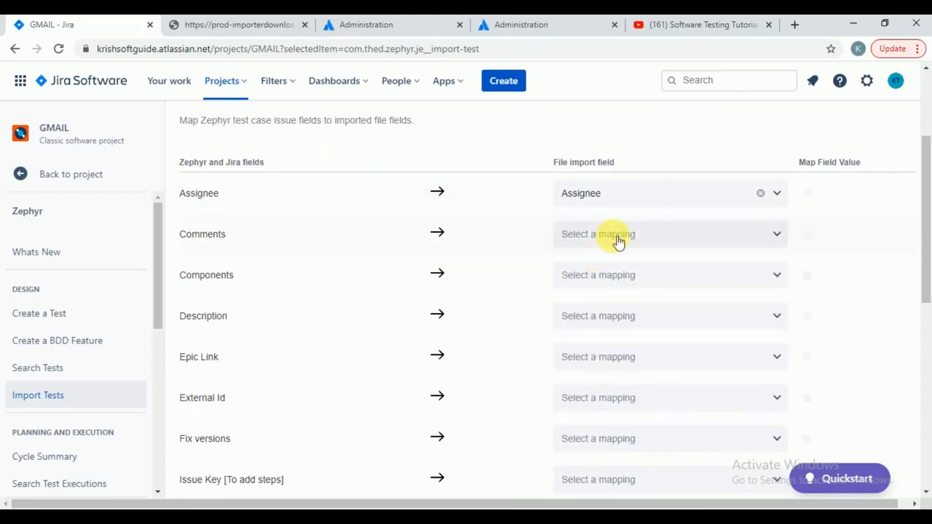
- Map the Description field to the file's Test Description column
left_click(628, 318)
scroll(817, 357, "down", 2)
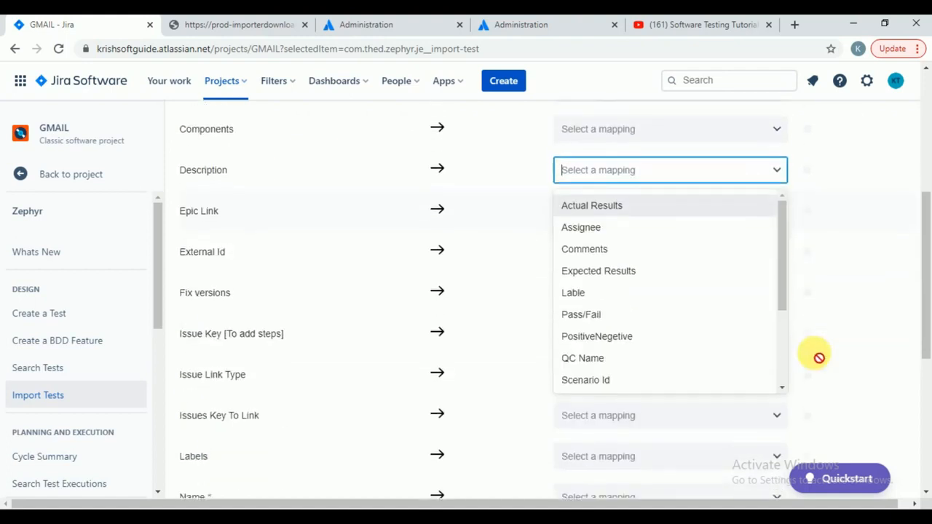
scroll(644, 284, "down", 2)
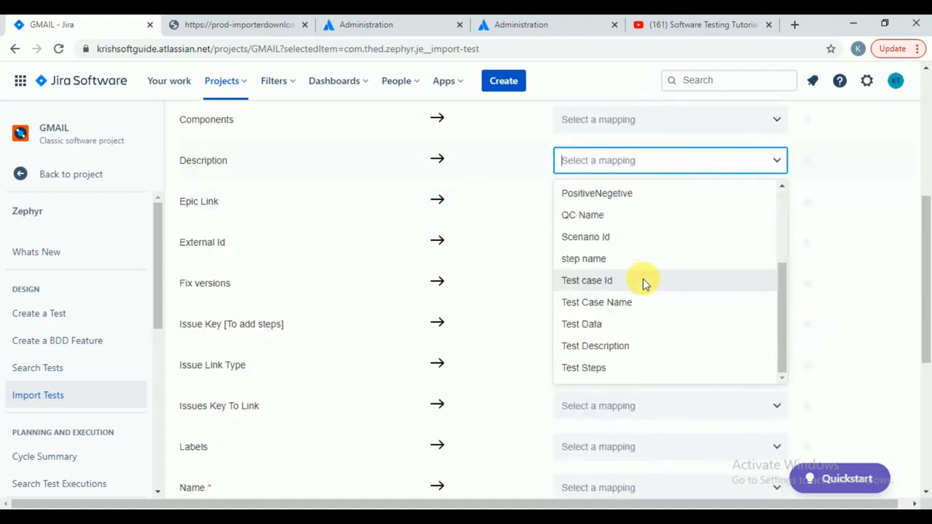
left_click(609, 346)
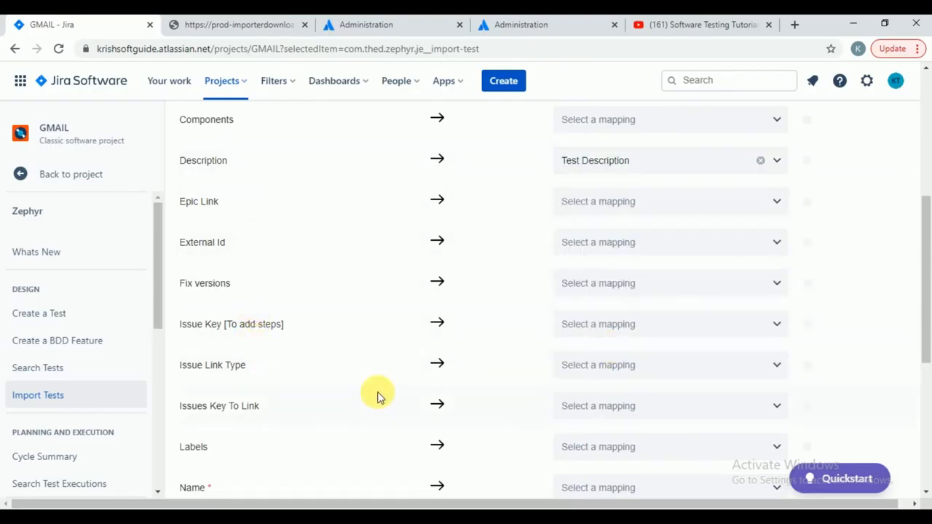
- Map the Labels field to the Lable column and the required Name field to Test Case Name
scroll(393, 390, "down", 3)
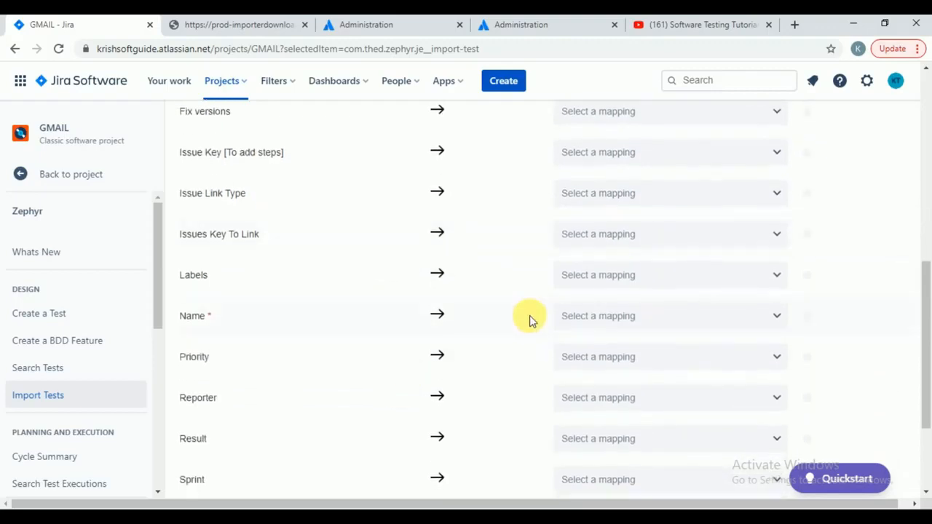
left_click(684, 274)
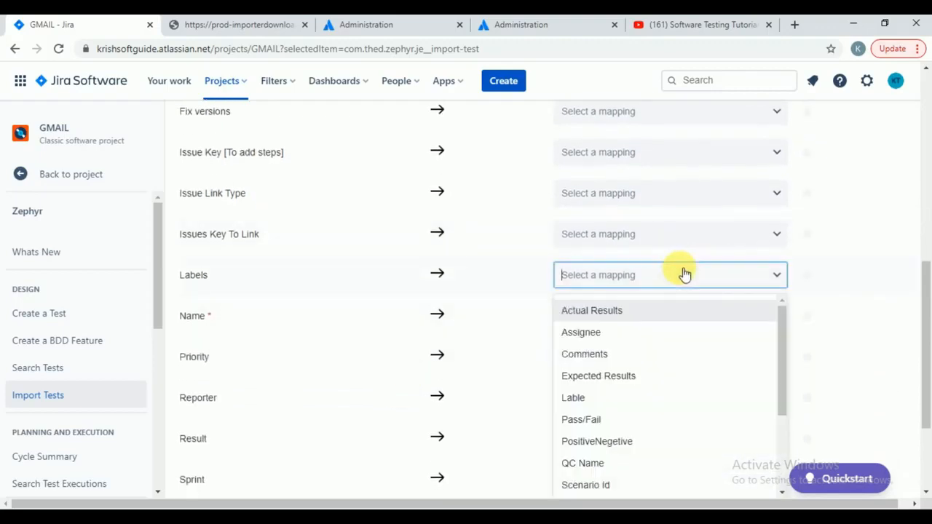
left_click(577, 400)
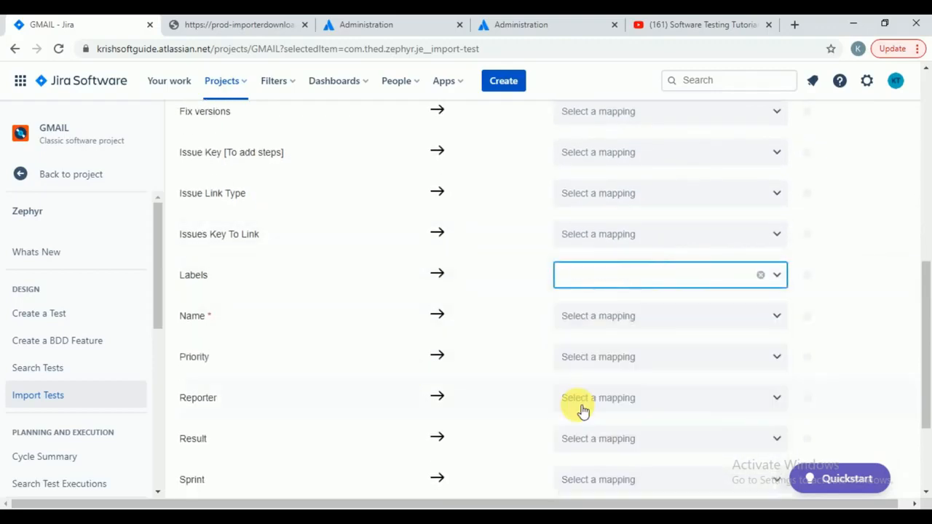
left_click(590, 320)
scroll(597, 347, "down", 2)
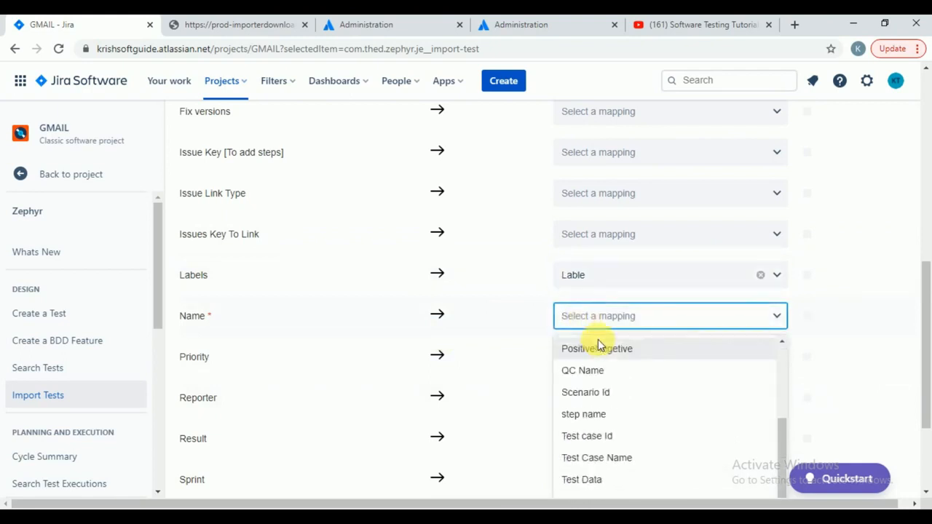
left_click(614, 457)
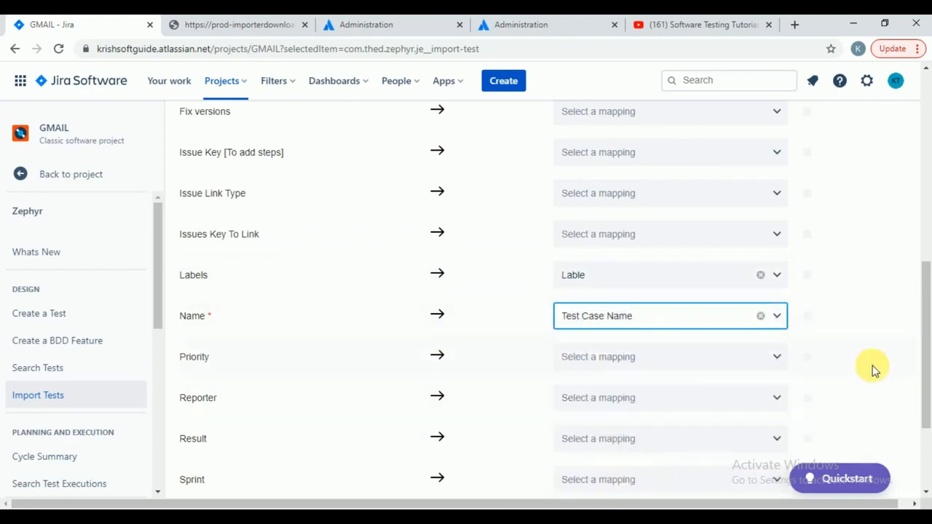
- Map the Result field to the Expected Results column and the Step field to Test Steps
scroll(873, 370, "down", 2)
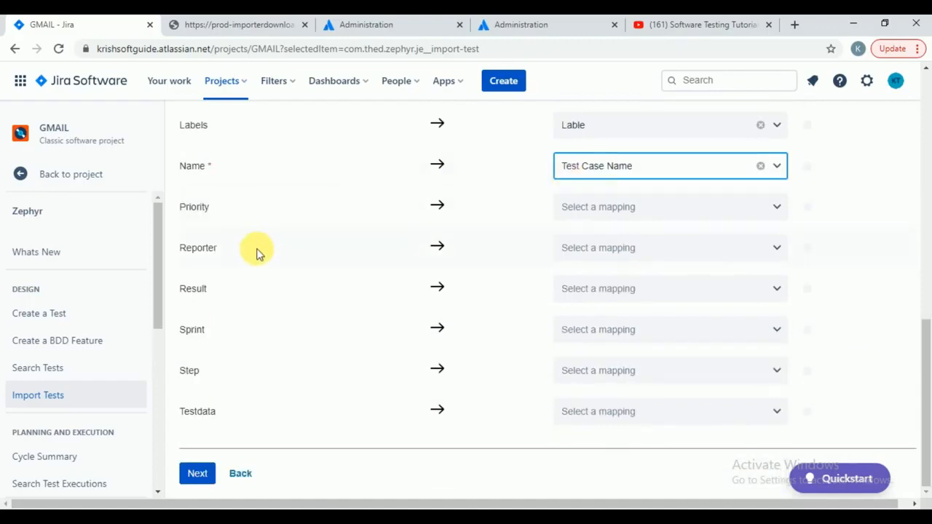
left_click(633, 292)
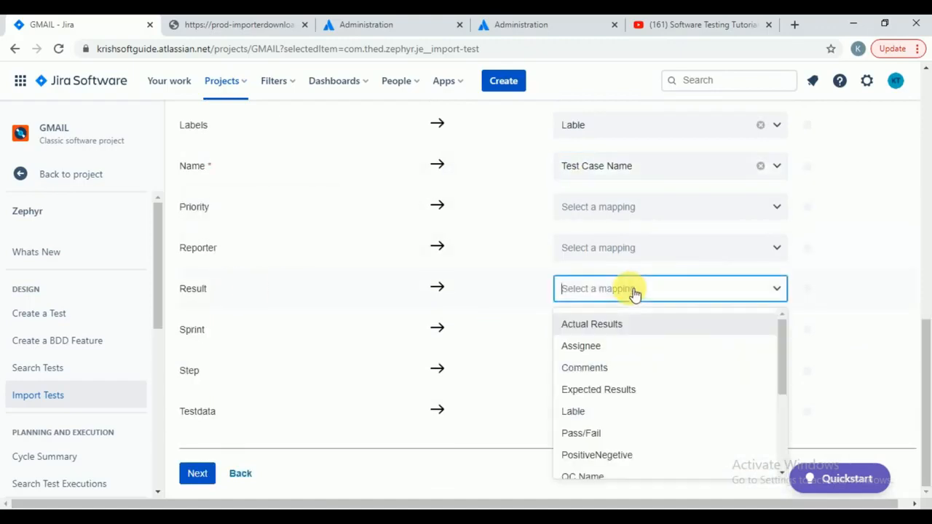
left_click(604, 393)
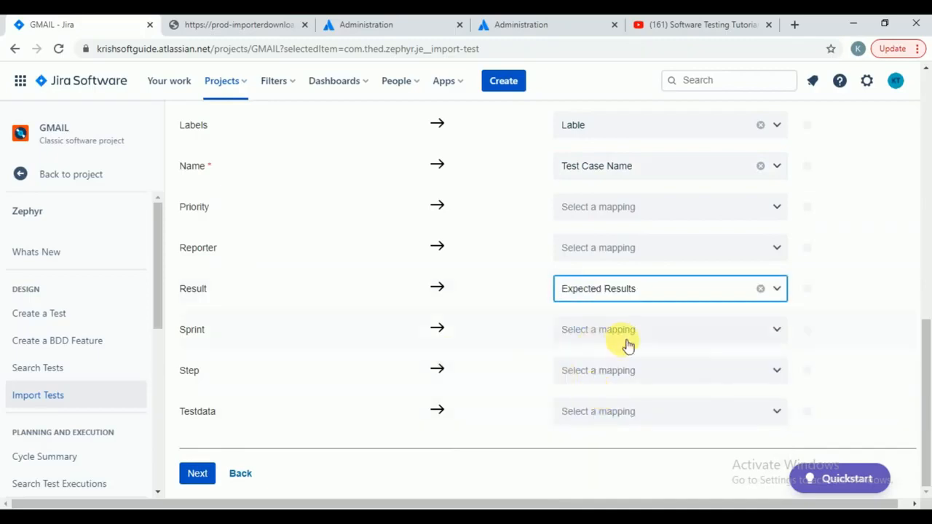
left_click(598, 375)
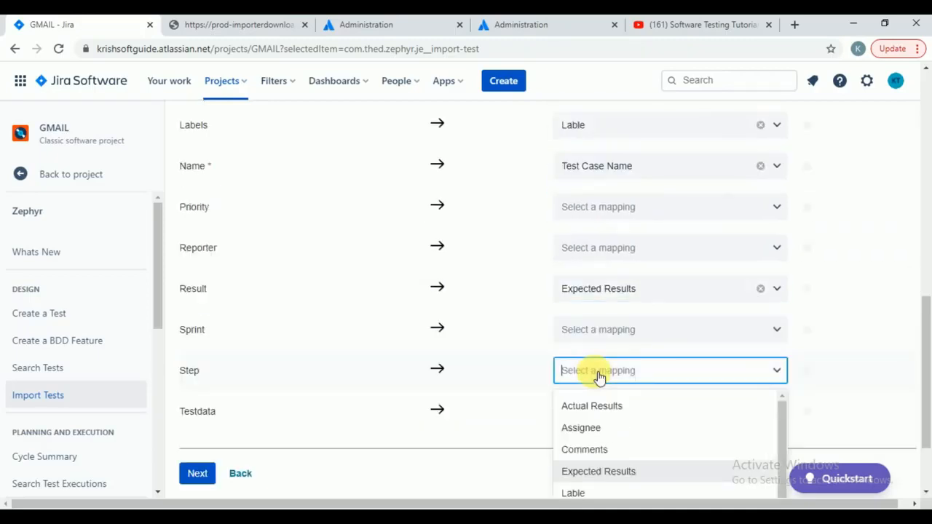
scroll(844, 416, "down", 2)
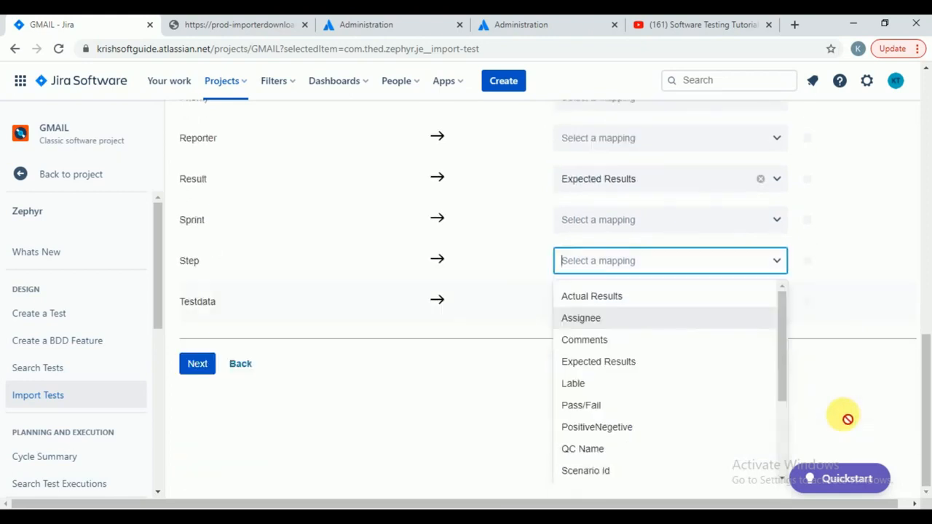
scroll(638, 414, "down", 2)
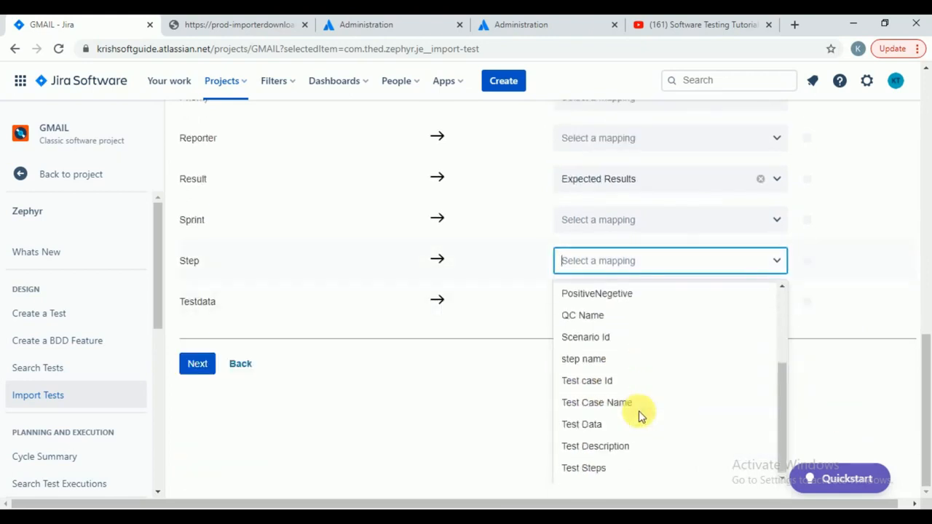
left_click(597, 473)
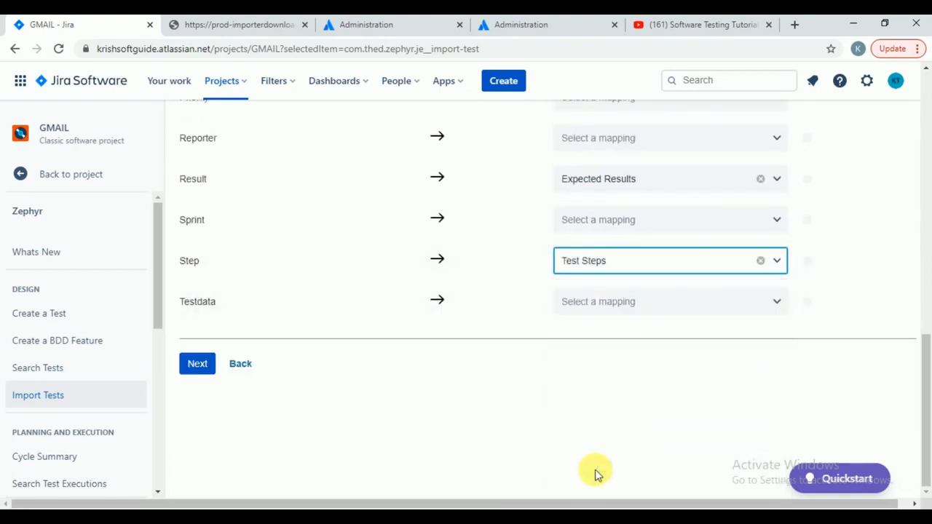
- Map the Testdata field to the file's Test Data column
left_click(626, 304)
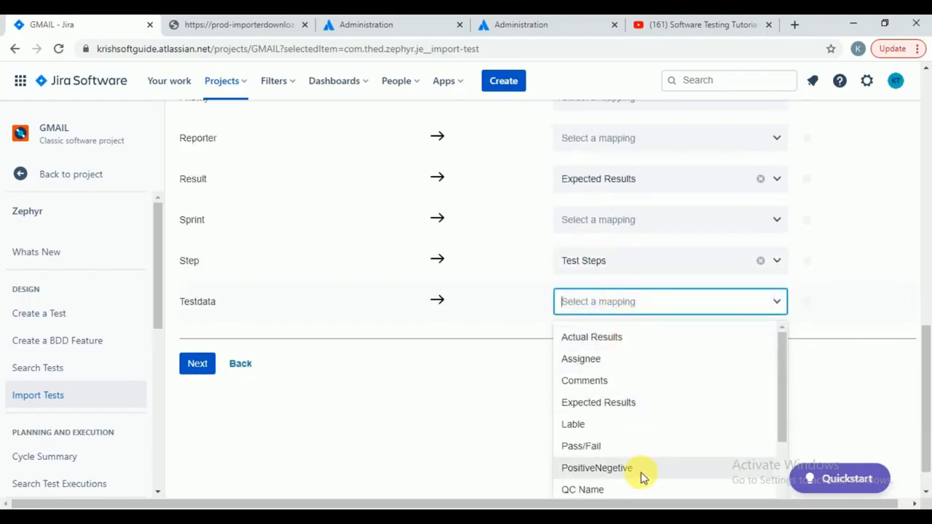
scroll(640, 474, "down", 2)
left_click(618, 469)
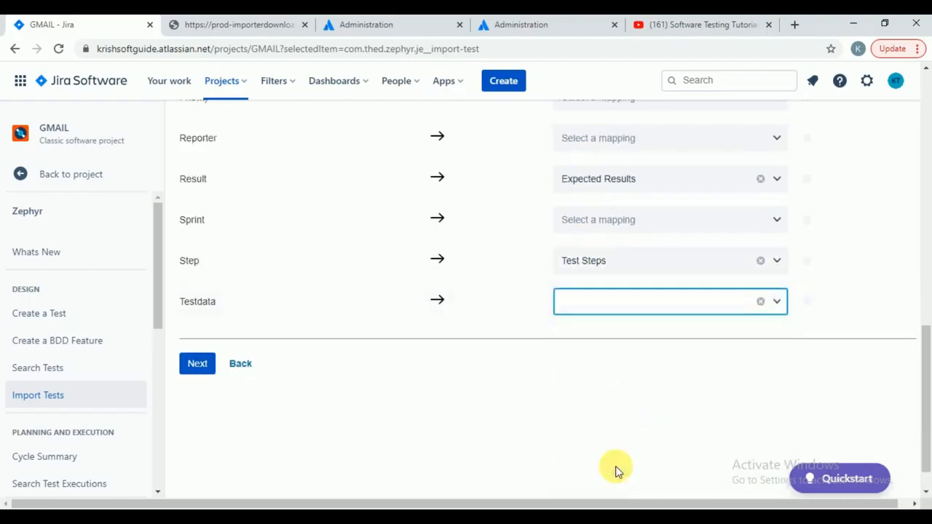
- Review the chosen file import mappings for all fields from Assignee through Testdata
scroll(420, 337, "up", 5)
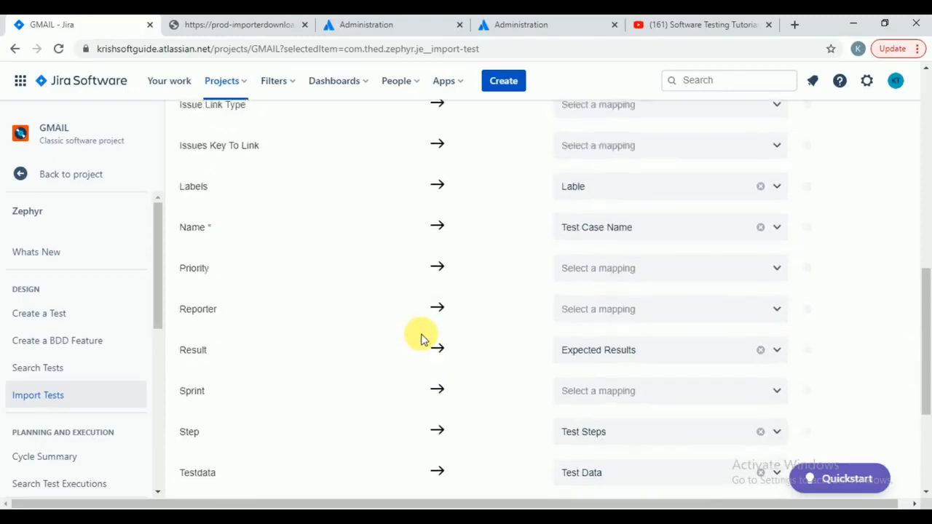
scroll(420, 337, "up", 4)
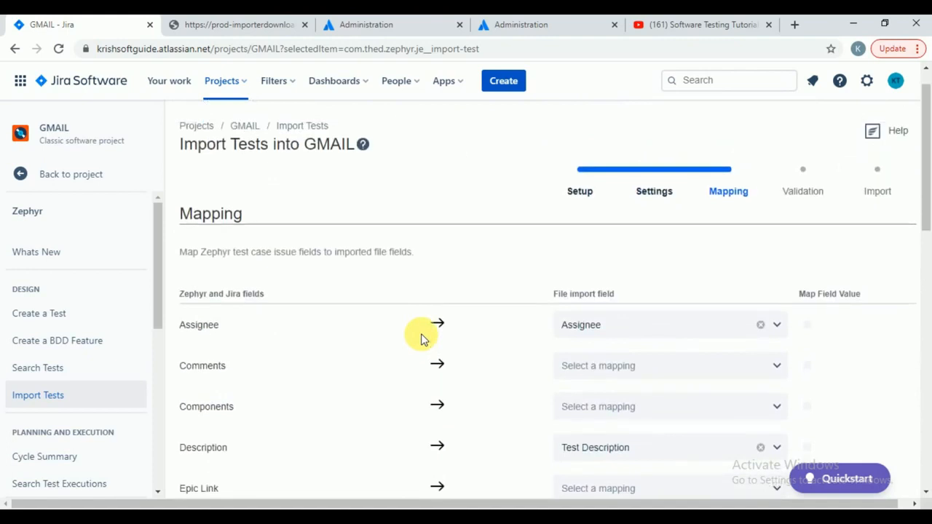
scroll(420, 337, "down", 1)
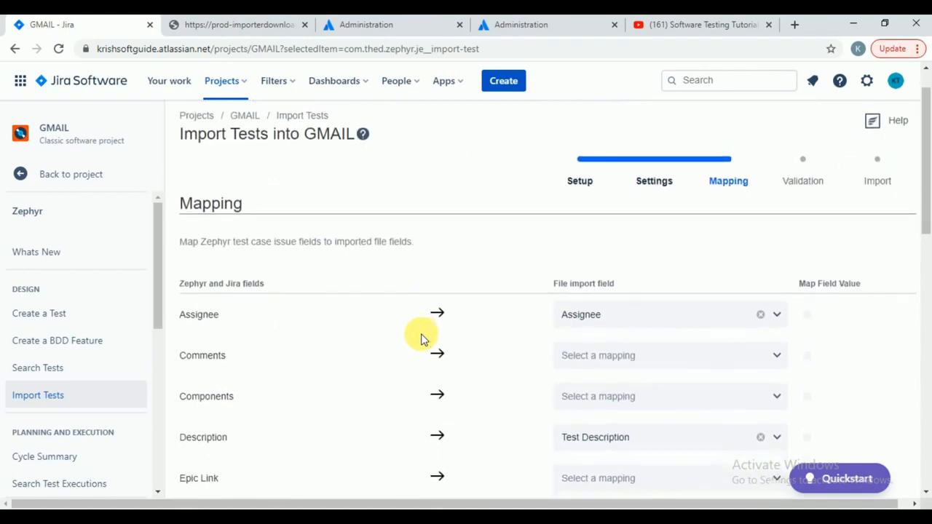
scroll(420, 337, "down", 2)
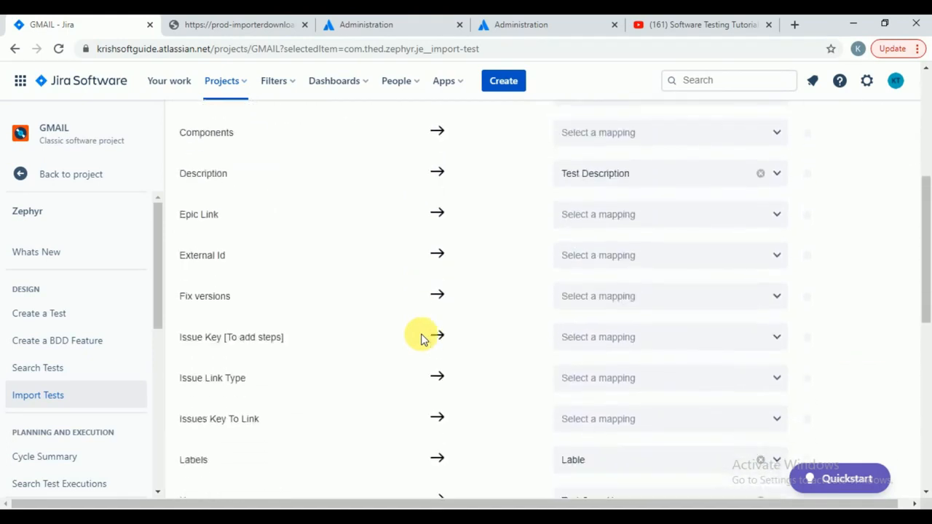
scroll(420, 338, "down", 2)
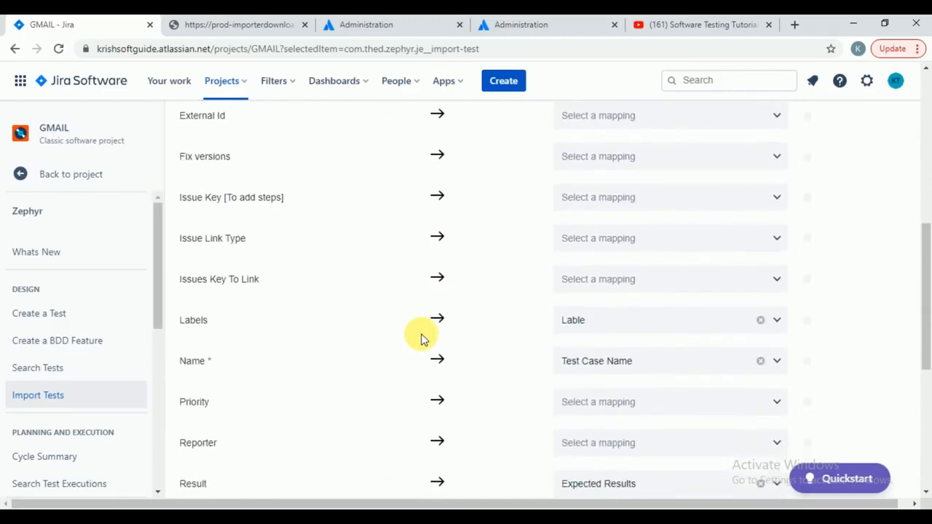
scroll(420, 337, "down", 2)
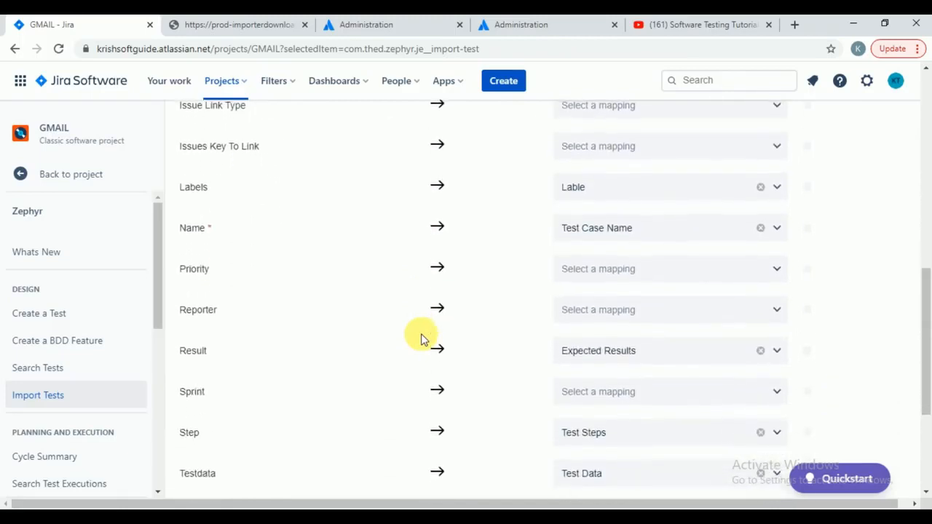
- Validate the mapped test cases and import them into the GMAIL project
scroll(420, 337, "down", 2)
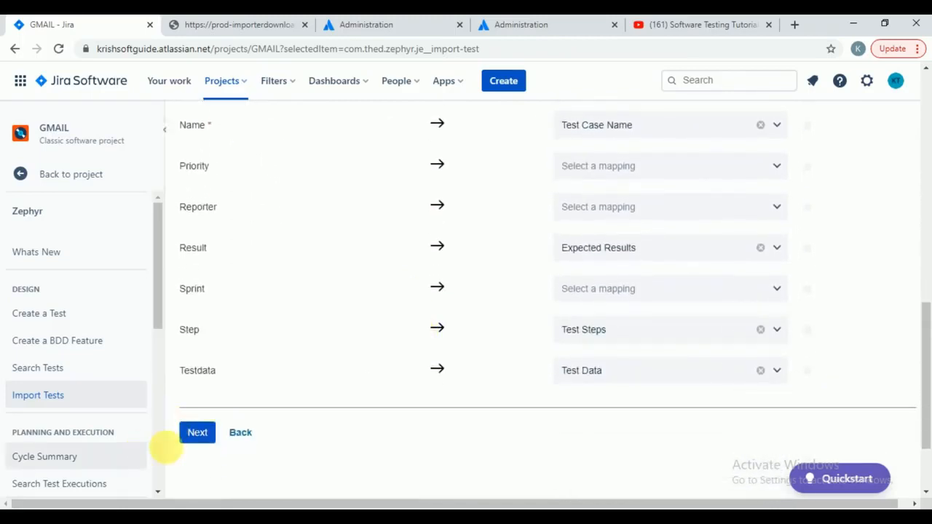
left_click(202, 435)
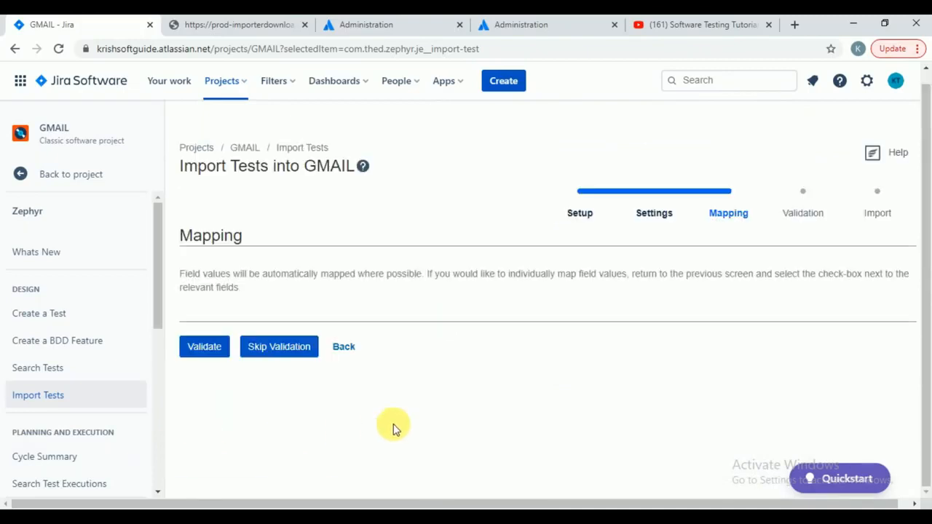
left_click(200, 348)
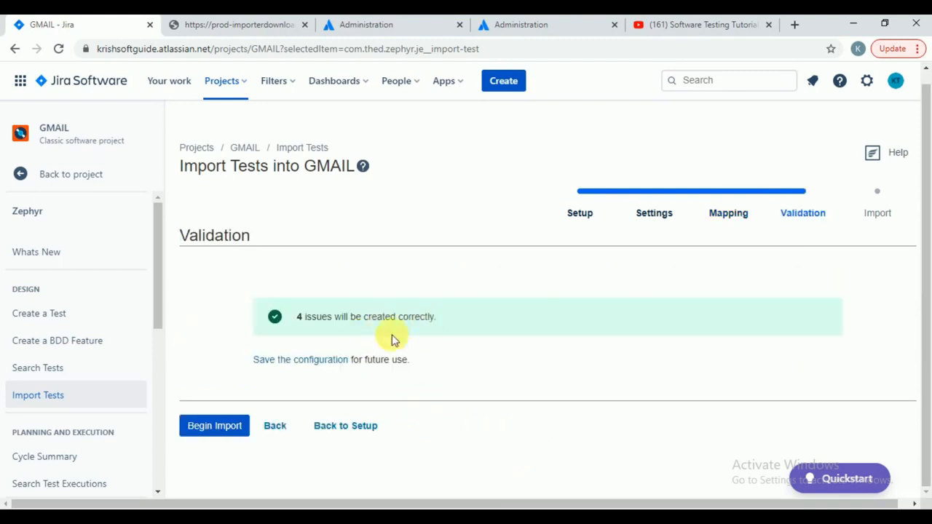
left_click(229, 430)
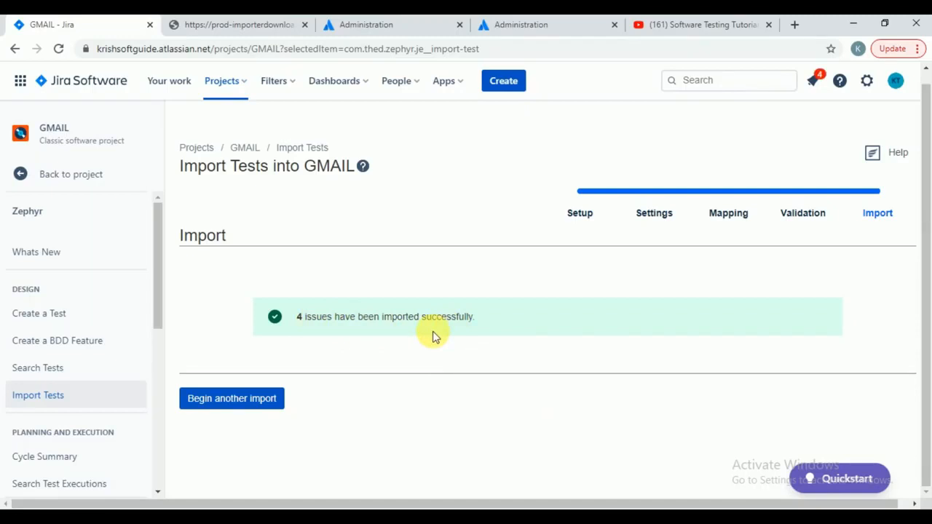
- List the GMAIL project's tests and show the Test Details of "Verify move to draft page when clicking on draft box link in gmail home page"
left_click(54, 369)
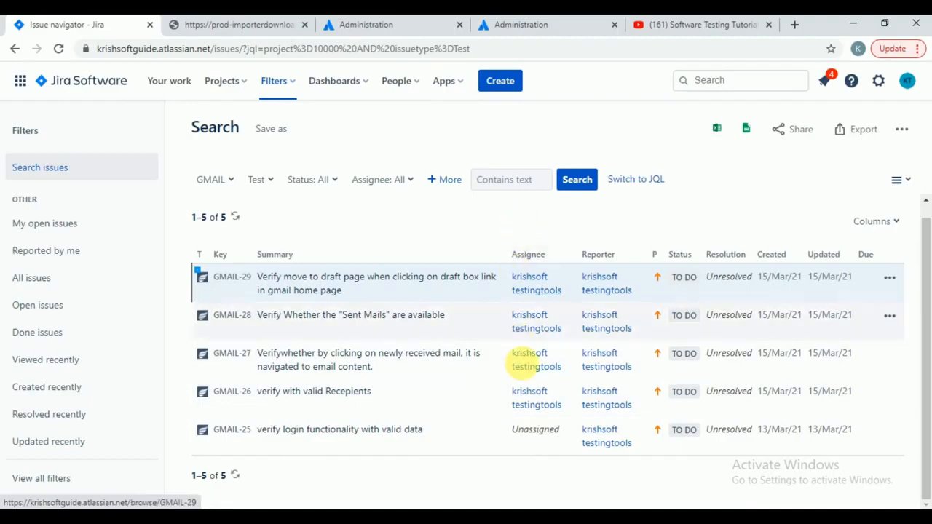
left_click(306, 289)
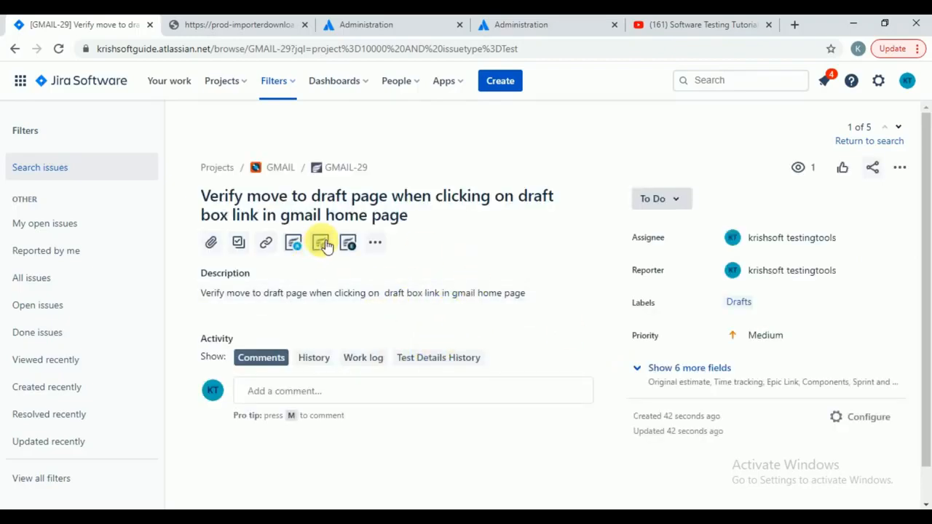
left_click(325, 245)
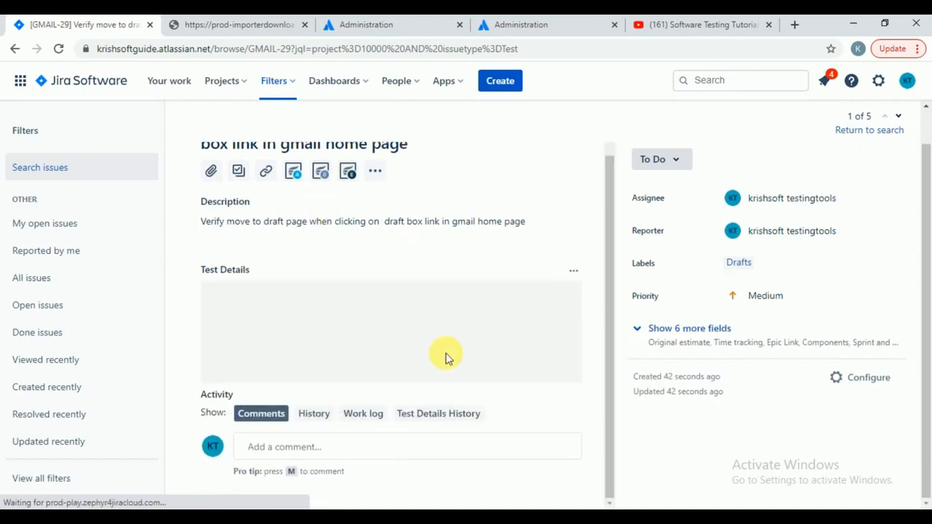
- Examine the imported draft-page test's steps, test data and results, along with its assignee and labels
scroll(447, 358, "down", 1)
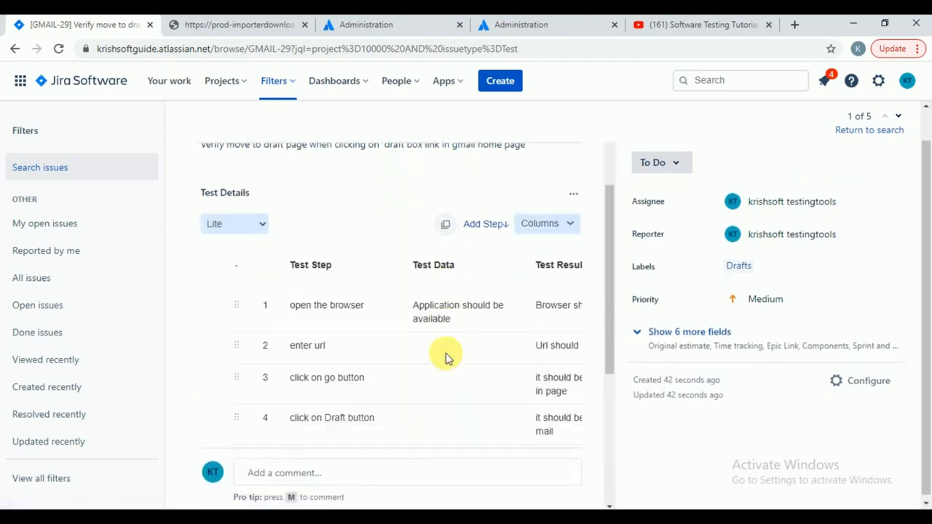
scroll(447, 358, "down", 4)
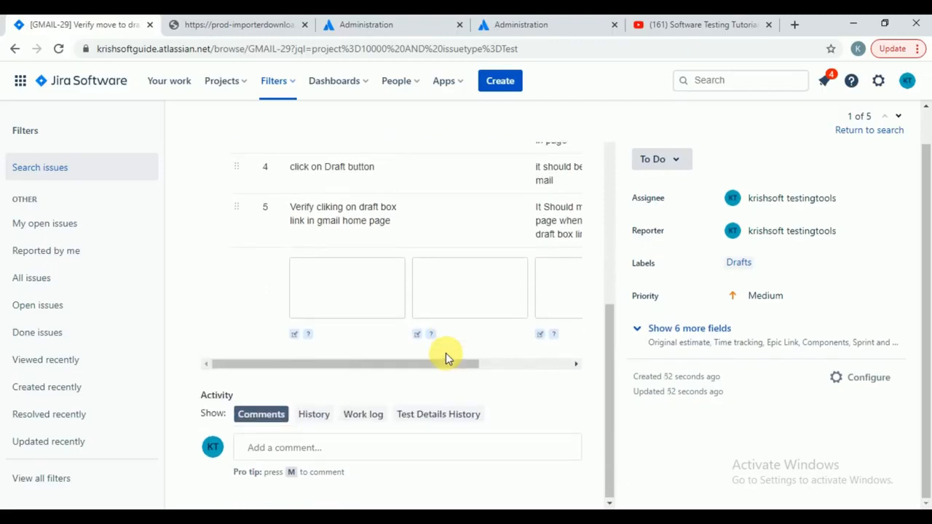
scroll(445, 357, "up", 5)
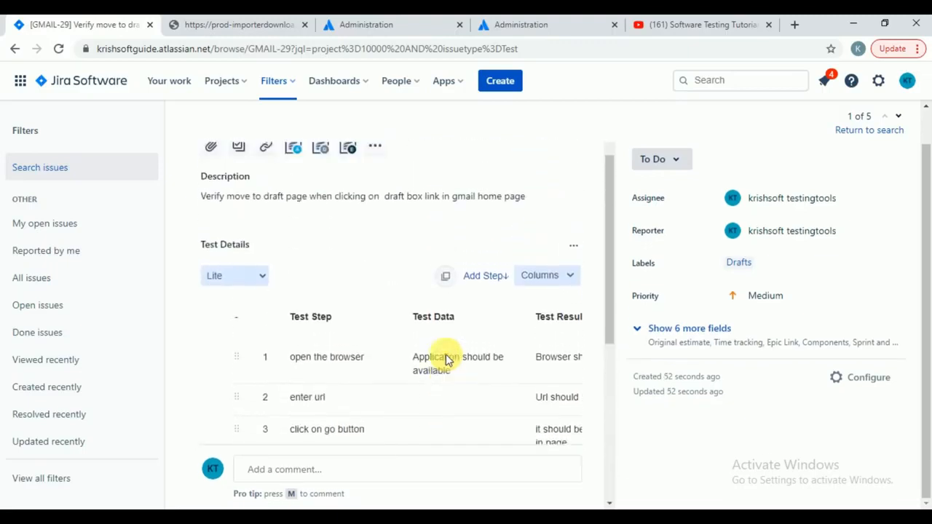
scroll(446, 359, "up", 1)
scroll(446, 358, "down", 4)
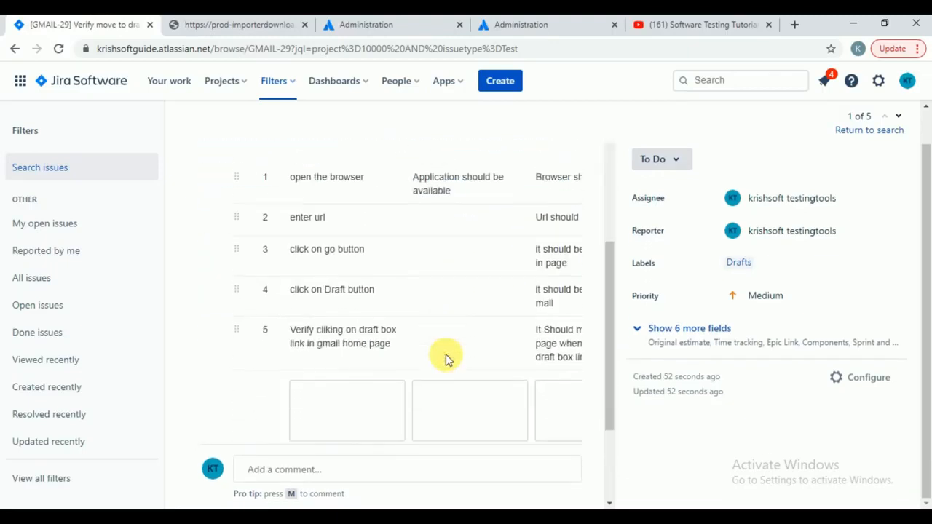
scroll(446, 357, "down", 2)
scroll(445, 357, "up", 4)
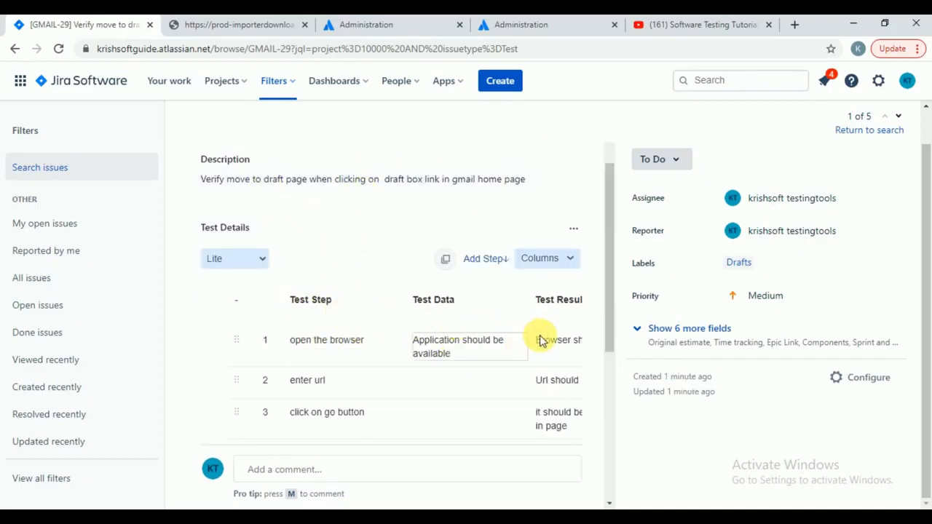
mouse_move(818, 198)
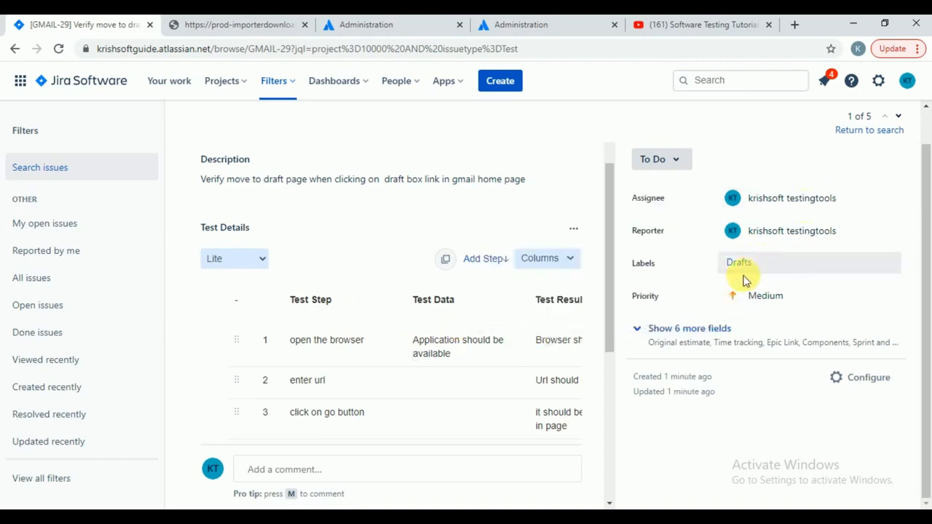
scroll(357, 392, "down", 3)
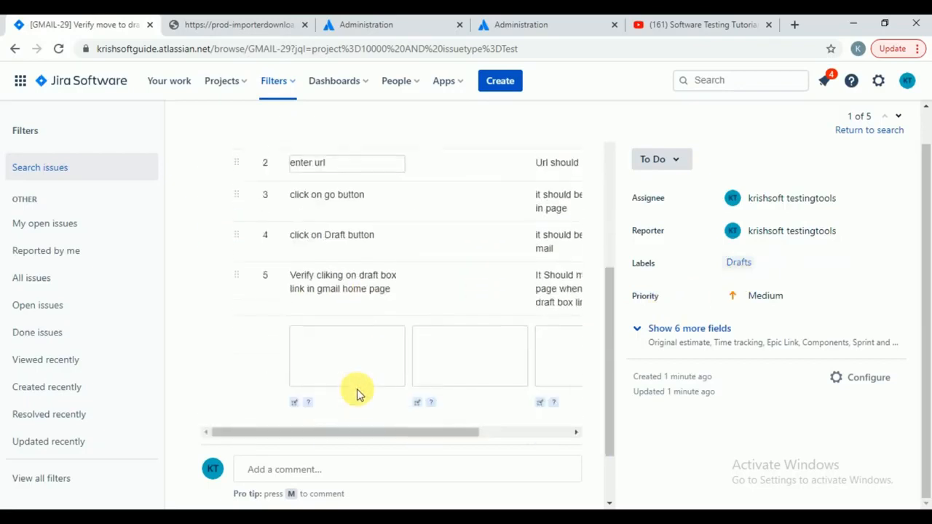
scroll(357, 391, "down", 1)
scroll(357, 393, "up", 4)
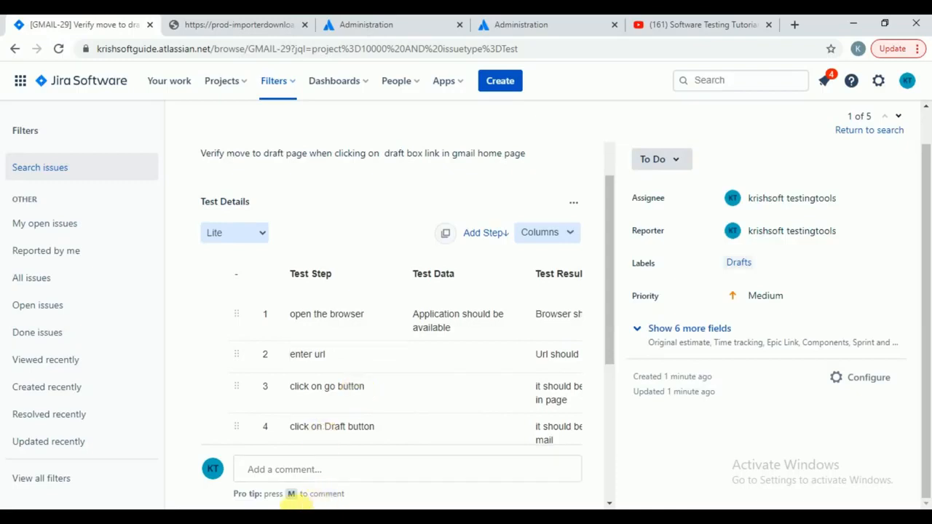
- Switch to the JIRA Tasks notes in Notepad and review the Scrum Master, Teams and Zephr plugin task lists
mouse_move(250, 518)
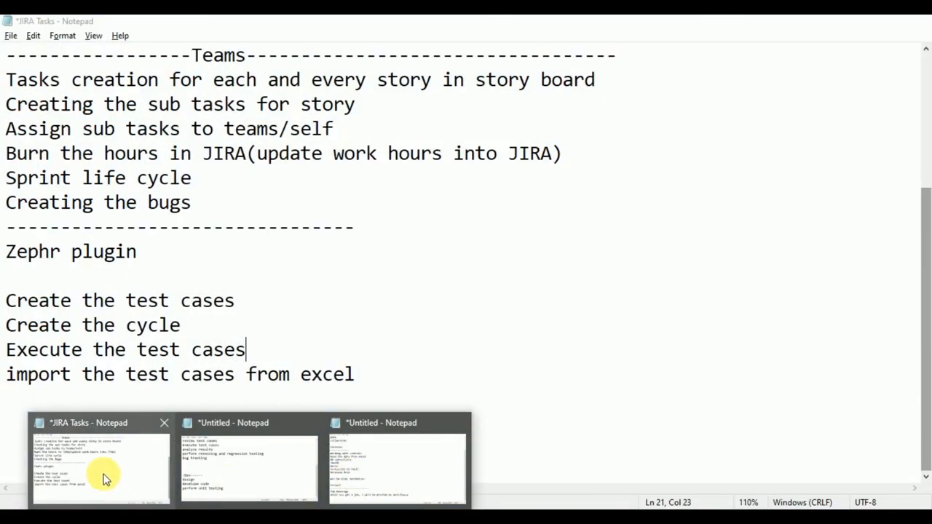
left_click(104, 479)
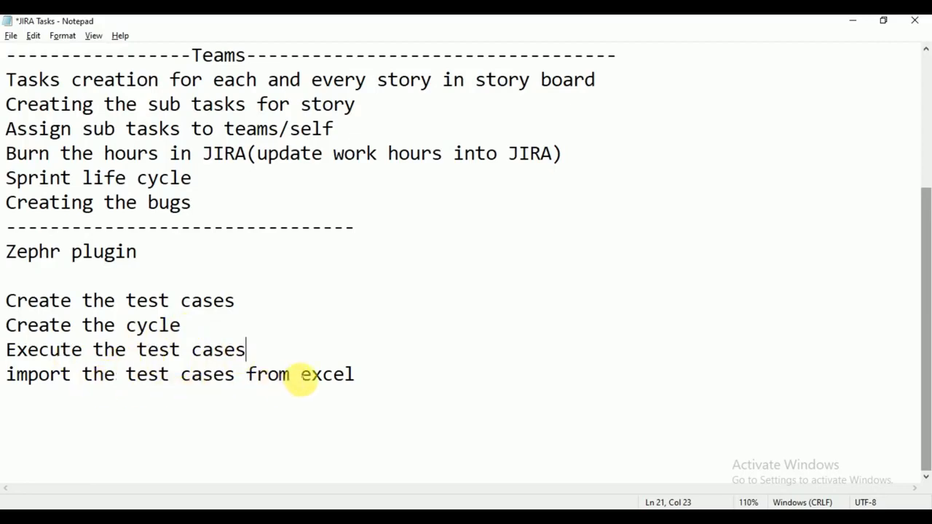
scroll(386, 374, "up", 3)
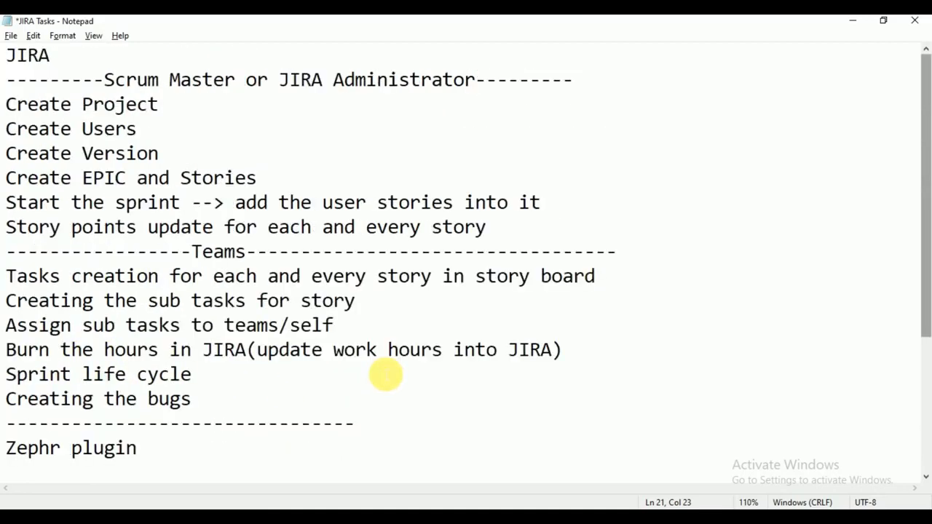
scroll(385, 374, "down", 3)
scroll(386, 374, "up", 1)
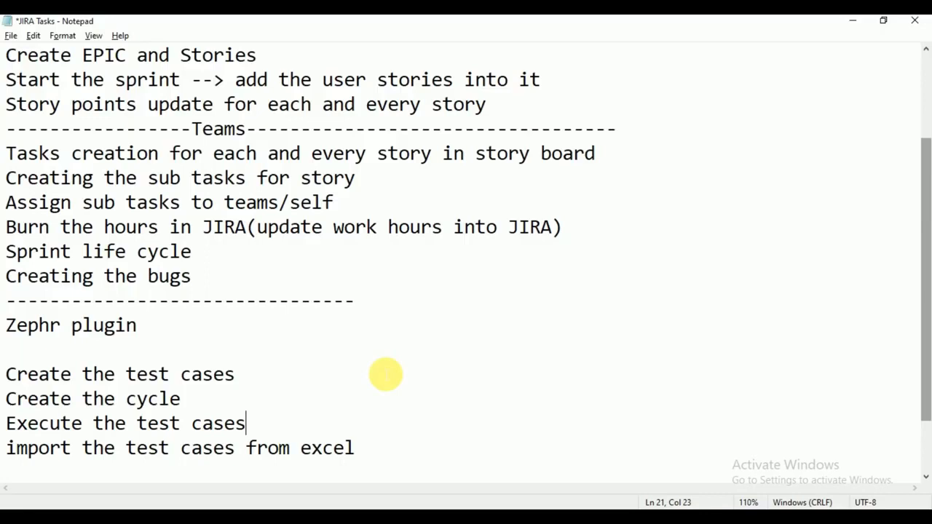
scroll(386, 374, "down", 1)
scroll(386, 375, "up", 3)
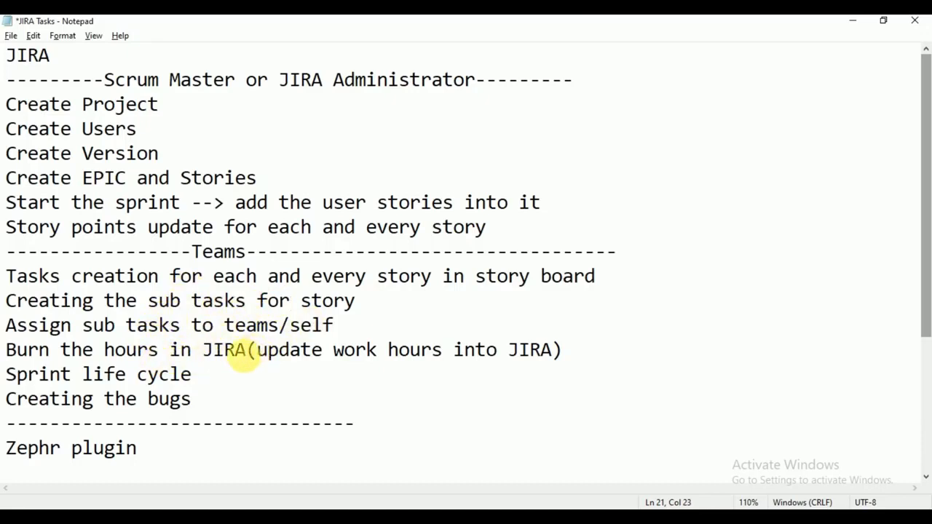
- Highlight the "Burn the hours in JIRA" and "Sprint life cycle" notes for review, and switch back to the draft-page test in Jira
left_click_drag(247, 351, 7, 350)
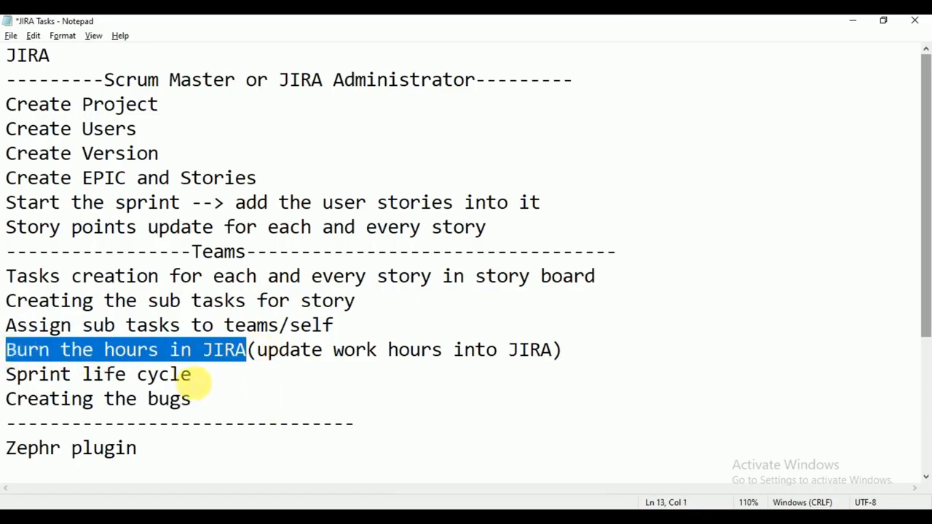
left_click_drag(197, 376, 8, 378)
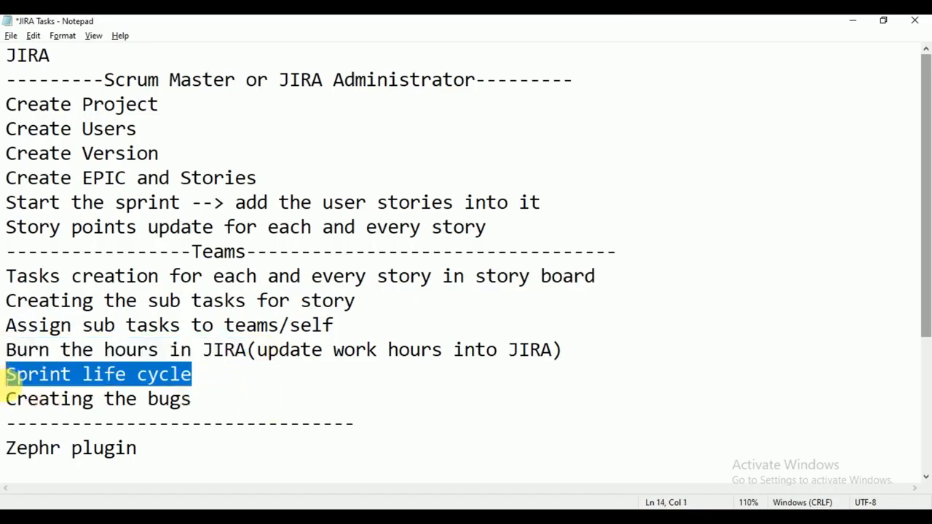
scroll(270, 339, "down", 3)
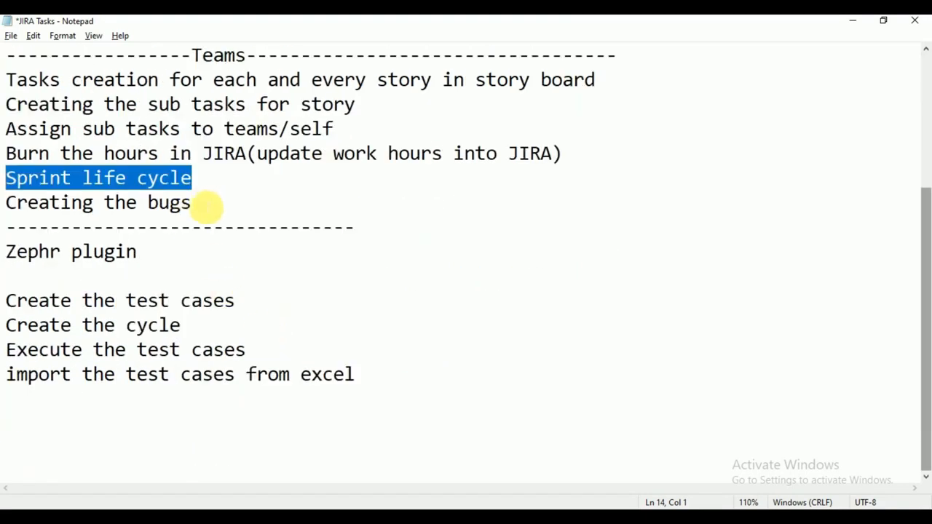
scroll(206, 203, "up", 1)
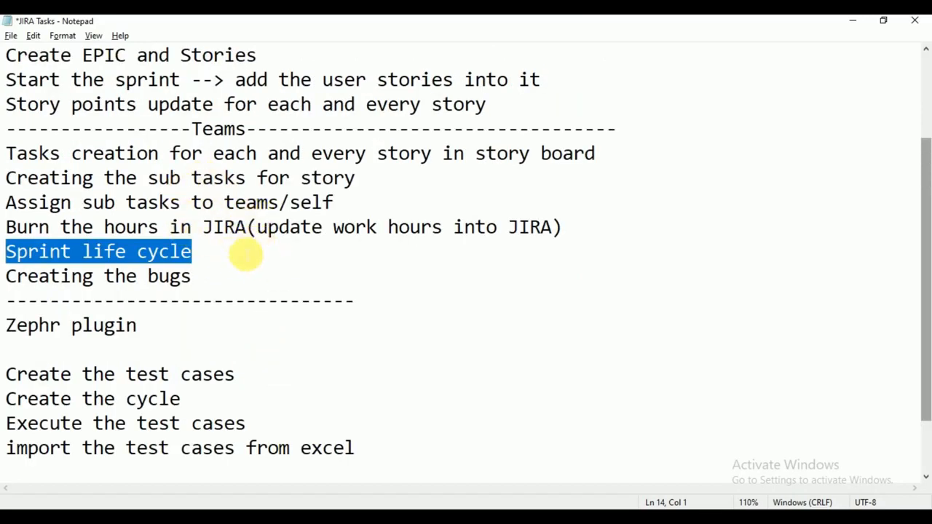
scroll(246, 254, "down", 1)
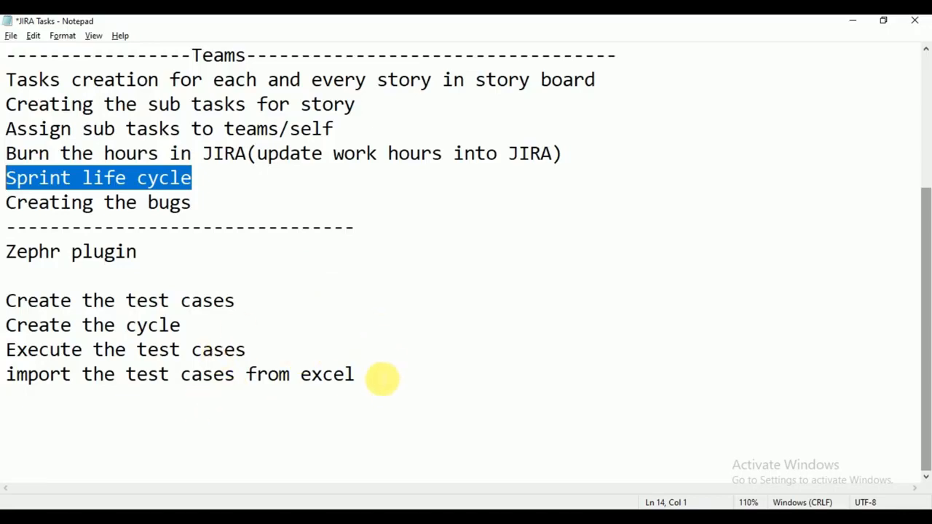
scroll(376, 310, "up", 3)
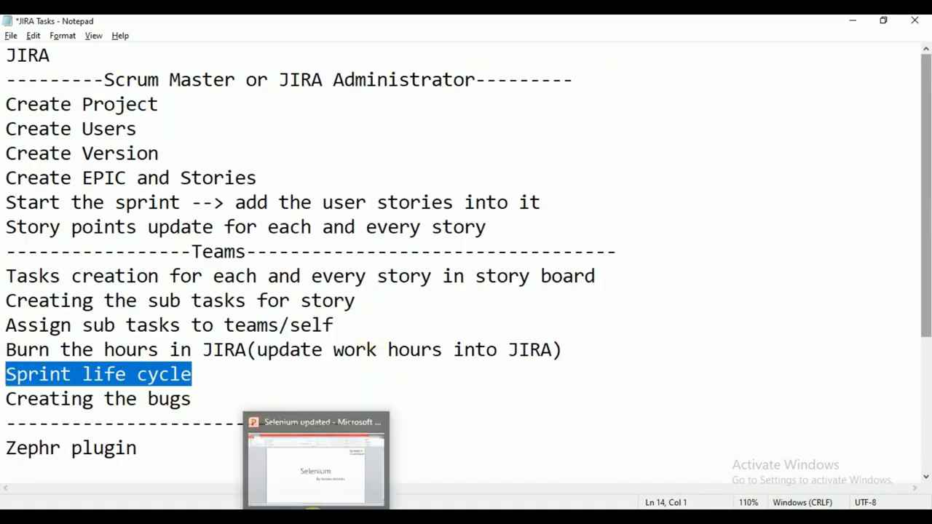
mouse_move(297, 517)
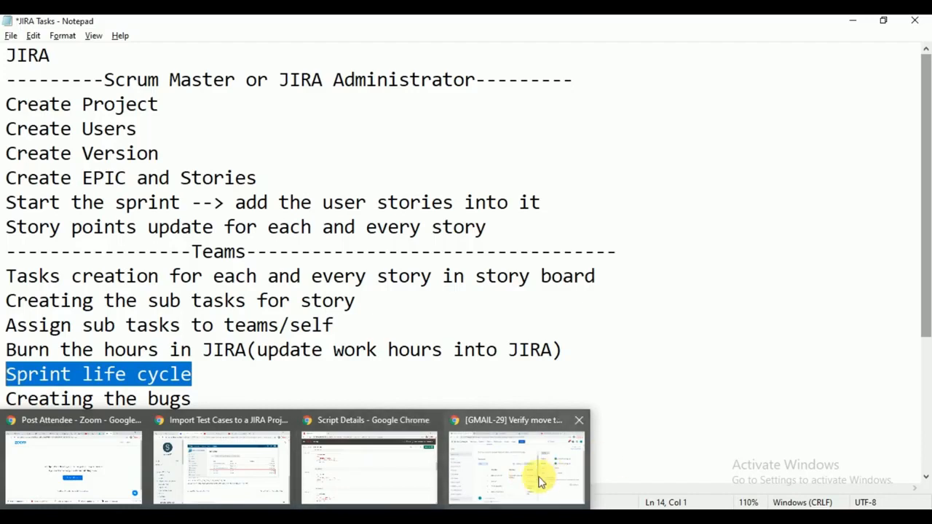
left_click(528, 478)
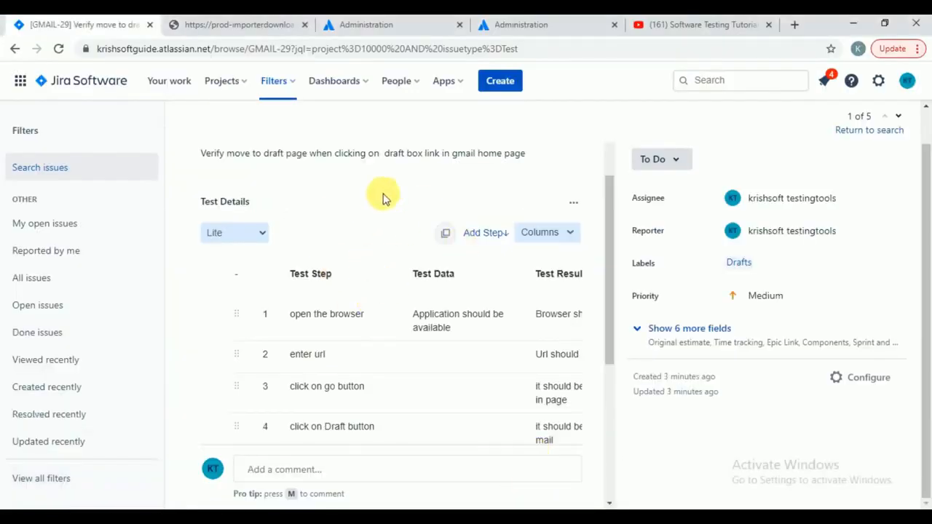